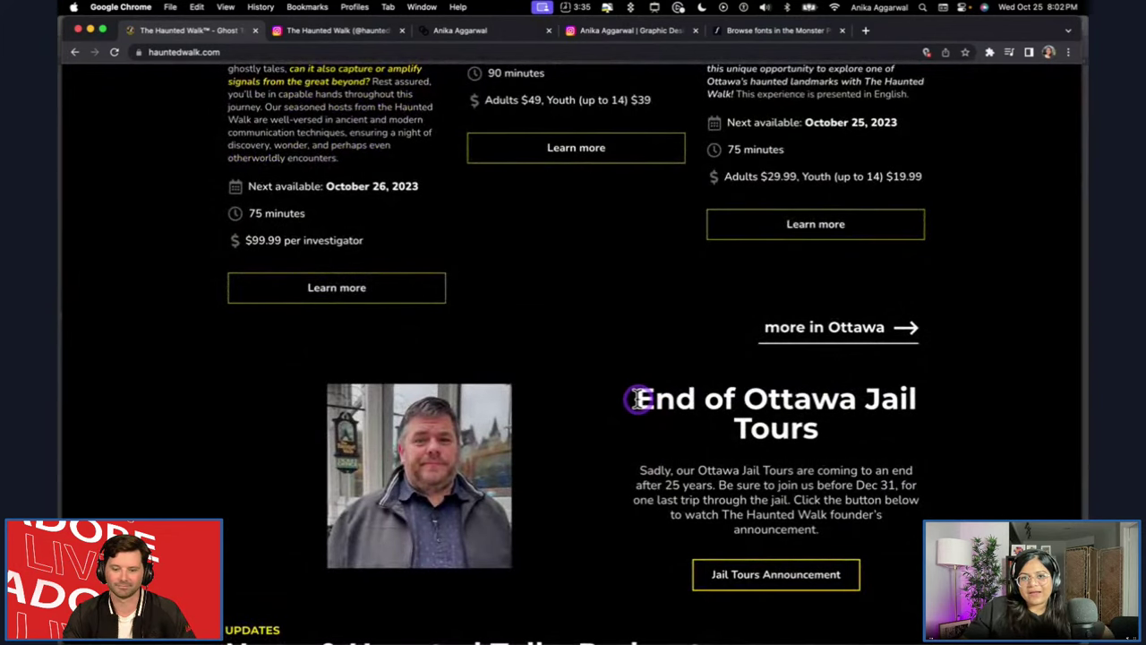
Look over the Haunted Walk website, then view the Black Creek ghost tour post on its Instagram page.
scroll(636, 398, down, 1)
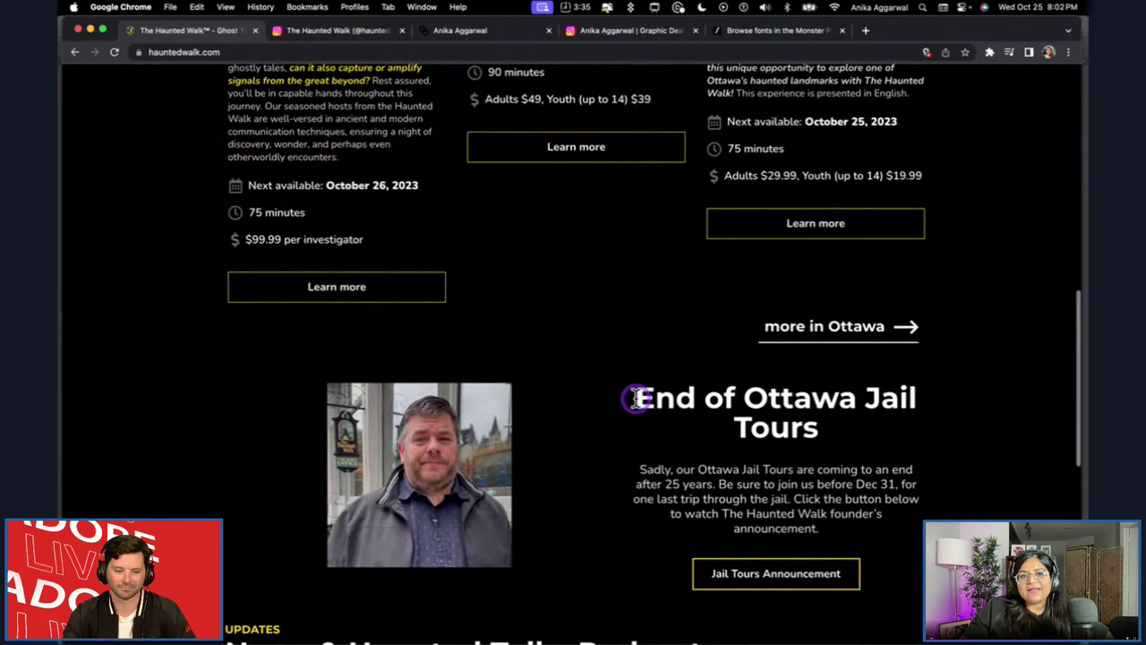
scroll(635, 397, down, 1)
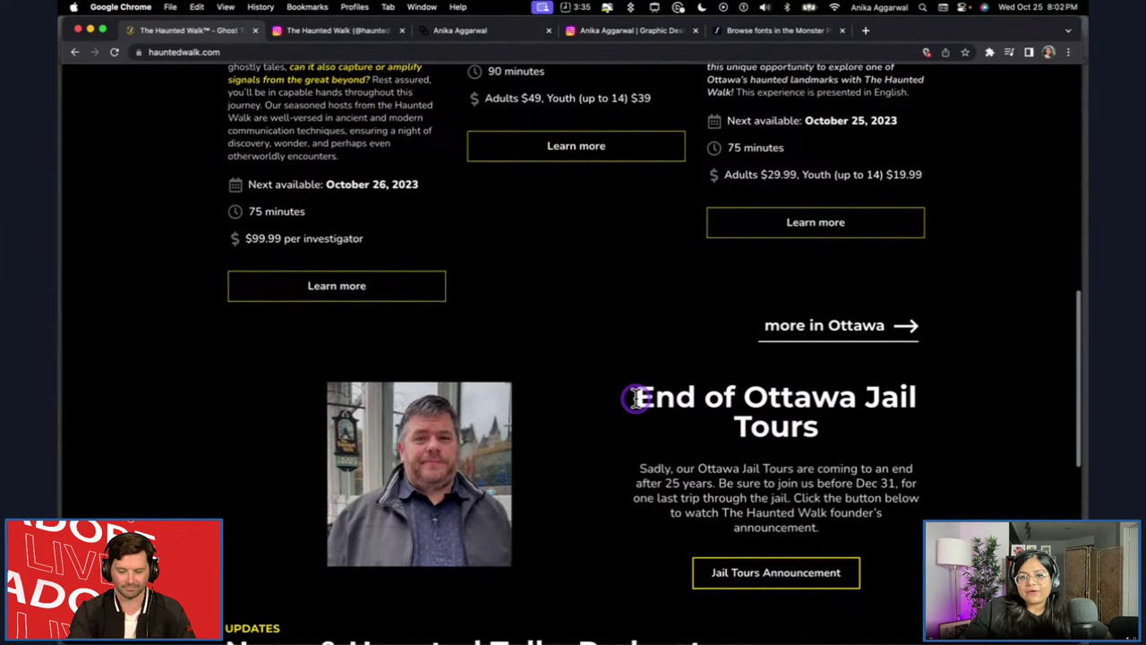
key(ctrl+Tab)
click(639, 453)
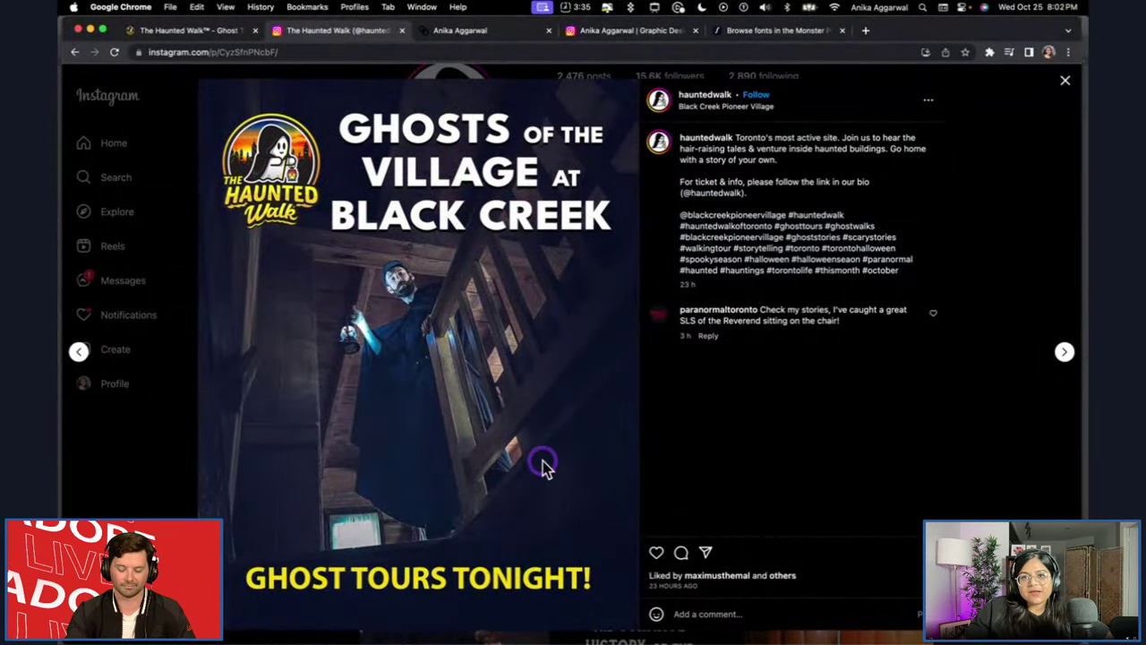
click(1020, 266)
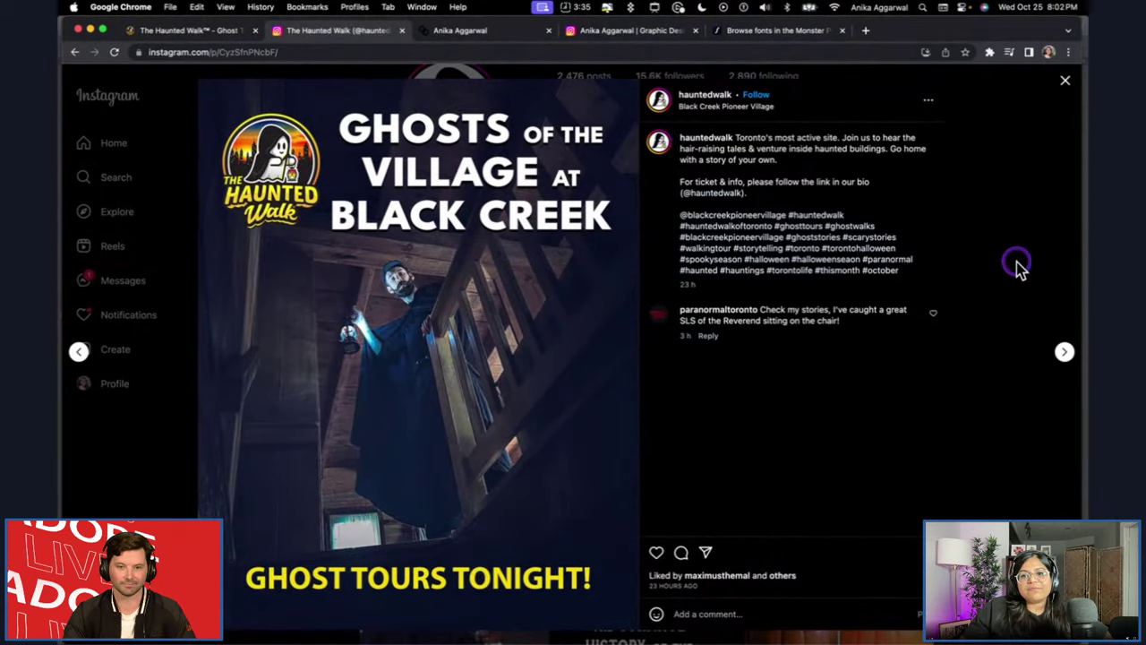
click(861, 459)
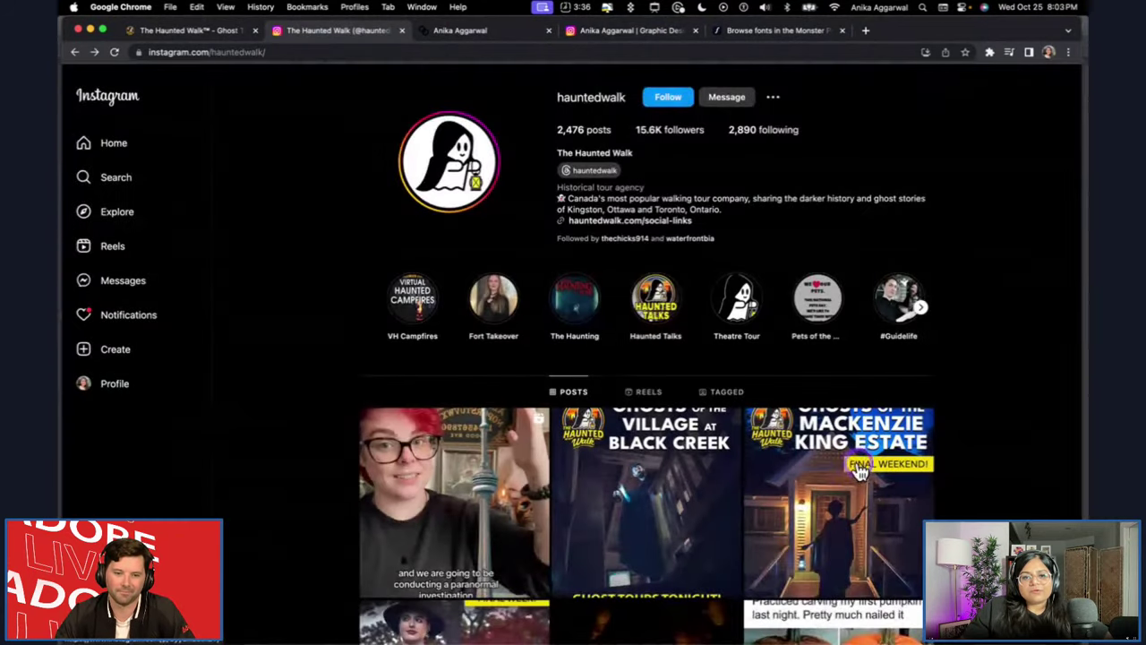
Examine the Ouija board and pumpkin-carving posts and the older posts in the Haunted Walk Instagram feed.
scroll(855, 470, down, 5)
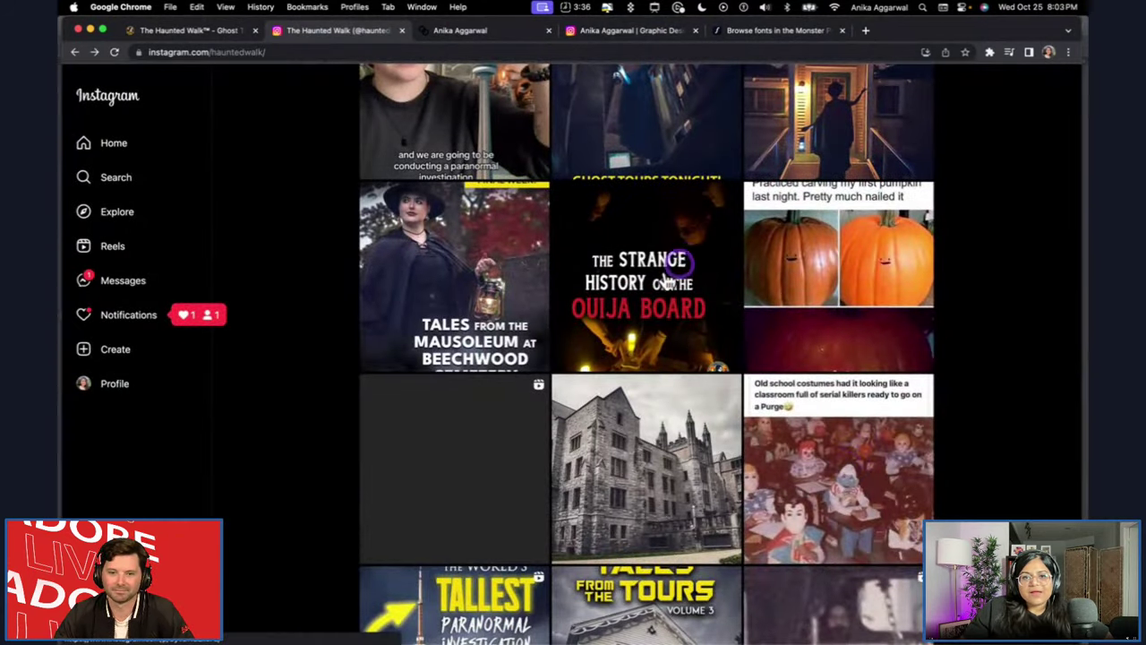
click(653, 275)
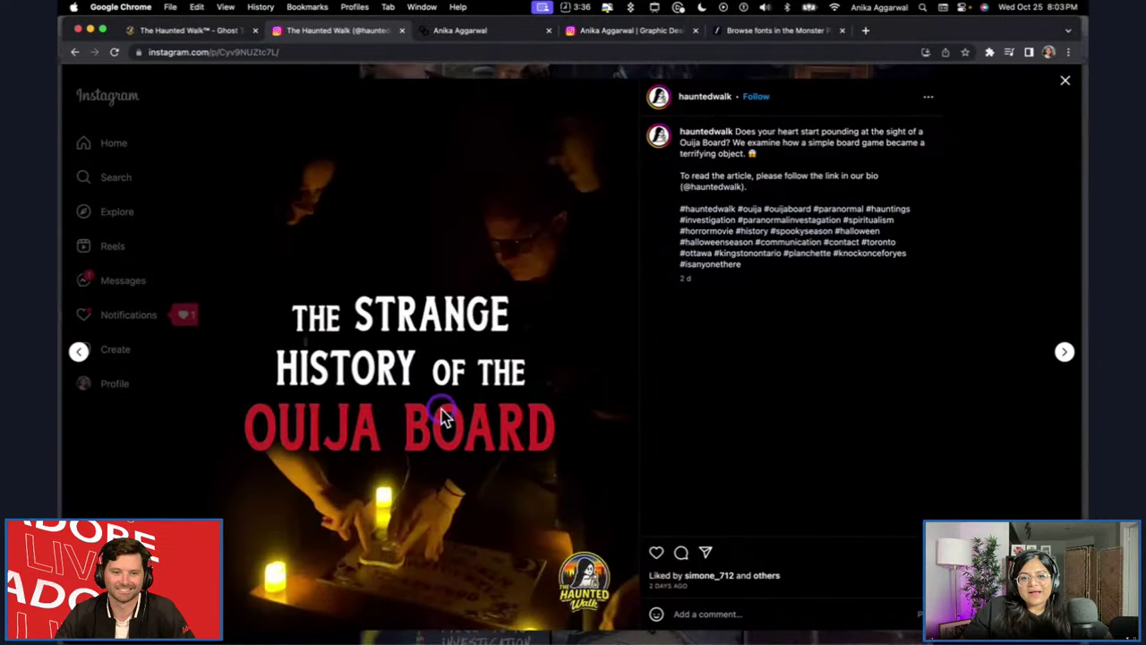
click(1026, 203)
click(765, 254)
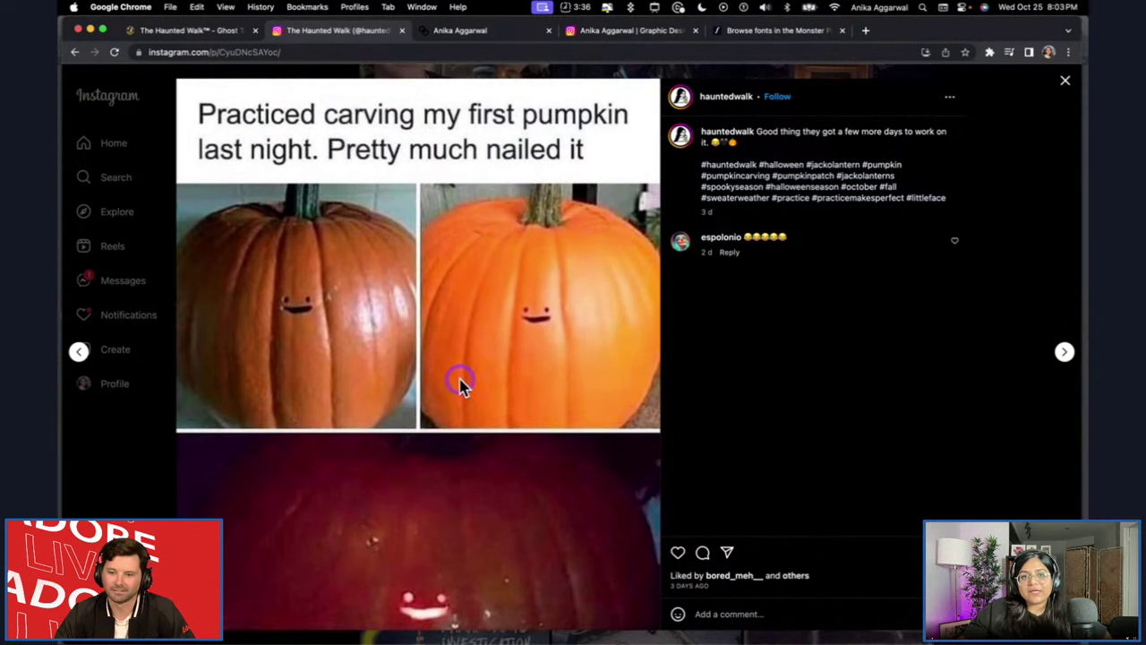
click(1025, 209)
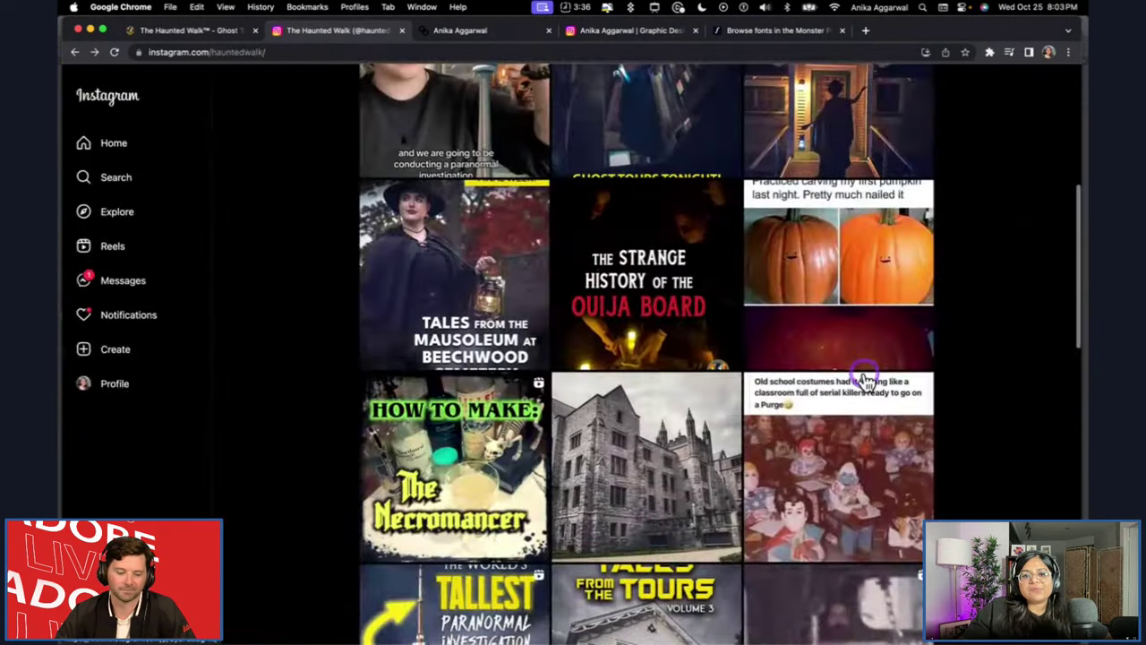
scroll(864, 378, down, 5)
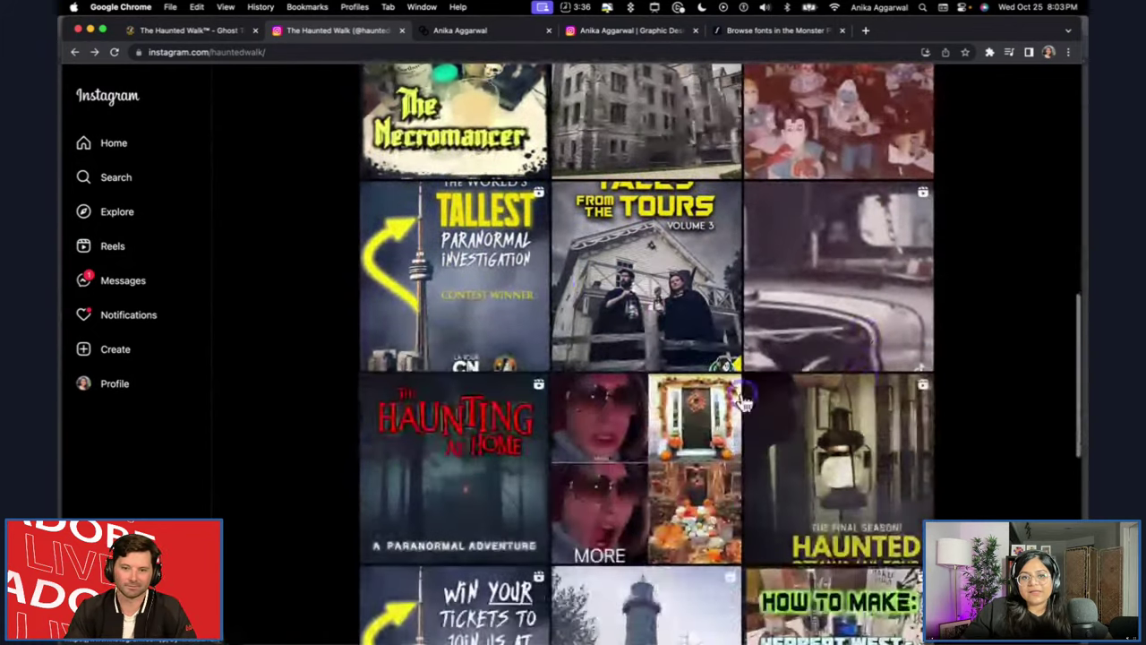
scroll(463, 489, down, 3)
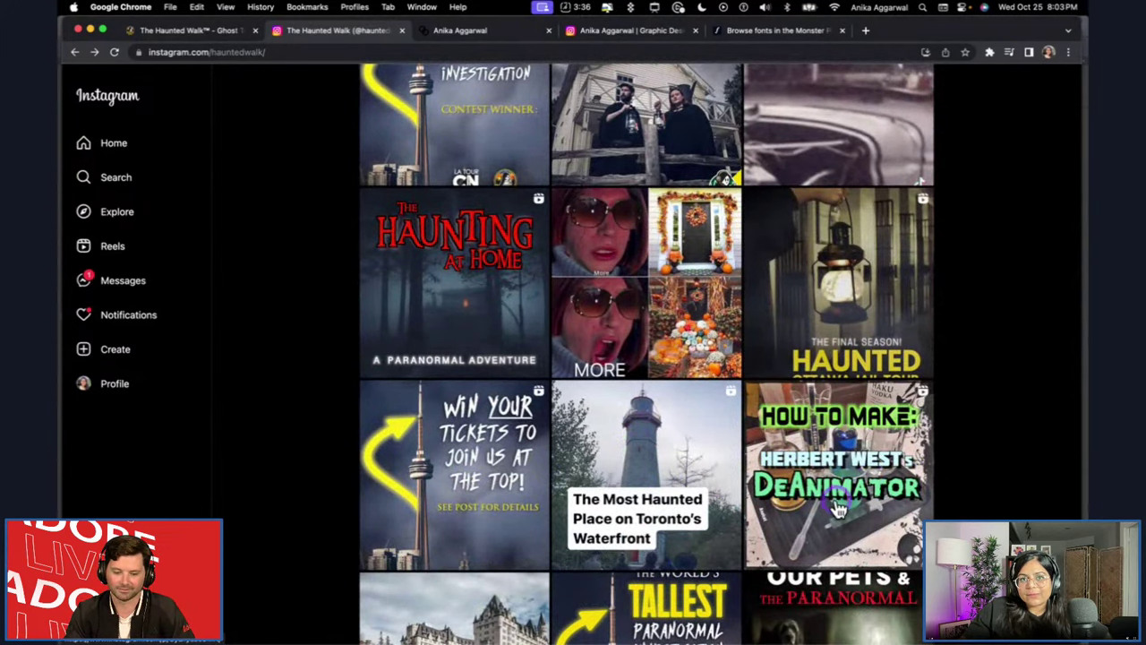
scroll(734, 453, down, 1)
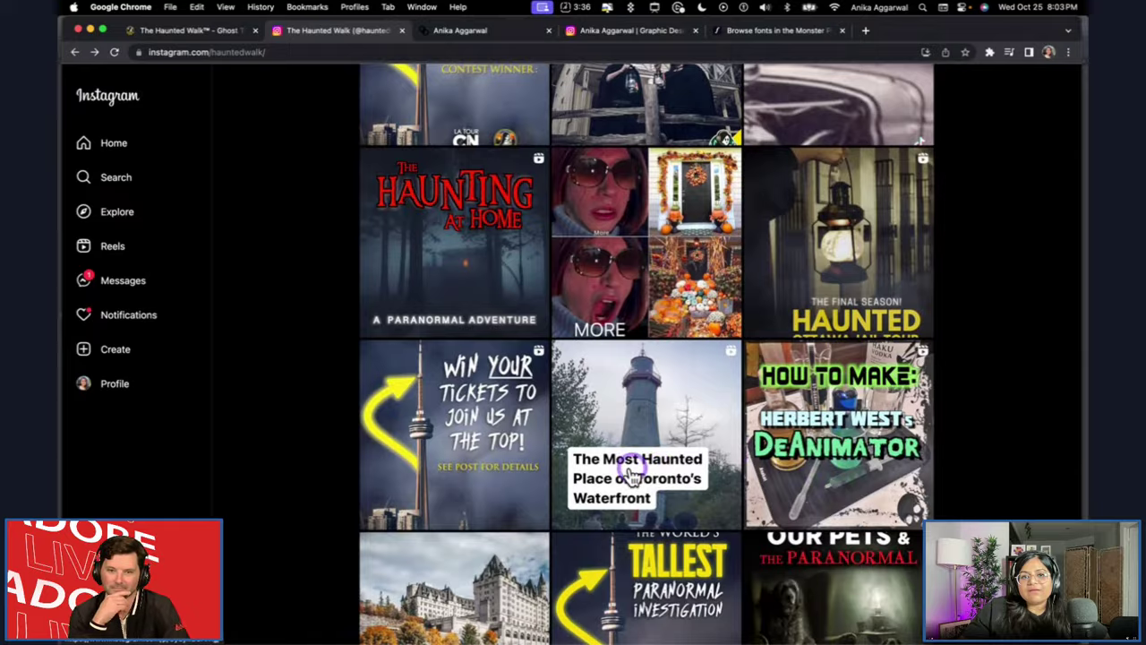
scroll(632, 475, up, 10)
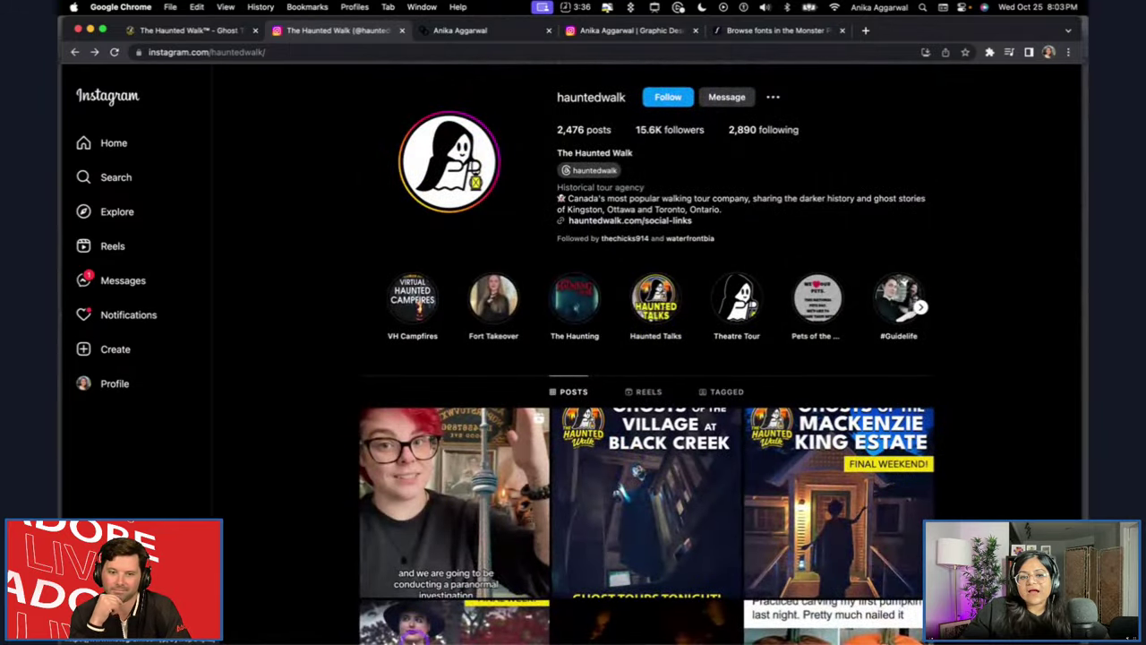
Switch to Illustrator and examine the skull and coffin illustrations on the Halloween event branding board.
mouse_move(363, 636)
click(309, 616)
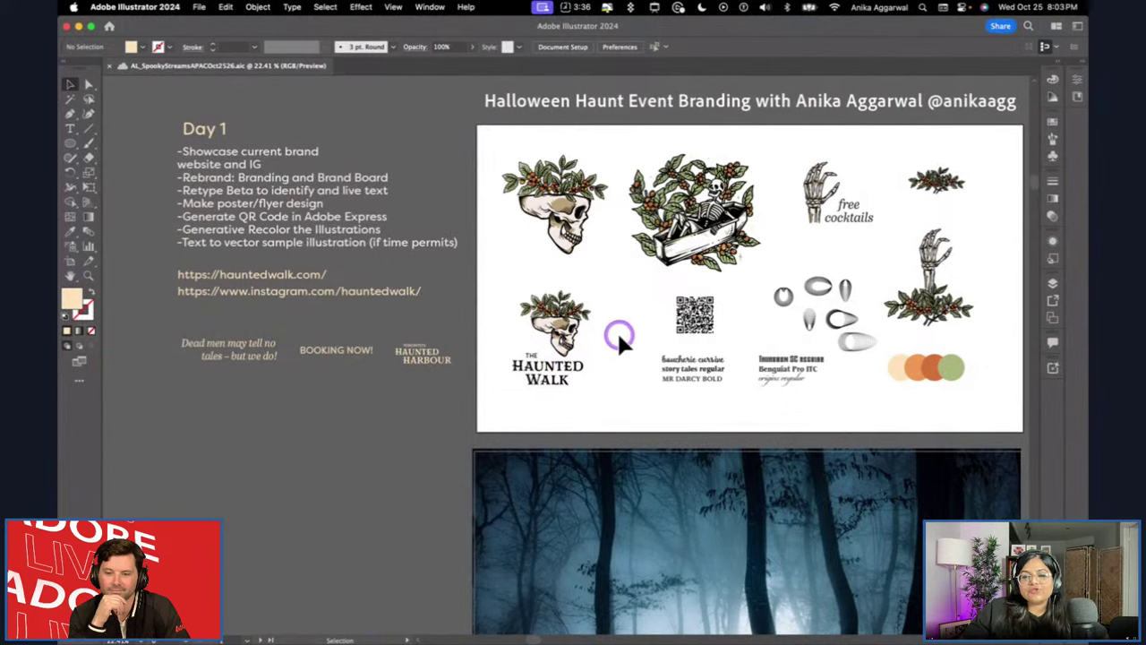
click(587, 189)
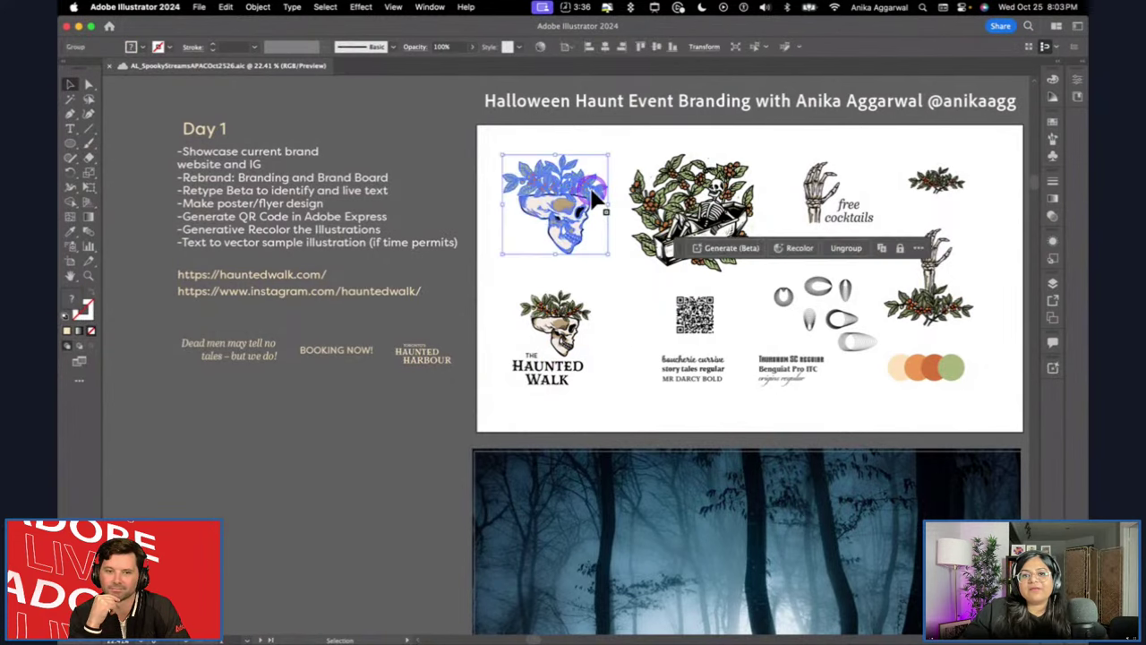
click(787, 151)
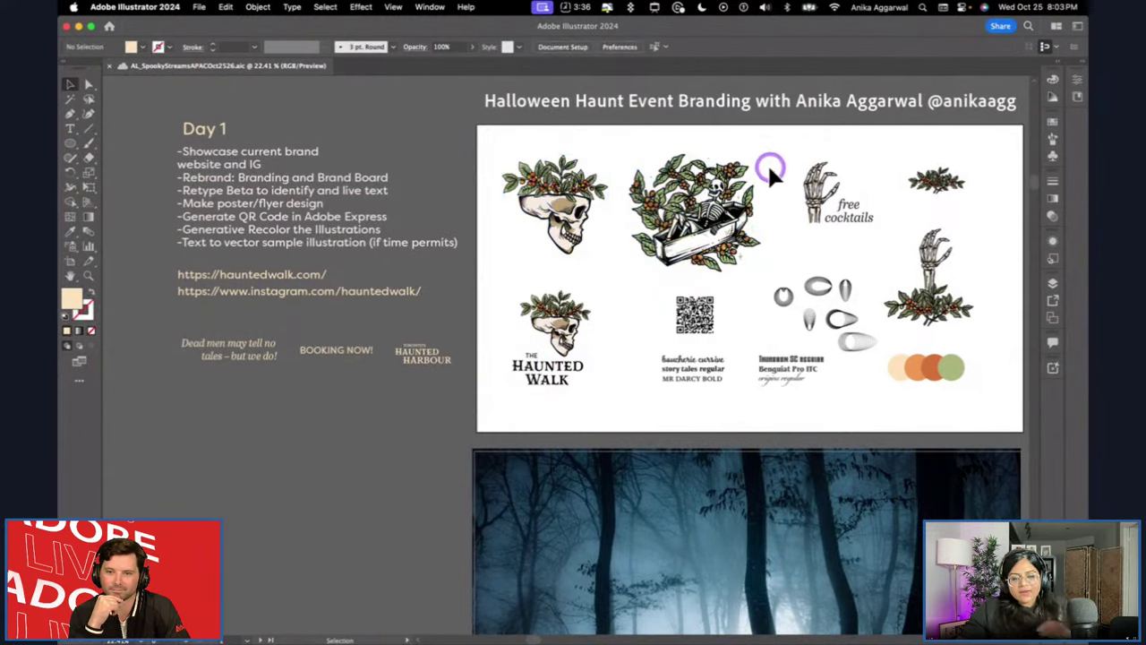
scroll(770, 240, up, 2)
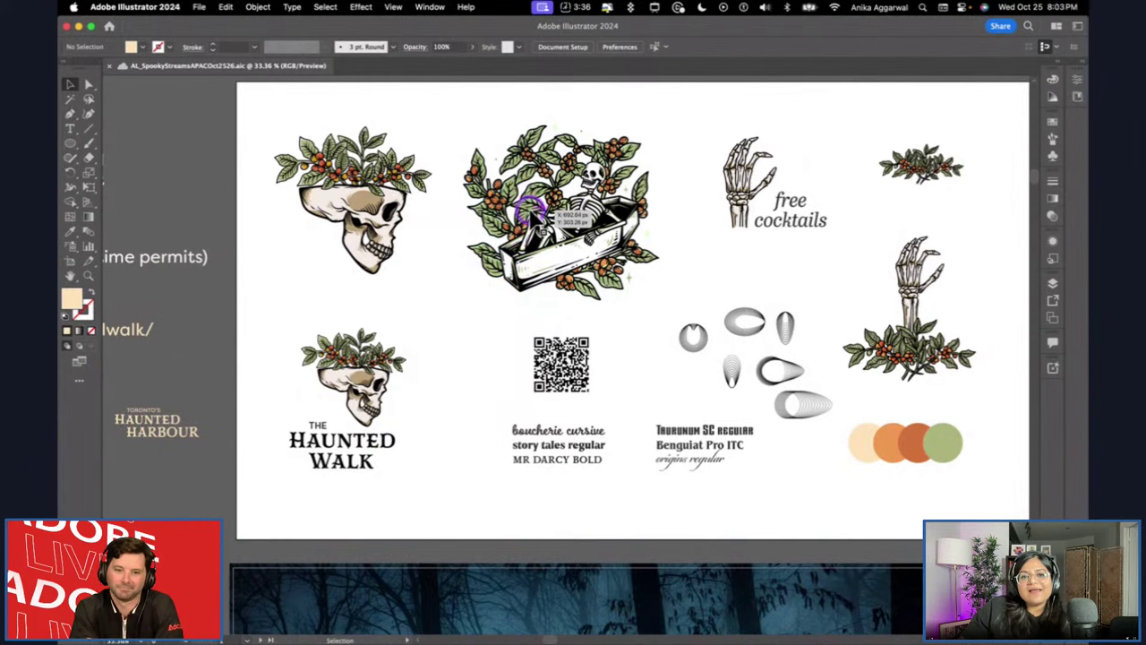
click(532, 210)
click(376, 188)
click(421, 111)
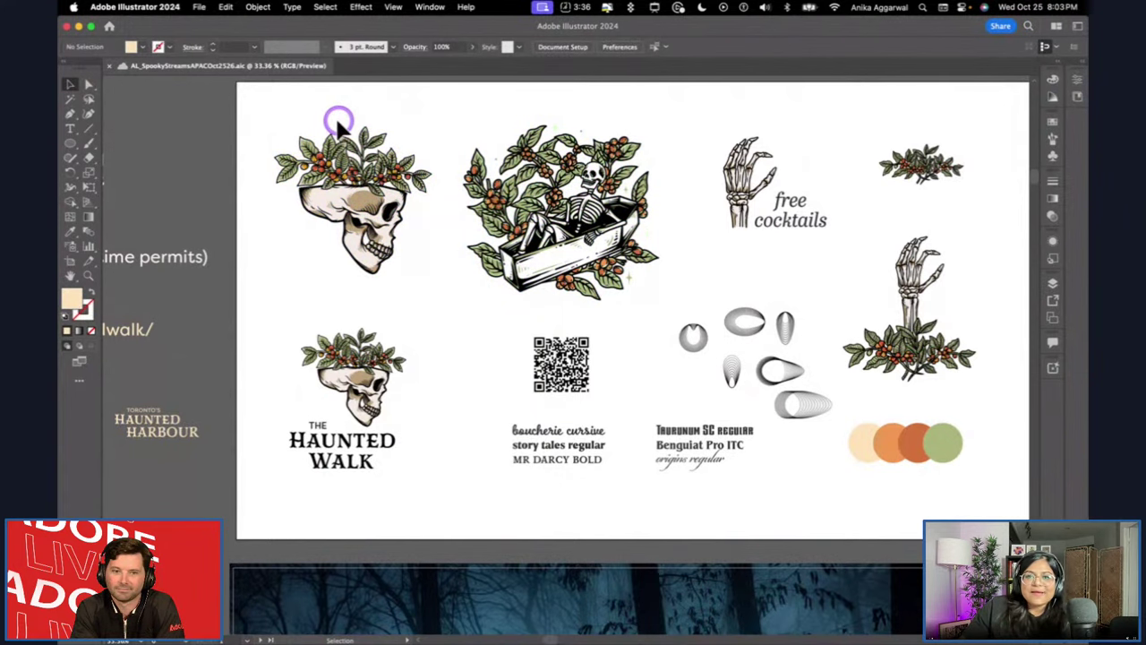
Review the Day 1 agenda beside the brand board and select the new Haunted Walk skull logo.
scroll(327, 119, down, 2)
scroll(326, 118, left, 2)
scroll(327, 115, left, 1)
scroll(328, 106, right, 1)
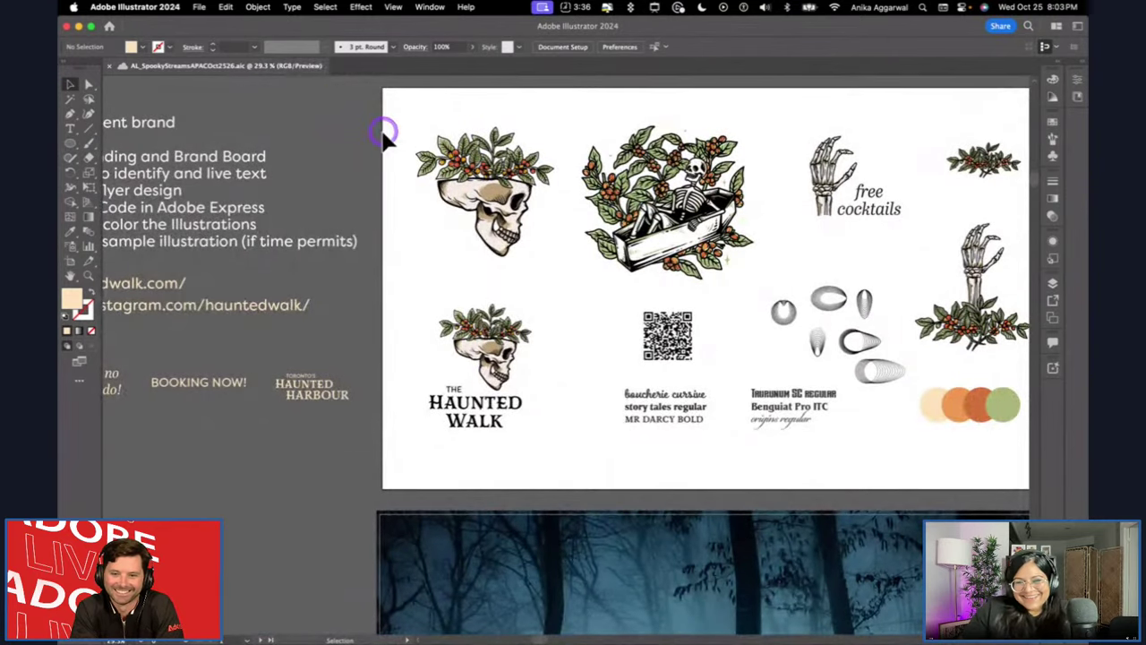
scroll(383, 143, left, 3)
scroll(383, 148, up, 1)
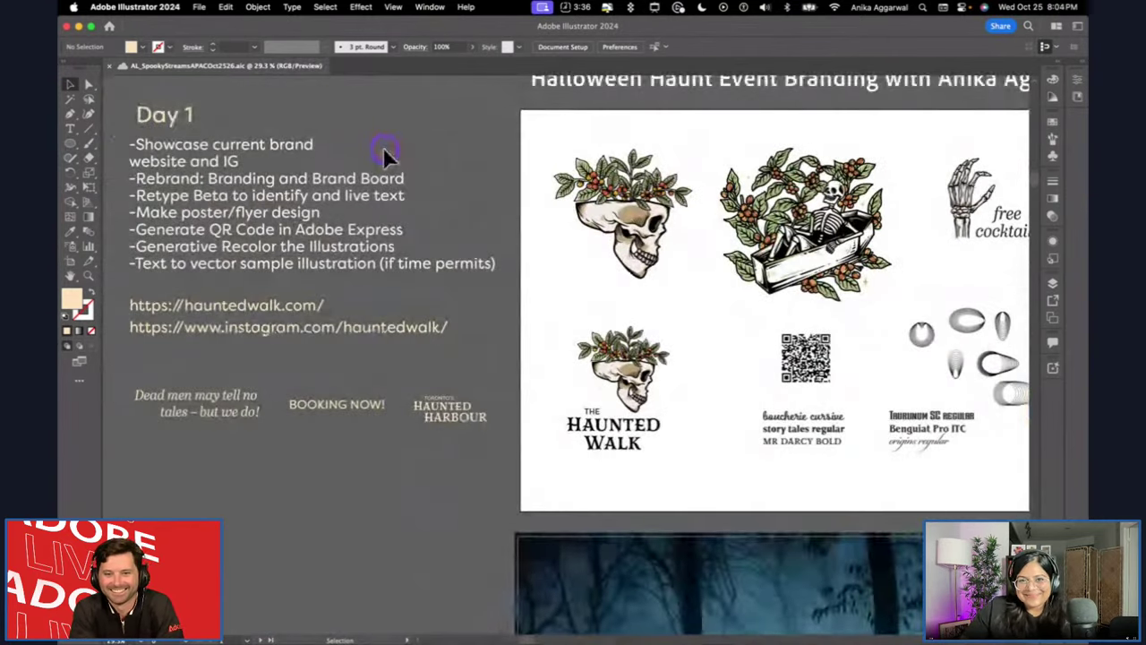
scroll(385, 152, up, 1)
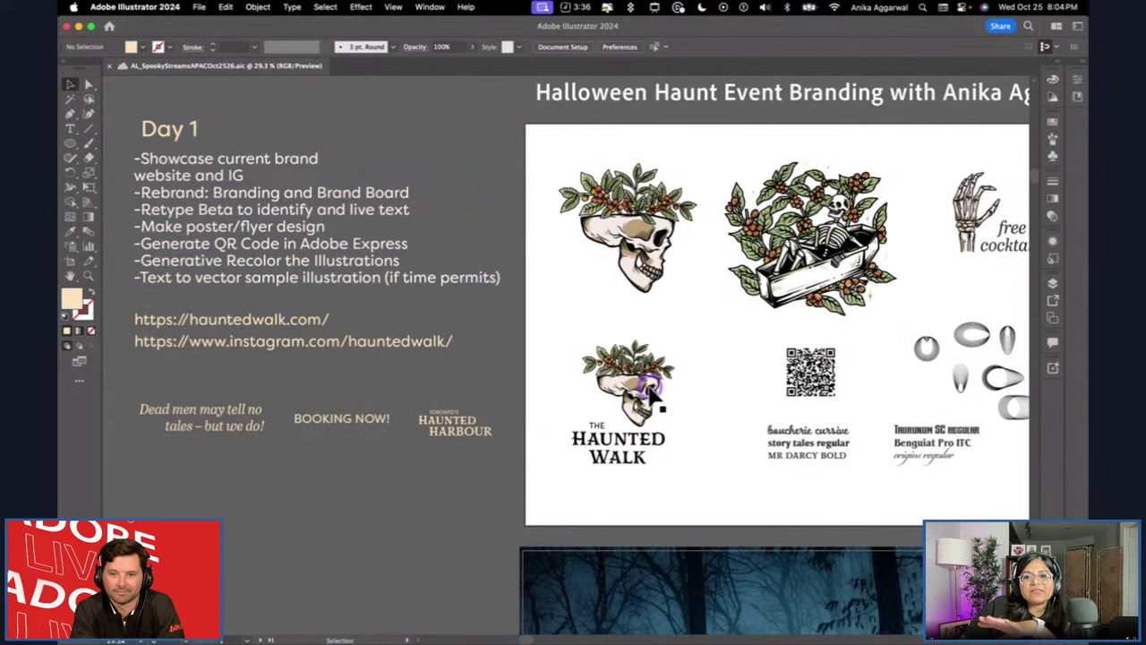
click(651, 387)
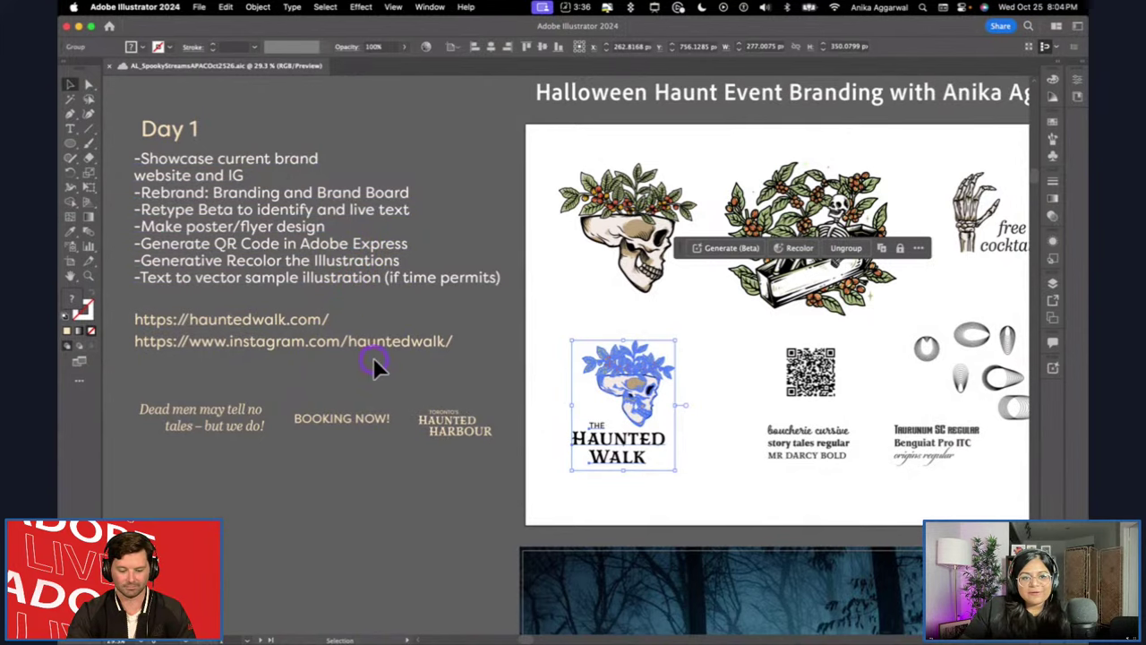
Place a copy of the four overlapping color swatch circles above the blank artboard, beside the ghost icons.
scroll(373, 361, right, 6)
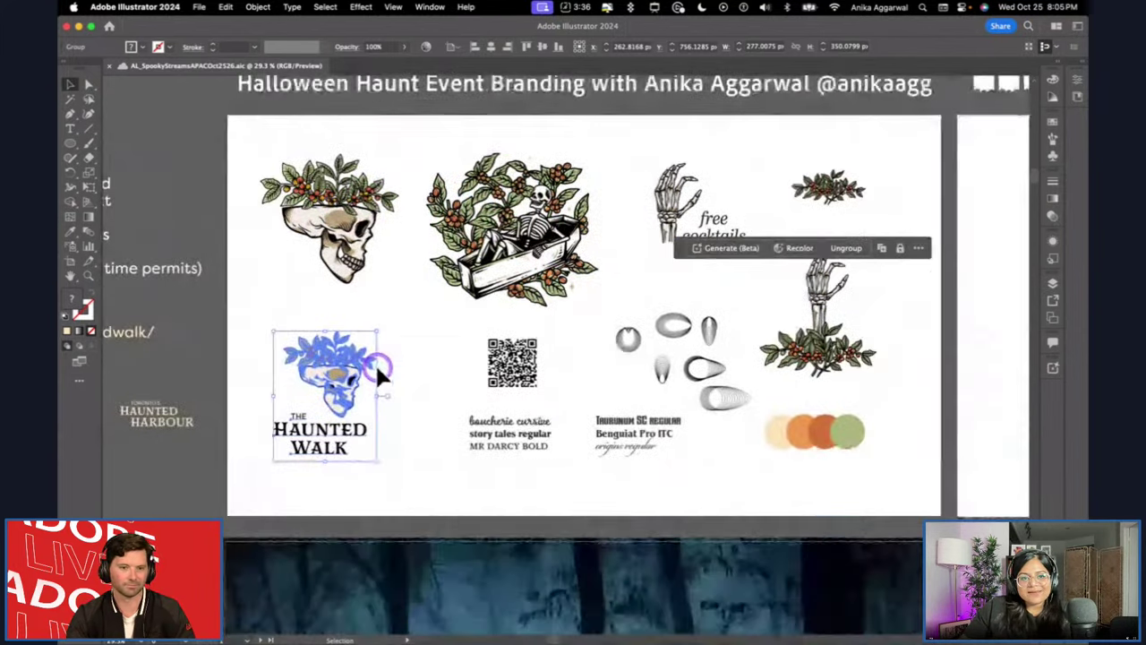
scroll(375, 362, right, 10)
click(583, 281)
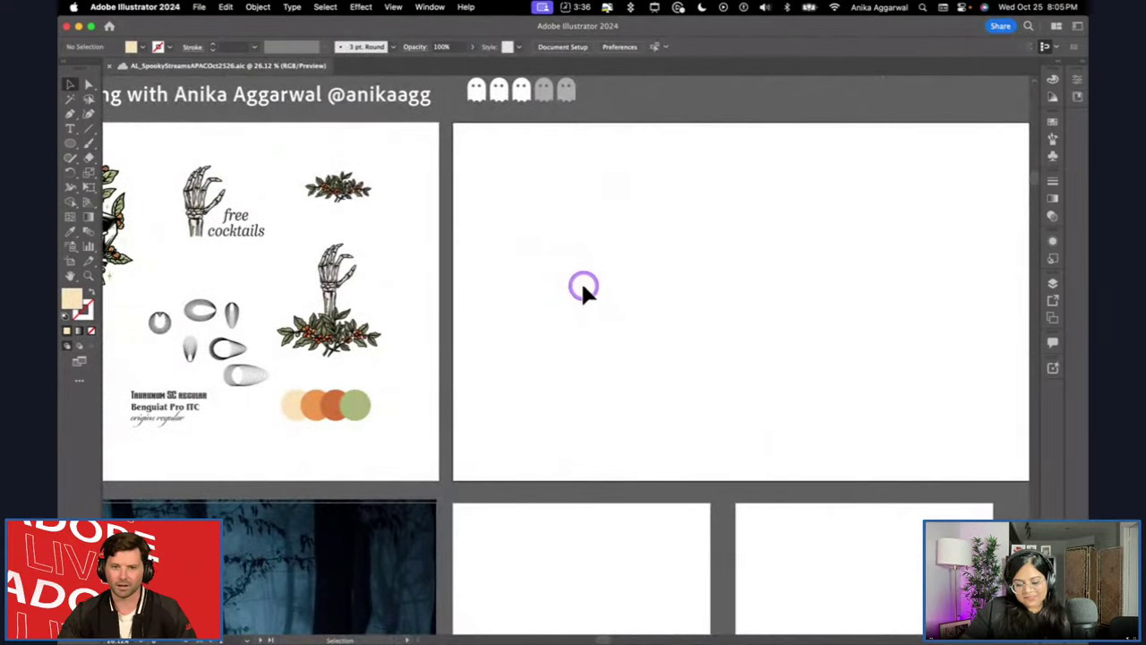
click(367, 405)
drag(369, 405, 653, 96)
click(721, 109)
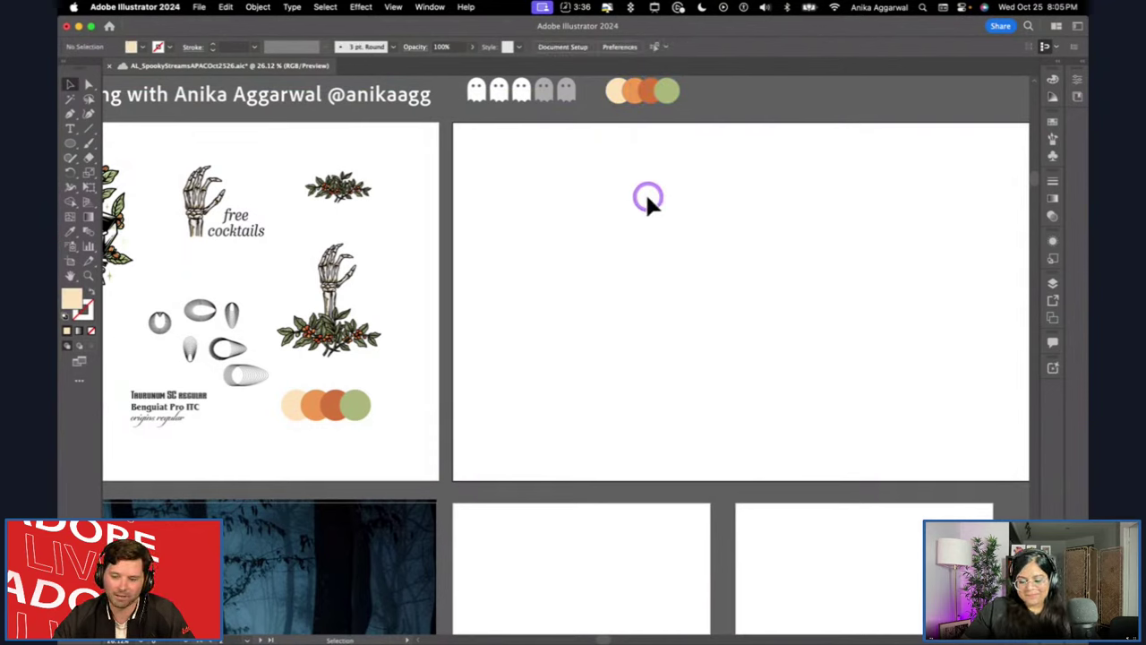
Draw a cream rectangle covering the blank artboard and halve its height to 540 px.
key(m)
drag(453, 123, 977, 478)
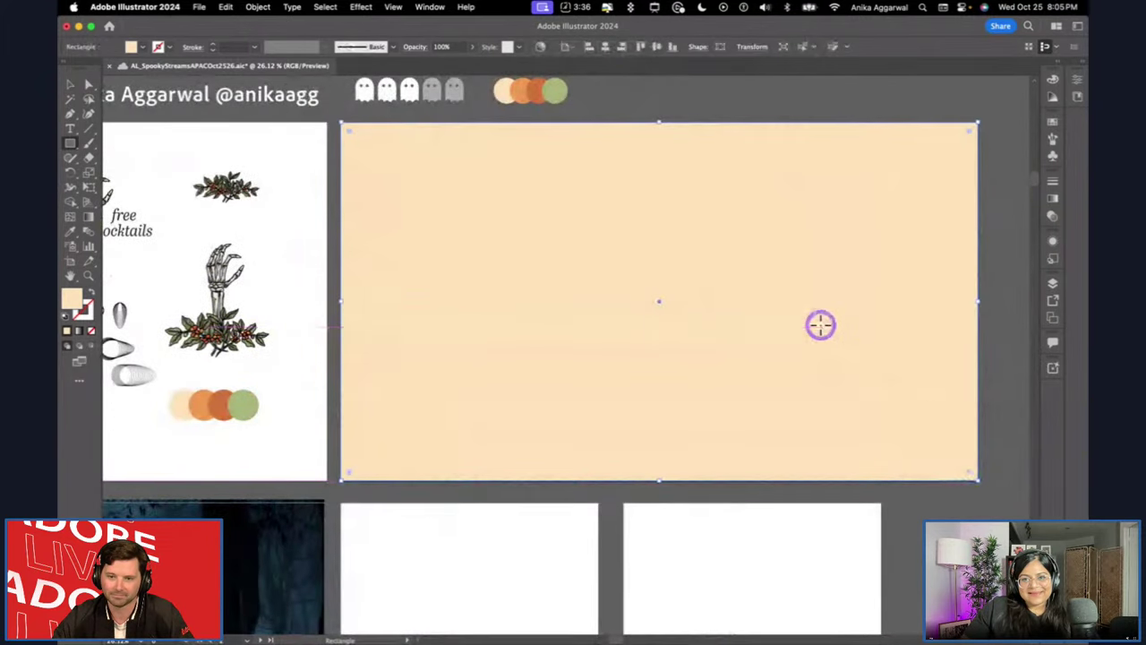
click(1077, 93)
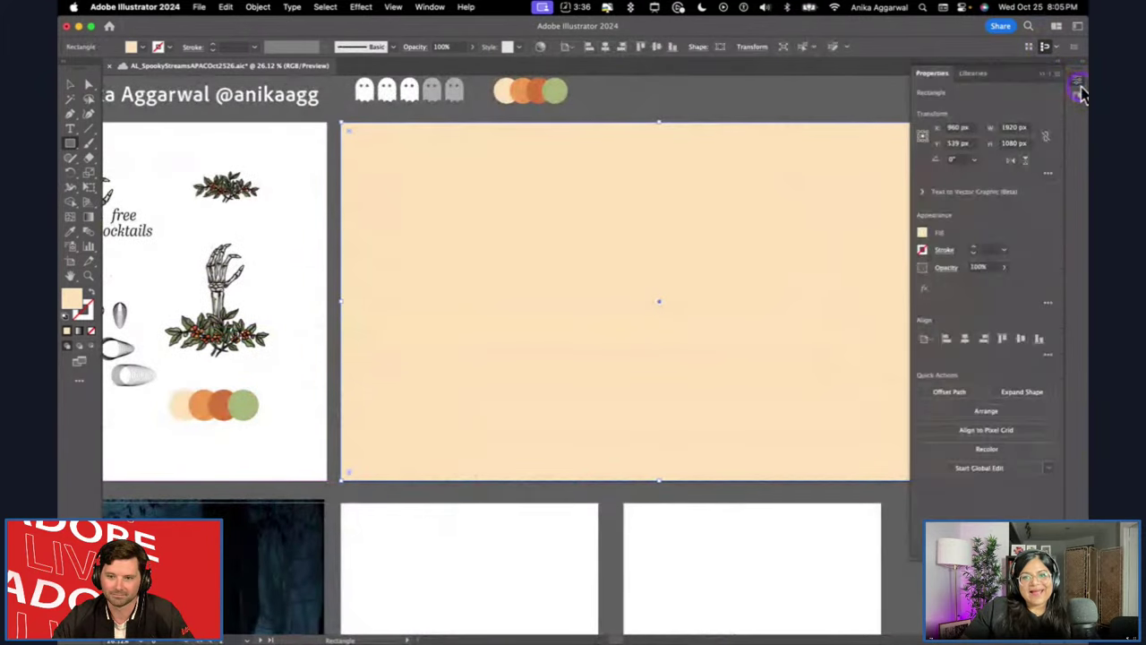
click(1015, 144)
click(1048, 139)
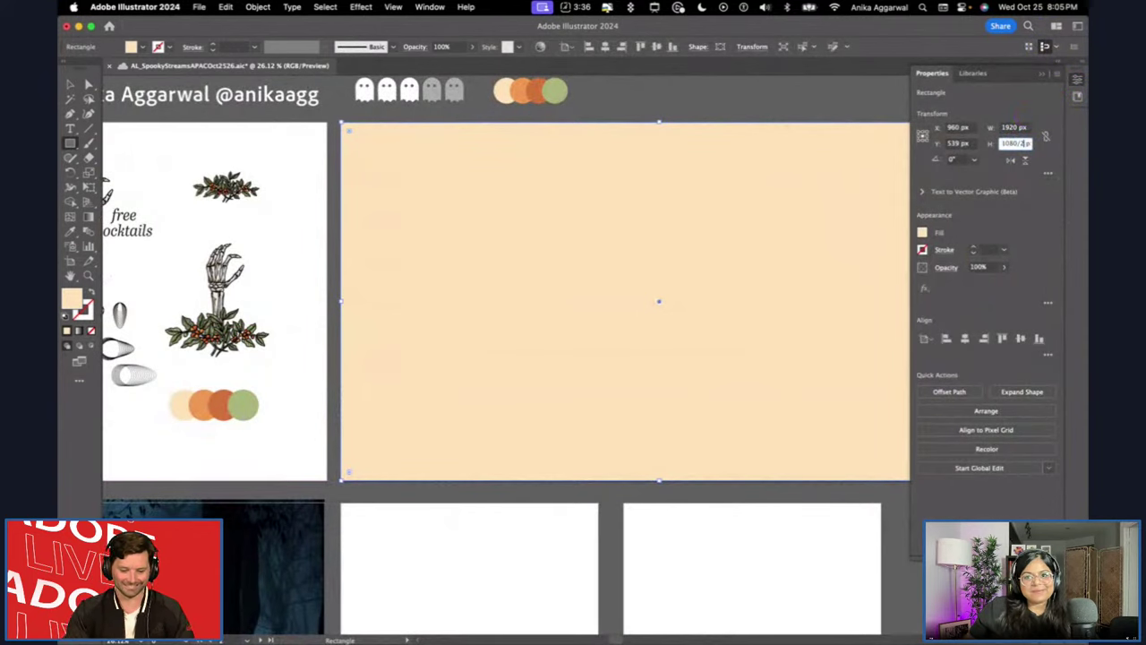
text(/2)
key(Return)
key(v)
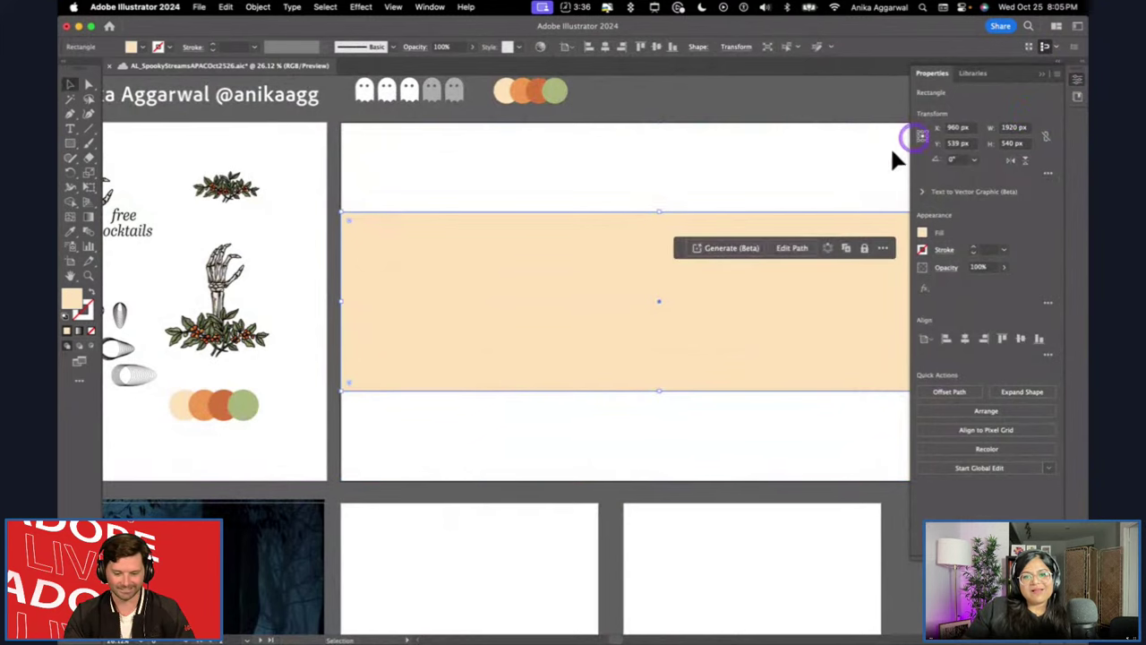
Move the cream rectangle to the artboard's upper half and place a copy of it in the lower half.
click(805, 179)
drag(690, 338, 637, 391)
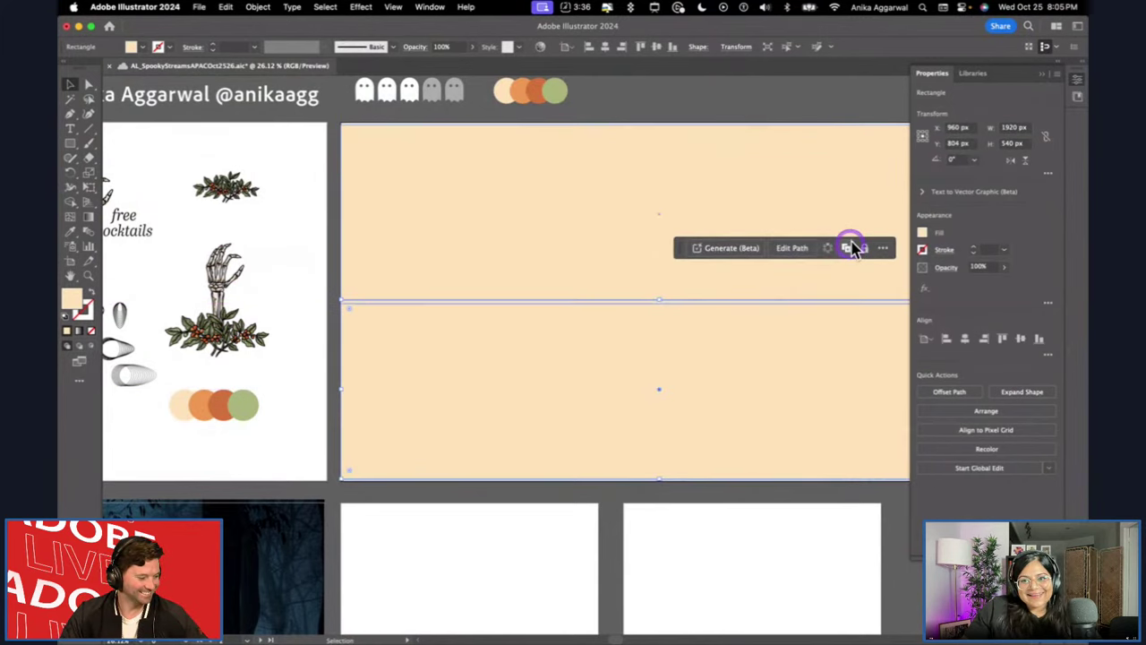
click(1017, 128)
text(/2)
key(Return)
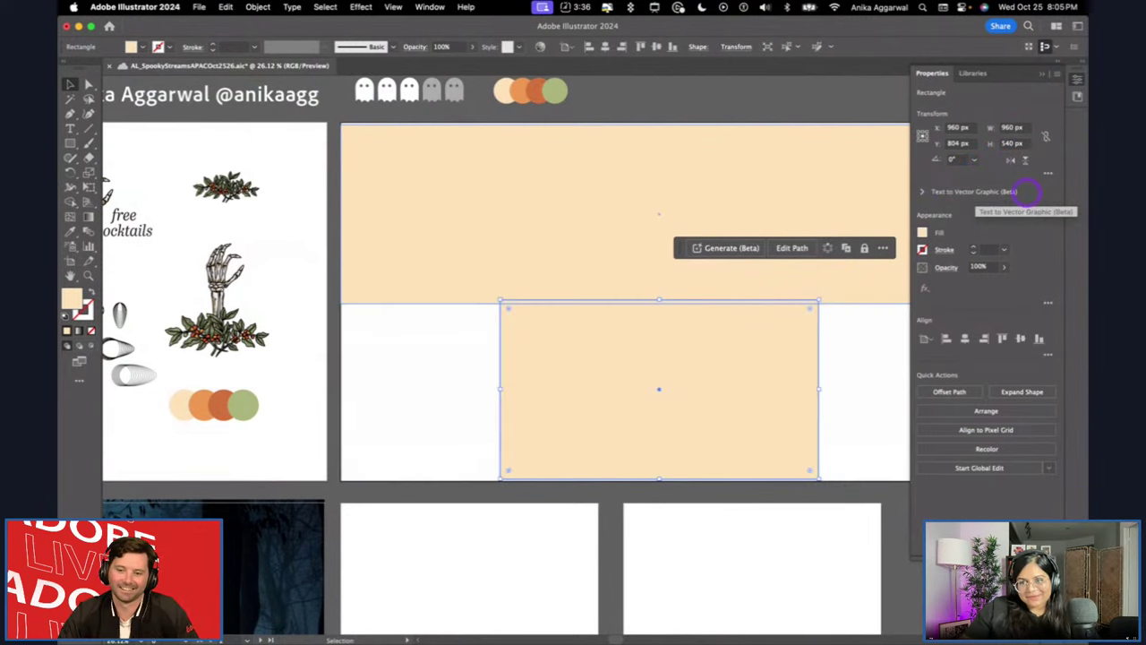
key(super+z)
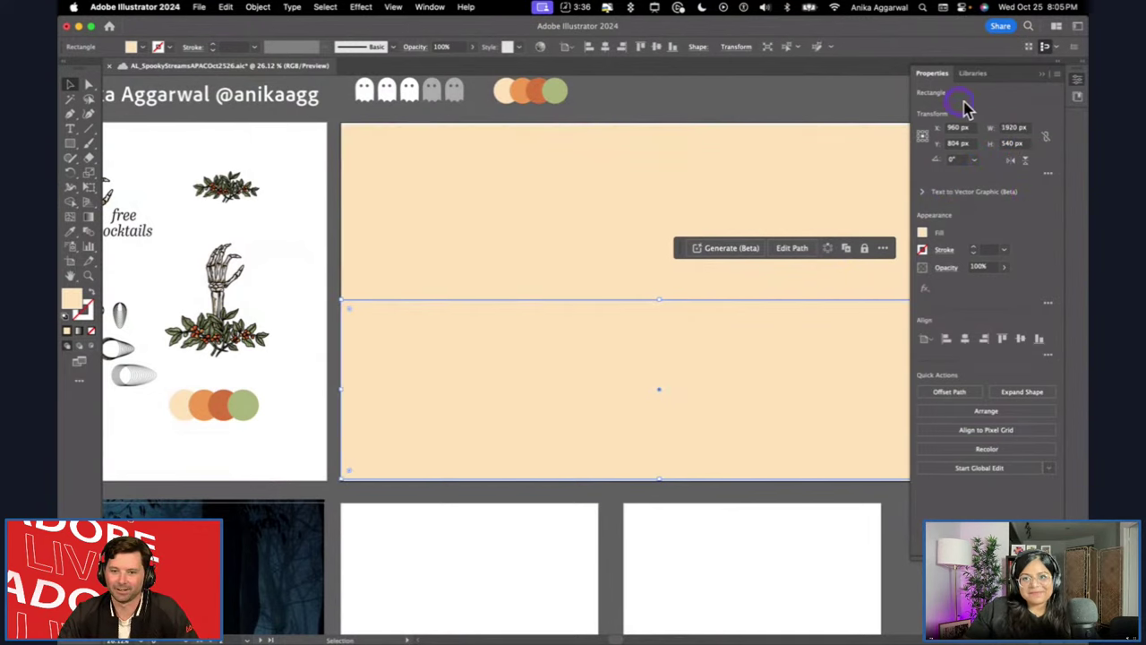
Set the lower rectangle's width to one third, 640 px, and move it into the artboard's lower-left corner.
click(1013, 128)
text(/3)
key(Return)
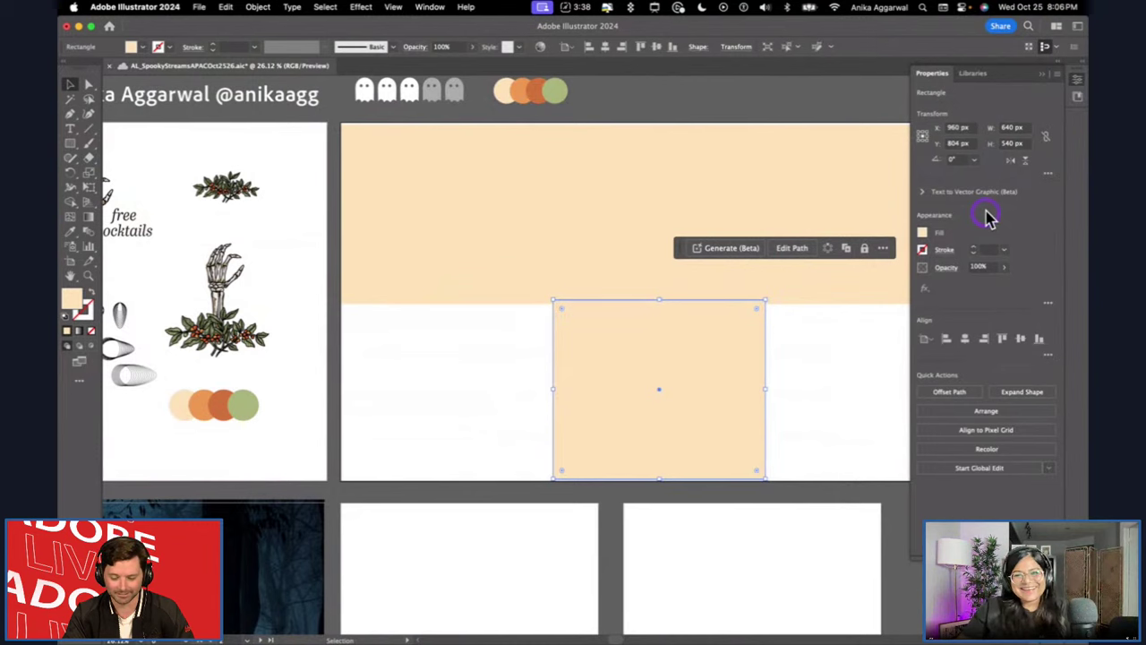
drag(692, 394, 471, 382)
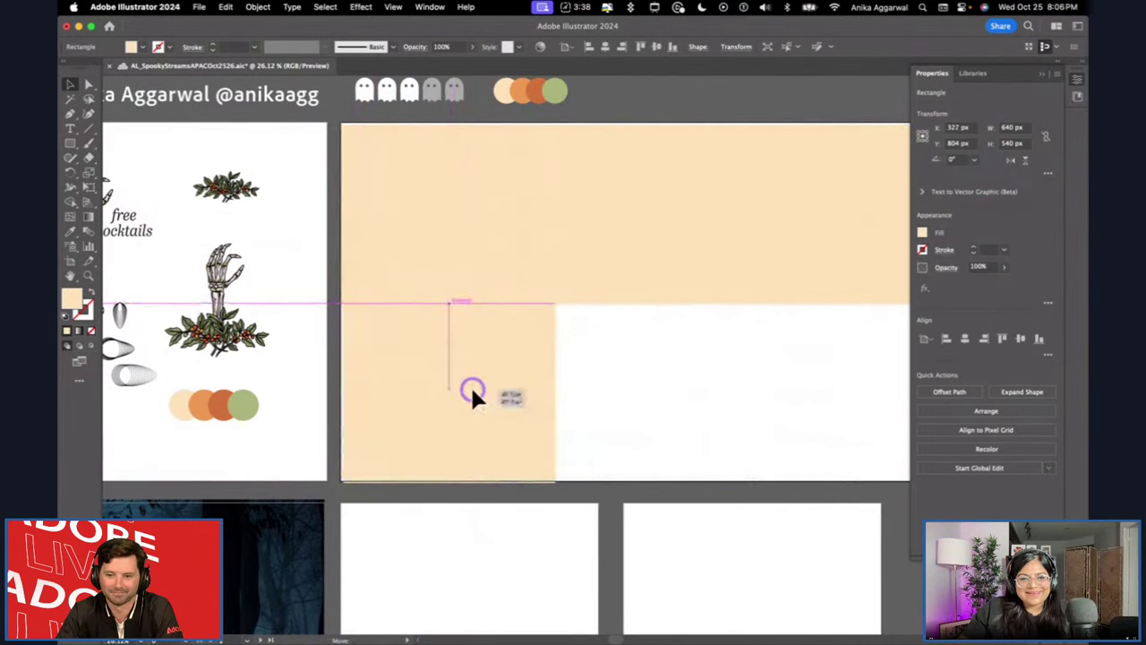
Fill the lower-left rectangle with the light orange swatch color and place a copy of it directly to its right.
key(i)
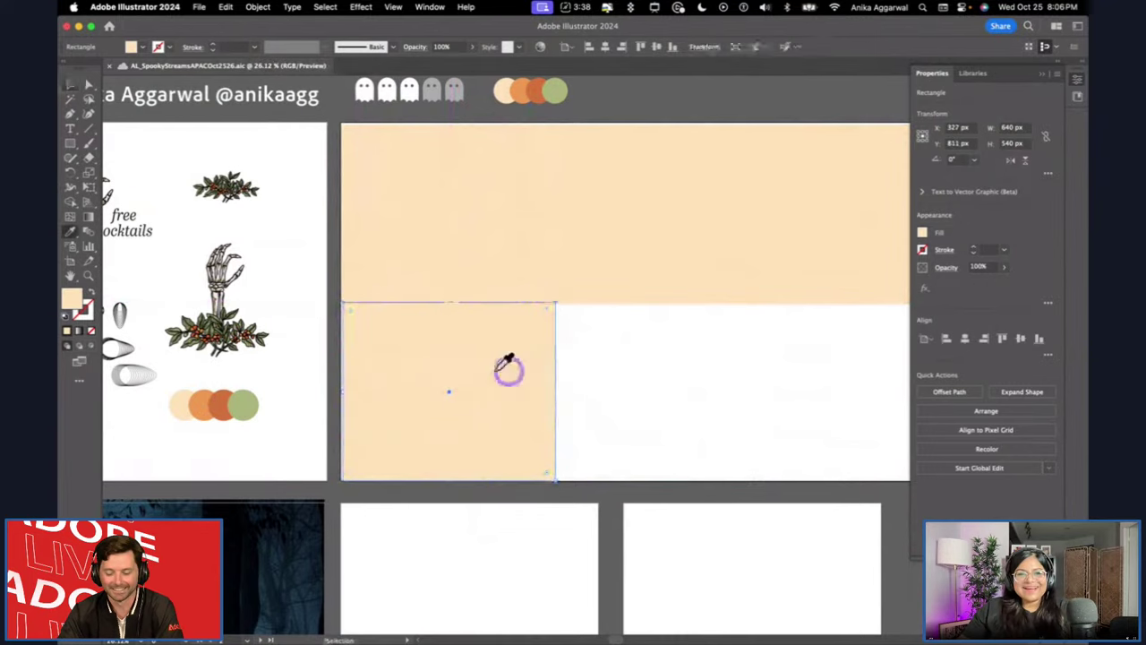
click(212, 390)
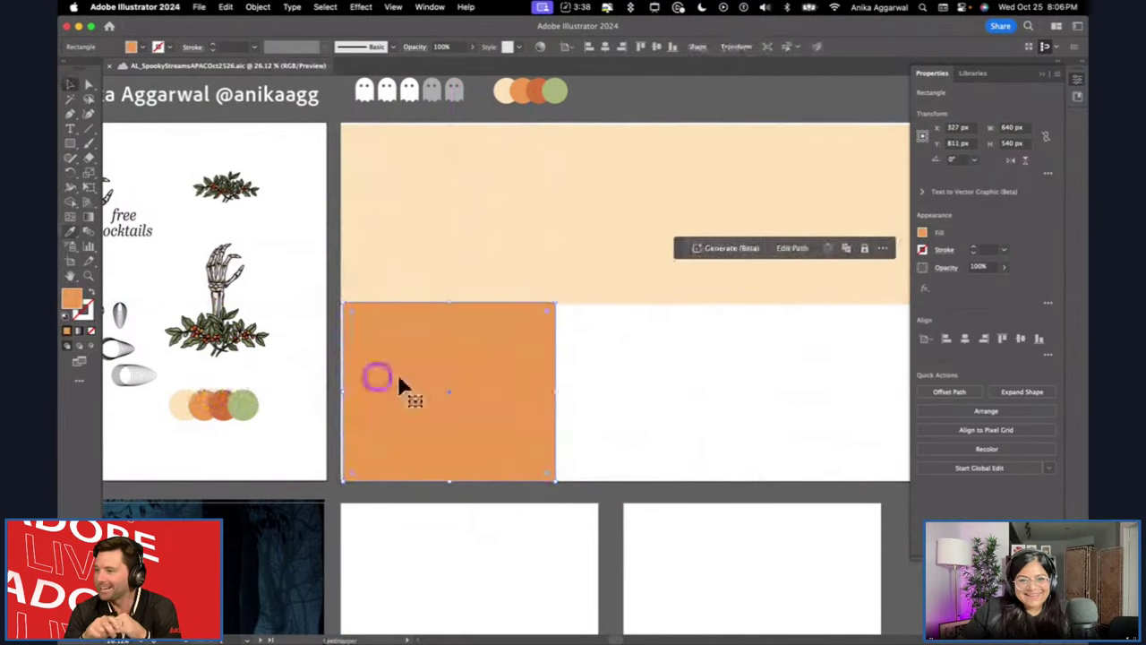
key(v)
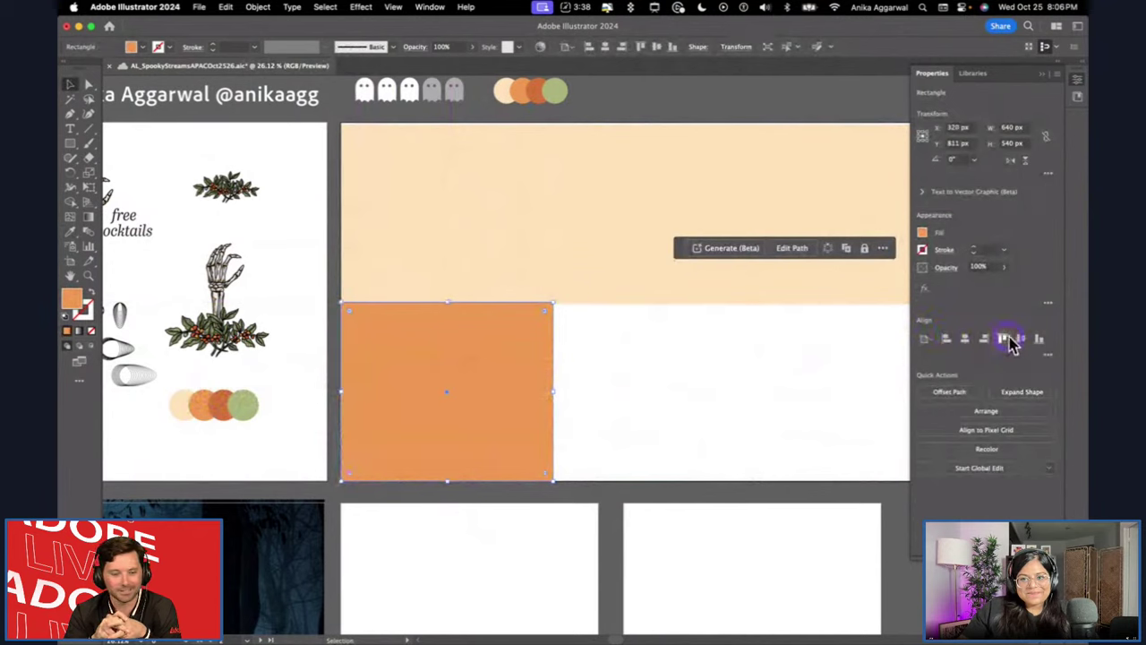
drag(532, 391, 716, 373)
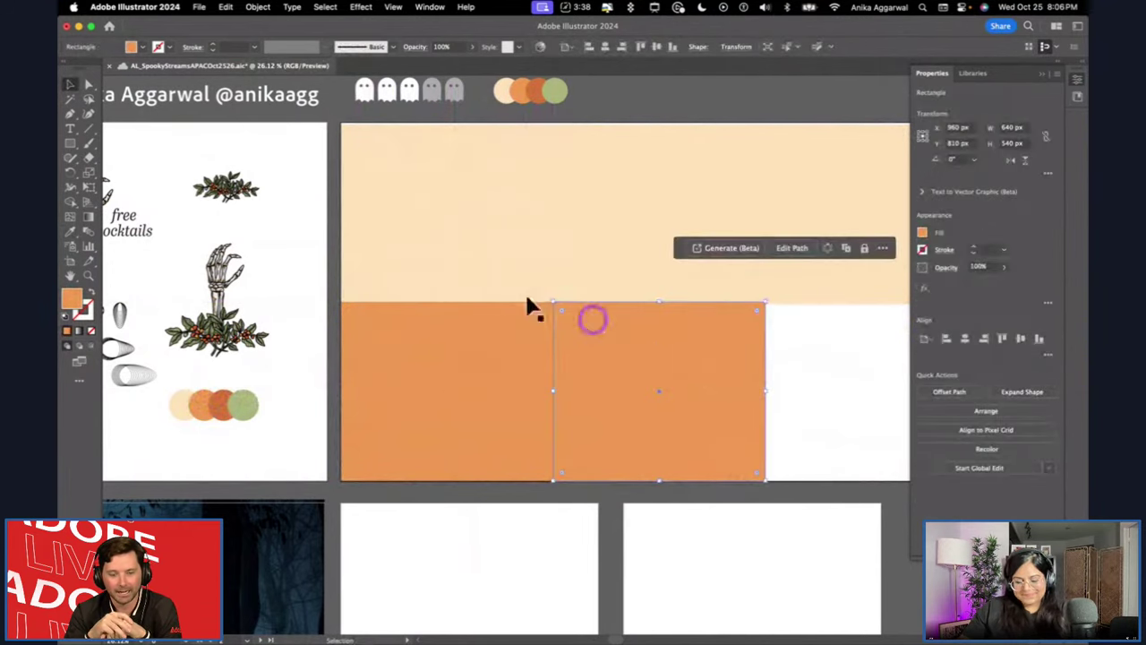
key(i)
click(244, 404)
key(v)
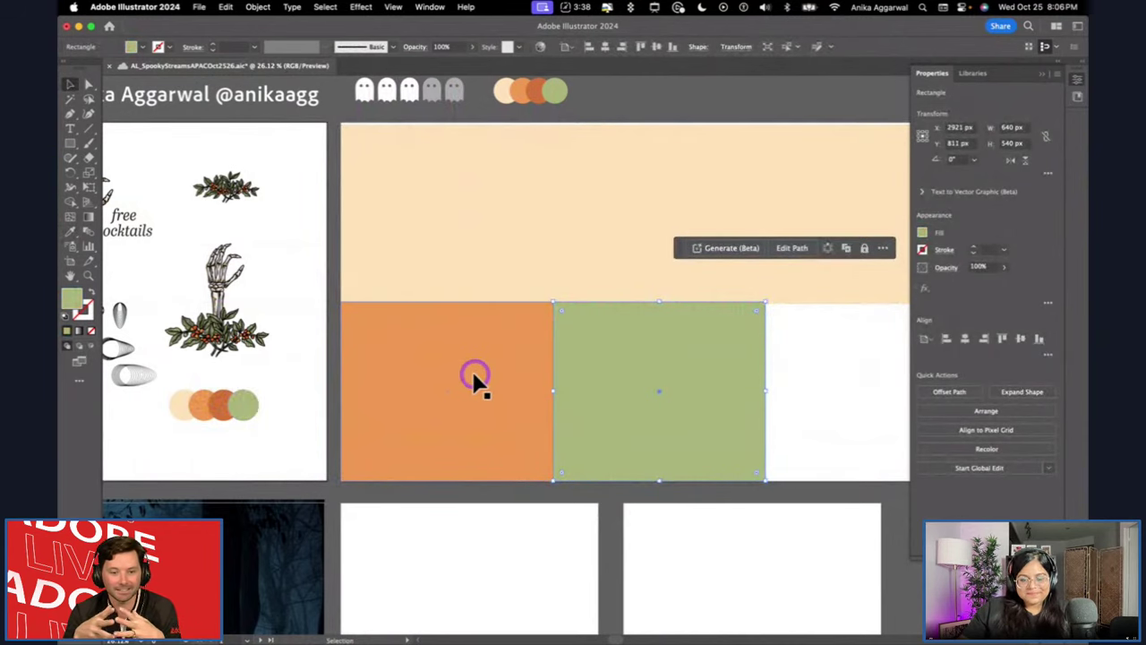
Fill the middle rectangle of the lower row with the dark orange swatch color.
key(i)
click(221, 405)
key(v)
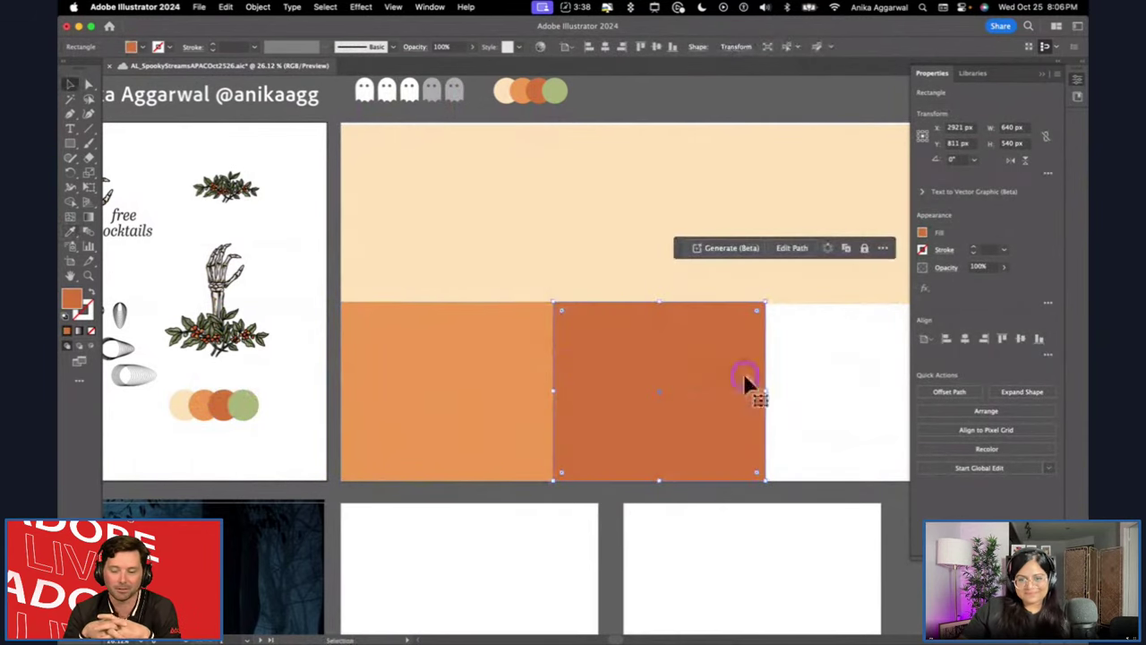
key(super+shift+a)
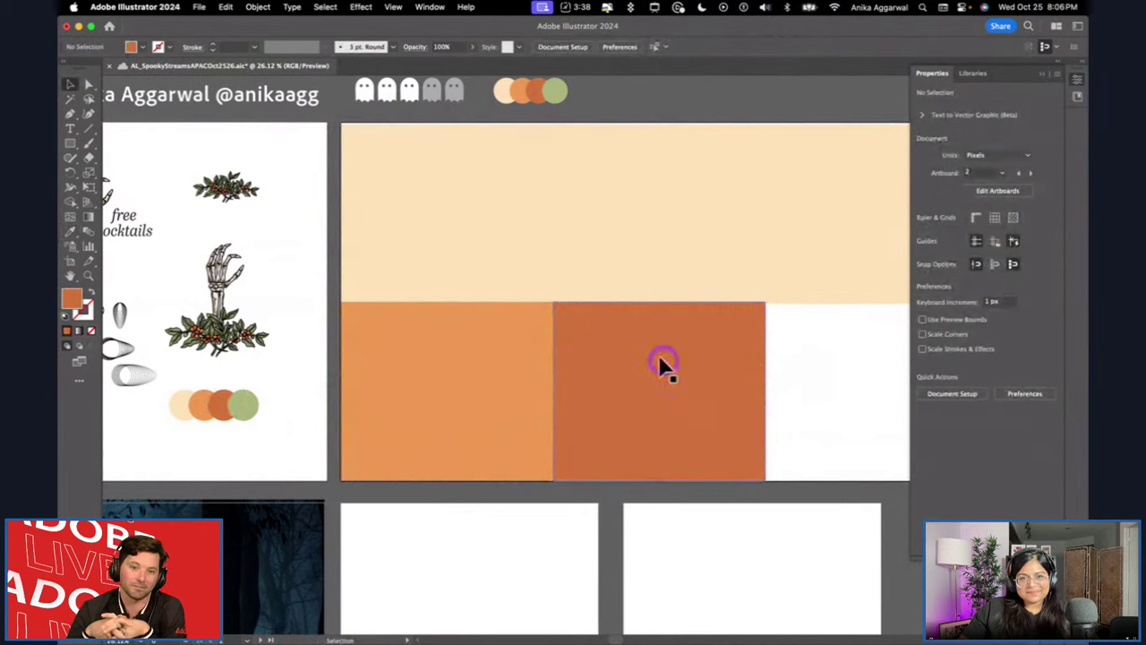
Copy the dark orange rectangle into the remaining lower-right third and fill the copy with the green swatch color.
drag(653, 367, 833, 375)
key(i)
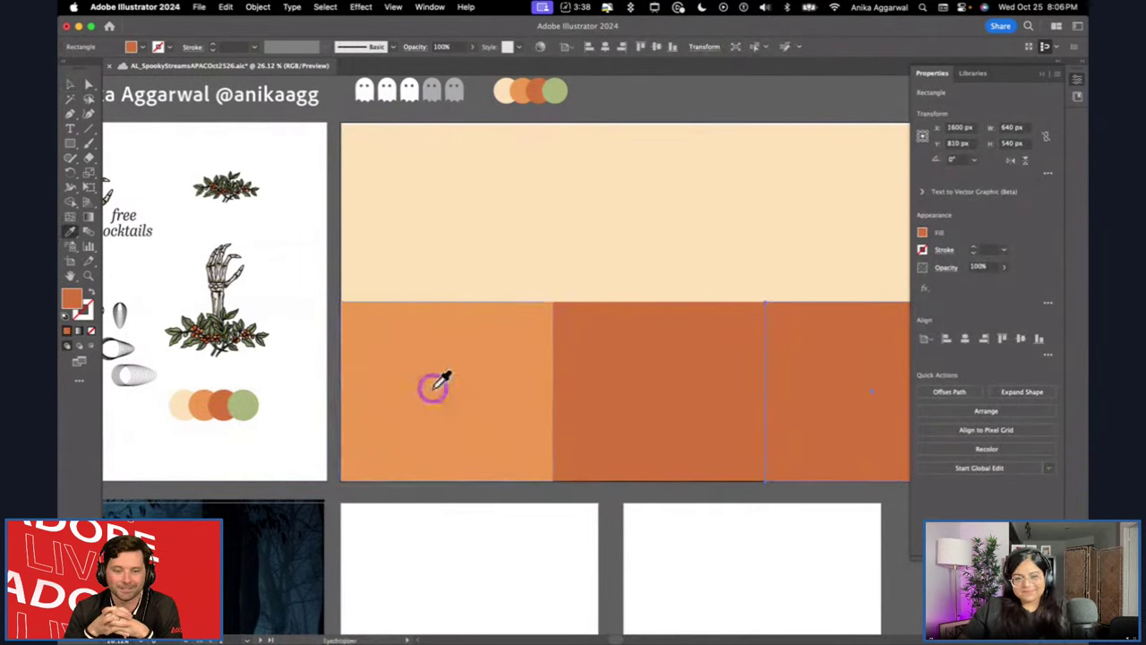
click(253, 400)
key(v)
click(302, 369)
drag(639, 344, 670, 381)
click(656, 150)
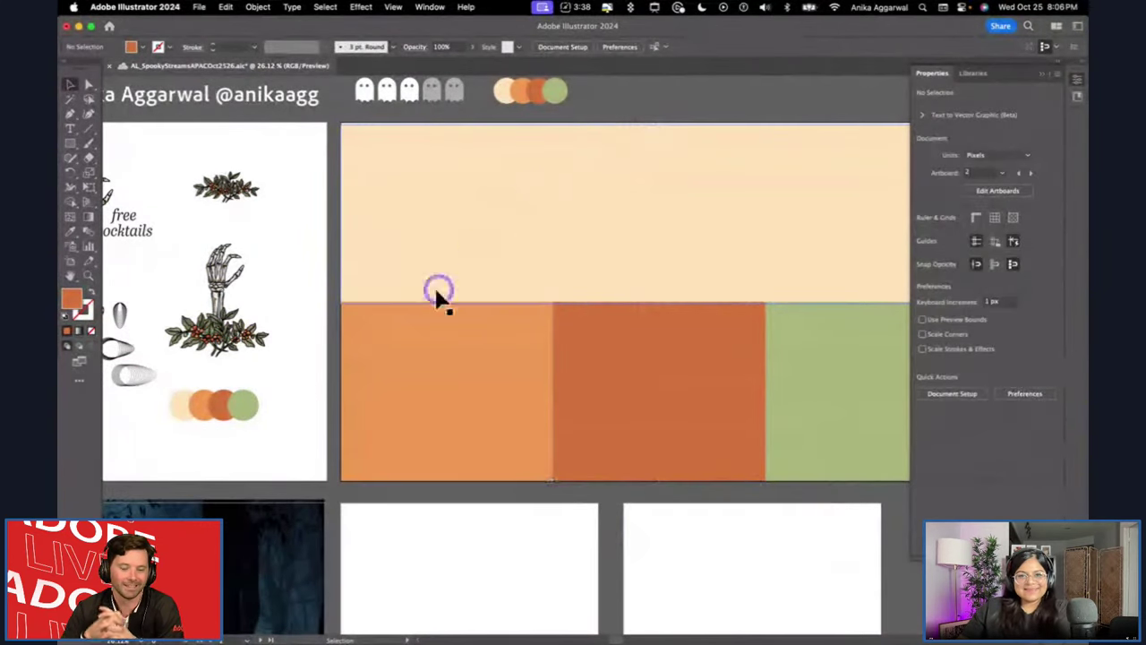
Place a copy of The Haunted Walk skull logo, about 310 px wide, in the board's upper half and move the cream rectangle away from it.
scroll(231, 299, down, 5)
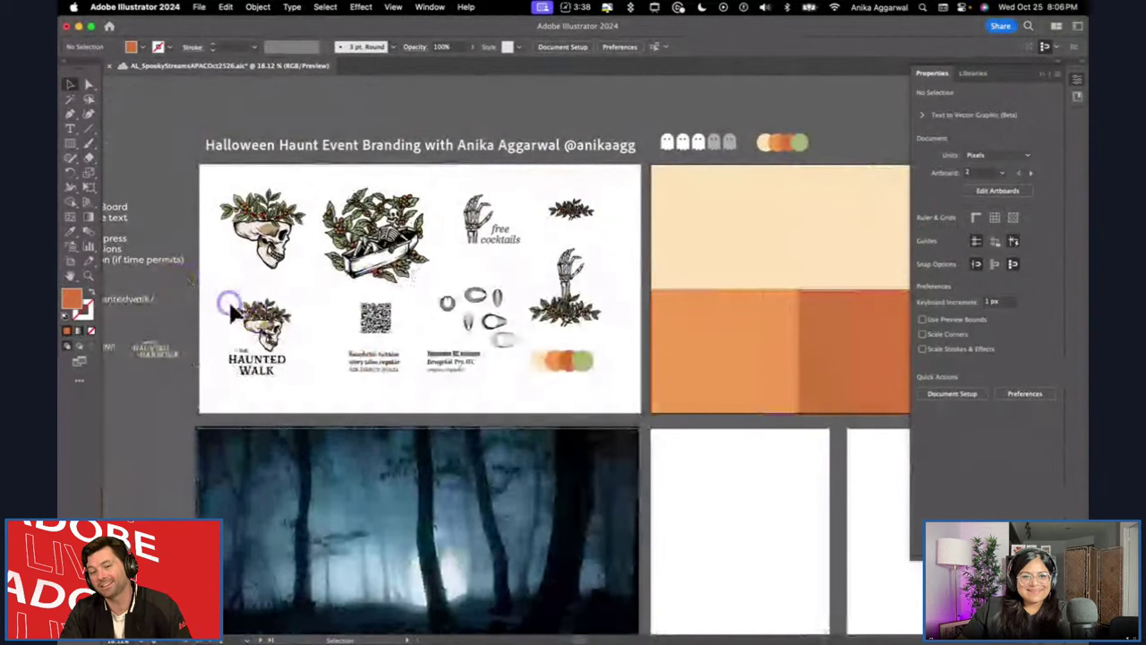
click(294, 370)
scroll(358, 338, right, 3)
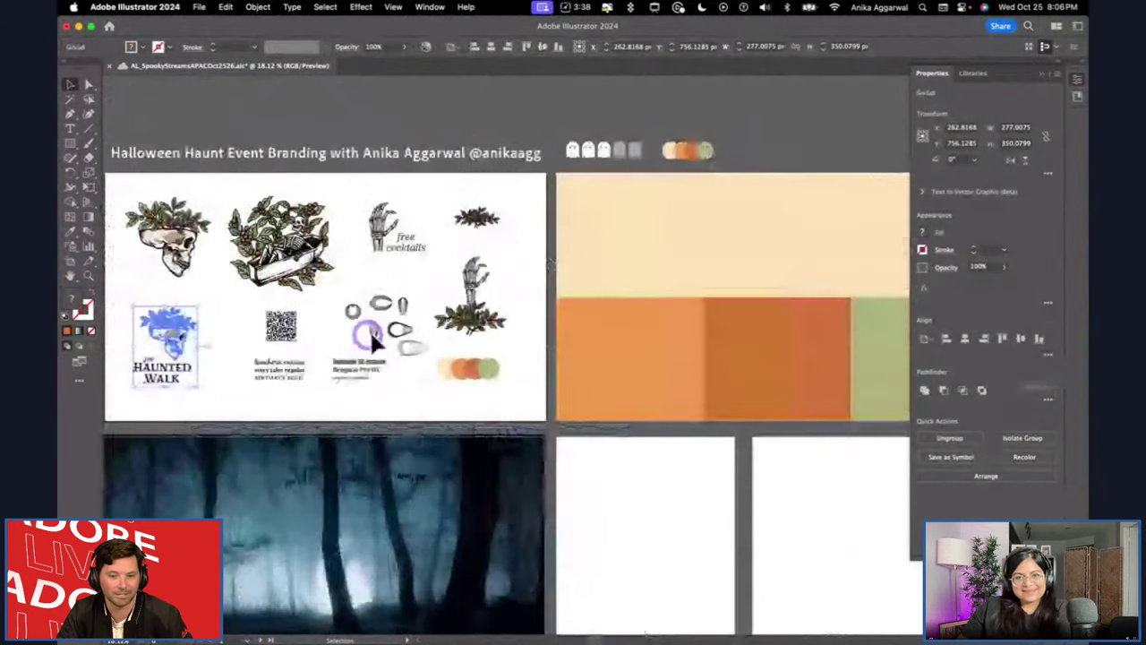
scroll(372, 340, right, 5)
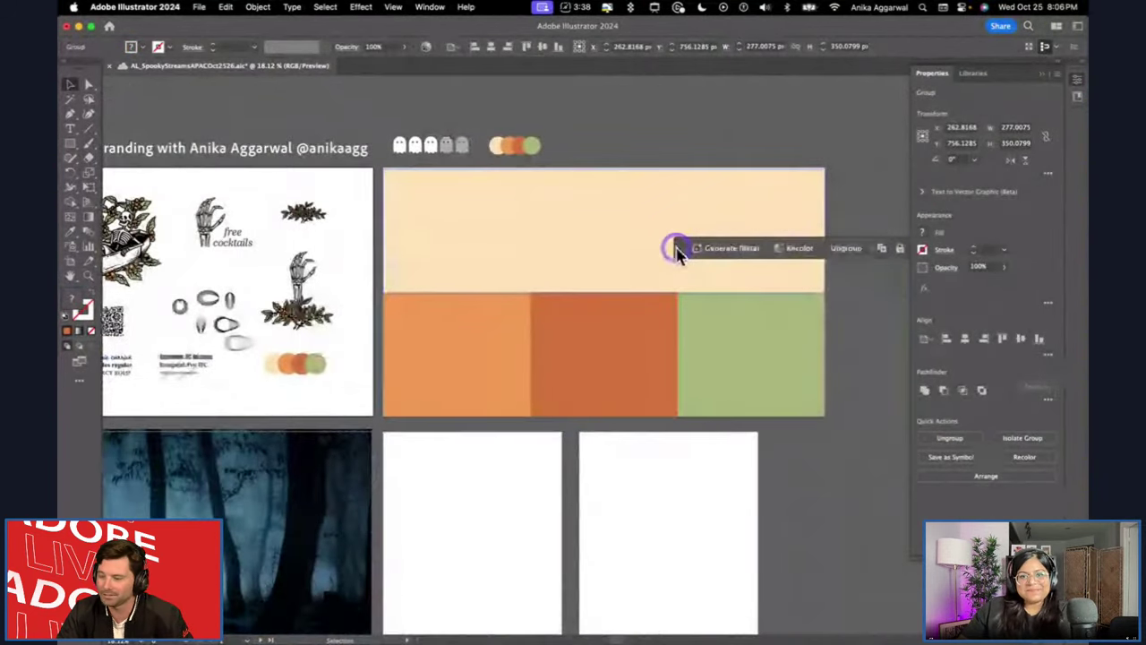
drag(676, 251, 627, 159)
scroll(710, 225, up, 3)
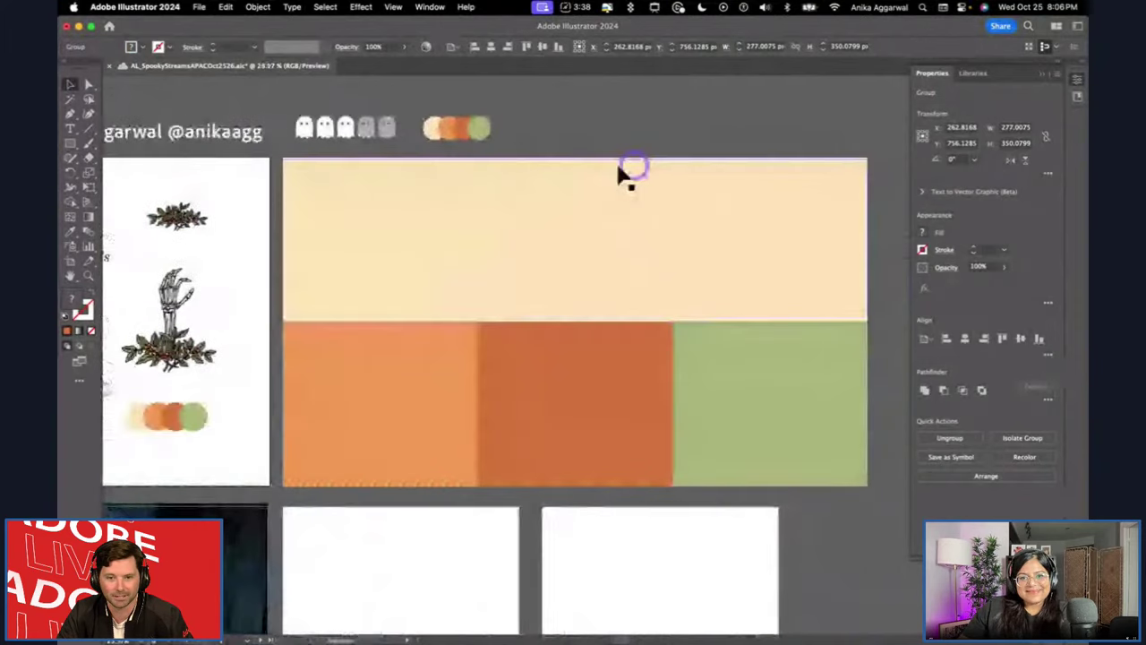
click(560, 172)
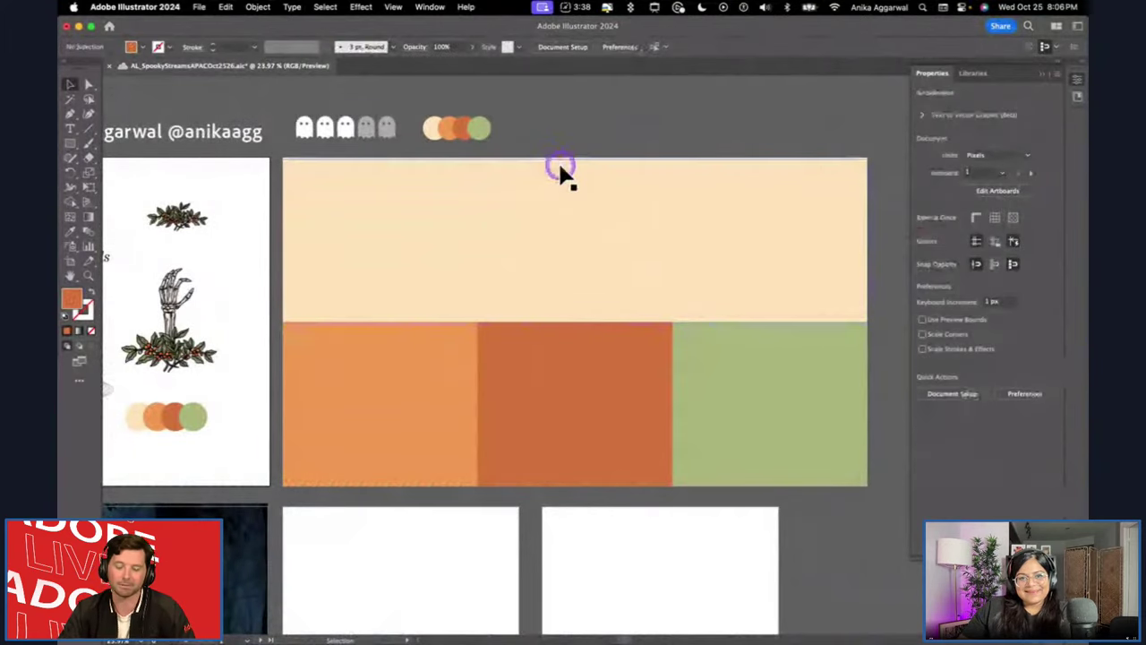
scroll(560, 172, right, 1)
key(cmd+v)
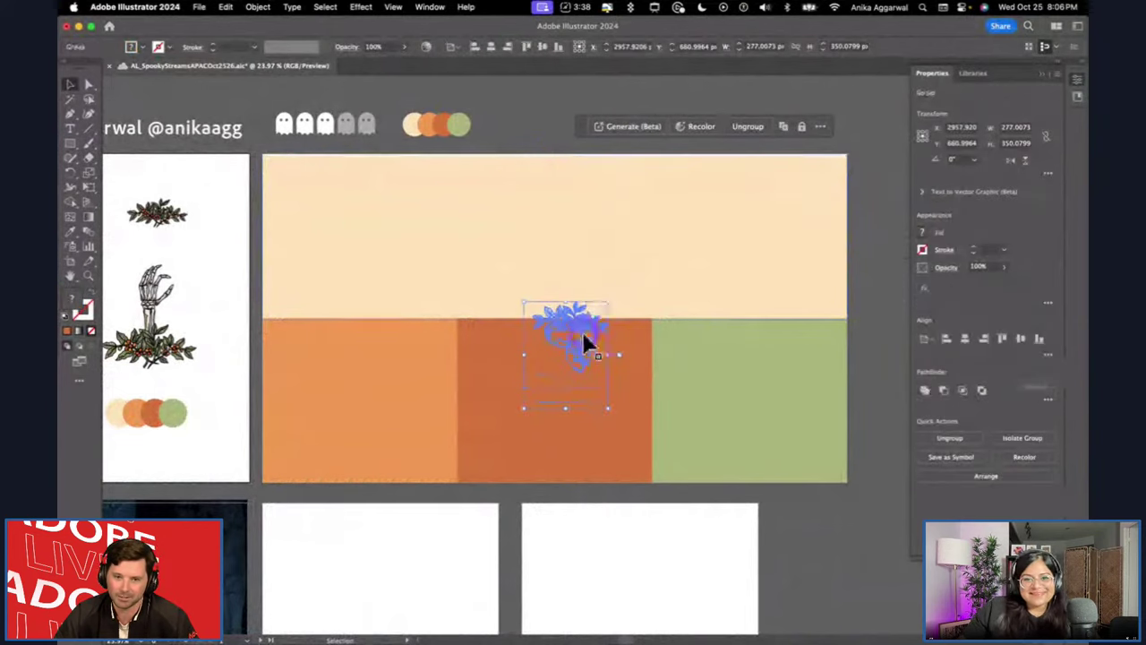
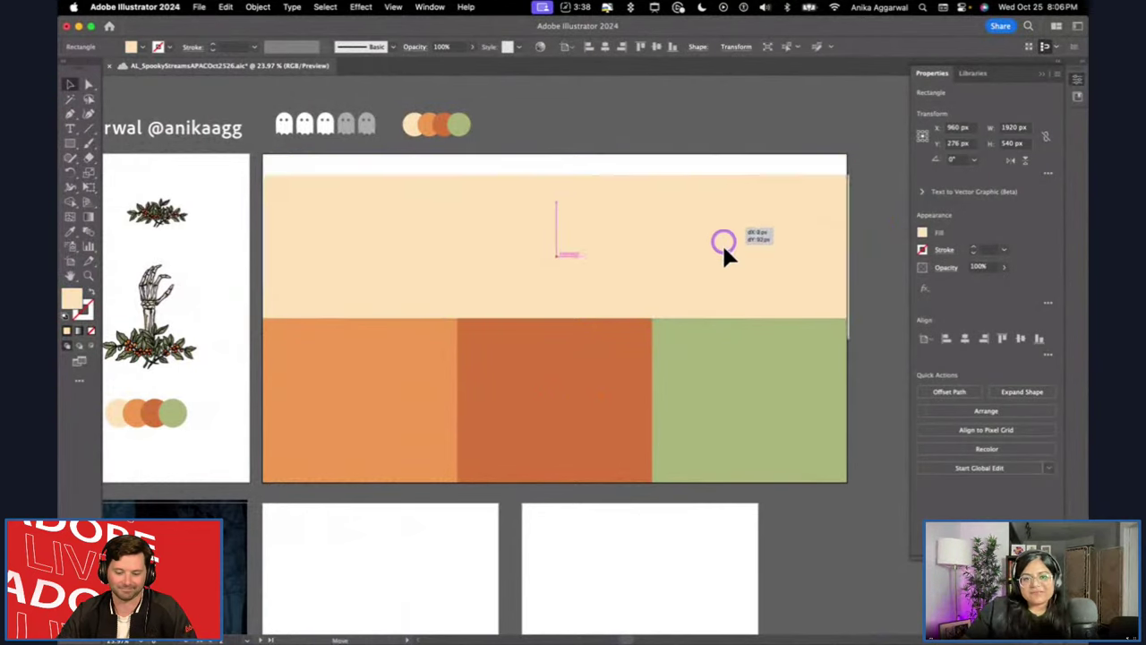
key(Delete)
click(589, 252)
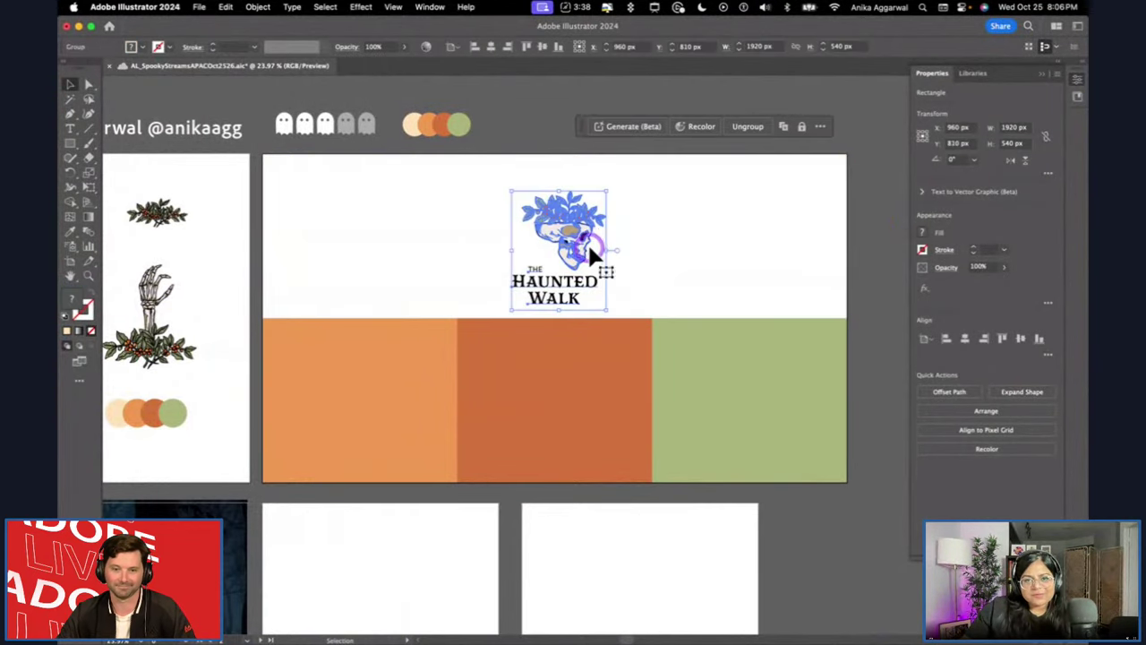
Inspect the document's layers by targeting the artwork on the isolation mode layer and Layer 1.
click(1045, 74)
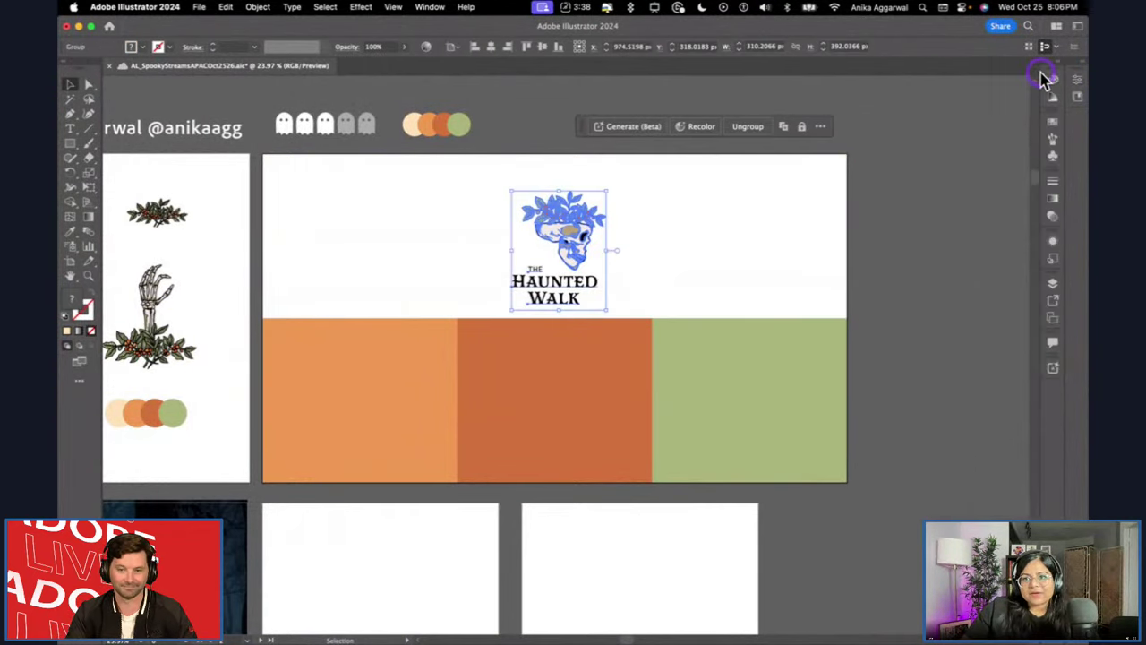
click(1054, 277)
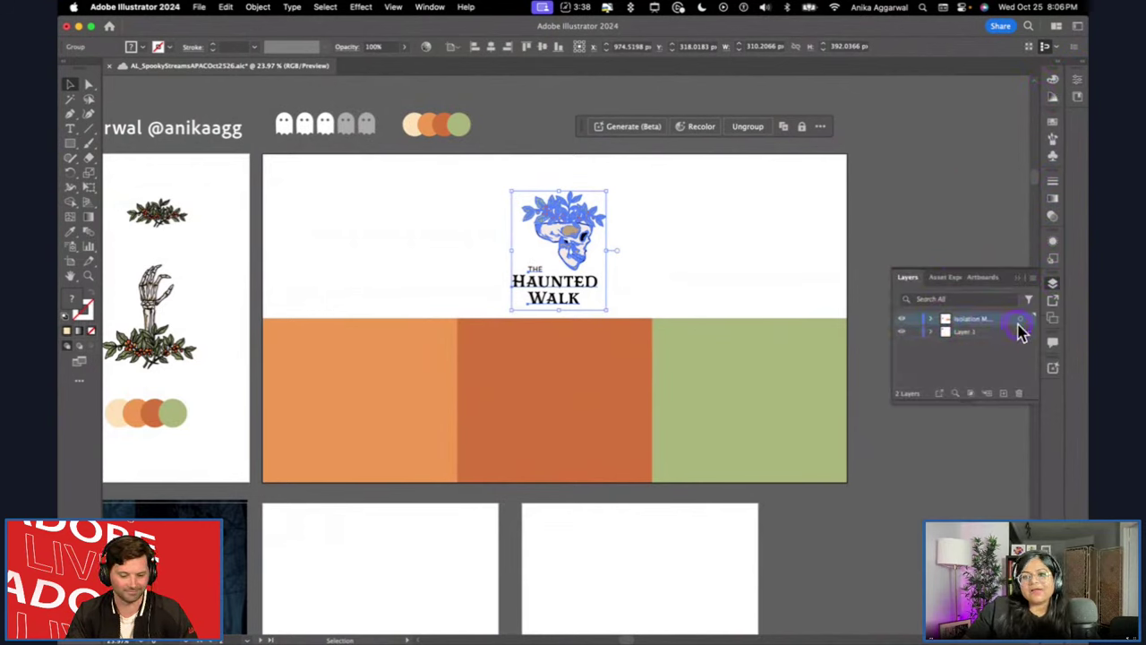
click(1020, 321)
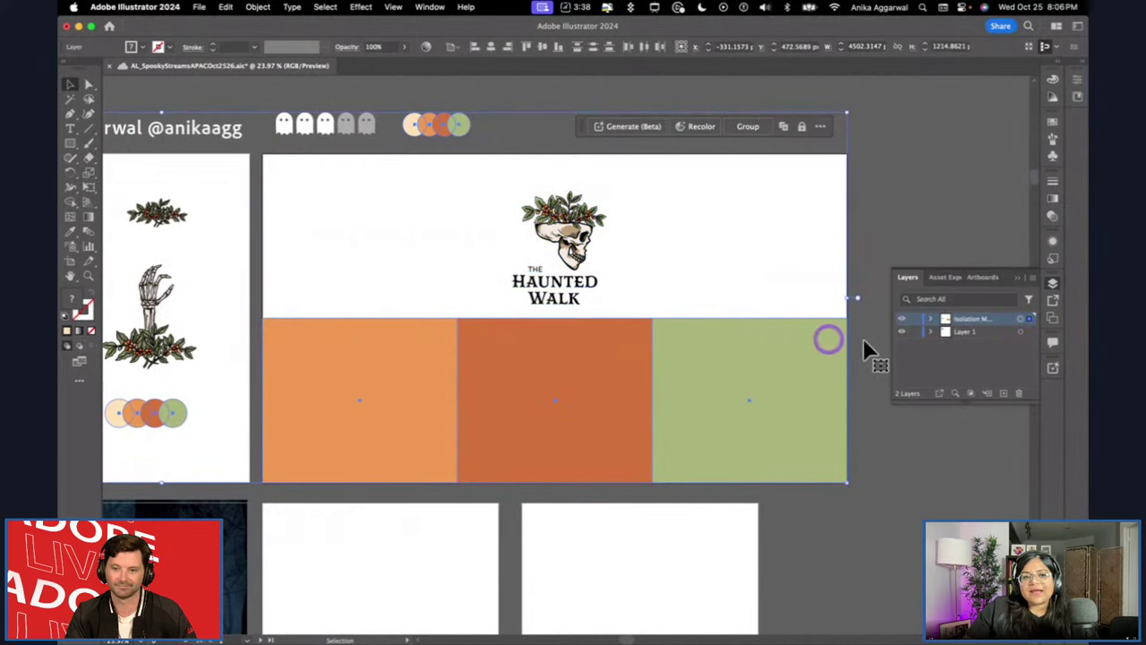
click(1024, 333)
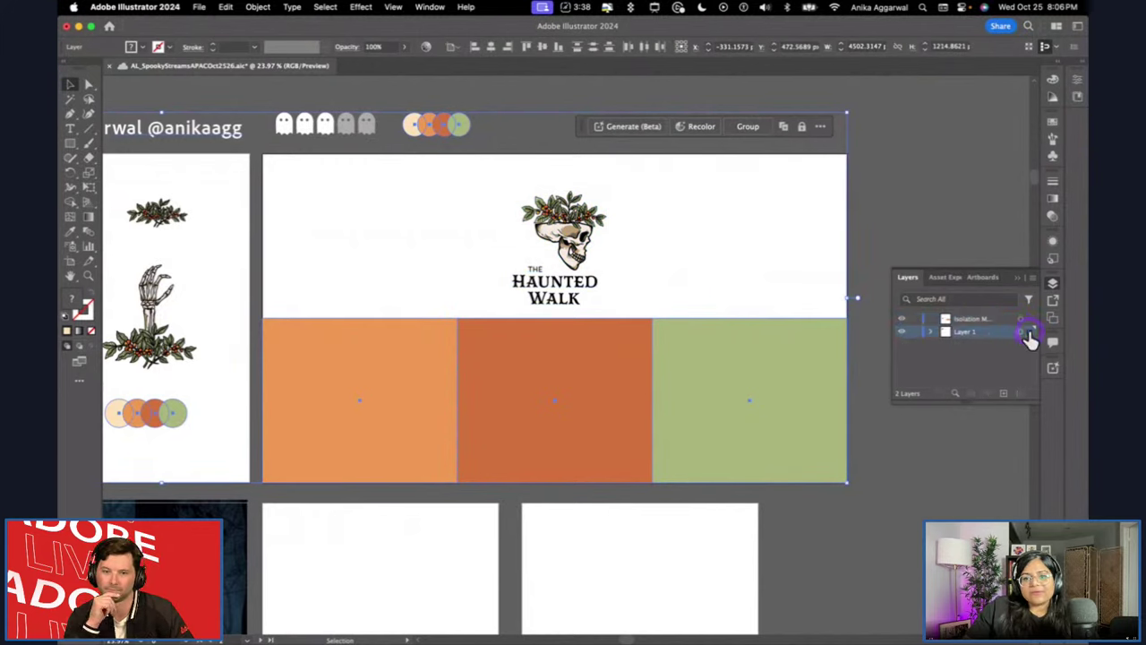
click(1019, 279)
click(829, 237)
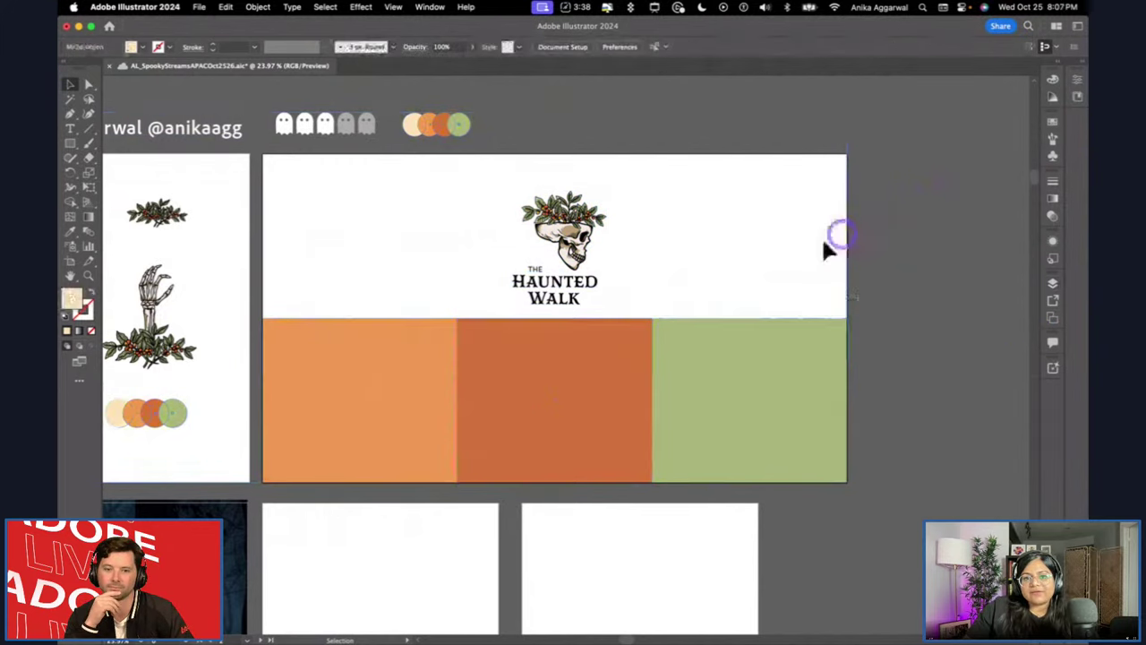
Move the cream rectangle from behind the three lower color blocks back to the board's upper half.
click(591, 381)
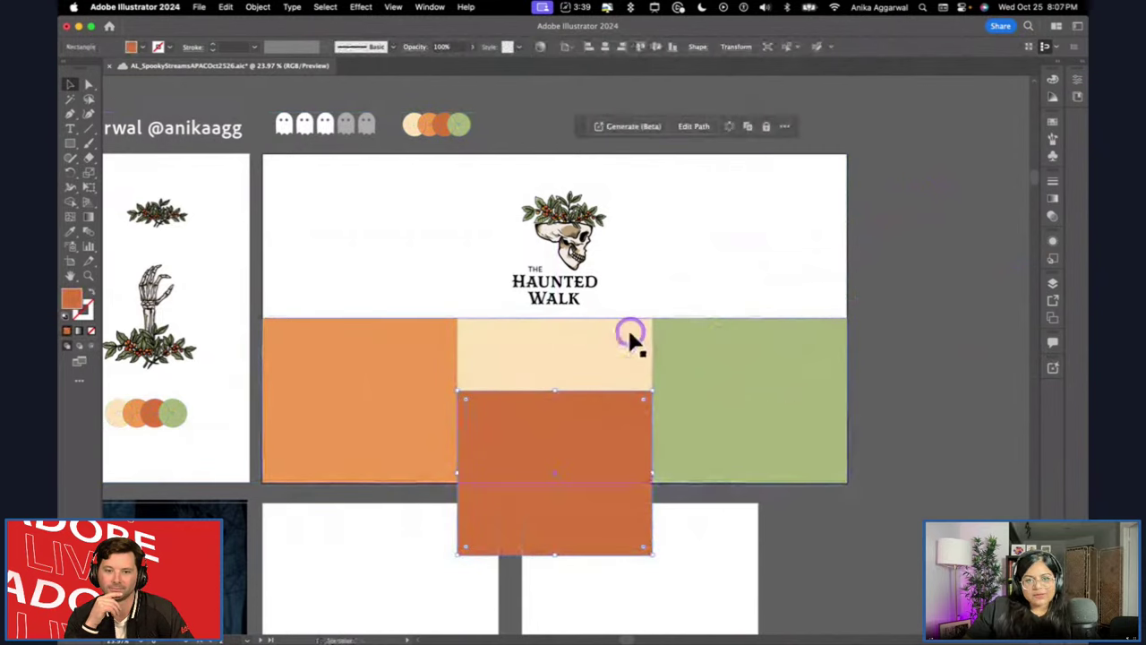
shift+click(742, 378)
shift+click(451, 371)
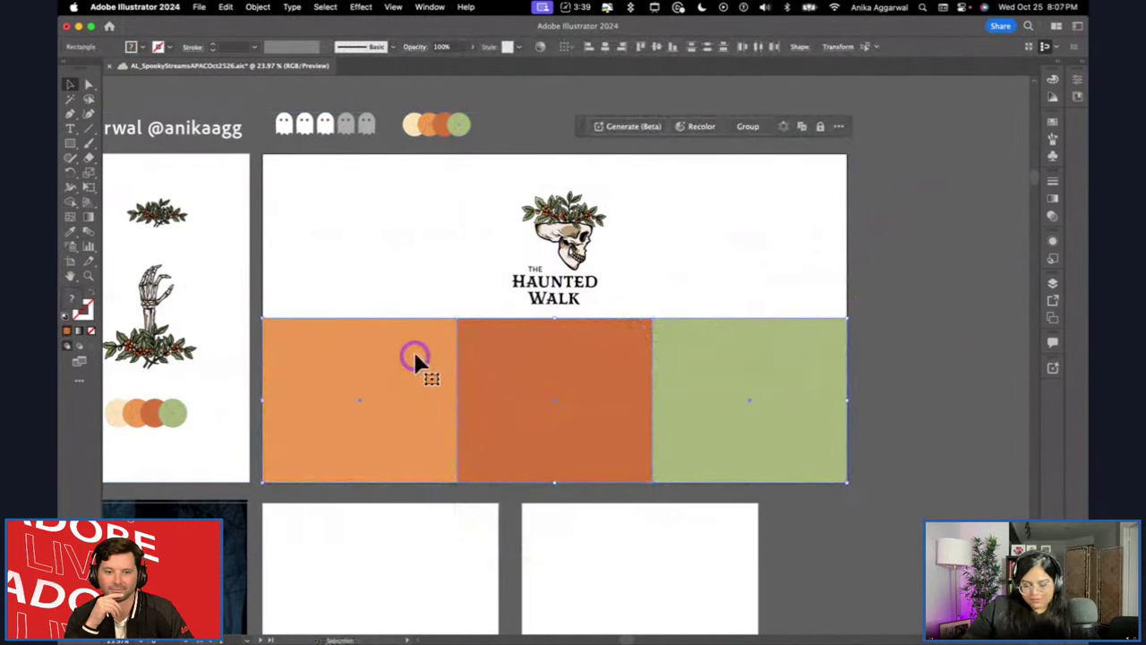
mouse_move(414, 358)
mouse_down()
mouse_move(478, 365)
mouse_move(525, 217)
mouse_move(537, 219)
mouse_up()
key(ctrl+shift+a)
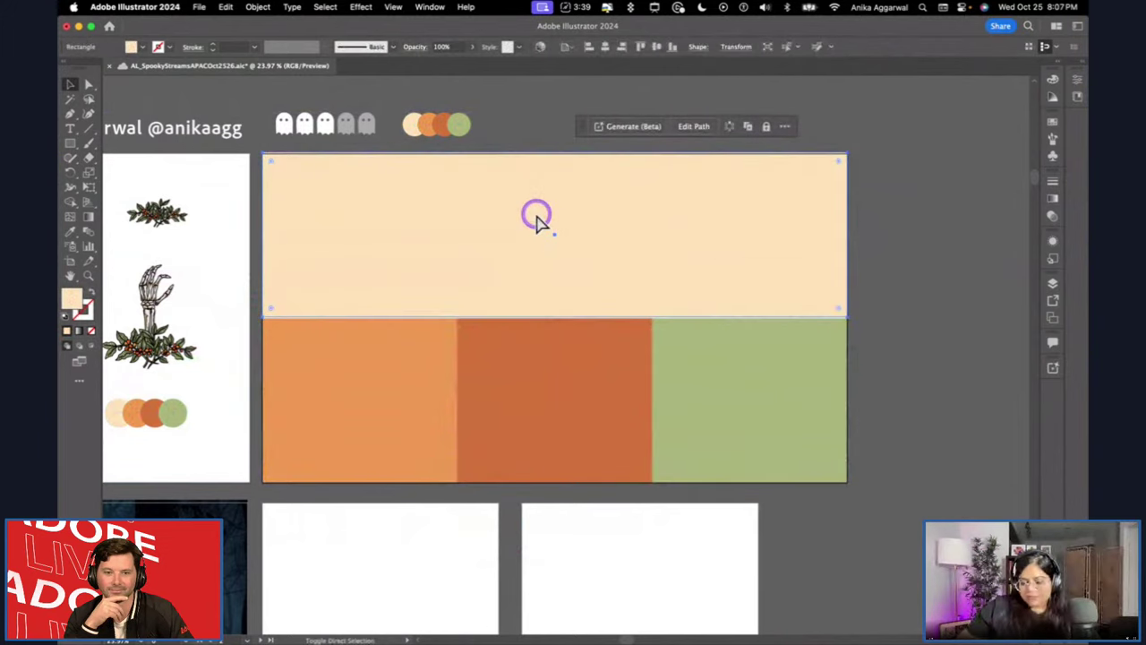
Send the cream rectangle behind the skull logo and move the logo up slightly within it.
key(ctrl+shift+bracketleft)
drag(590, 255, 591, 235)
click(531, 121)
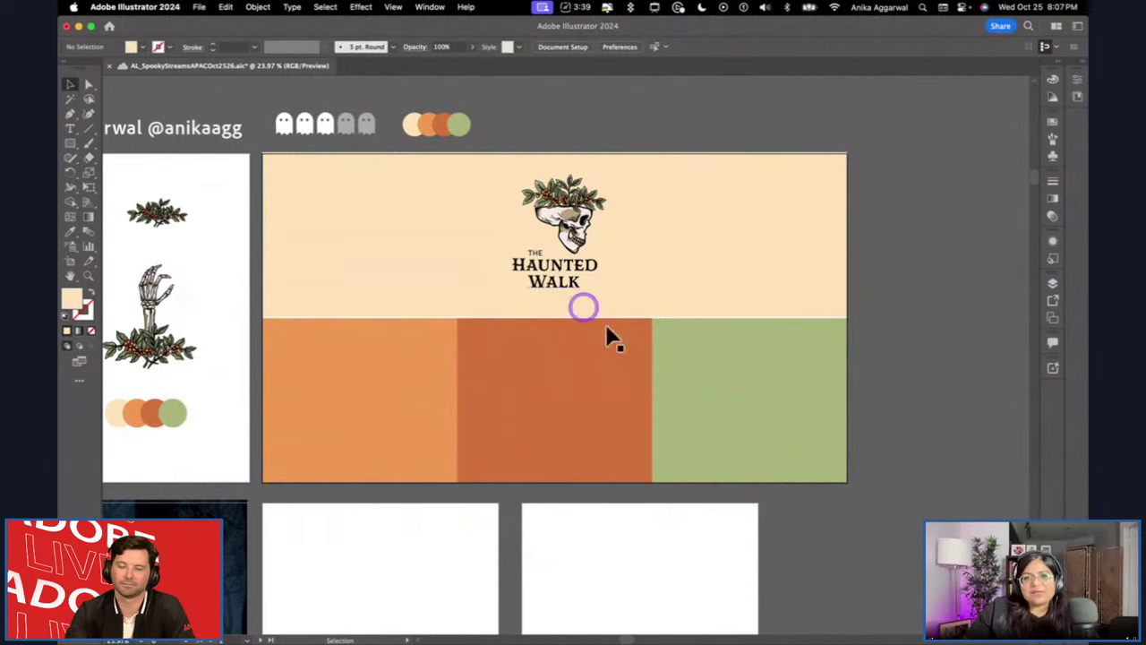
Place a copy of the small berry branch on the dark orange block and center it there.
drag(170, 222, 561, 403)
shift+click(545, 361)
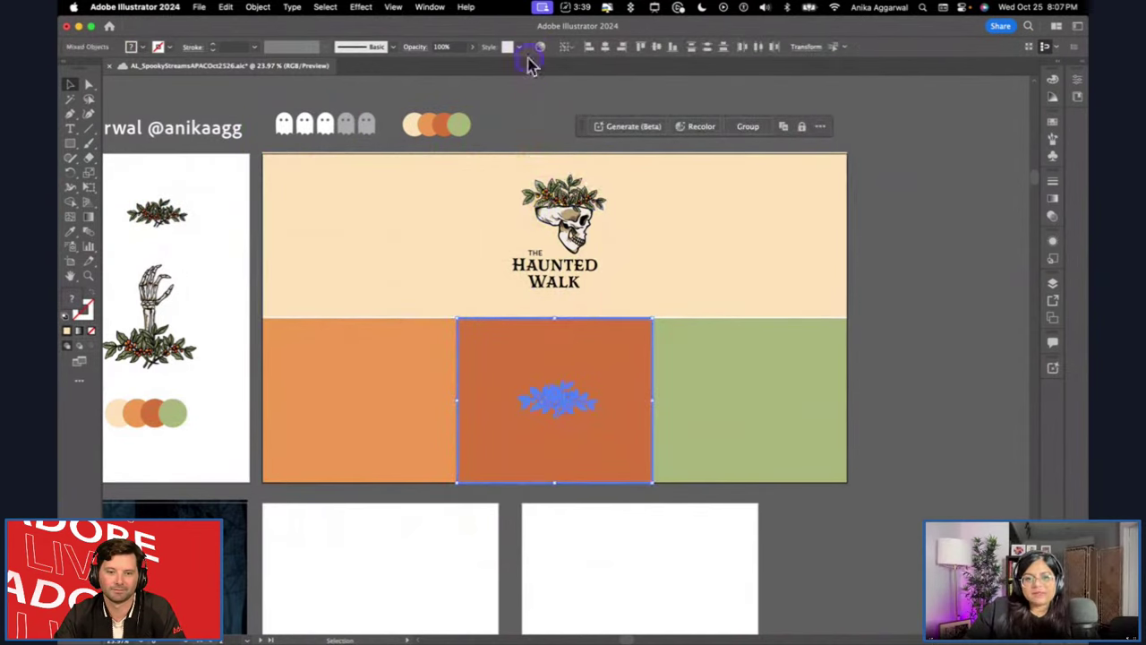
click(879, 172)
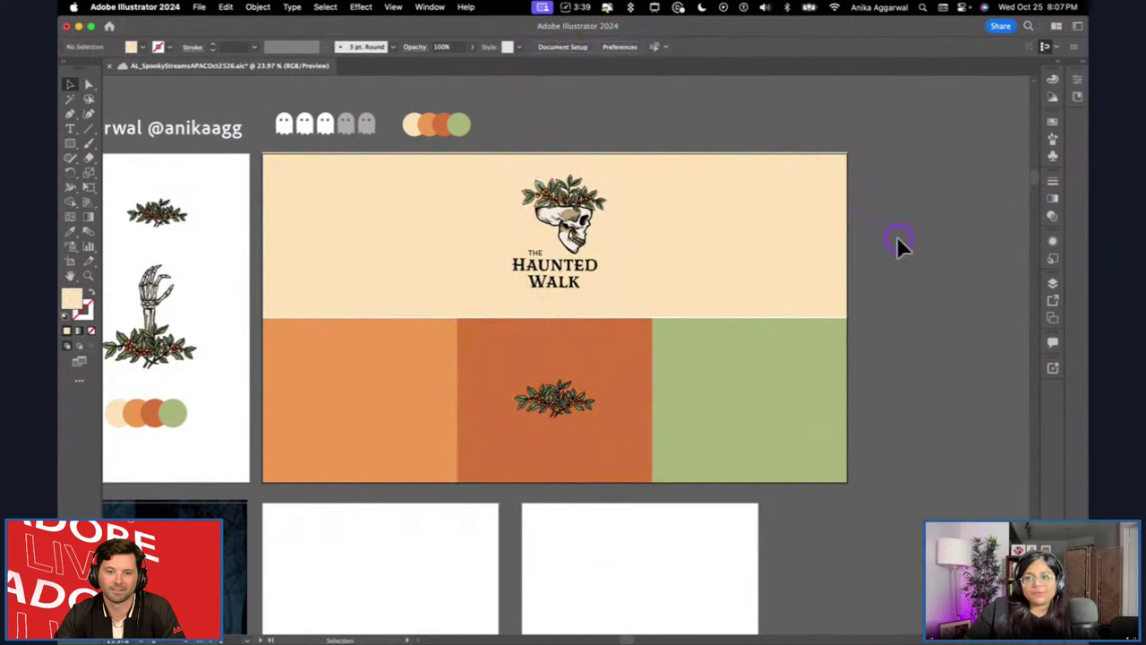
Place a copy of the skeleton-in-coffin illustration on the green block and center it both ways.
scroll(235, 289, left, 5)
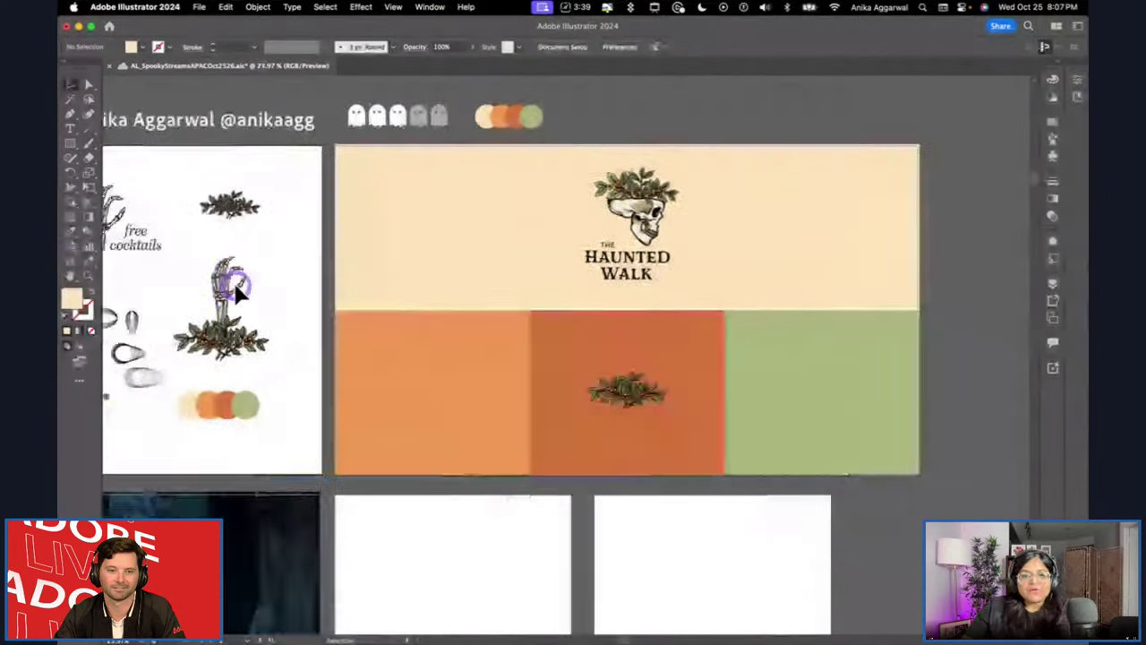
click(120, 259)
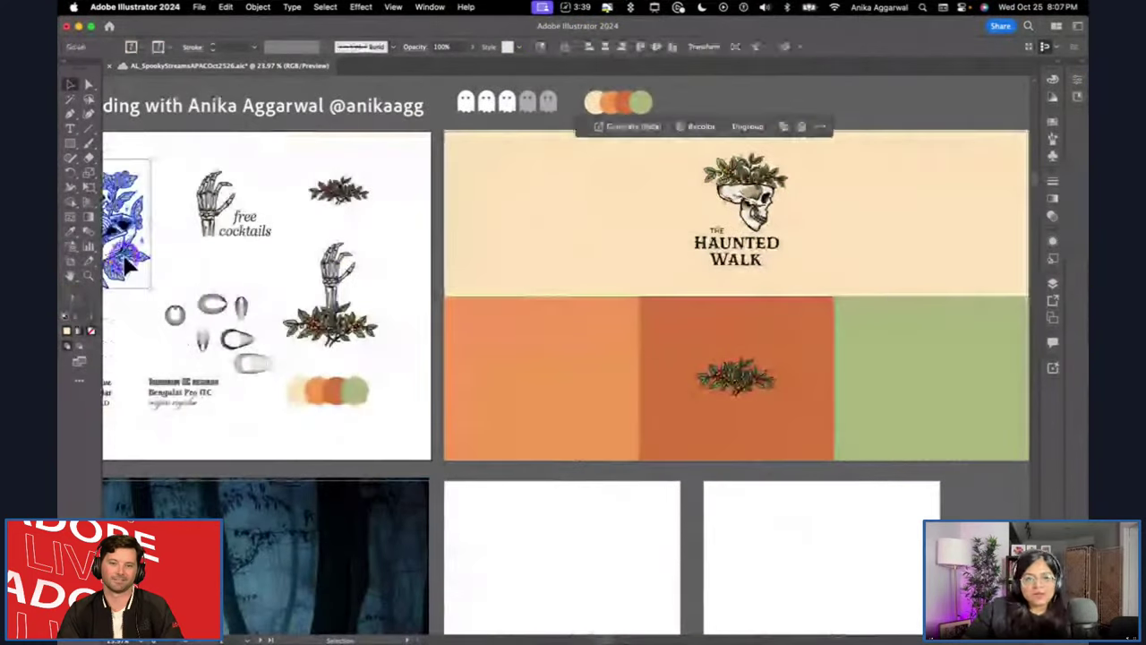
click(410, 291)
scroll(410, 291, right, 5)
key(cmd+v)
drag(548, 331, 768, 367)
shift+click(800, 313)
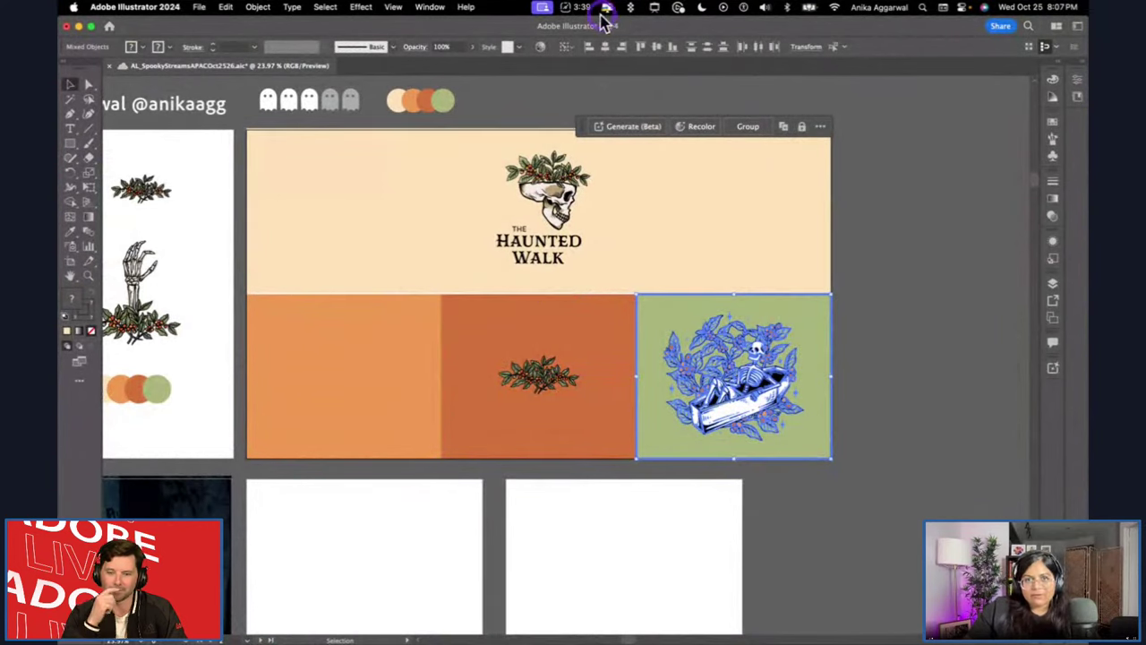
click(649, 49)
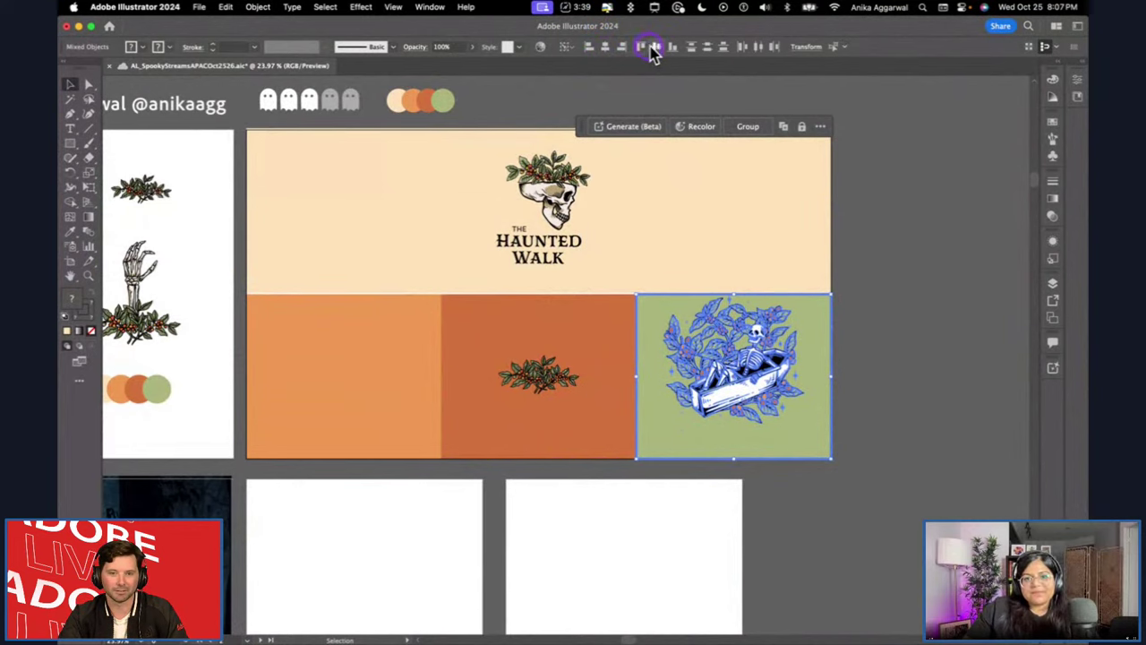
click(856, 281)
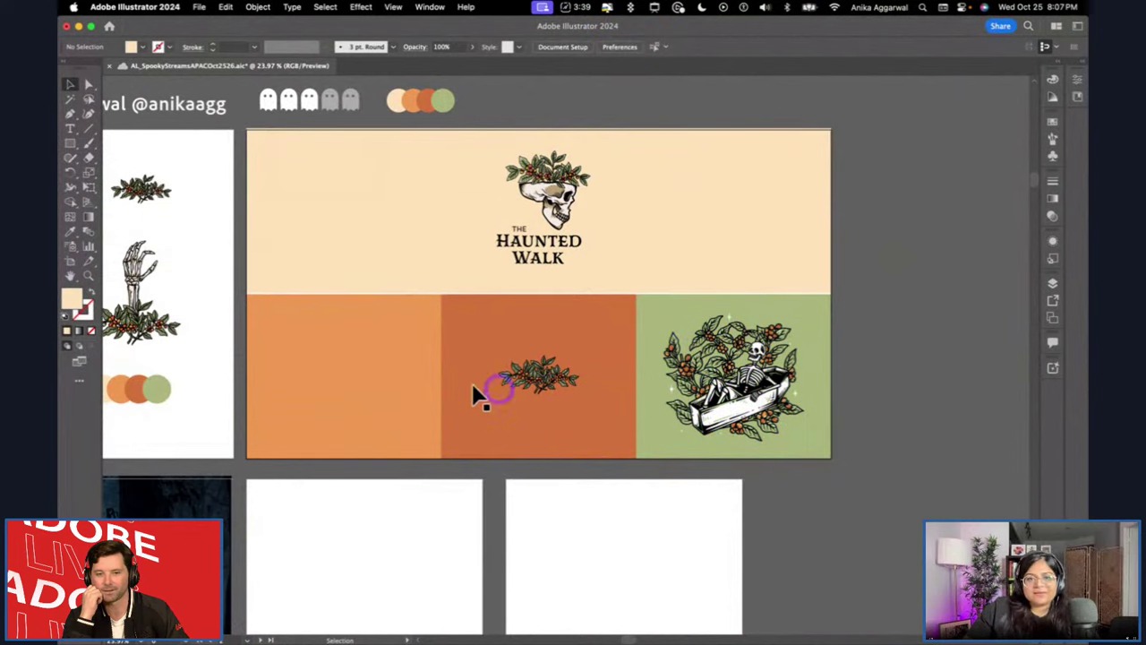
click(366, 392)
scroll(365, 393, left, 5)
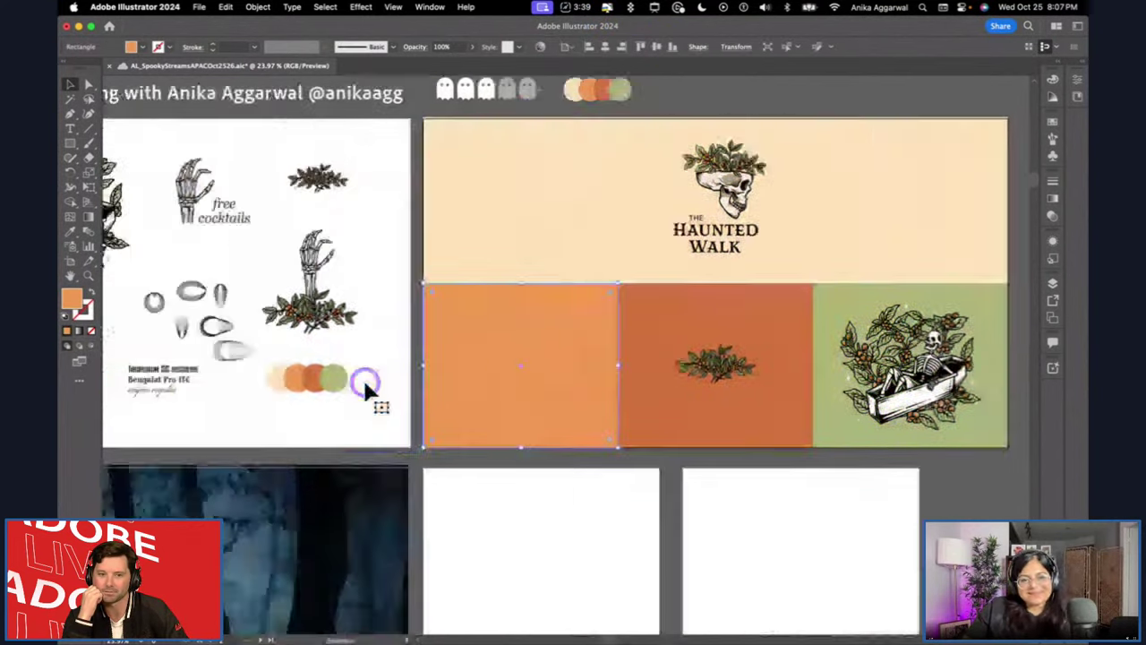
scroll(368, 383, left, 5)
scroll(368, 383, down, 2)
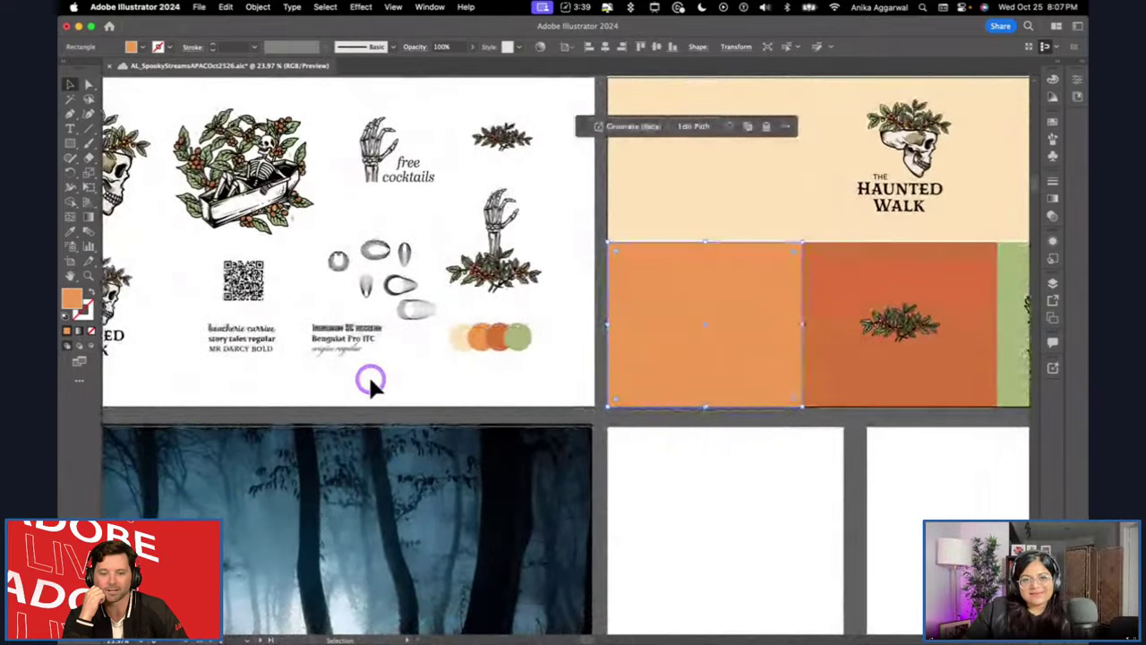
scroll(370, 380, right, 5)
scroll(369, 374, up, 2)
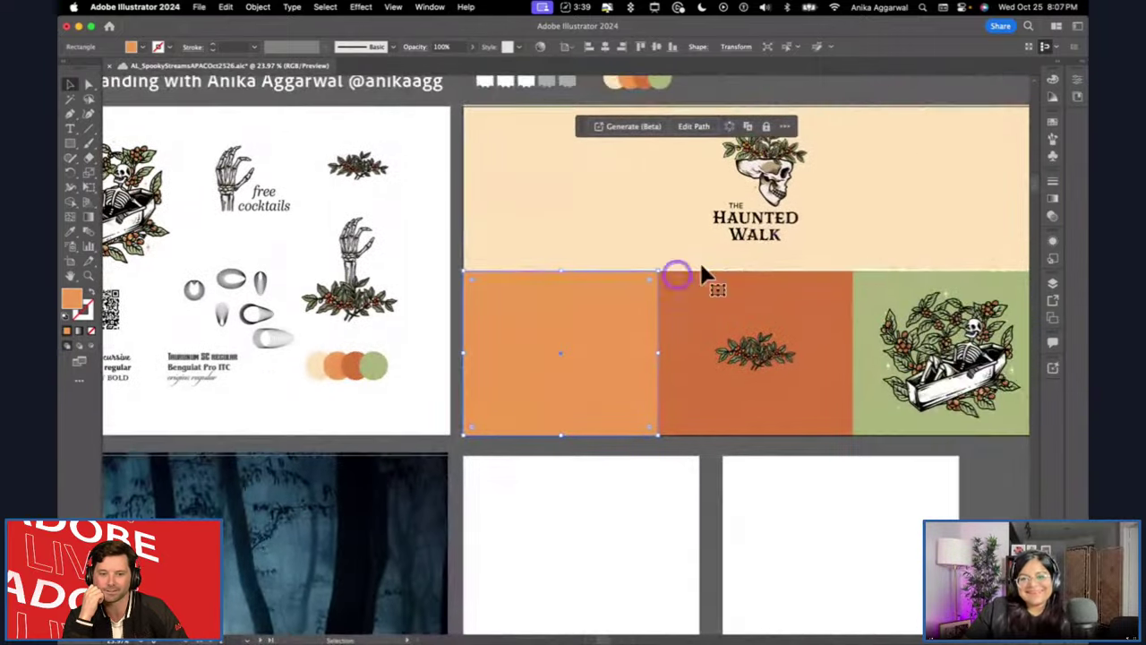
Duplicate the skull logo on the cream block and space the two copies apart, one on each side.
click(765, 240)
scroll(758, 230, up, 2)
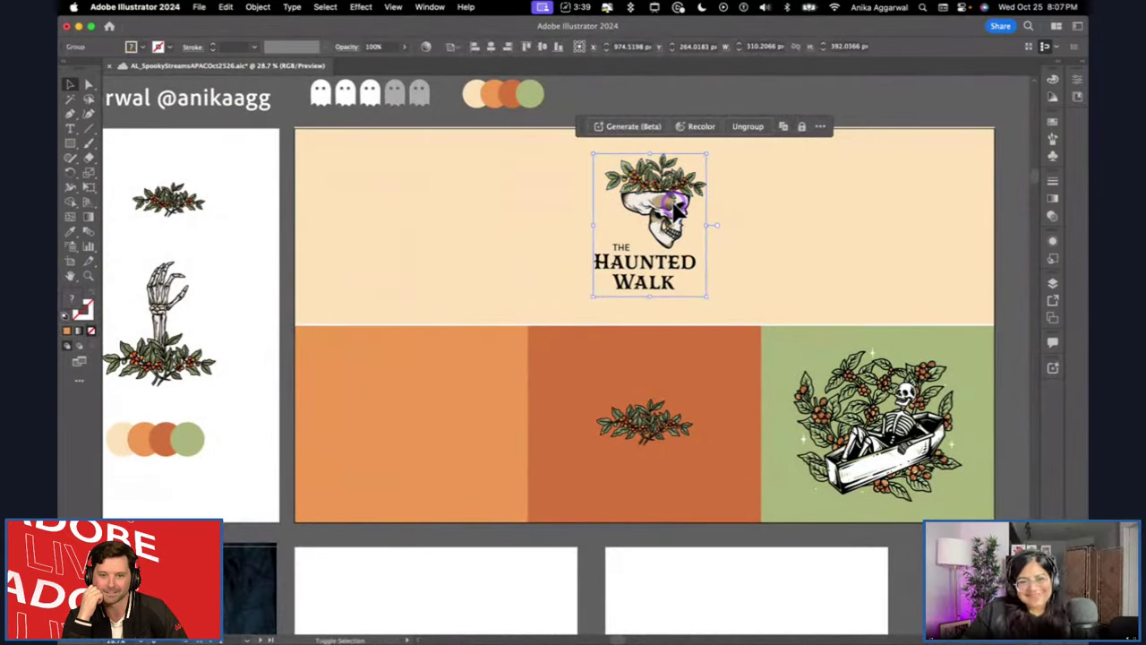
key(super+shift+a)
drag(667, 210, 439, 208)
drag(654, 208, 780, 208)
drag(468, 215, 538, 217)
click(621, 200)
Ungroup the right-hand copy of the Haunted Walk logo on the cream block.
scroll(640, 265, up, 3)
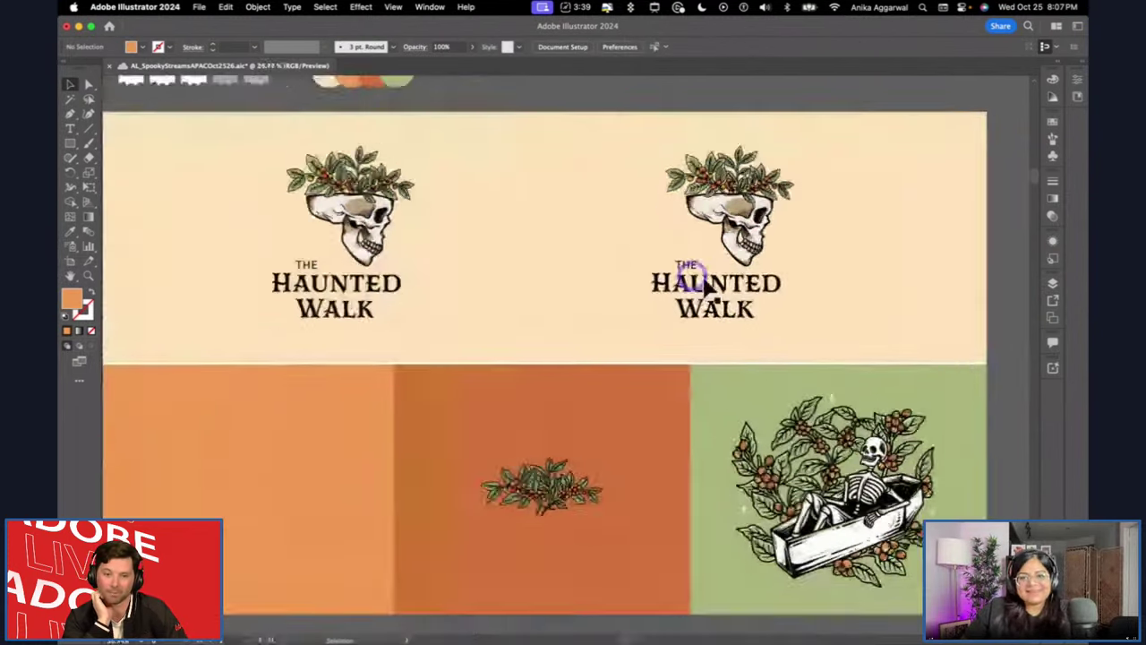
scroll(705, 284, up, 2)
click(686, 283)
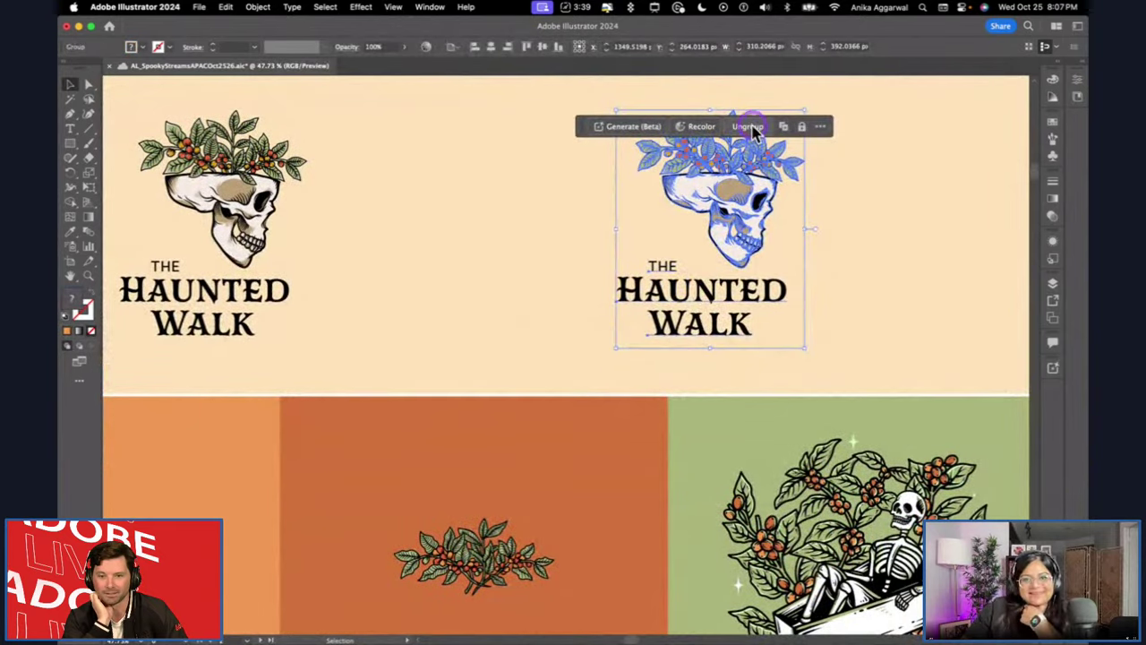
drag(579, 125, 564, 101)
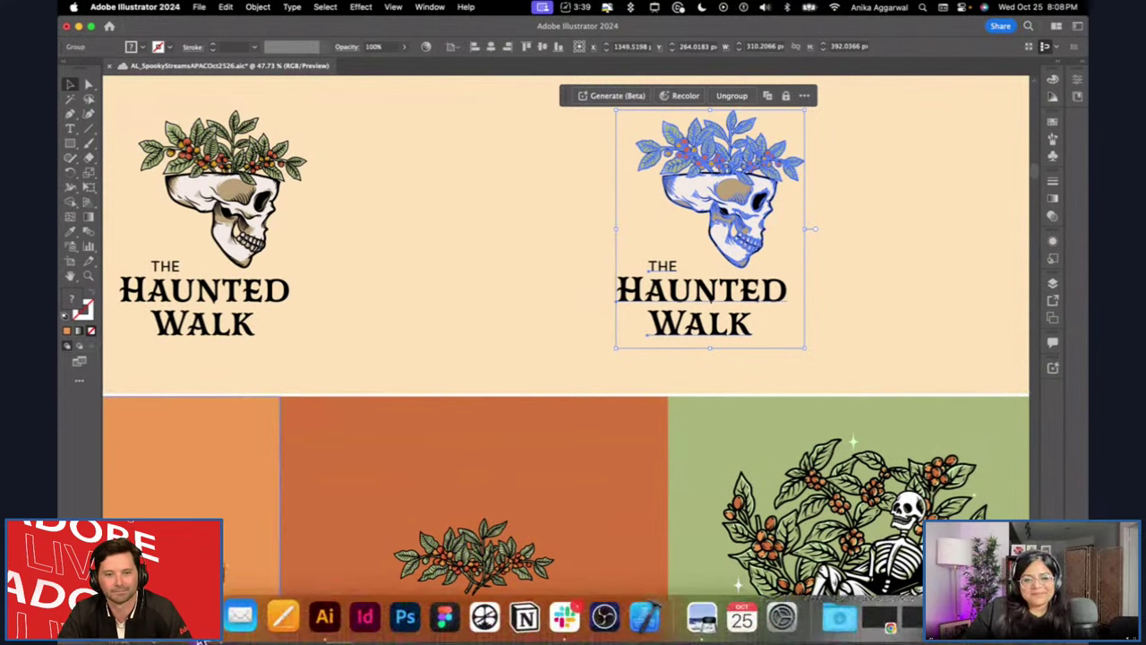
click(736, 95)
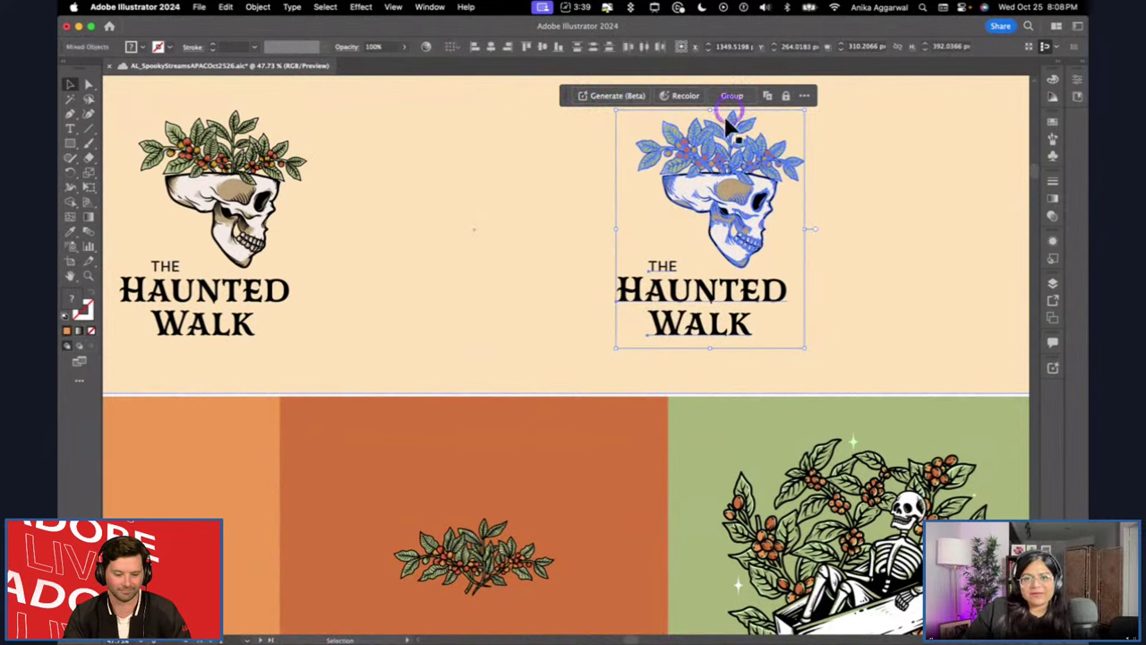
Convert the THE, HAUNTED and WALK text of the right-hand logo to outlines.
click(703, 207)
click(663, 268)
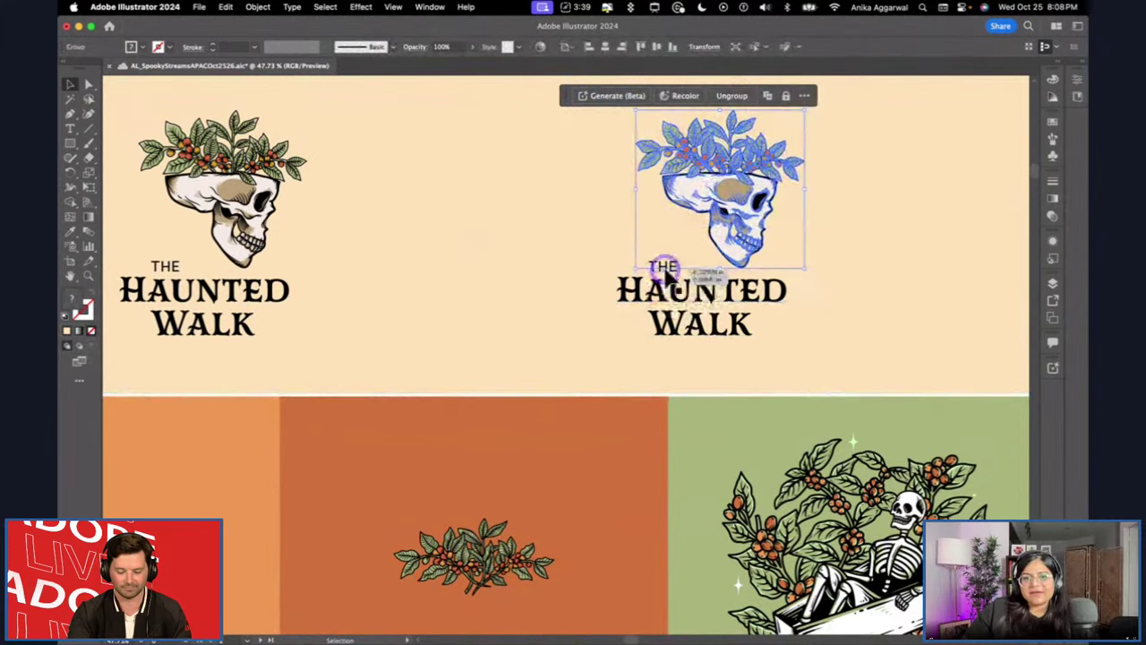
right_click(724, 318)
click(760, 442)
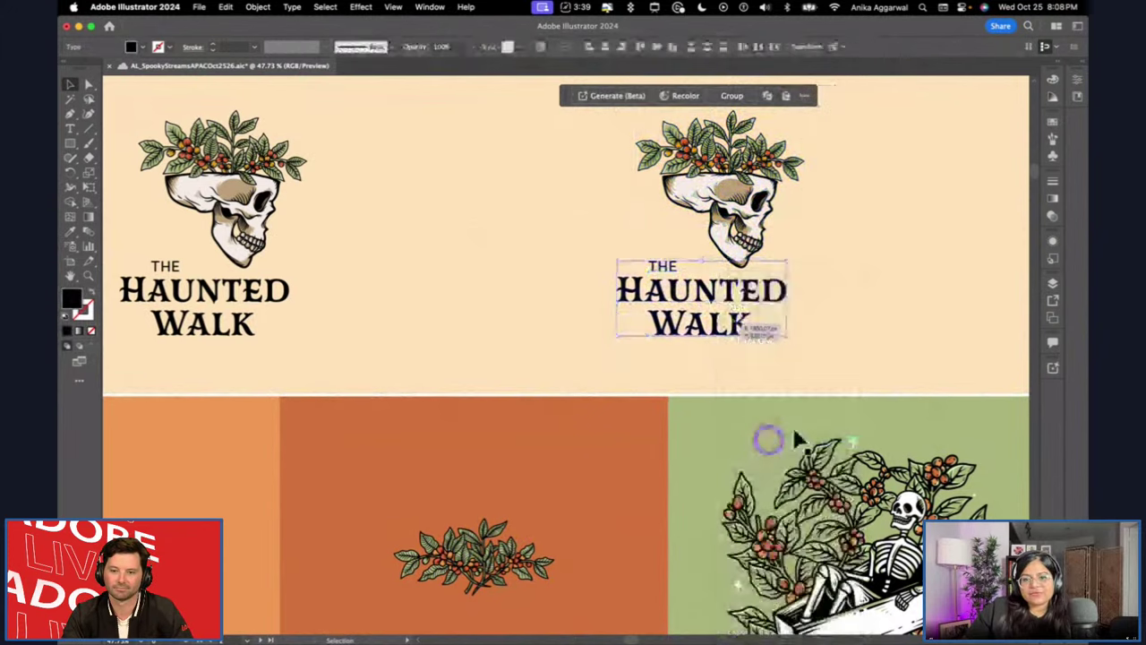
click(569, 283)
Inspect the outlined HAUNTED lettering in isolation and return to the full board.
click(658, 286)
double_click(688, 299)
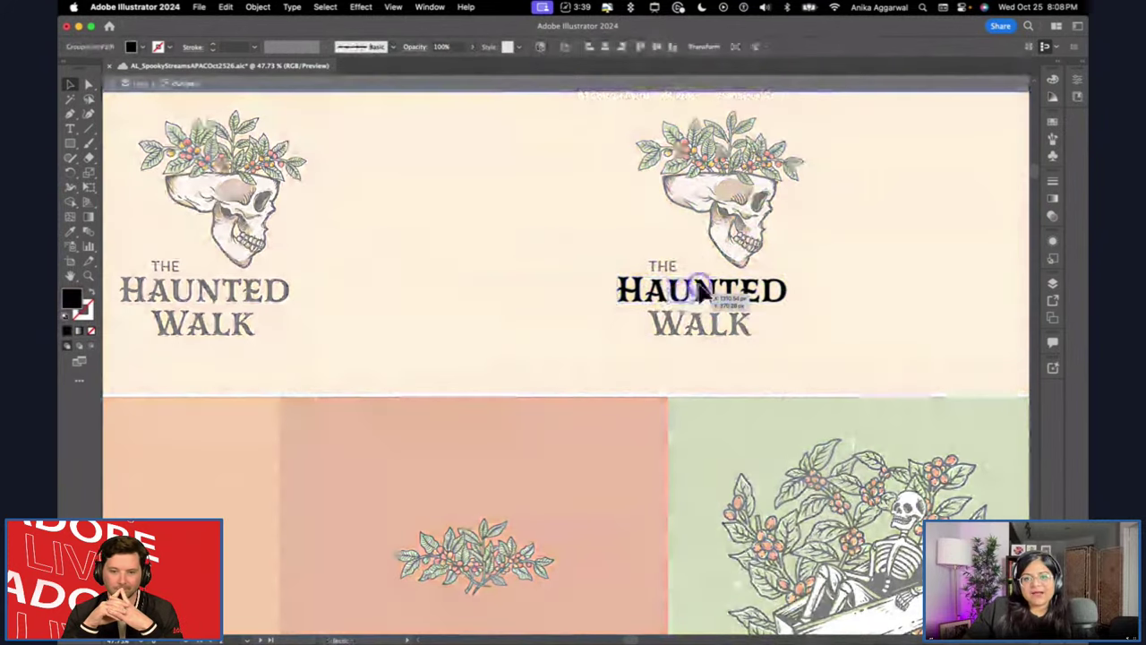
click(696, 295)
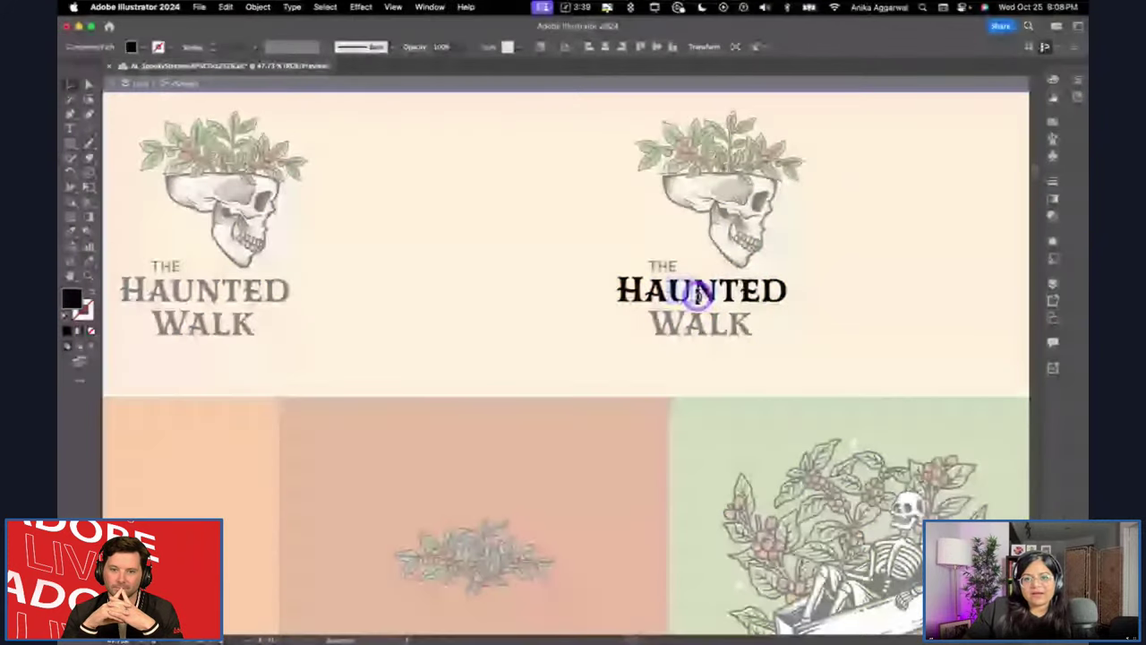
key(Escape)
click(704, 298)
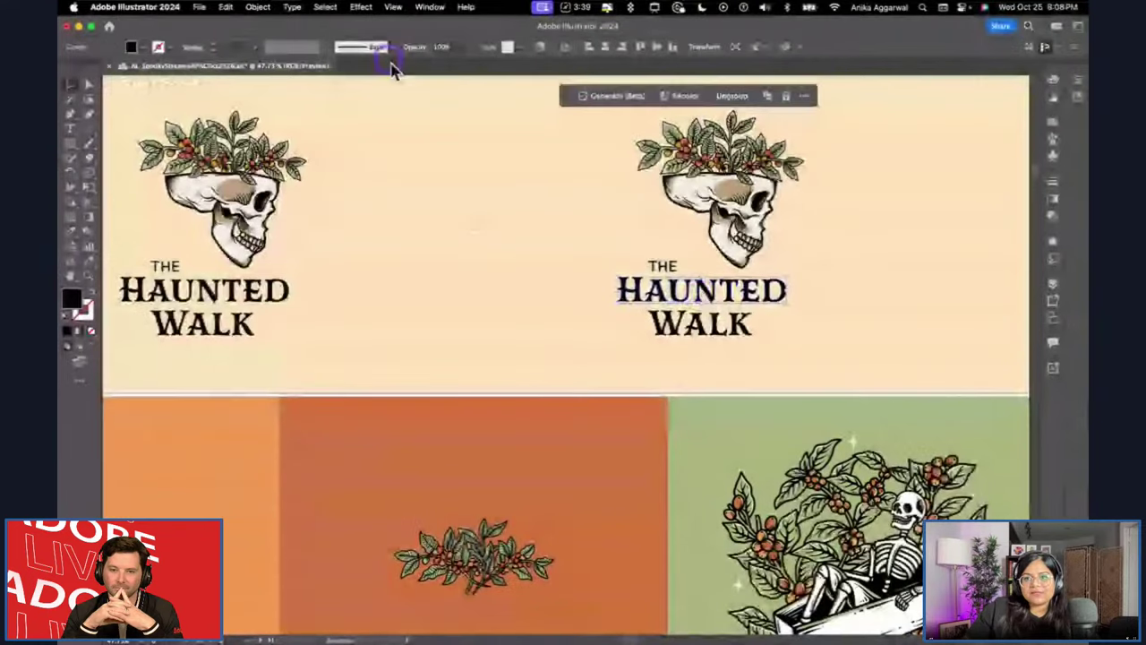
Run Retype on the right-hand logo's outlined WALK lettering to look up its font matches.
click(1078, 88)
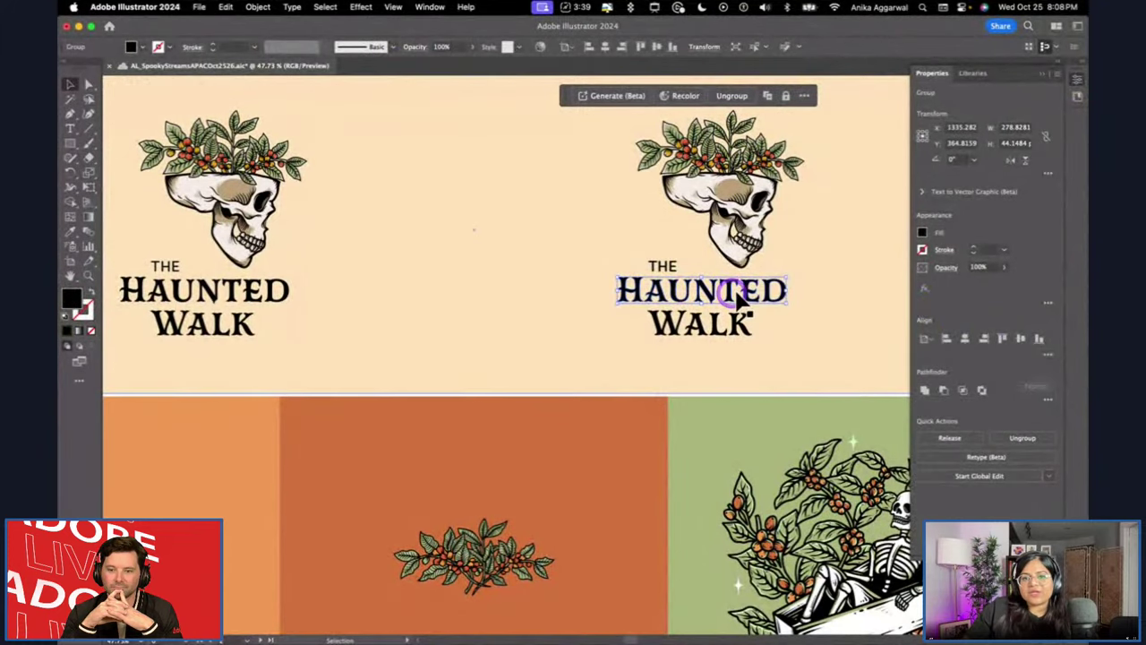
click(716, 329)
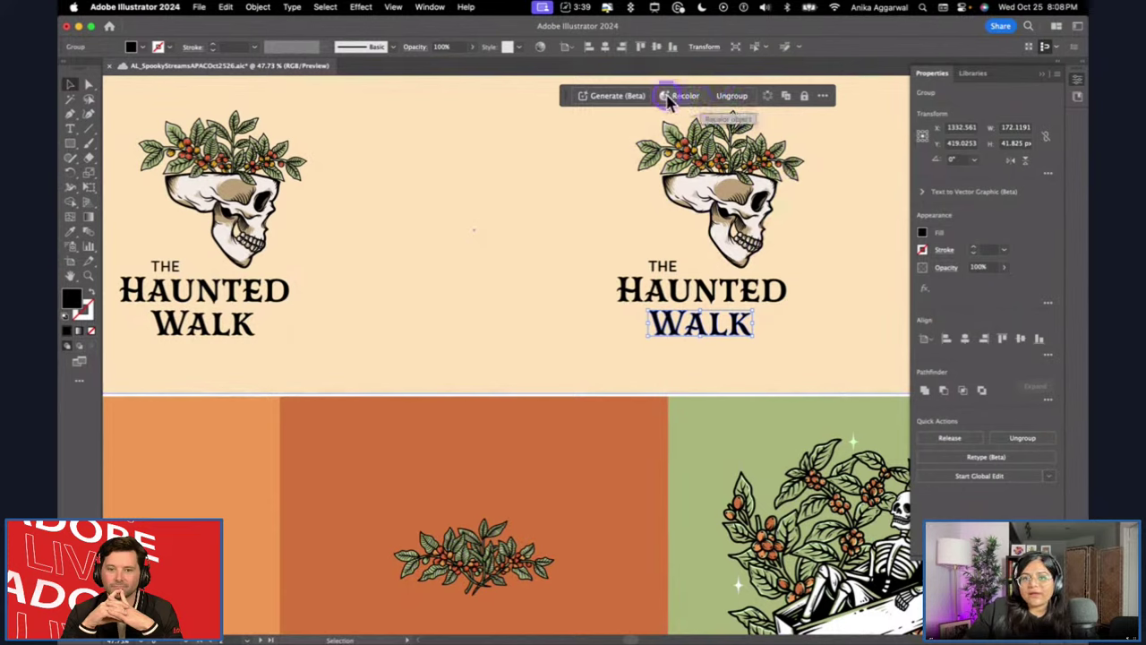
mouse_move(986, 458)
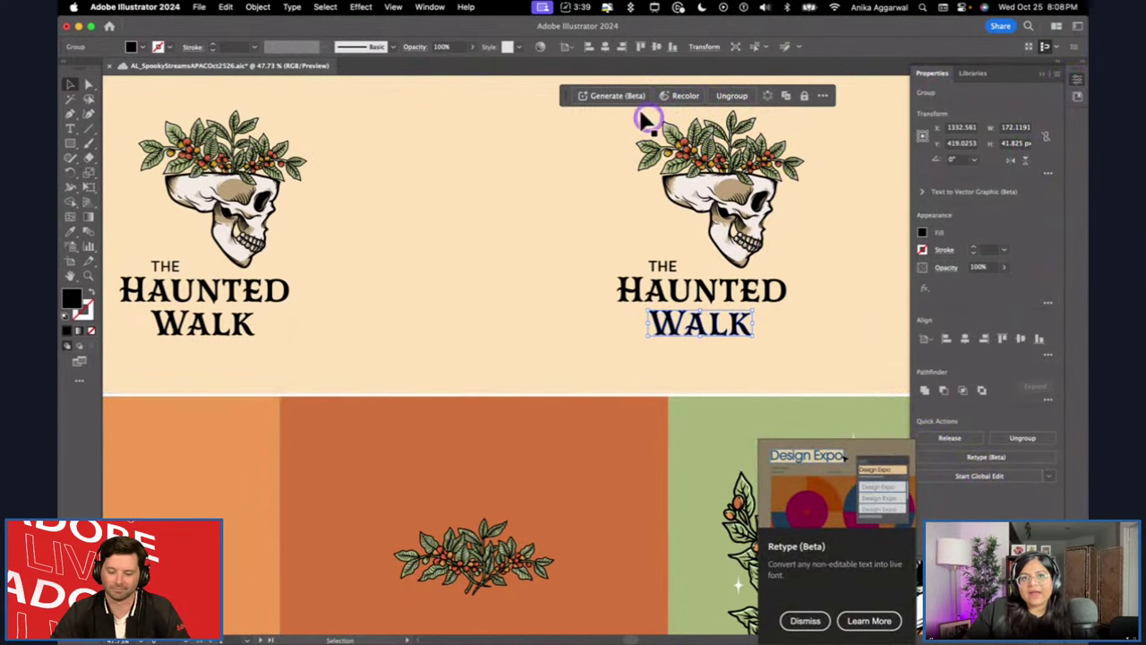
click(430, 7)
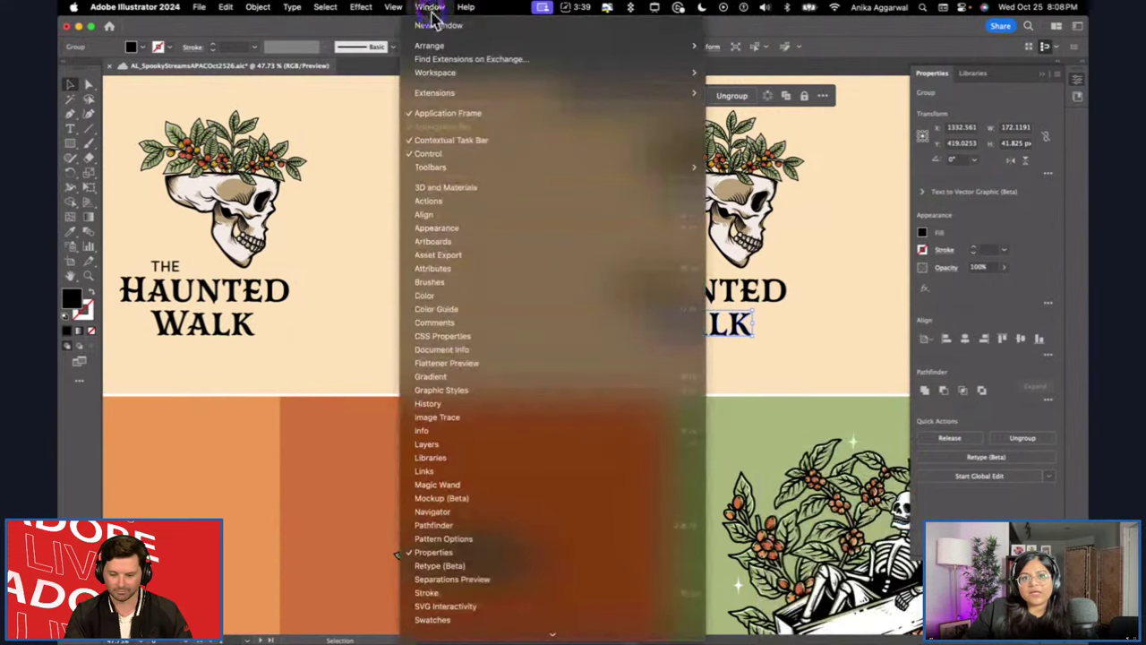
mouse_move(609, 75)
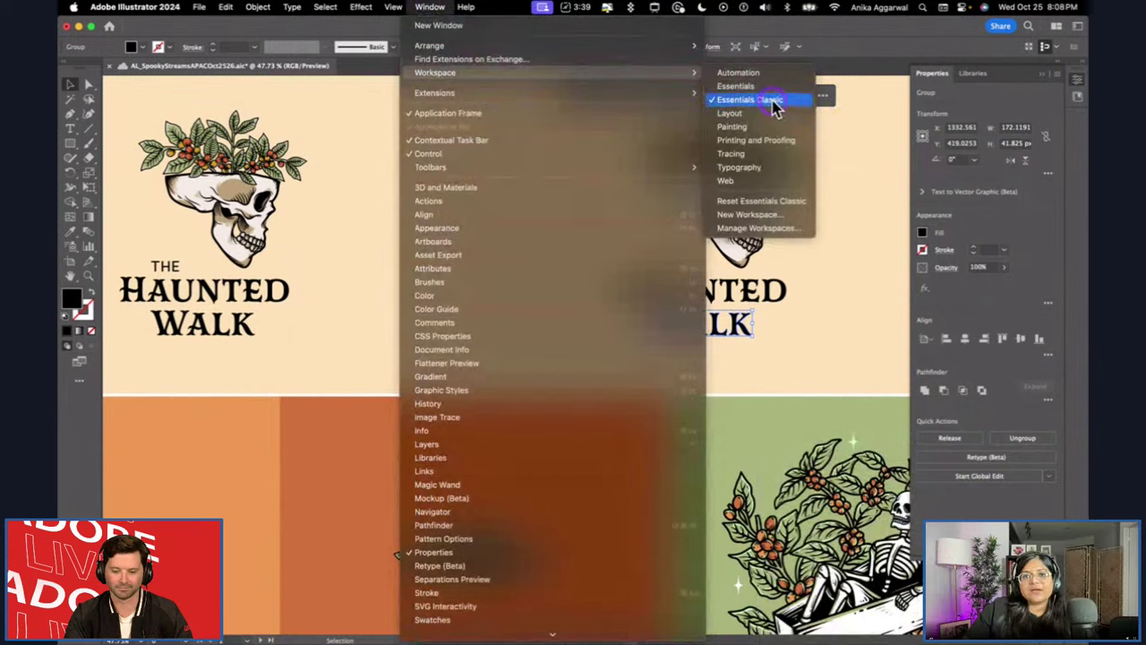
click(853, 179)
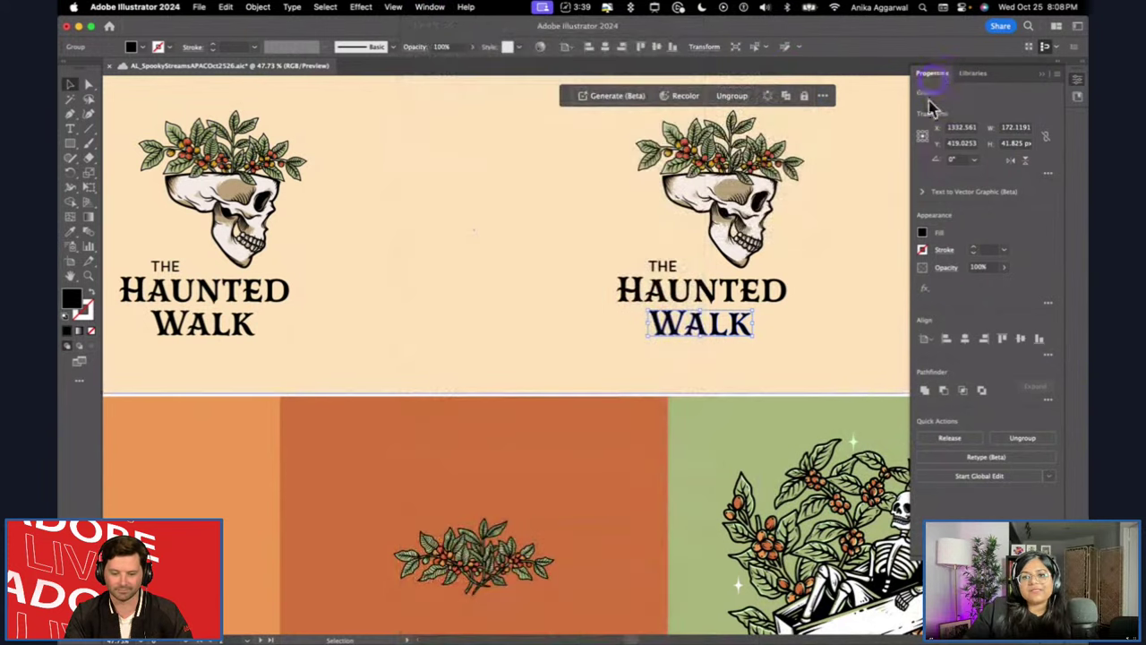
mouse_move(983, 461)
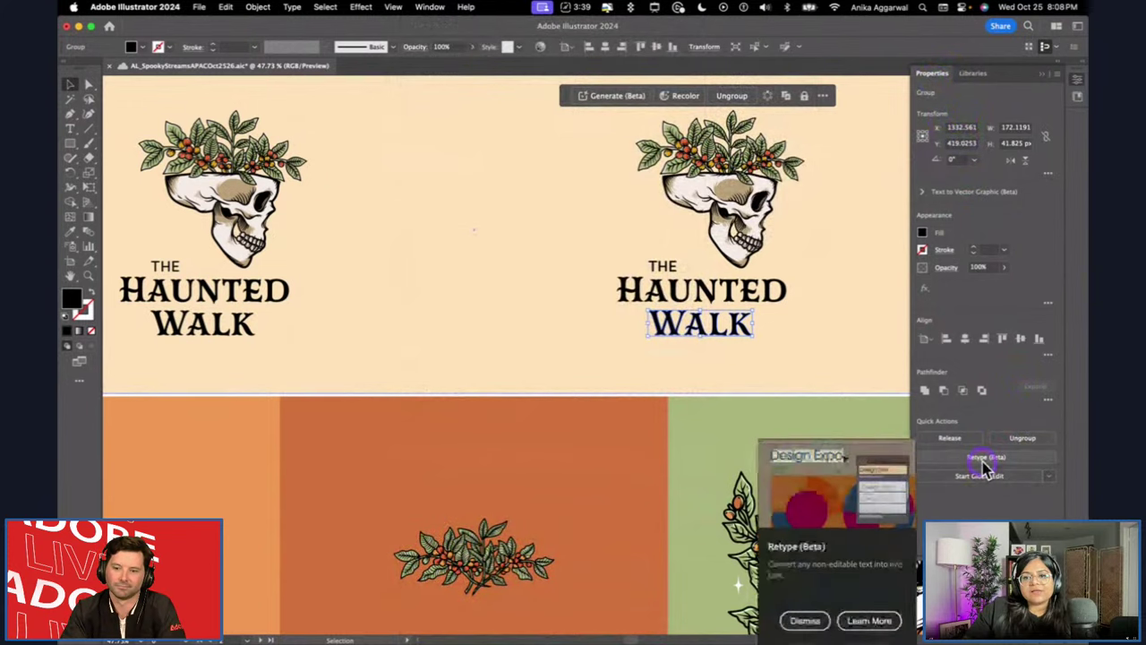
click(973, 463)
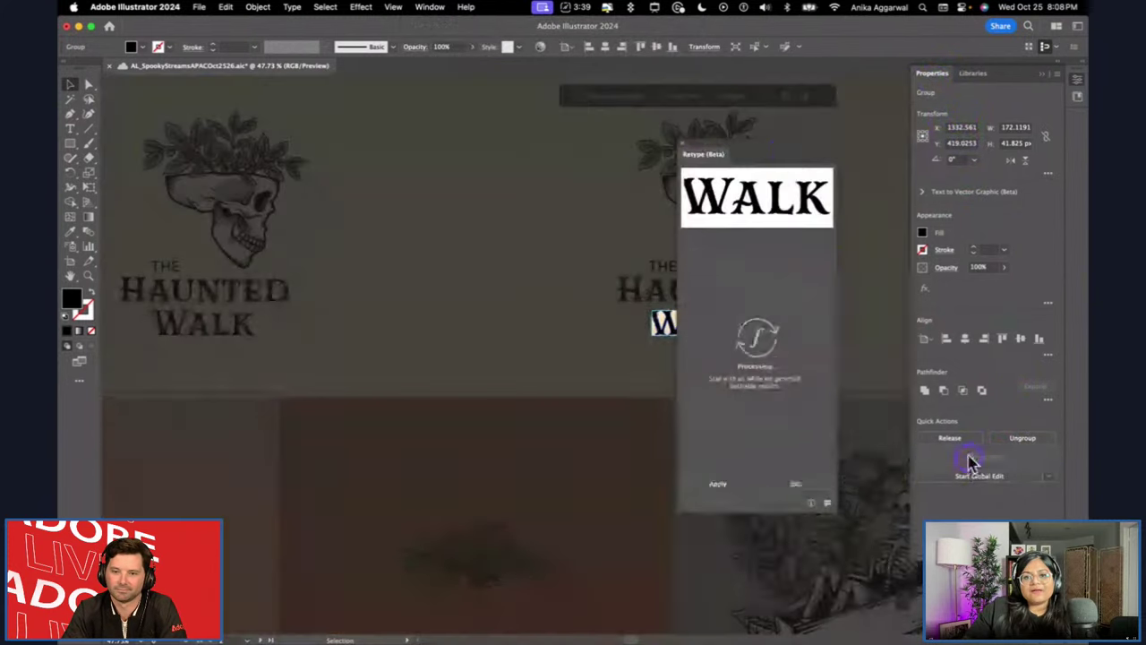
drag(772, 145, 528, 82)
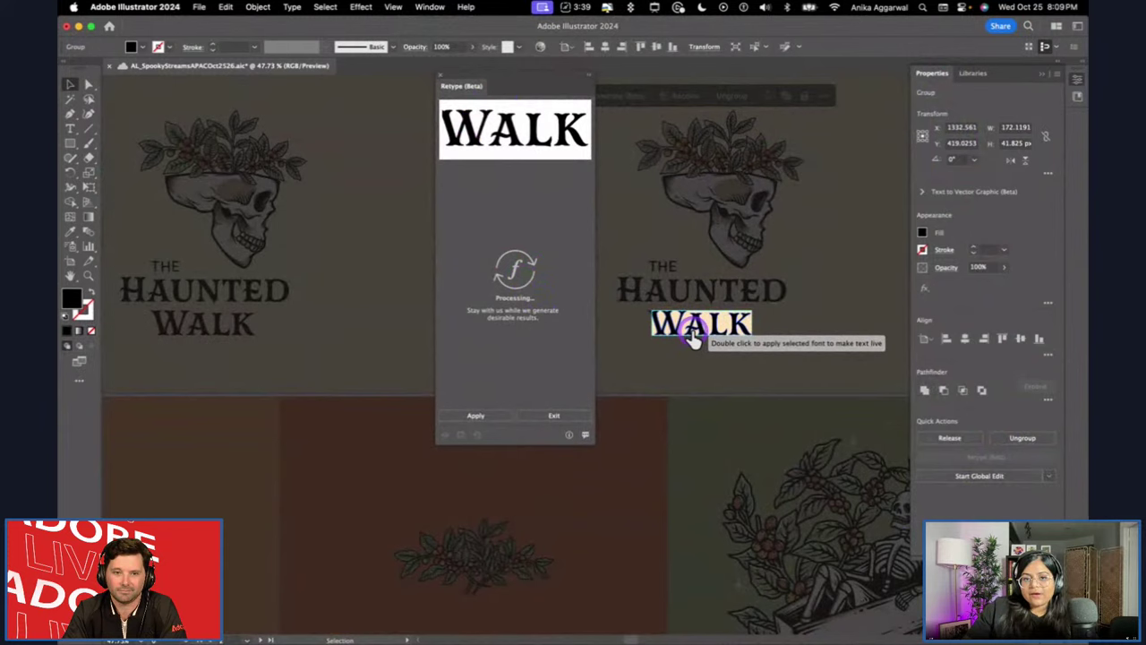
click(516, 309)
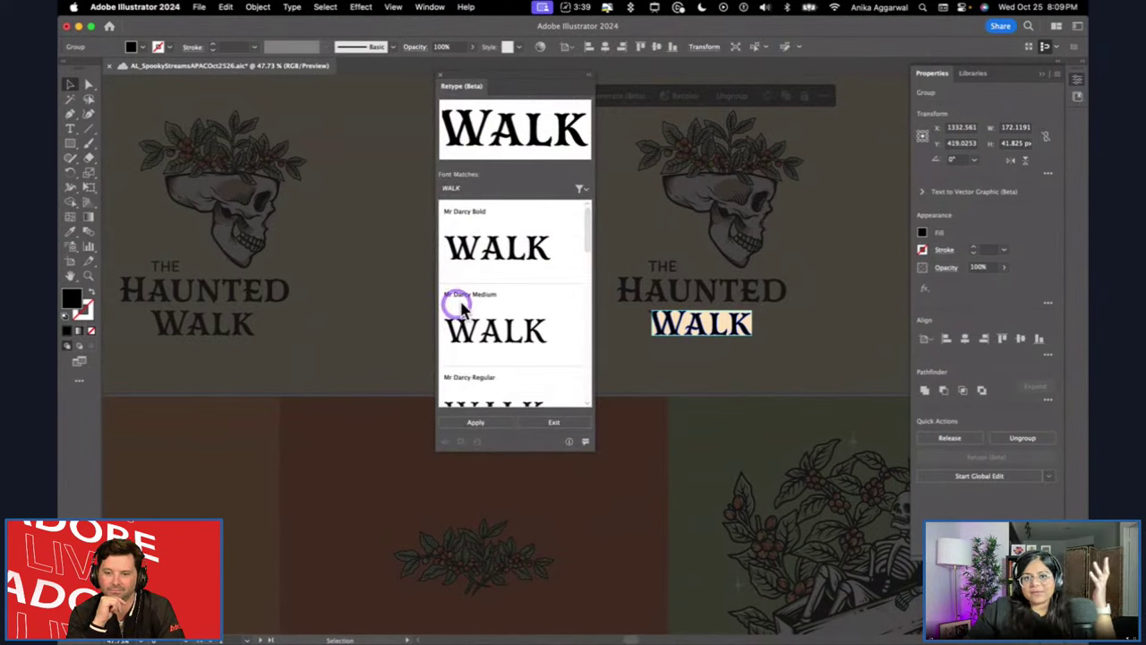
Pick Mr Darcy Bold as the font match for WALK and look over the other suggestions.
click(463, 246)
click(497, 251)
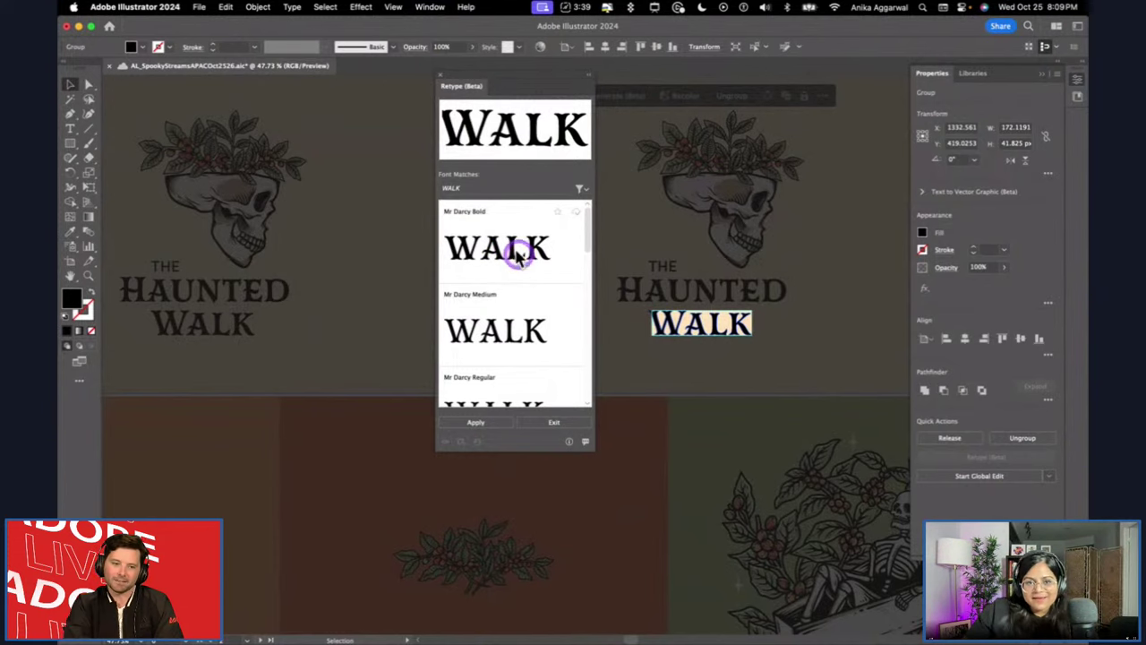
click(517, 254)
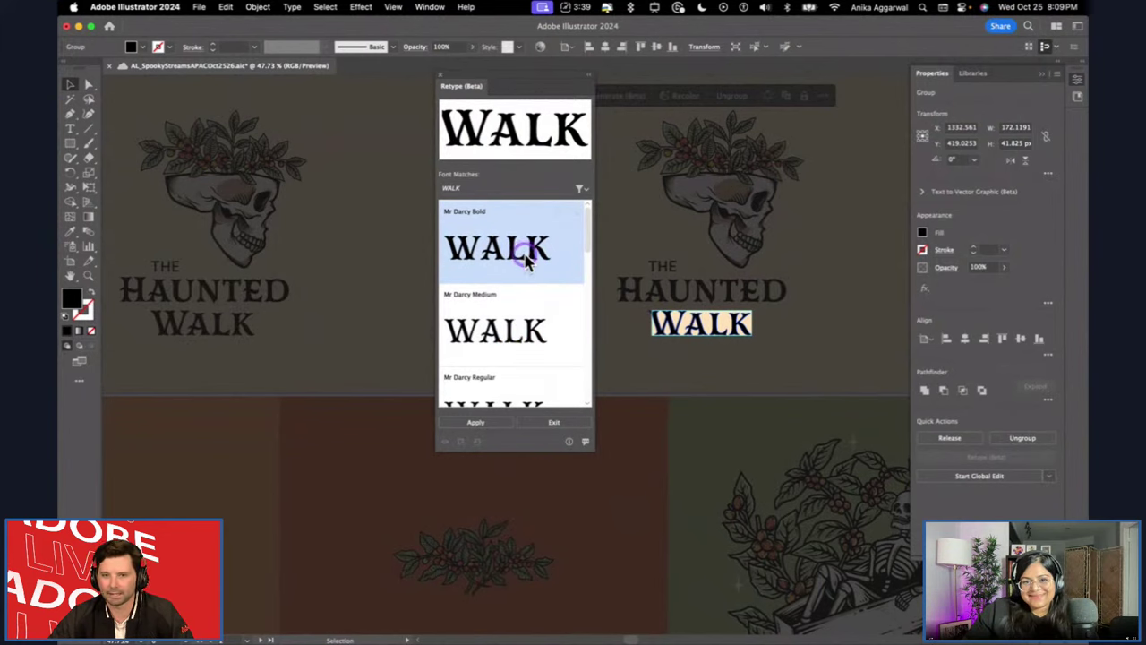
scroll(520, 280, down, 3)
scroll(520, 283, up, 3)
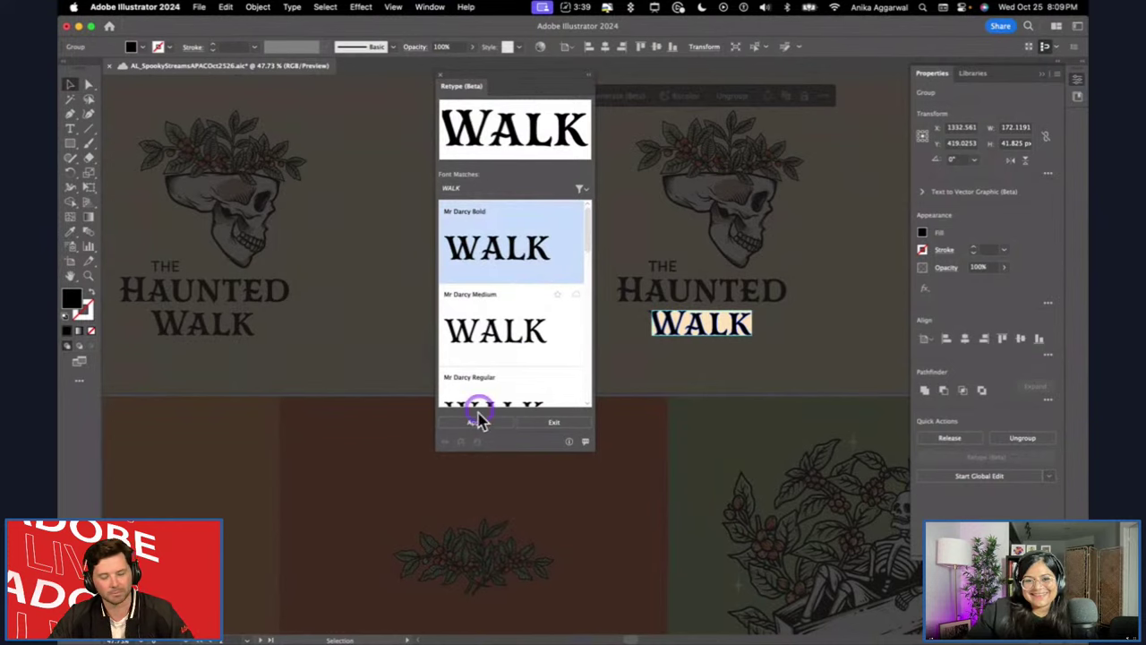
click(524, 329)
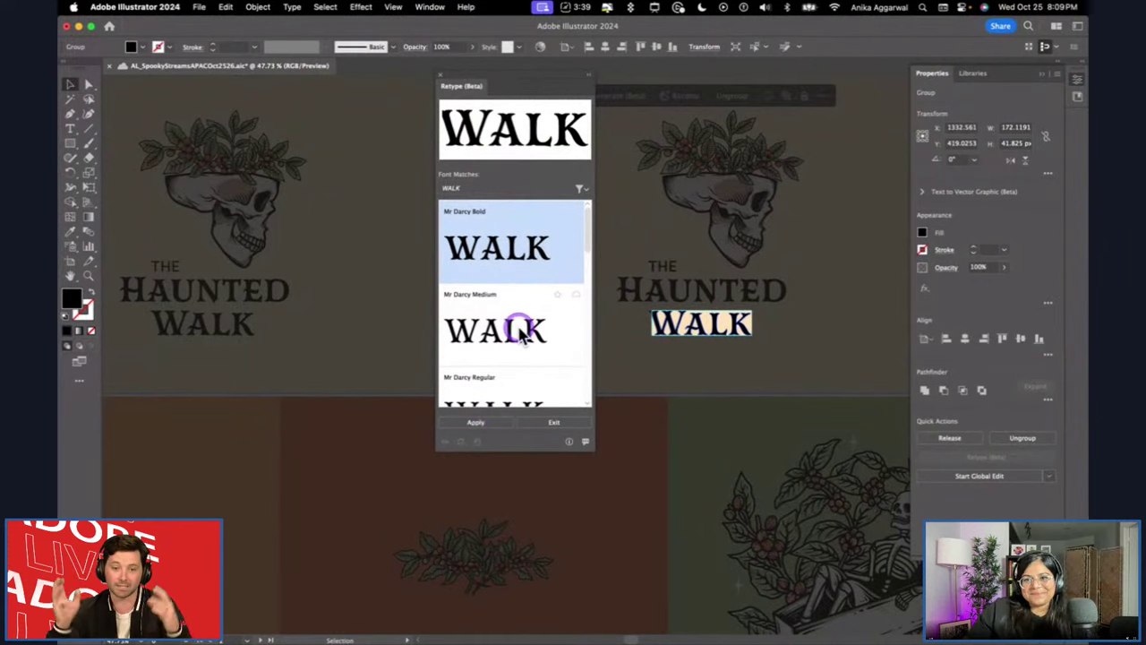
click(528, 334)
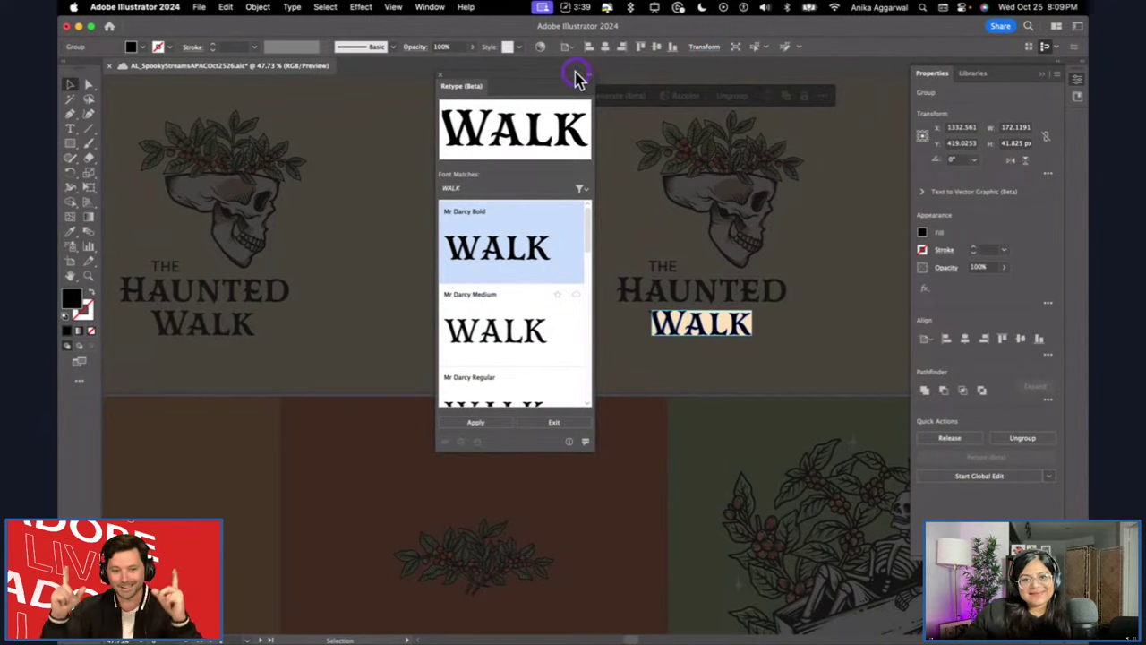
mouse_move(555, 77)
mouse_down()
mouse_move(546, 82)
mouse_move(561, 64)
mouse_up()
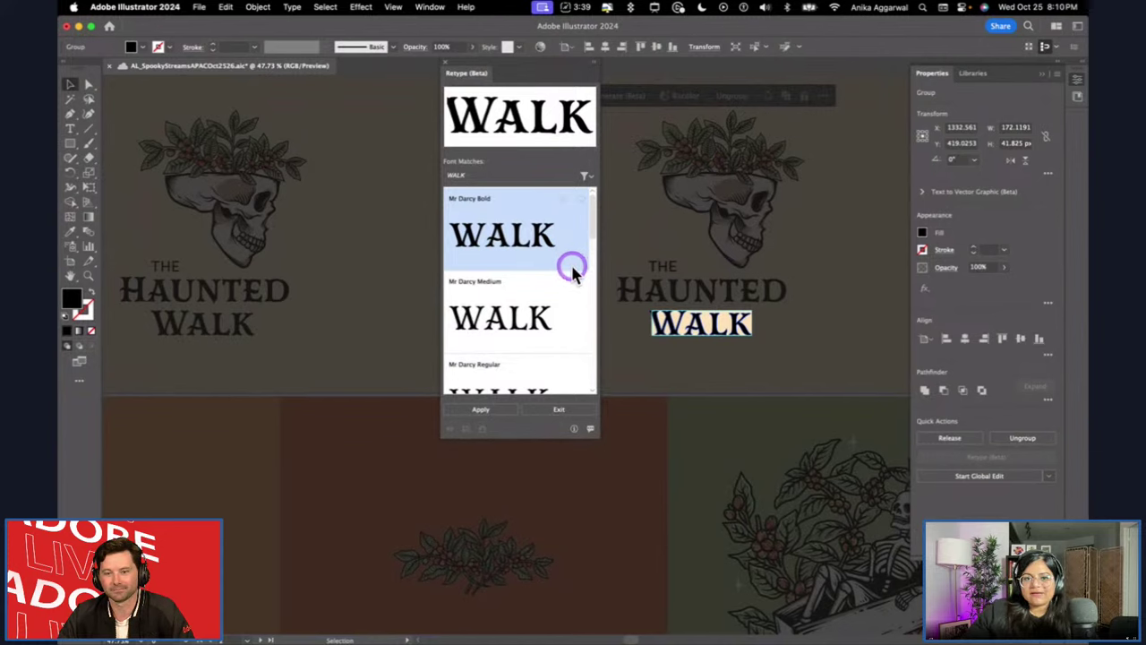
Try to apply the Mr Darcy Medium match to the WALK lettering and exit Retype.
click(506, 298)
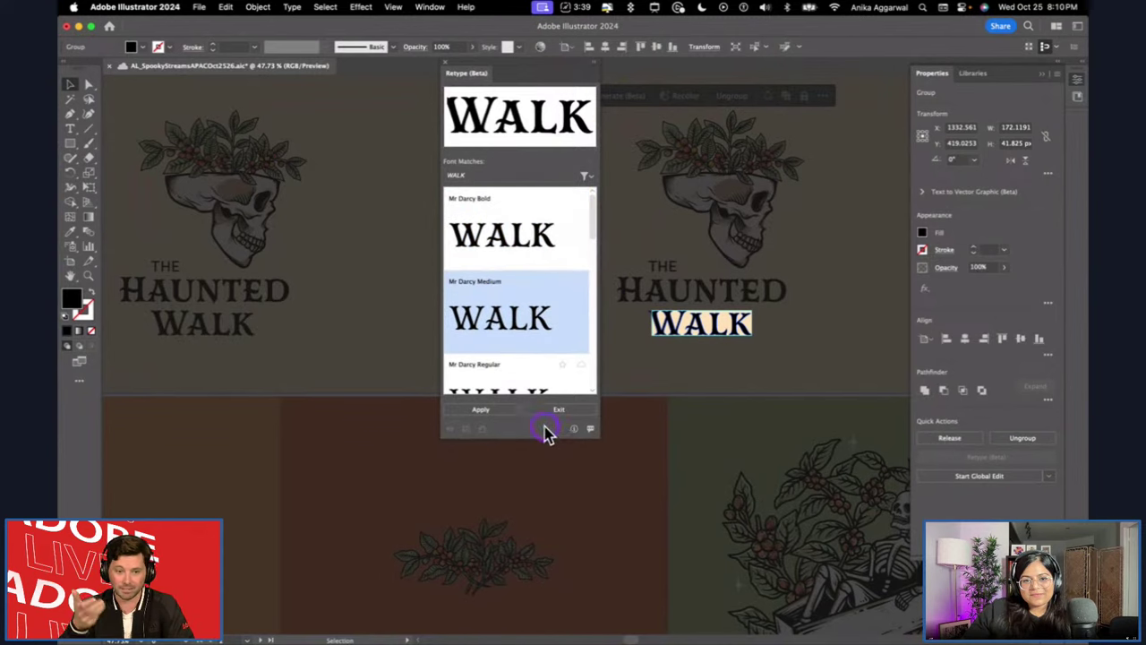
click(475, 409)
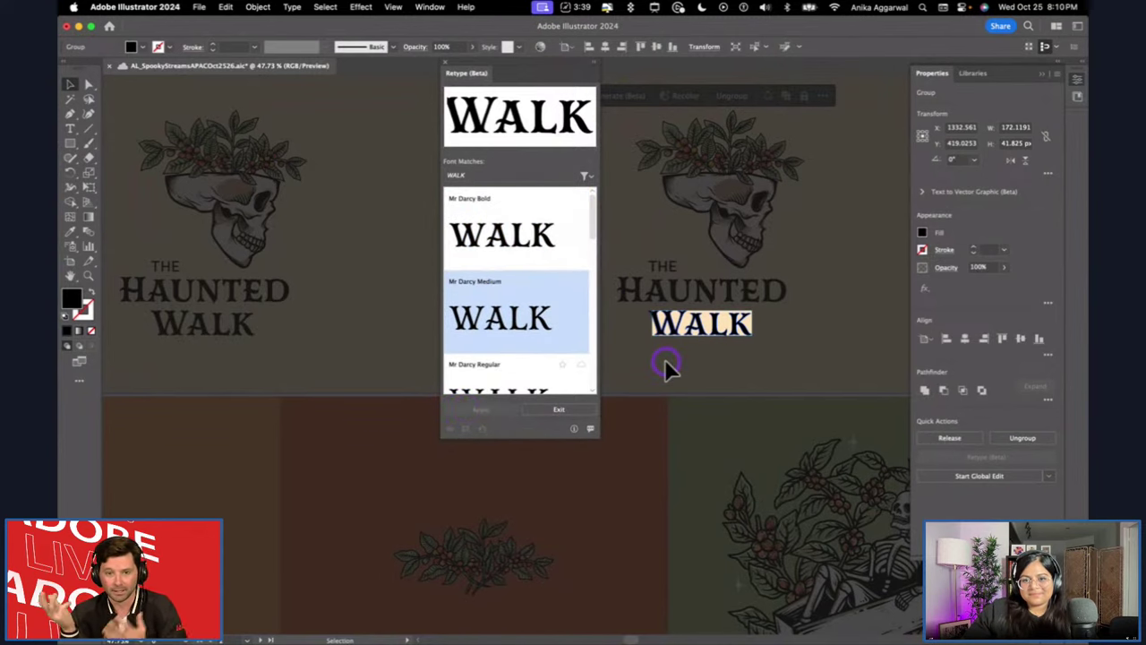
click(548, 411)
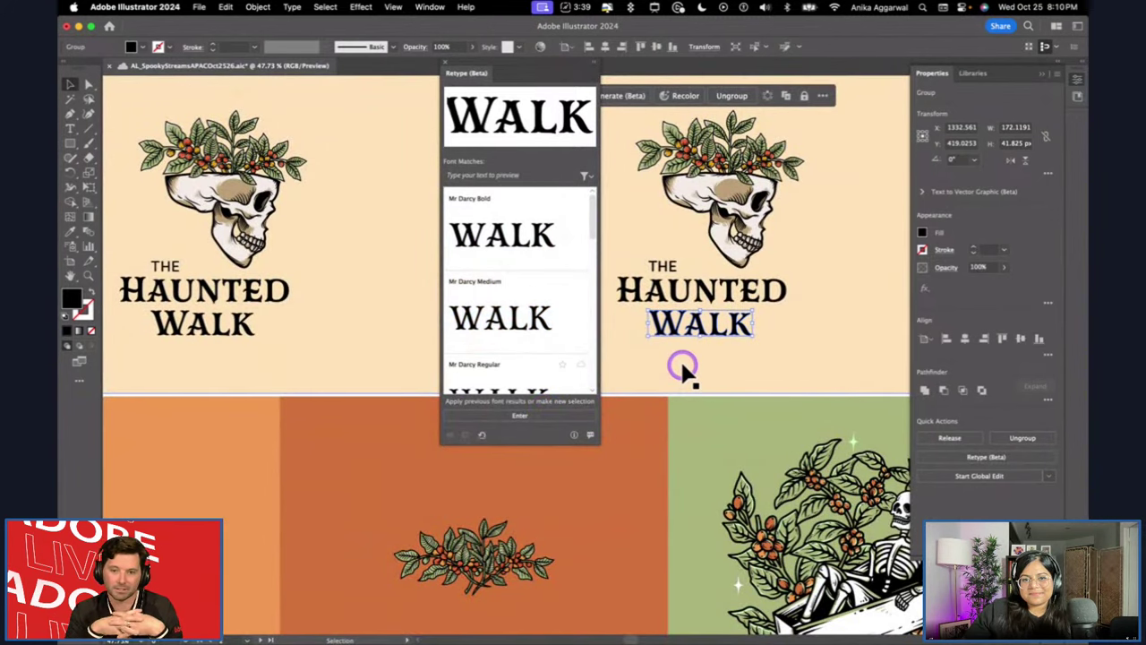
Use Retype to convert the right-hand logo's outlined WALK lettering to live text in Mr Darcy Bold, and exit Retype.
click(698, 327)
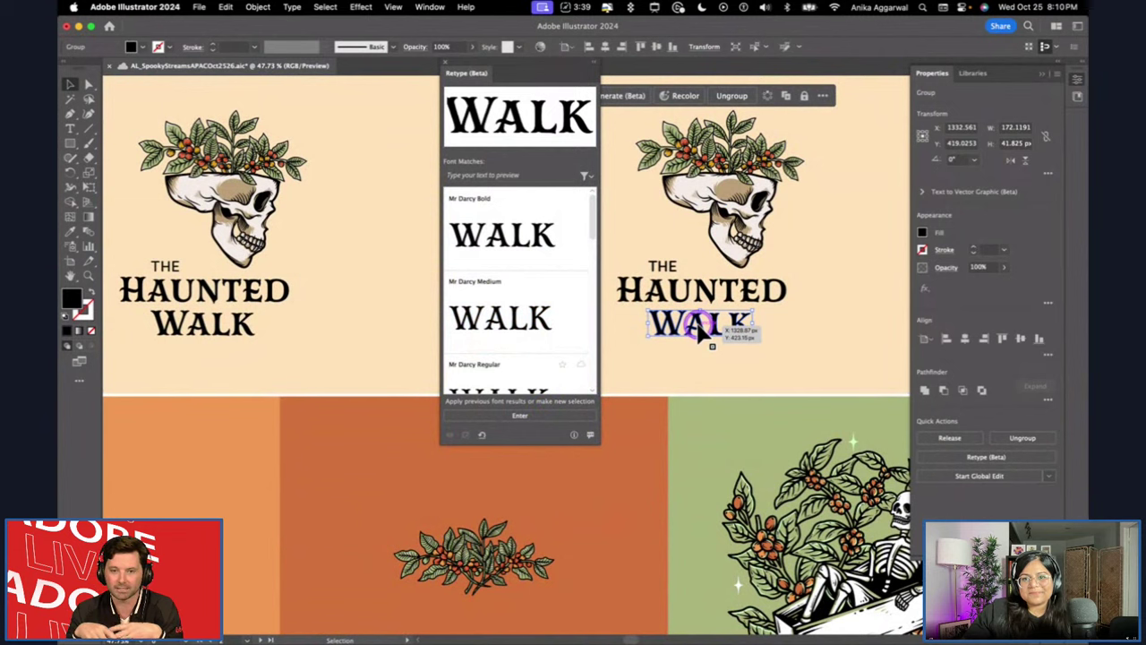
double_click(697, 329)
key(Escape)
click(677, 332)
click(519, 255)
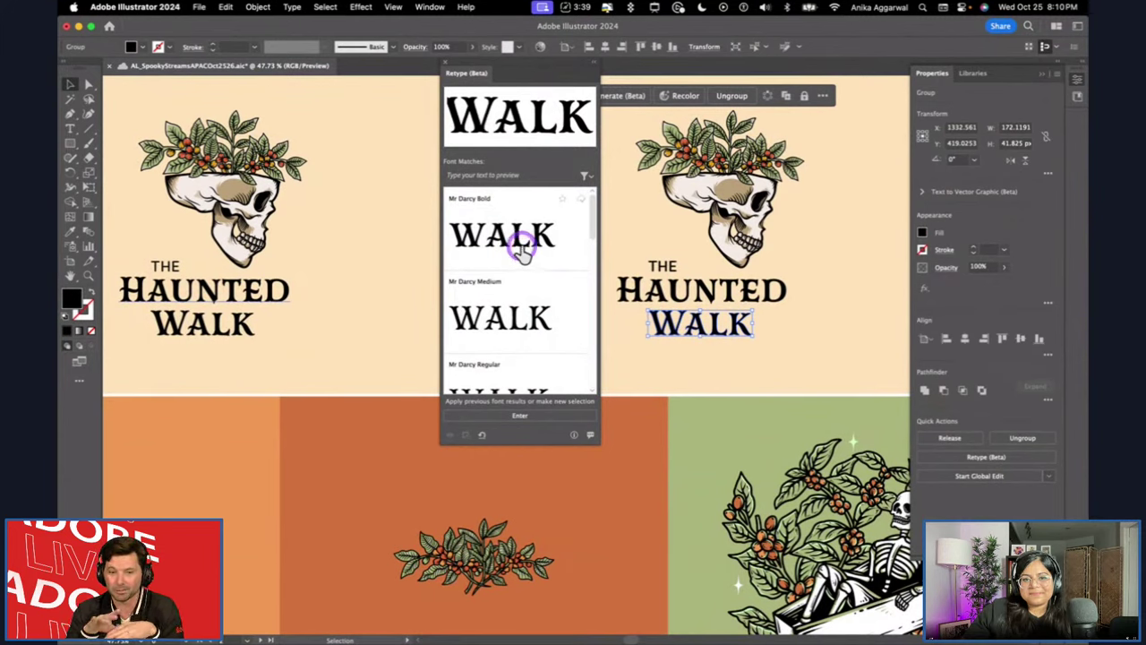
click(523, 252)
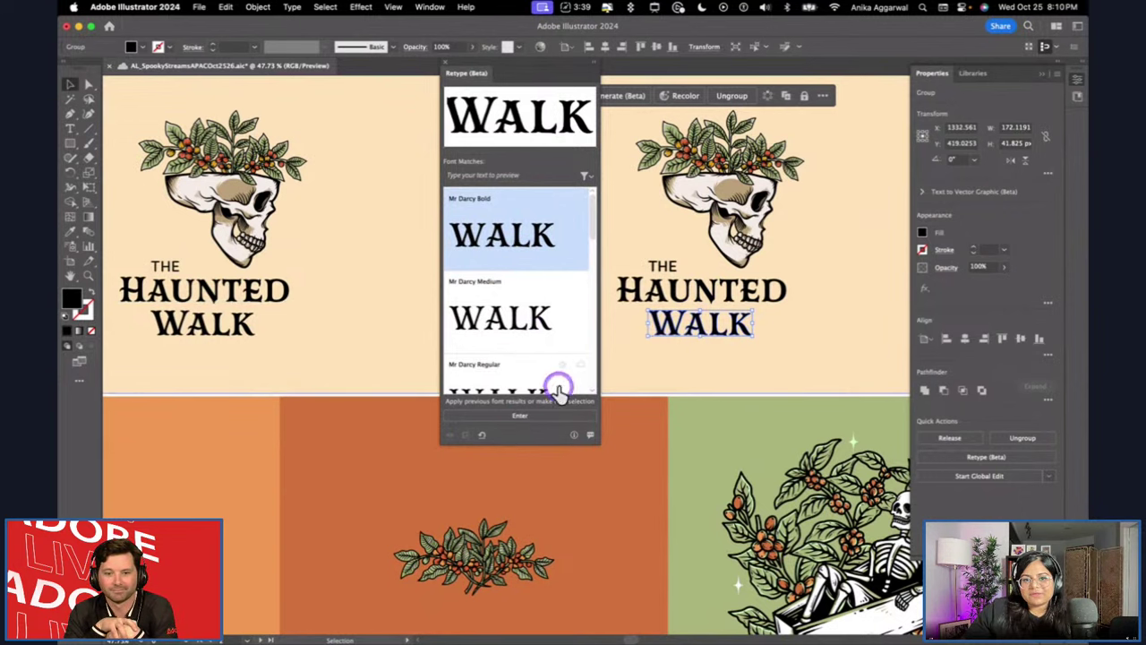
click(524, 418)
click(486, 238)
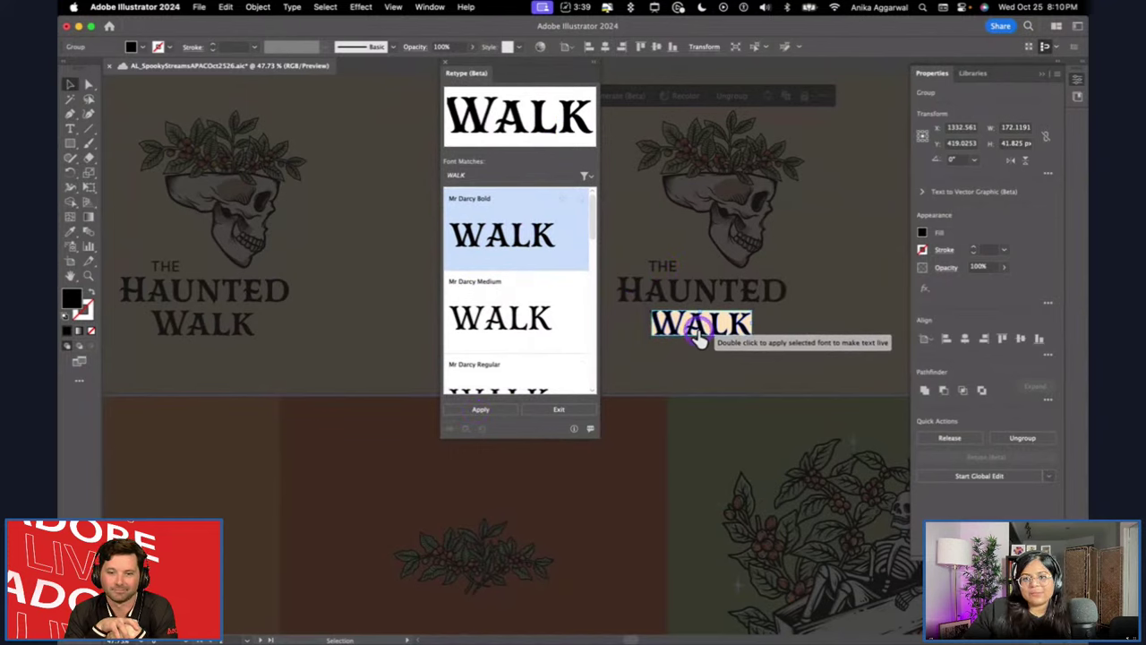
click(513, 234)
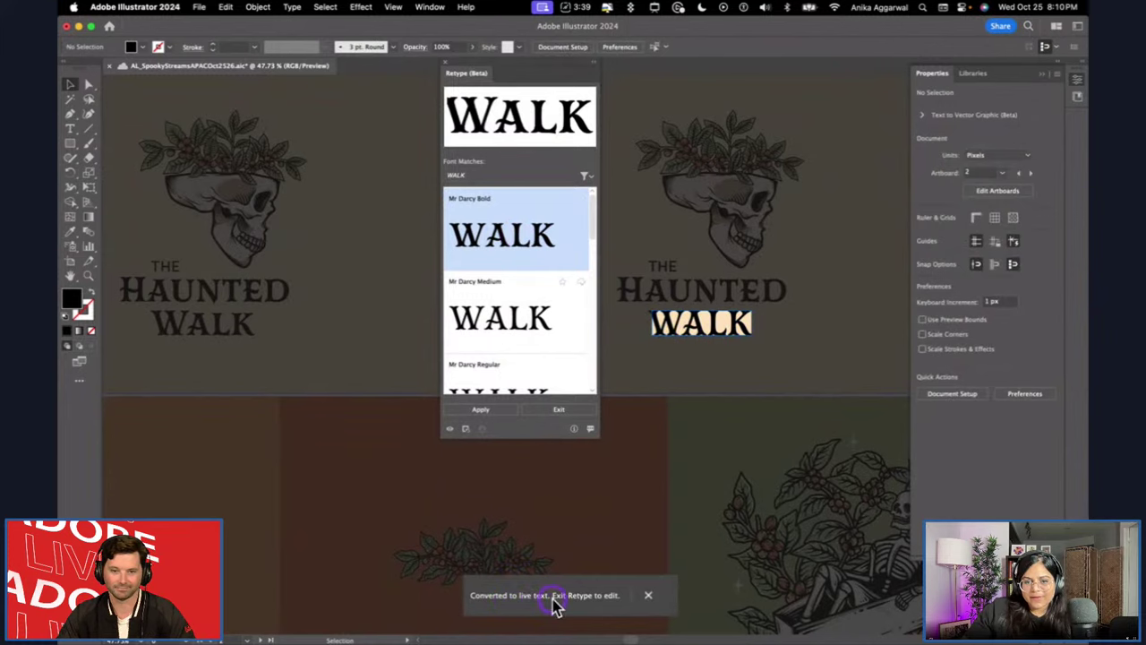
click(553, 410)
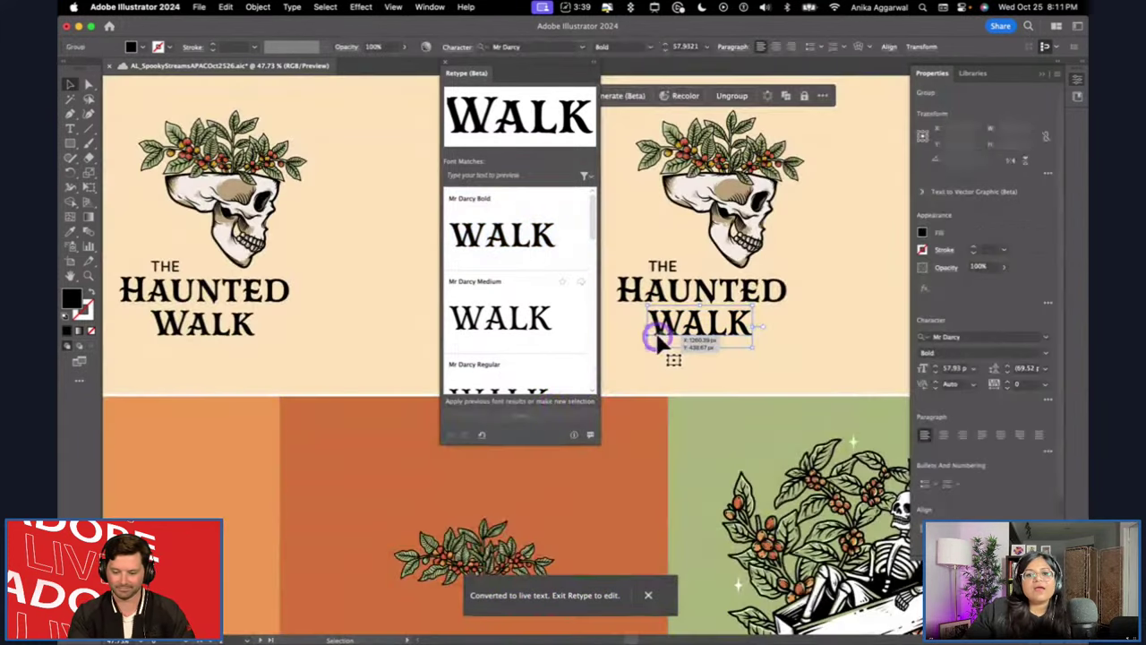
Check the font style options of the live WALK text, keep Bold, and reselect the text.
click(1043, 355)
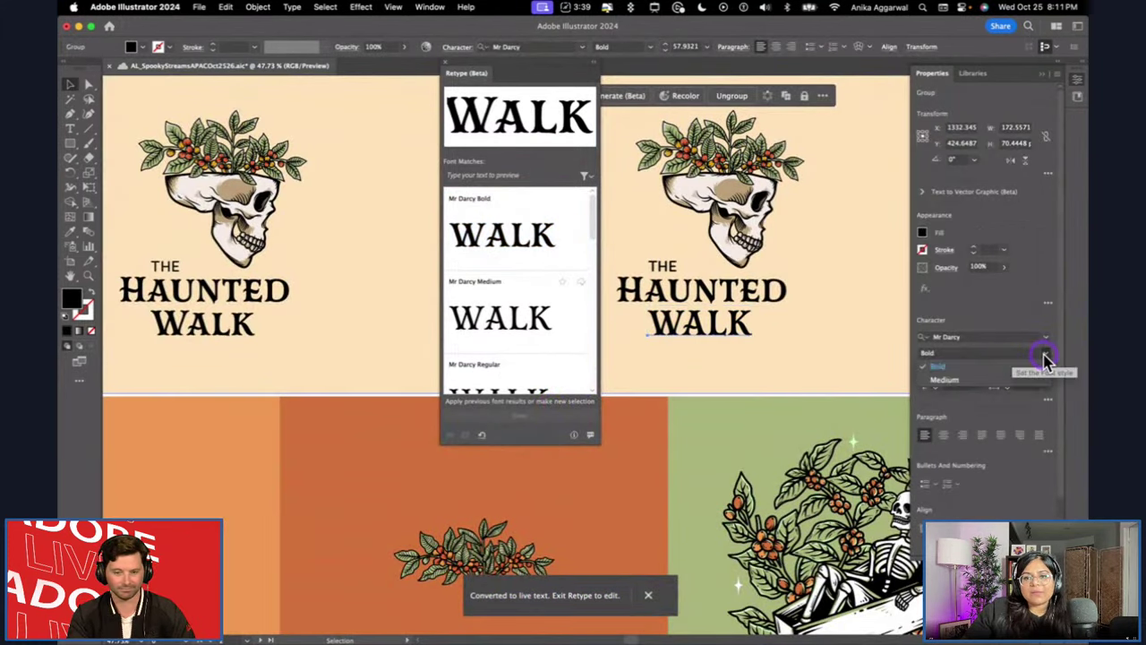
click(972, 369)
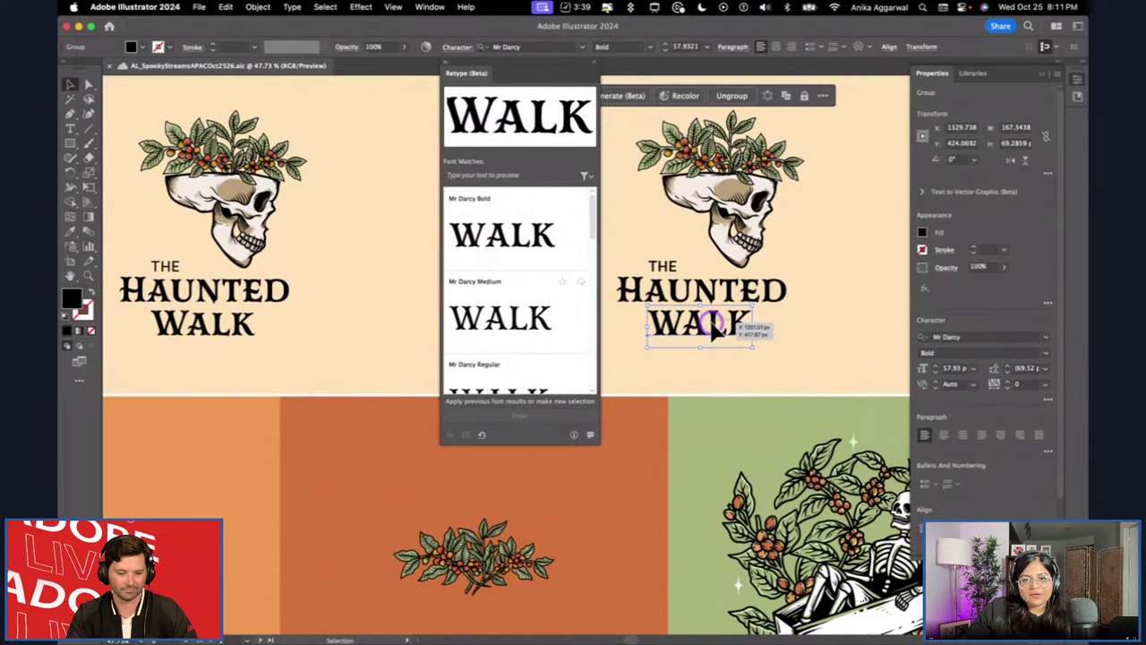
double_click(714, 328)
key(Escape)
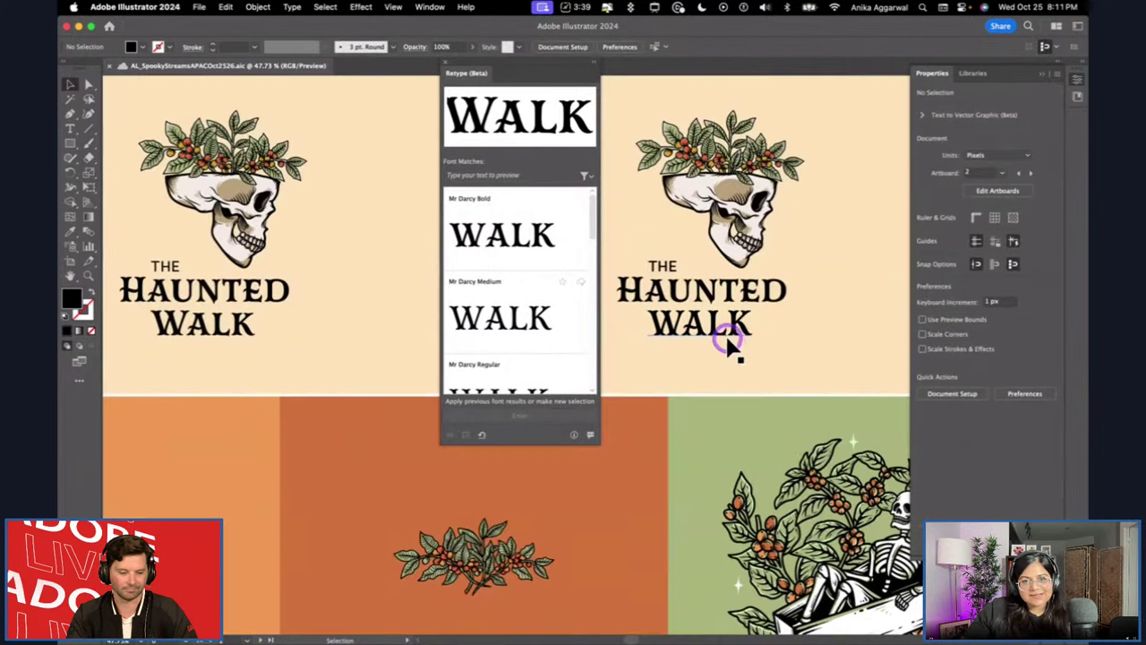
click(719, 331)
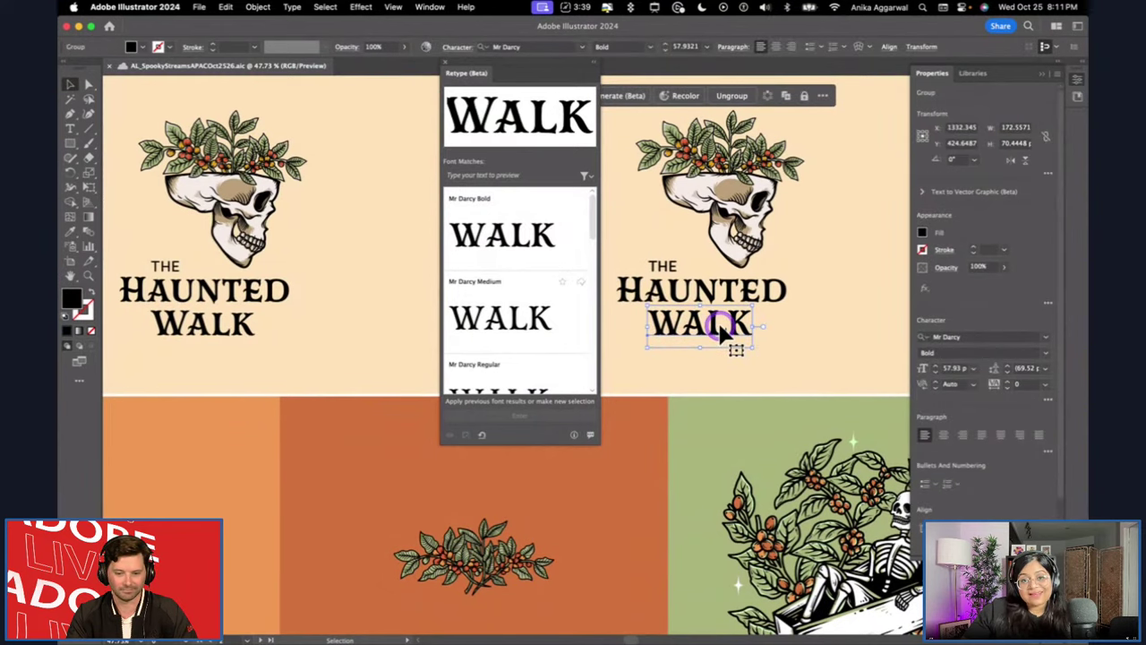
Reposition the Retype panel around the artwork, select the cream background rectangle, and close the panel.
drag(528, 74, 971, 104)
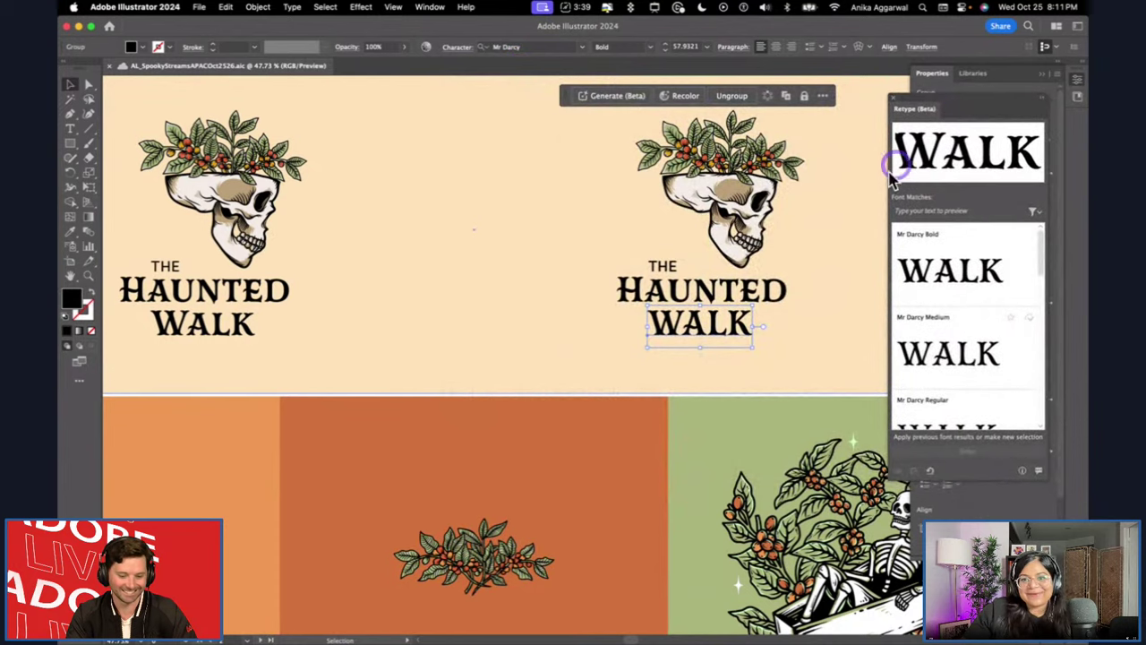
double_click(711, 333)
click(895, 143)
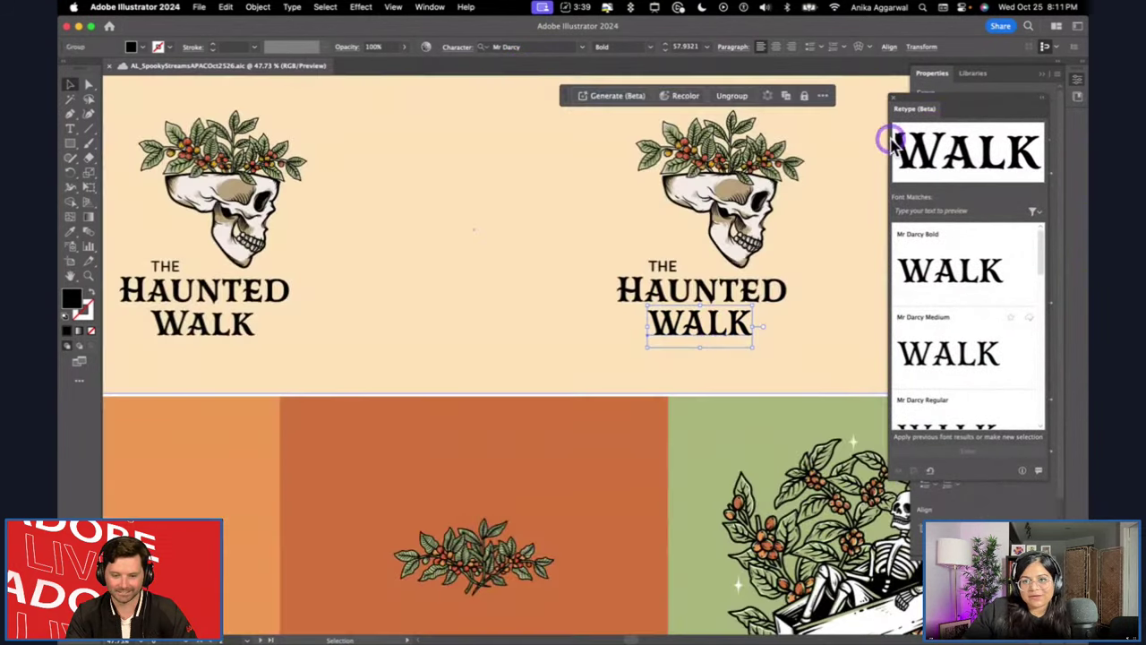
drag(971, 105, 472, 88)
click(791, 321)
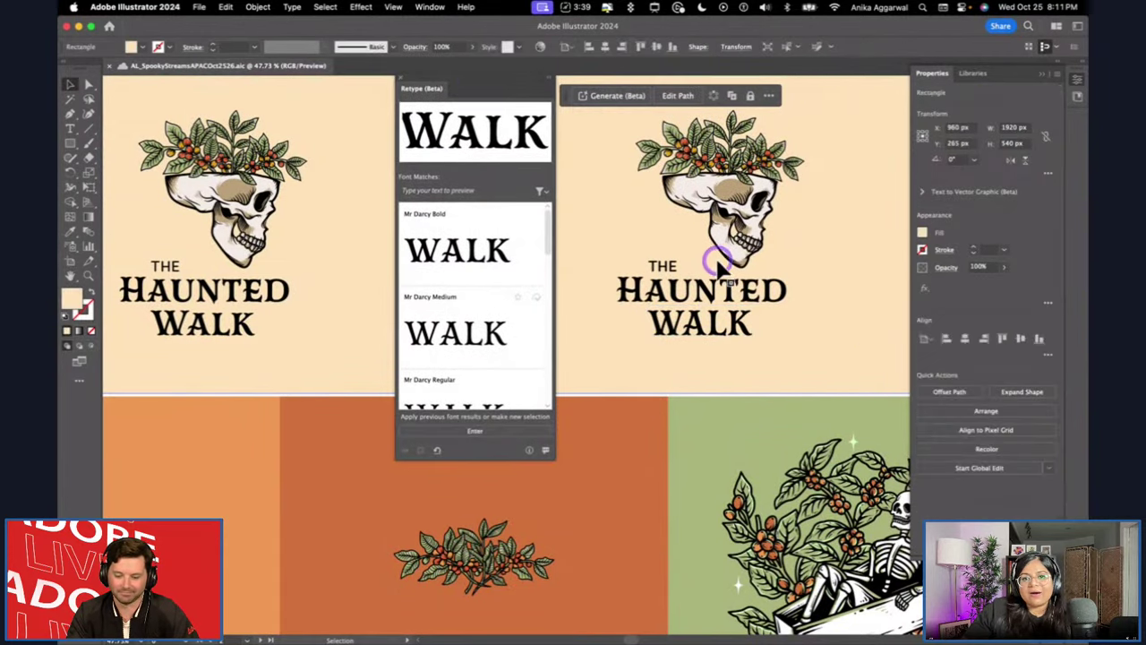
click(403, 82)
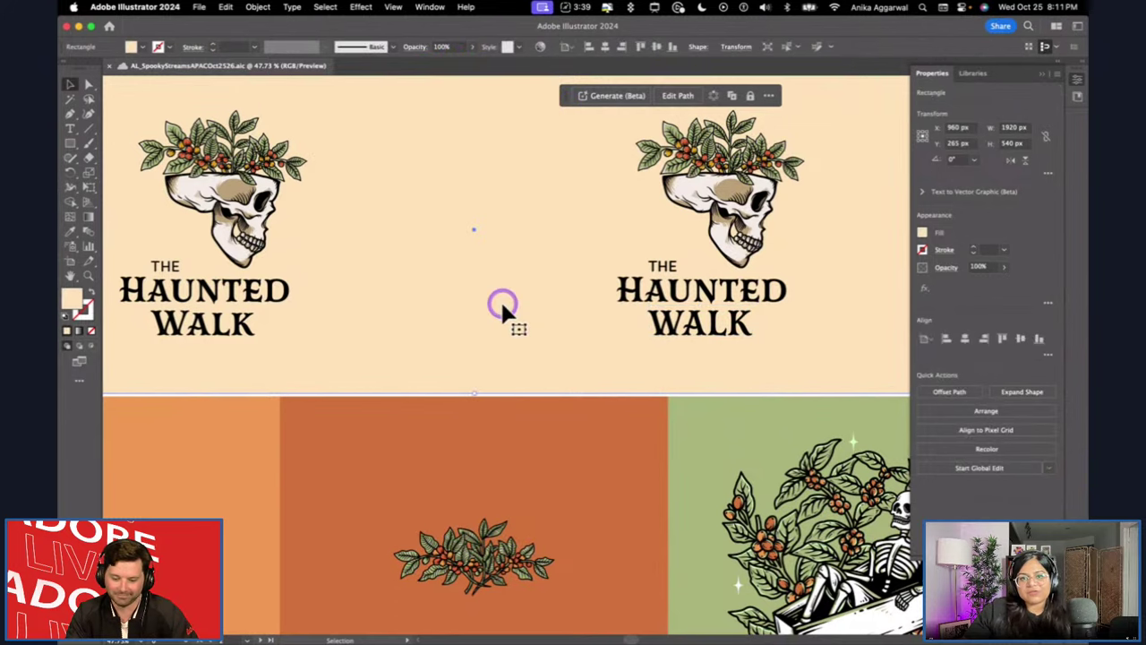
scroll(542, 319, down, 5)
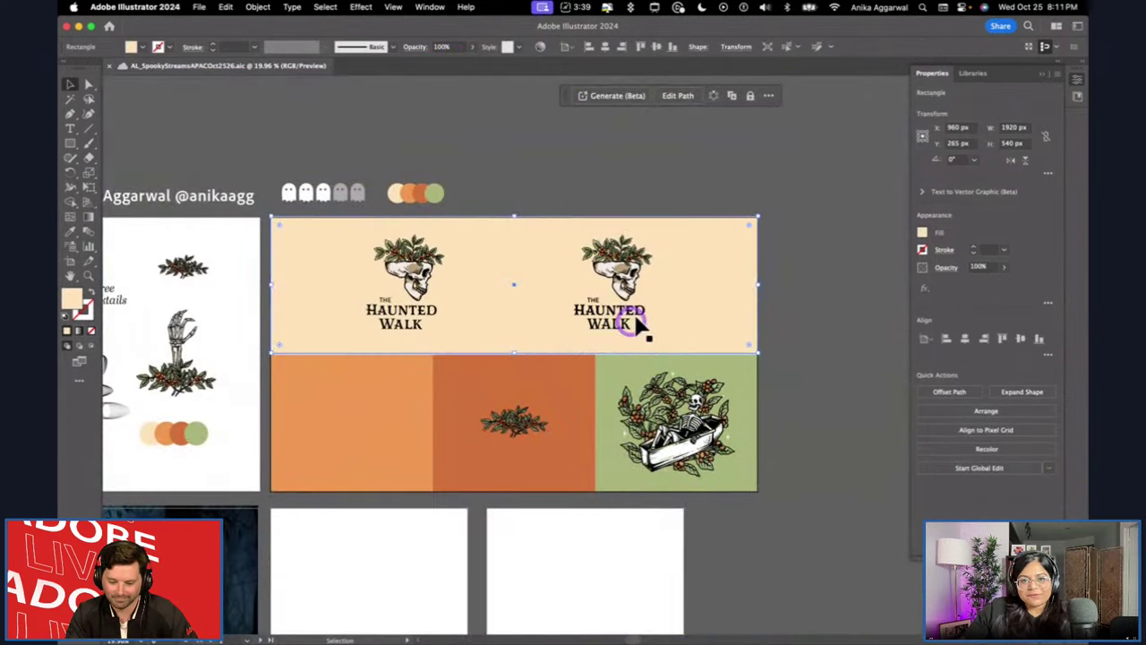
click(601, 200)
scroll(635, 340, down, 2)
scroll(635, 340, right, 2)
scroll(618, 307, up, 4)
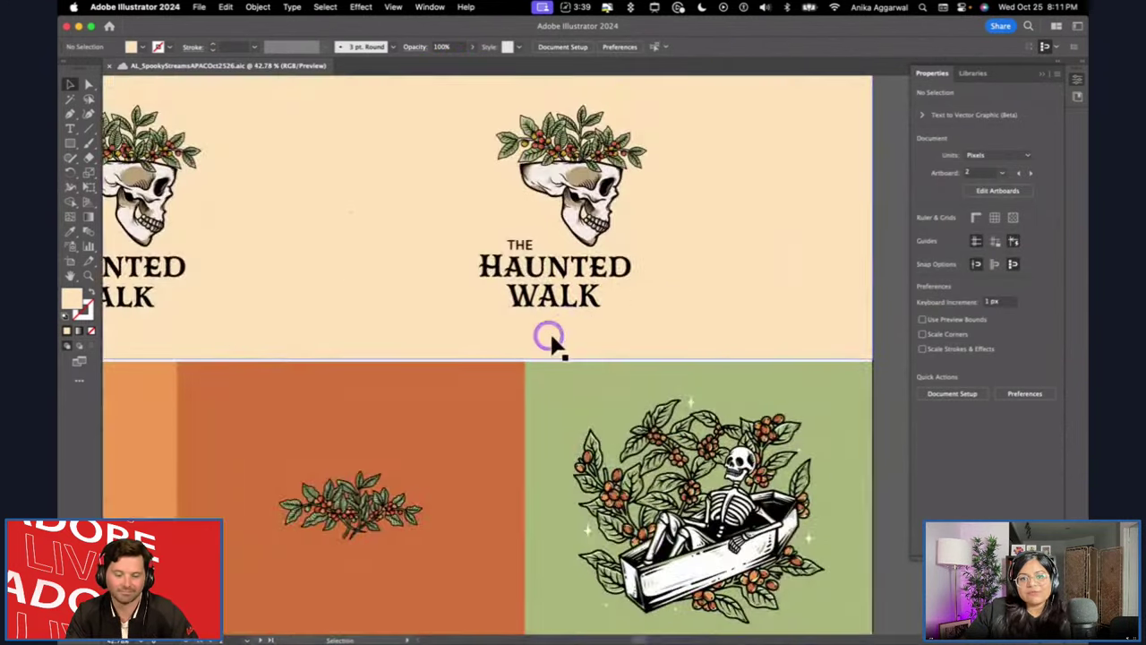
Switch to Chrome, open The Haunted Walk's Instagram post for the Village at Black Creek, and take a screenshot of its poster image.
mouse_move(238, 629)
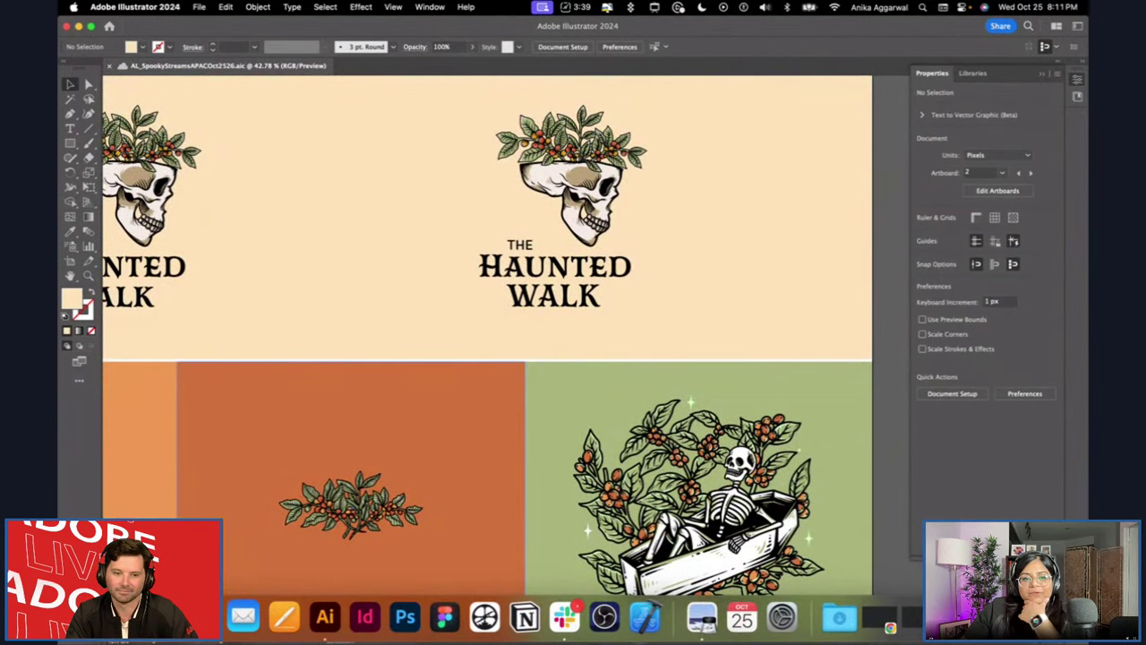
click(195, 617)
scroll(645, 428, down, 2)
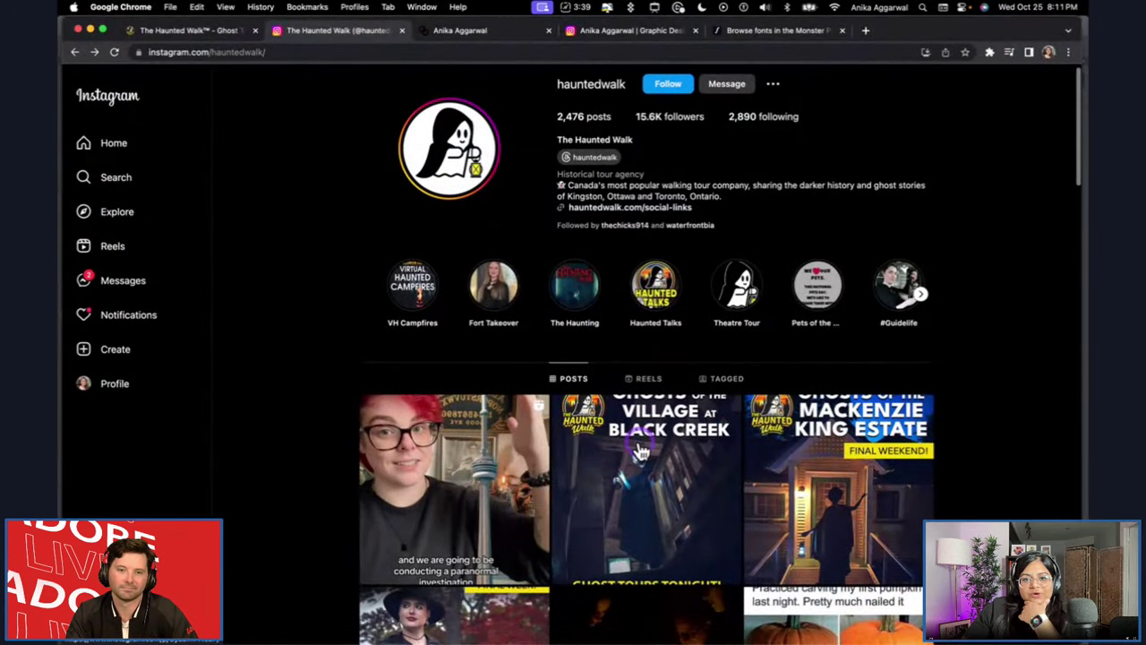
click(650, 431)
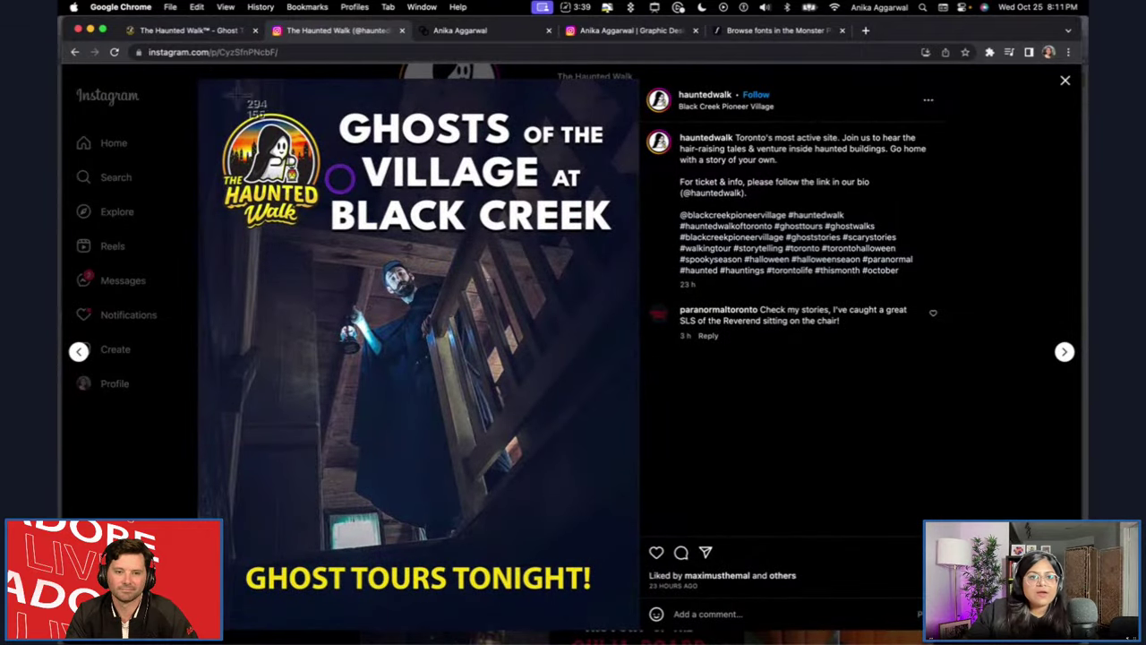
drag(184, 77, 621, 607)
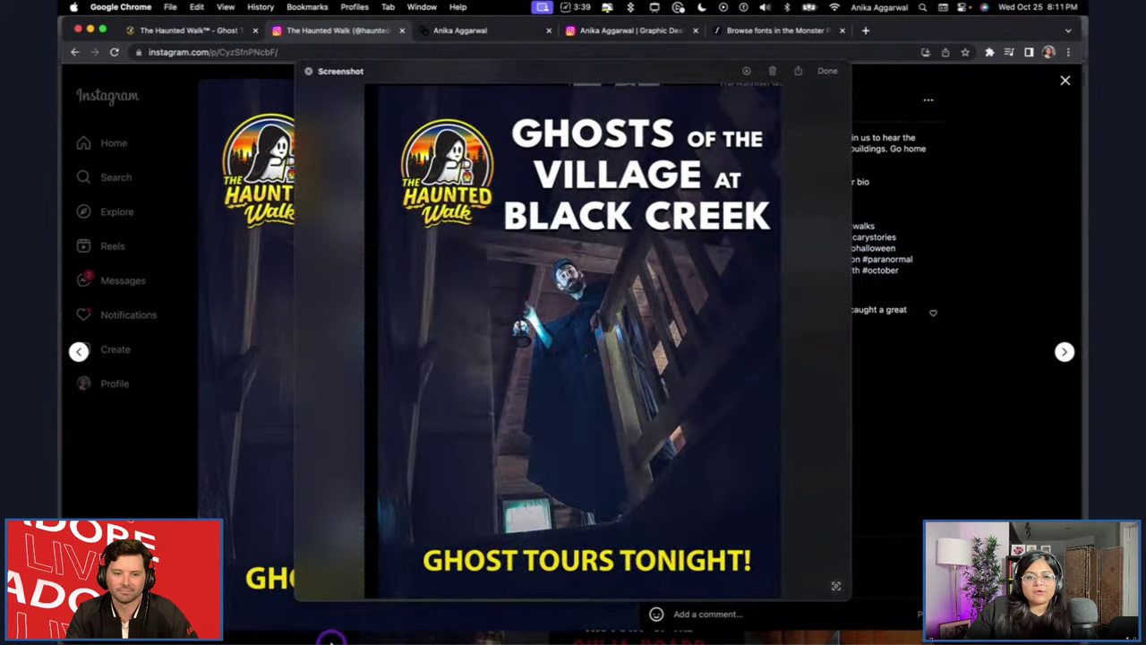
Return to Illustrator, dismiss the screenshot preview, and paste the captured poster beside the color-blocked board.
click(312, 616)
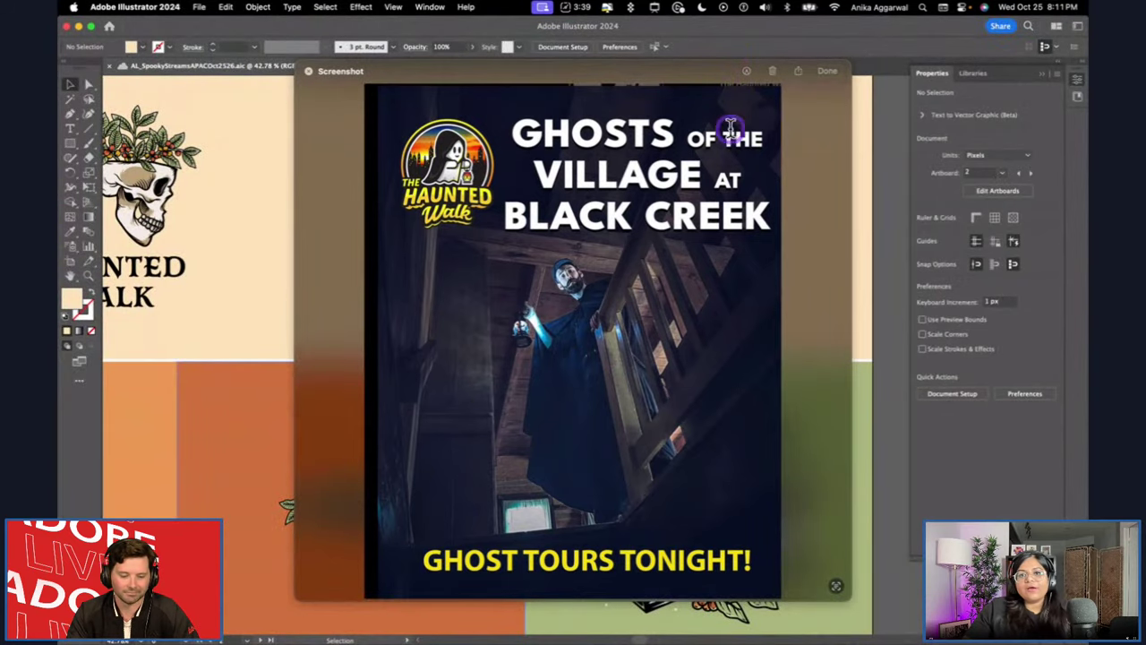
click(773, 72)
scroll(695, 240, down, 5)
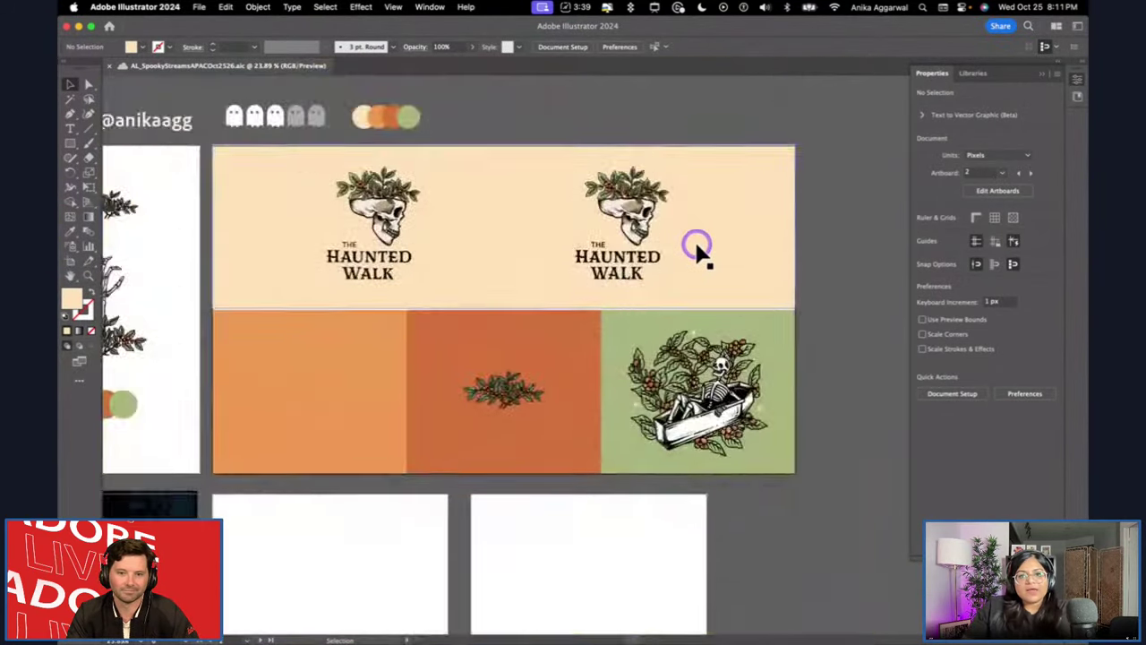
key(cmd+v)
drag(613, 308, 651, 234)
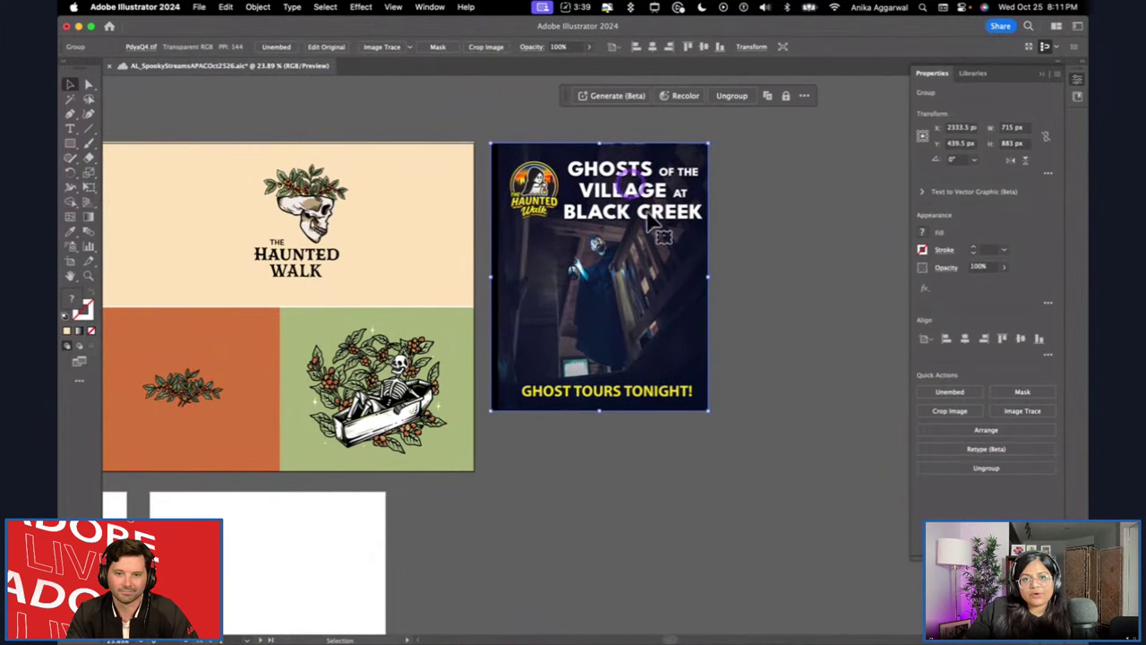
Run Retype on the pasted Black Creek poster image to detect its lettering.
key(cmd+shift+a)
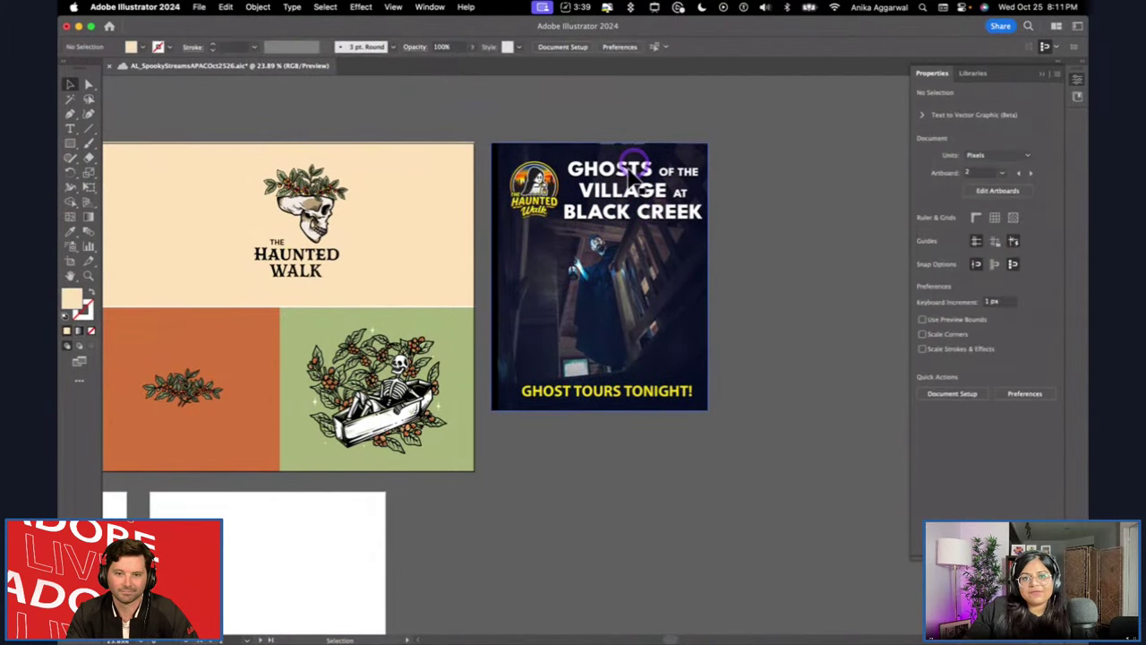
click(637, 270)
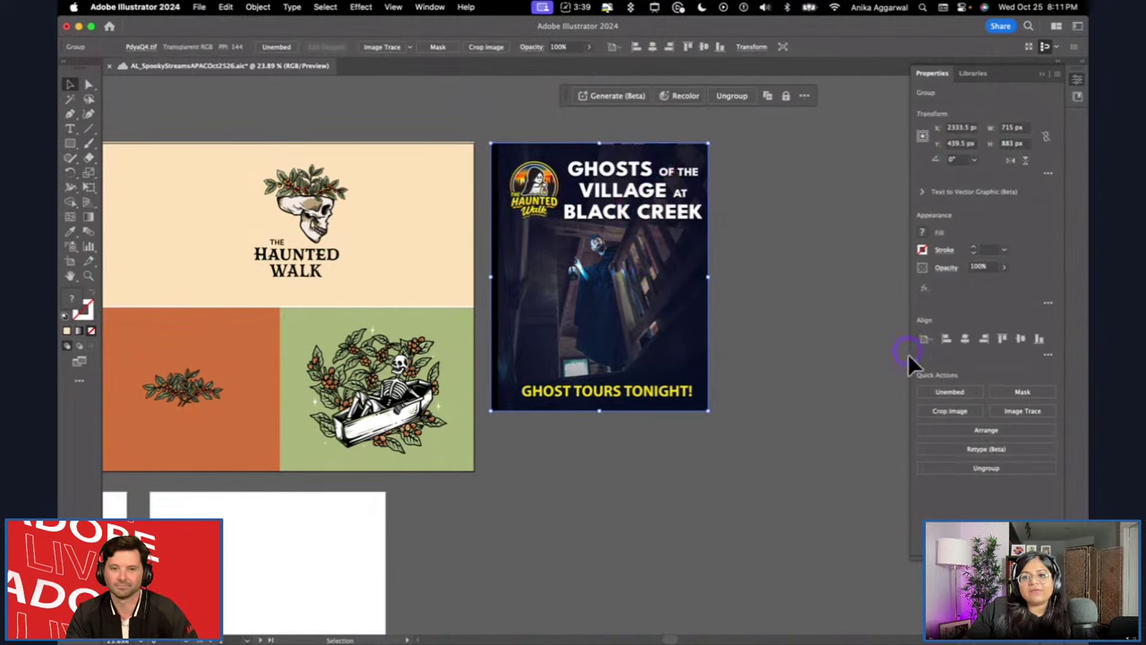
click(976, 450)
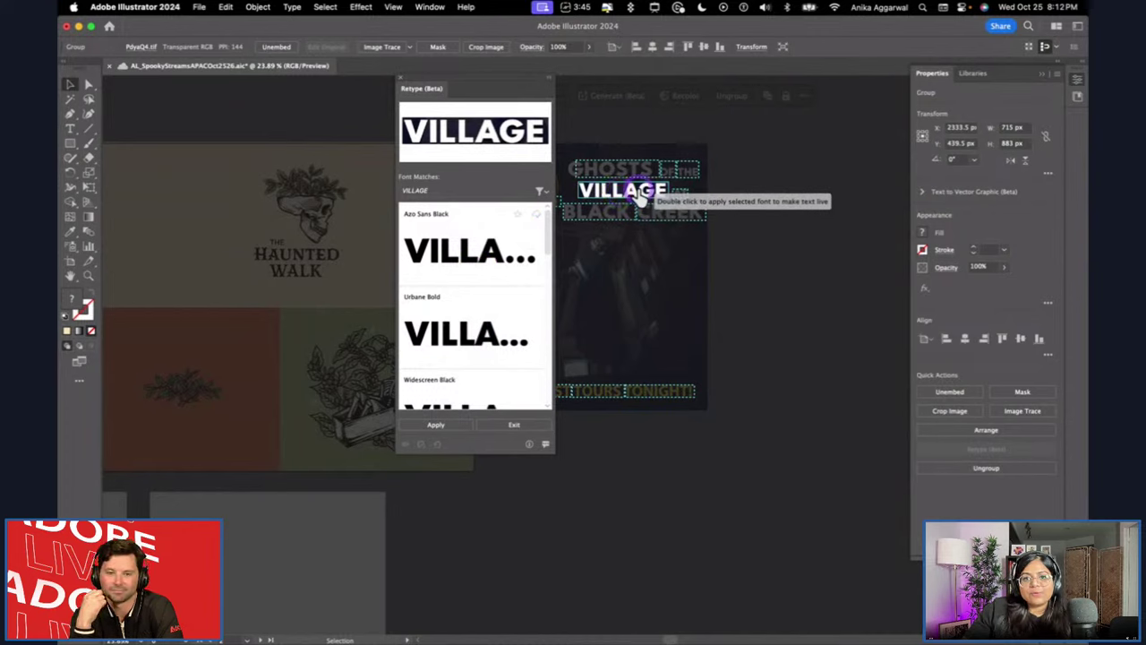
Browse the font matches for the poster's word VILLAGE, convert it to live text in Azo Sans Black, and exit Retype.
click(502, 248)
click(479, 358)
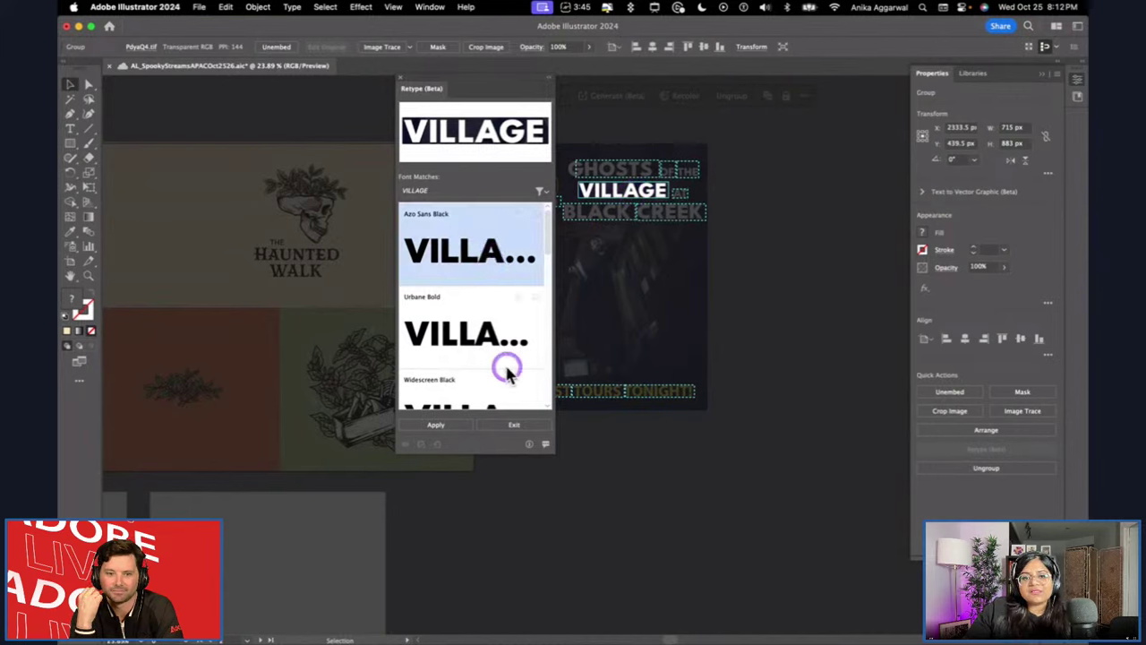
scroll(482, 333, down, 4)
scroll(482, 336, up, 4)
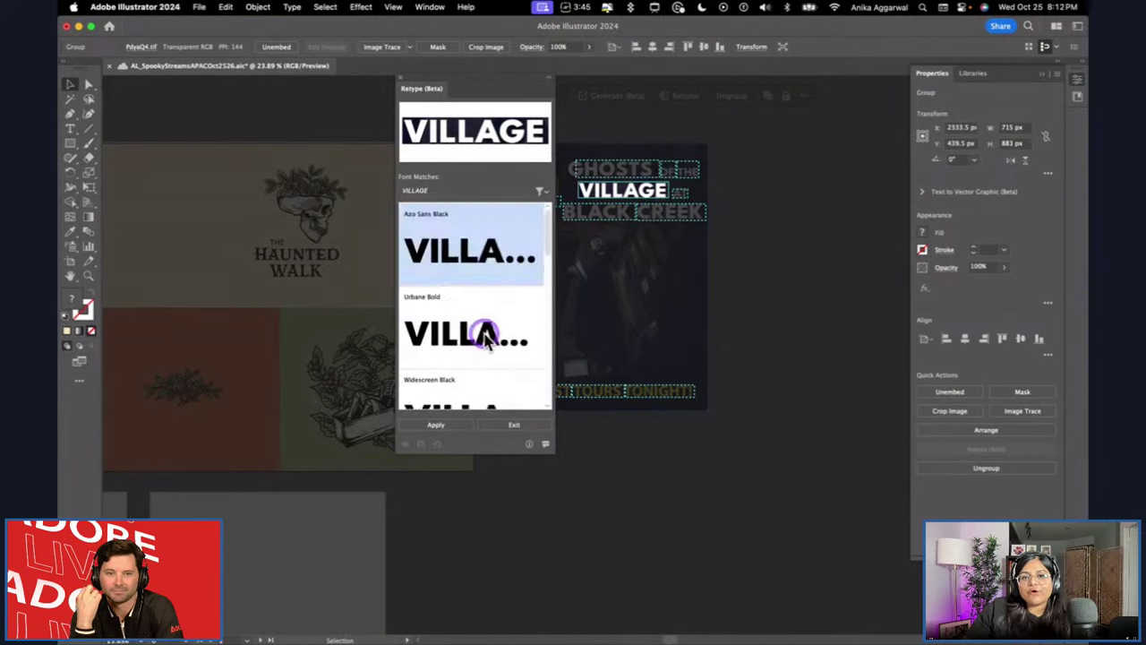
click(476, 255)
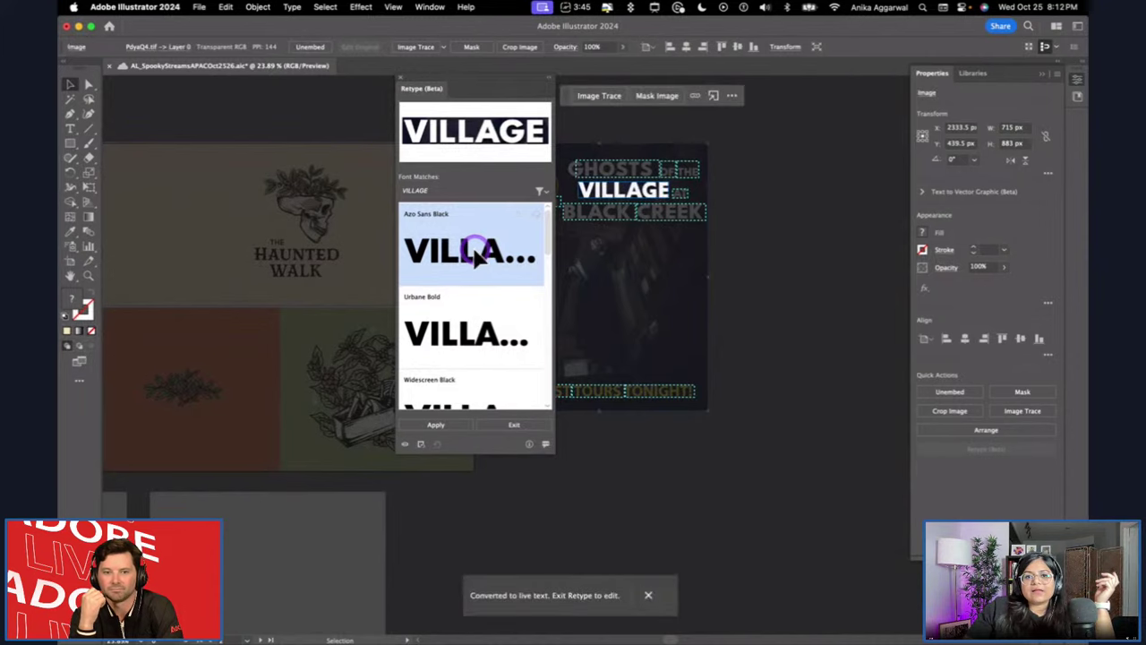
click(627, 196)
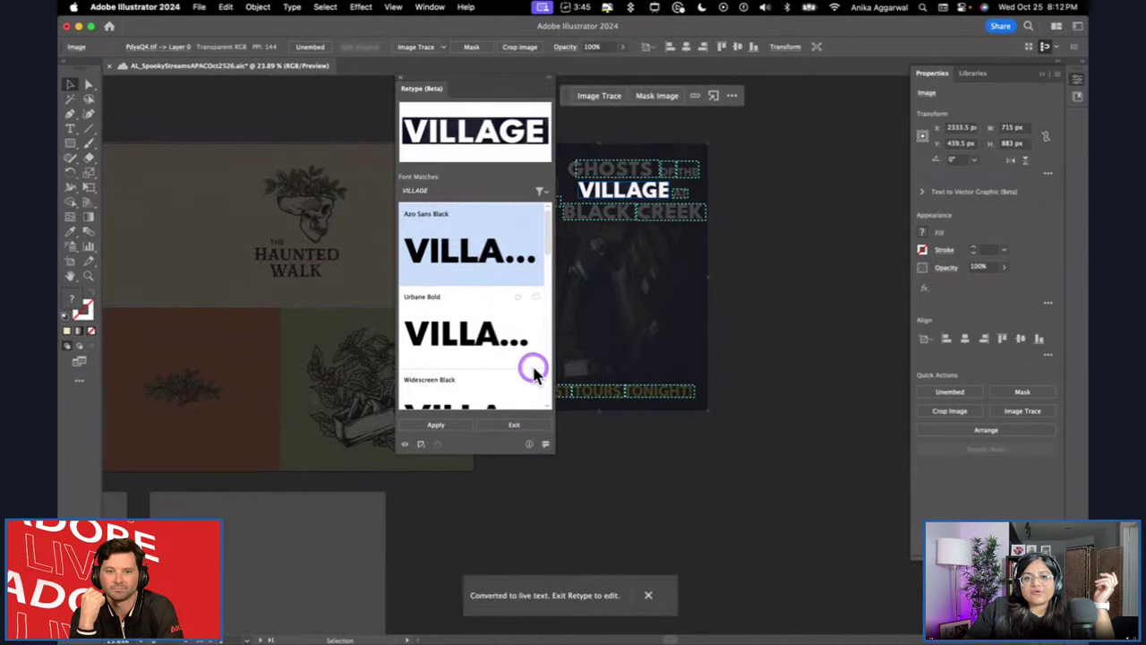
click(498, 428)
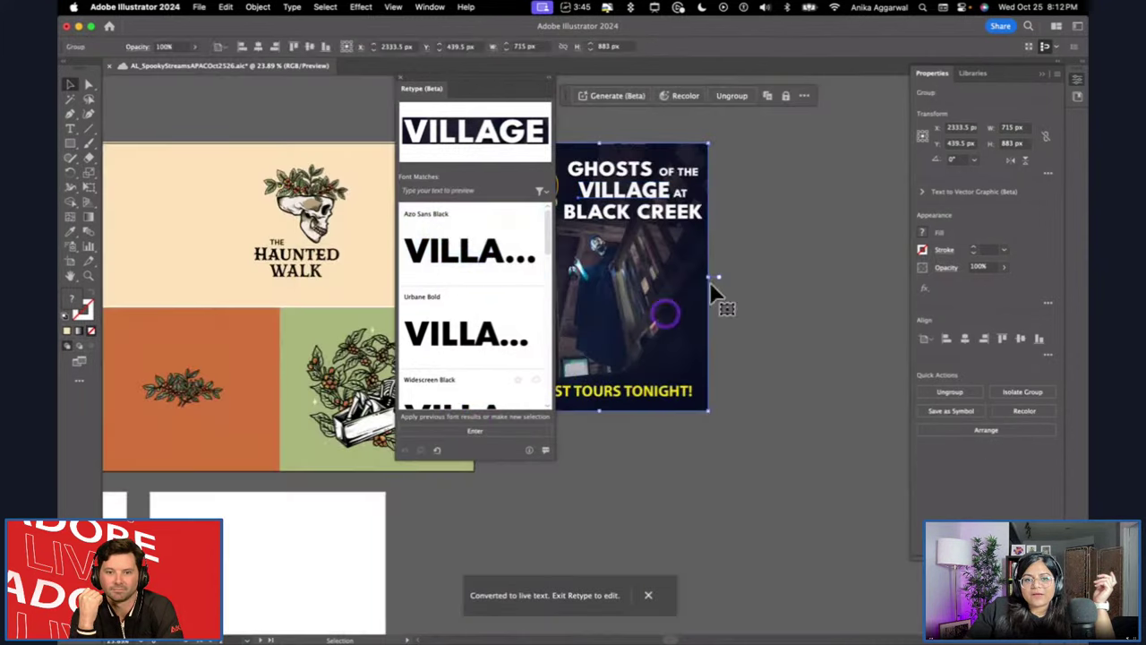
Try moving the live VILLAGE text off the poster inside its isolated group, and undo the move.
double_click(624, 209)
drag(624, 209, 760, 208)
key(super+z)
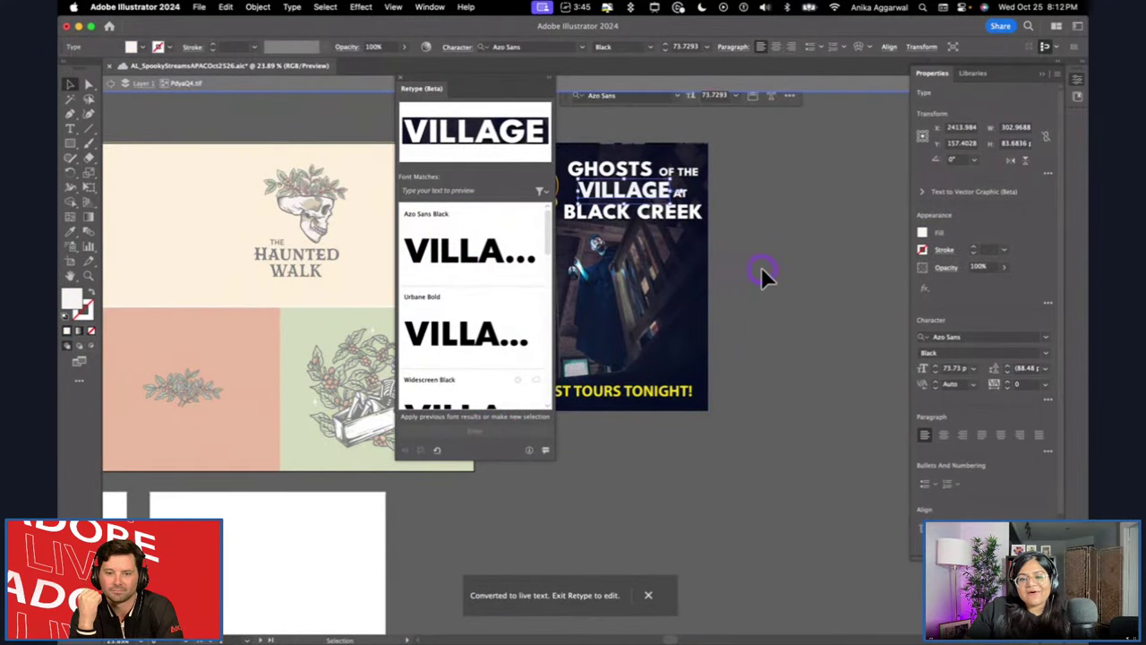
key(Escape)
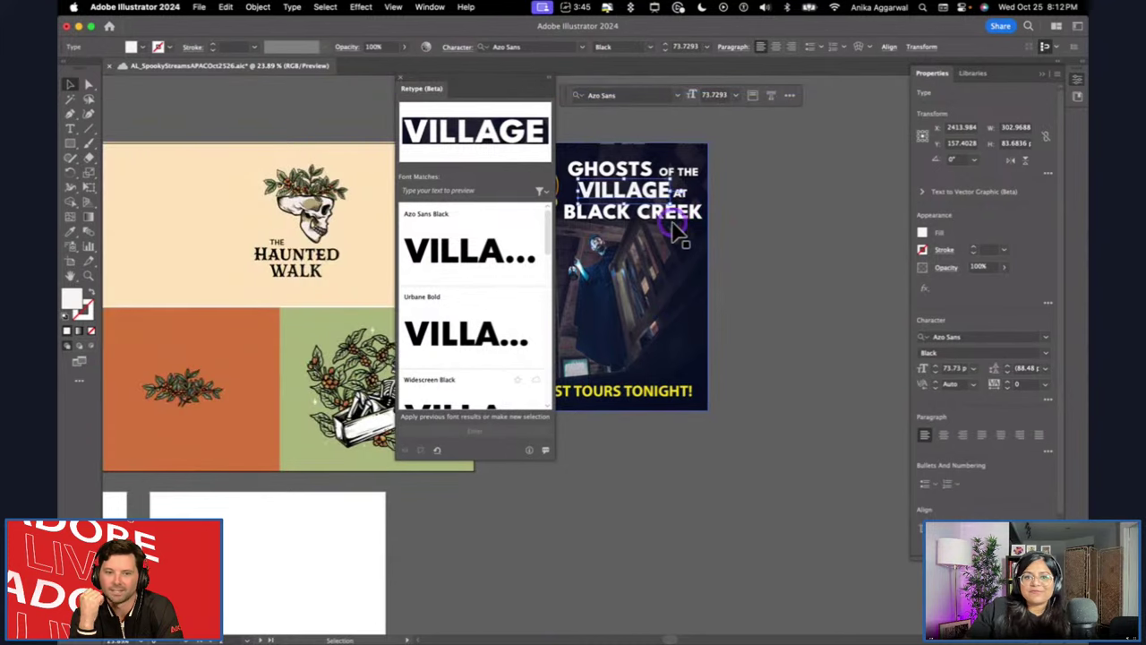
Enter the poster group again, restore the VILLAGE text's move off the poster, and shift the poster image slightly within the group.
click(779, 223)
key(super+z)
click(736, 208)
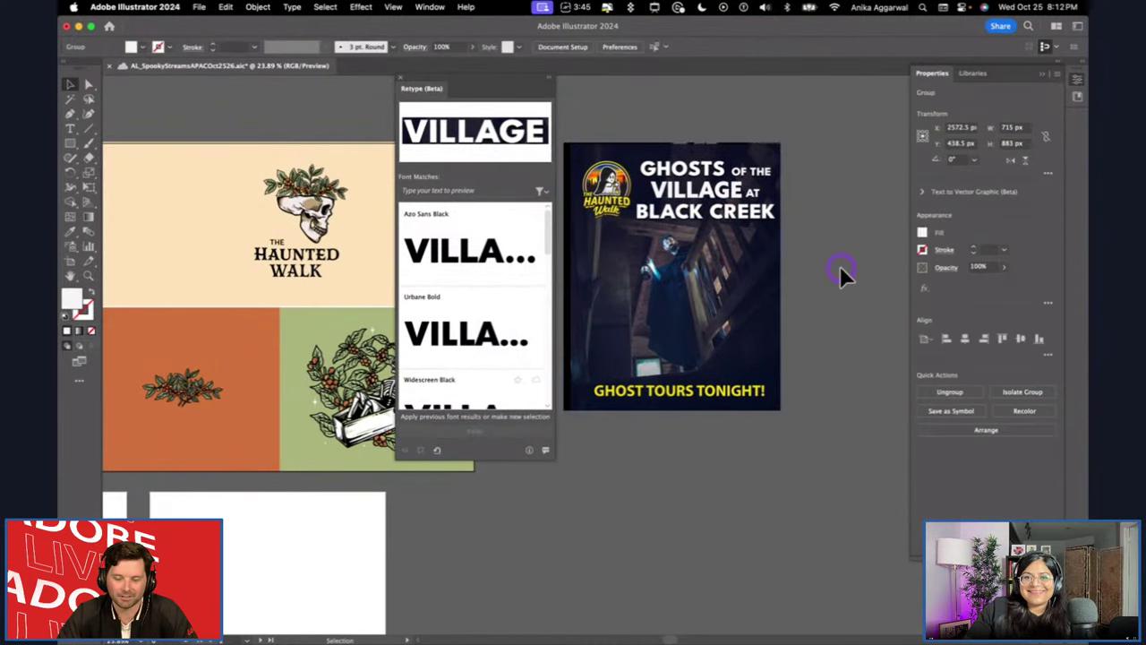
double_click(685, 190)
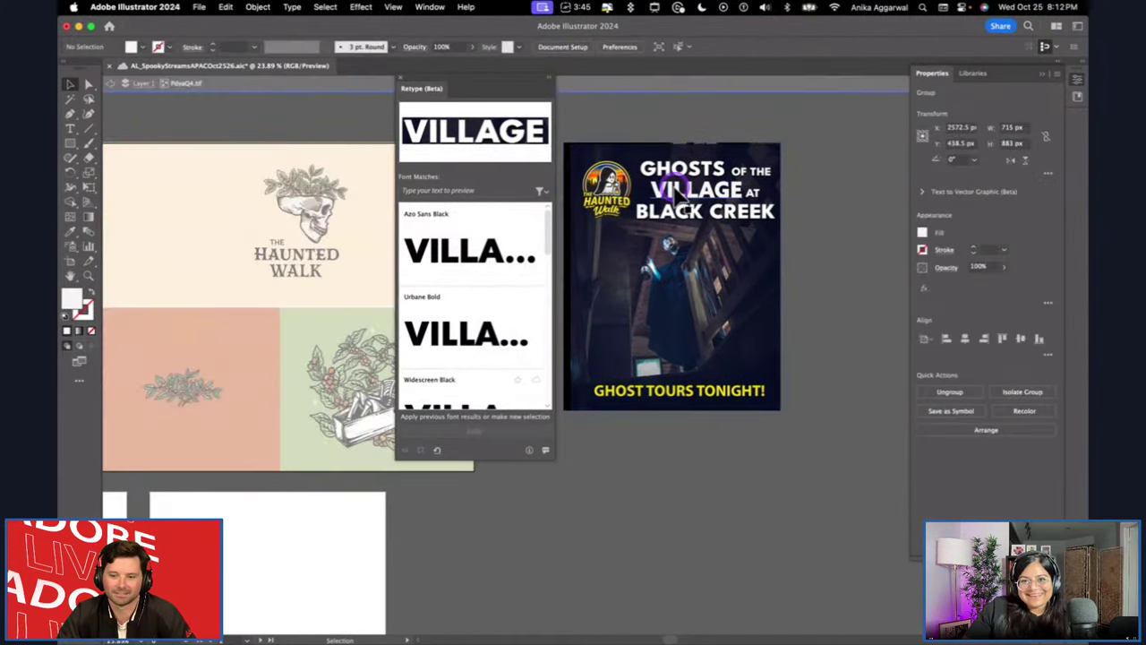
key(super+shift+z)
mouse_move(723, 170)
mouse_down()
mouse_move(760, 180)
mouse_move(729, 175)
mouse_up()
key(Escape)
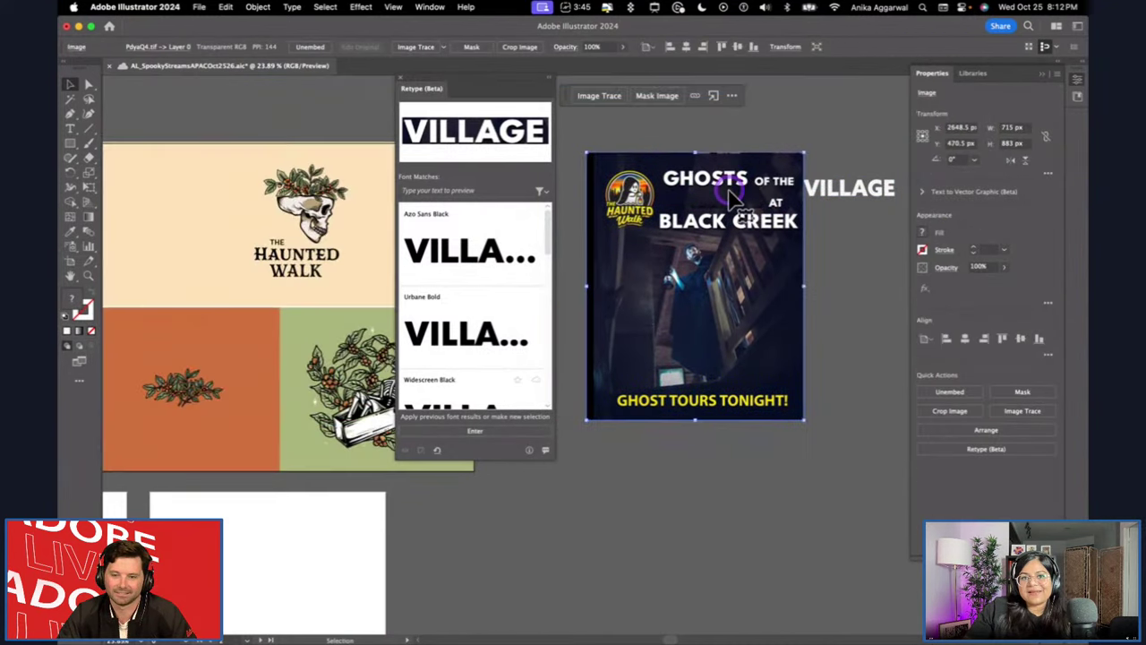
Shift the Retype panel clear of the poster and reposition the grouped poster and VILLAGE text closer to the board.
click(833, 131)
drag(852, 189, 448, 116)
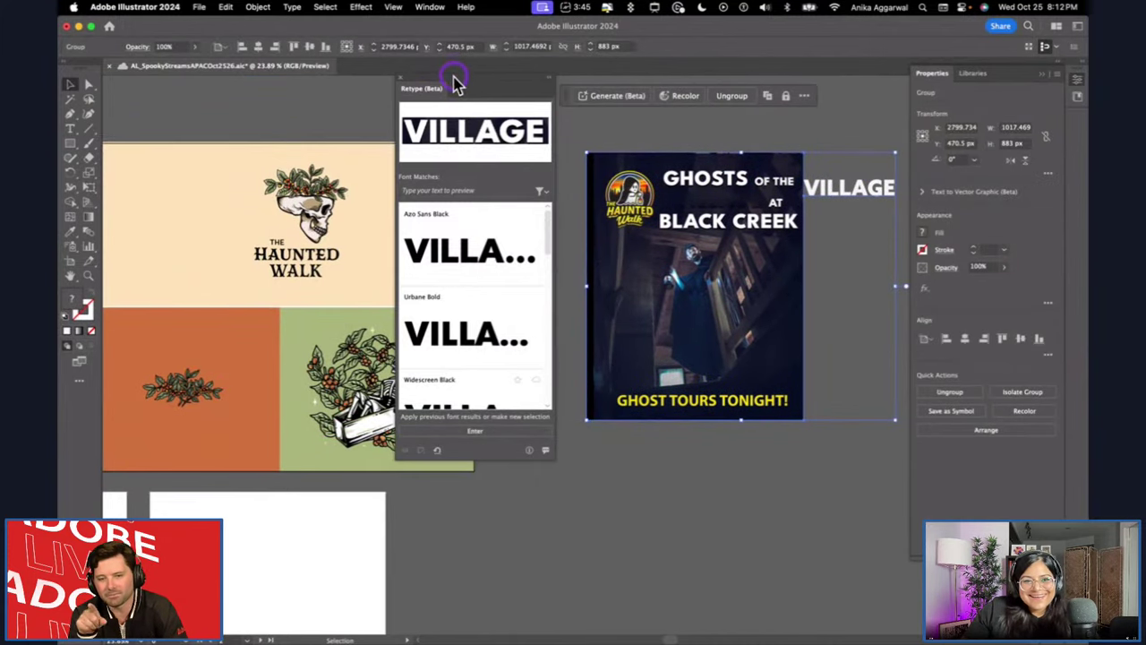
drag(454, 83, 430, 82)
click(808, 127)
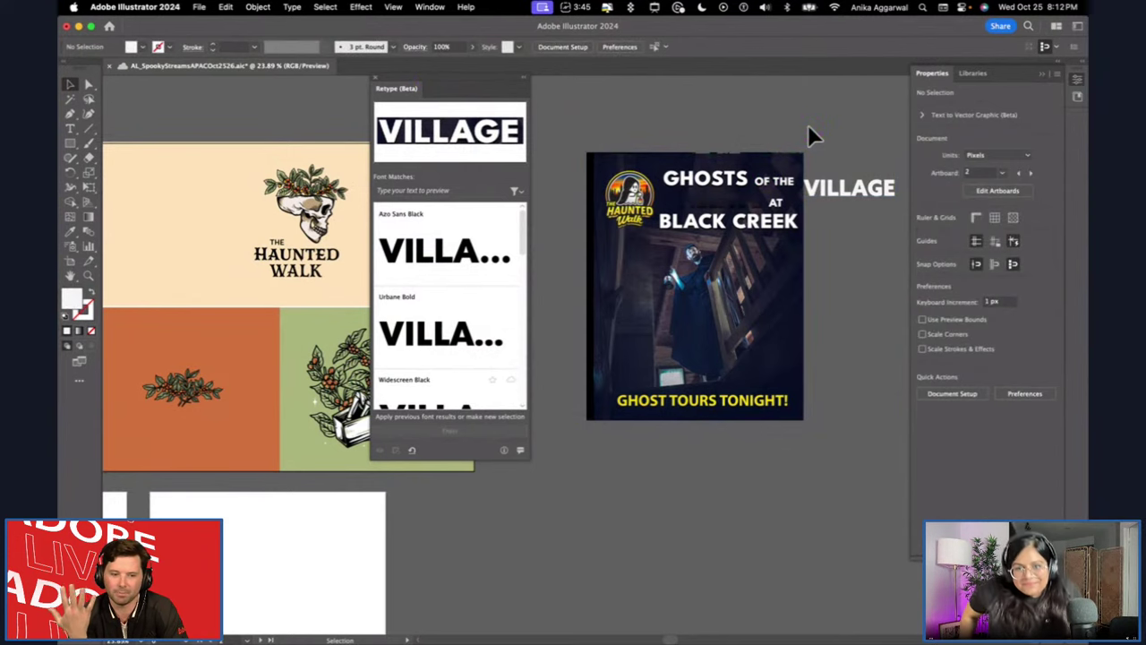
click(850, 192)
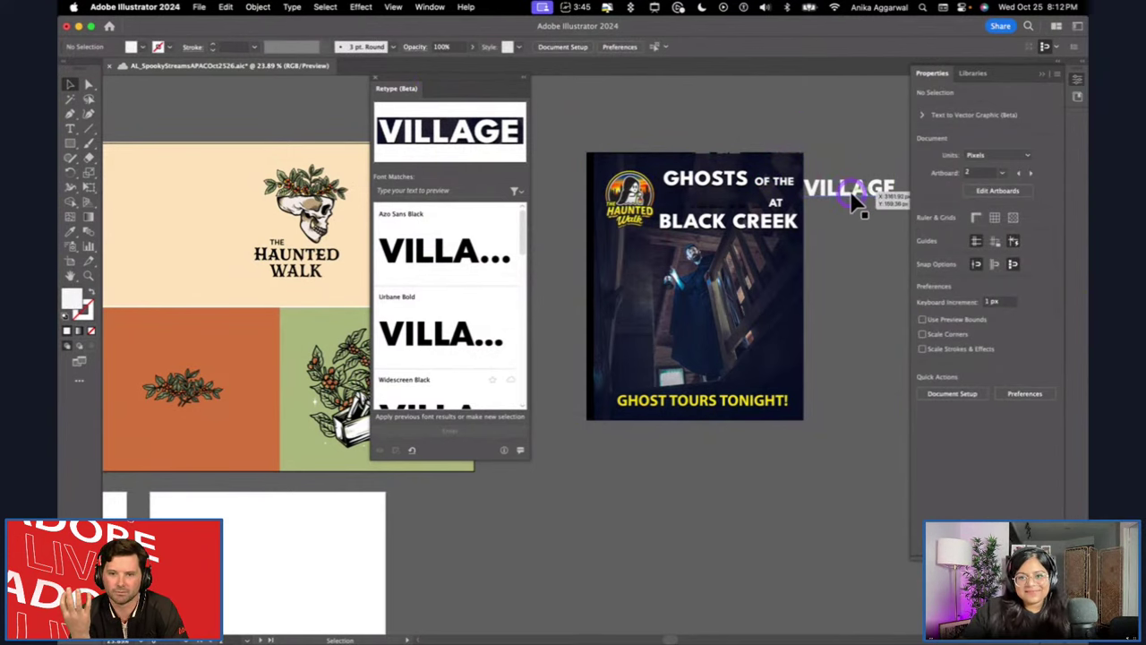
click(827, 195)
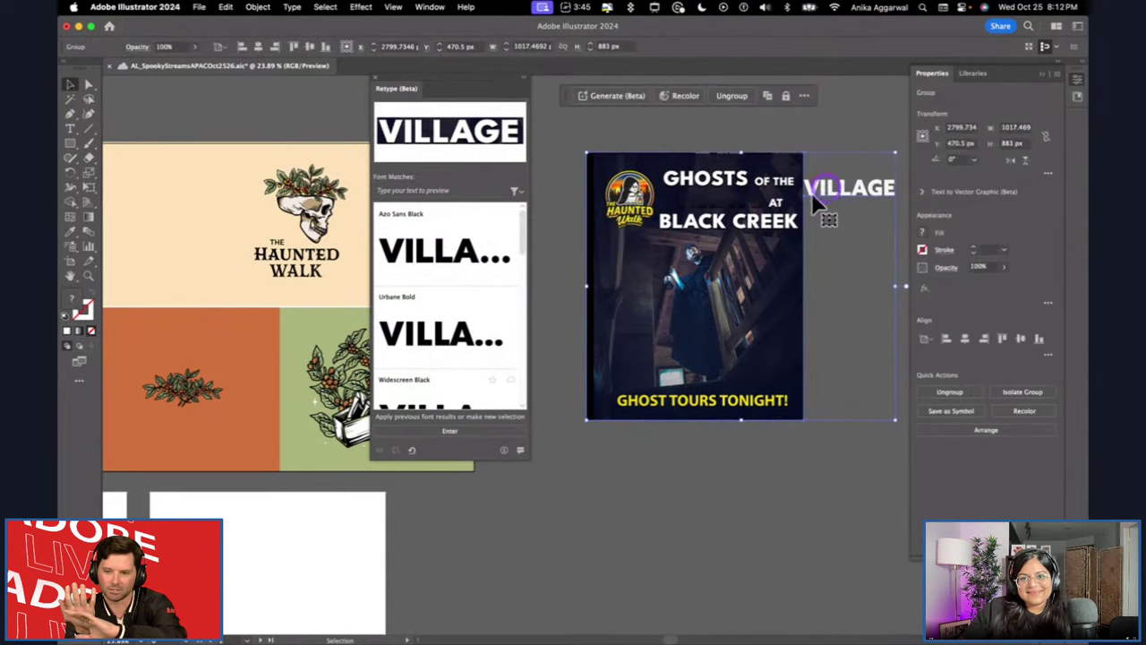
drag(666, 186, 638, 161)
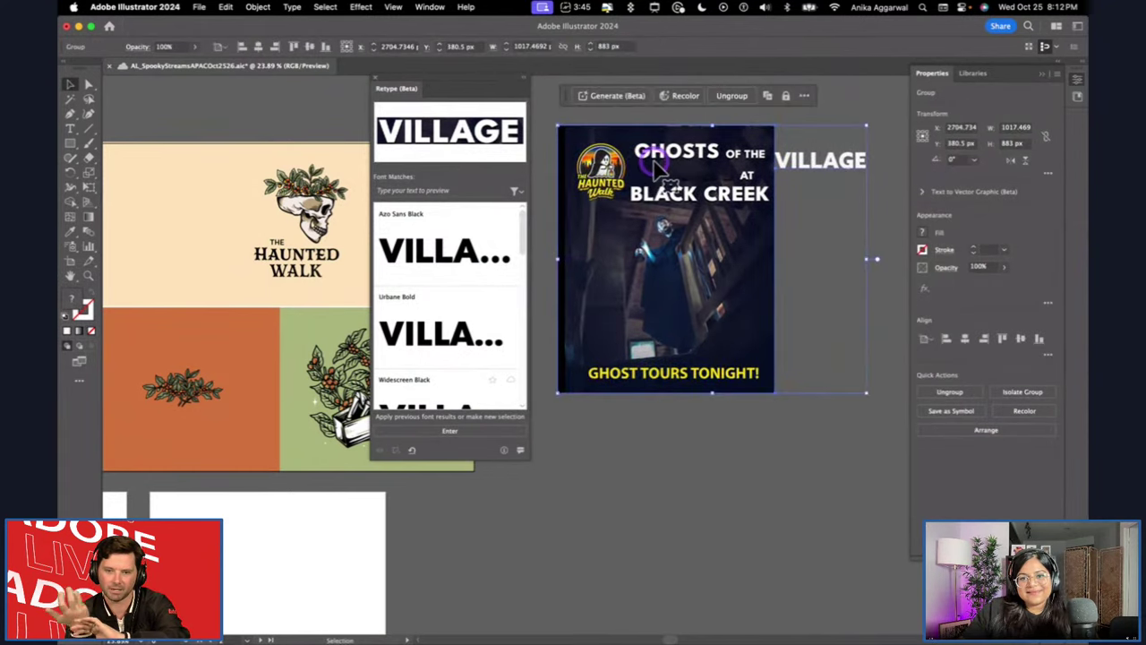
Ungroup the poster and its live text, and place the VILLAGE text below the poster.
click(731, 95)
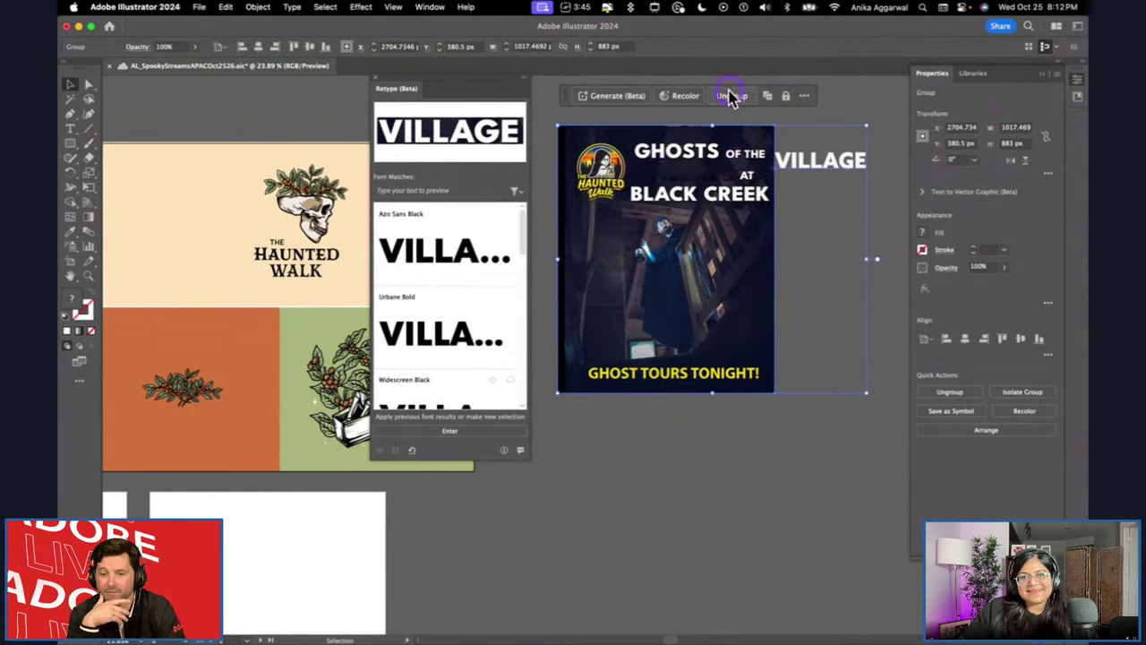
click(822, 111)
drag(828, 166, 625, 443)
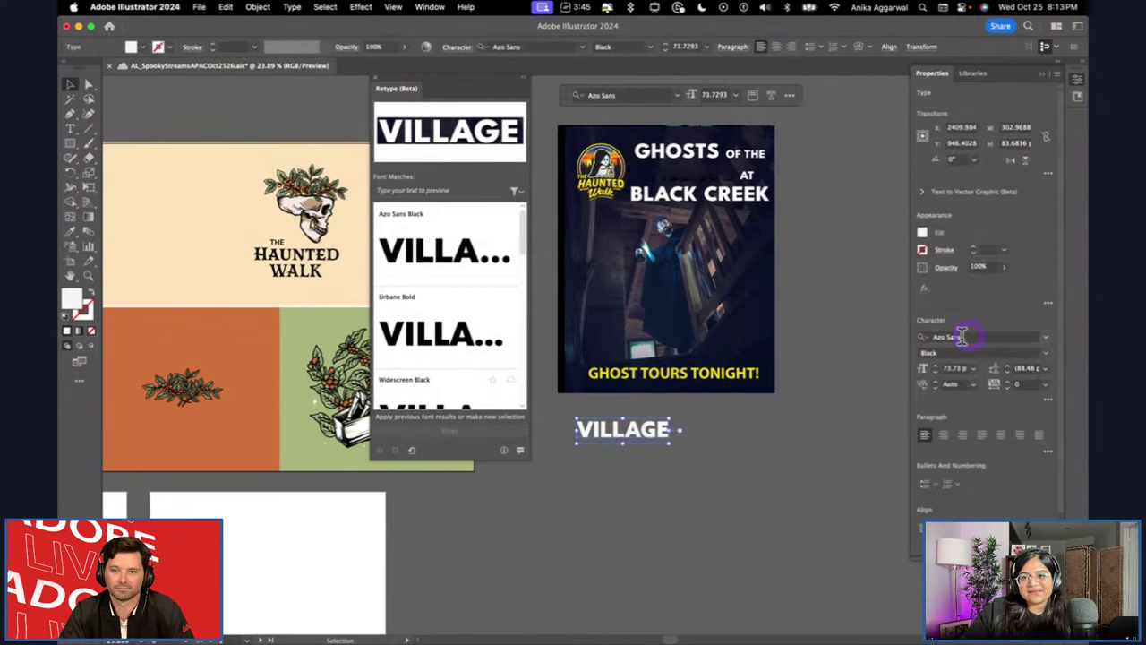
Shift the ungrouped poster image slightly away from the Retype panel and clear the selection.
click(676, 244)
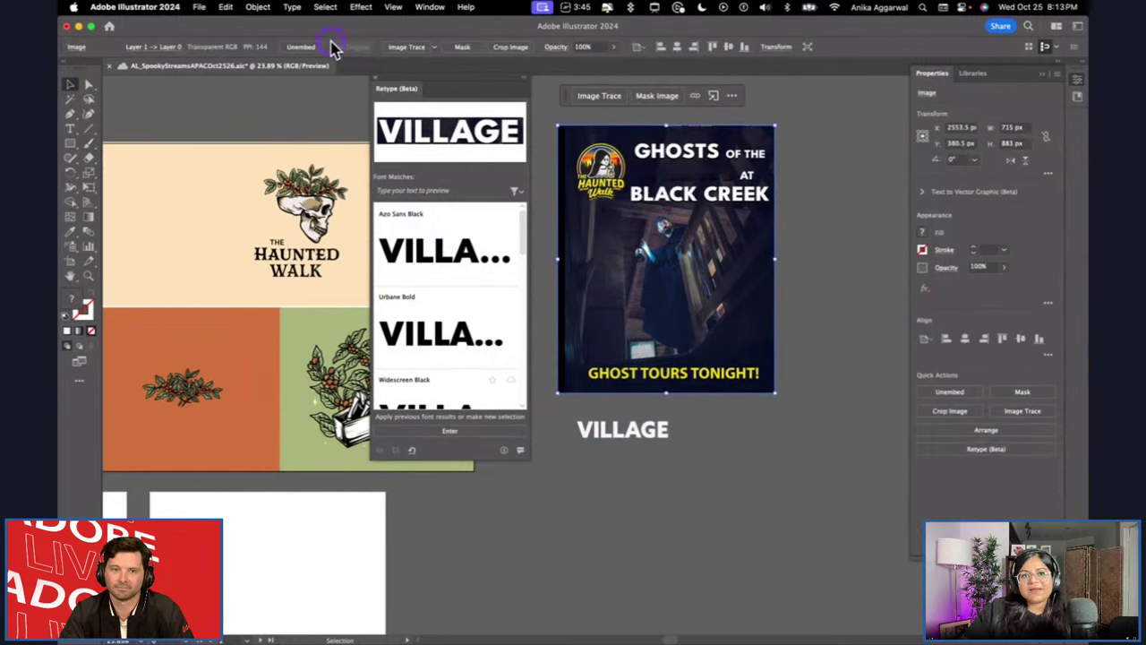
click(782, 247)
click(724, 248)
drag(713, 261, 733, 260)
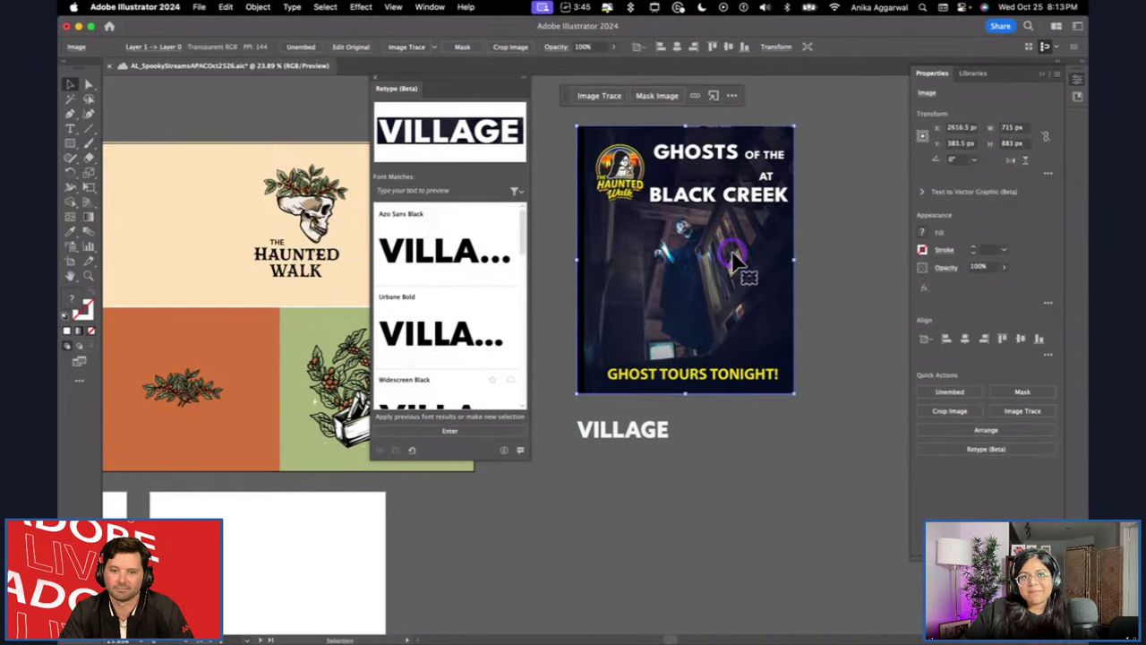
click(850, 248)
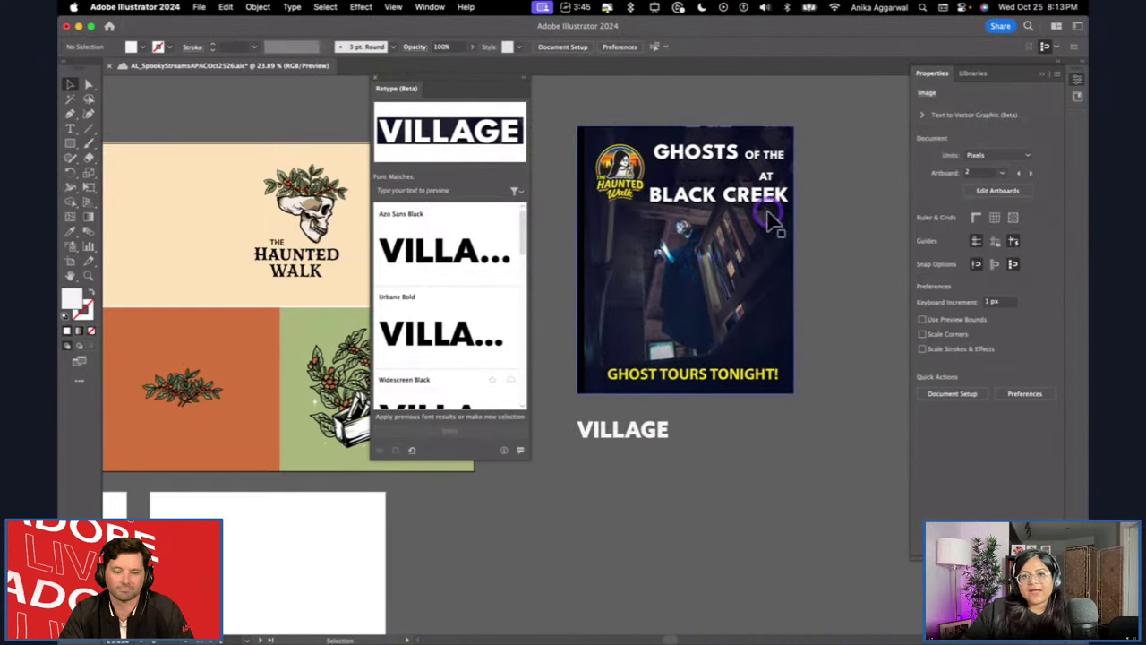
Run Retype on the poster image, convert the word GHOSTS to live text in Sonar Sans Black, and exit Retype.
click(697, 154)
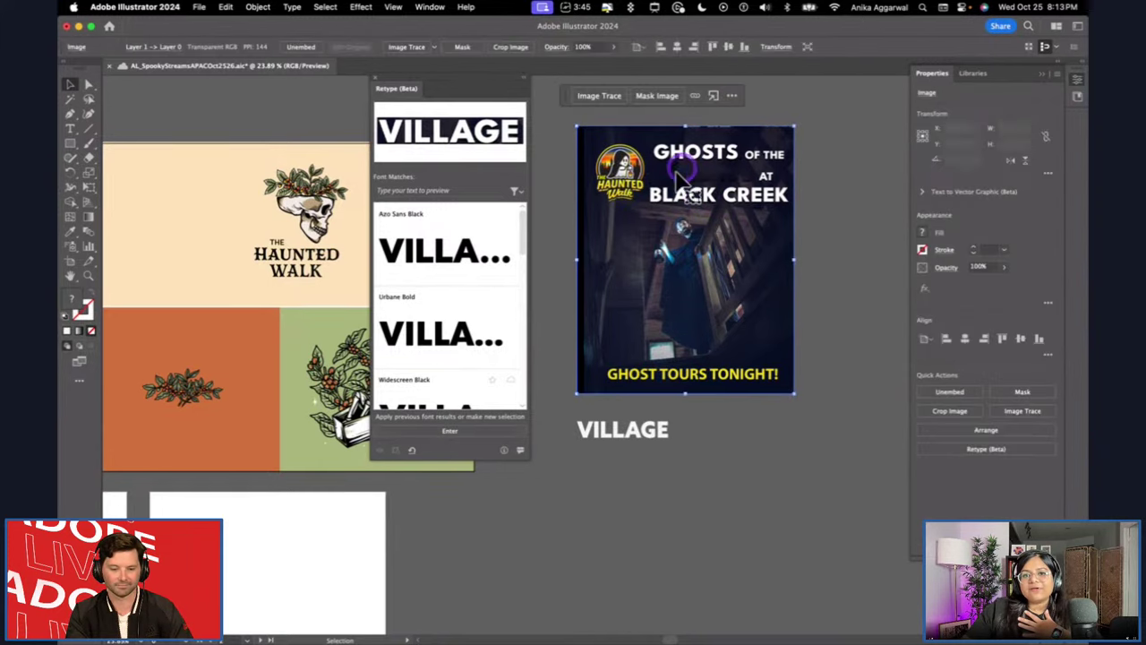
click(465, 431)
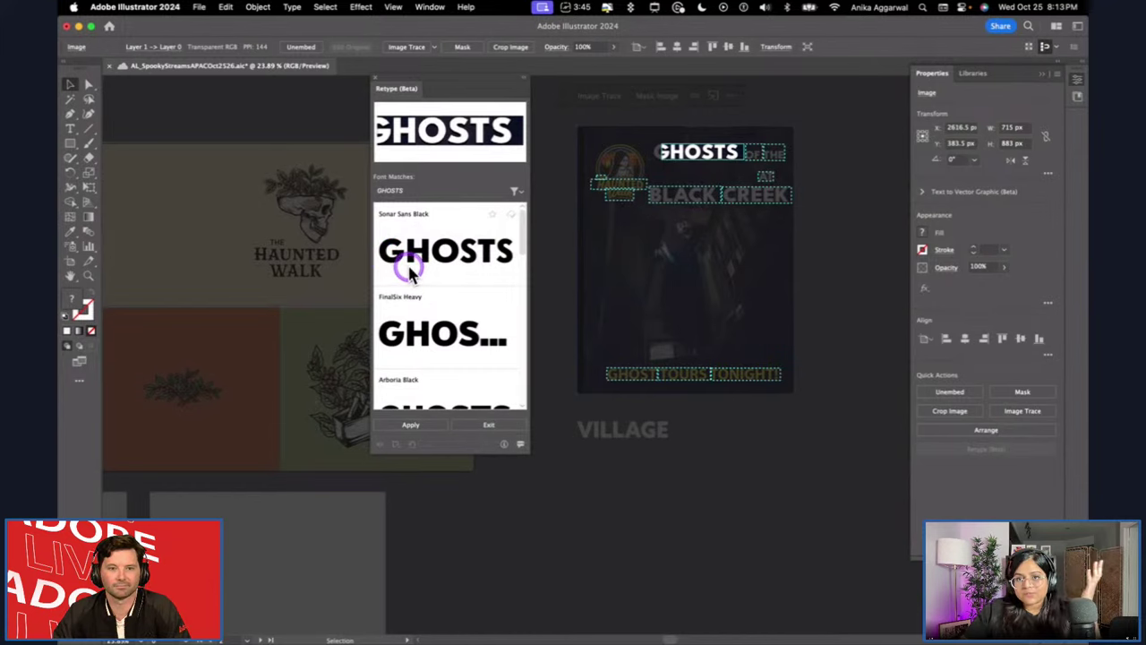
click(455, 248)
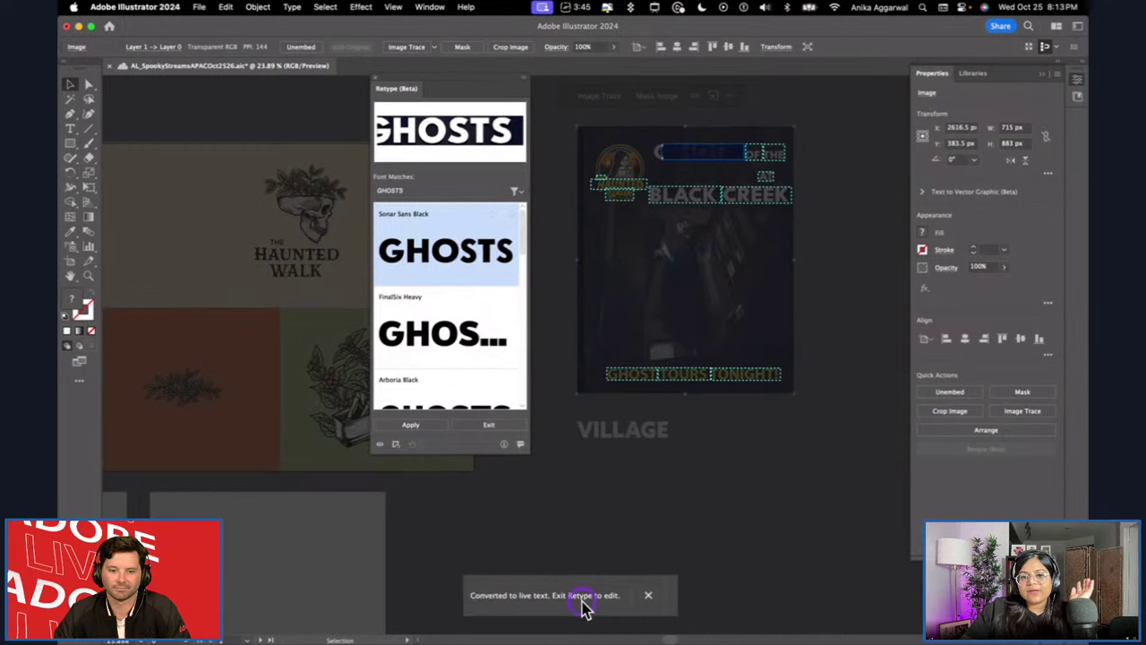
click(482, 425)
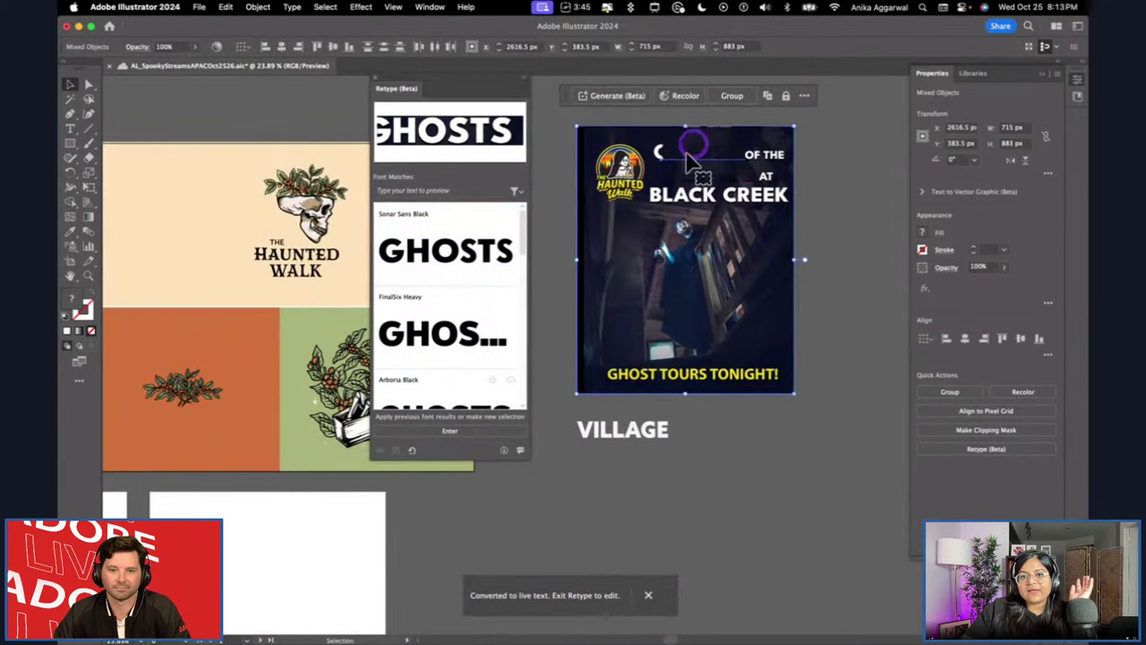
Recolor the live GHOSTS text white by sampling the blank artboard with the Eyedropper, and move the text below the poster.
drag(690, 158, 660, 152)
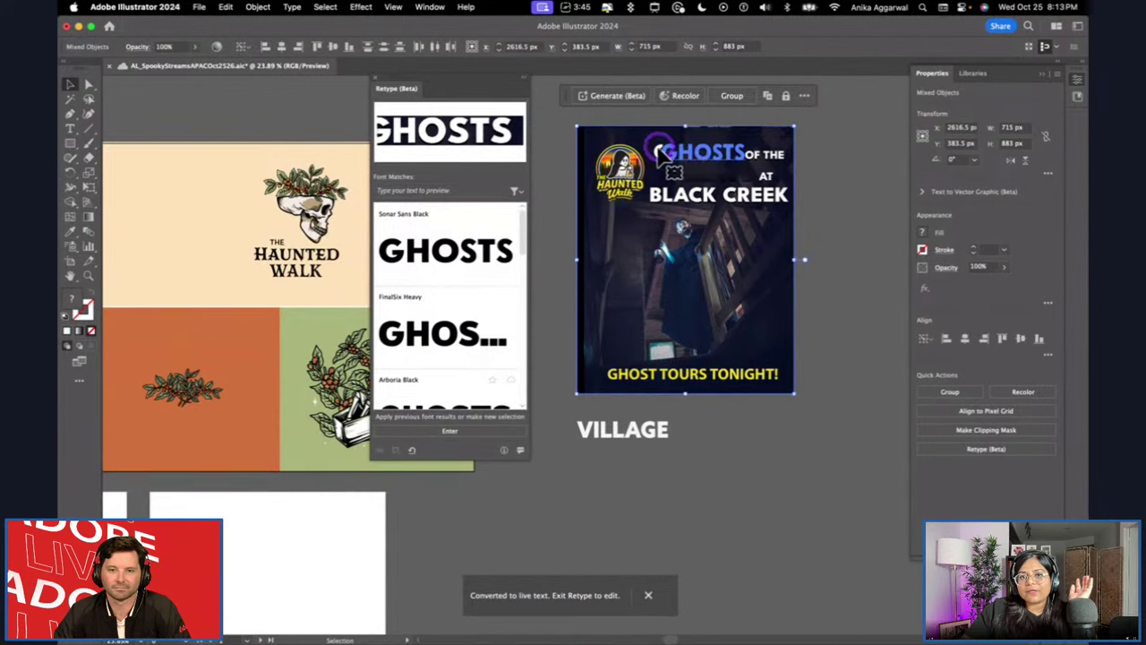
drag(663, 157, 662, 158)
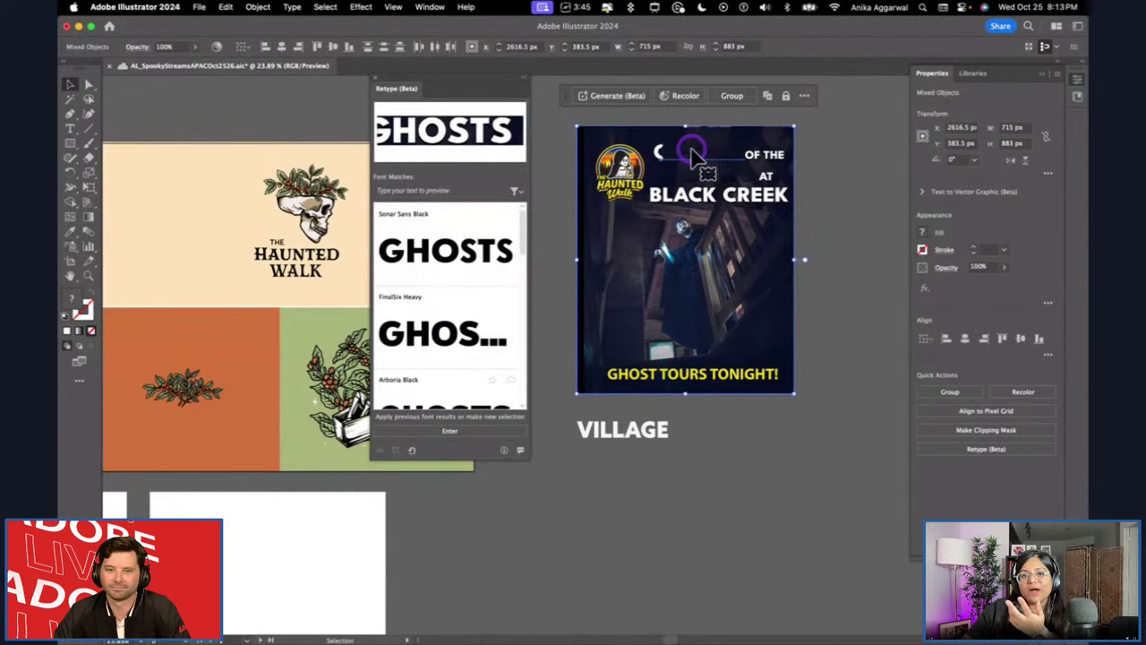
double_click(696, 152)
key(Escape)
key(i)
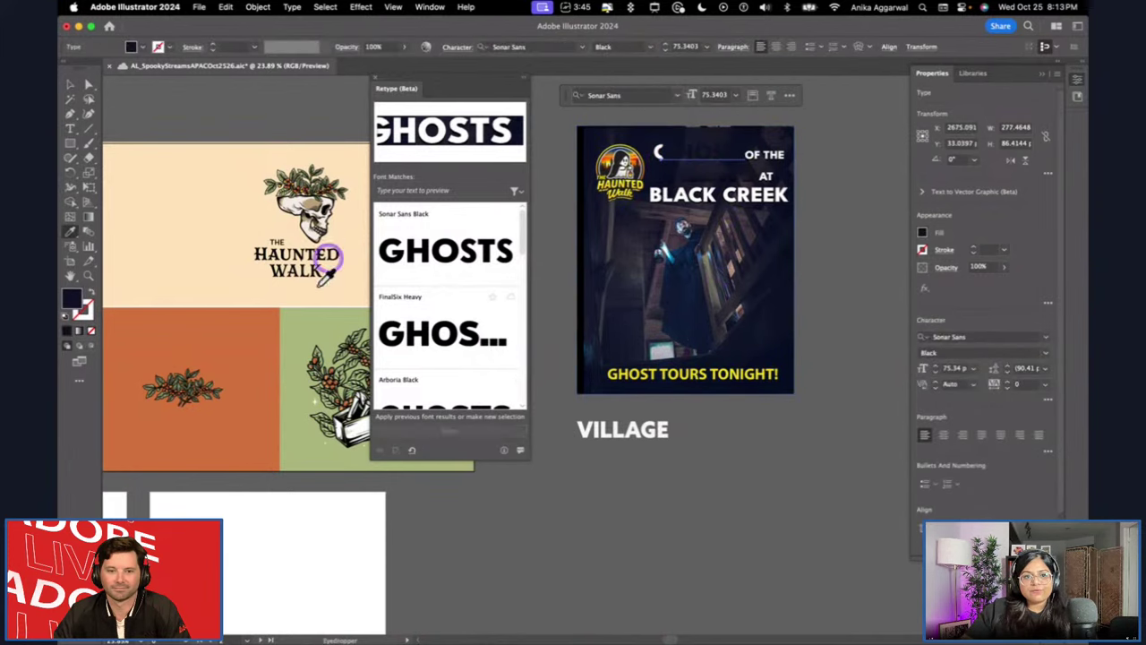
click(304, 511)
drag(698, 154, 710, 507)
click(710, 507)
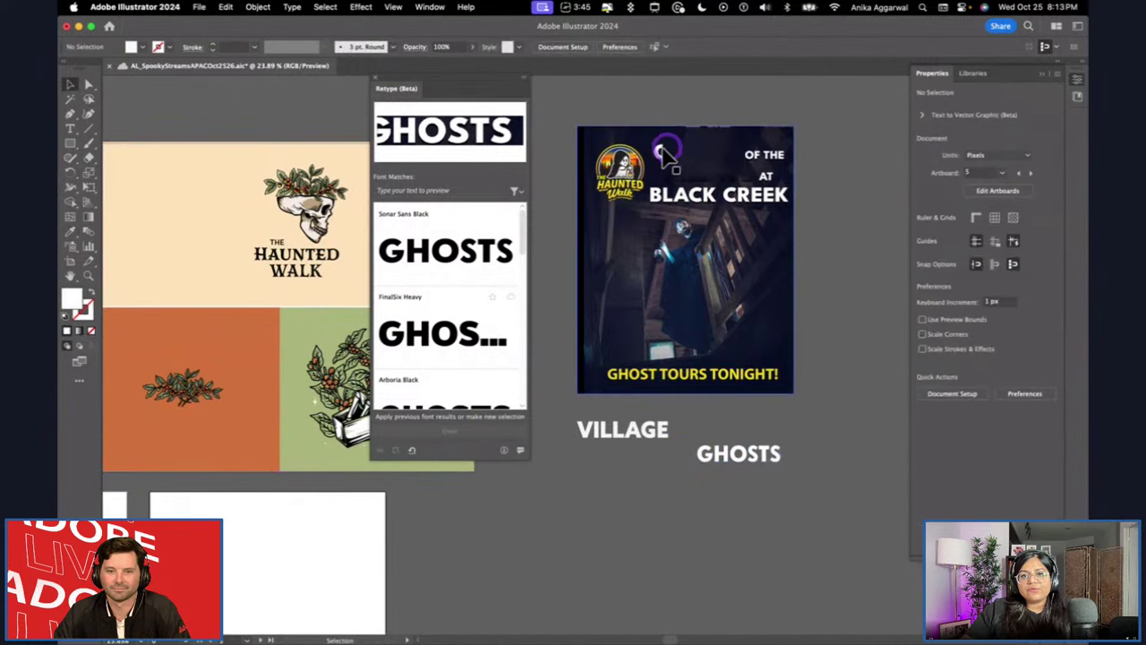
Move the Retype panel off the poster and stack the GHOSTS text directly above VILLAGE beneath the poster.
scroll(716, 152, up, 5)
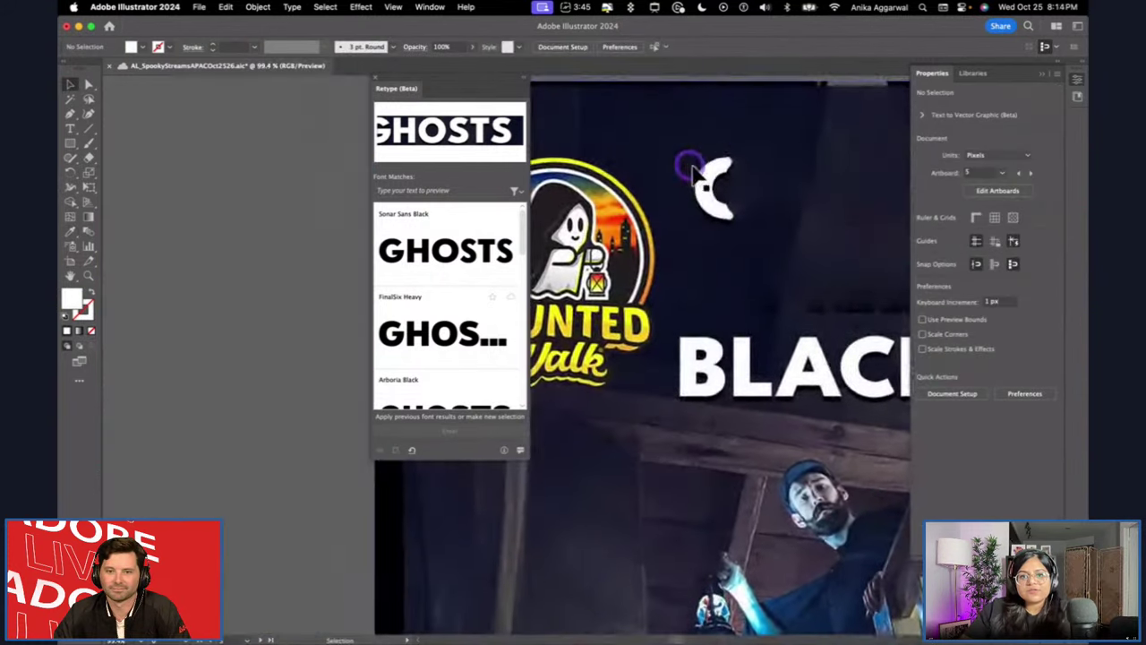
scroll(748, 197, right, 5)
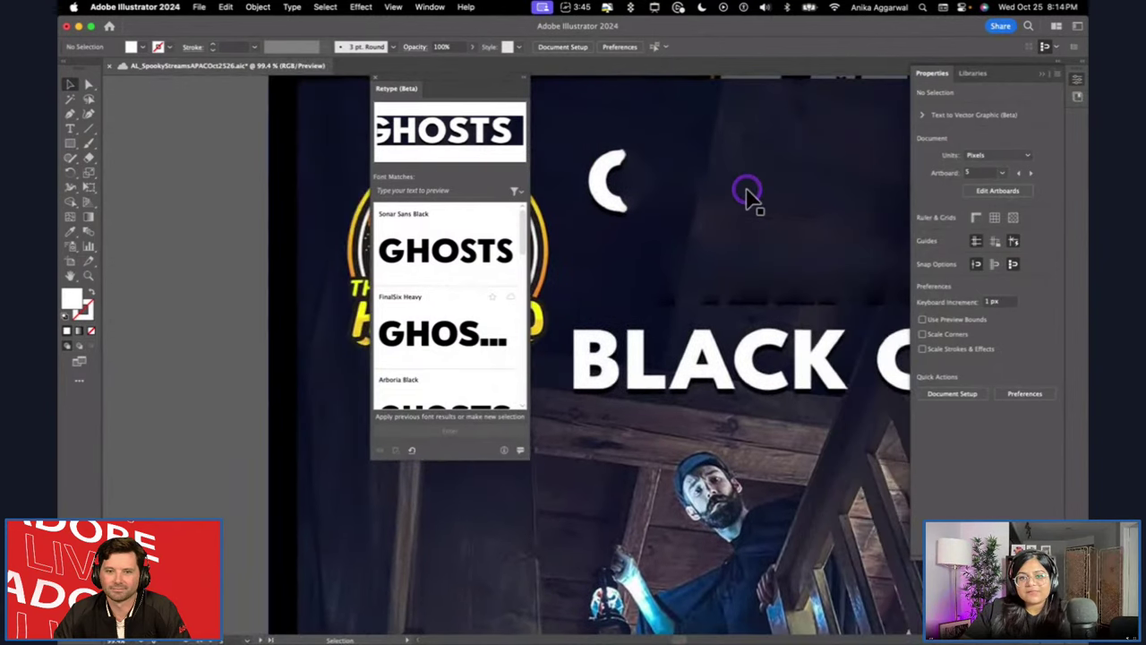
drag(401, 84, 177, 79)
scroll(716, 223, down, 5)
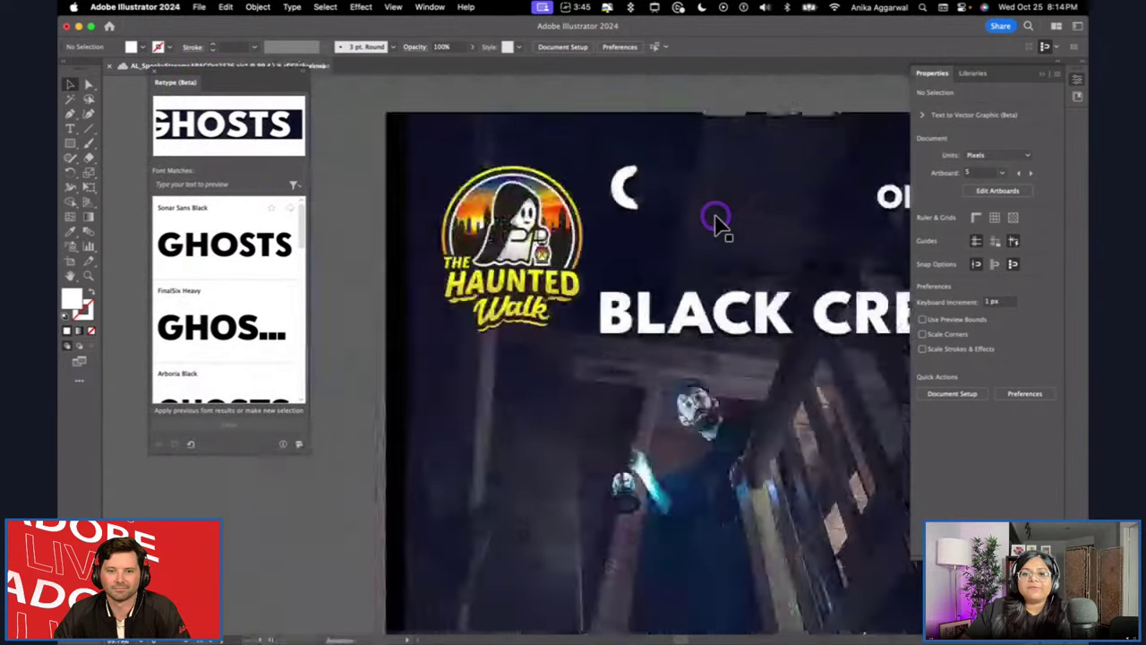
scroll(712, 474, up, 3)
scroll(712, 474, up, 3)
drag(729, 555, 662, 146)
drag(590, 568, 641, 593)
click(772, 547)
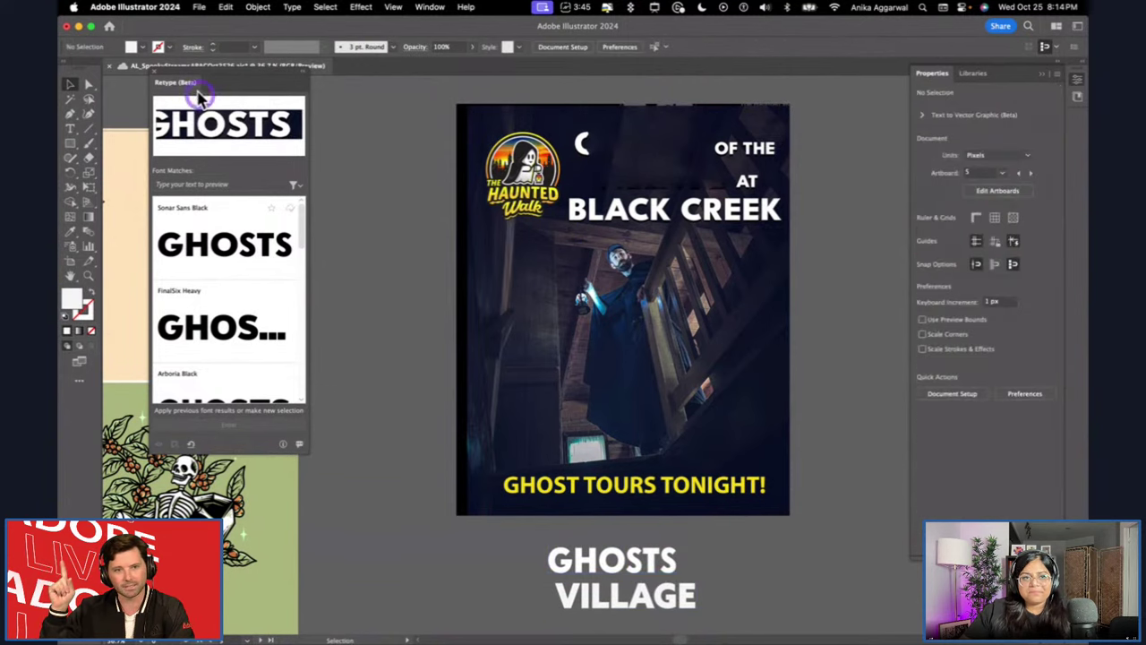
Move the Retype panel to the far side of the poster so the color-blocked board is unobstructed.
drag(199, 81, 340, 113)
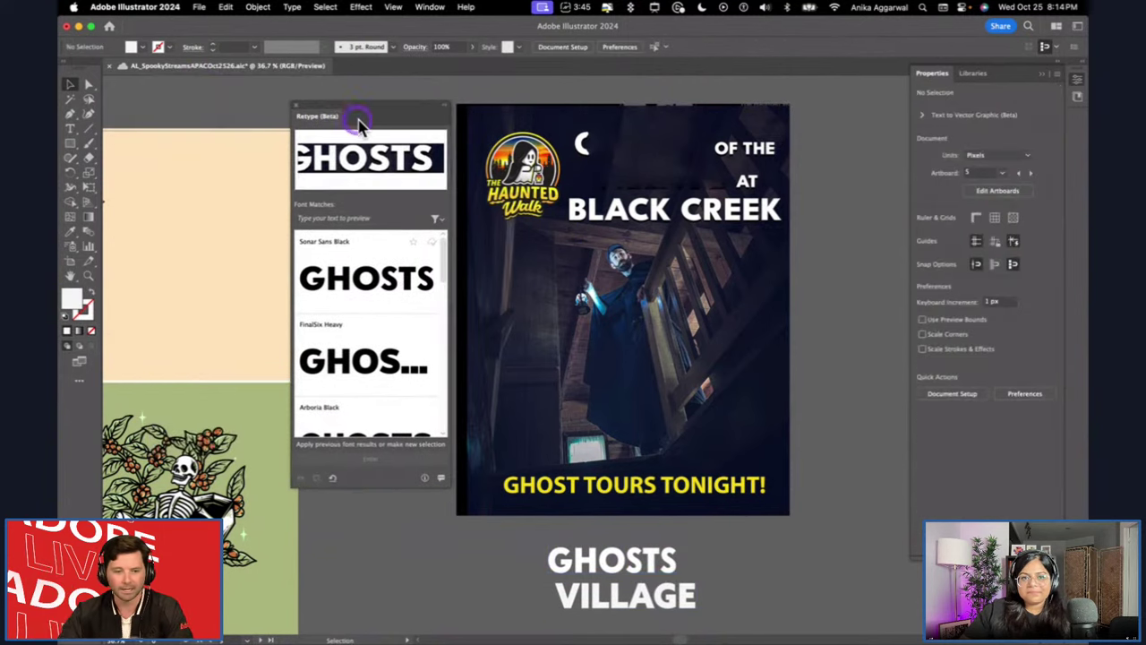
scroll(811, 211, down, 2)
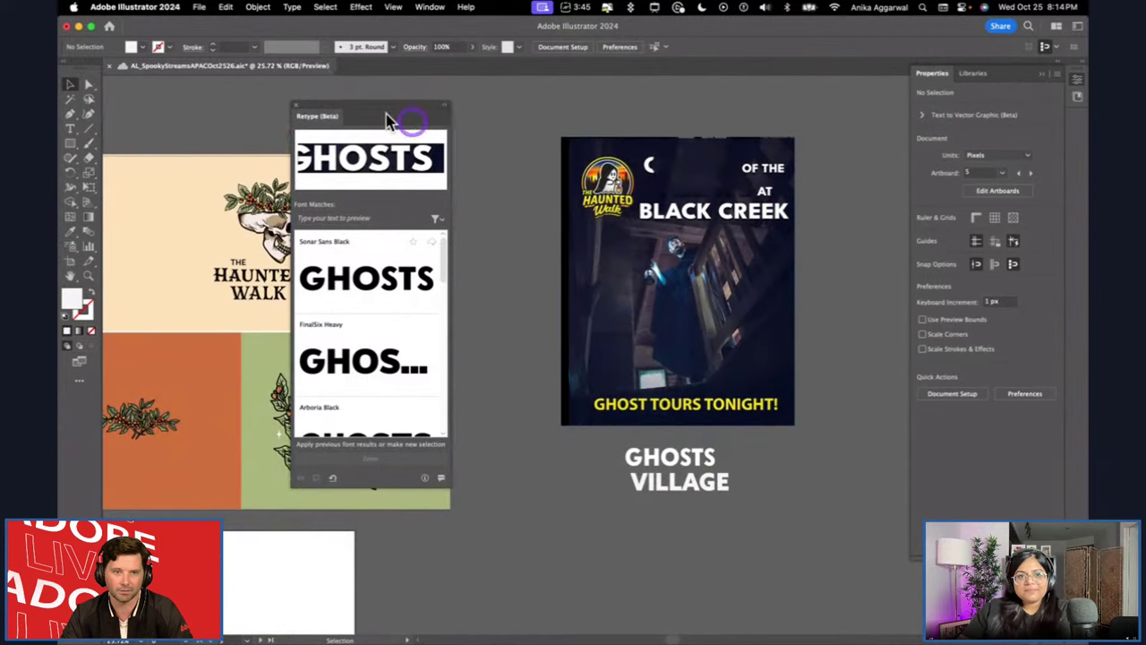
drag(340, 109, 933, 215)
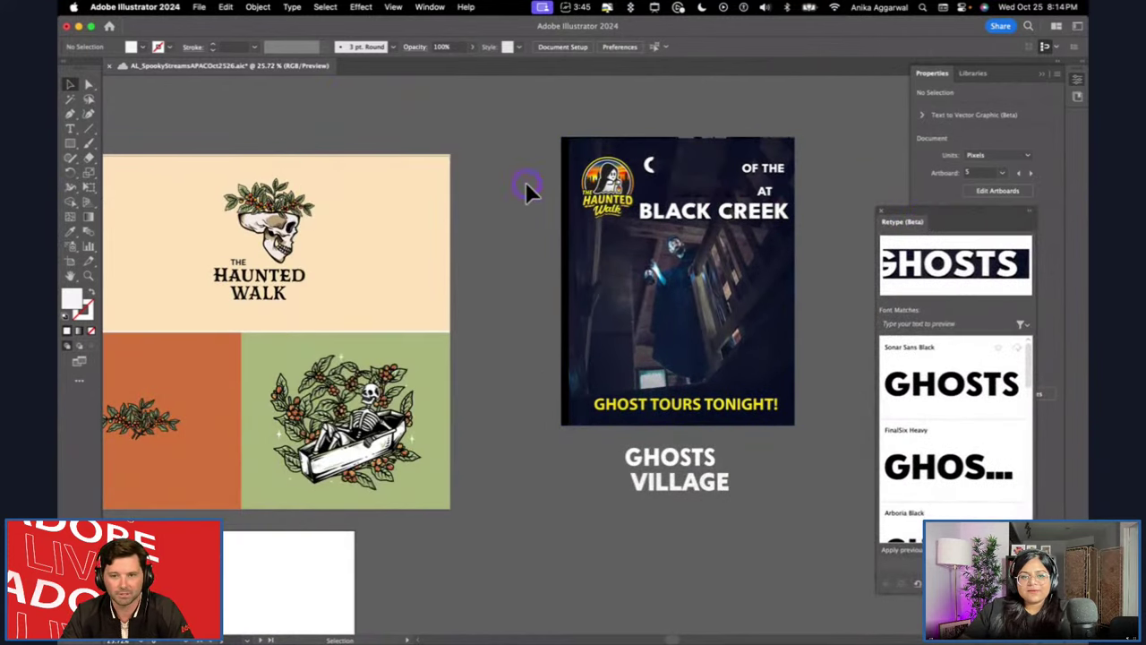
scroll(521, 215, left, 5)
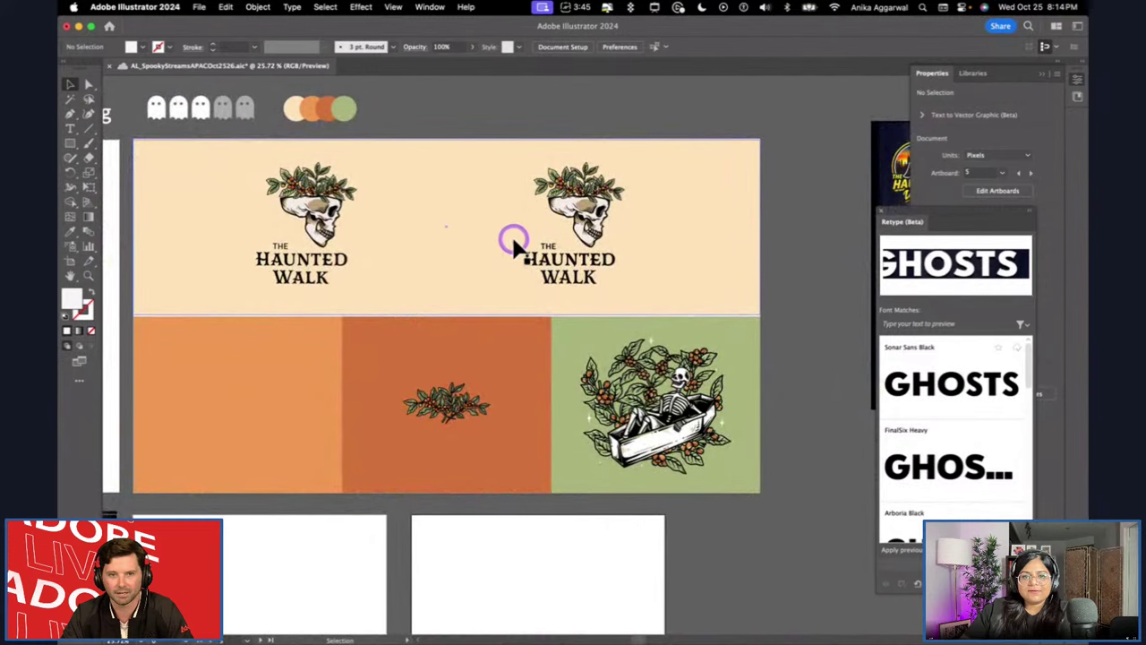
Select the second logo's lettering together with its skull artwork to examine its parts, and clear the selection.
click(612, 229)
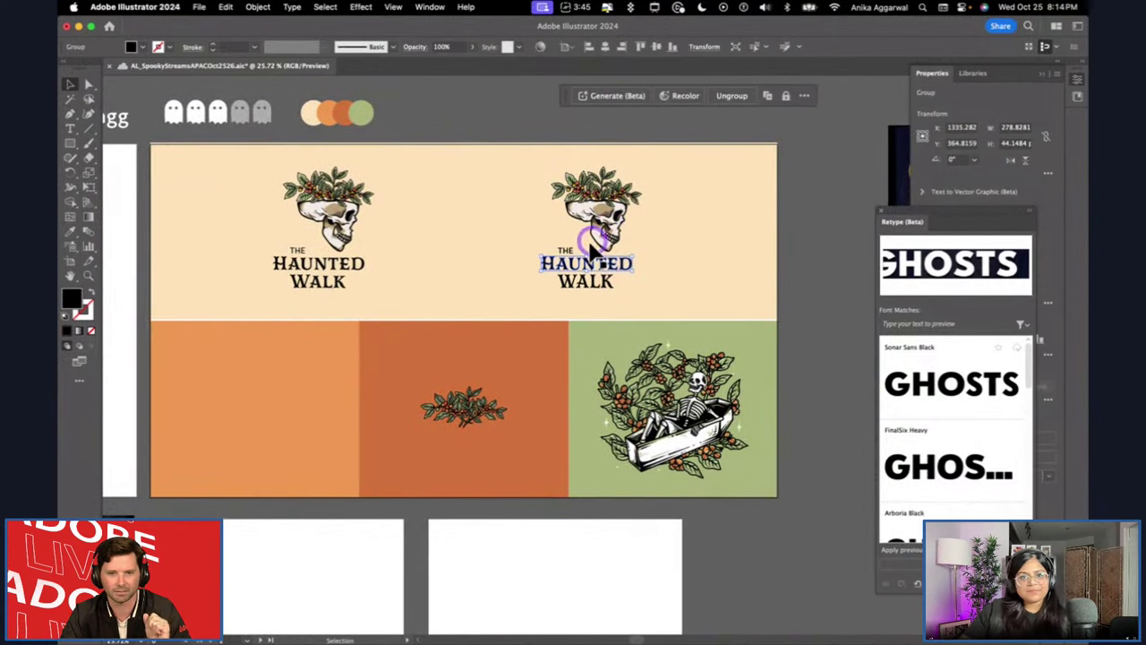
shift+click(591, 280)
shift+click(639, 184)
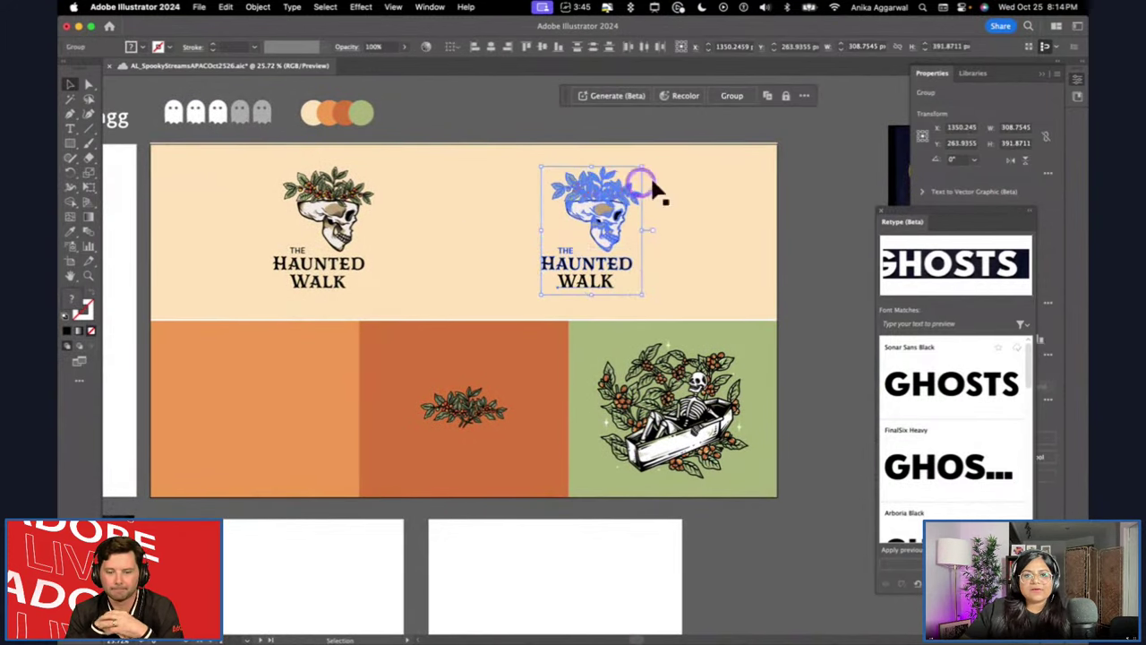
click(844, 149)
Review the properties of the second logo's WALK text and of the cream rectangle behind the logos.
click(928, 73)
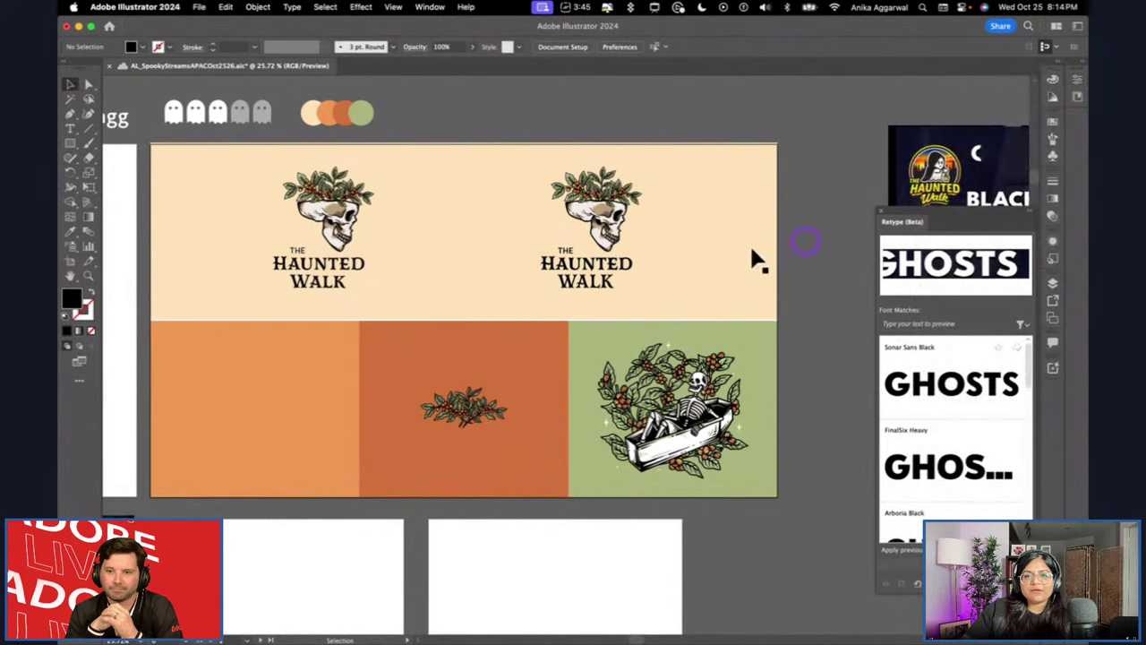
click(701, 198)
click(598, 281)
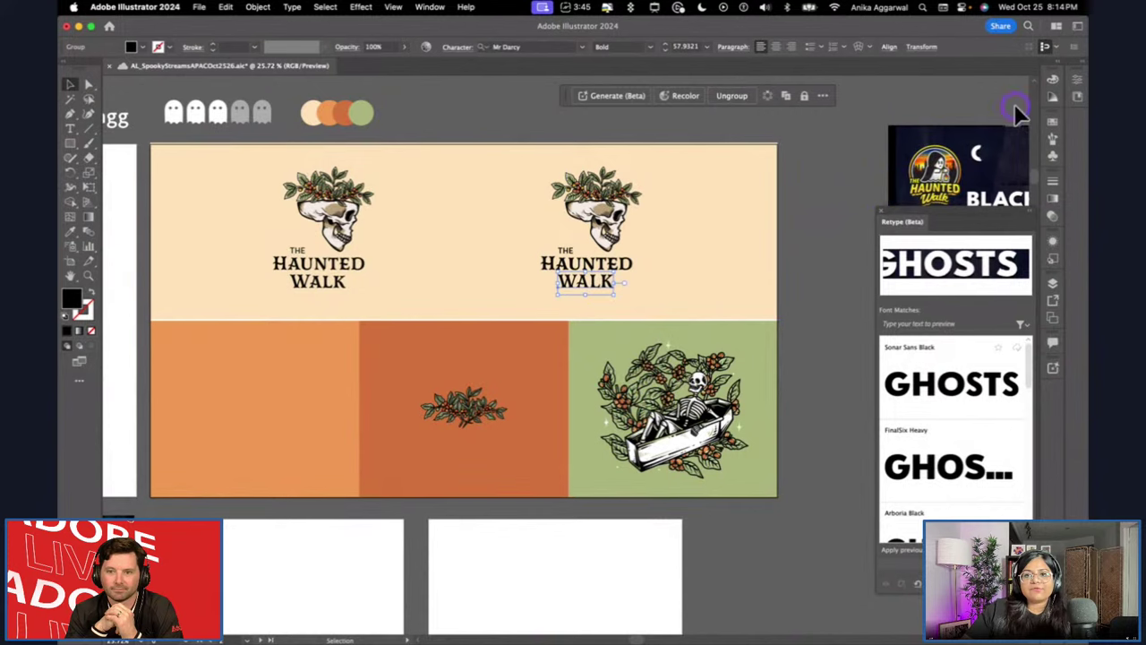
click(1077, 83)
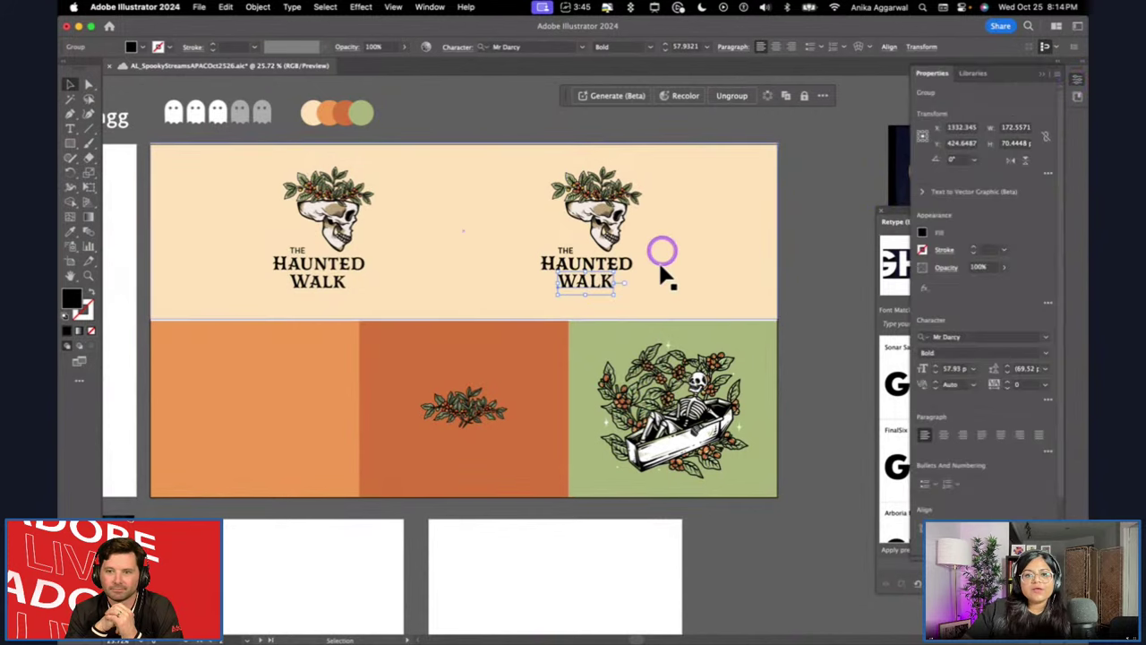
click(690, 229)
click(982, 468)
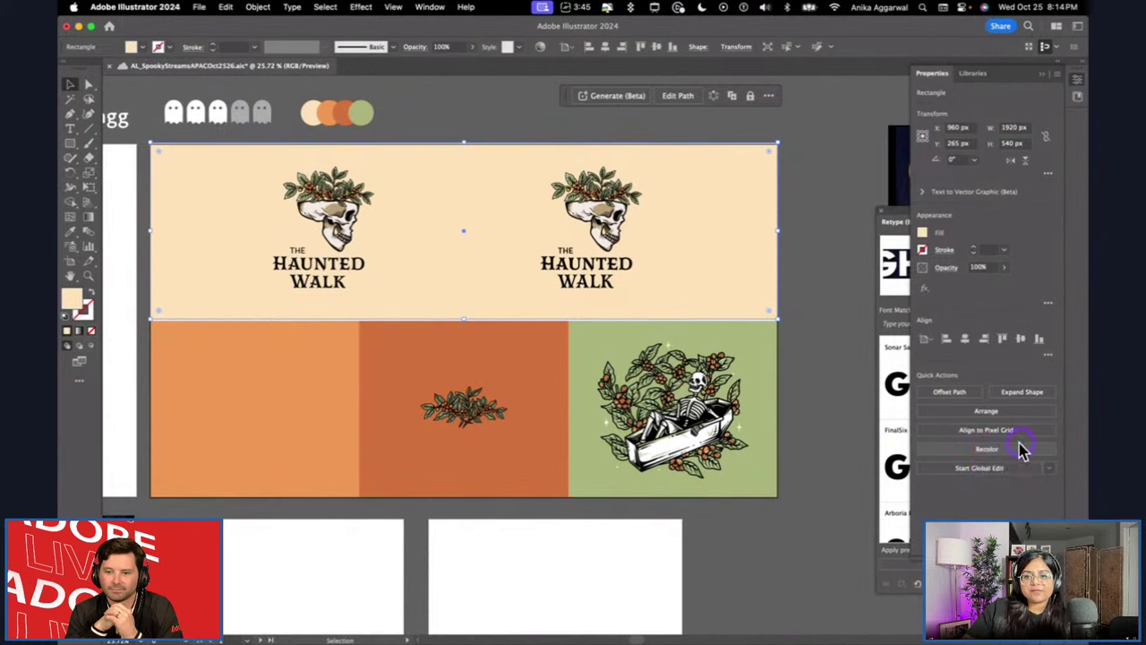
Clear the workspace by collapsing the Properties panel and closing the Retype panel, leaving nothing selected.
click(629, 267)
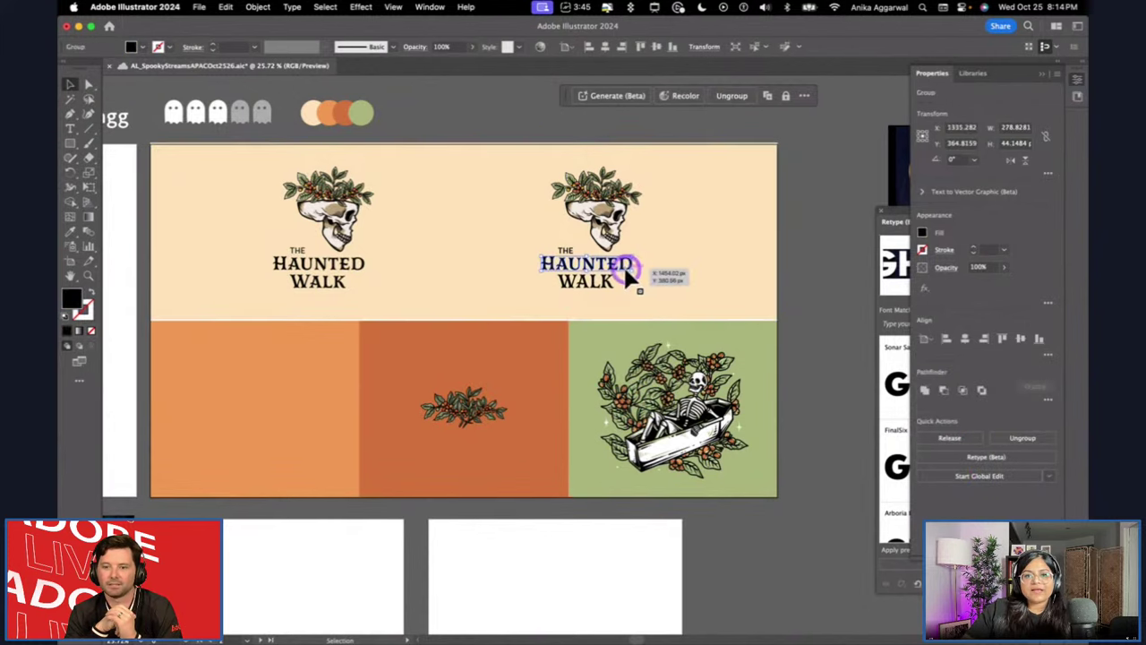
click(986, 458)
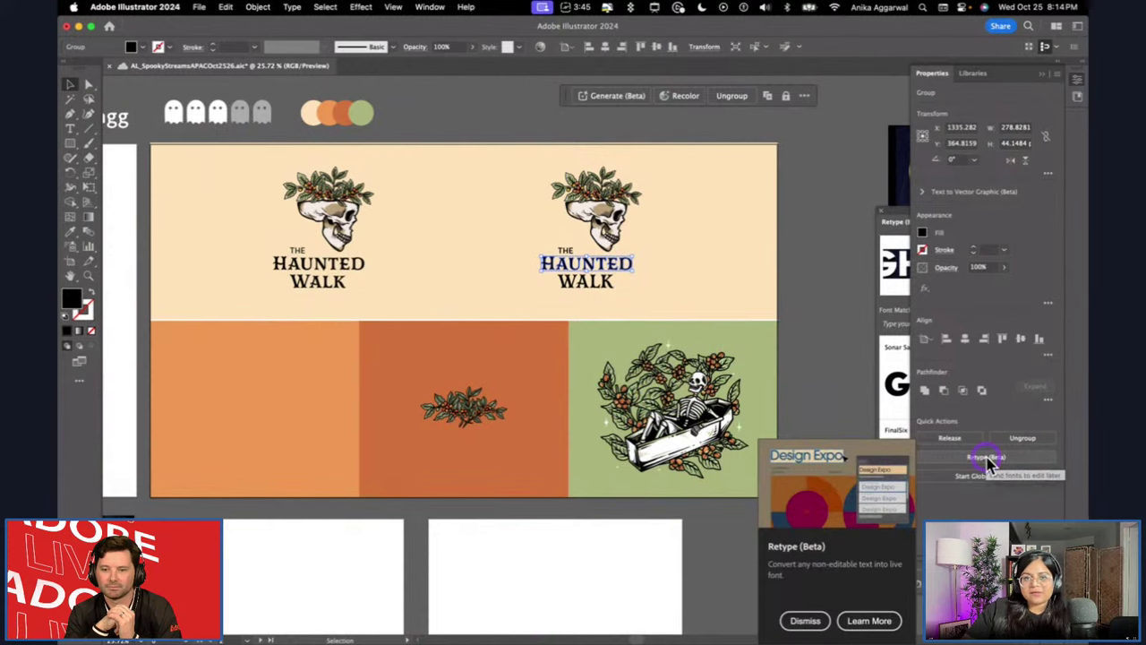
click(1039, 77)
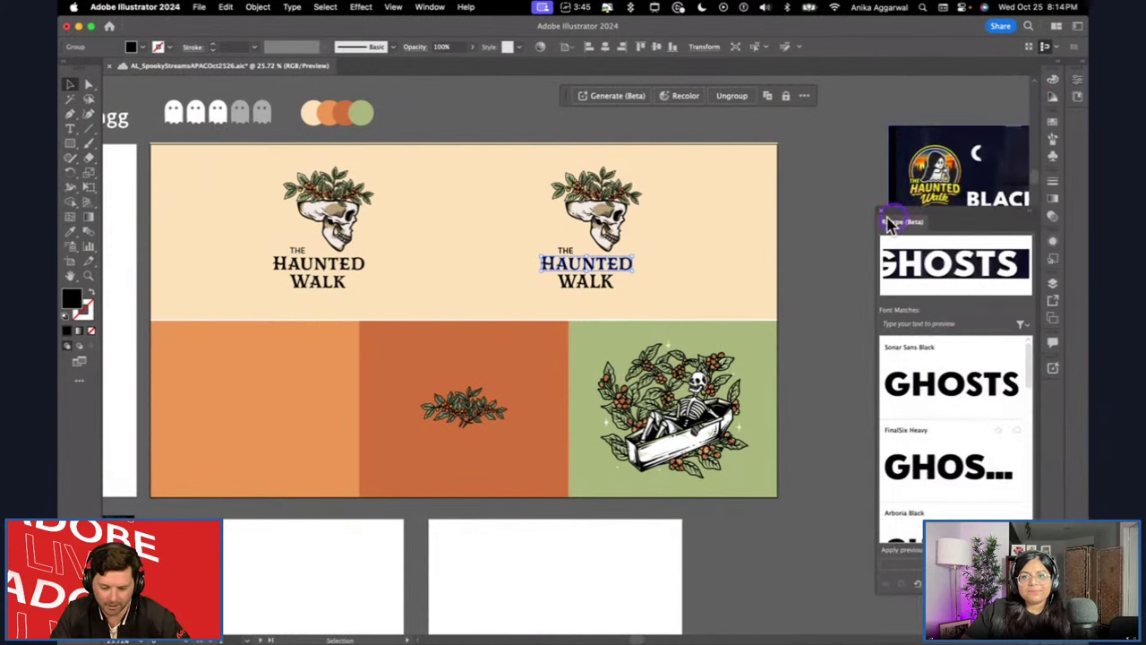
click(882, 217)
click(822, 219)
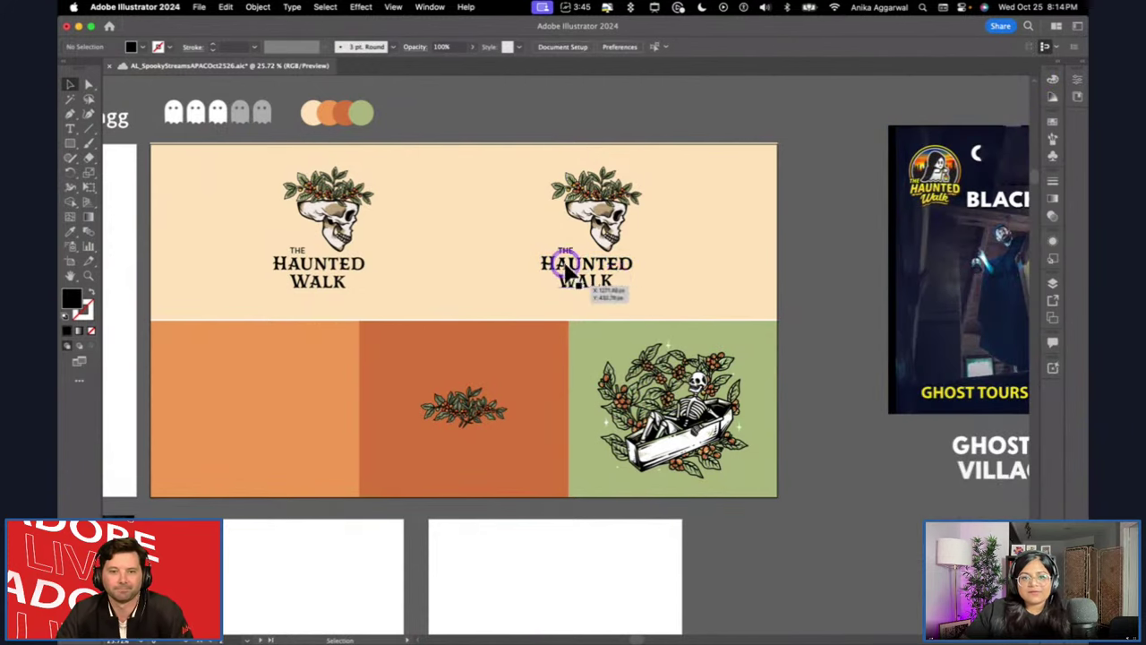
Delete the second Haunted Walk logo, both skull artwork and lettering, from the cream block.
click(598, 204)
key(Delete)
drag(565, 258, 601, 285)
key(Delete)
Move the remaining Haunted Walk logo towards the middle and centre it horizontally on the cream block.
click(340, 224)
drag(340, 224, 444, 214)
shift+click(568, 220)
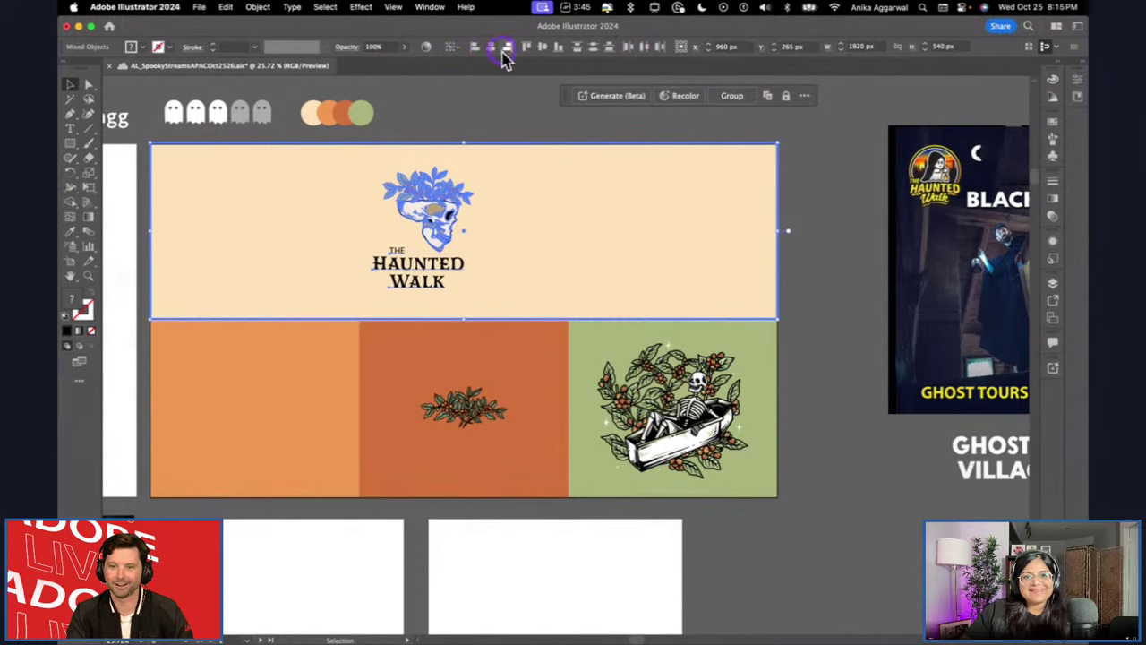
click(491, 47)
click(525, 95)
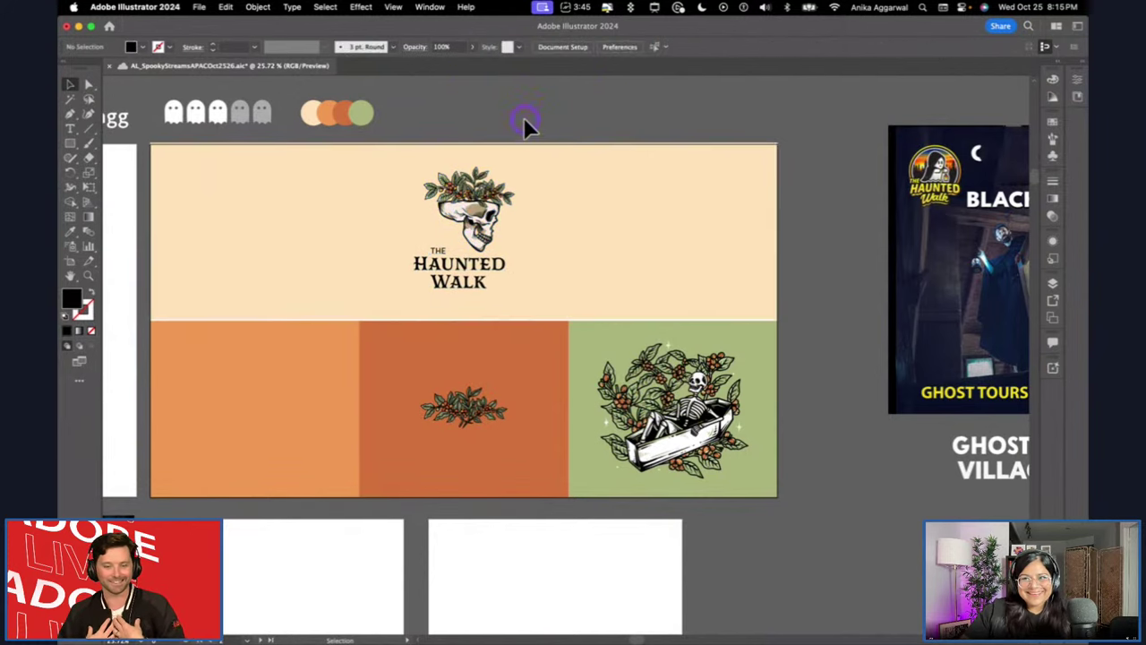
Copy the "free cocktails" text from the illustration artboard onto the light orange block.
scroll(486, 325, left, 10)
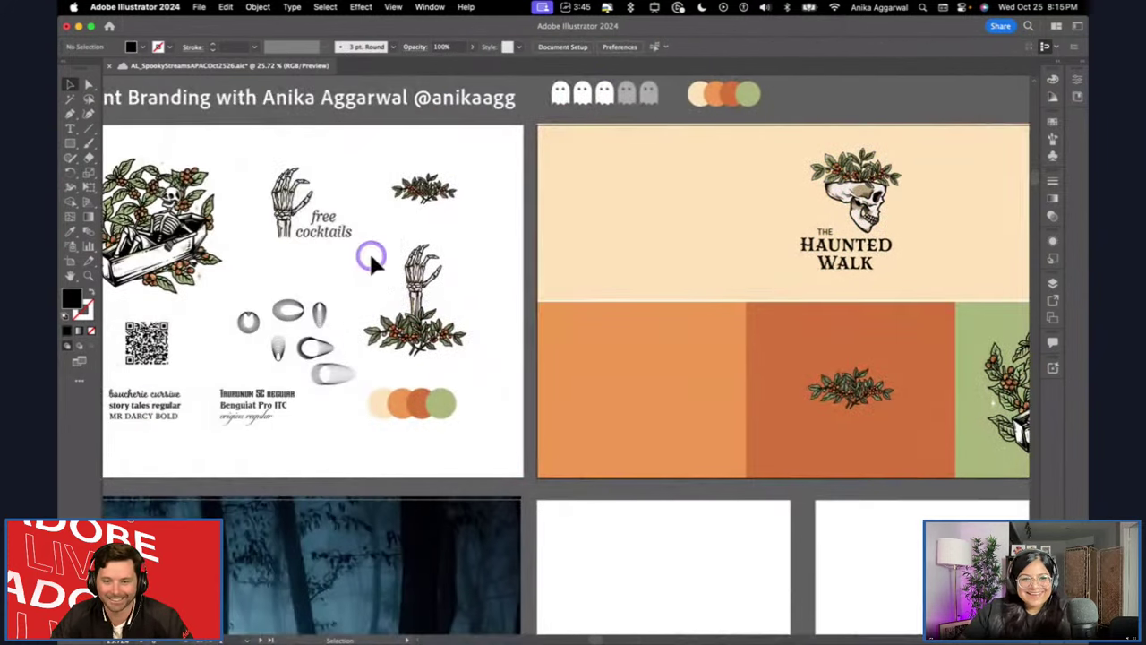
click(339, 238)
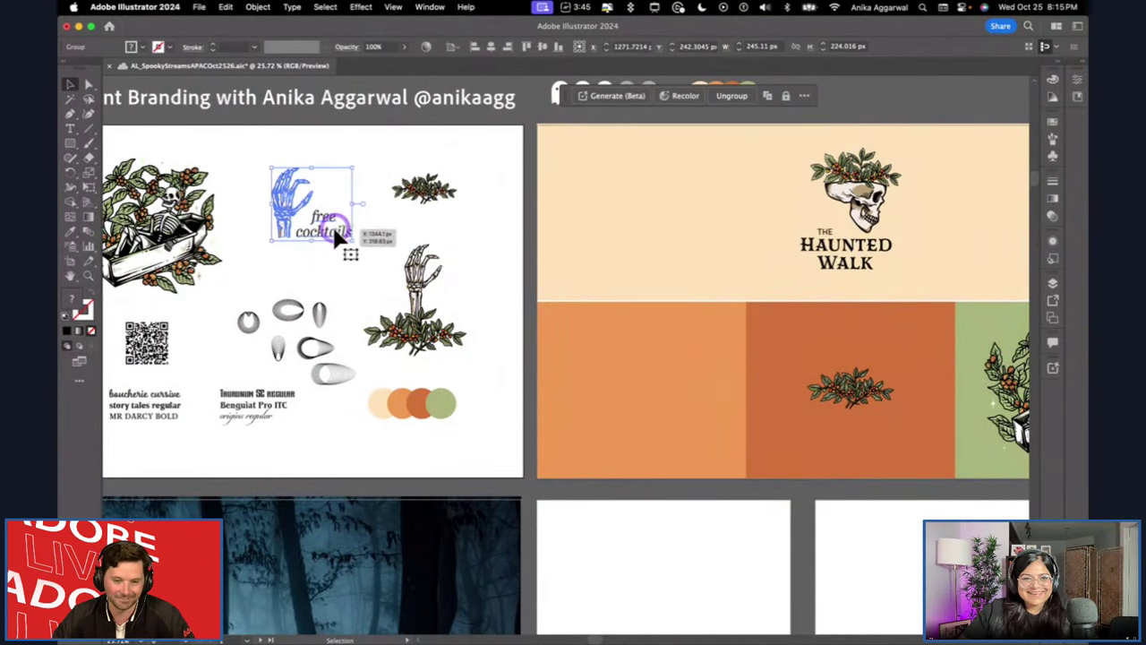
double_click(332, 228)
double_click(448, 238)
drag(324, 229, 603, 377)
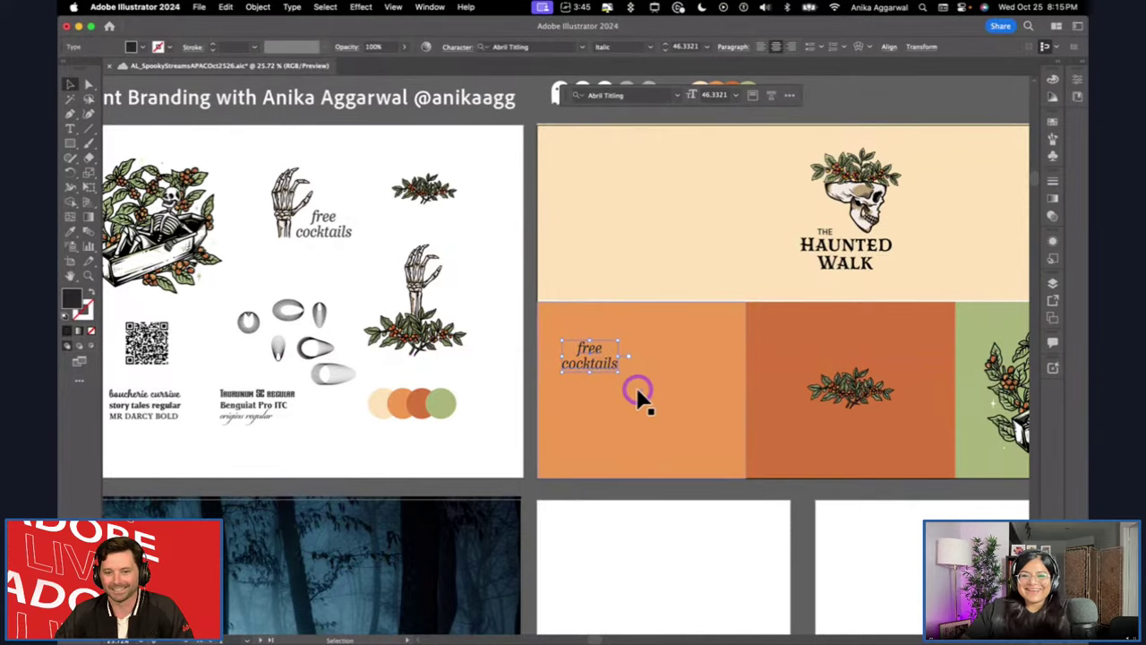
Convert the copied "free cocktails" text to area type and enlarge its frame to fill most of the light orange block.
scroll(643, 398, up, 2)
scroll(638, 391, right, 2)
drag(538, 327, 602, 333)
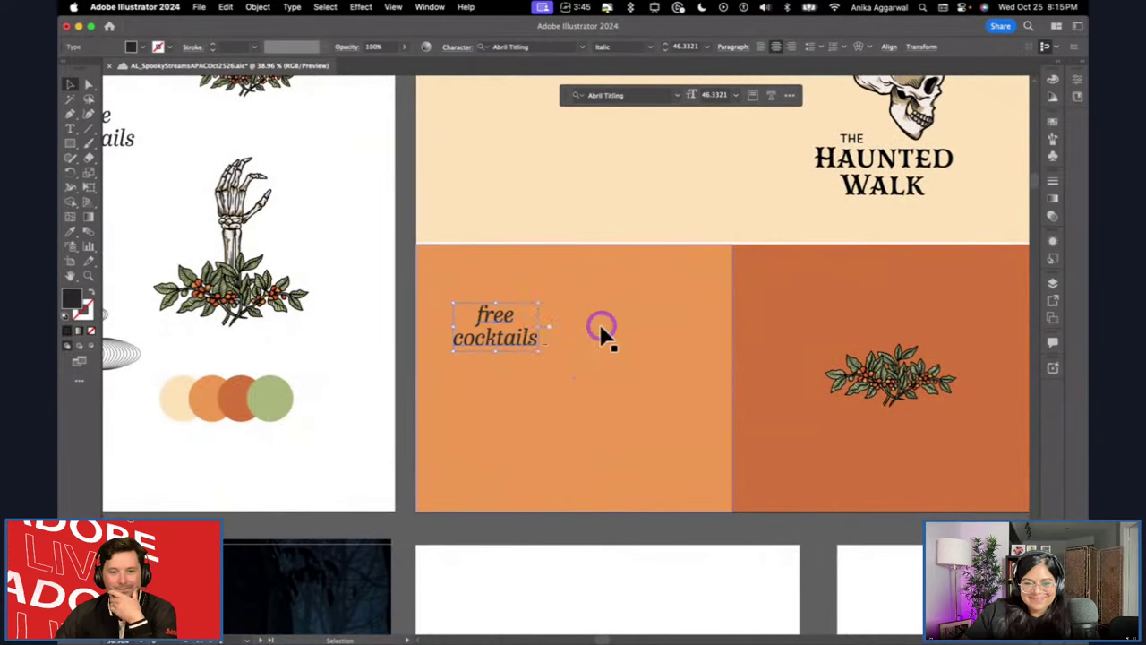
double_click(548, 324)
drag(542, 346, 709, 351)
drag(581, 371, 600, 475)
drag(583, 307, 574, 308)
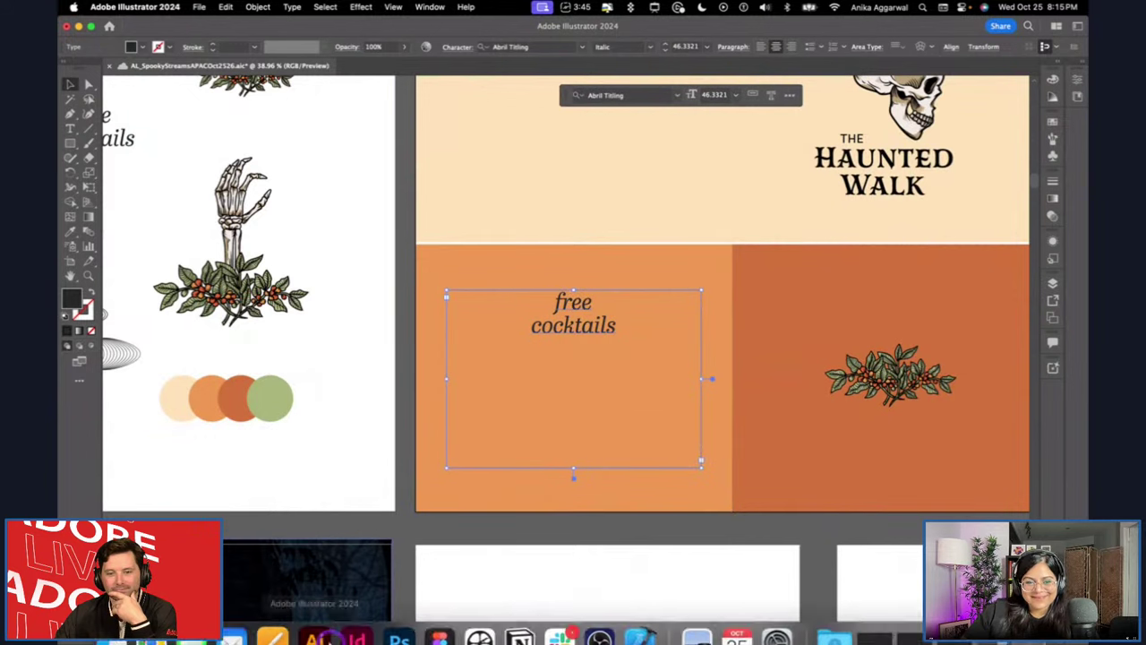
Switch to Chrome and copy the opening sentence of the Bytown Museum tour description from The Haunted Walk website.
click(603, 617)
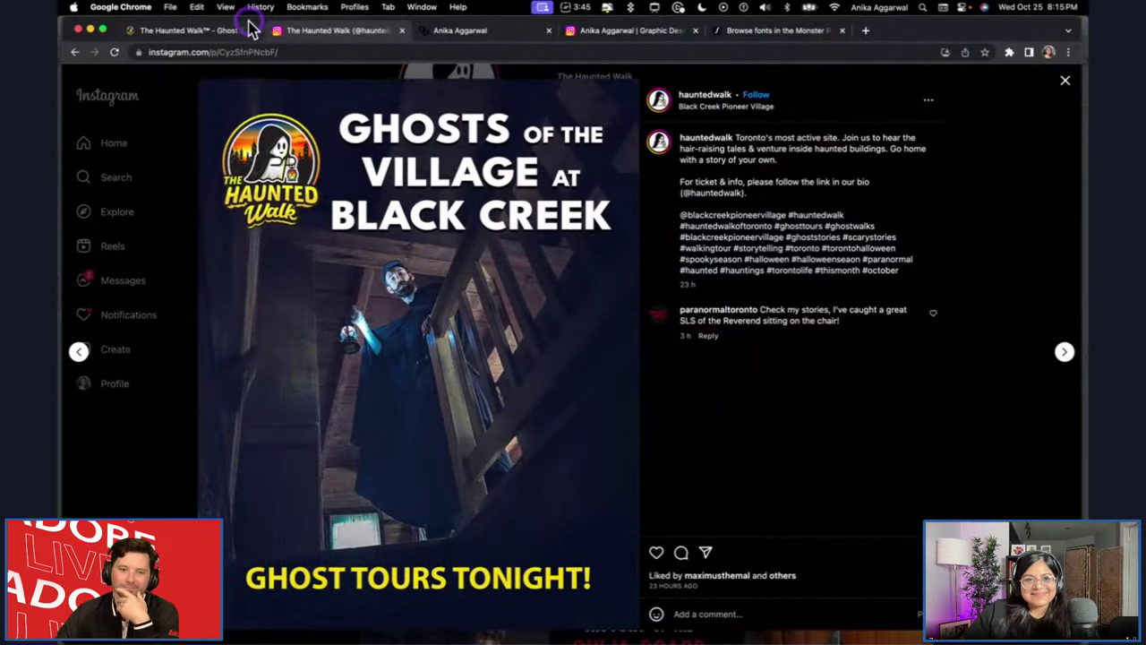
click(214, 32)
scroll(609, 315, up, 15)
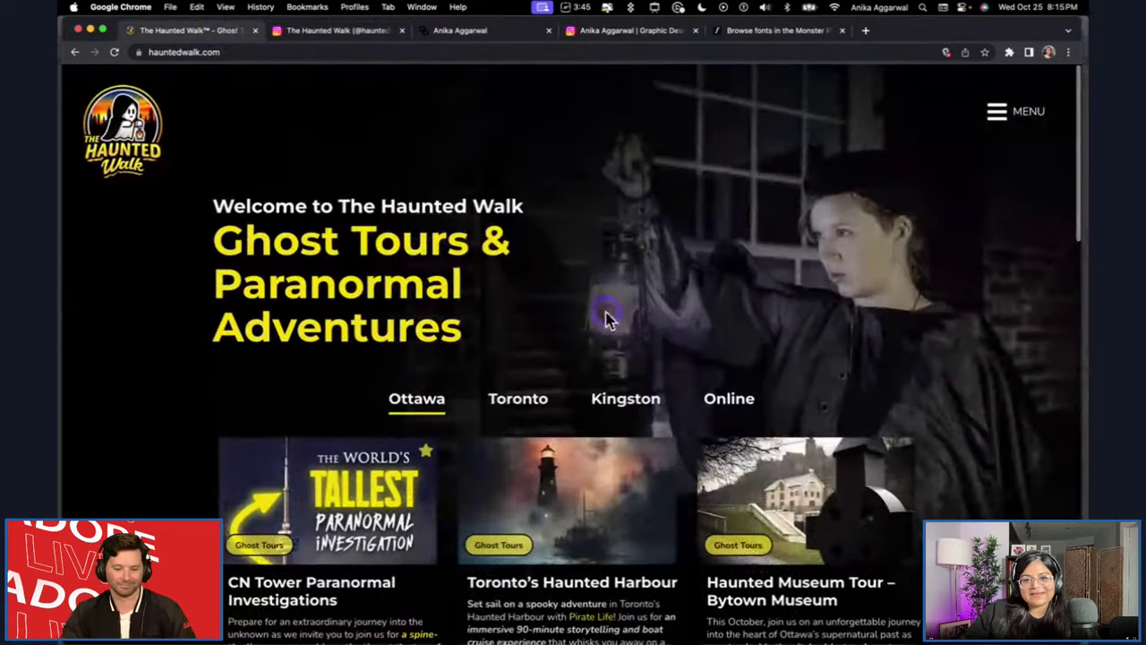
scroll(613, 319, down, 2)
scroll(613, 320, down, 2)
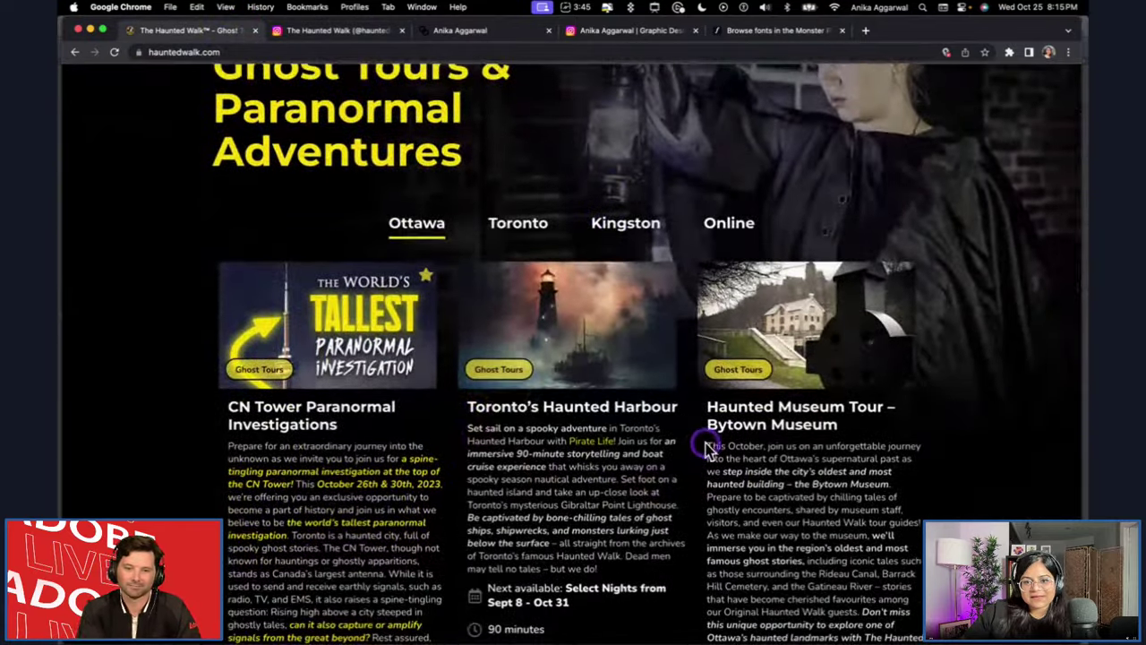
drag(707, 448, 902, 490)
key(super+c)
Back in Illustrator, replace "free cocktails" with the copied museum sentence and colour it with the cream sampled from the upper block.
key(super+Tab)
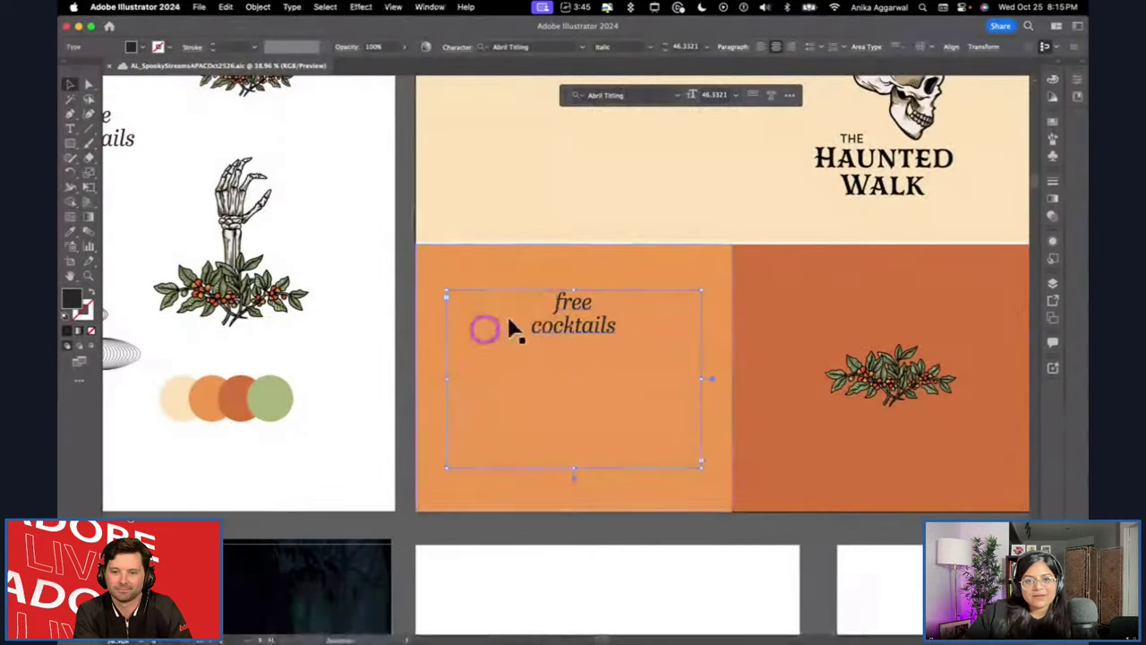
triple_click(573, 304)
key(super+v)
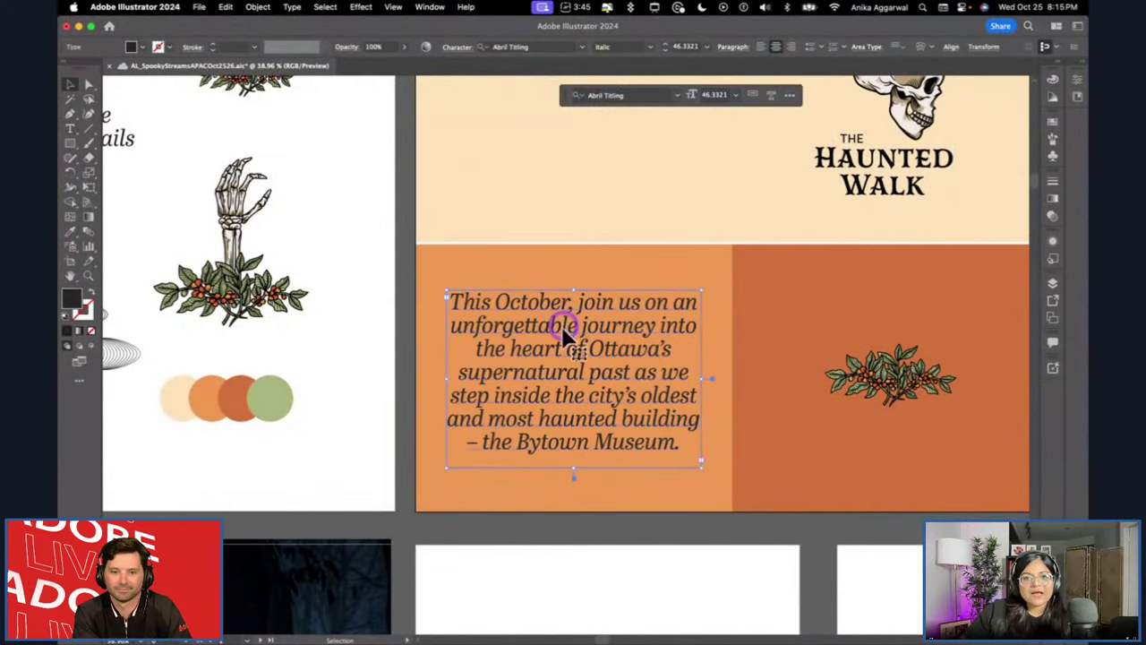
click(586, 220)
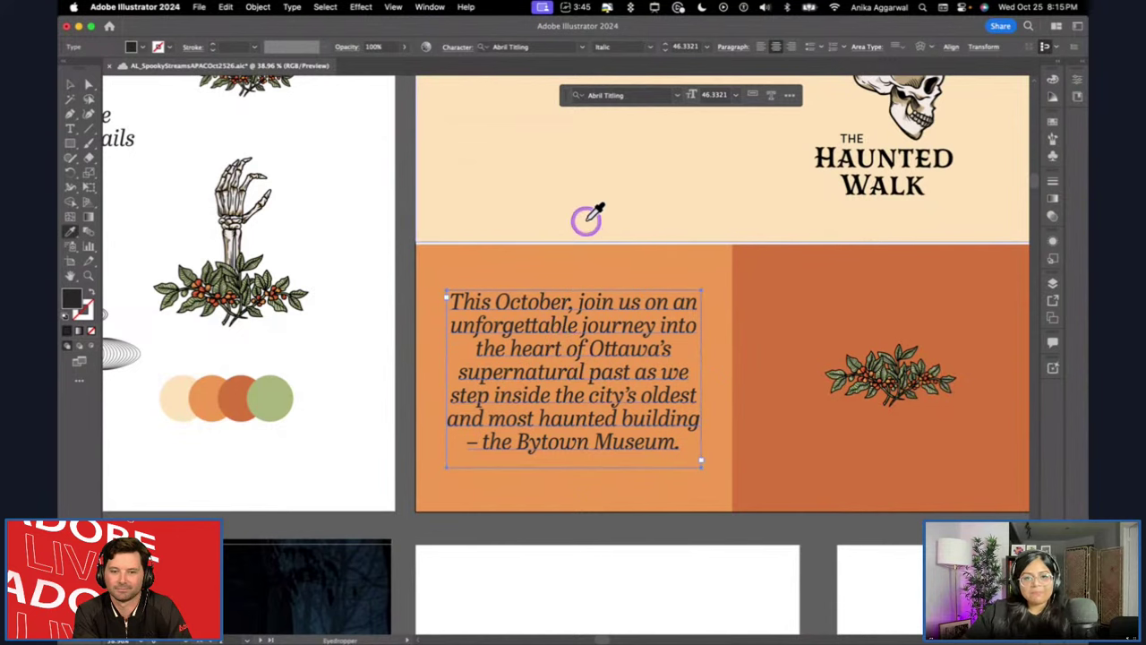
click(892, 212)
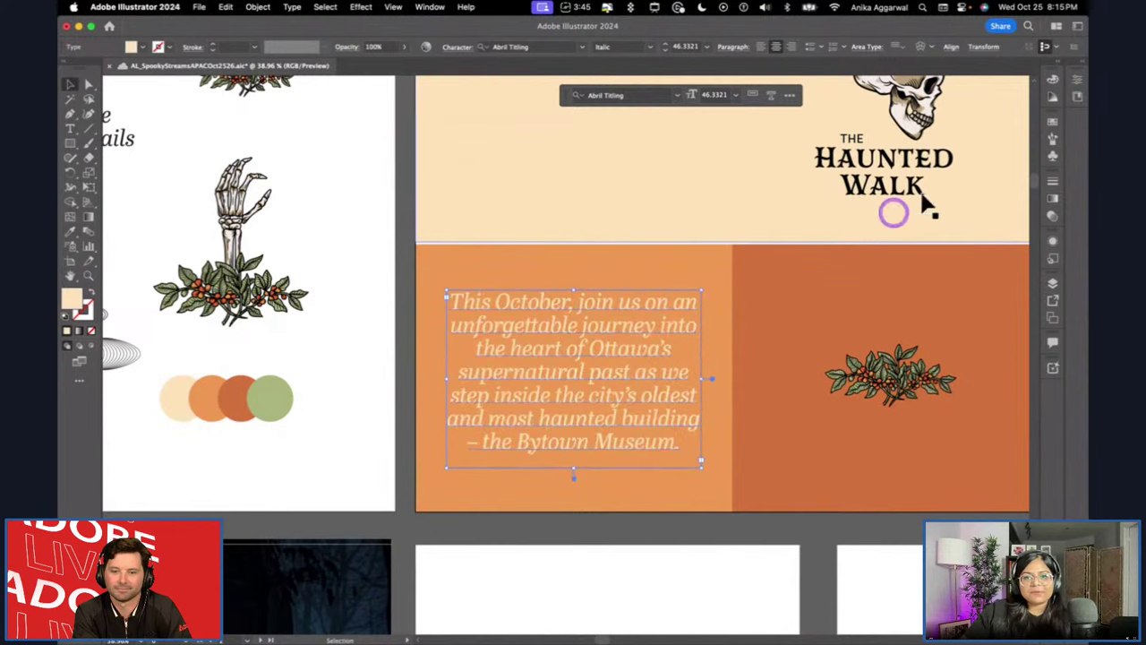
Keep the museum paragraph in Abril Titling Italic, set its size to 36 pt and justify all its lines.
click(1078, 85)
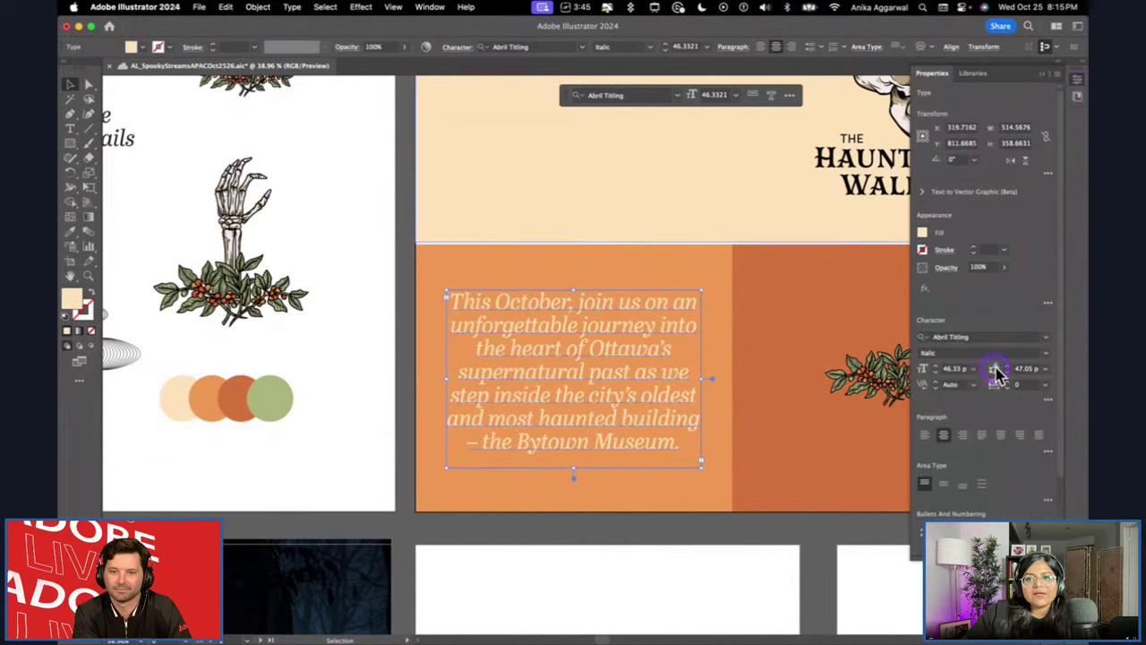
click(1044, 356)
click(987, 381)
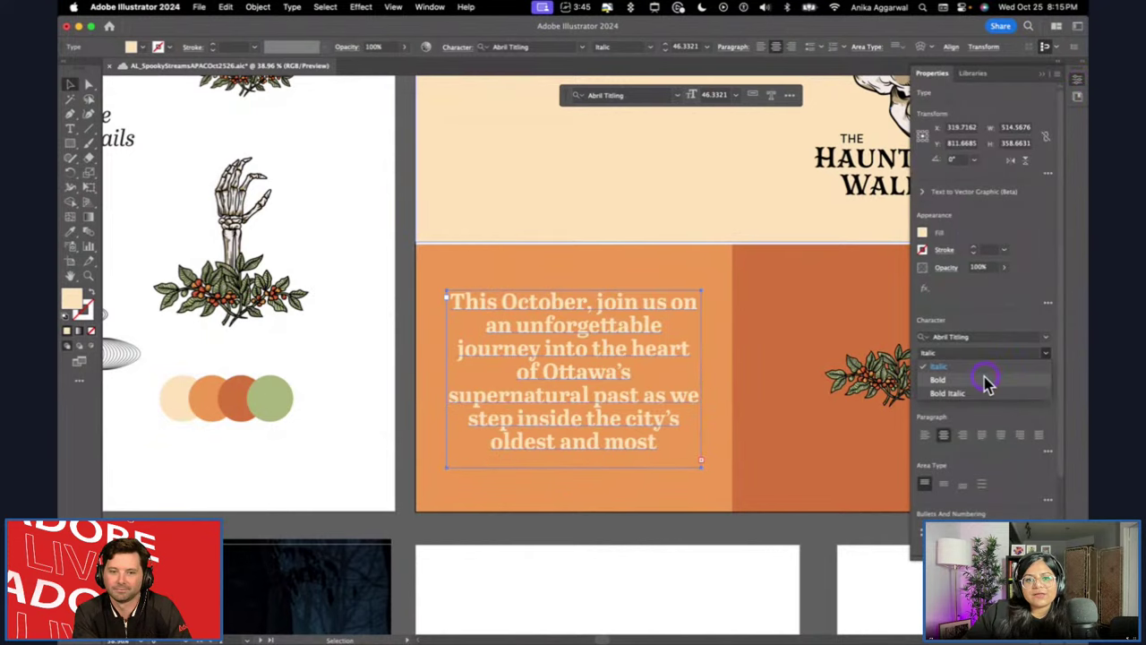
click(981, 369)
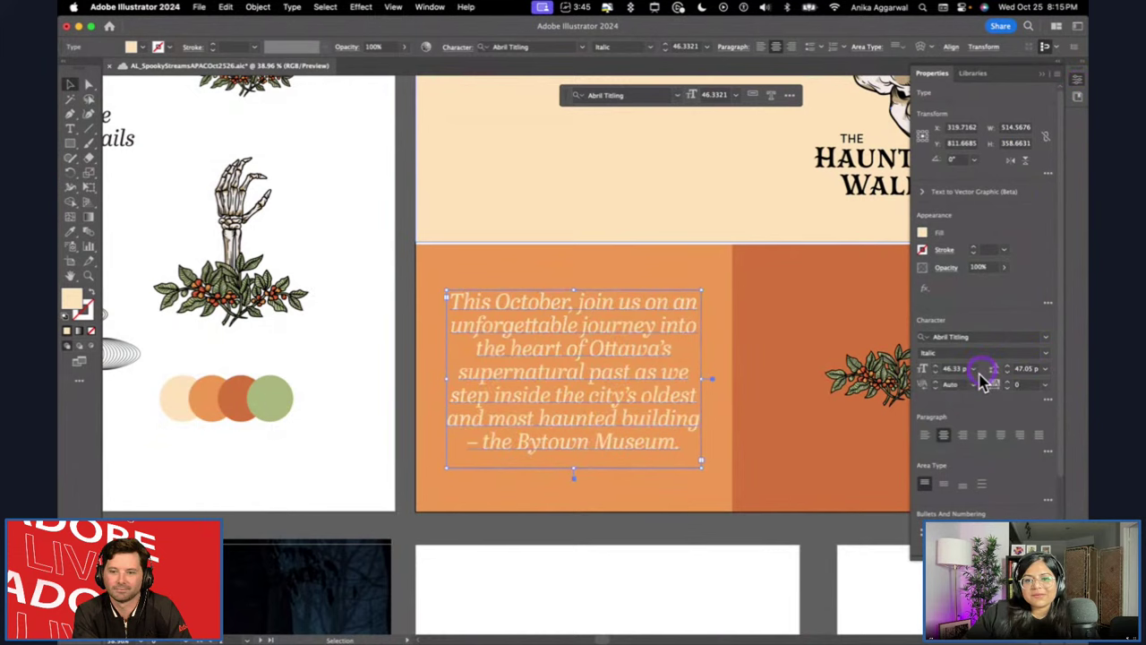
click(973, 369)
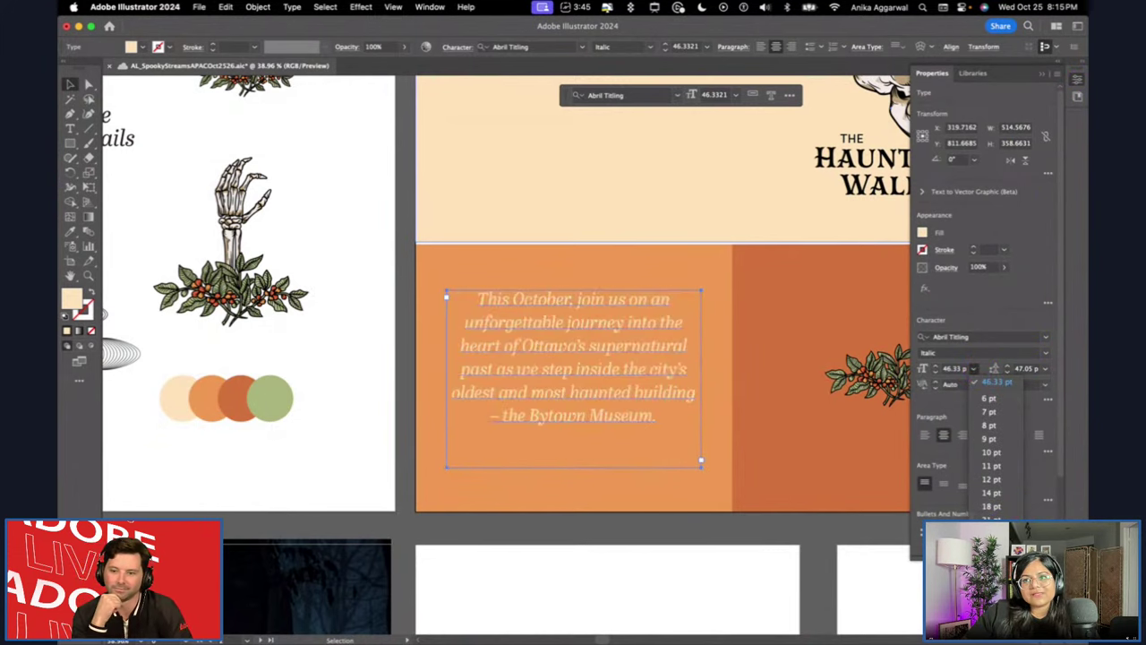
click(991, 559)
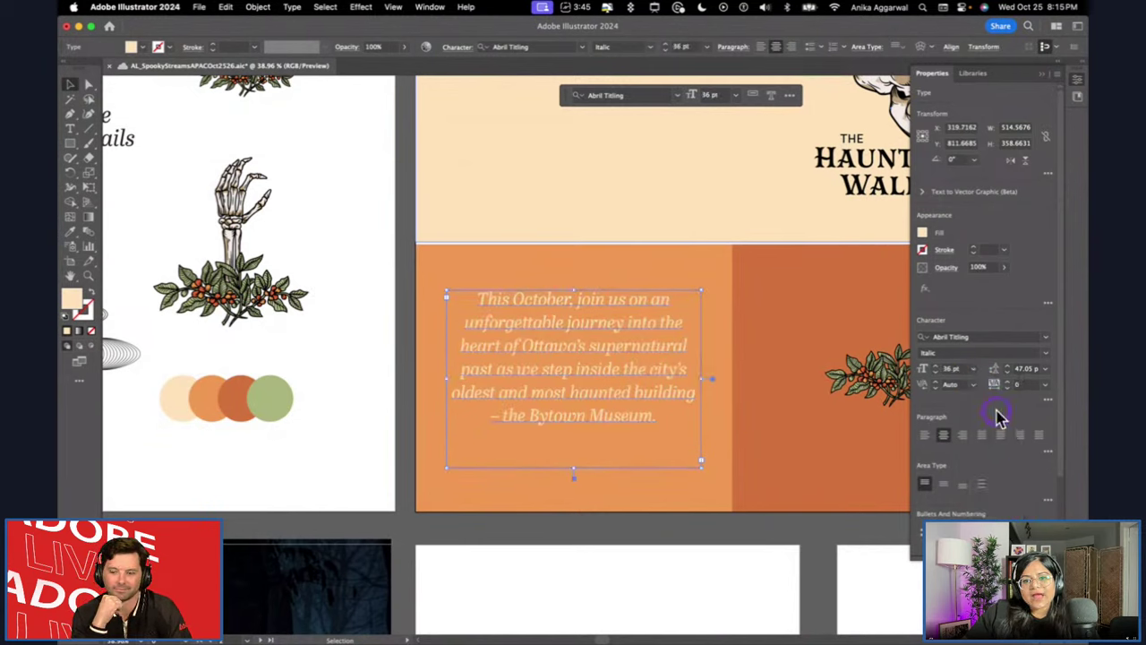
click(1038, 437)
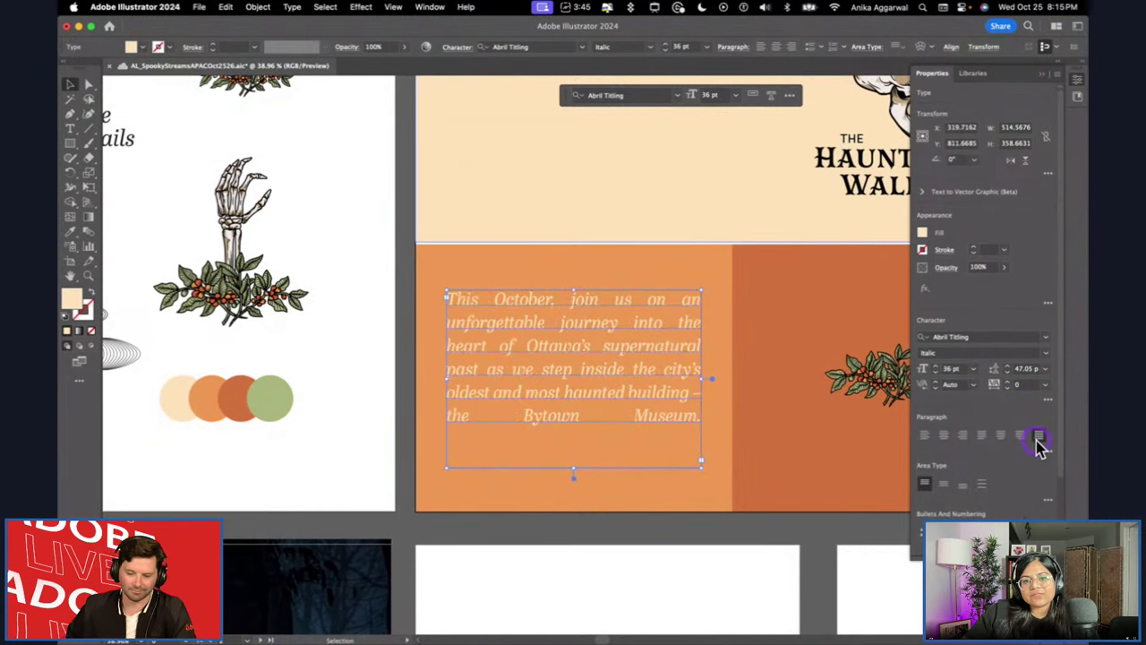
click(620, 532)
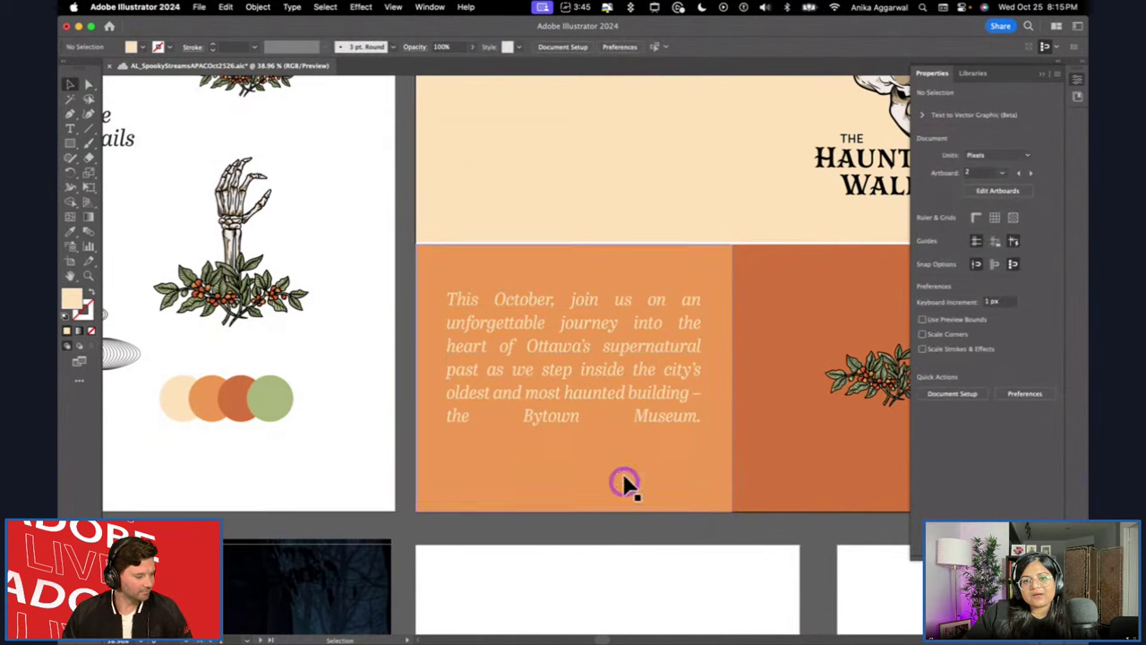
Lower the museum paragraph, shorten its frame to fit the text and align it with the light orange block.
drag(641, 347, 643, 380)
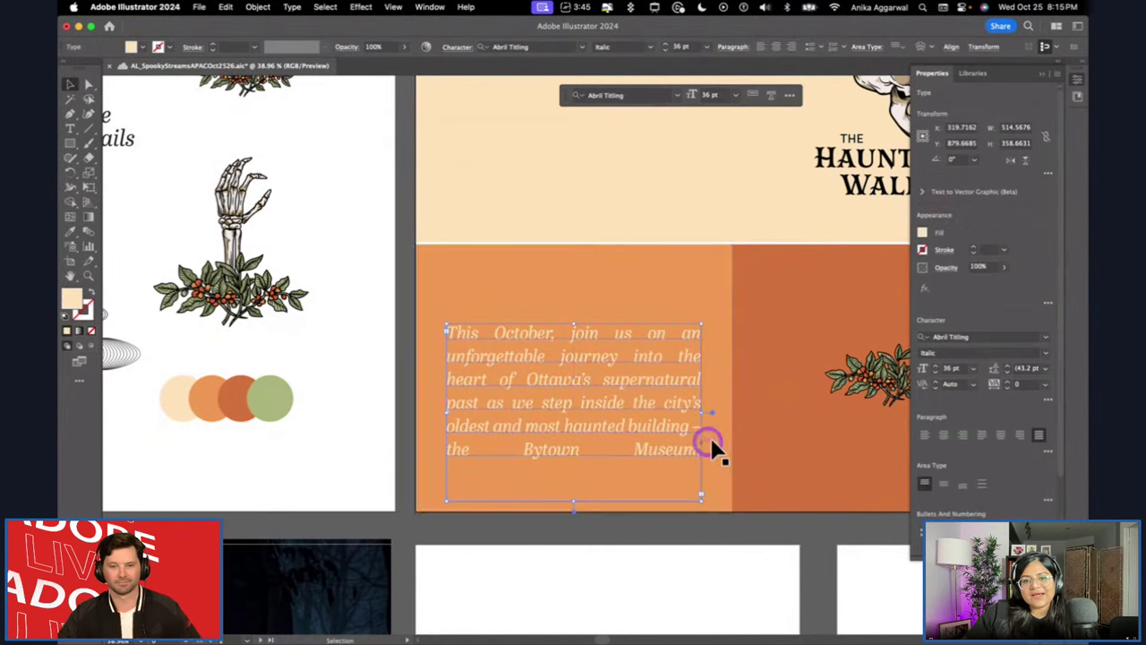
key(super+z)
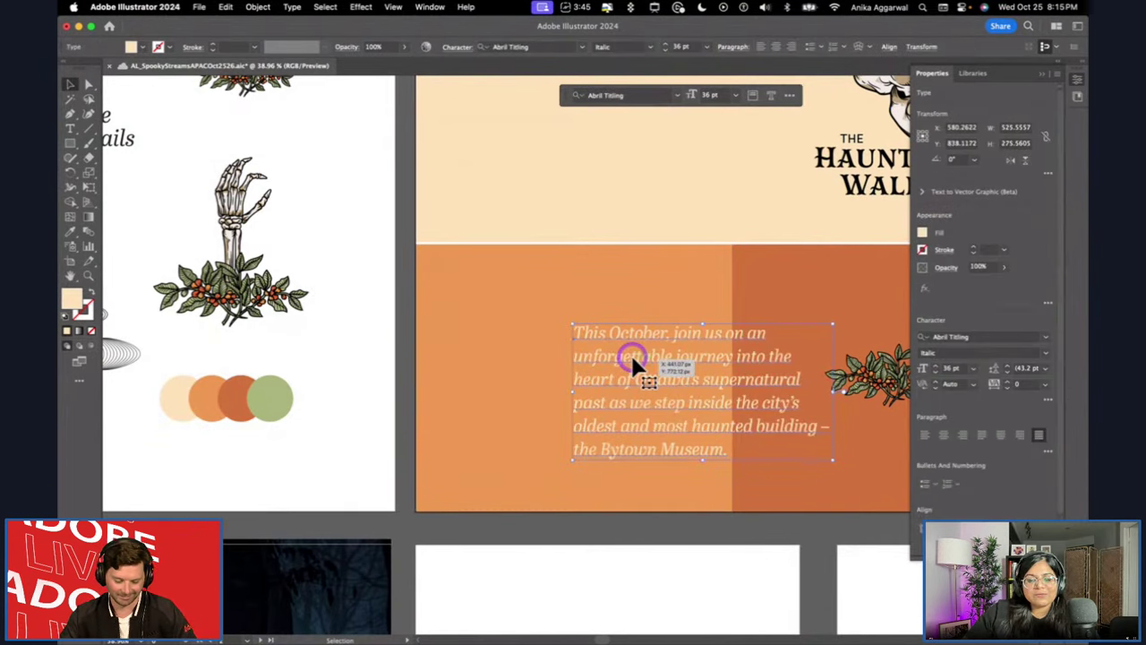
click(1001, 445)
mouse_move(574, 460)
mouse_down()
mouse_move(585, 511)
mouse_move(573, 466)
mouse_up()
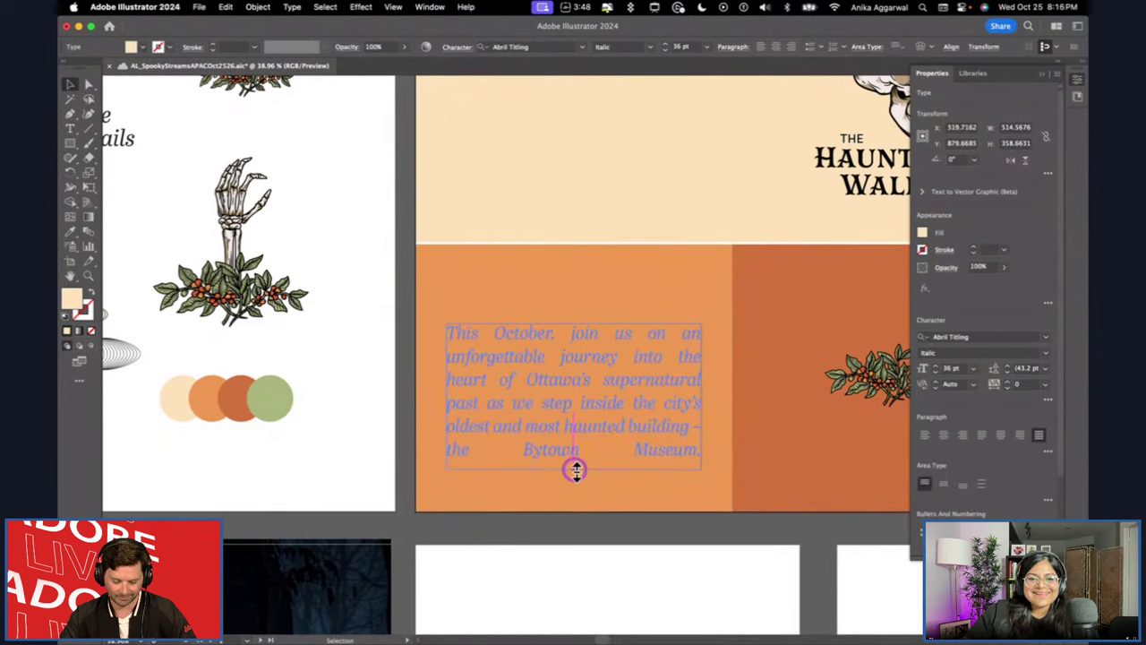
shift+click(591, 296)
click(980, 342)
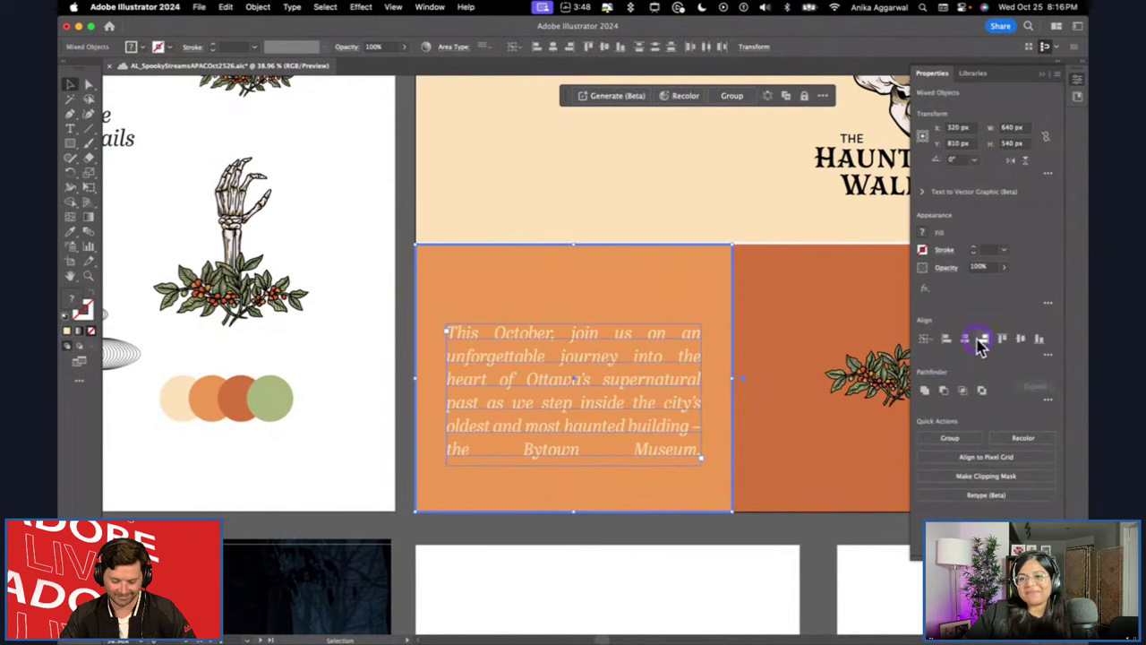
click(604, 548)
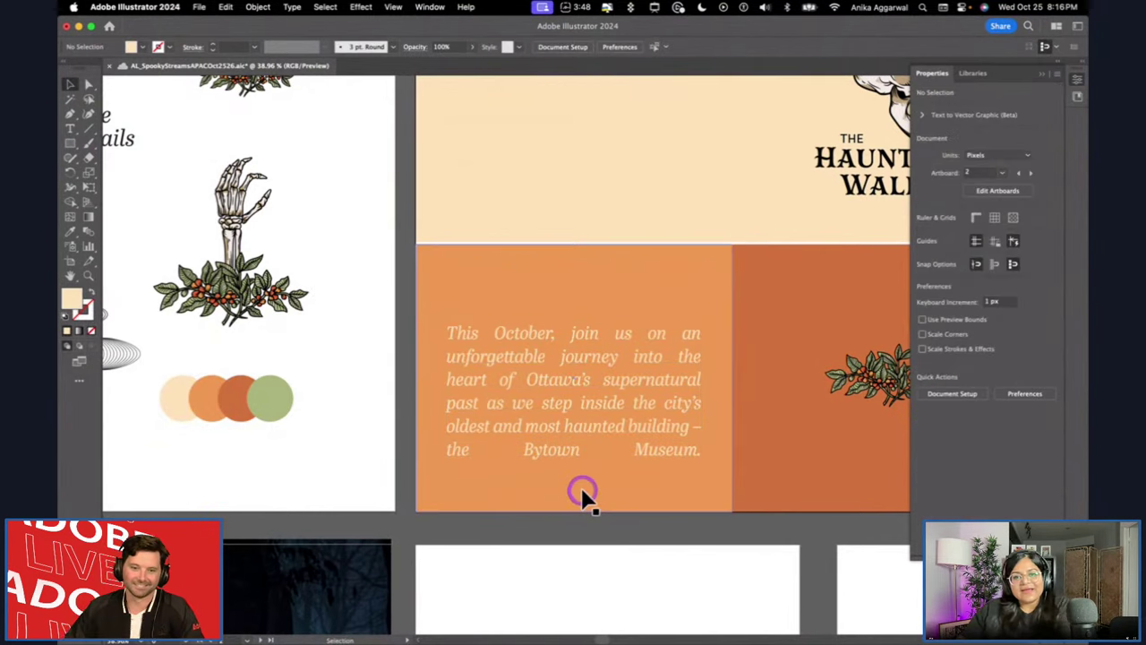
Add cream italic text reading "Dead men may tell no tales – but we do!" beneath the berry branch in the dark orange block.
scroll(582, 495, down, 3)
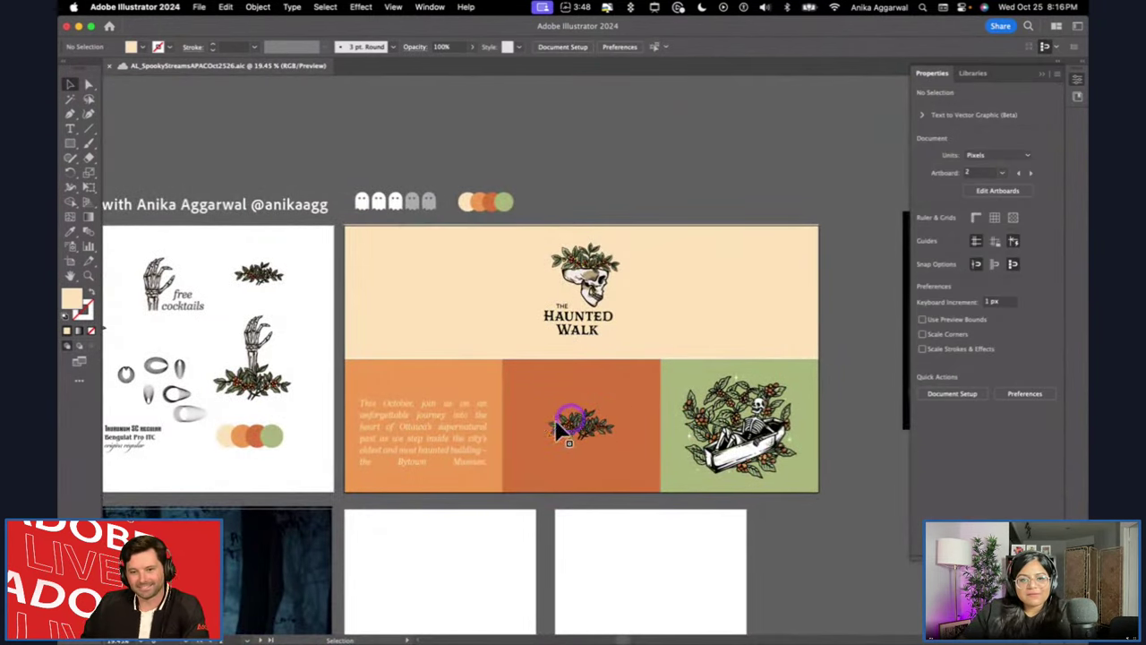
scroll(447, 434, left, 3)
scroll(448, 434, left, 3)
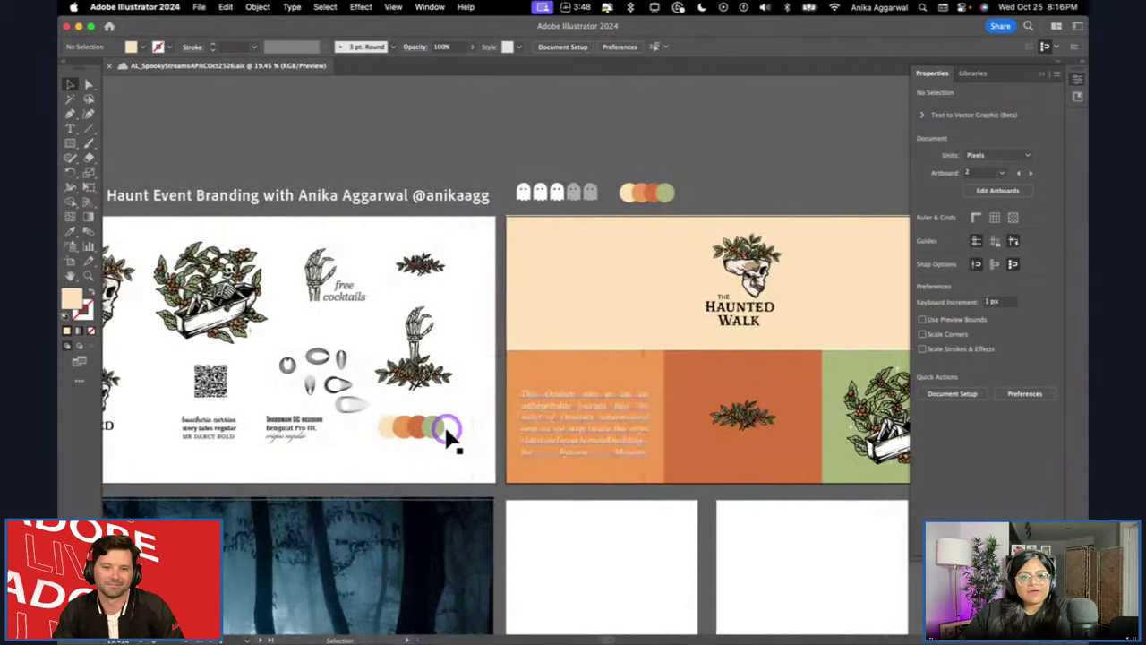
scroll(378, 404, left, 3)
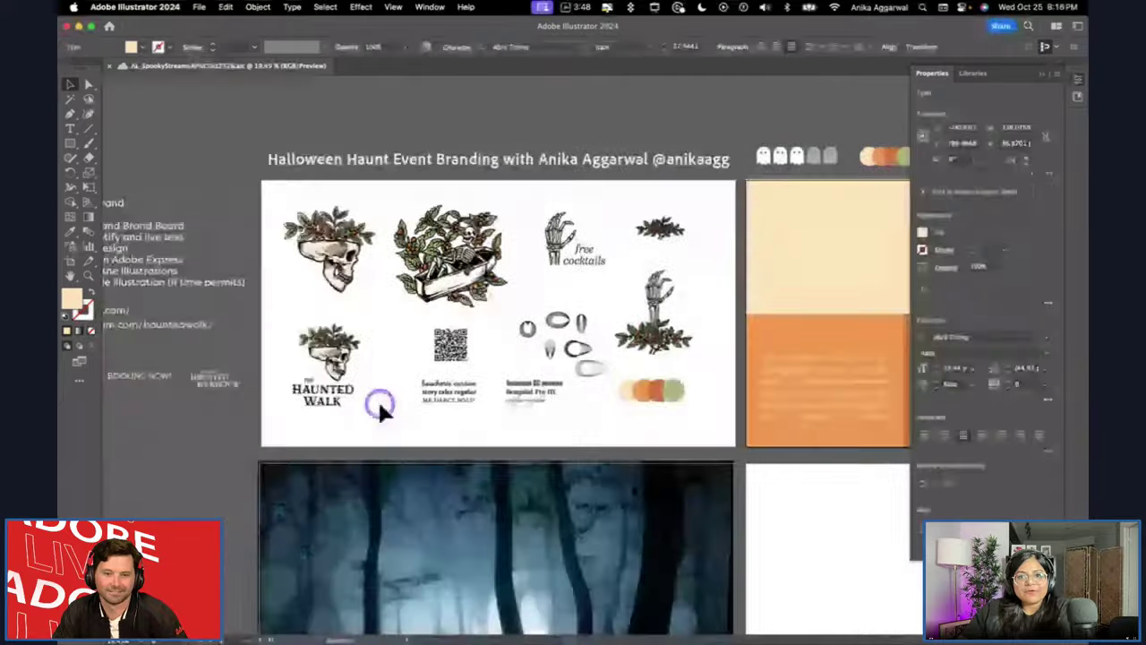
scroll(609, 469, right, 8)
scroll(681, 388, up, 5)
text(Dead men may tell no tales – but we do!)
drag(549, 384, 490, 427)
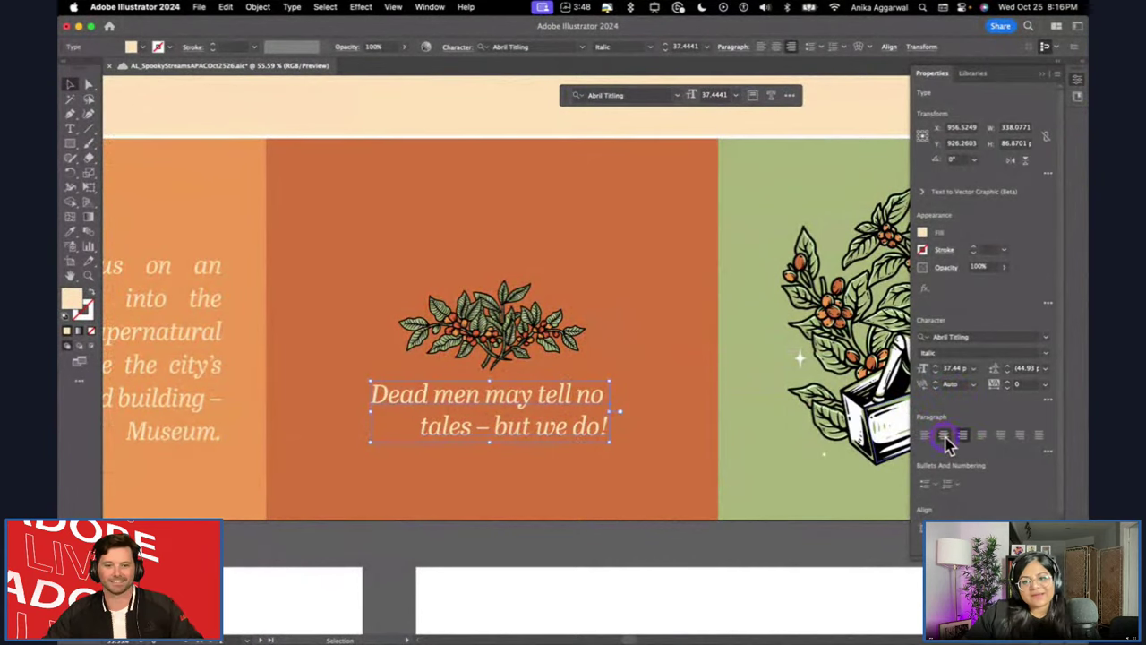
Centre-align the tagline's lines, and centre the tagline and berry branch horizontally on the dark orange block.
click(945, 436)
click(631, 561)
drag(627, 434, 503, 410)
shift+click(515, 284)
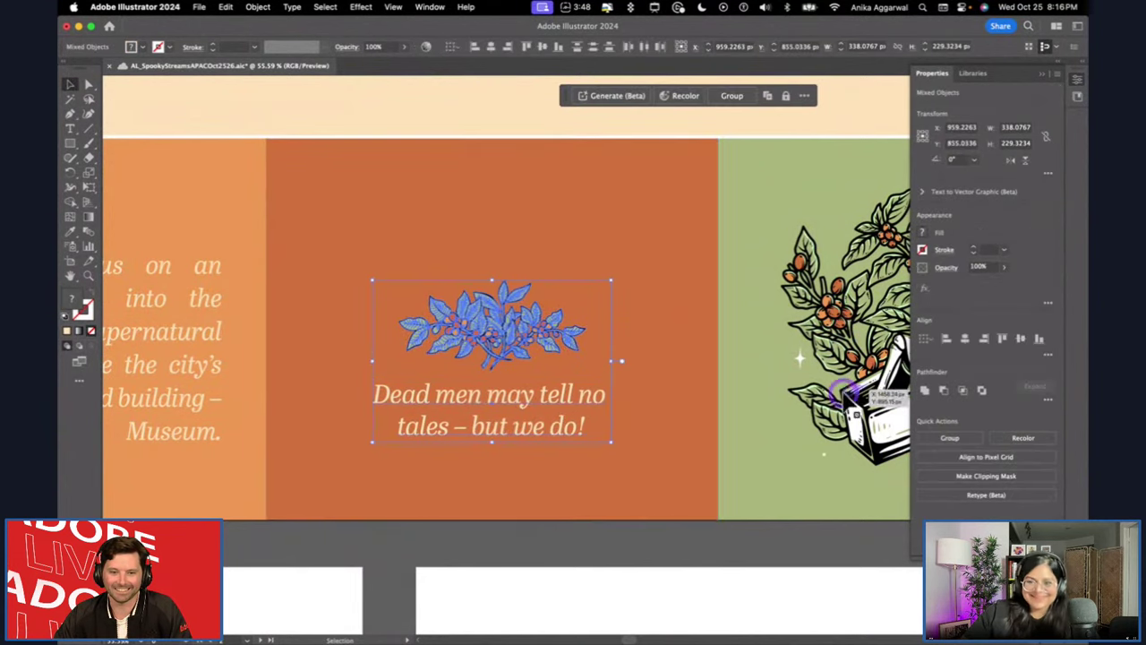
click(508, 243)
click(972, 338)
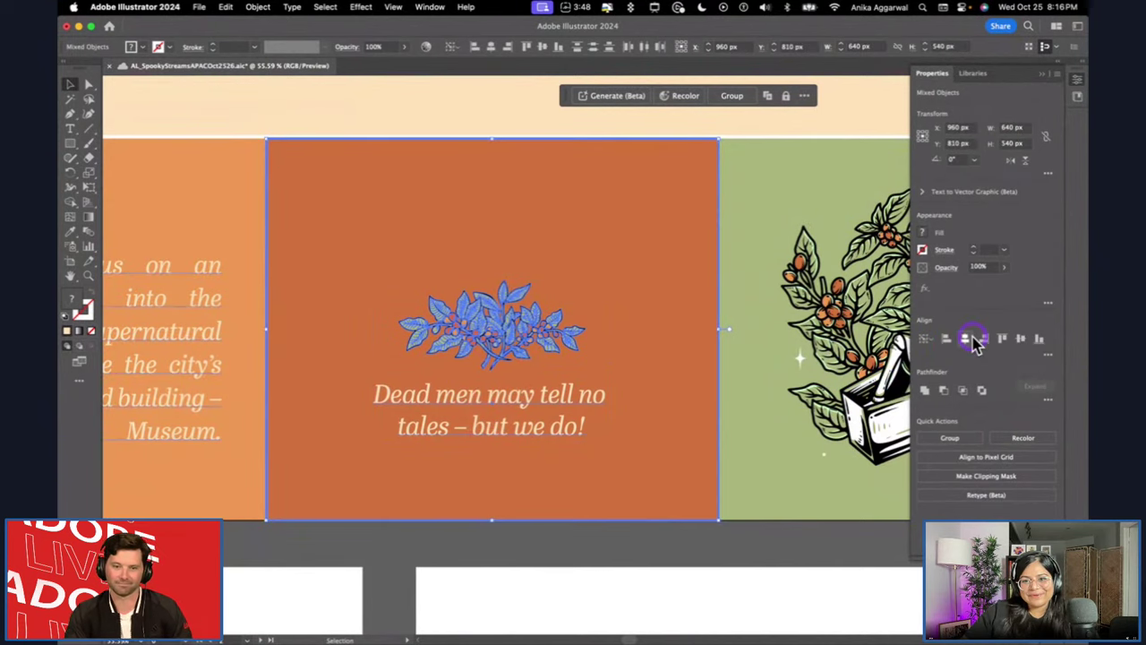
click(637, 530)
Bottom-align the tagline with the museum paragraph and reposition the berry branch just above it.
click(525, 402)
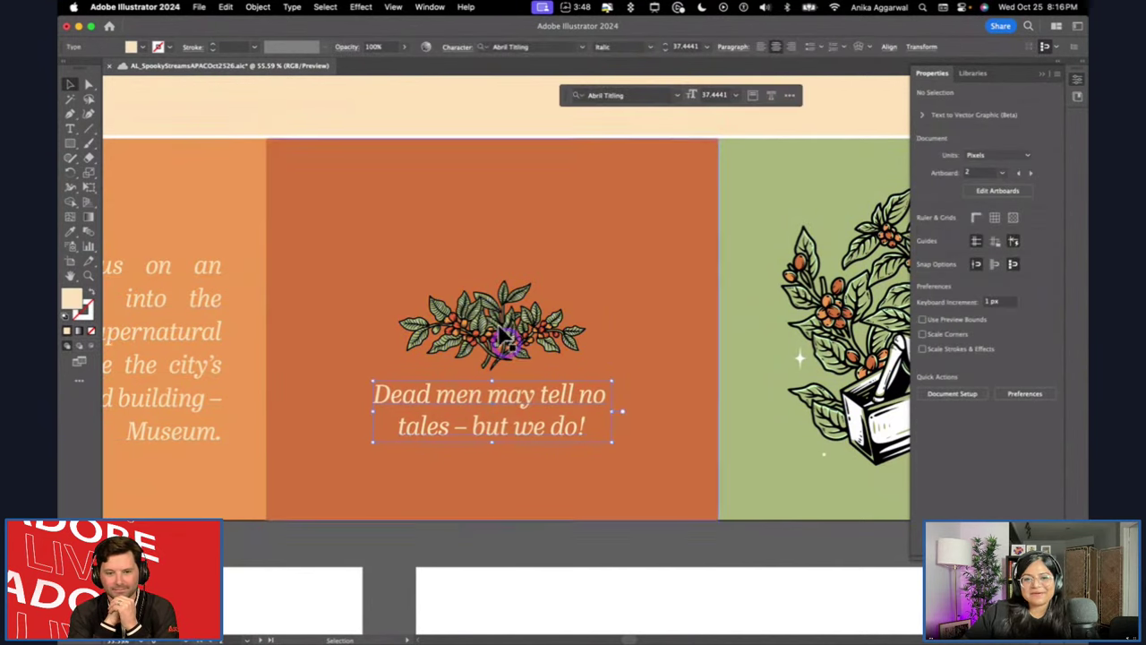
click(499, 326)
click(558, 545)
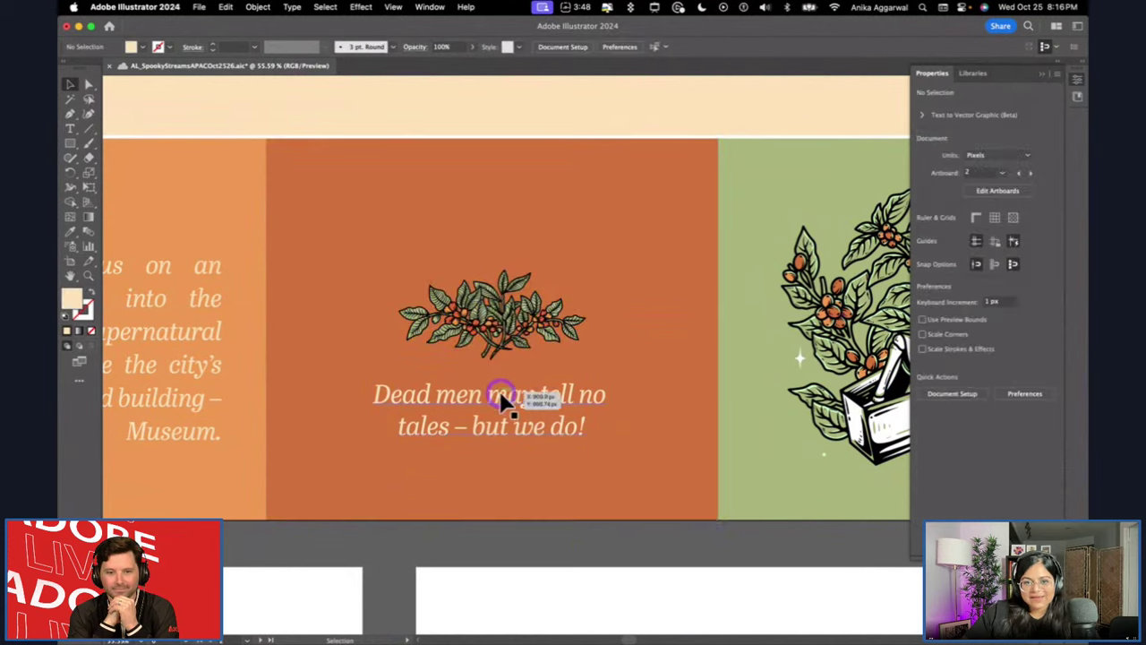
click(501, 407)
shift+click(195, 431)
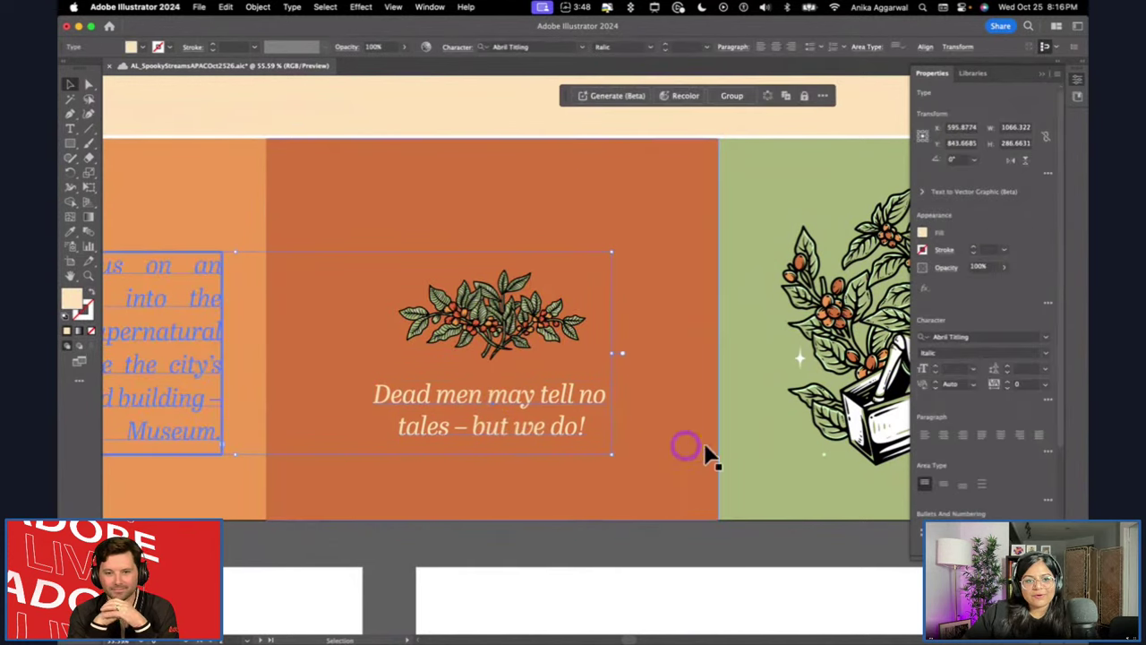
scroll(1012, 473, down, 3)
click(1039, 445)
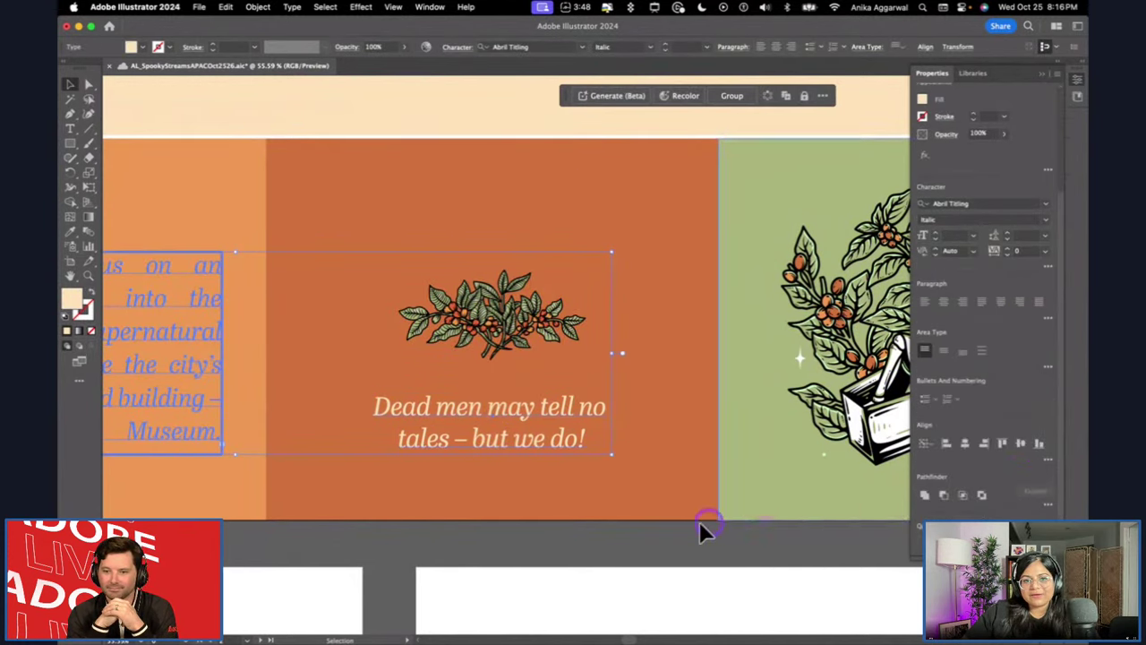
click(701, 529)
click(511, 328)
drag(511, 328, 514, 339)
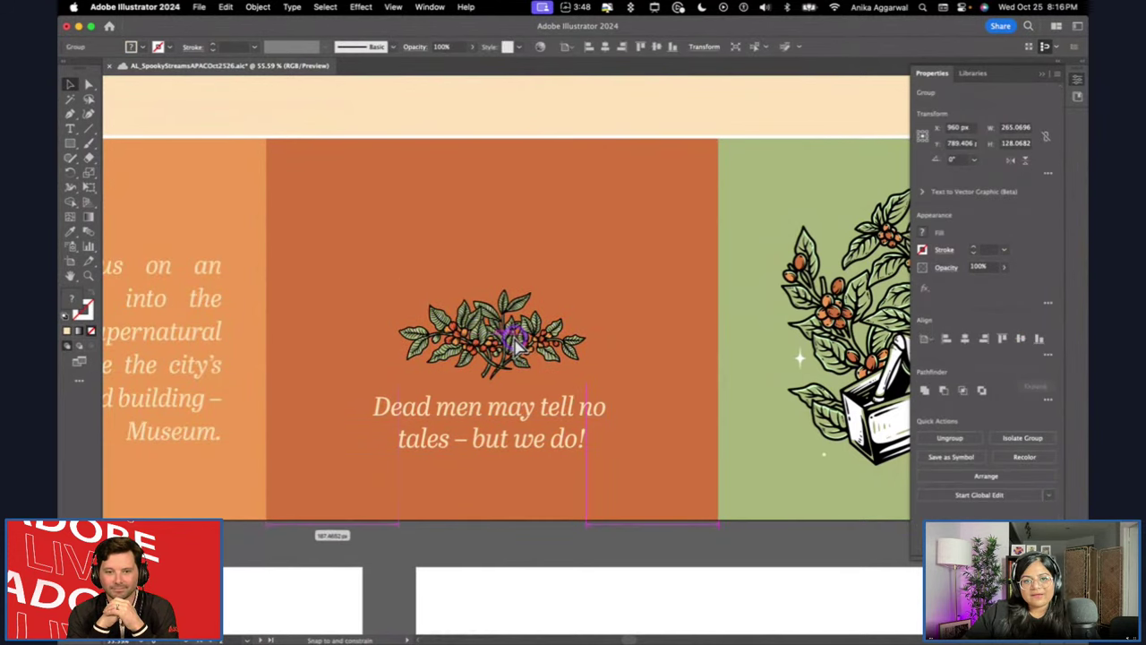
Bottom-align the skeleton coffin illustration with the museum paragraph and scale it down slightly within the green block.
click(787, 409)
shift+click(170, 443)
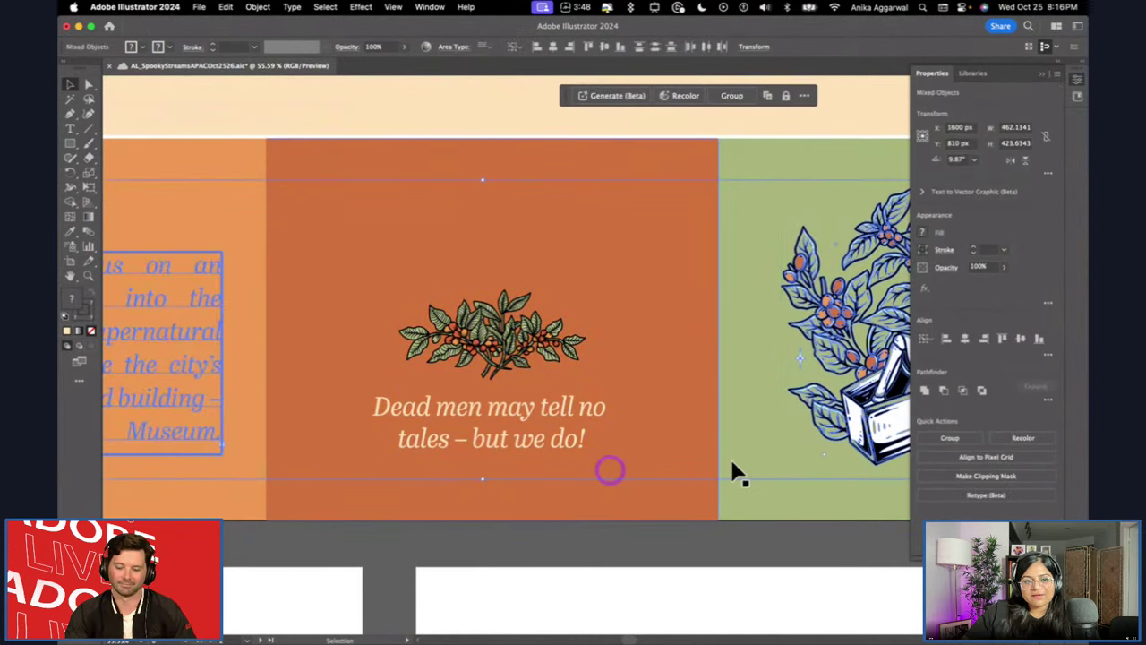
click(1041, 346)
click(725, 559)
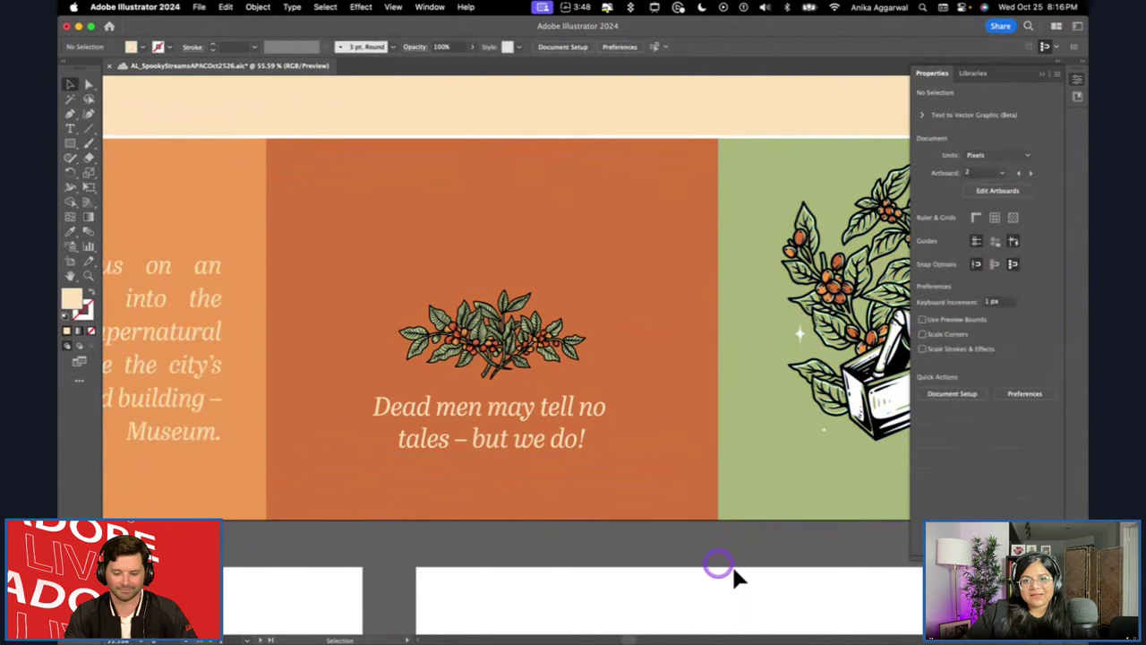
key(super+0)
click(734, 398)
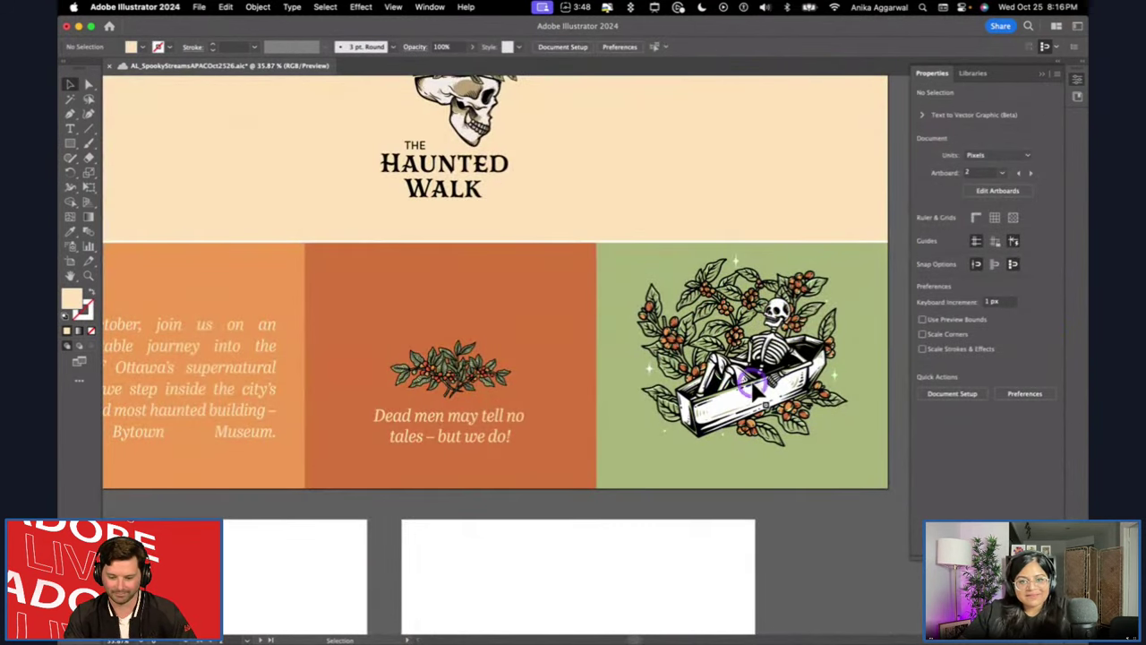
drag(633, 255, 660, 276)
click(581, 526)
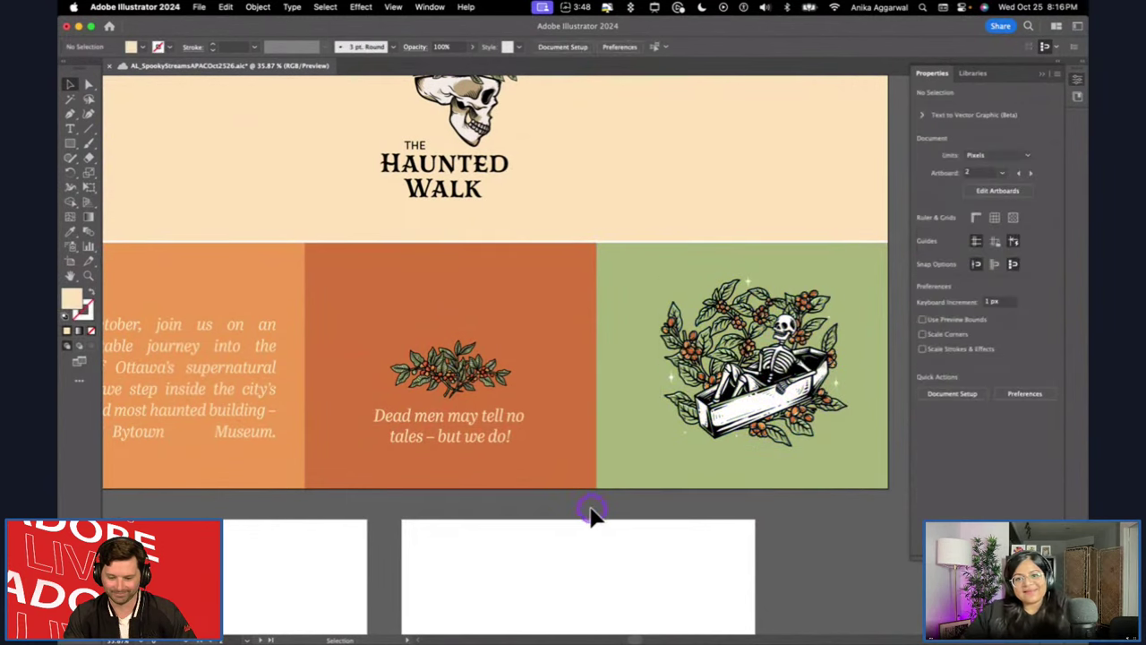
Move the old Black Creek poster and its loose text down to clear the space beside the brand board.
scroll(583, 453, down, 2)
scroll(563, 320, up, 1)
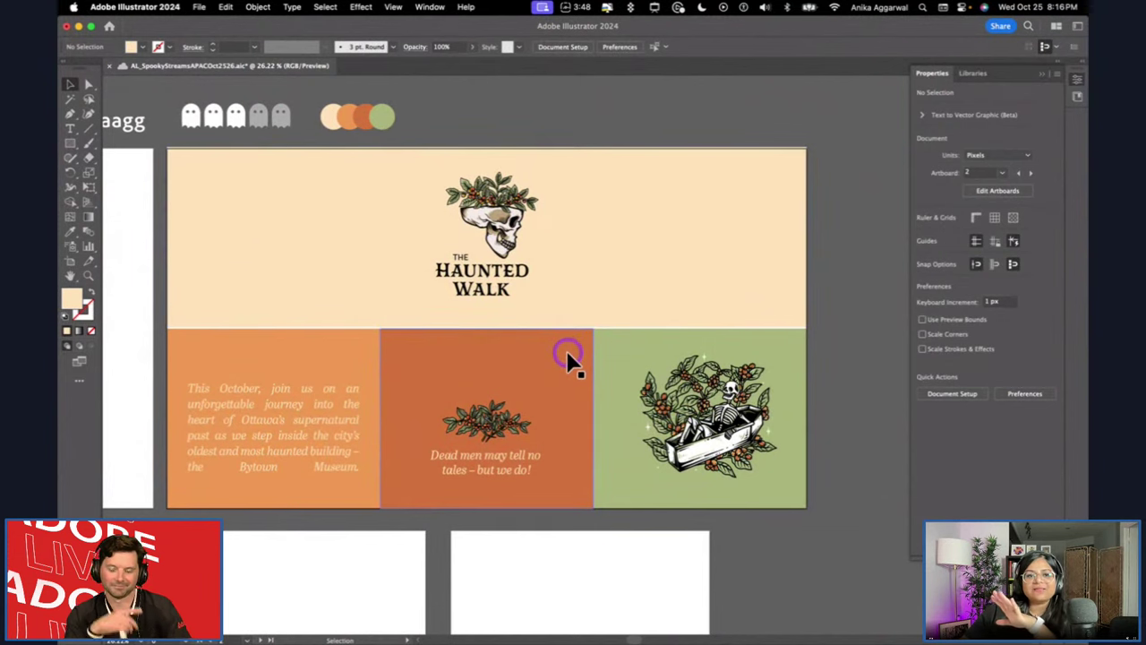
scroll(564, 363, right, 2)
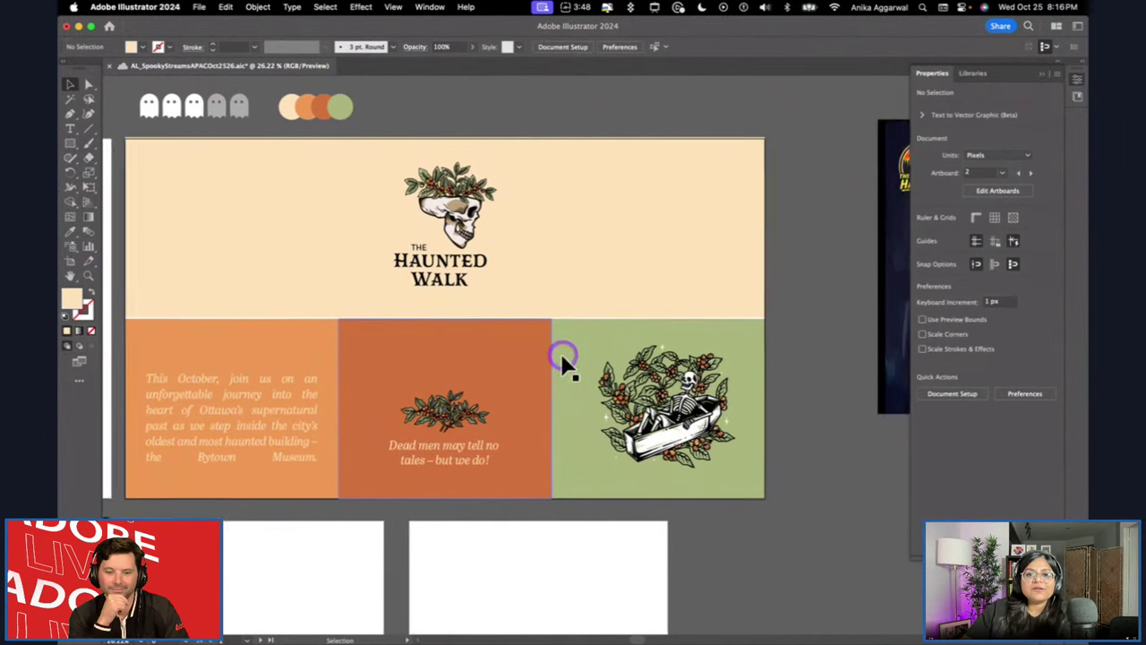
scroll(564, 361, down, 5)
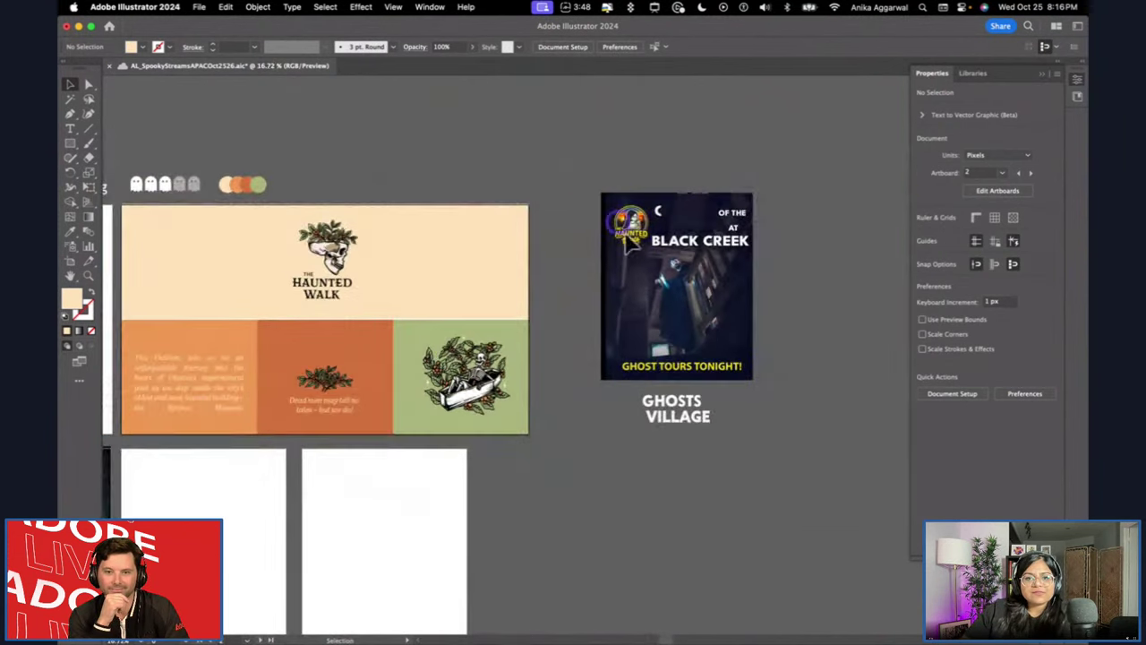
drag(598, 179, 726, 449)
click(180, 285)
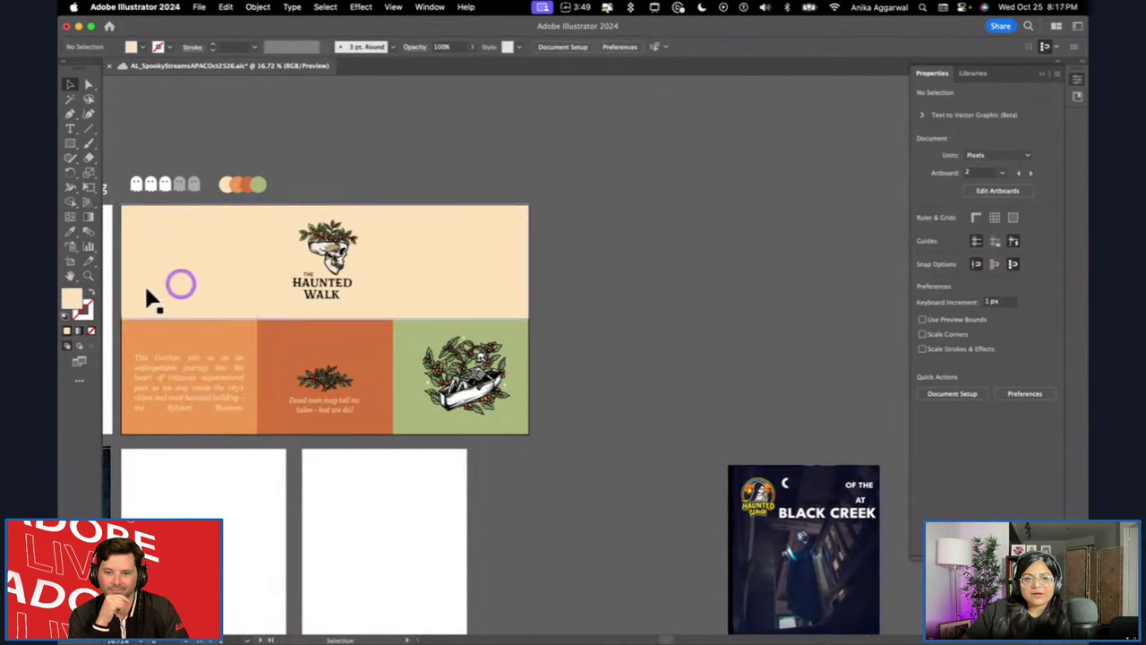
Duplicate the brand board artboard with its artwork into the empty space beside the original.
click(69, 261)
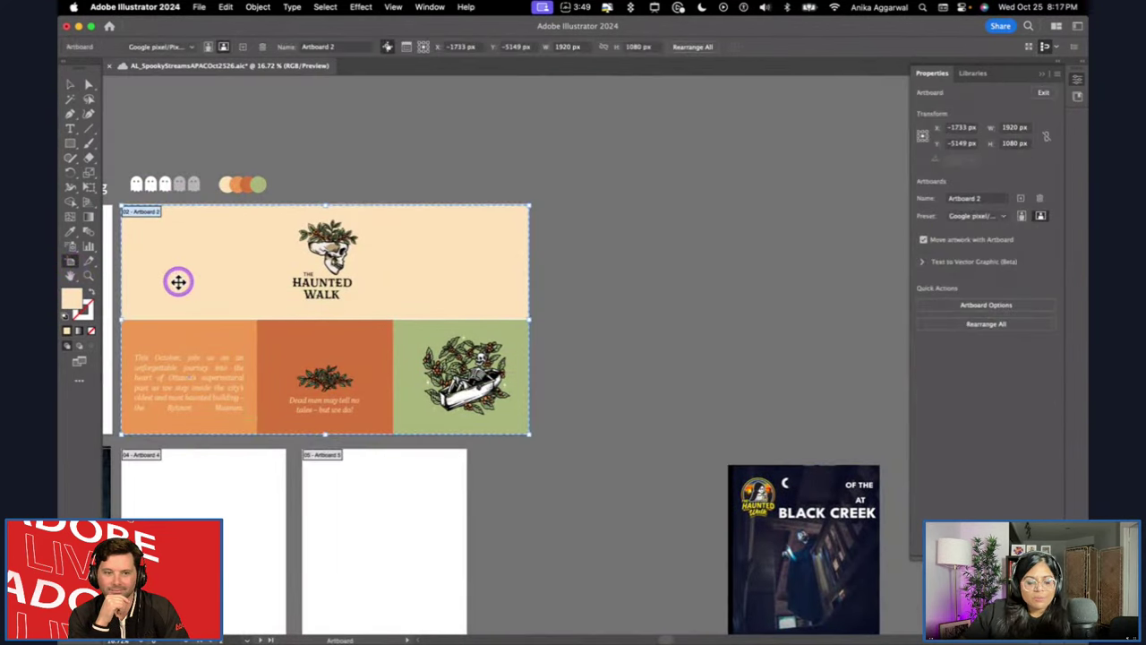
drag(187, 290, 566, 261)
key(v)
scroll(542, 263, right, 5)
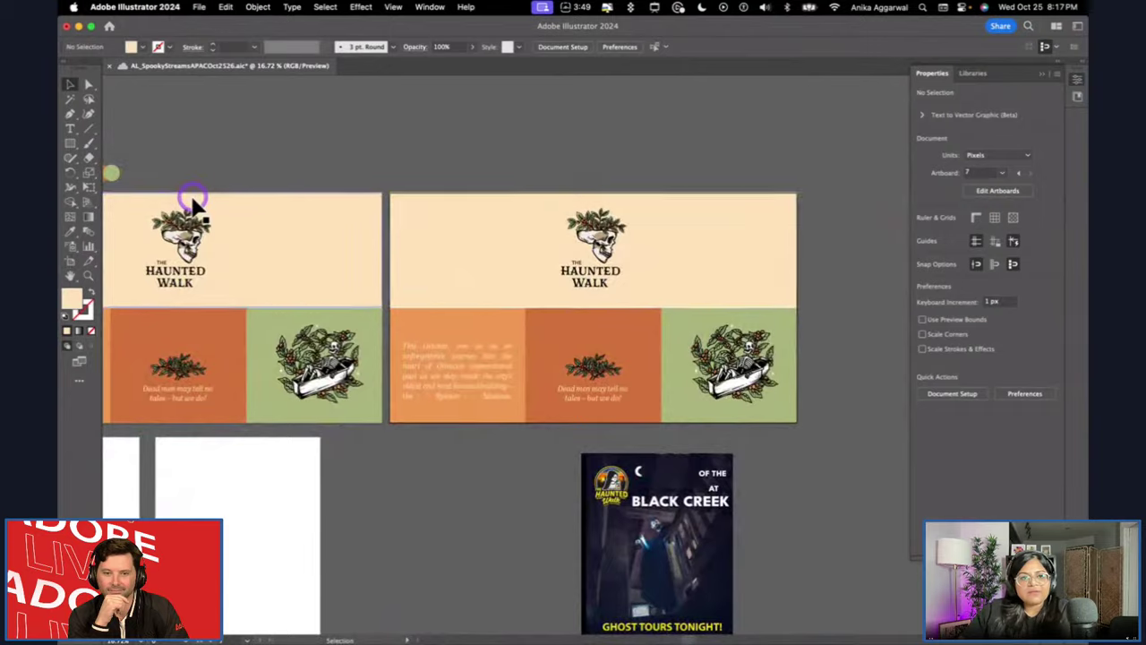
Copy the four palette circles above the duplicated board and collapse the Properties panel to free canvas space.
scroll(195, 204, left, 5)
drag(278, 183, 629, 184)
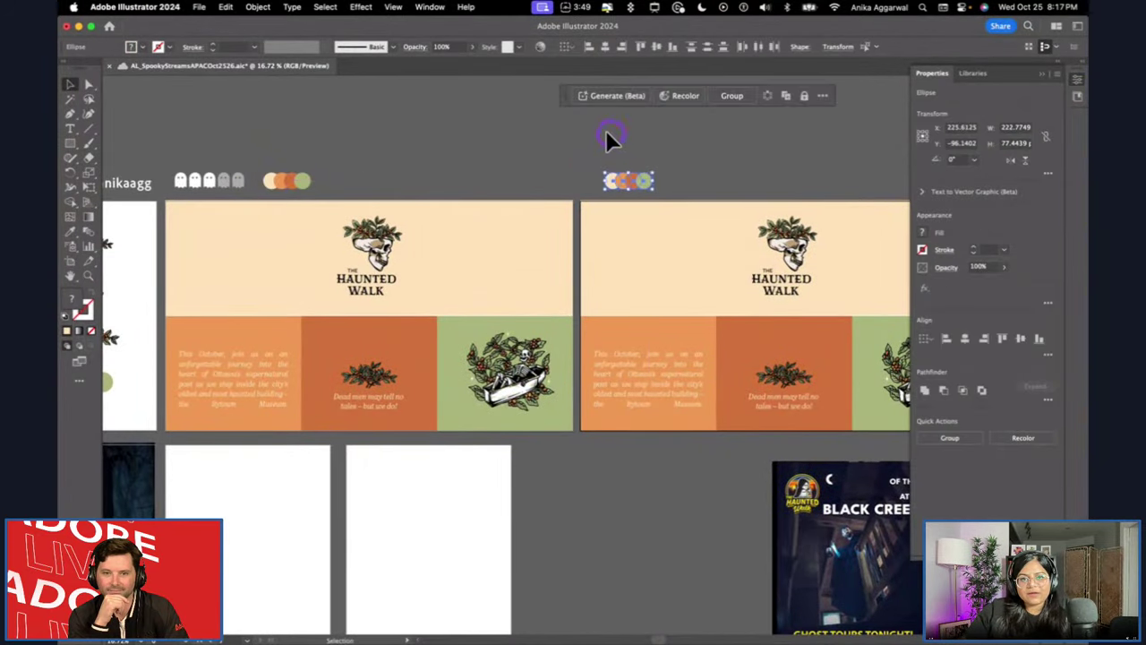
click(573, 145)
scroll(552, 157, right, 5)
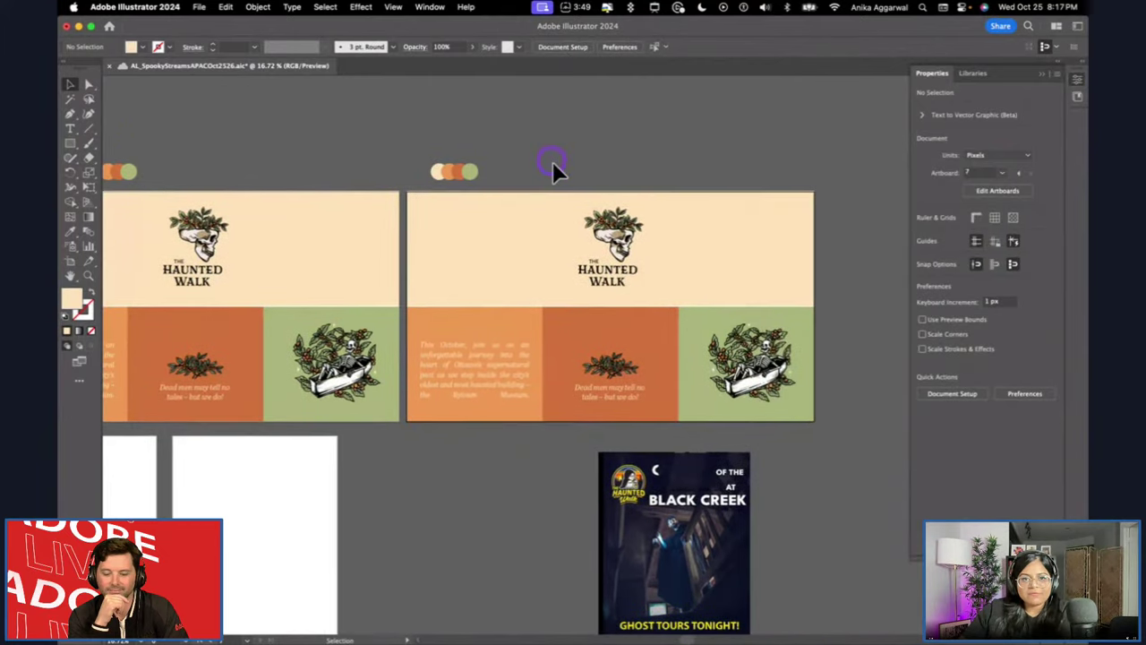
scroll(582, 215, up, 3)
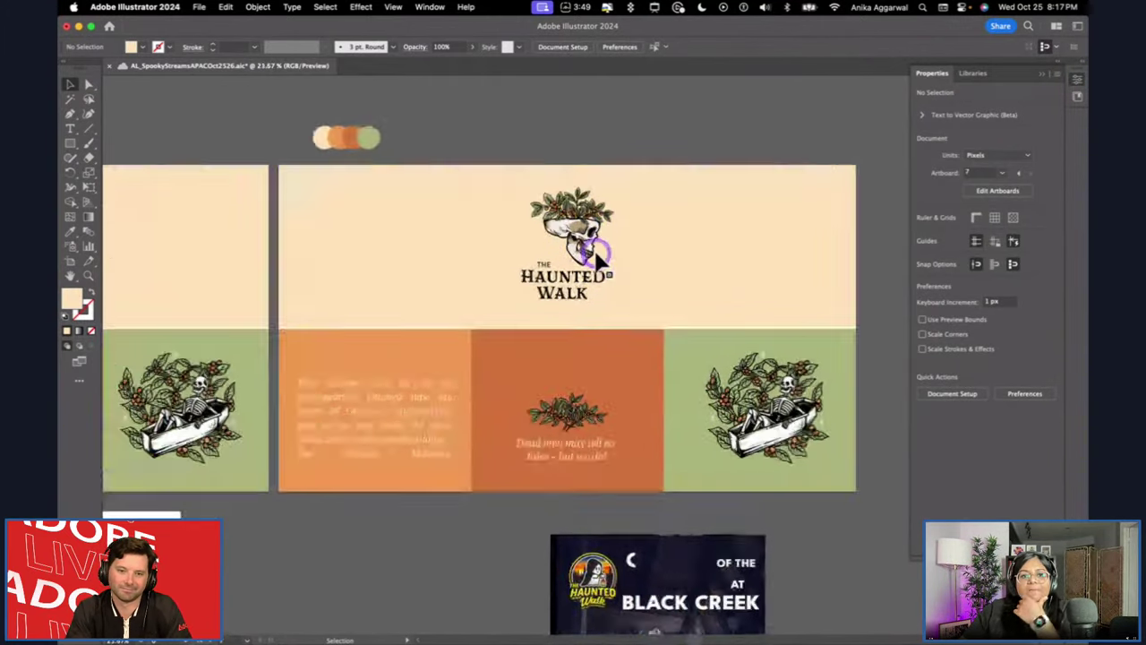
scroll(722, 269, up, 2)
click(1040, 72)
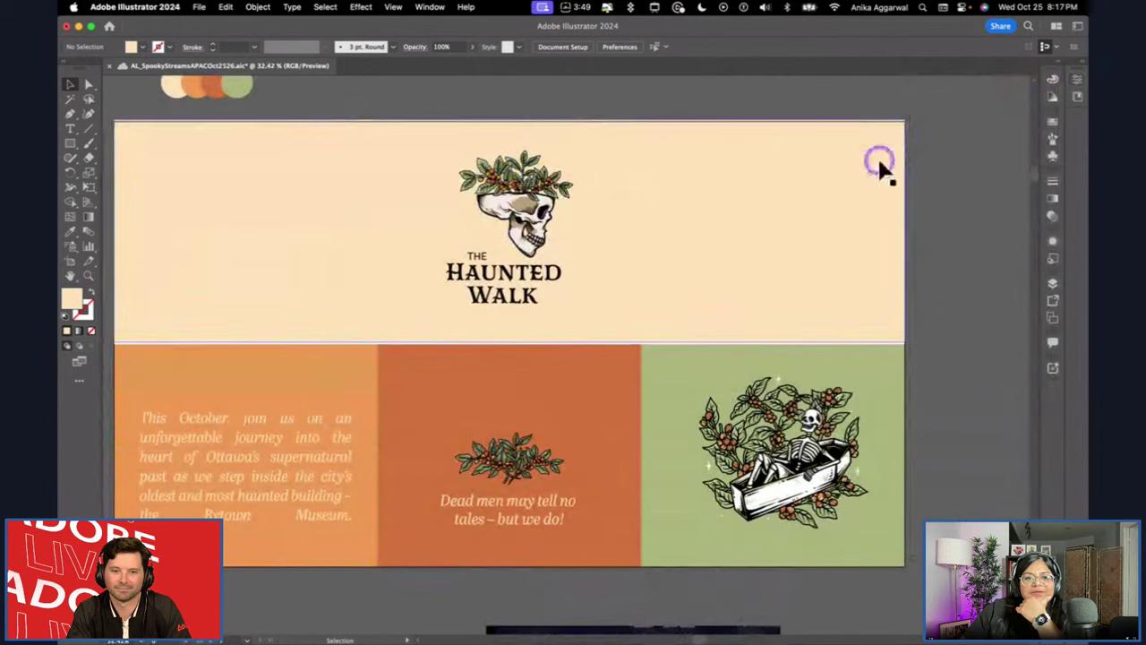
key(super+a)
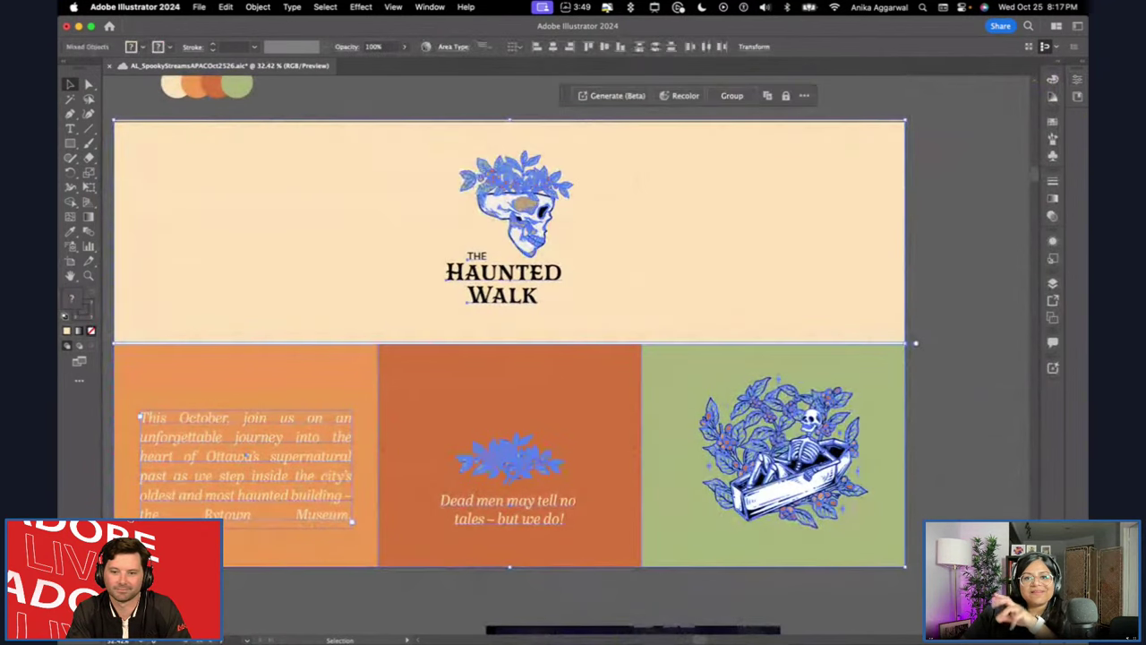
click(684, 103)
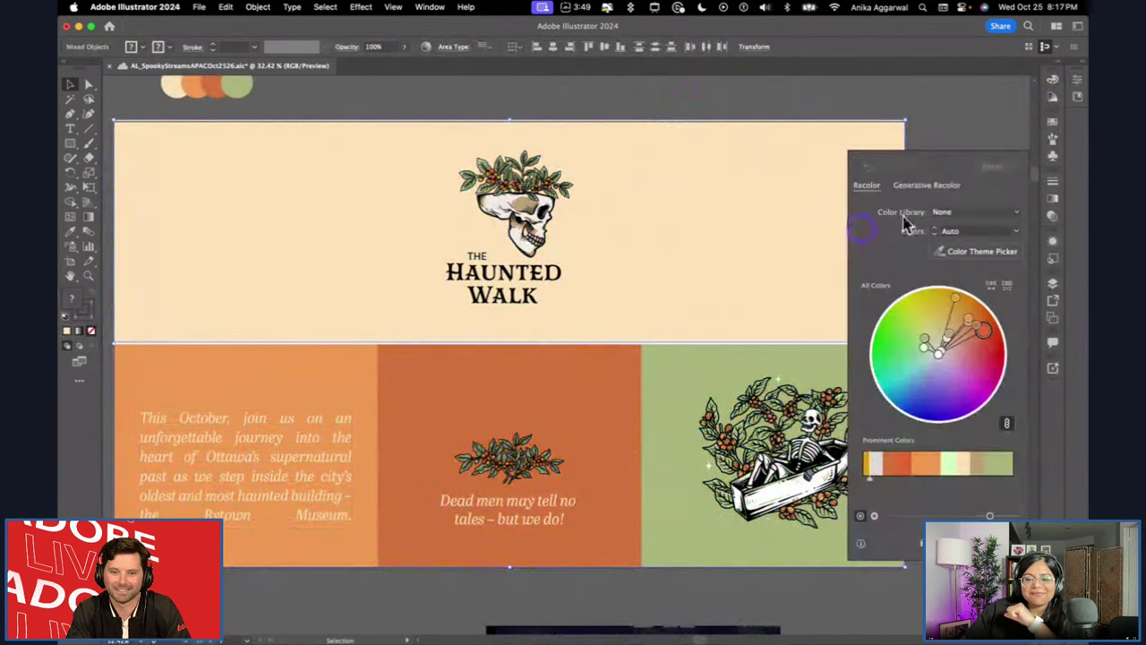
click(906, 114)
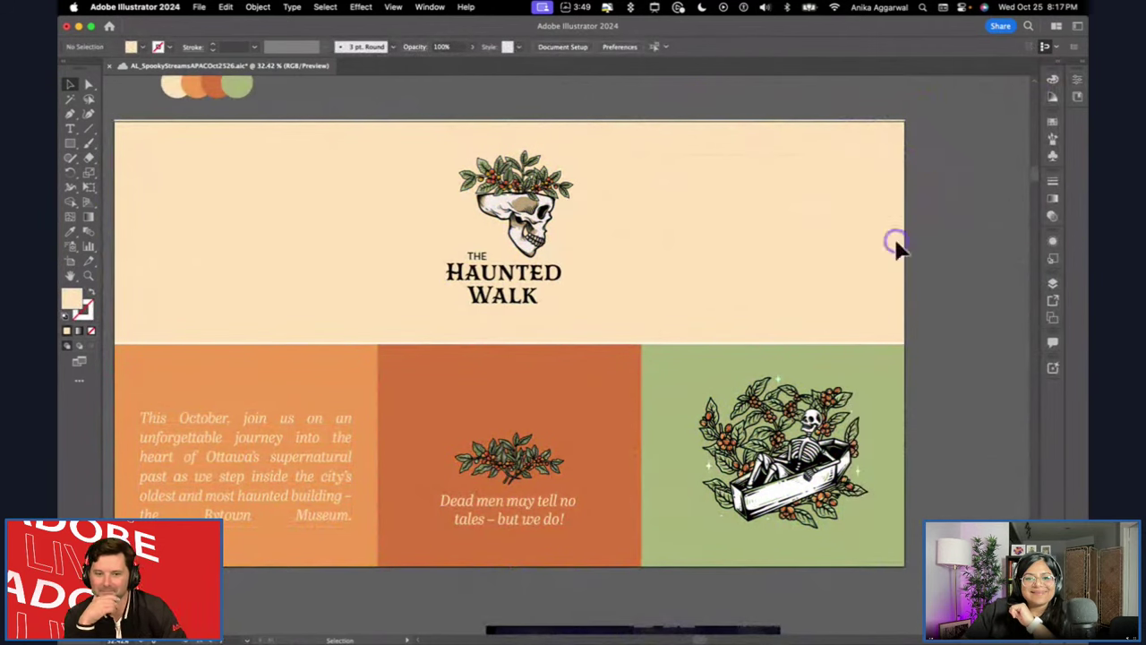
Select all artwork on the duplicated board and reposition the contextual task bar above it.
key(super+a)
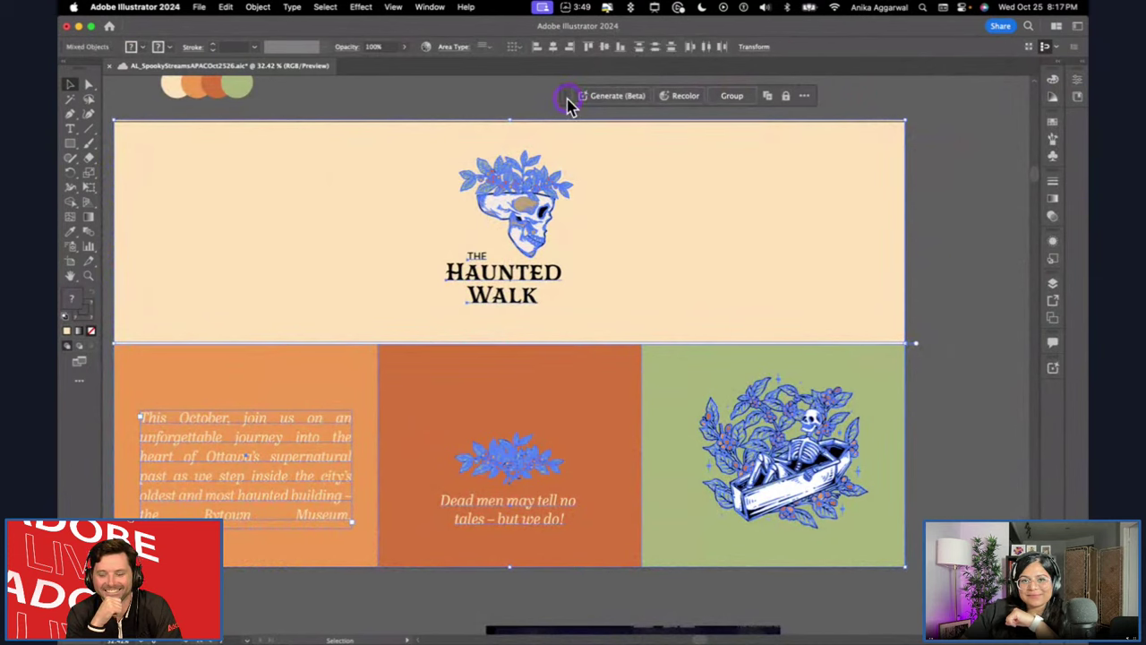
drag(567, 102, 439, 86)
mouse_move(433, 25)
mouse_down()
mouse_move(408, 31)
mouse_move(422, 30)
mouse_up()
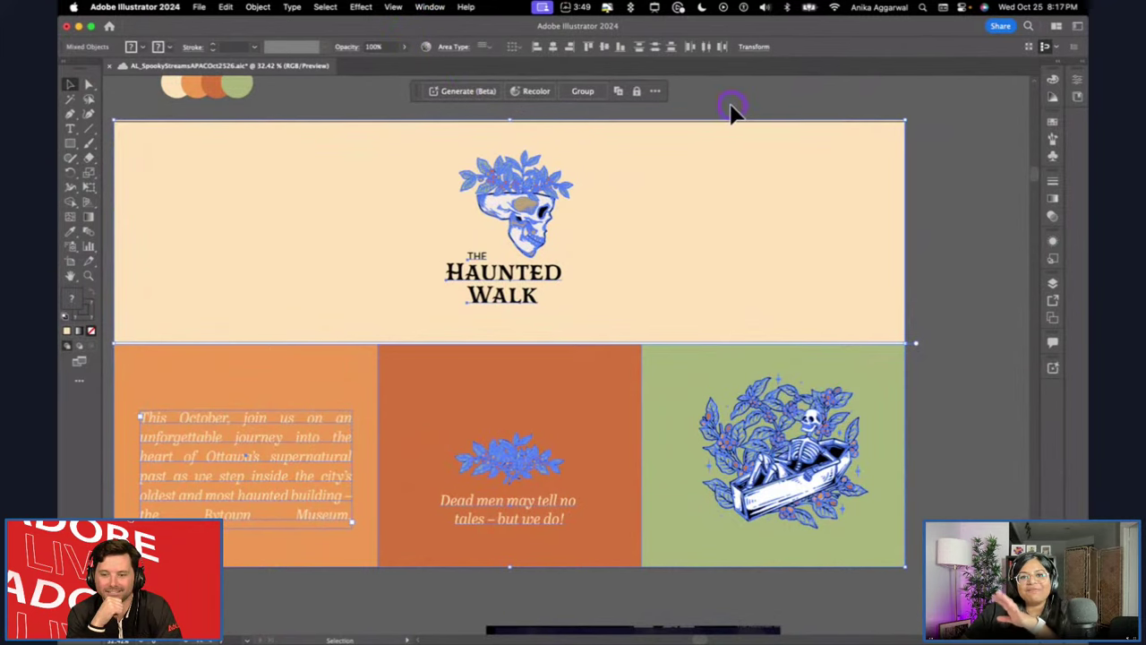
drag(453, 283, 474, 284)
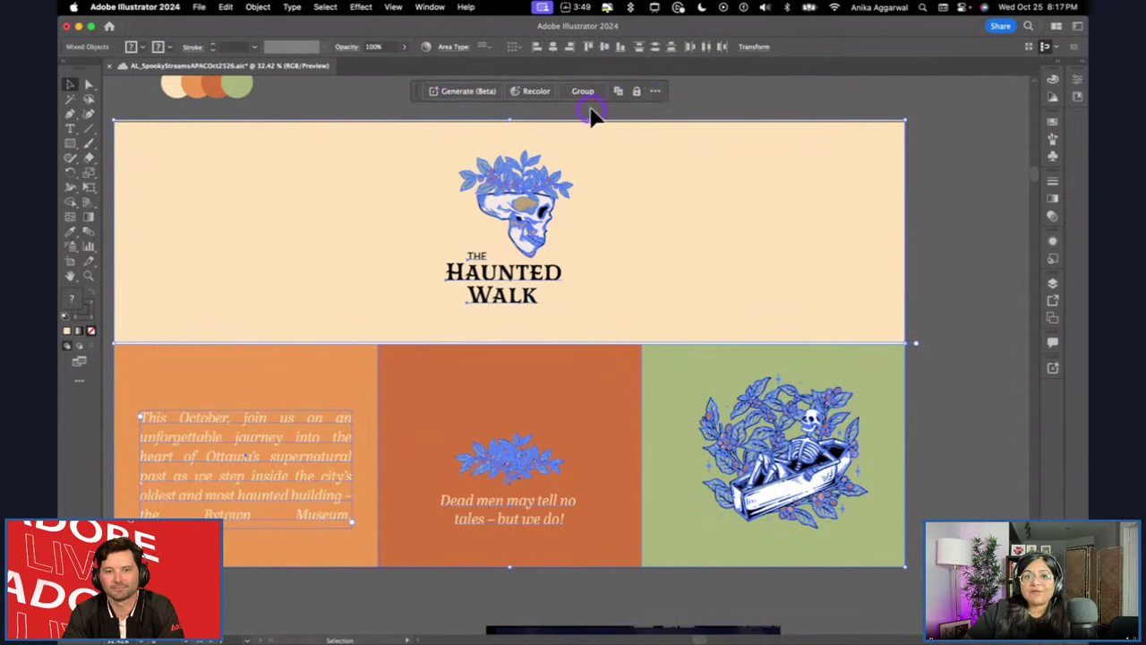
Use Generative Recolor with the sample prompt "Trippy disco lights" to produce colour variations of the duplicated board.
click(537, 93)
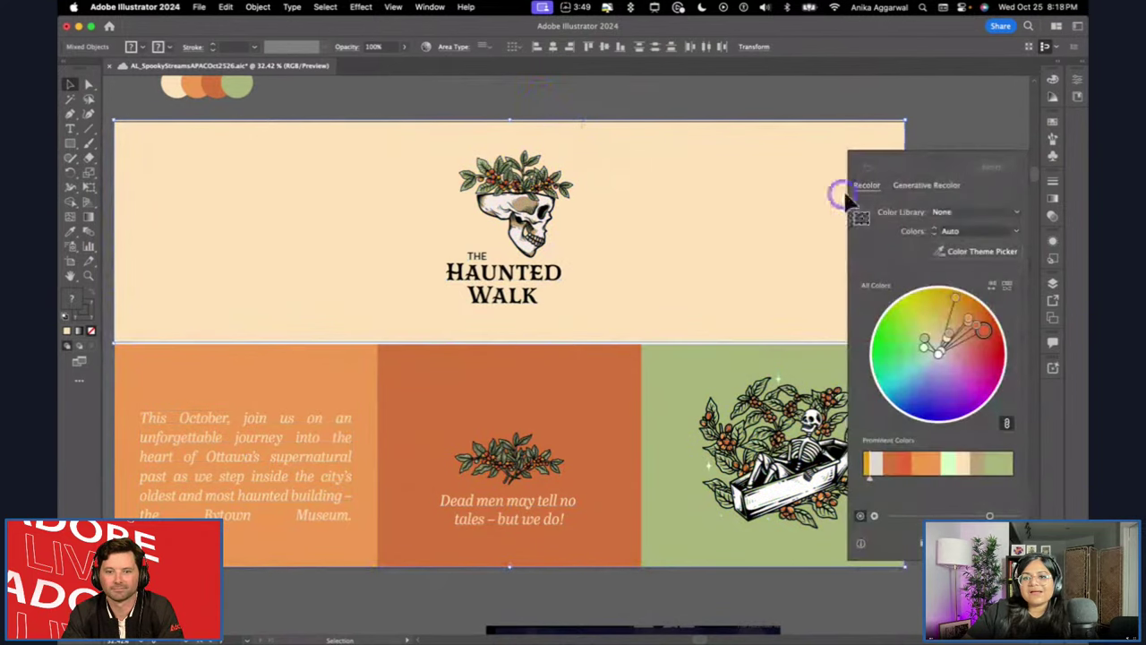
click(921, 188)
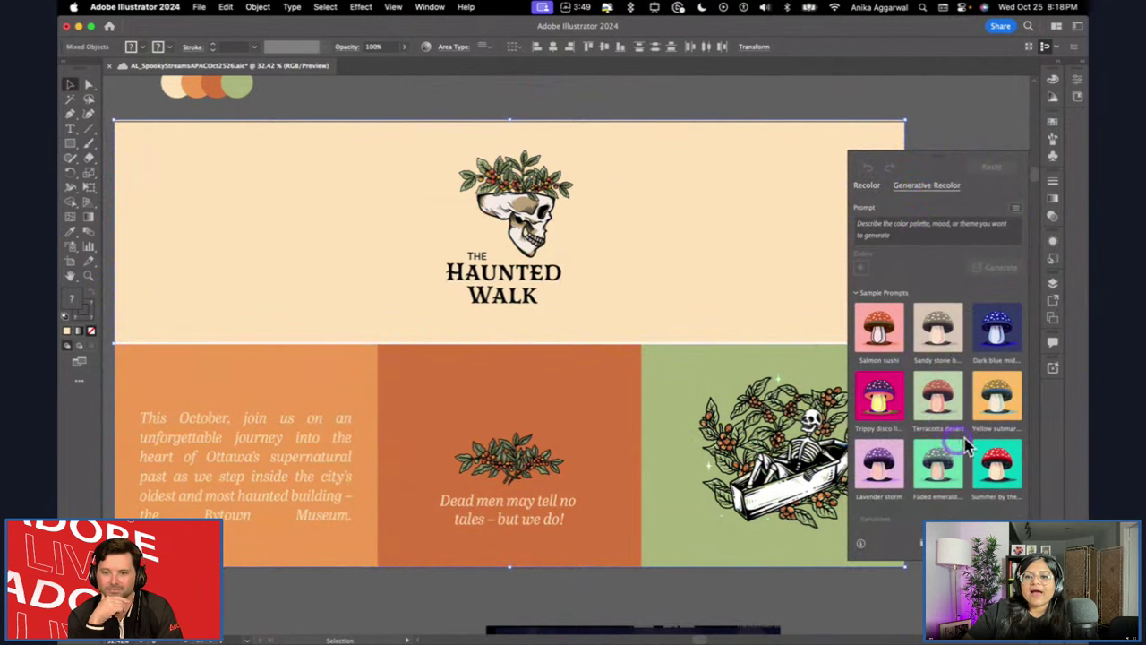
scroll(936, 463, down, 3)
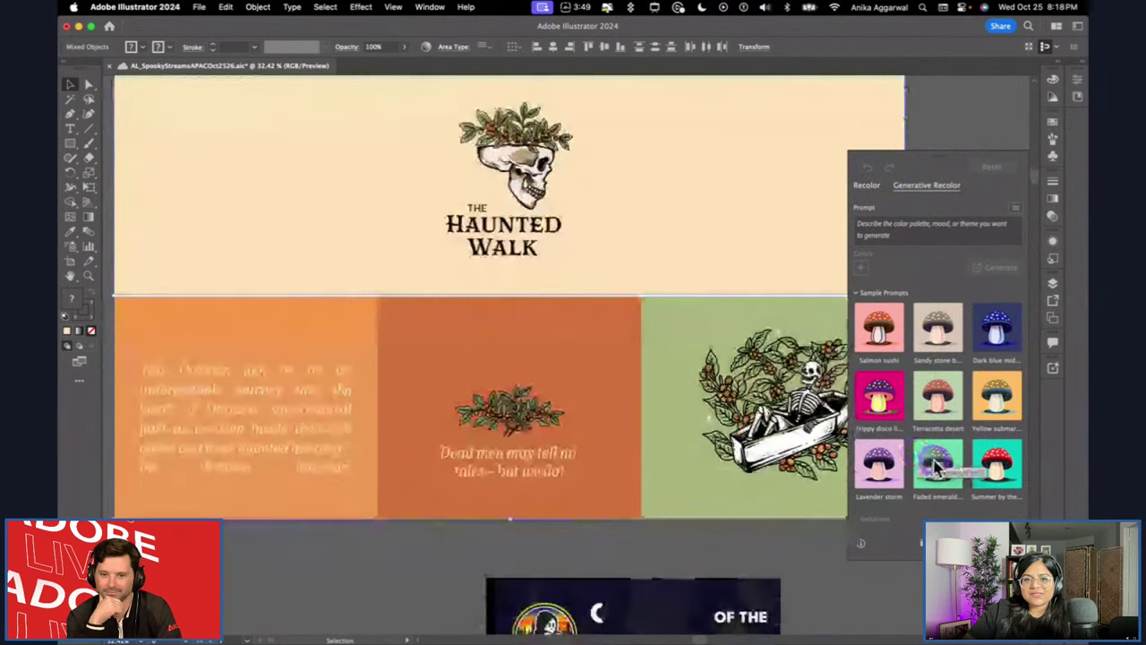
scroll(936, 464, up, 3)
click(886, 404)
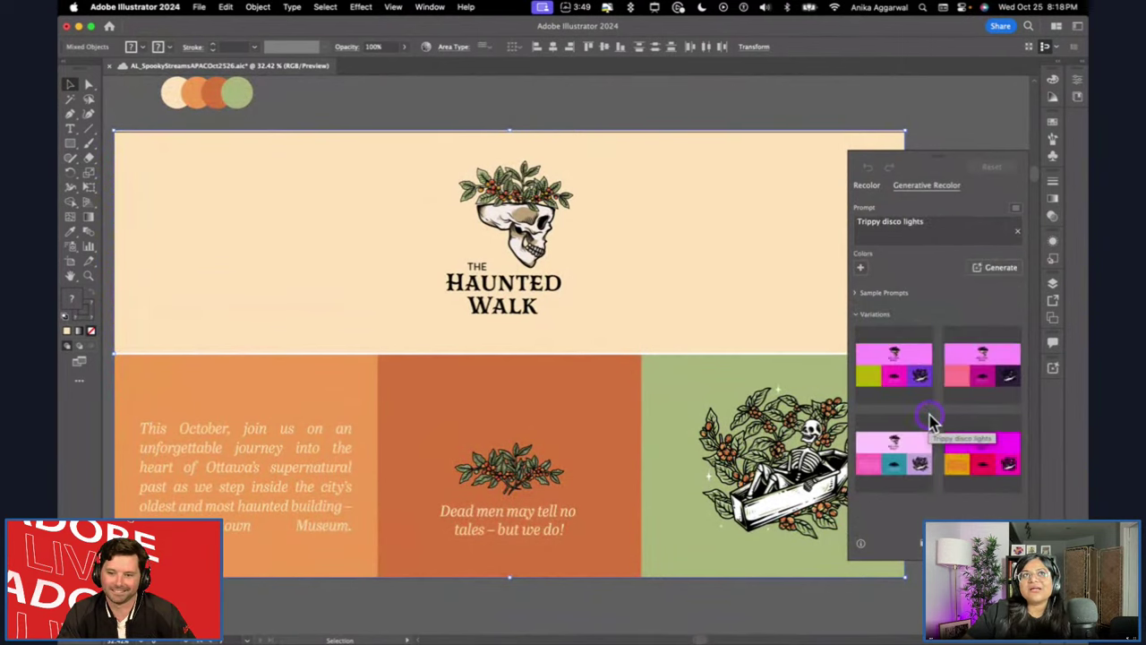
Compare the Trippy disco lights variations, apply the pale pink, hot pink, teal and lavender one, and generate further variations.
click(901, 472)
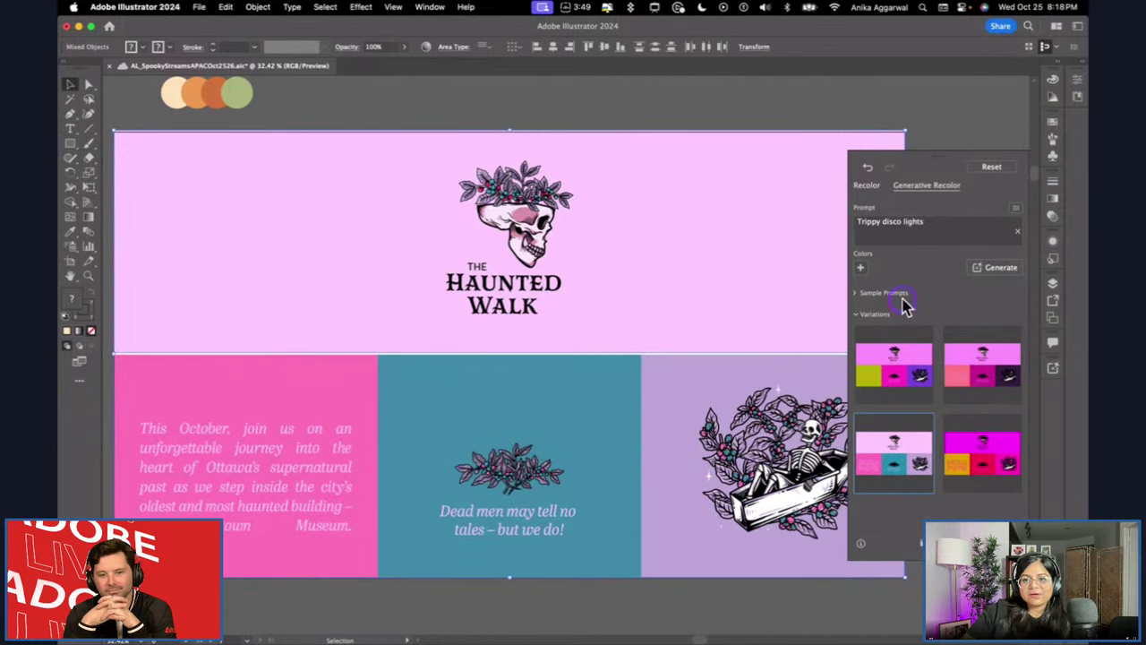
click(891, 380)
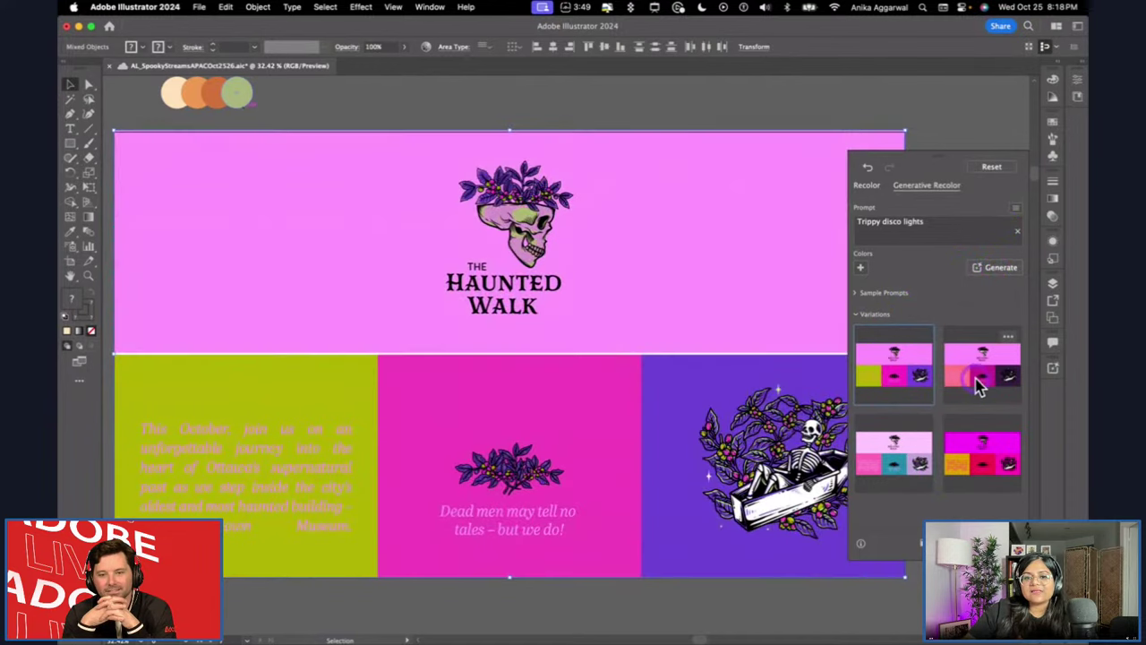
click(980, 383)
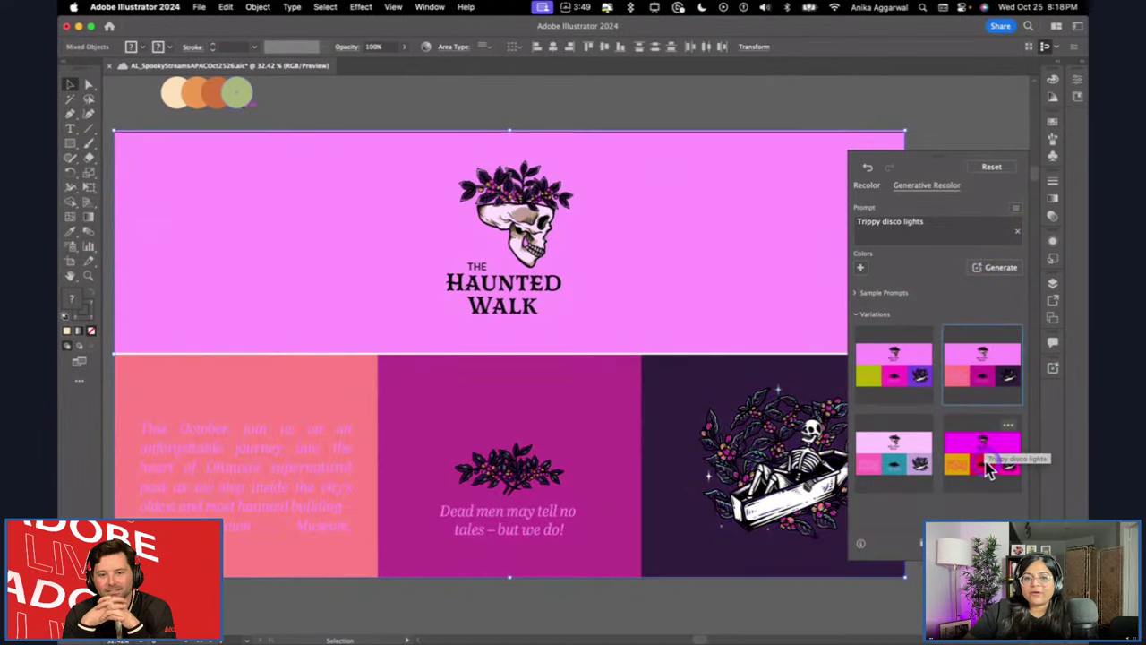
click(891, 461)
click(990, 271)
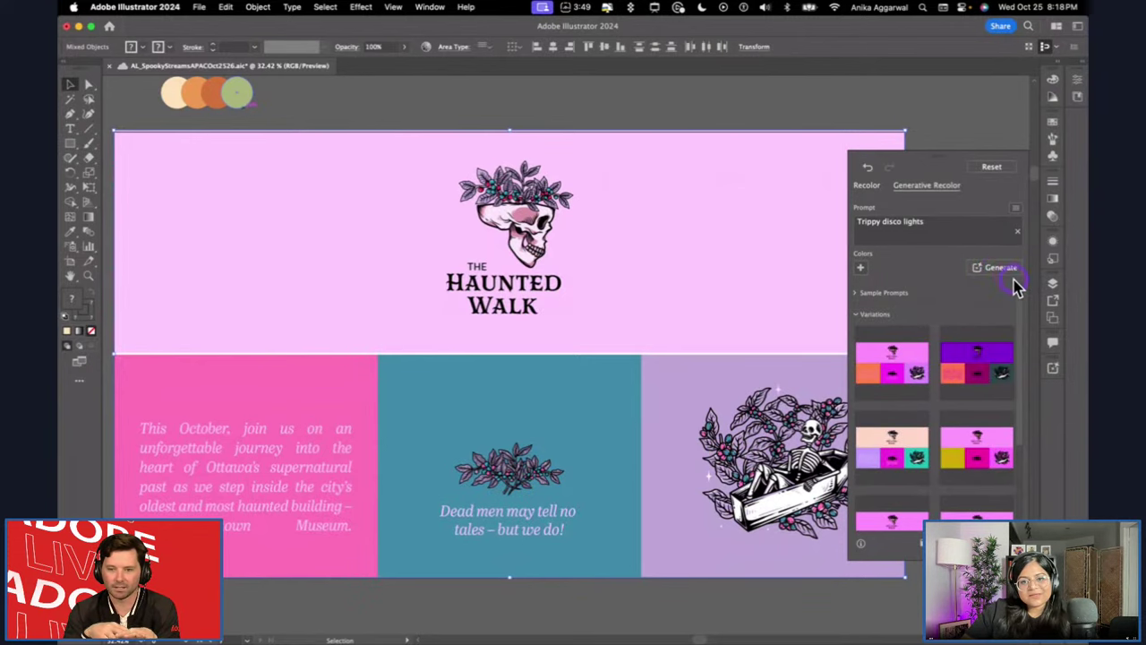
Compare the Trippy disco lights variations, apply the pink, orange, magenta and lavender one, and generate another set.
click(895, 452)
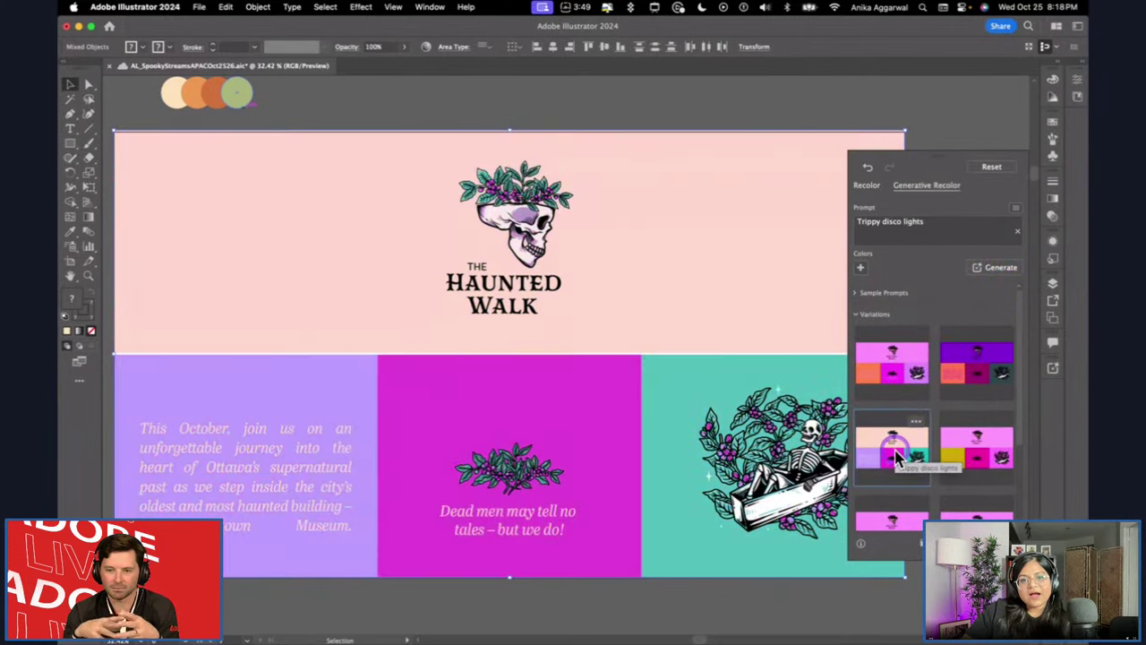
click(892, 380)
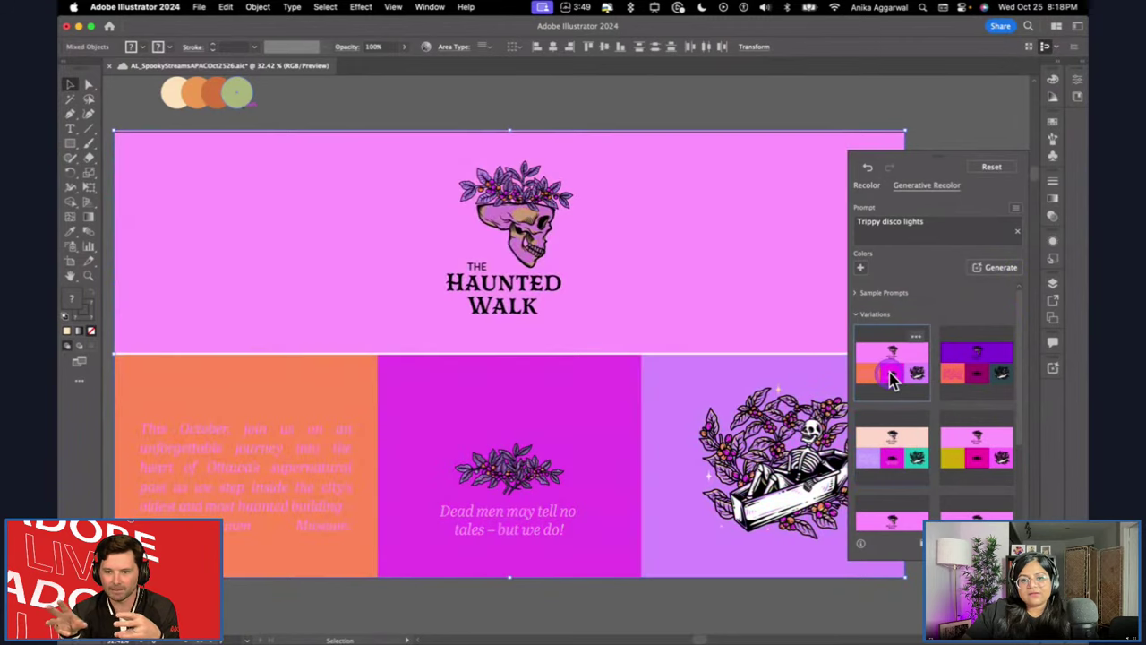
click(972, 373)
click(951, 455)
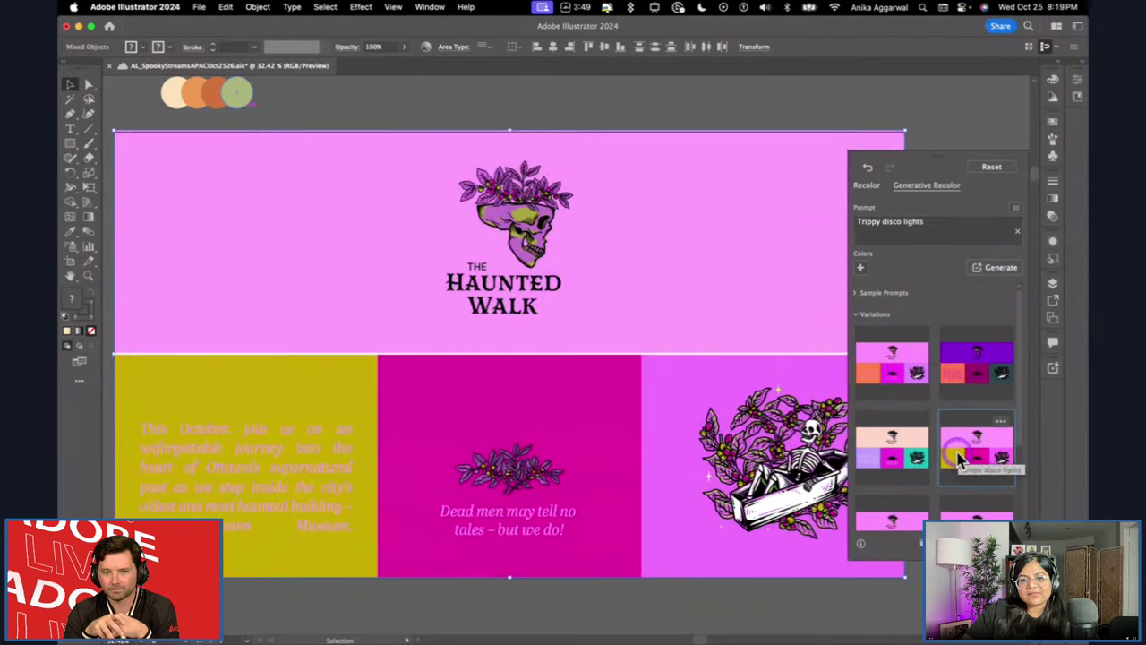
click(882, 392)
click(997, 268)
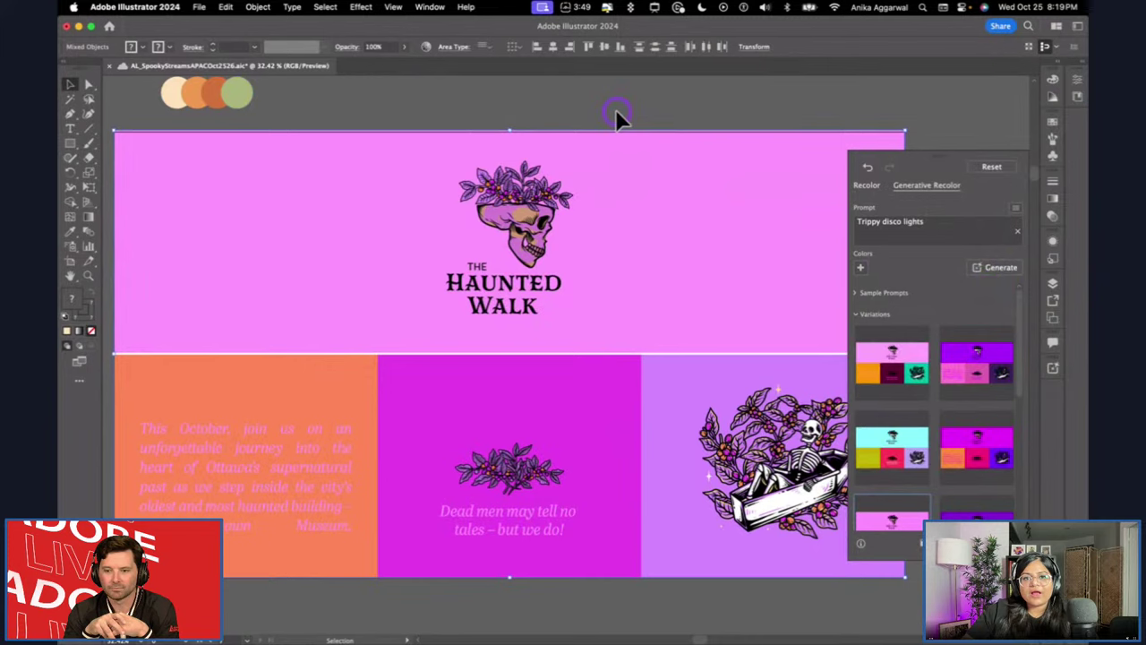
Preview the violet and pink disco variation from the new set and reset the board to its original colours.
click(888, 356)
click(975, 365)
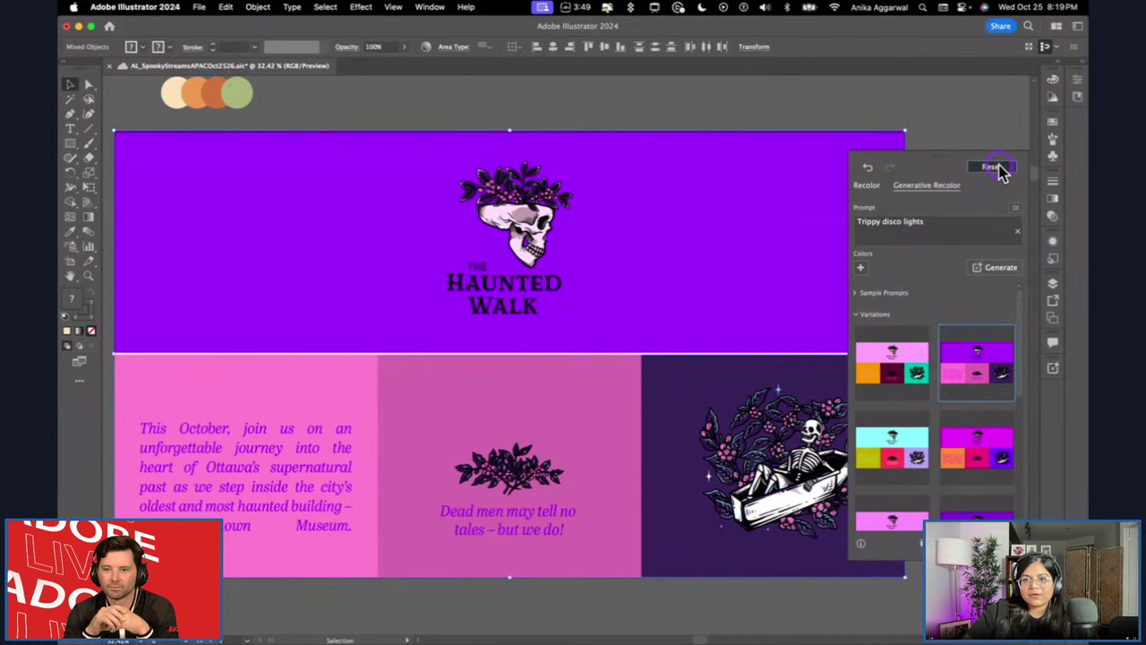
click(996, 168)
Replace the recolor prompt with "spooky halloween night time" and generate colour variations of the board.
click(886, 293)
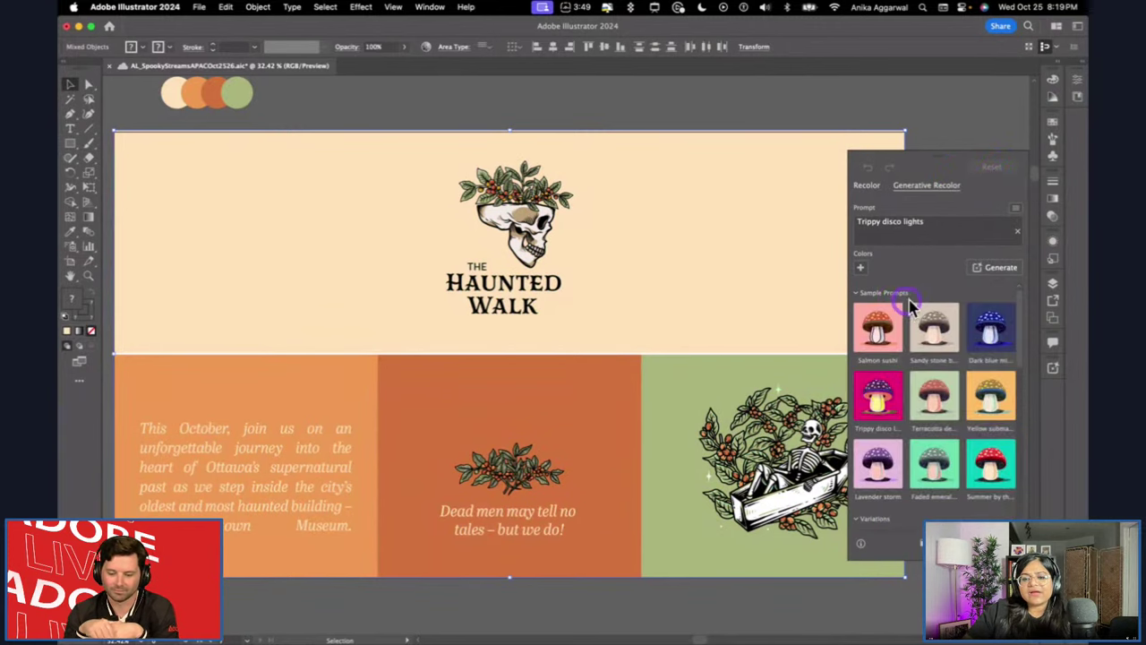
click(940, 226)
drag(962, 223, 855, 231)
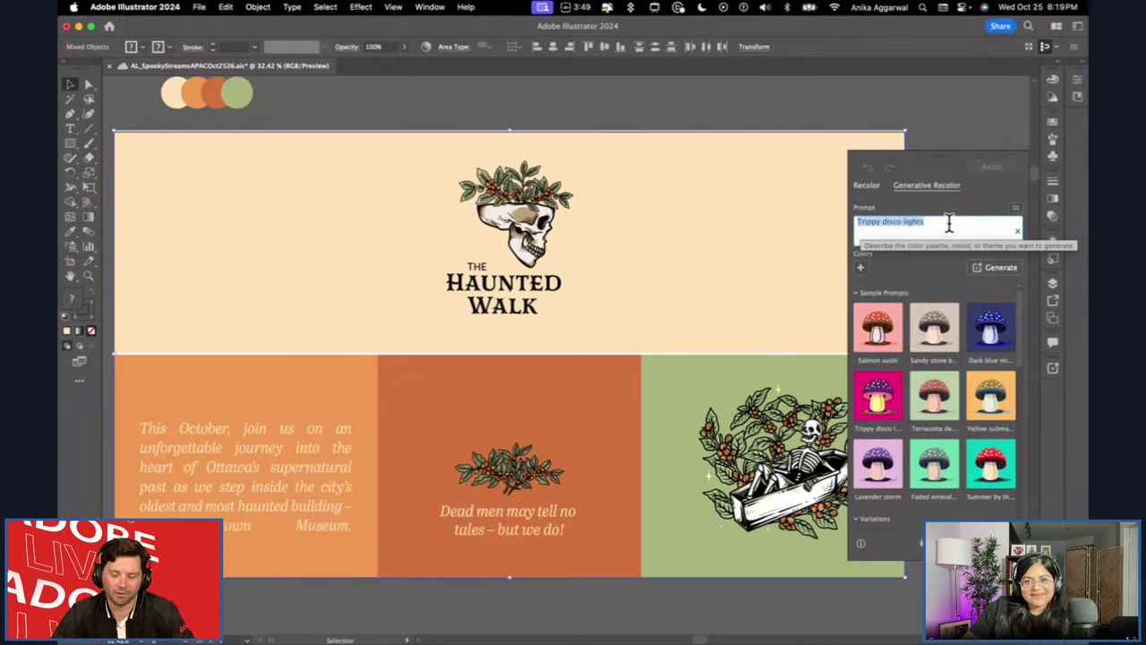
text(spo)
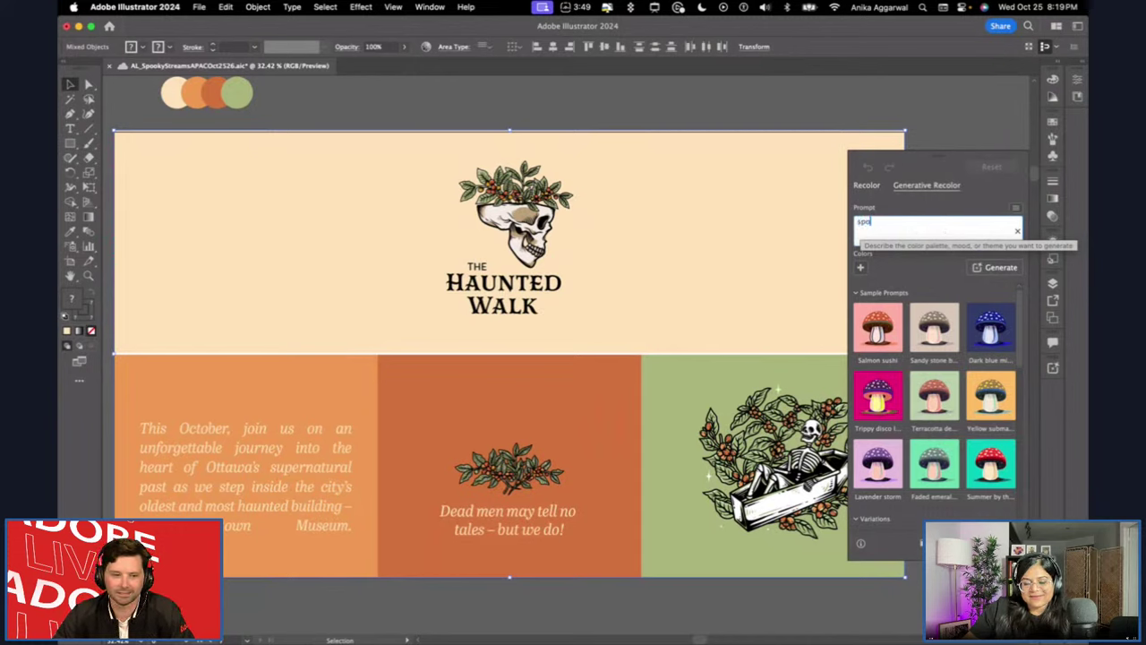
text(oky halloween night time)
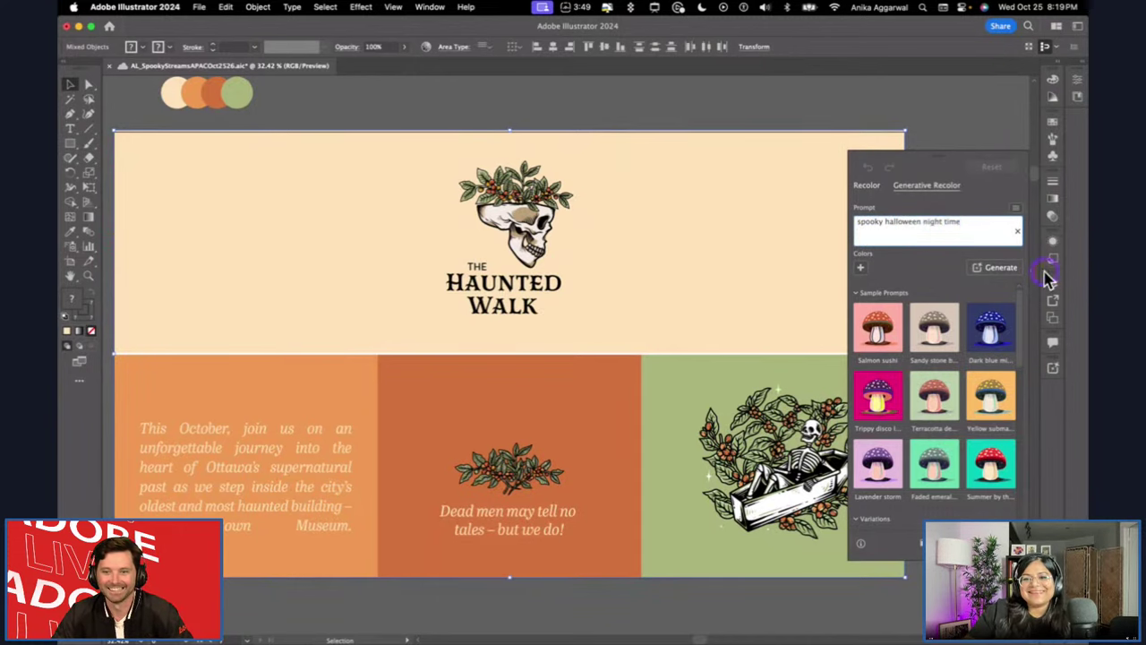
click(1003, 268)
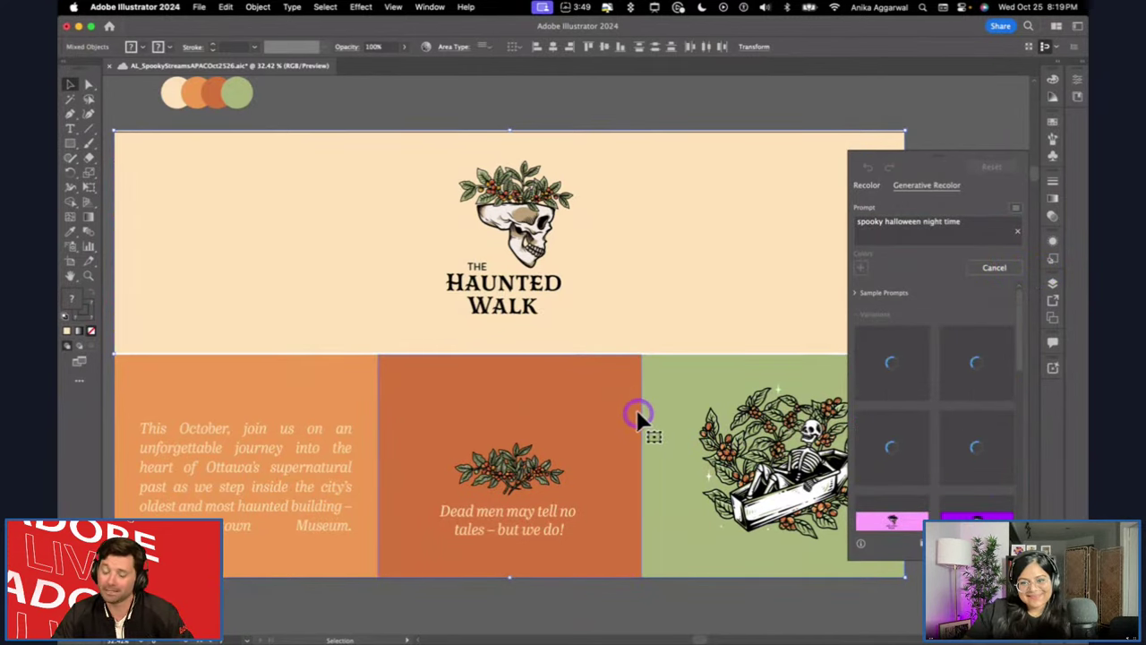
Compare the spooky halloween night time variations, apply the mint, green and dark brown one, and generate more variations.
click(881, 448)
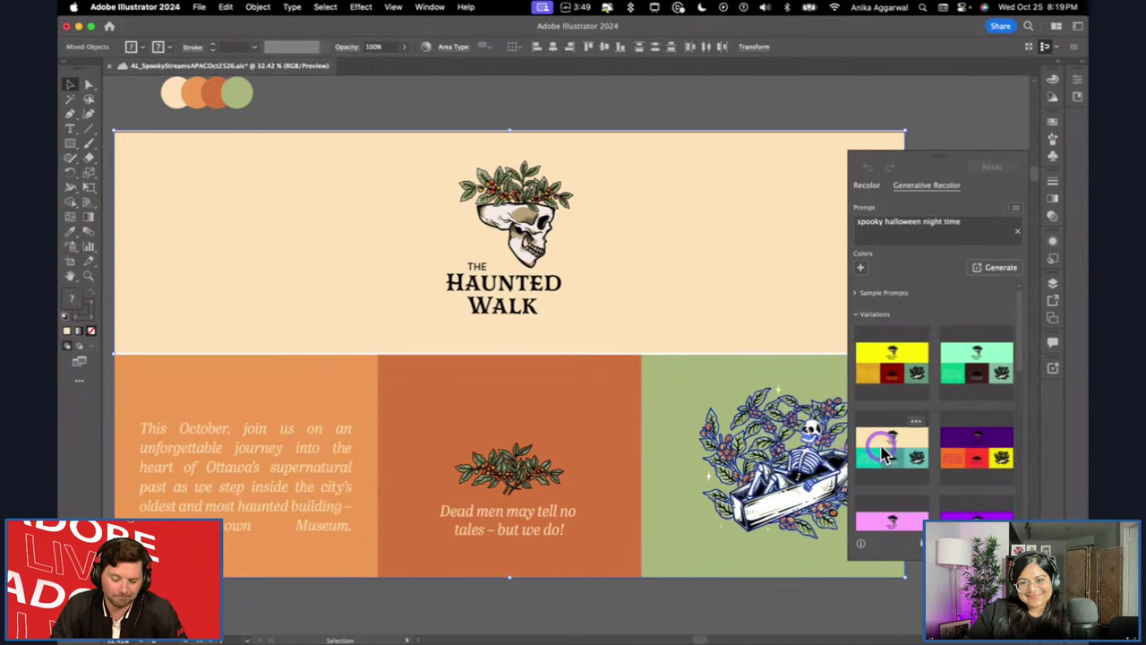
click(958, 453)
click(904, 470)
click(979, 383)
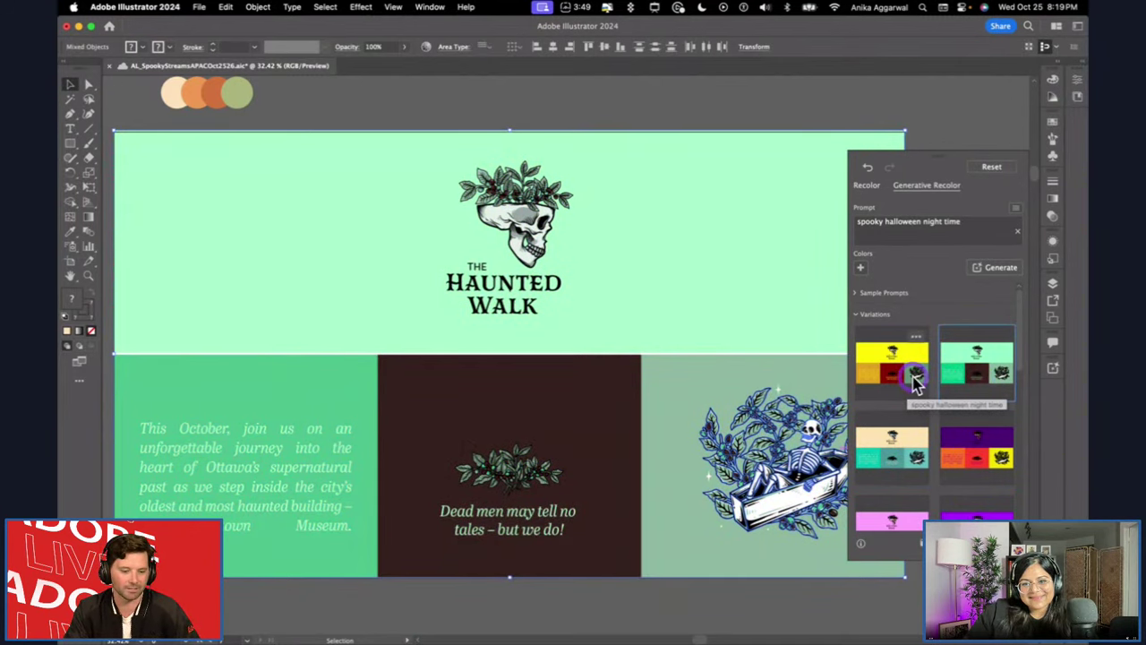
click(915, 380)
click(969, 376)
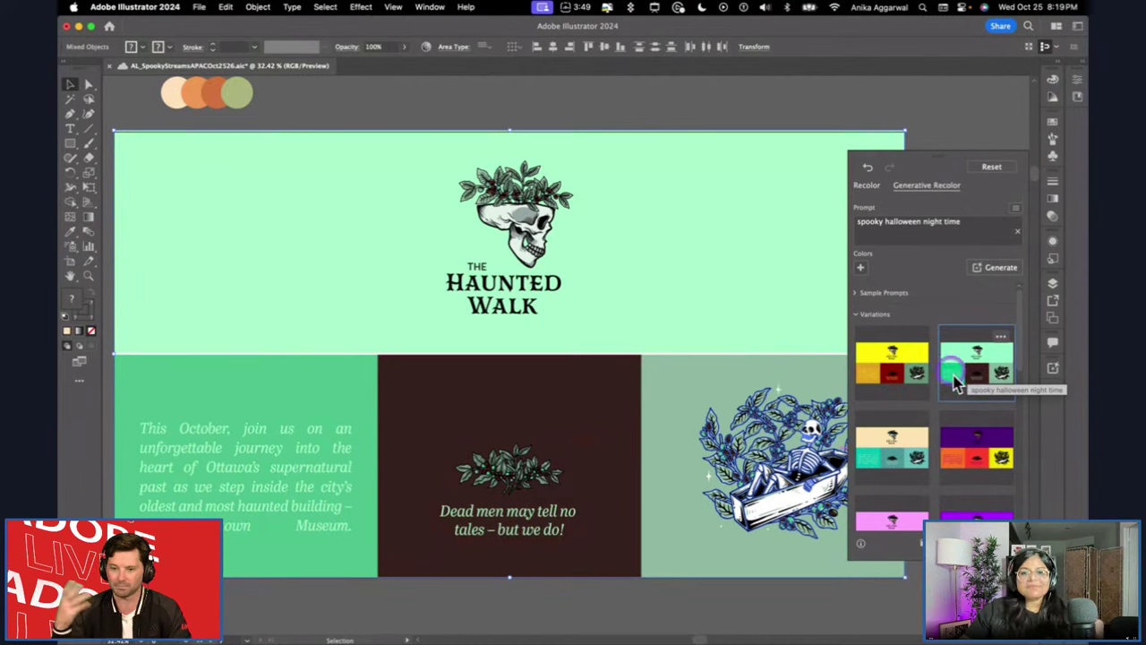
click(965, 380)
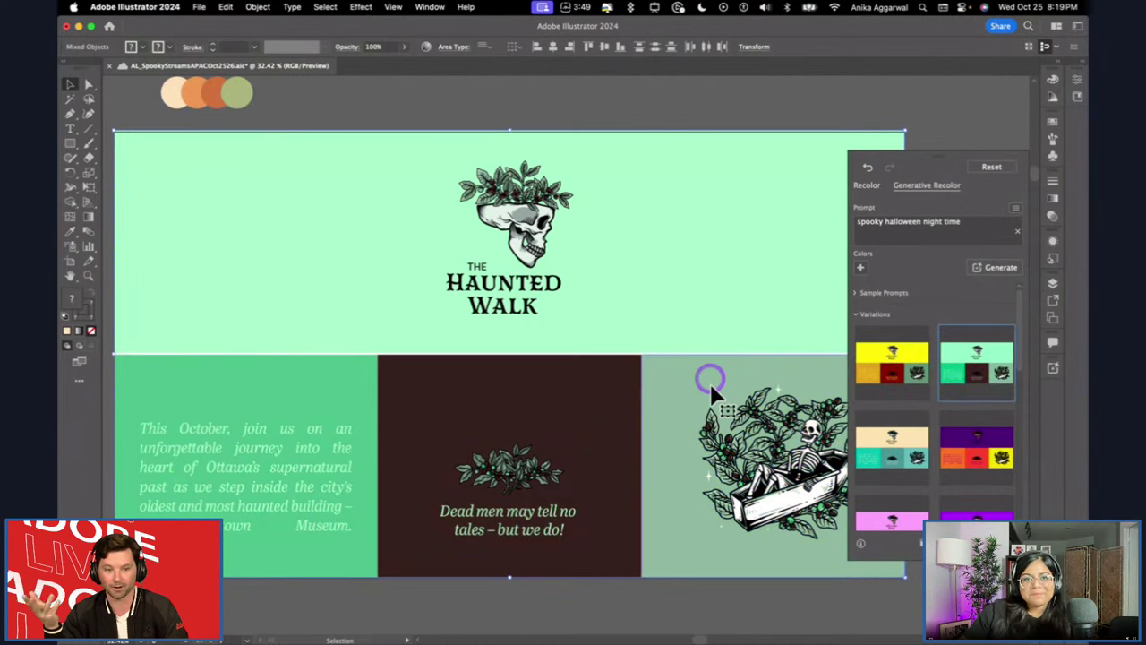
click(996, 267)
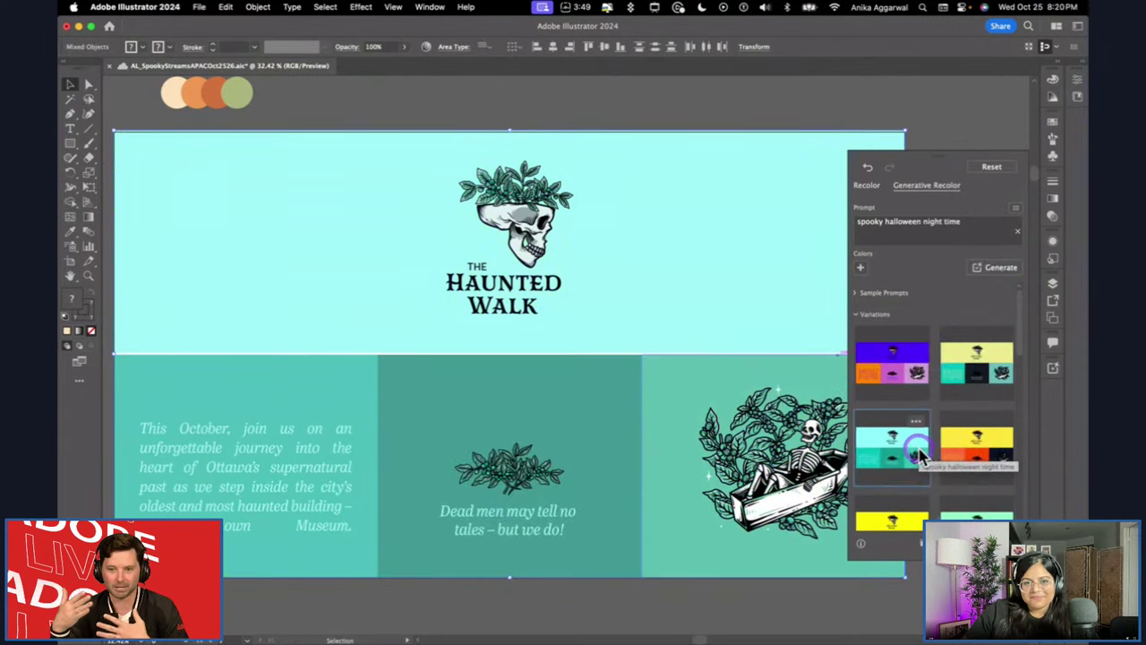
Compare the second spooky halloween set, apply the pale yellow, turquoise, navy and teal variation, and generate another set.
click(953, 381)
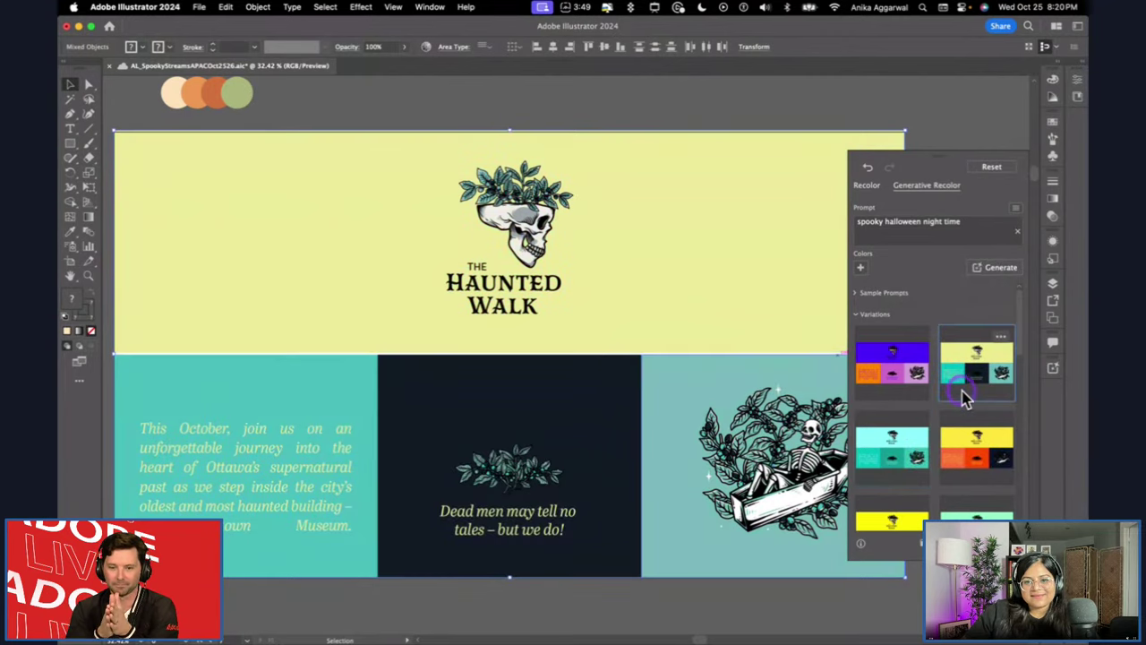
click(907, 390)
click(959, 451)
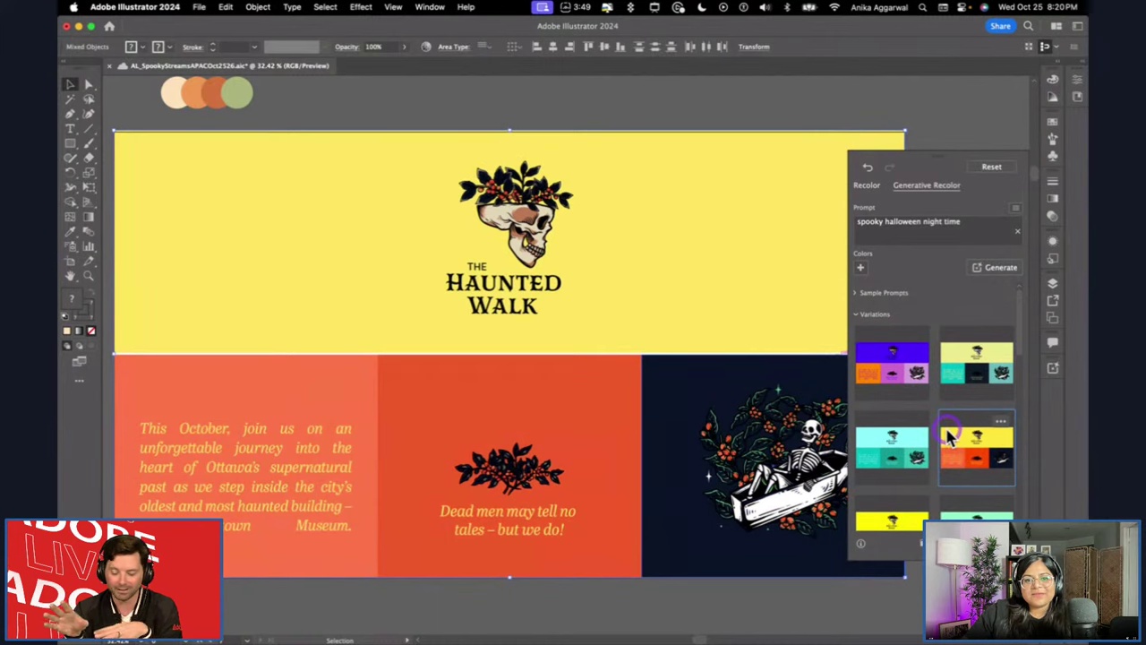
click(884, 459)
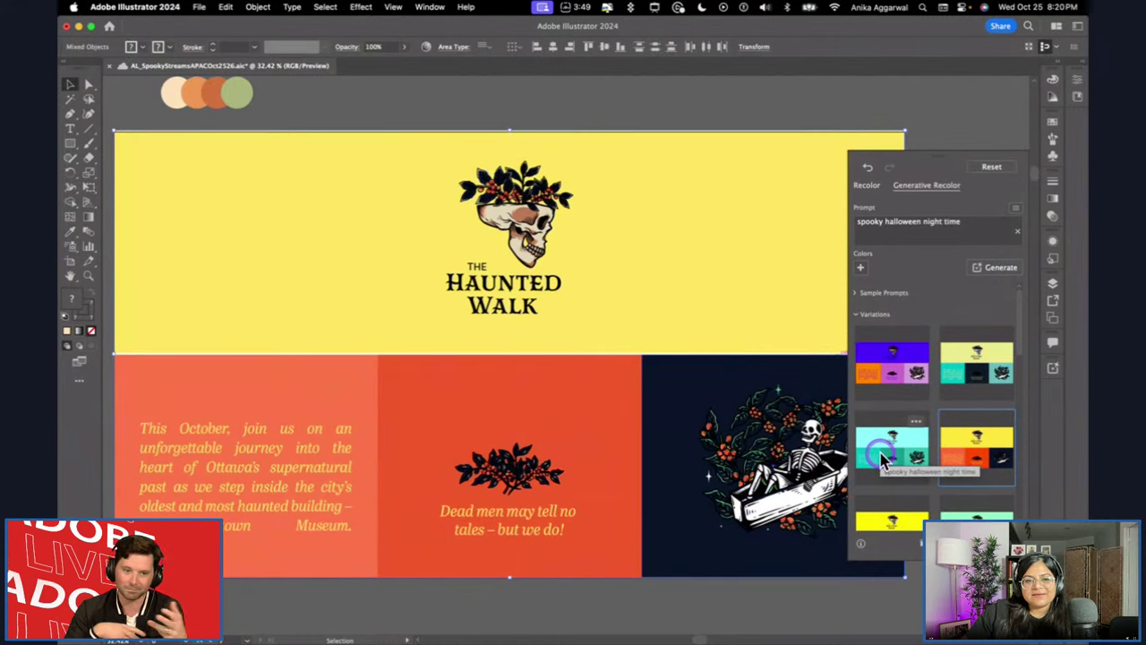
click(953, 392)
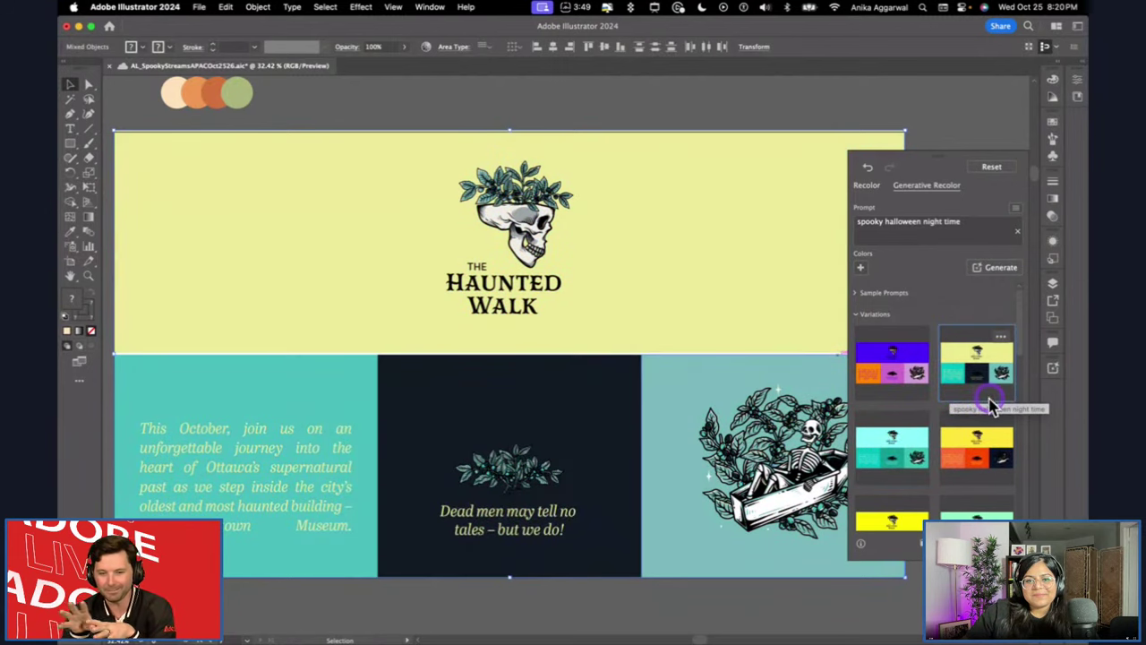
click(996, 267)
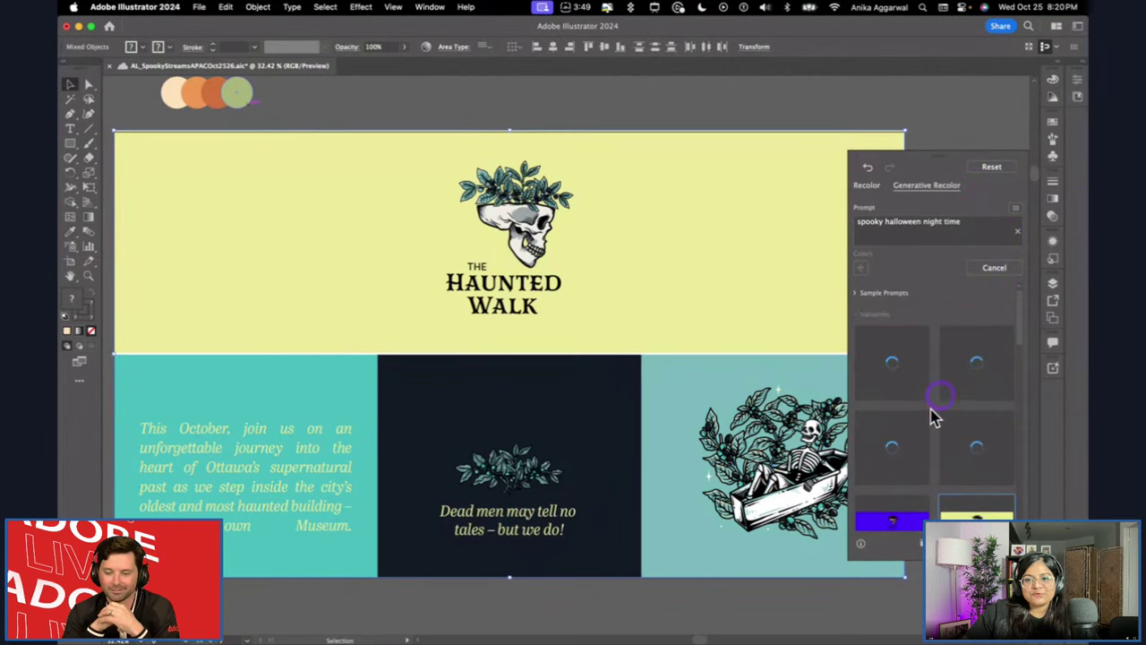
Preview the peach, salmon, orange-red and purple variation on the board, and reapply the pale yellow, turquoise and navy one.
click(909, 436)
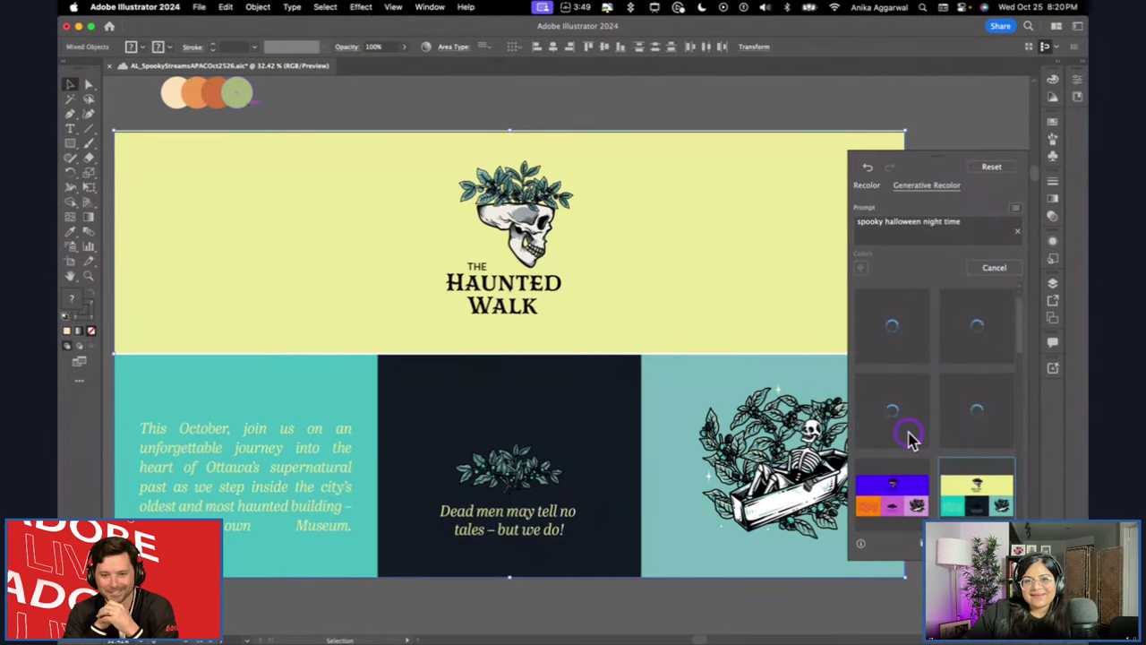
click(155, 85)
click(235, 94)
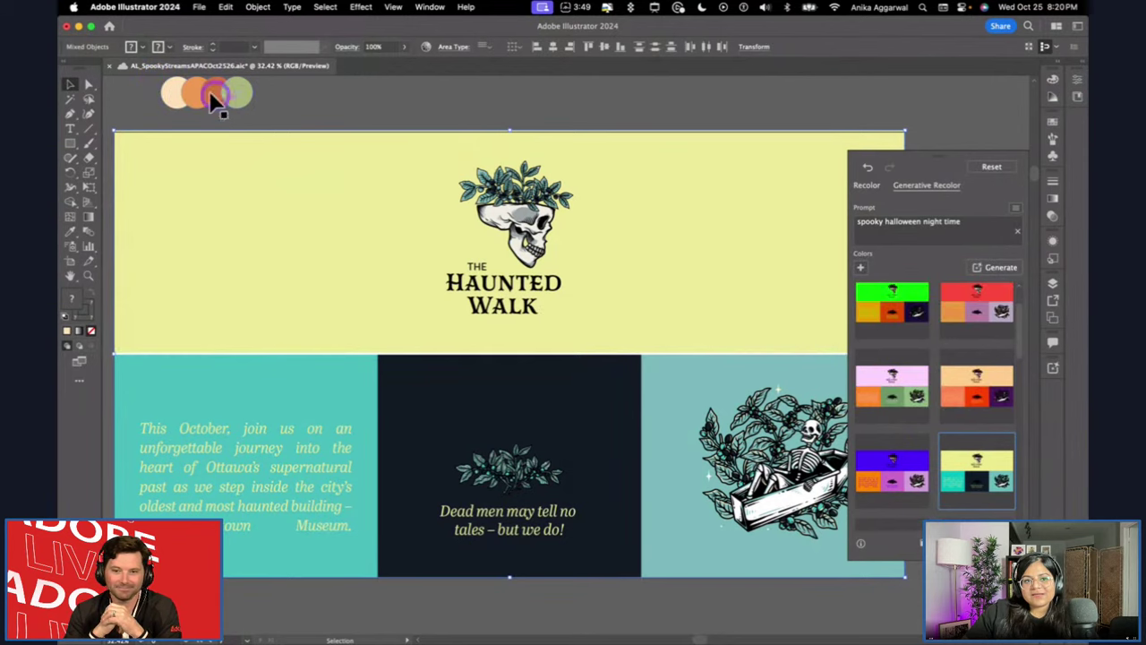
click(895, 381)
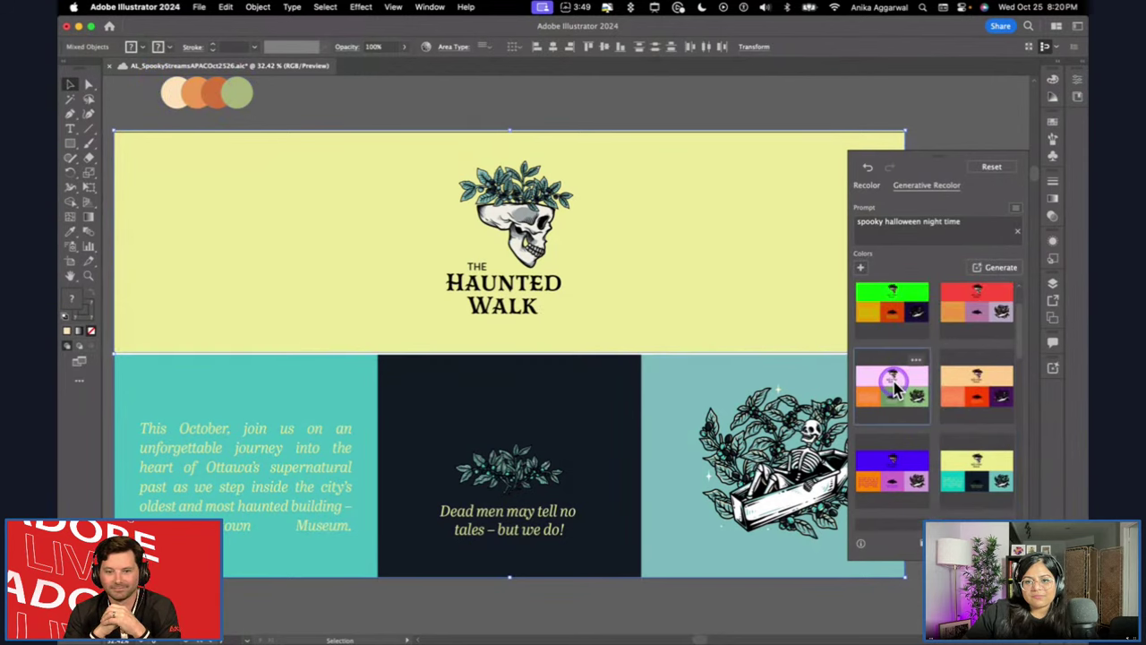
click(974, 386)
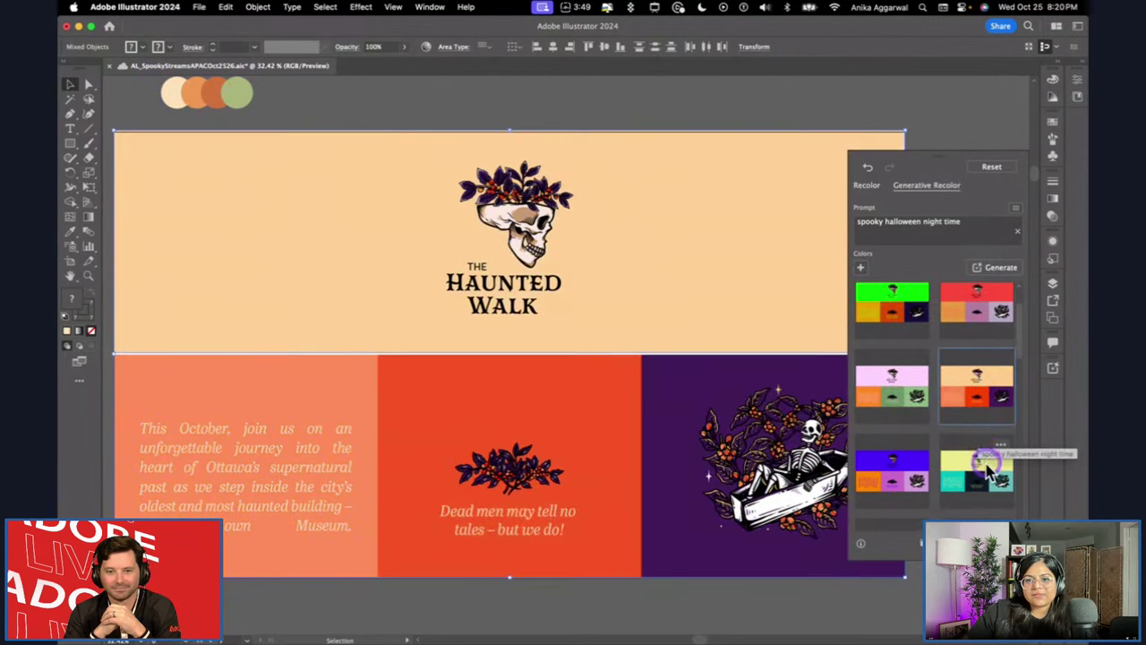
click(658, 372)
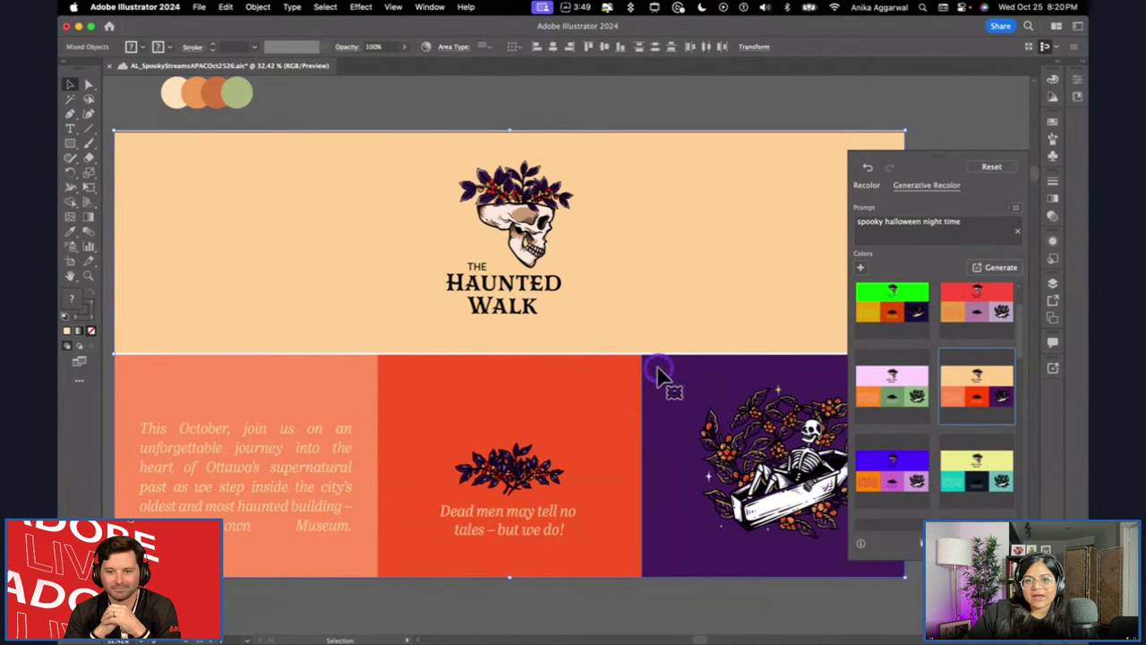
click(976, 464)
click(530, 464)
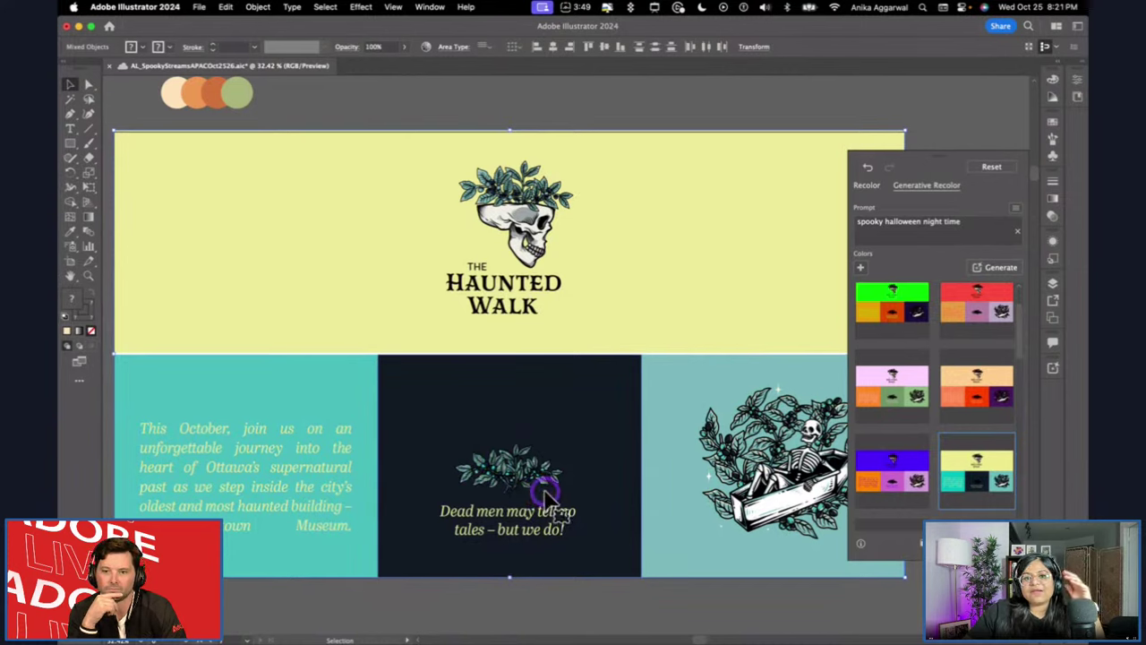
Try rebalancing the weights of the board's prominent colours in Recolor, and undo both adjustments.
click(866, 188)
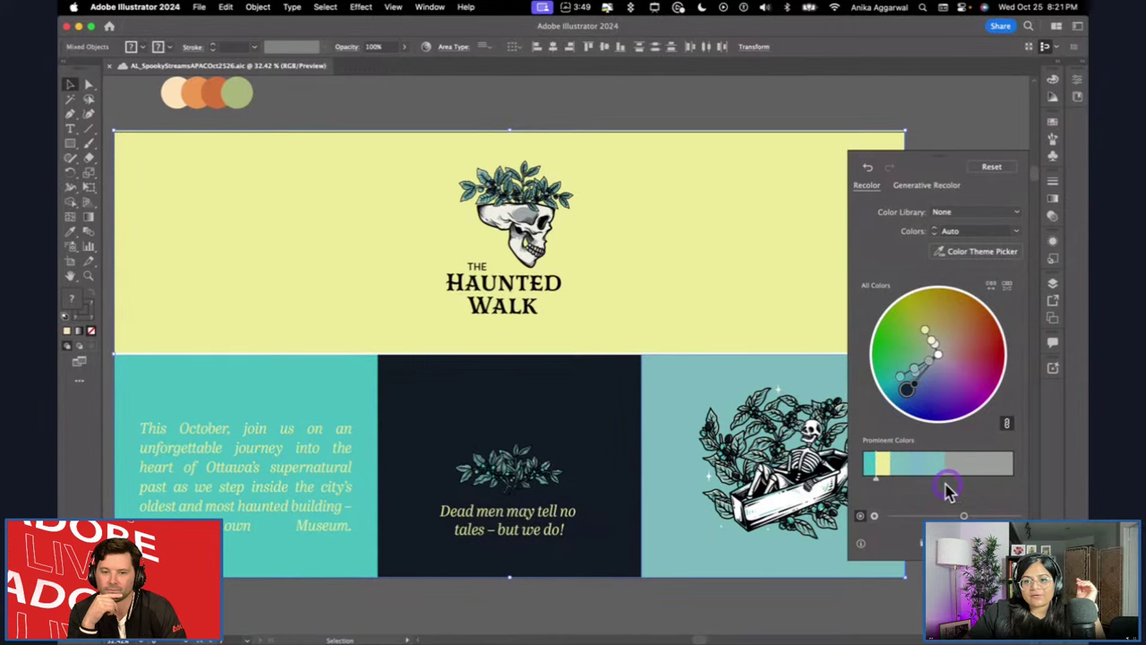
drag(947, 485, 964, 483)
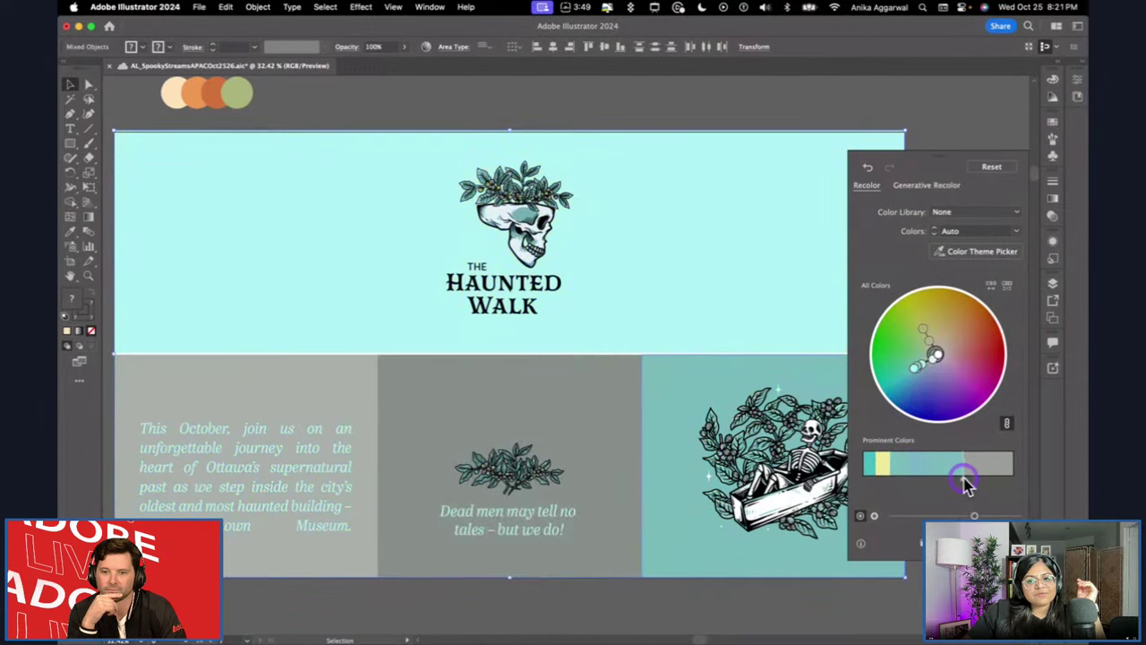
drag(963, 485, 925, 484)
key(super+z)
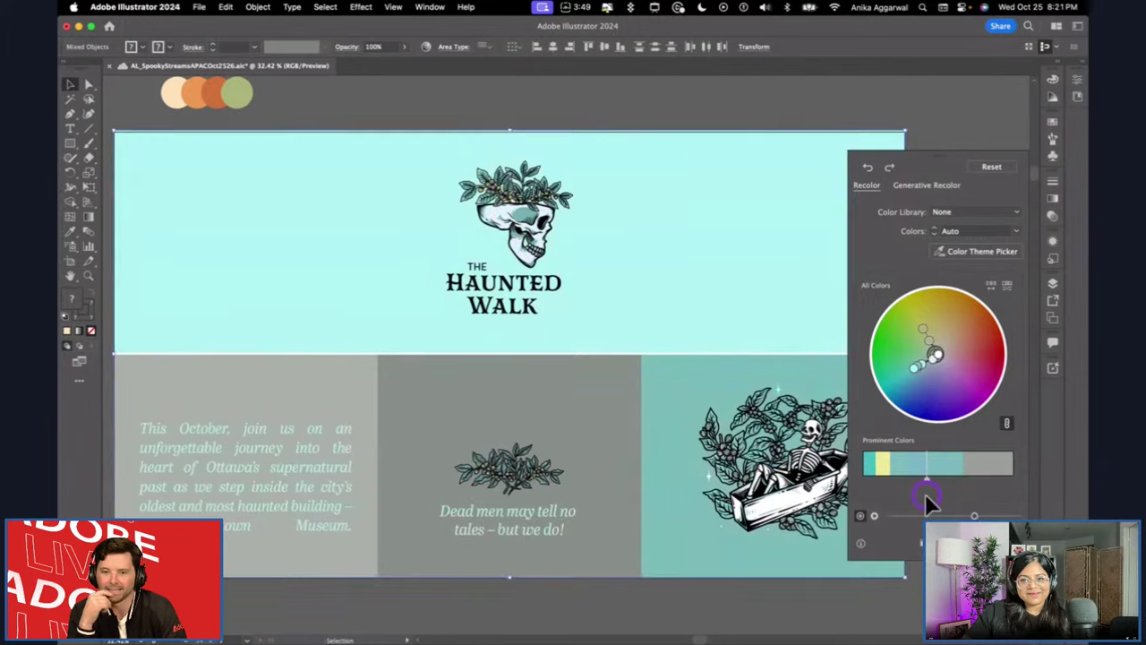
key(super+z)
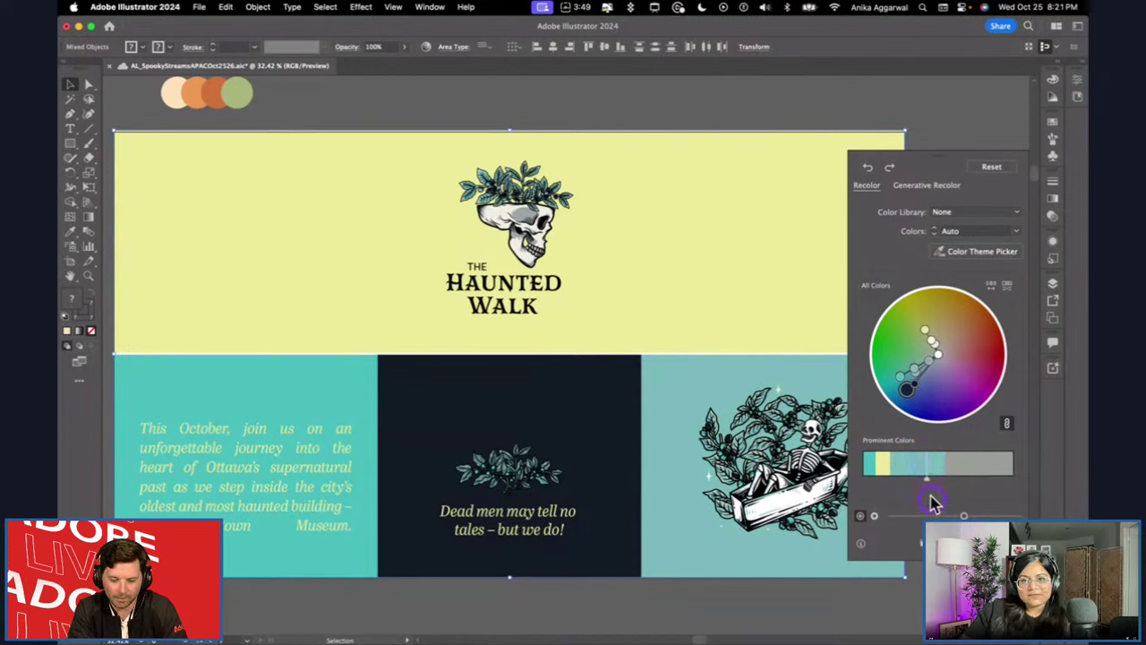
Extend the generative prompt to "spooky halloween night time high contrast", generate variations, and apply the mint green and muted purple one.
click(922, 192)
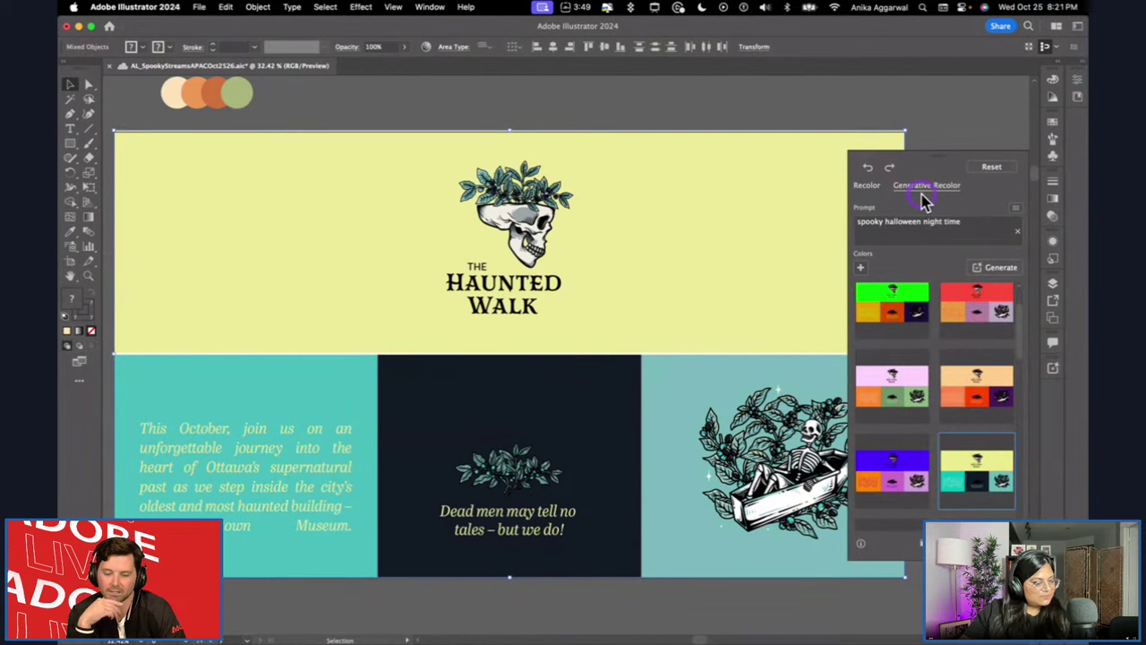
click(976, 221)
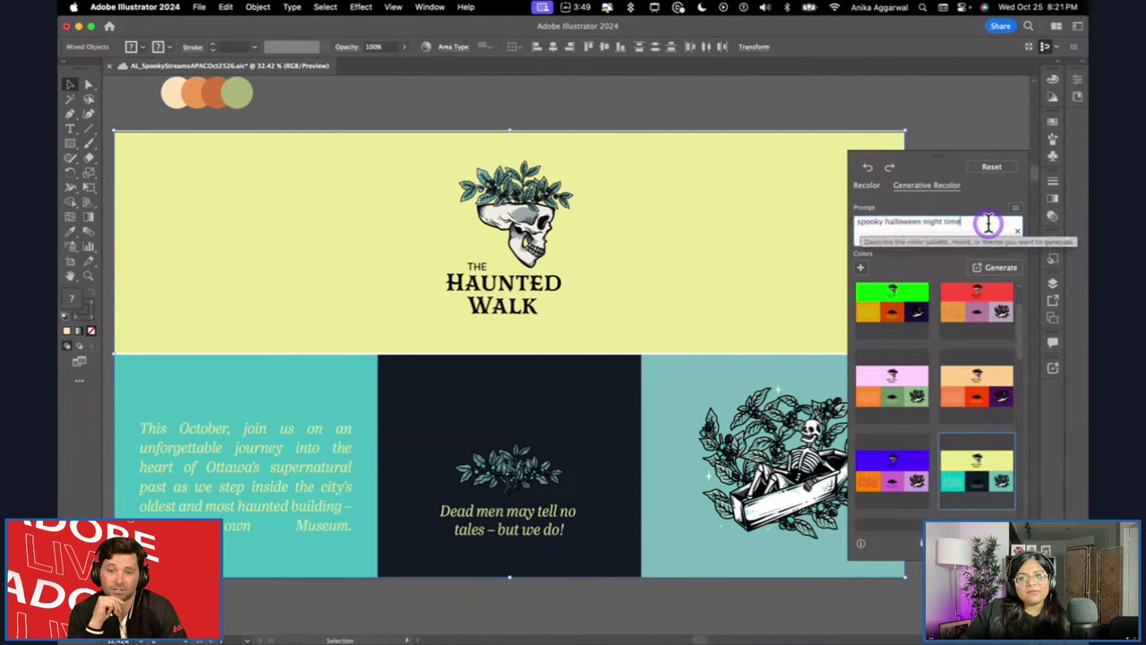
text(high co)
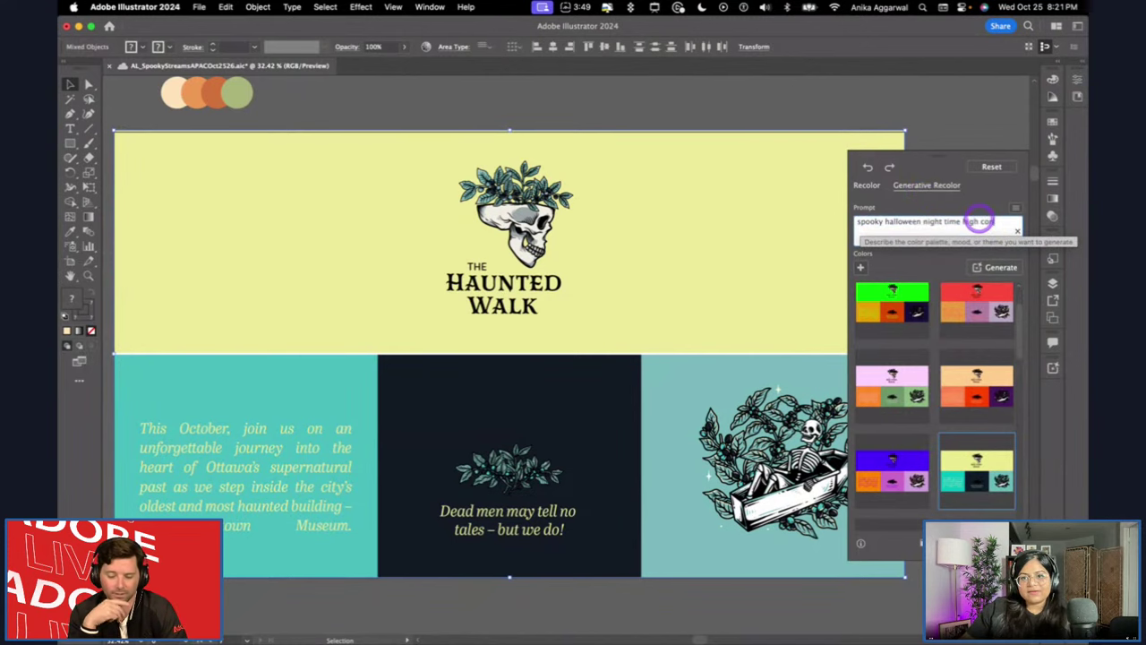
text(ntrast)
click(1008, 267)
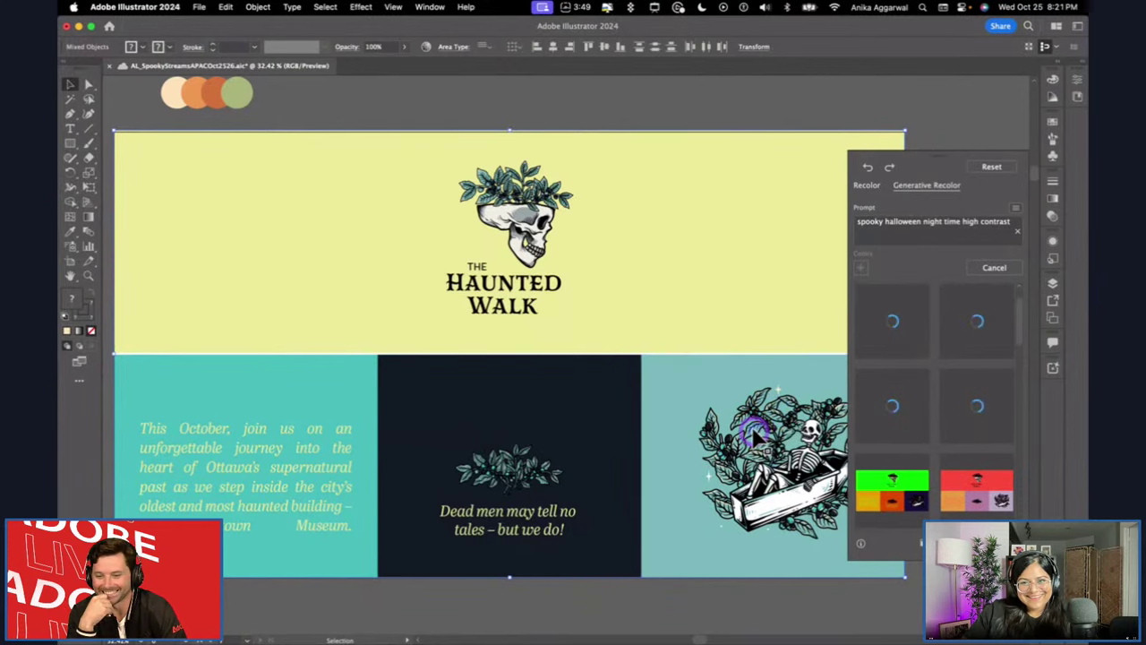
click(951, 416)
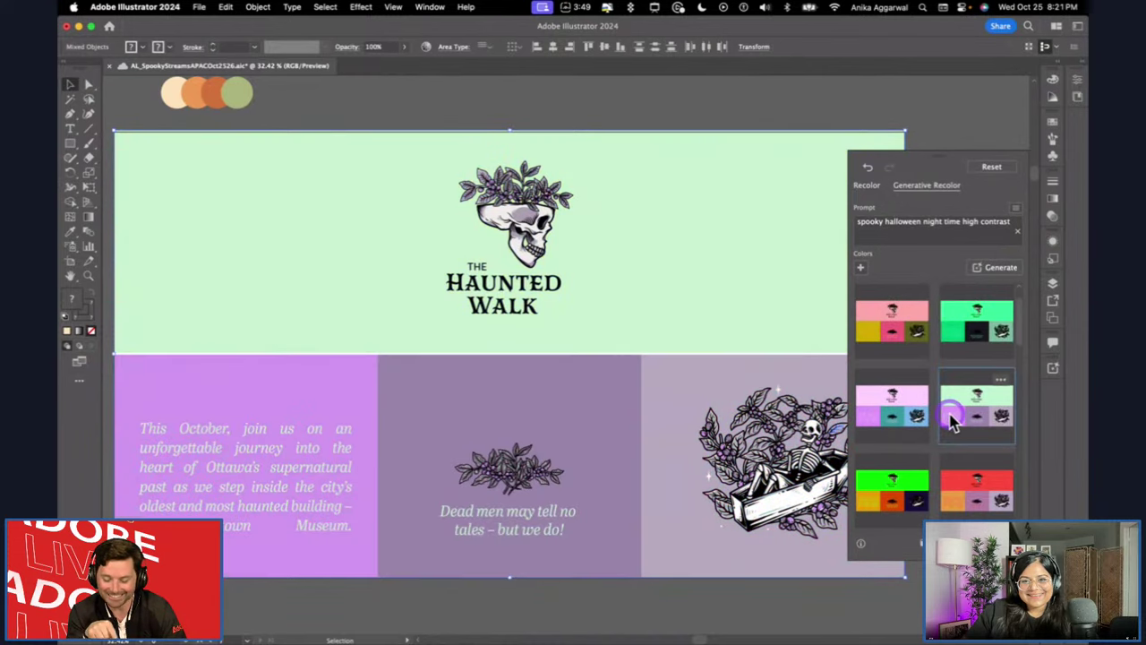
Preview the pink, purple, teal and blue variation and the bright green and black one, and reapply the mint green and muted purple one.
click(899, 425)
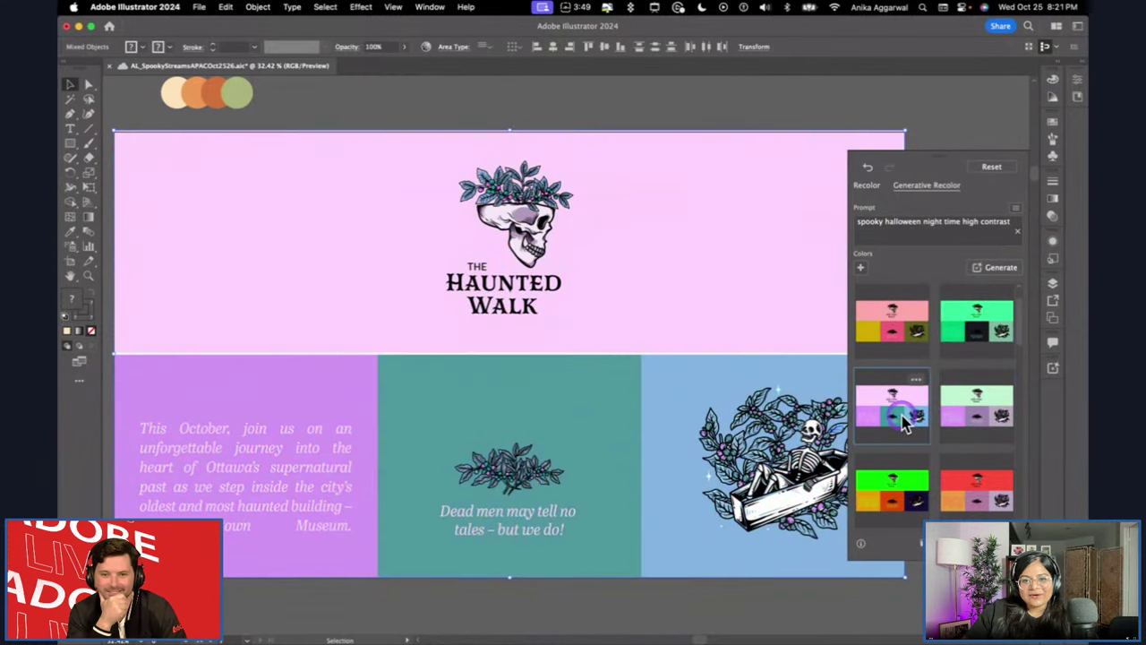
click(898, 336)
click(954, 322)
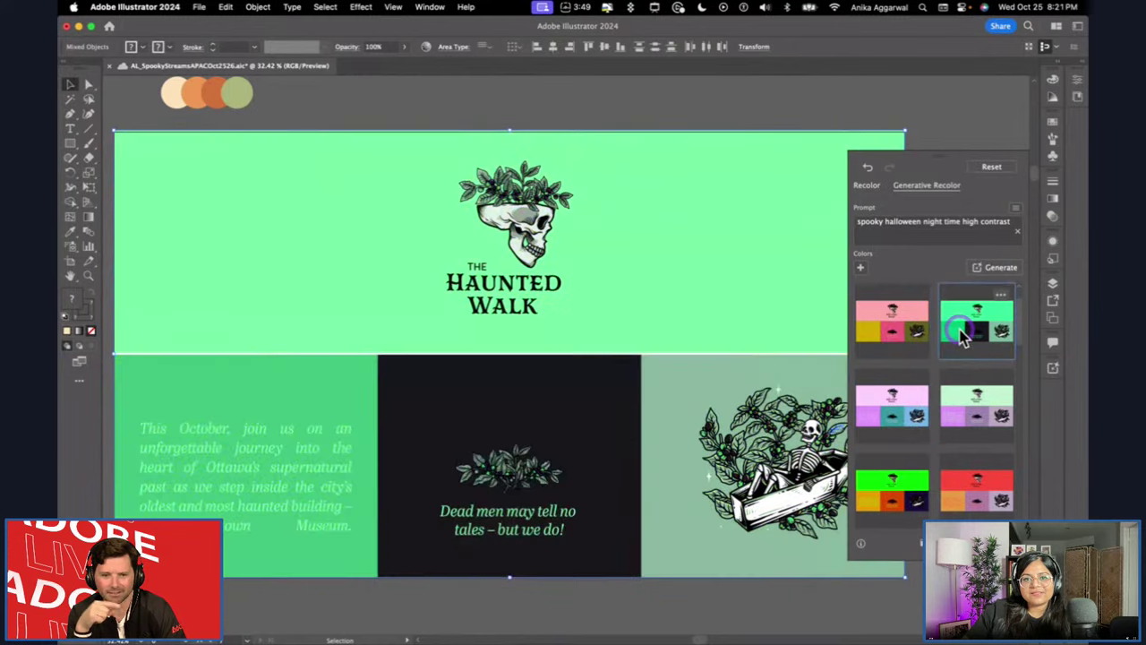
click(972, 419)
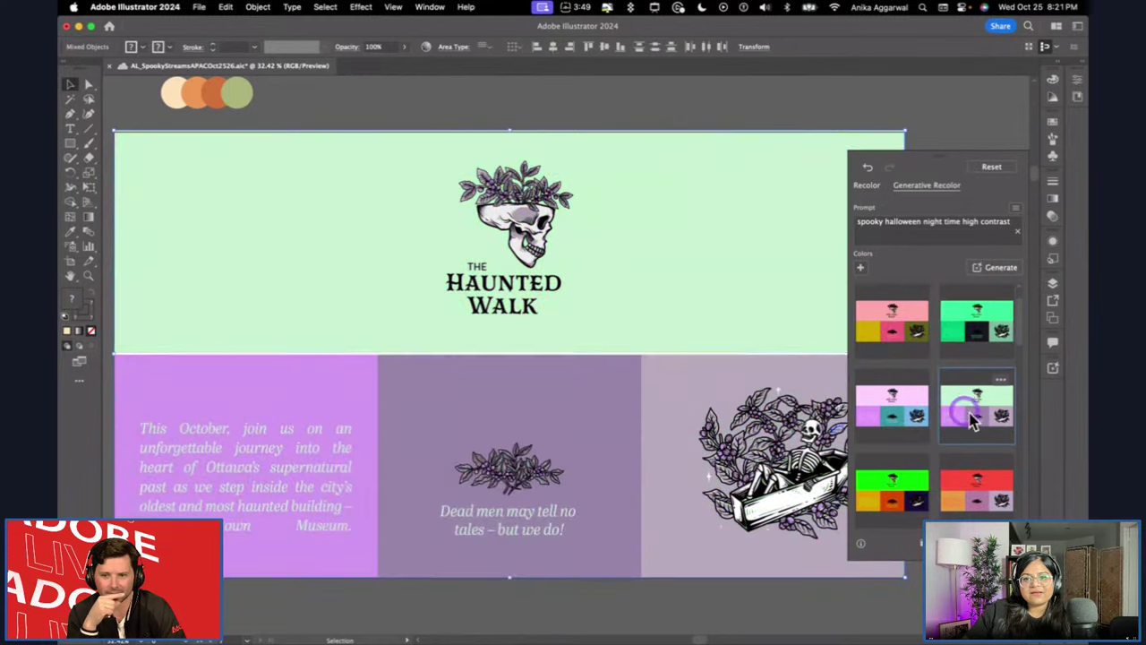
click(721, 437)
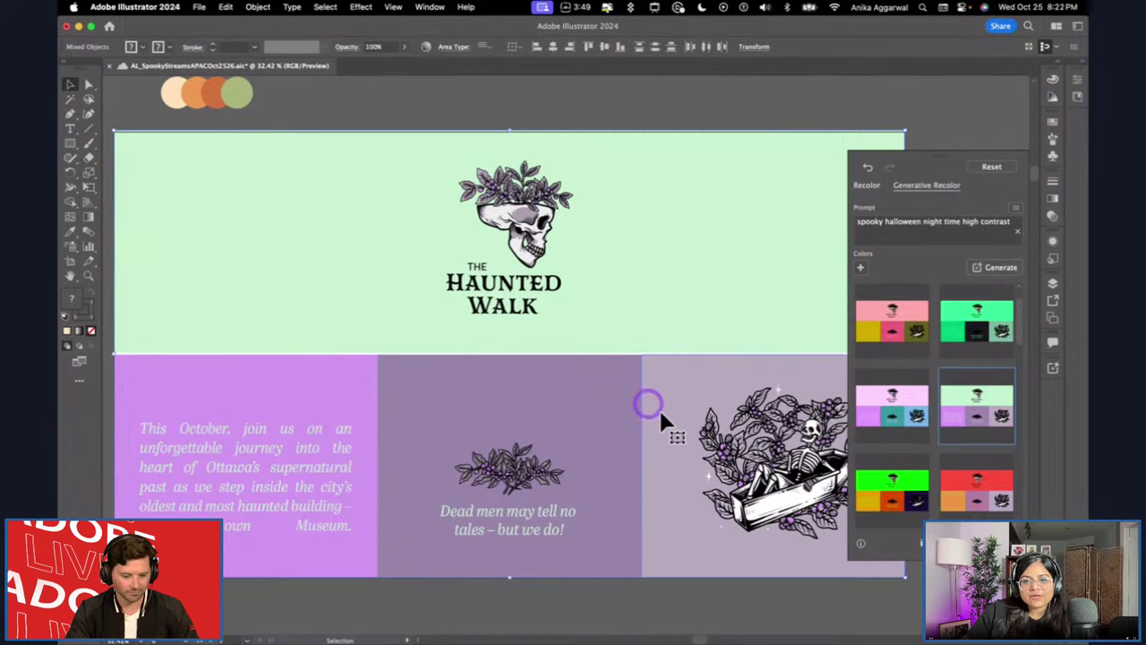
Generate another set from the same prompt and preview its lime green, salmon and navy, pale yellow, and pink variations on the board.
click(992, 266)
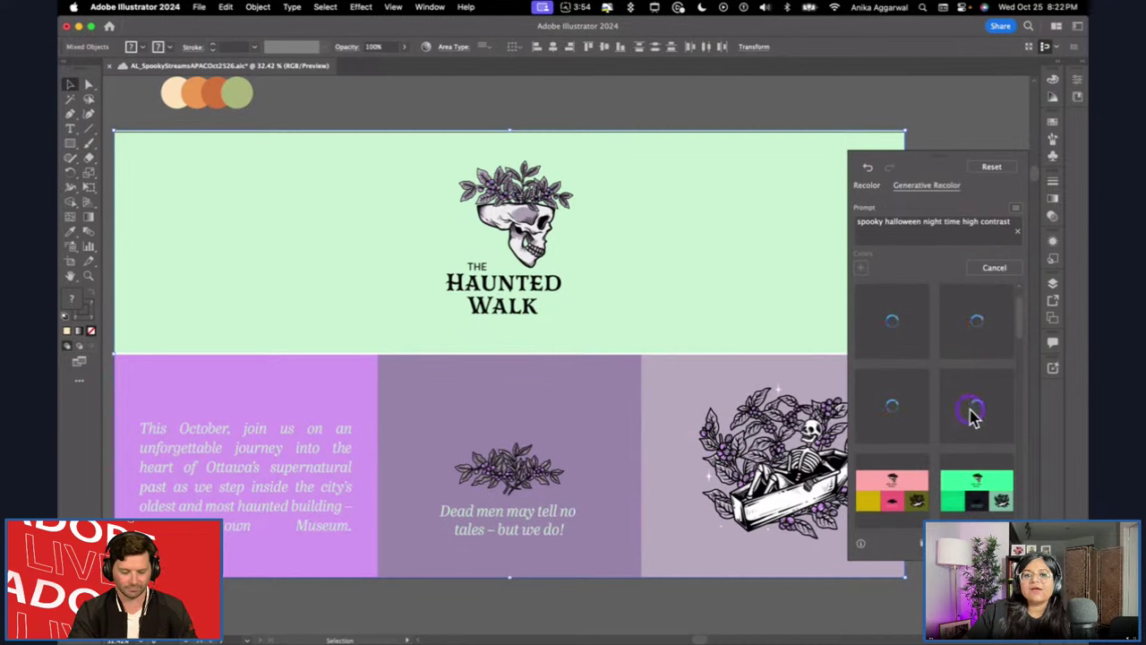
click(869, 416)
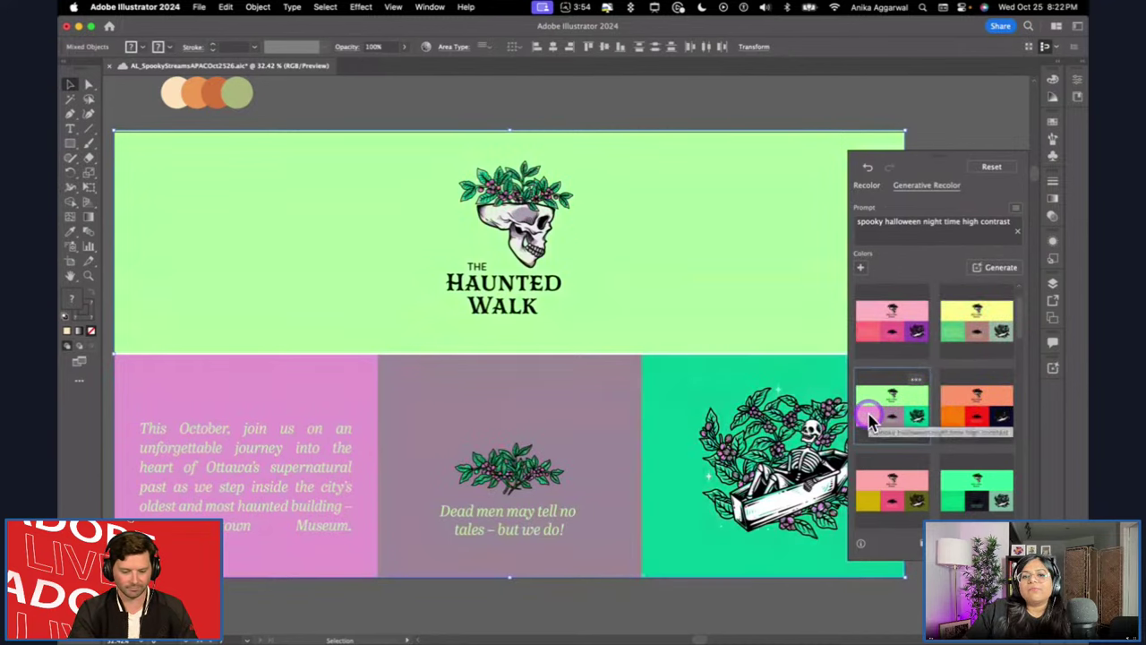
click(983, 412)
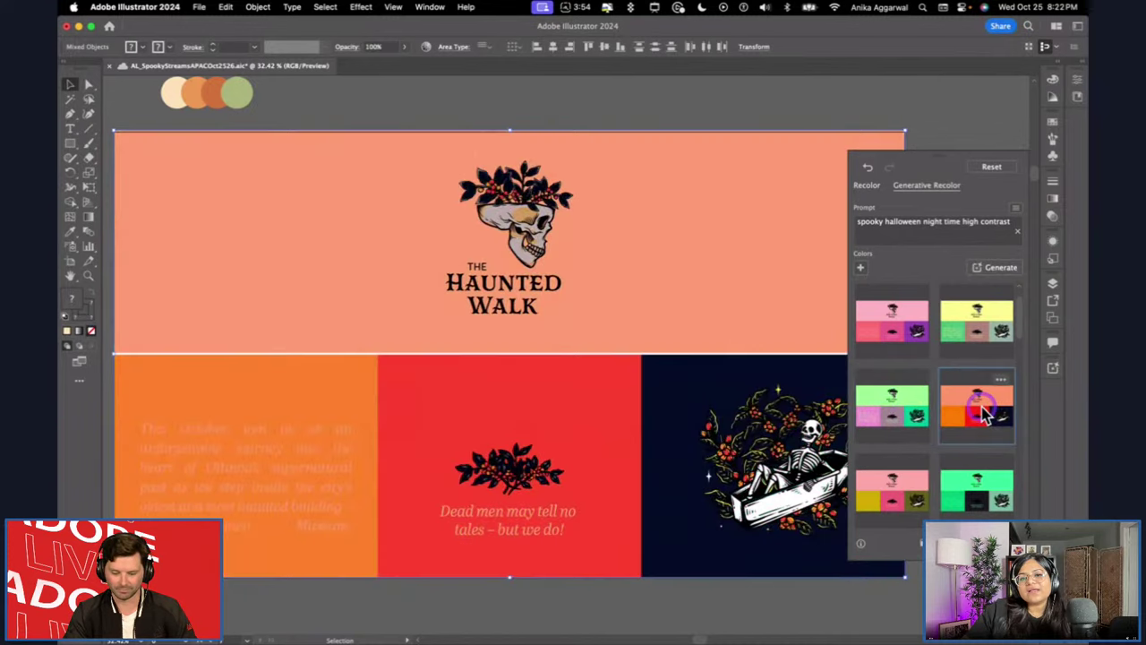
click(962, 337)
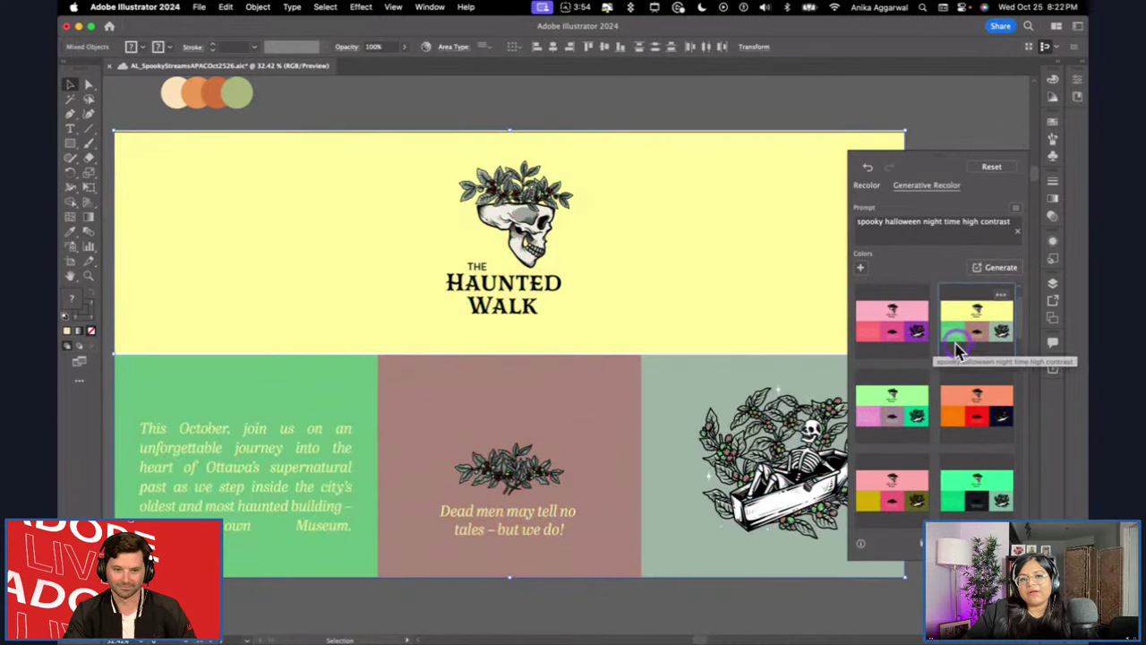
click(889, 339)
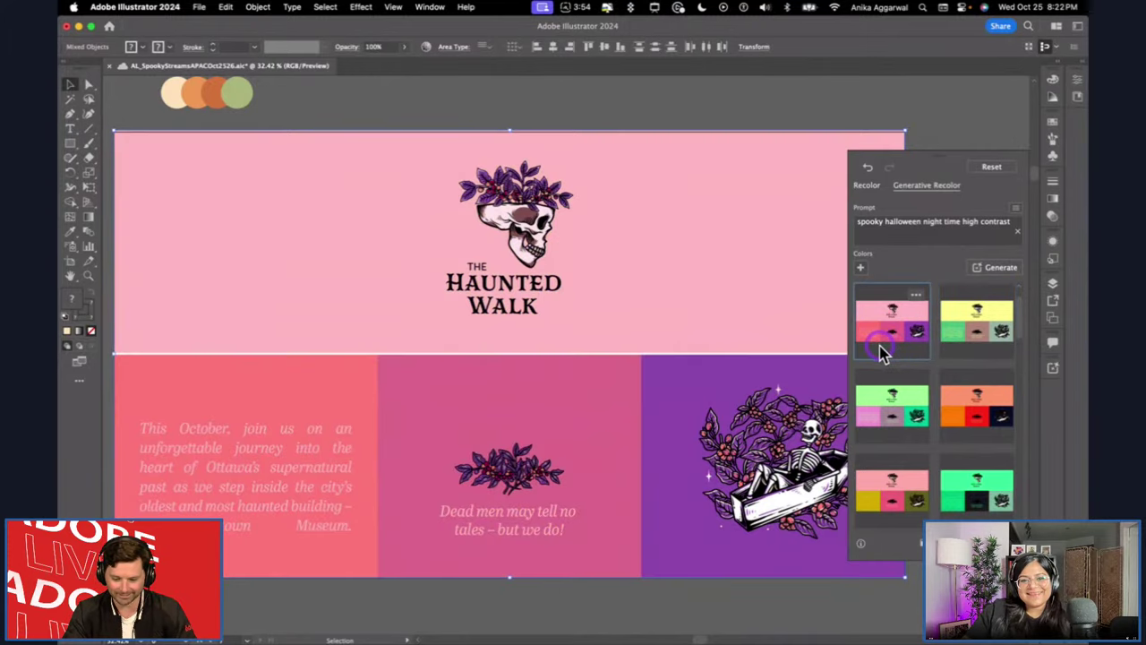
click(982, 333)
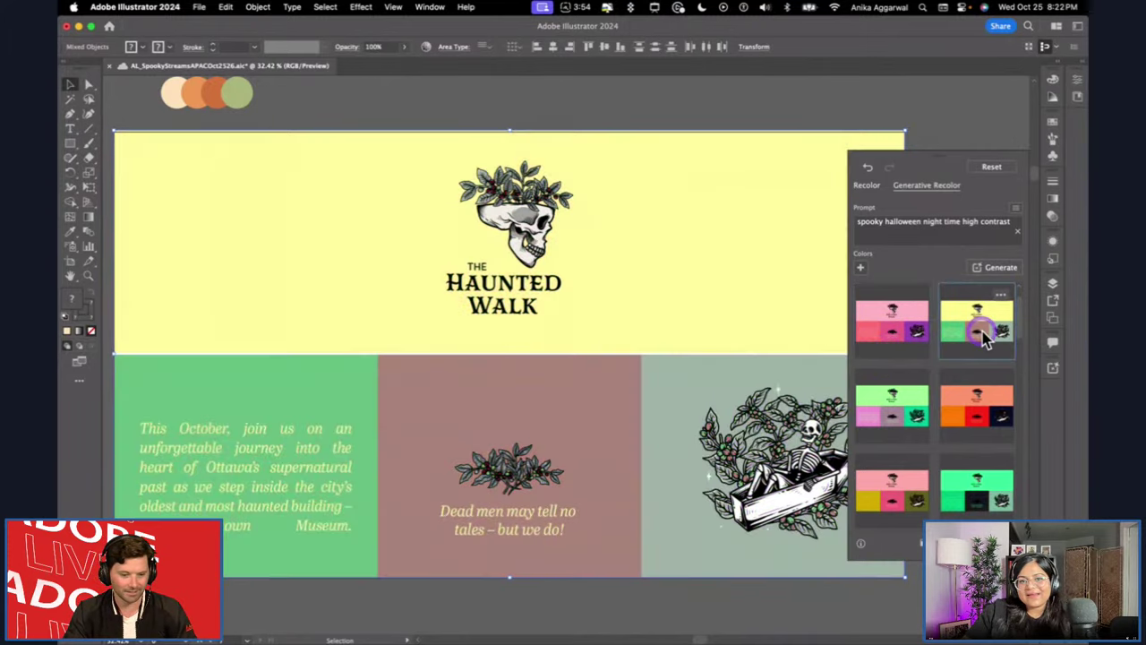
Compare the lime green and the salmon, orange, red and navy variations again, and apply the pale yellow, green, mauve and sage one.
click(982, 391)
click(909, 414)
scroll(913, 421, down, 2)
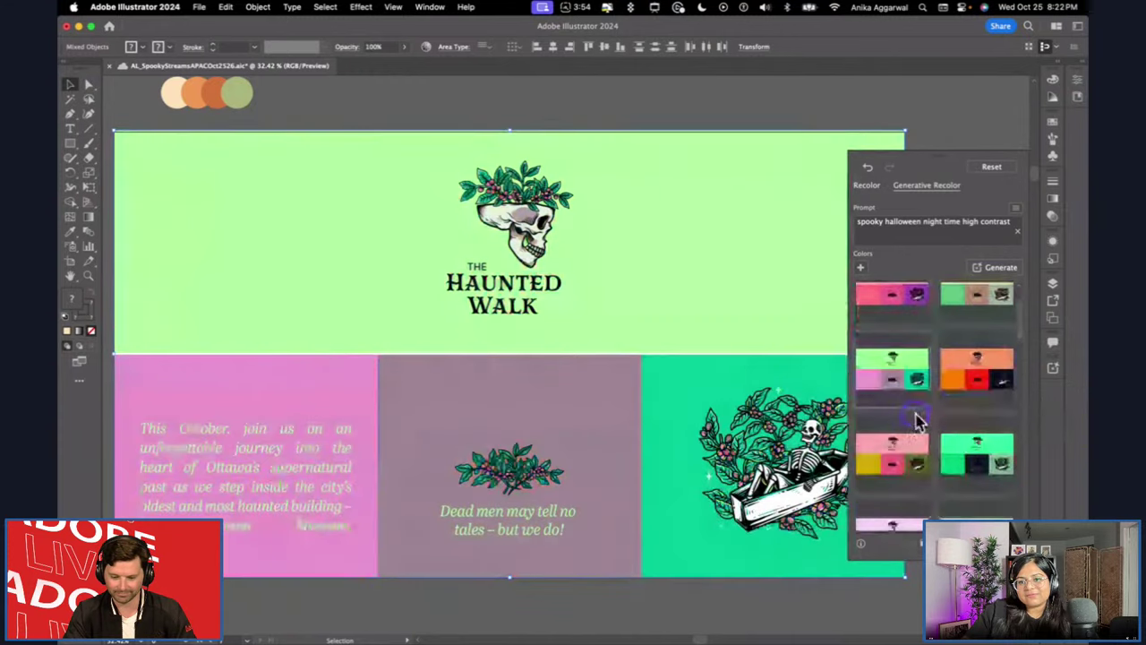
click(1000, 460)
click(880, 379)
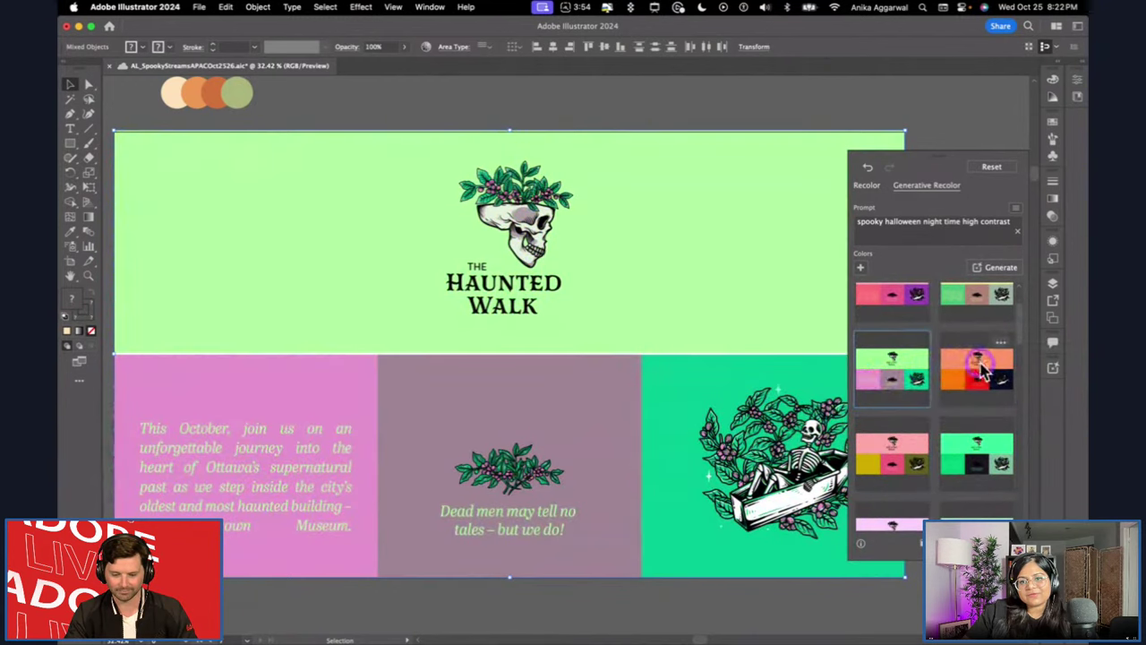
click(968, 374)
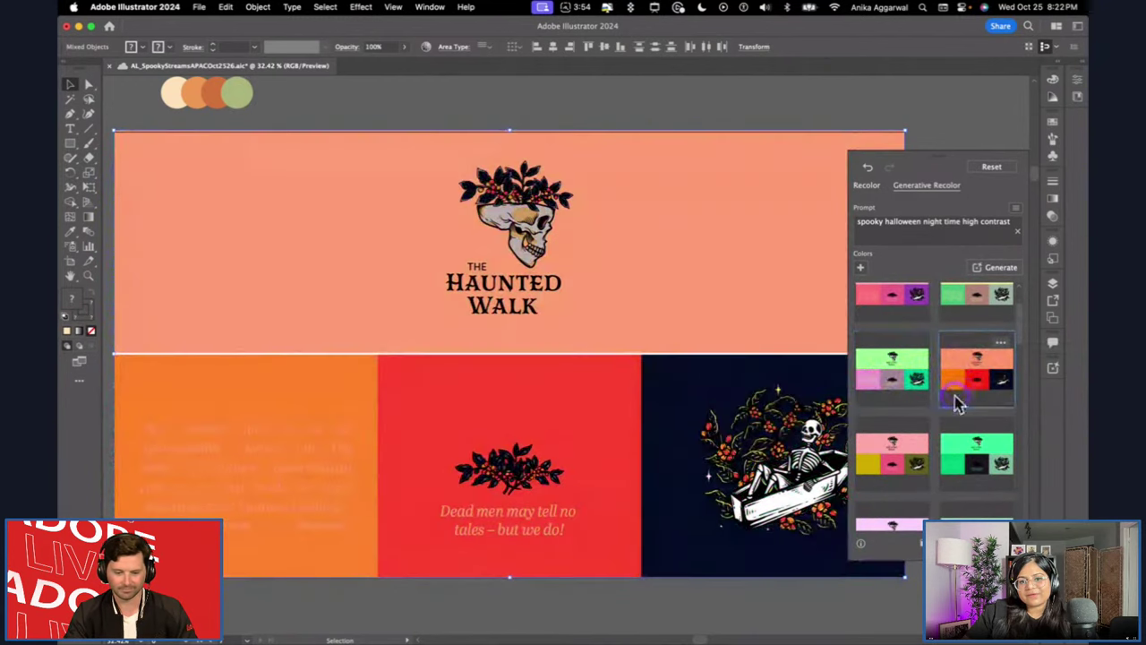
scroll(956, 403, up, 1)
click(968, 333)
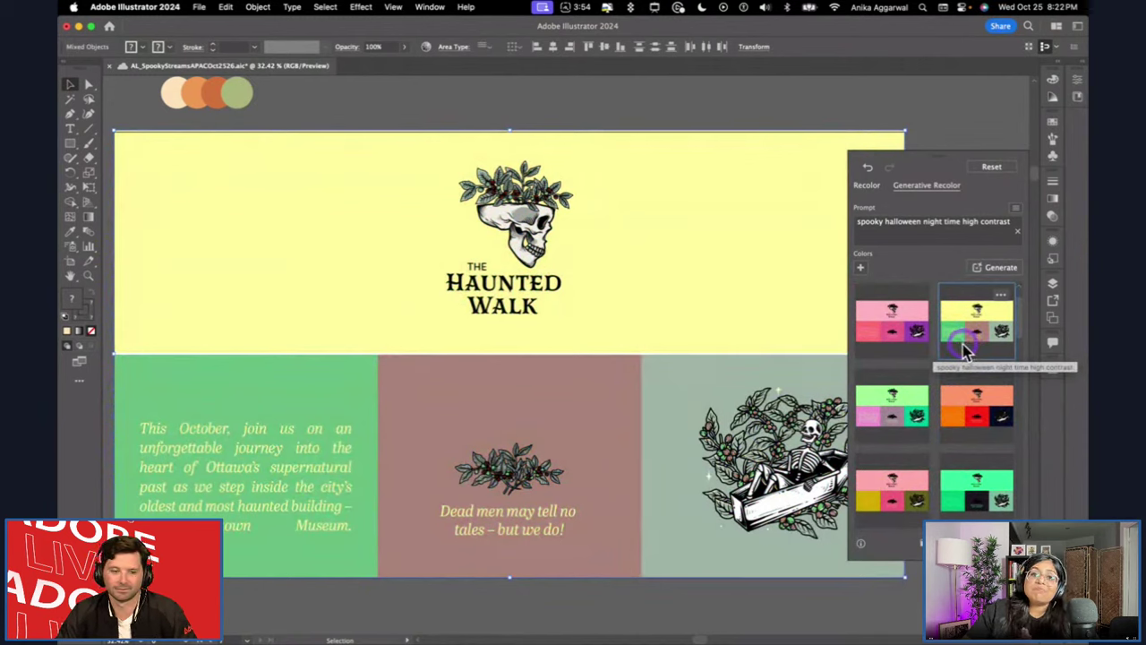
click(867, 186)
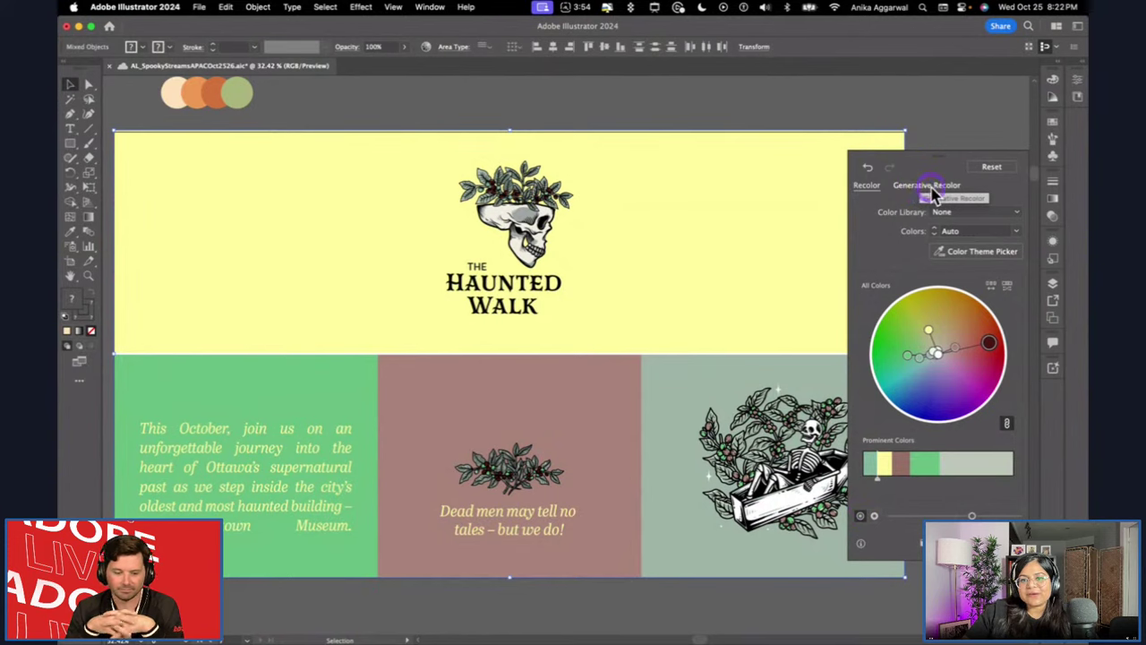
click(931, 190)
click(862, 188)
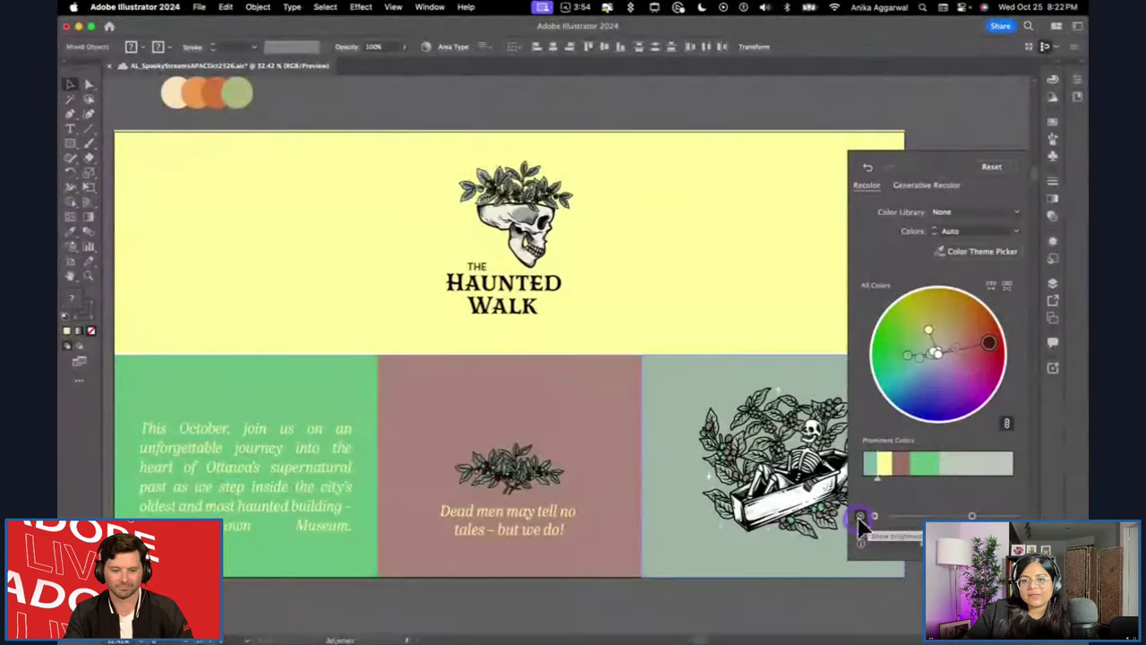
click(885, 515)
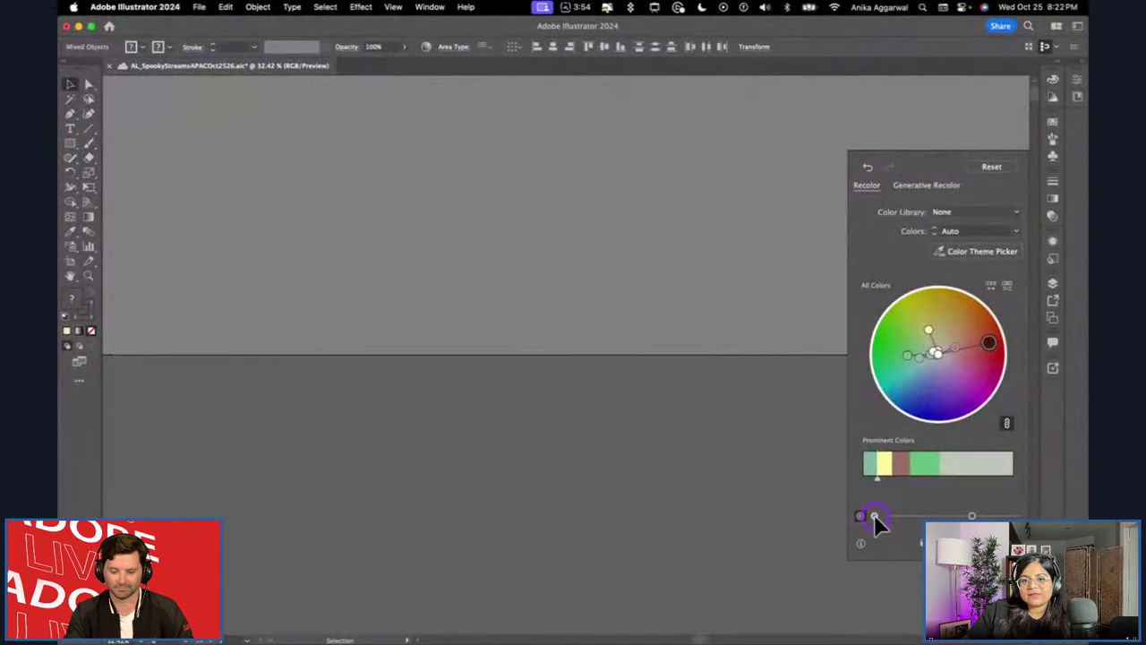
click(712, 477)
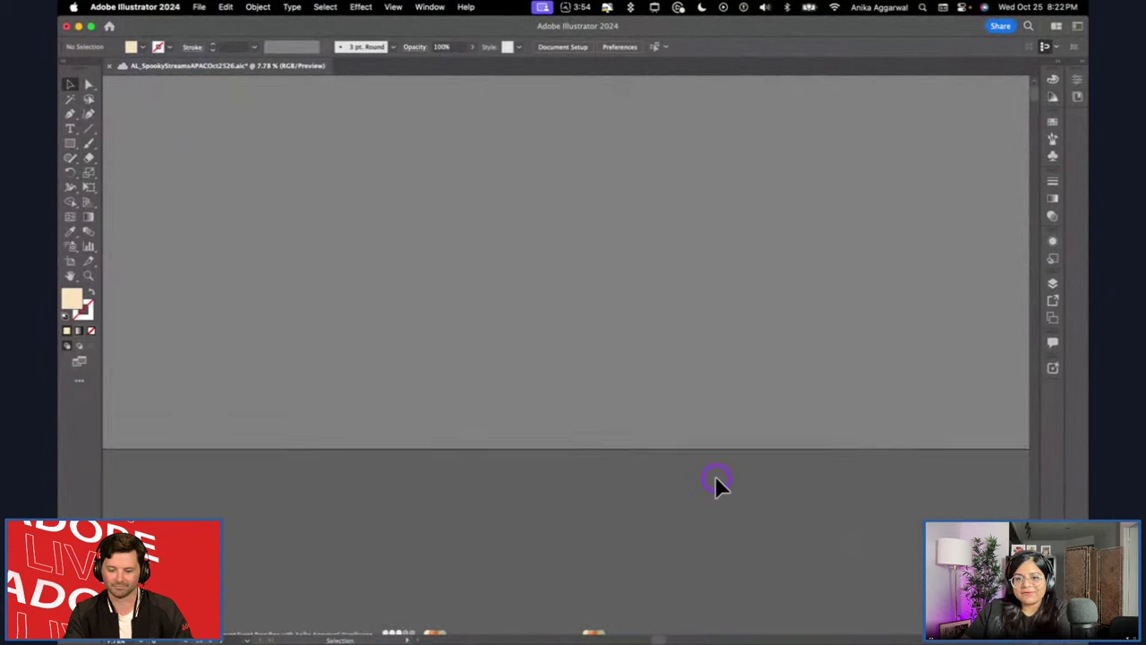
scroll(733, 403, up, 5)
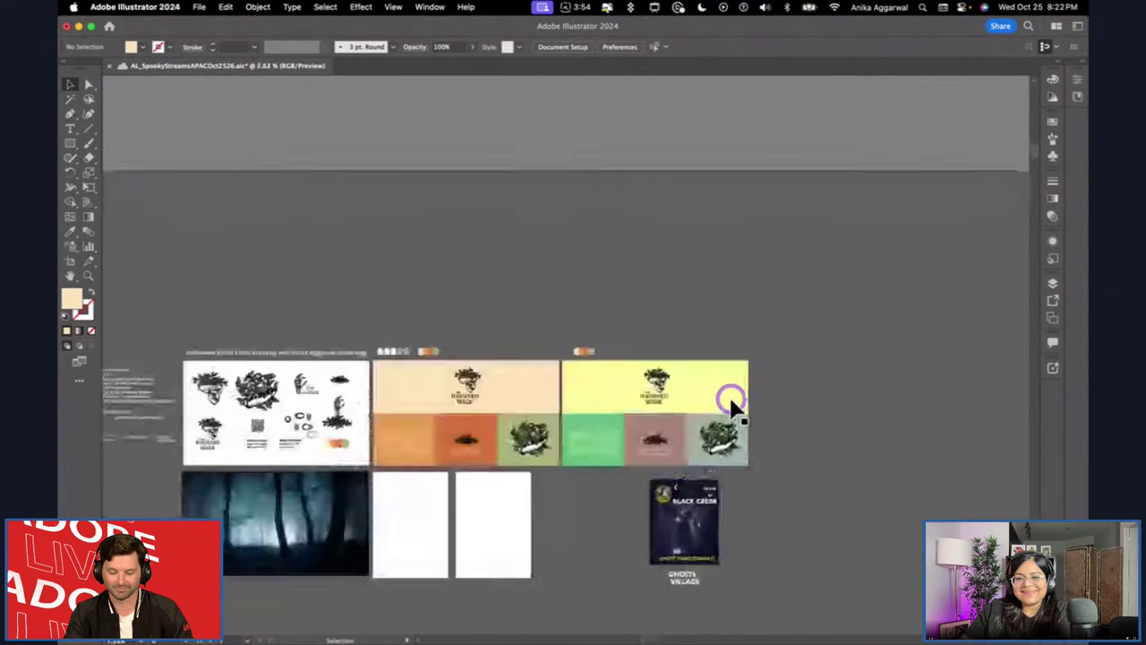
scroll(733, 407, up, 2)
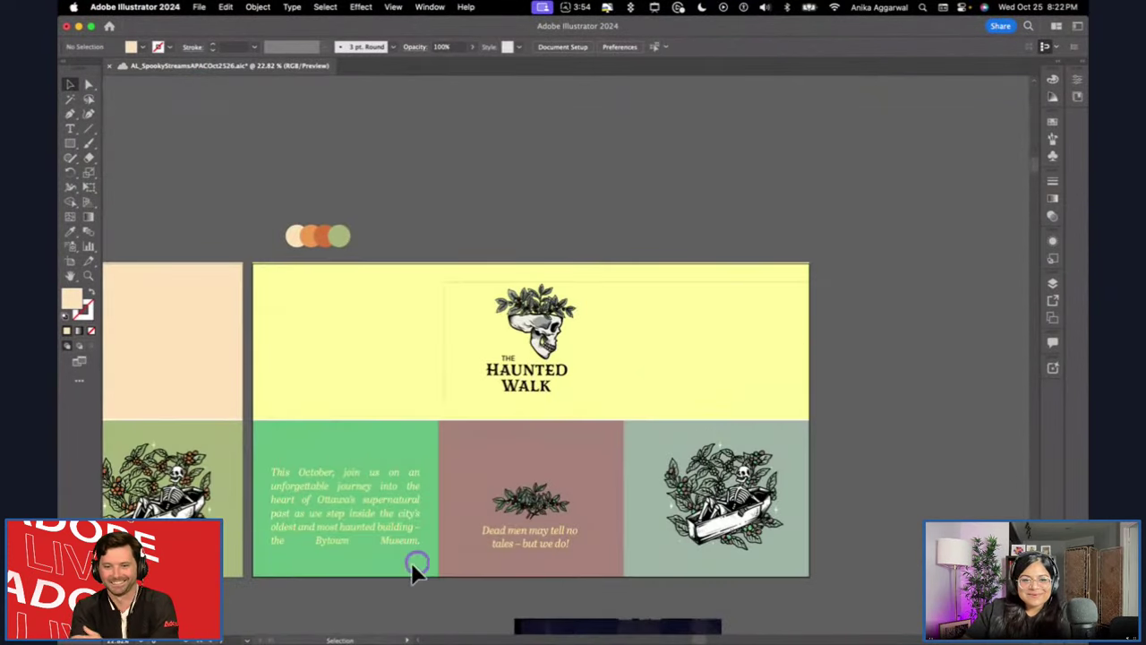
Recolor the whole duplicate board with brightness and hue shown on the color wheel, and increase the saturation of all its colors.
drag(301, 588, 445, 549)
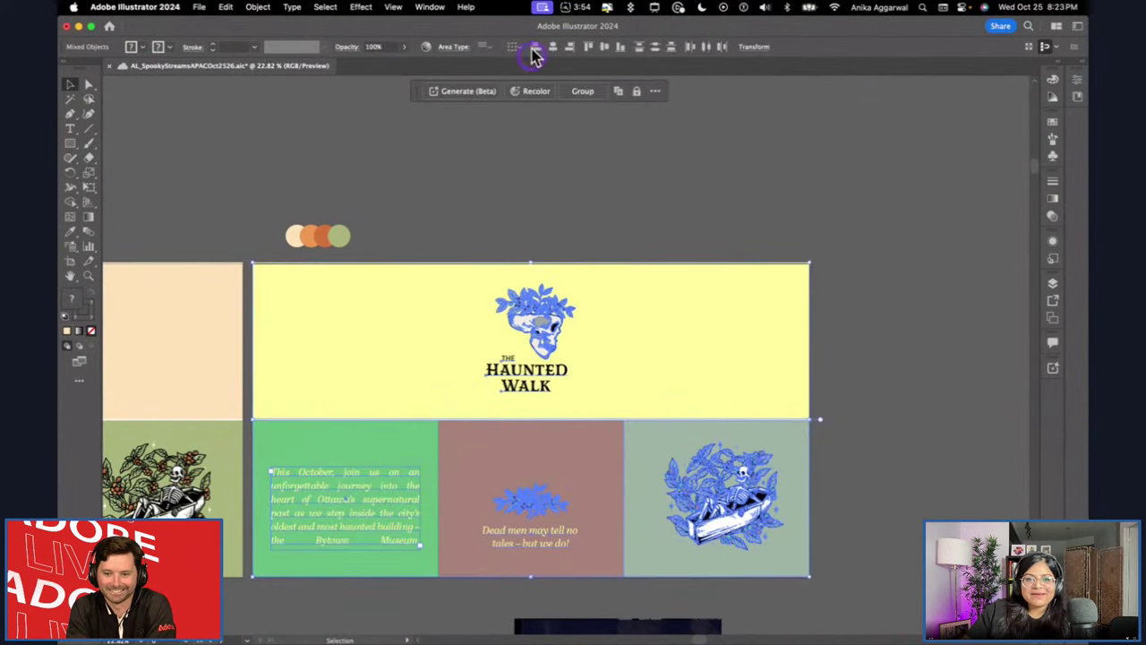
click(538, 93)
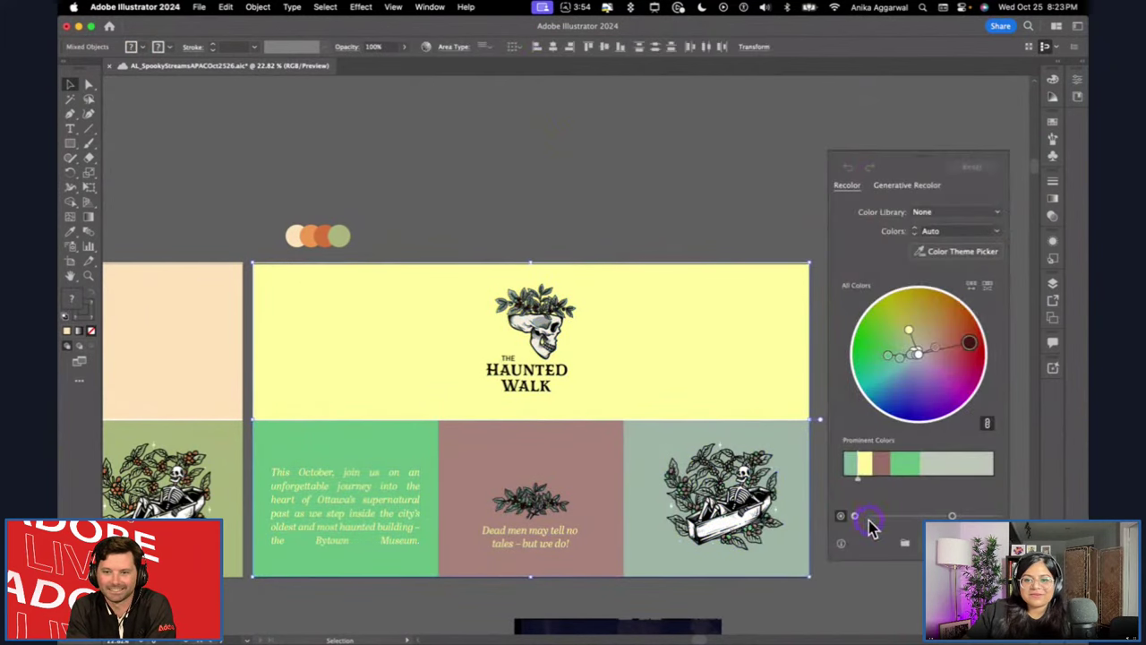
click(856, 517)
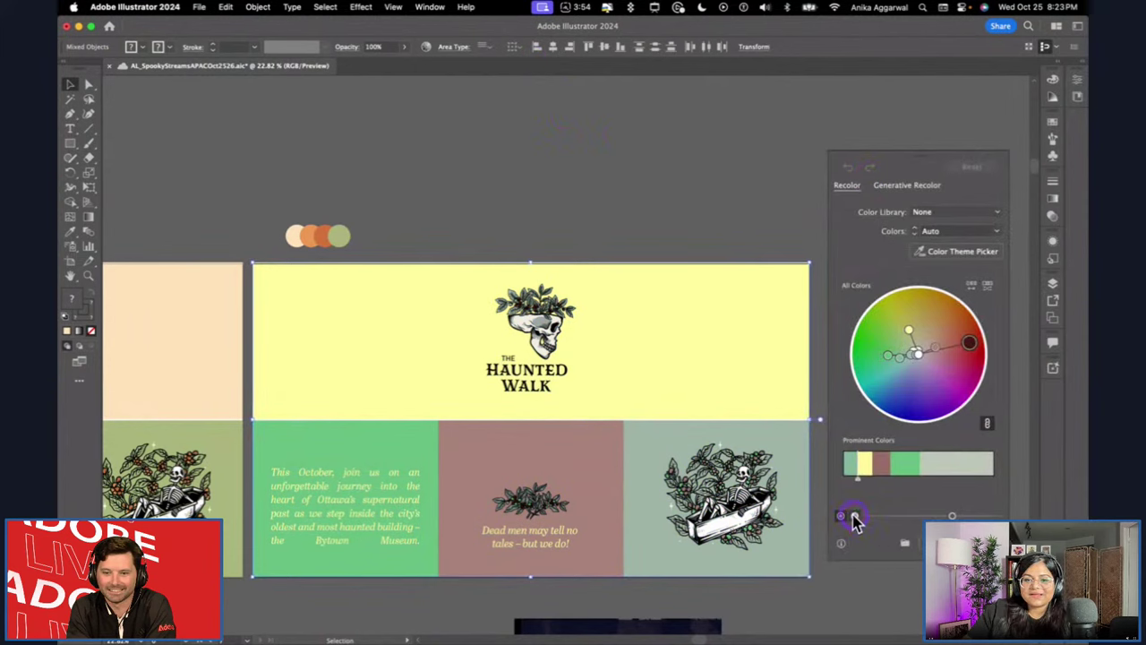
click(863, 519)
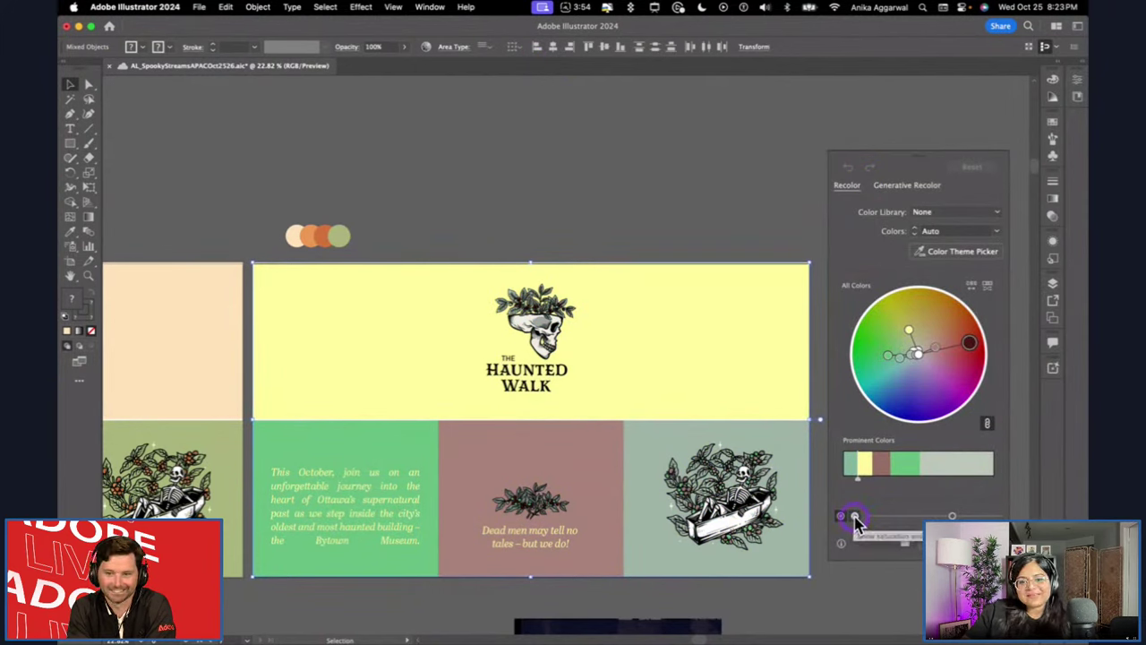
click(856, 519)
drag(889, 519, 901, 520)
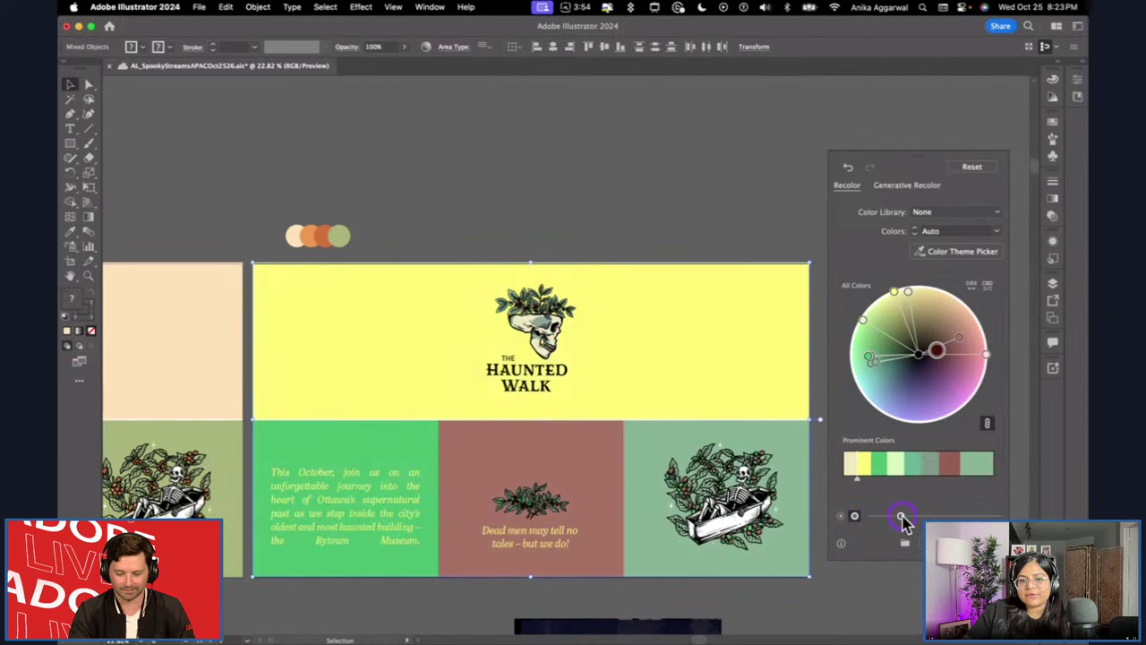
click(586, 214)
Open the Contrast app and check the logo's black lettering against the board's yellow background.
key(super+space)
text(contr)
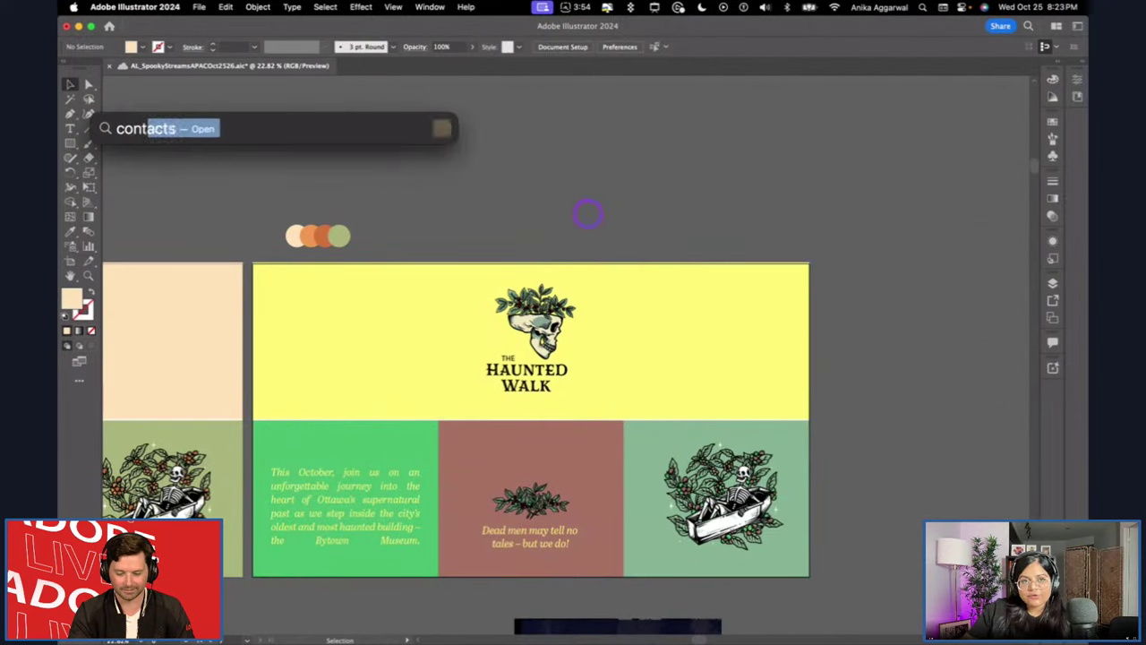
key(Return)
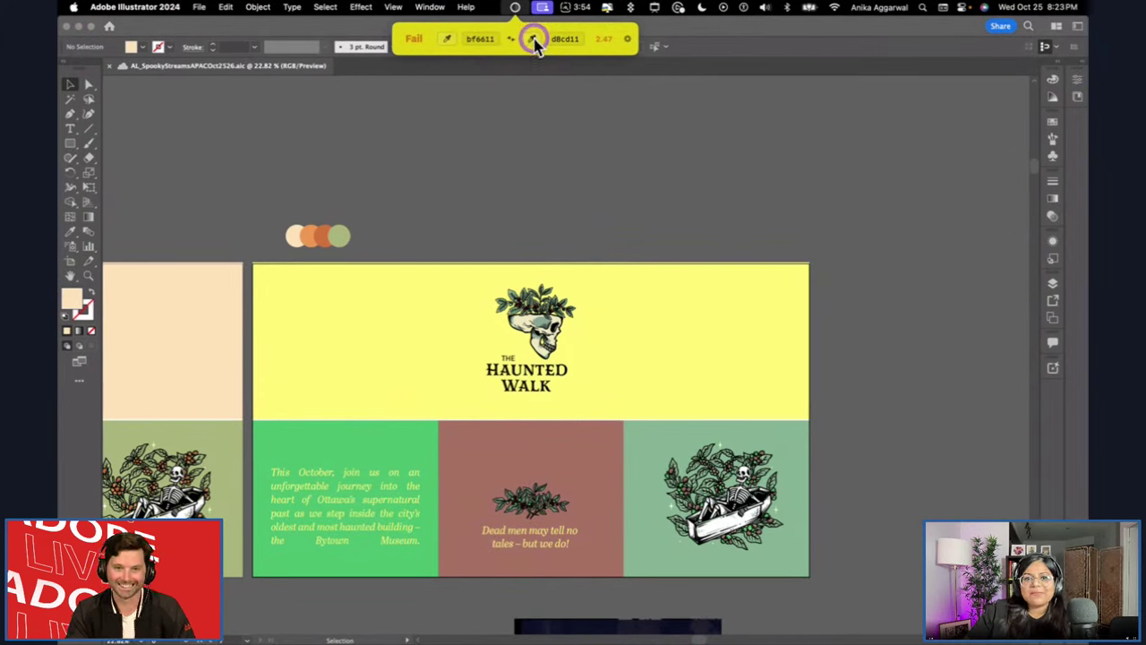
click(593, 278)
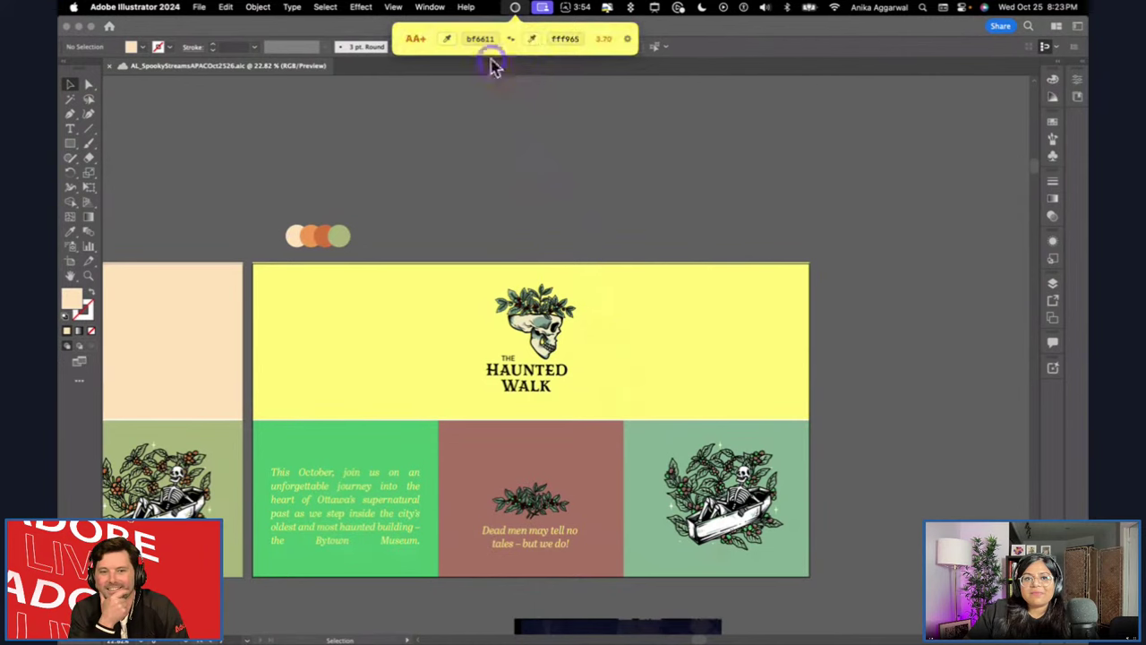
click(445, 38)
click(530, 376)
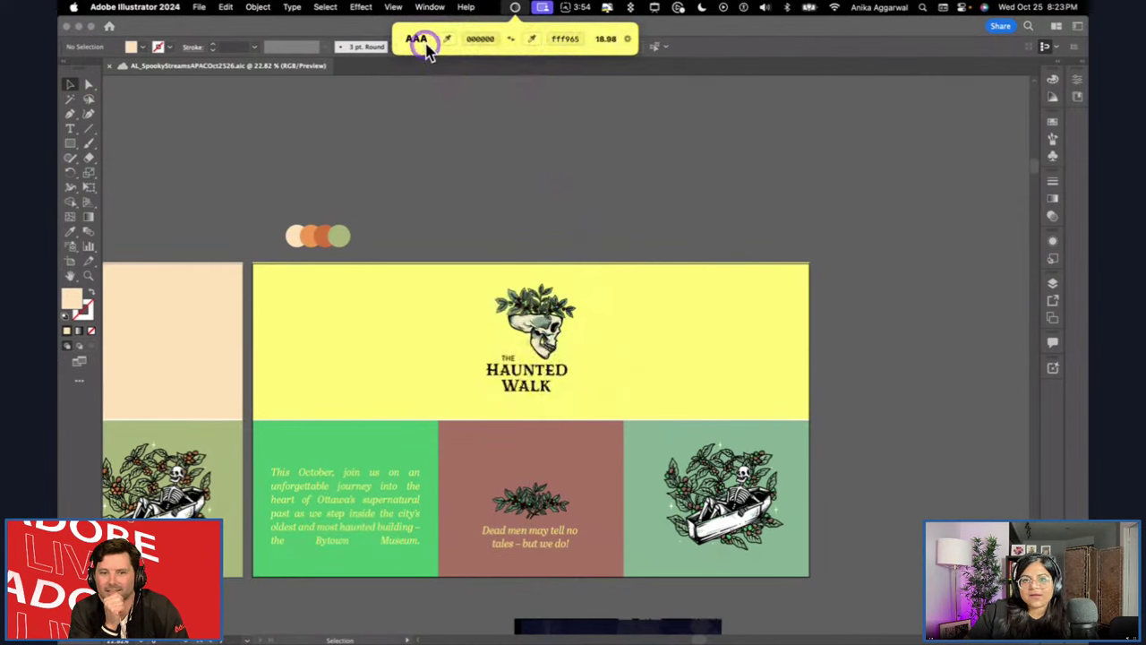
Check the contrast of the green text panel's background against the board's yellow.
click(447, 39)
click(399, 445)
click(430, 36)
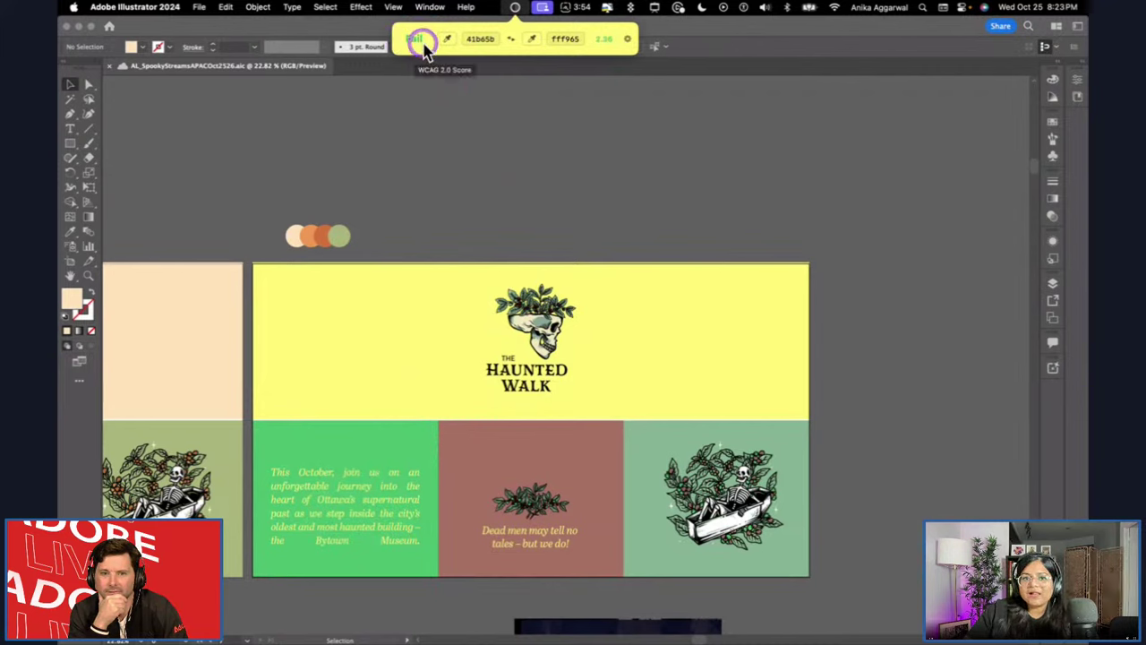
click(420, 49)
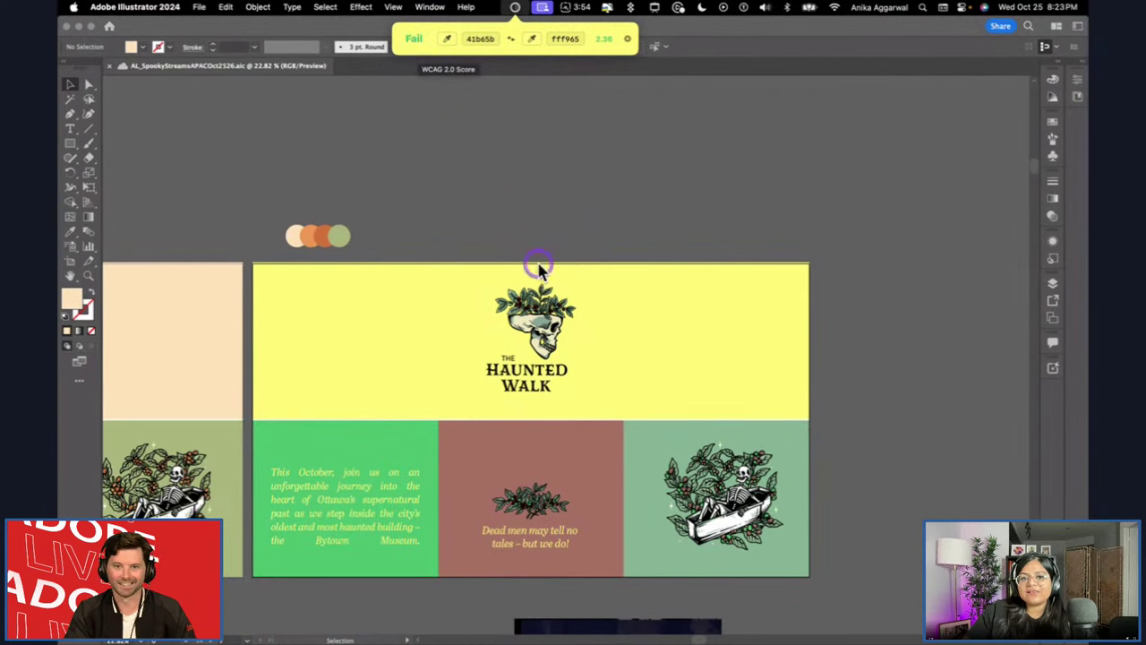
click(631, 357)
click(641, 326)
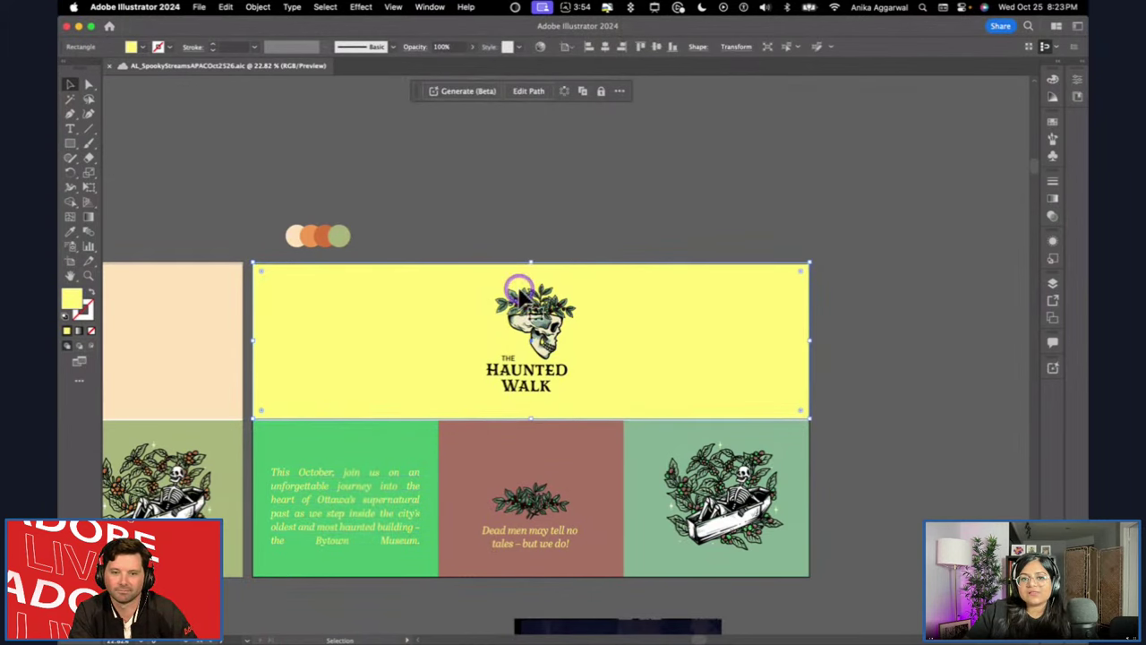
click(430, 460)
click(541, 208)
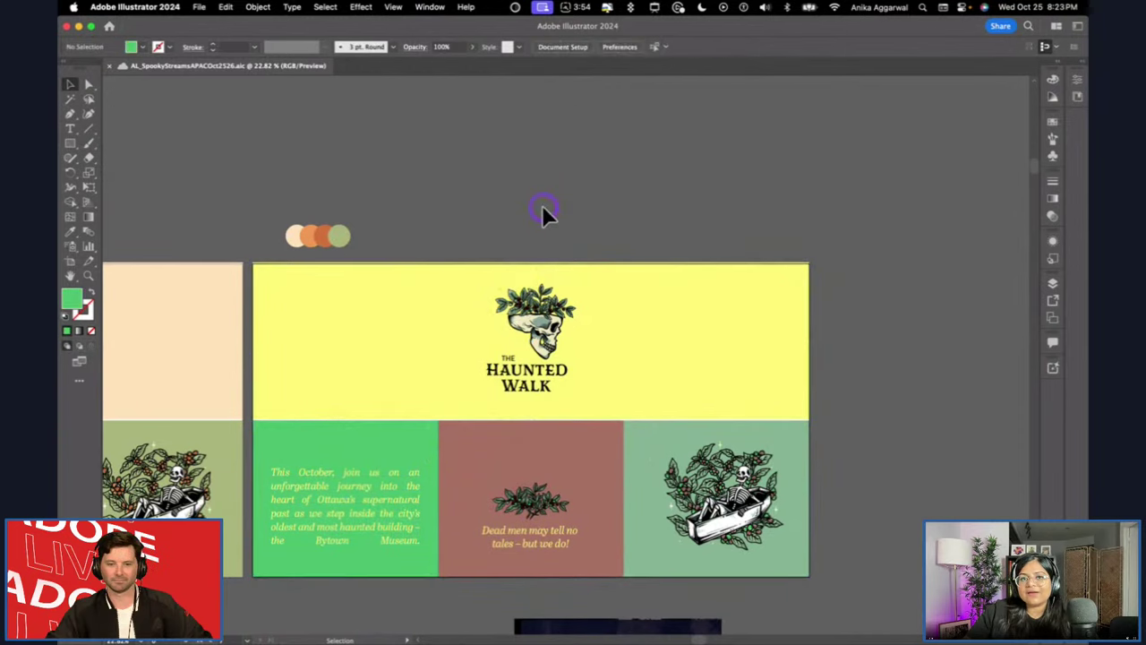
click(349, 508)
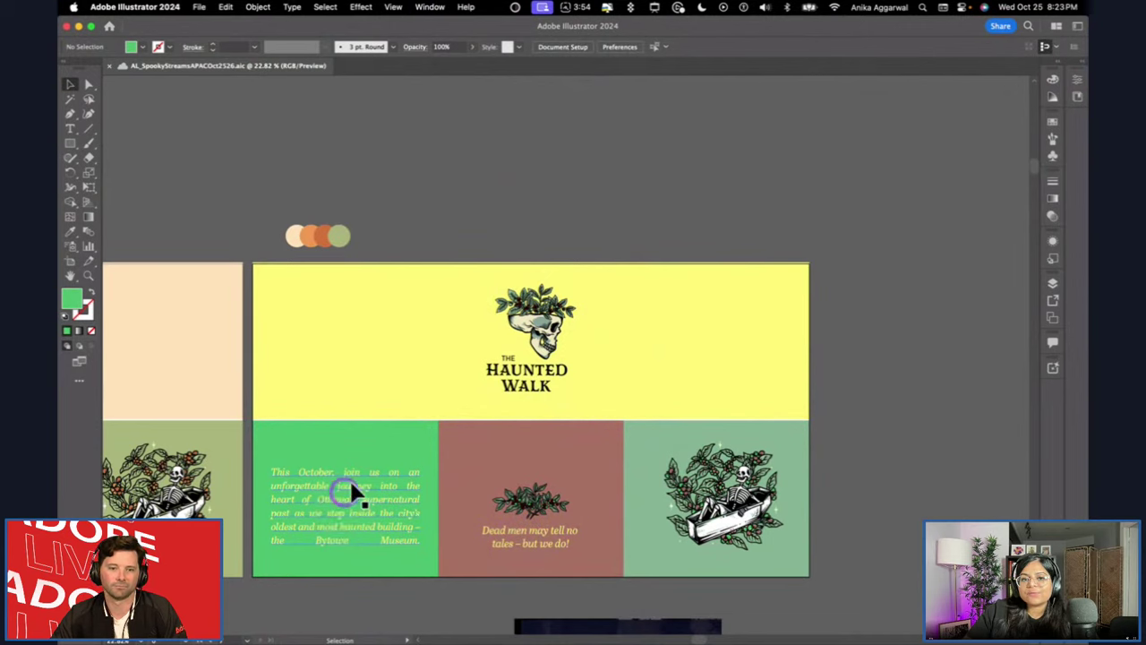
Check the contrast of the logo's black lettering against the board's yellow background again.
click(515, 8)
click(474, 44)
click(447, 39)
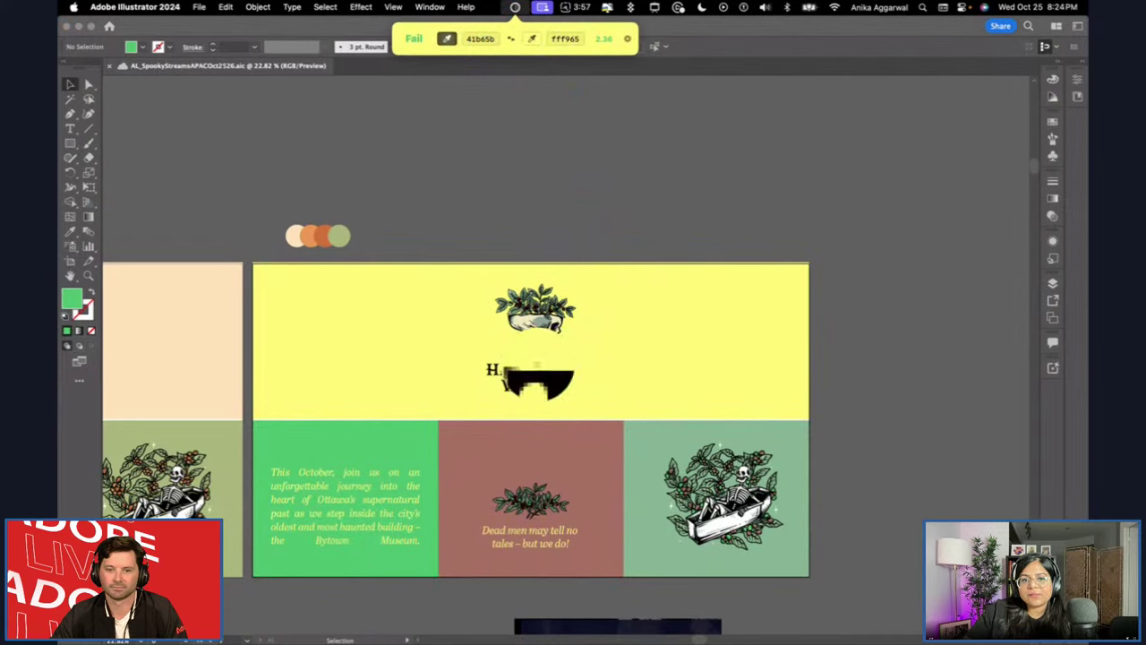
click(555, 367)
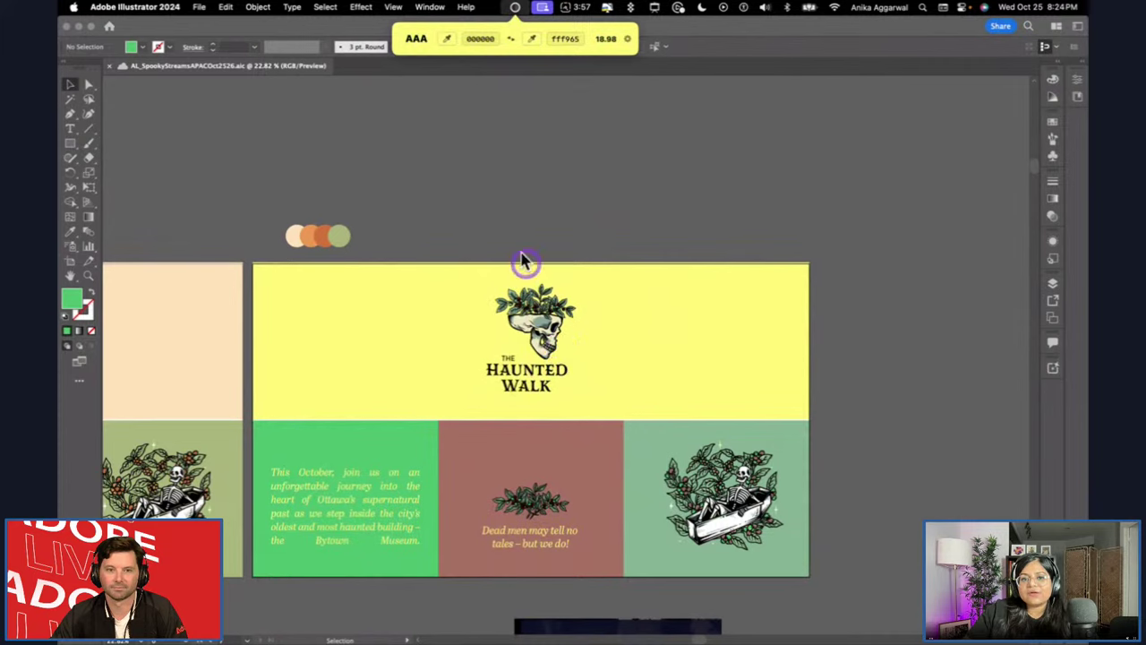
click(507, 225)
scroll(510, 225, left, 2)
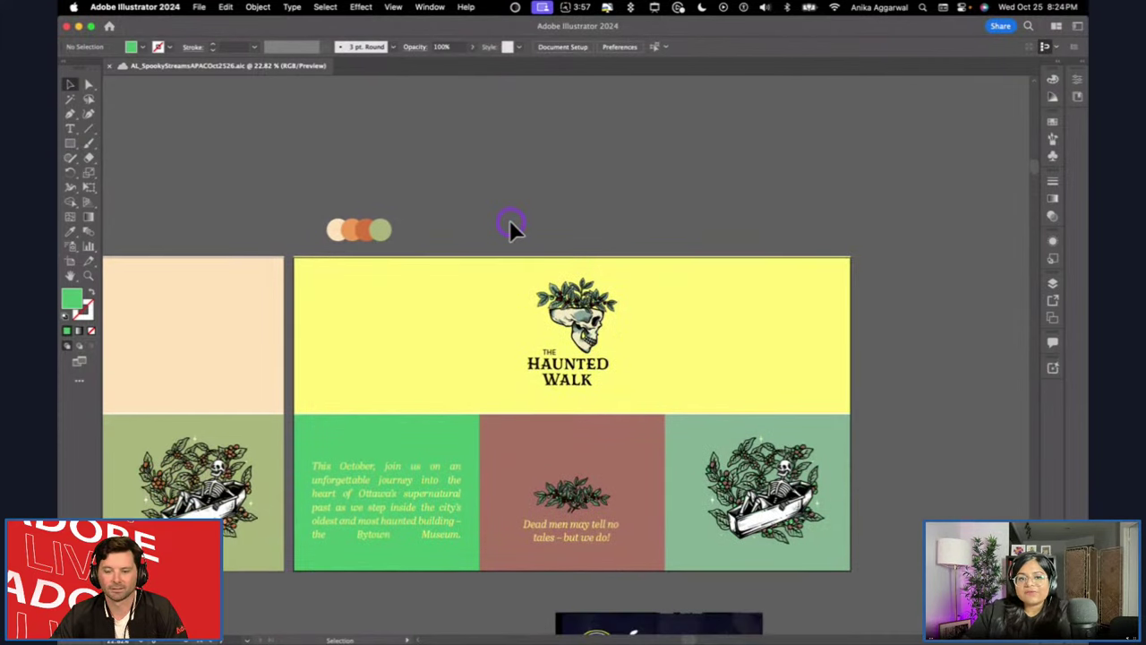
scroll(510, 223, left, 10)
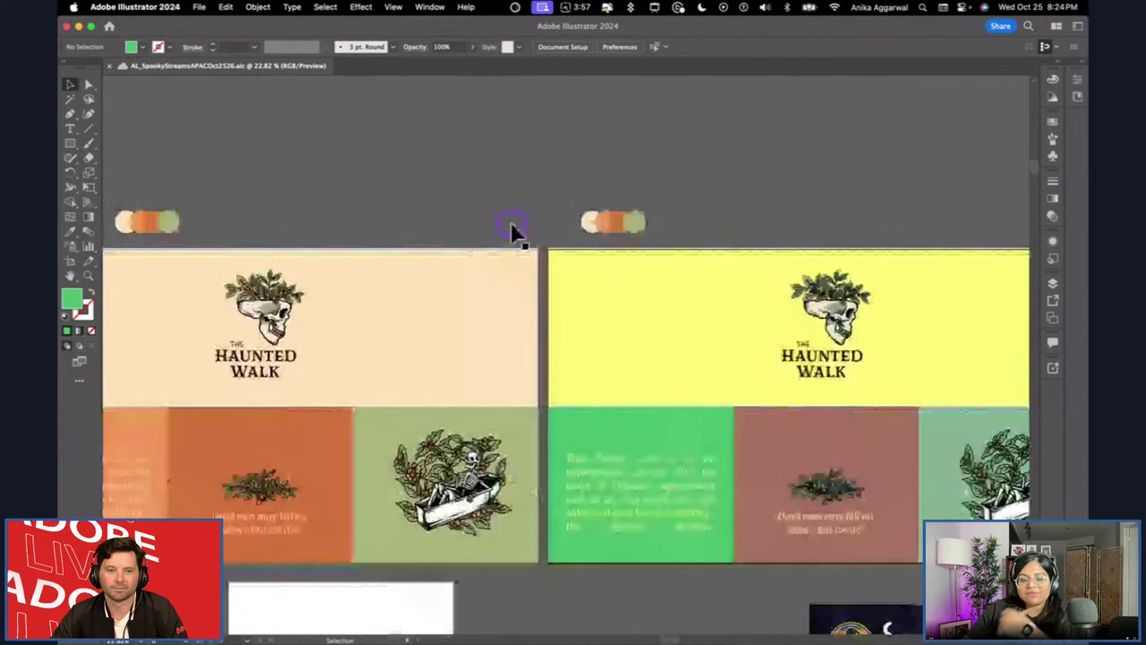
scroll(511, 231, up, 2)
double_click(265, 470)
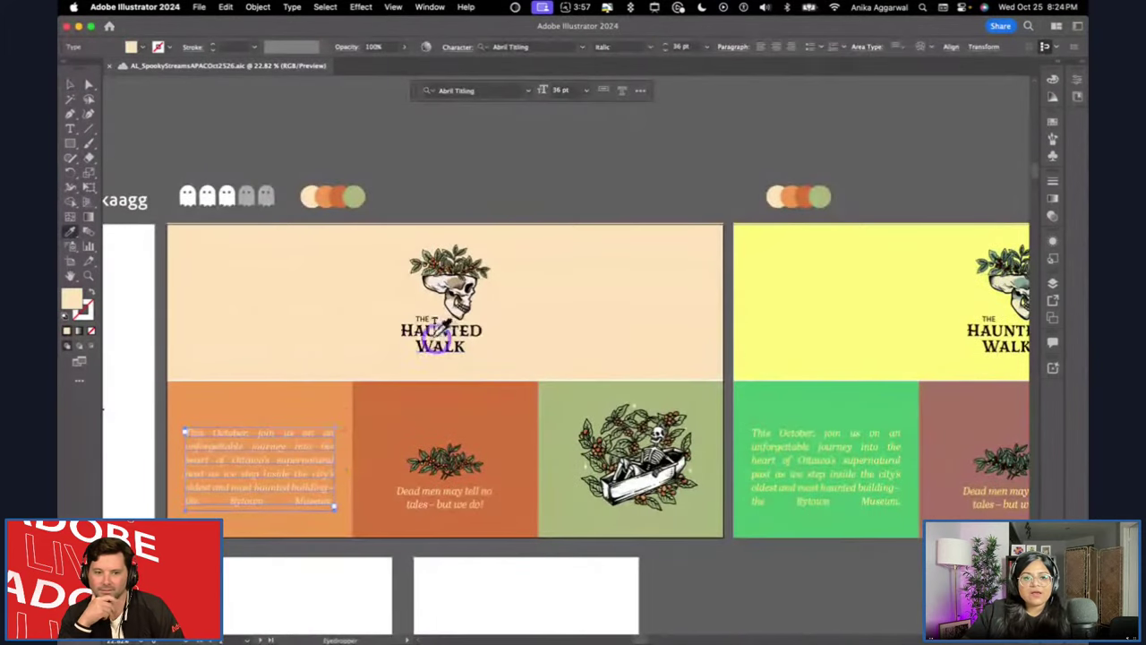
key(ctrl+a)
click(286, 408)
click(537, 161)
click(288, 412)
click(522, 162)
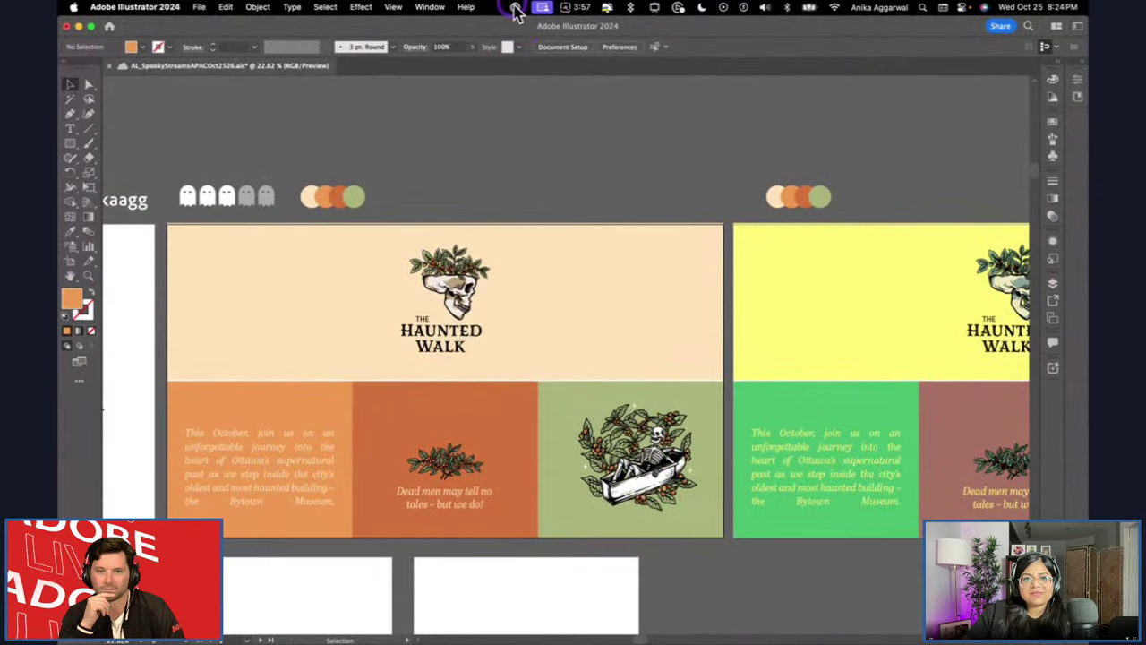
Check the contrast of the cream color against the original board's light orange text panel.
click(514, 7)
click(532, 41)
click(288, 385)
click(446, 38)
click(291, 339)
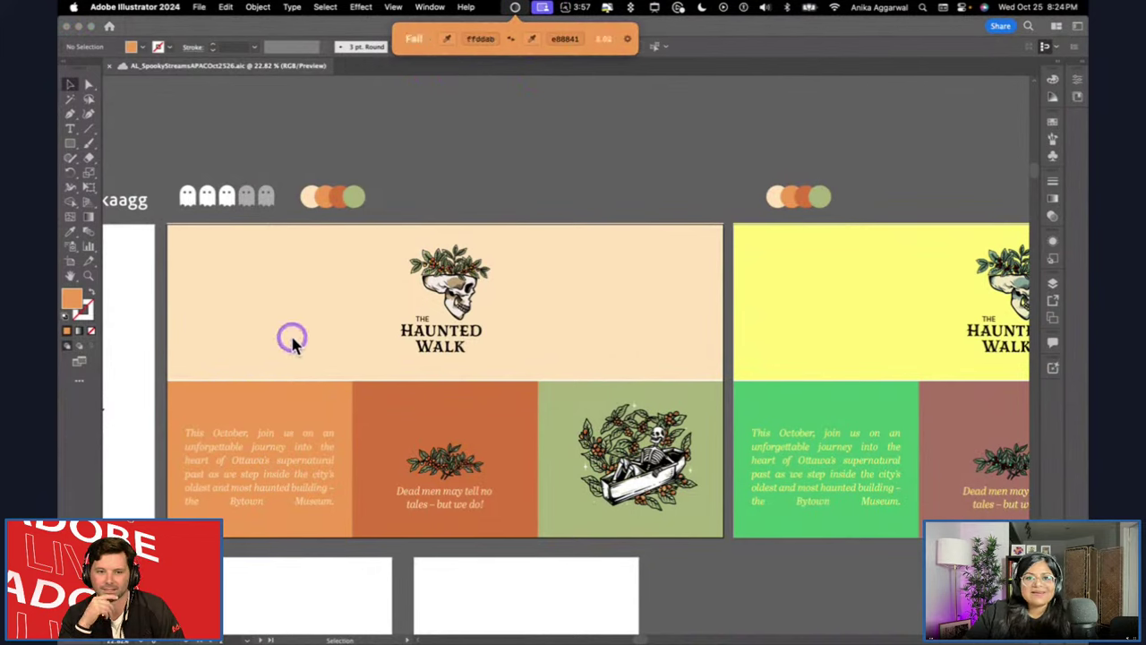
click(415, 40)
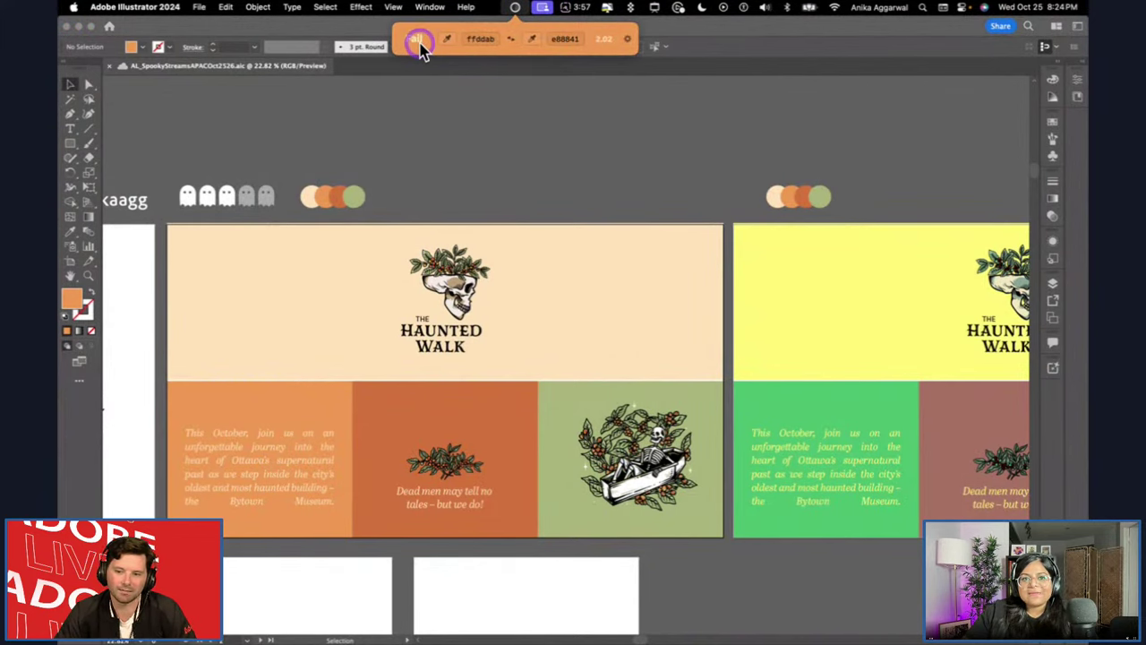
View the Contrast app's About information and close it.
click(516, 12)
click(517, 12)
click(628, 38)
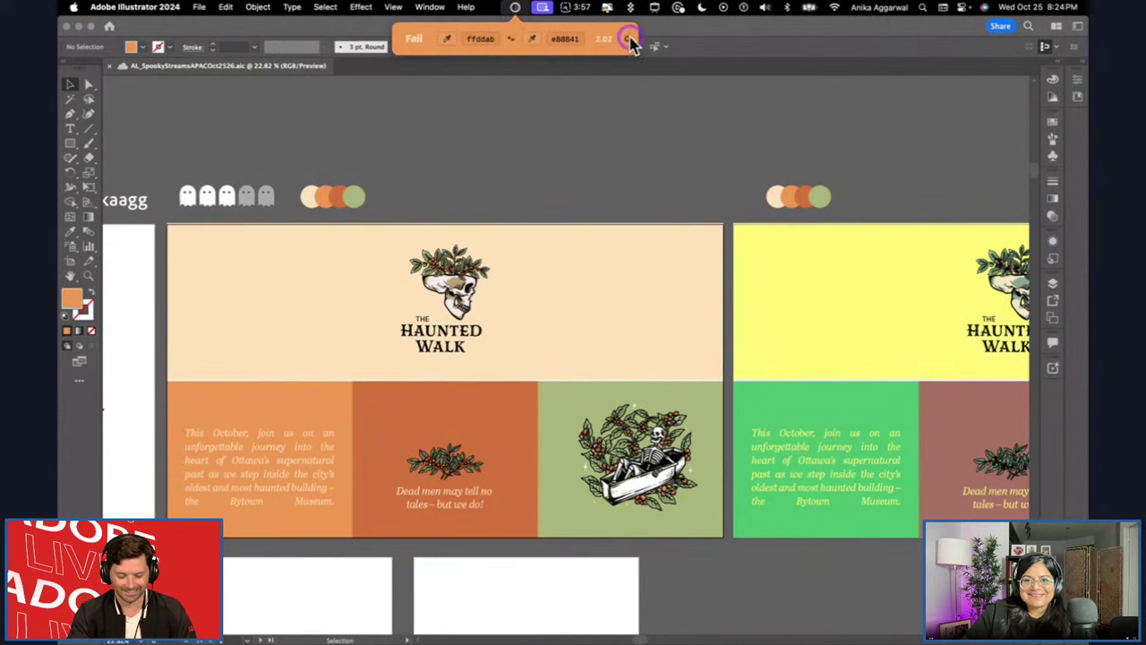
click(652, 45)
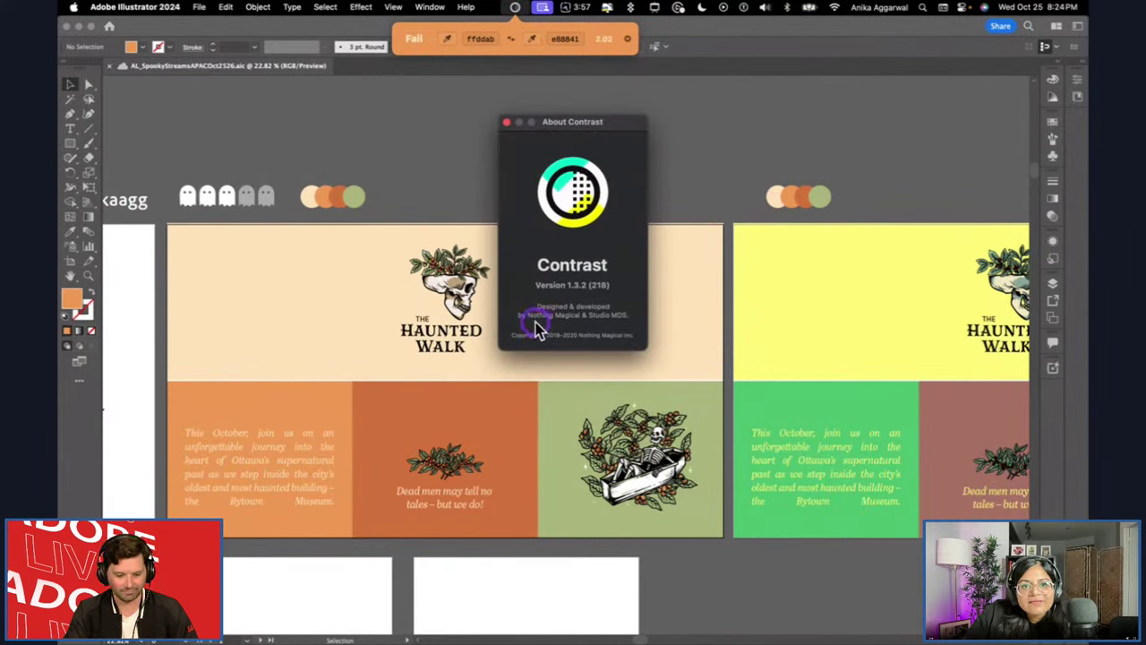
click(508, 121)
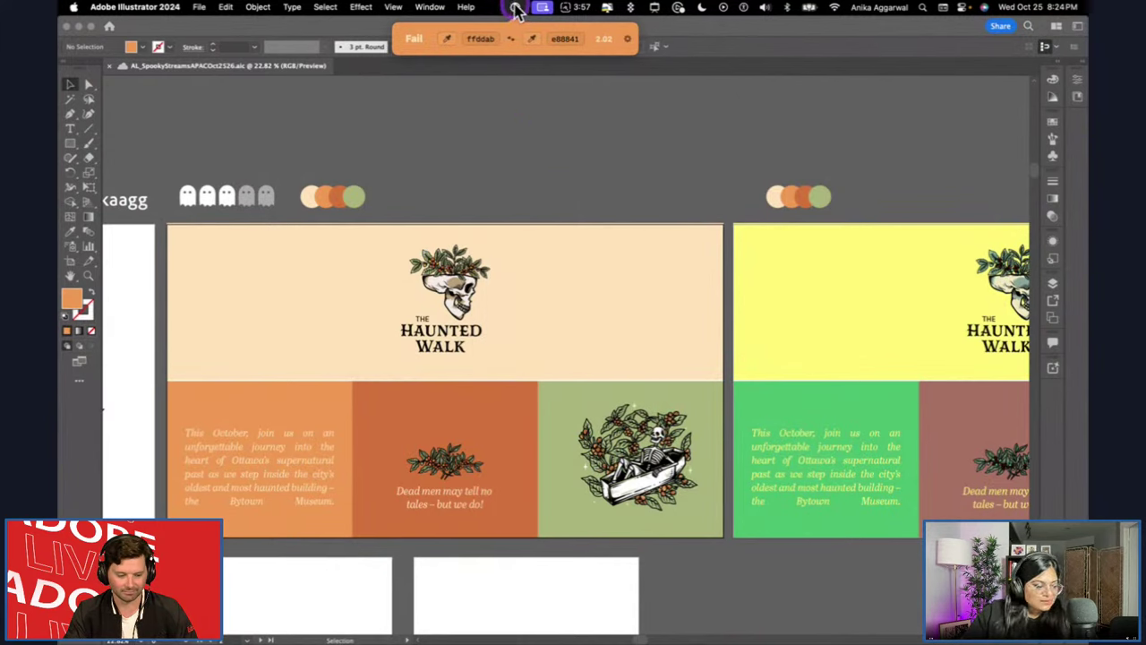
Recolor the paragraph on the light orange panel with the black sampled from the logo lettering.
click(497, 173)
click(304, 450)
click(454, 309)
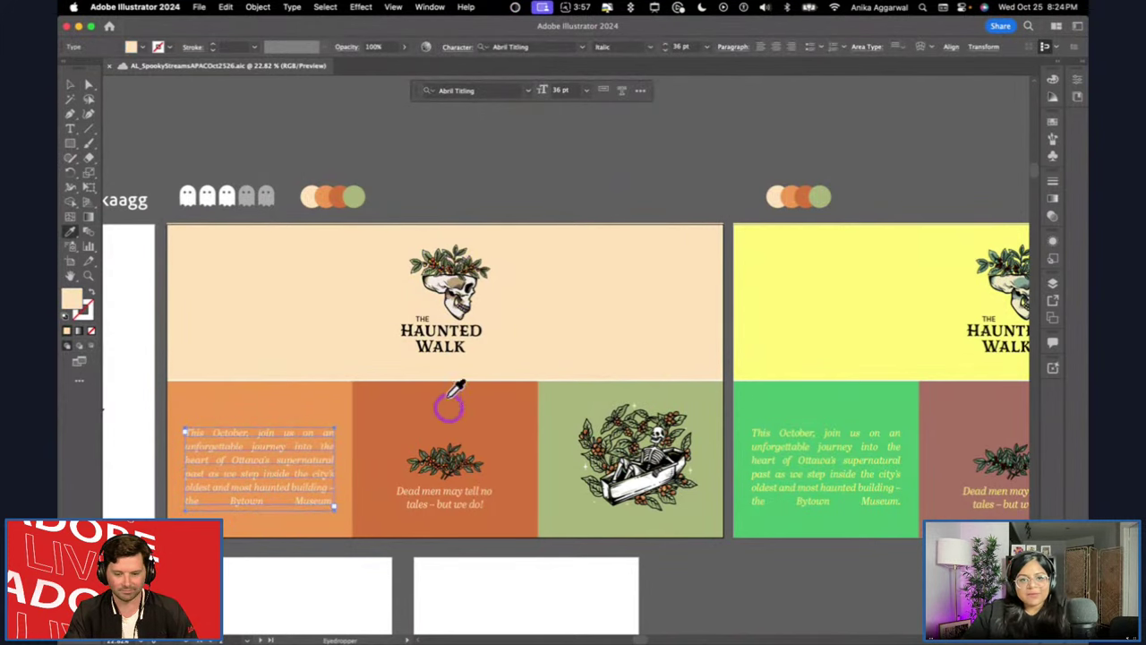
click(440, 337)
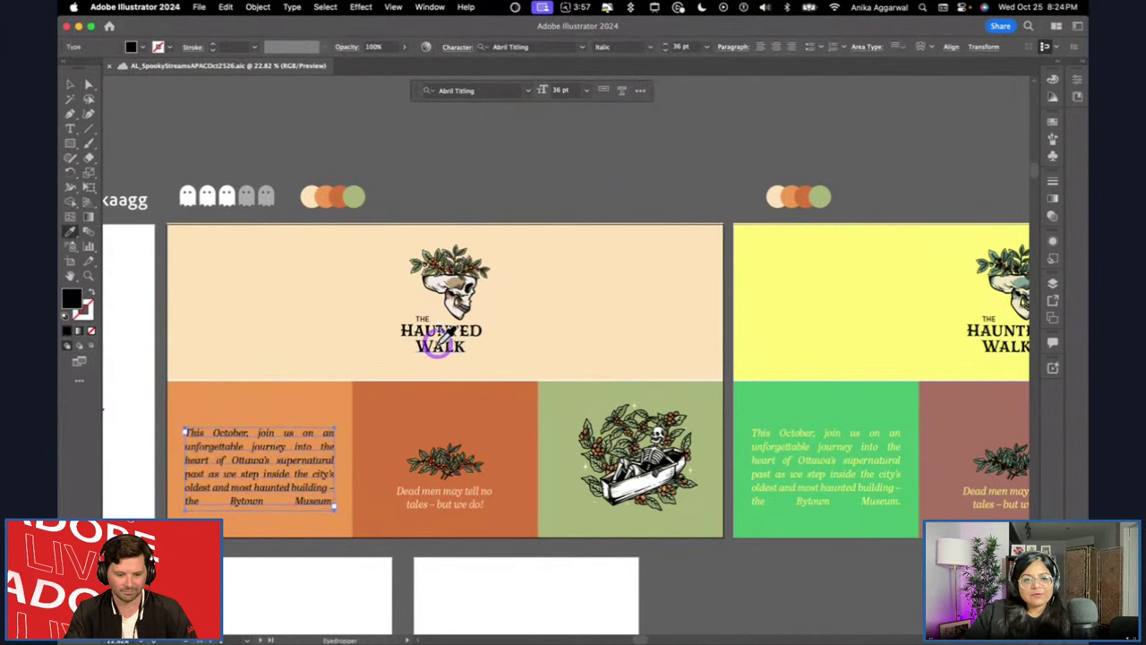
Check the contrast of the logo's black against the light orange text panel.
click(515, 7)
click(446, 39)
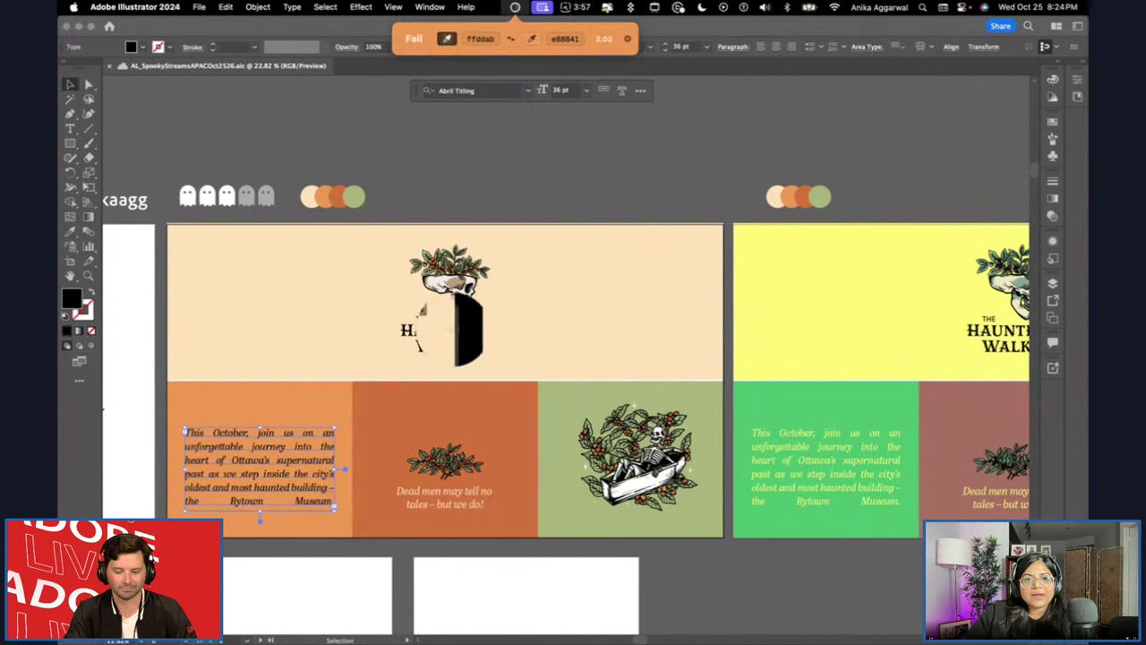
click(452, 333)
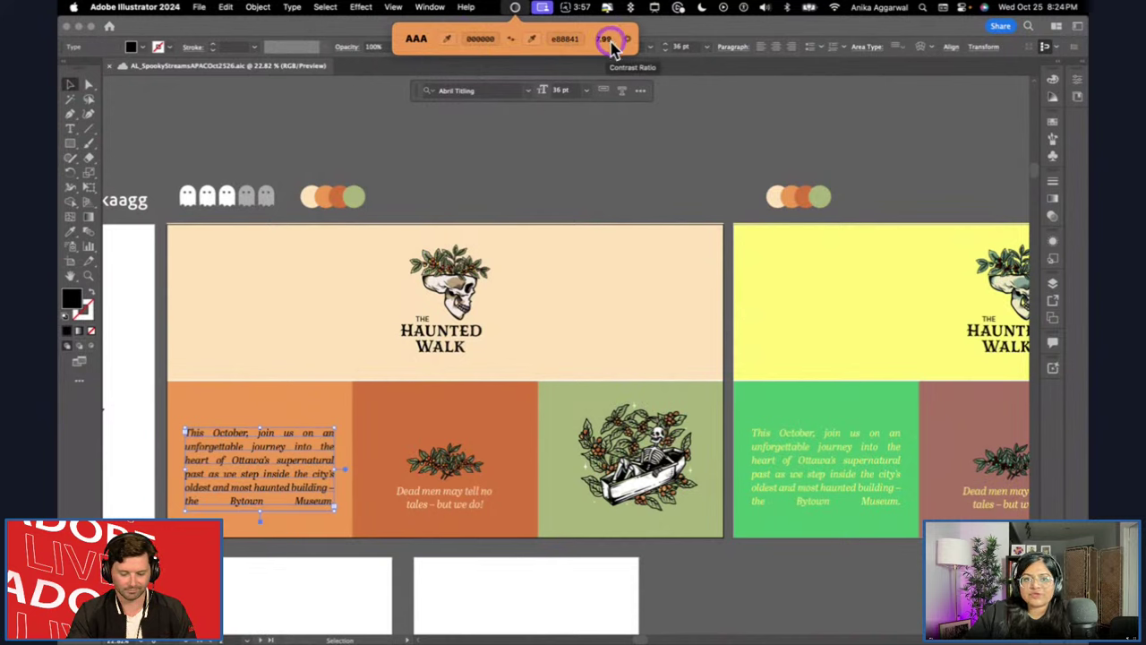
click(506, 177)
Check the contrast of the logo's black against the dark orange tagline panel.
click(517, 8)
click(528, 41)
click(515, 392)
click(450, 42)
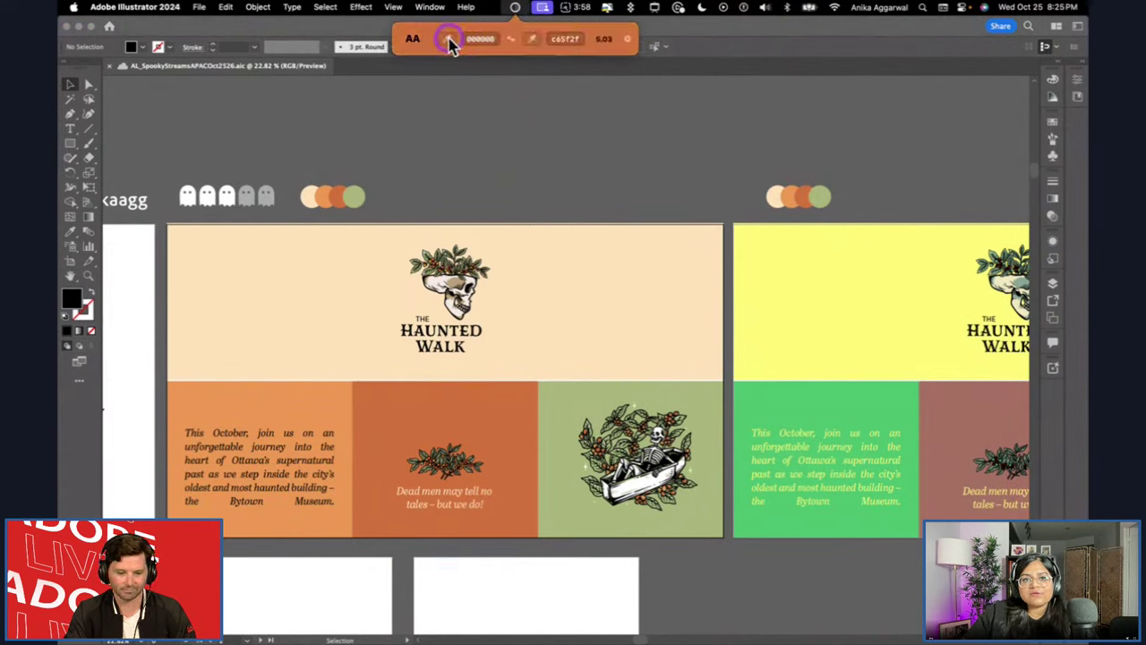
click(459, 342)
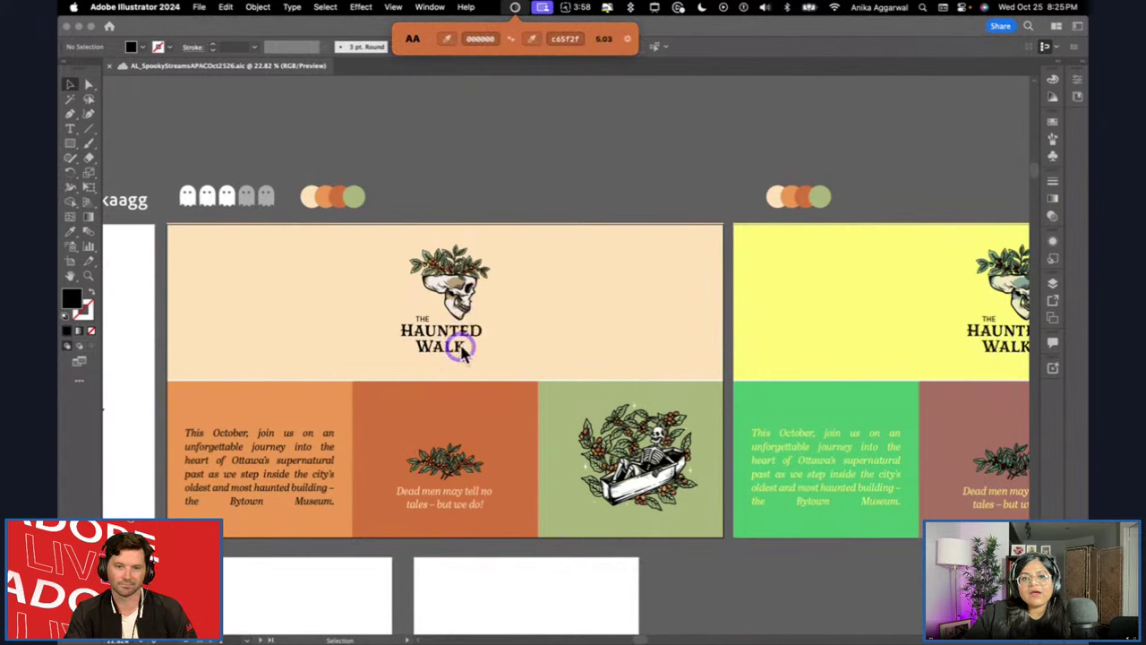
click(546, 146)
Check the contrast of the board's cream background color against the dark orange tagline panel.
click(515, 7)
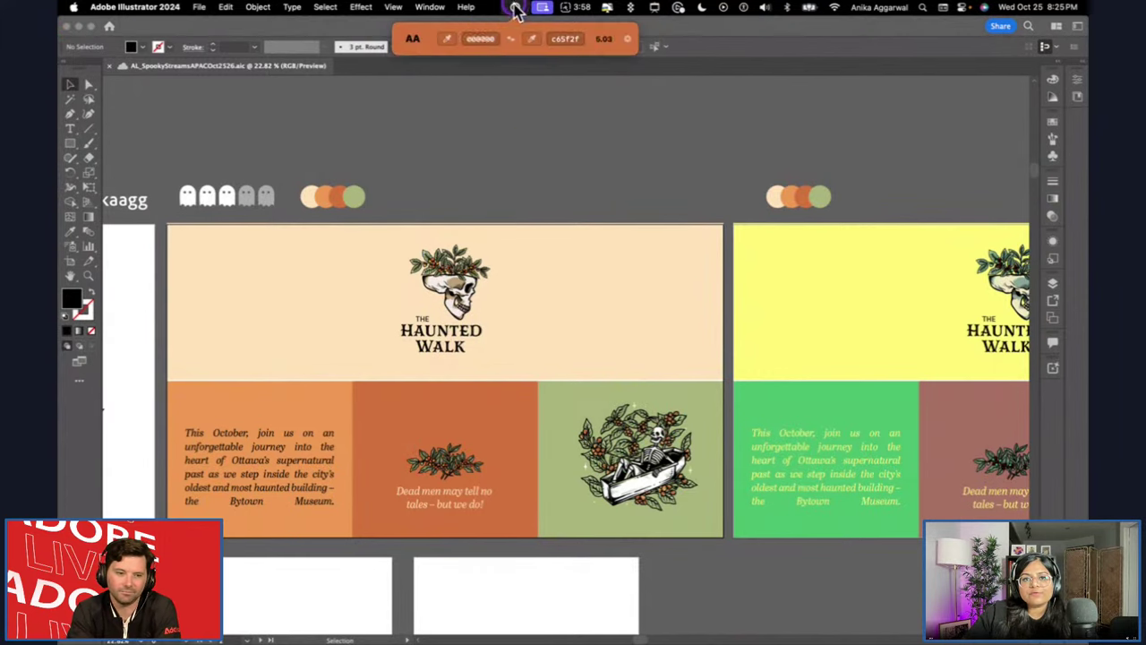
click(448, 42)
click(588, 279)
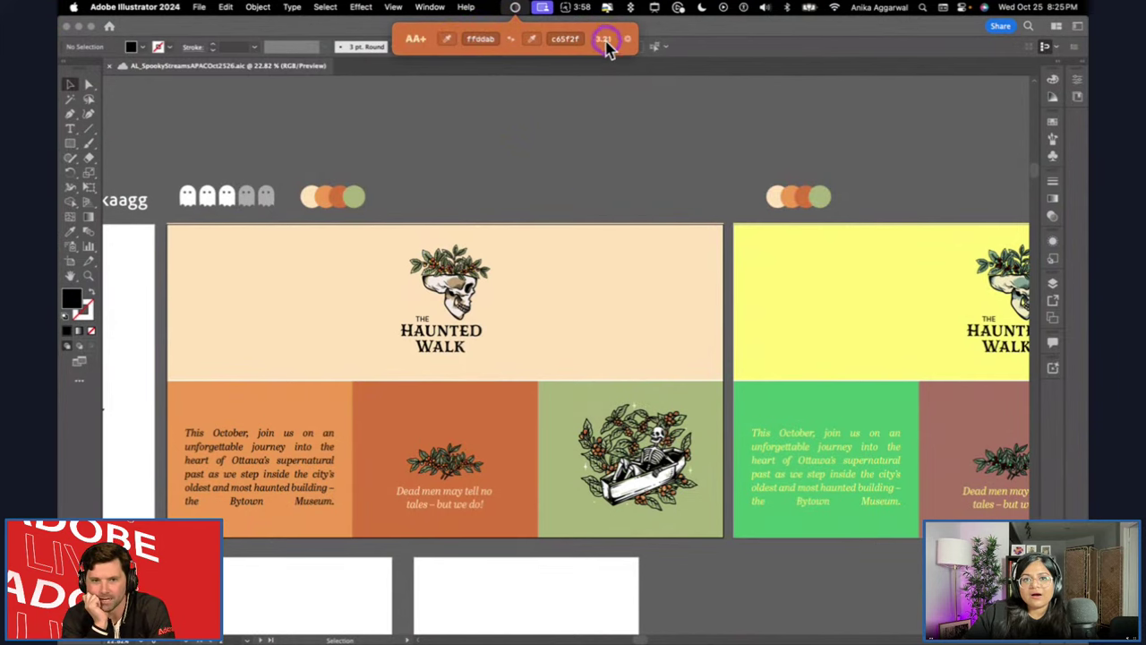
click(615, 127)
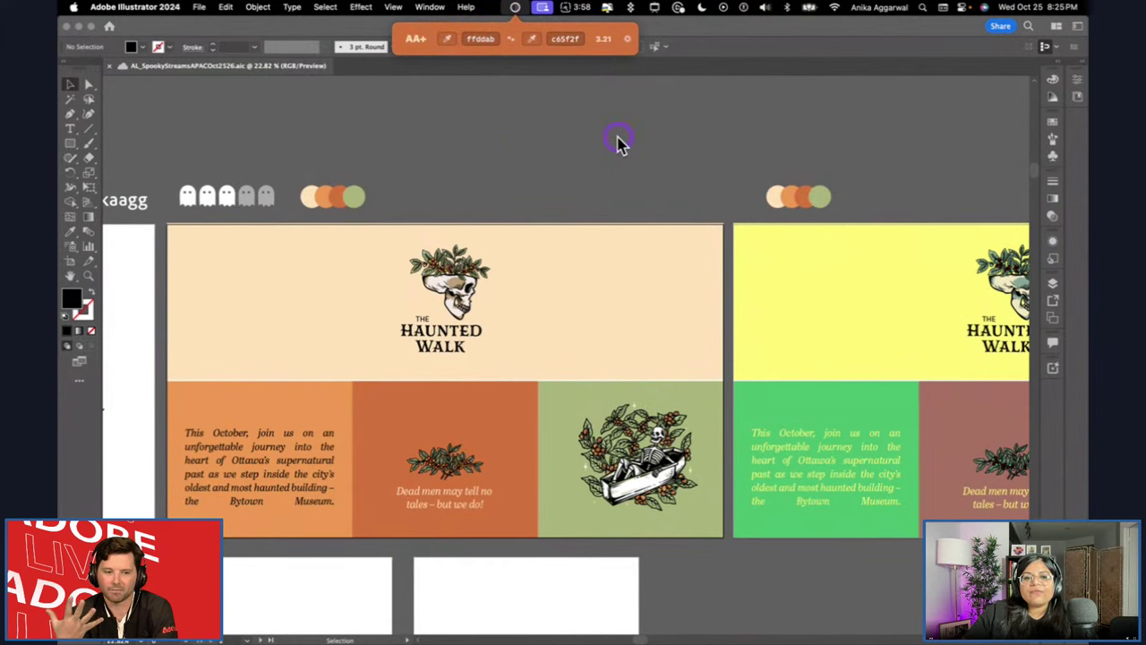
Try different prominent color weights and more muted colors when recoloring the yellow board, and reset the changes.
scroll(622, 365, down, 1)
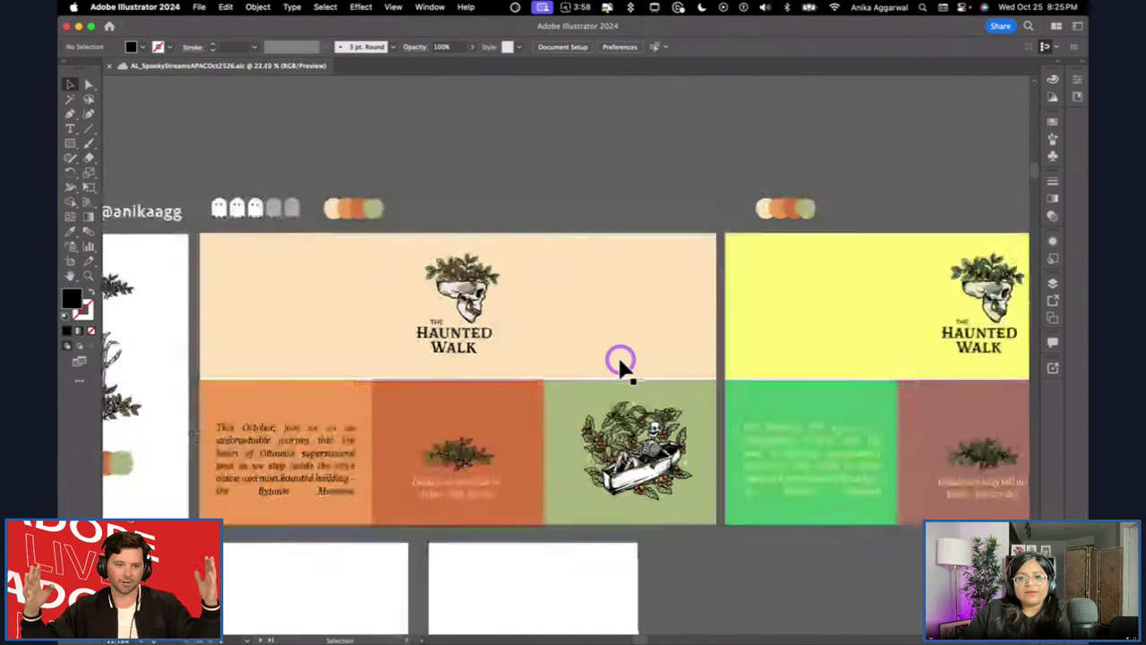
scroll(618, 363, down, 3)
scroll(767, 325, right, 2)
scroll(943, 257, up, 2)
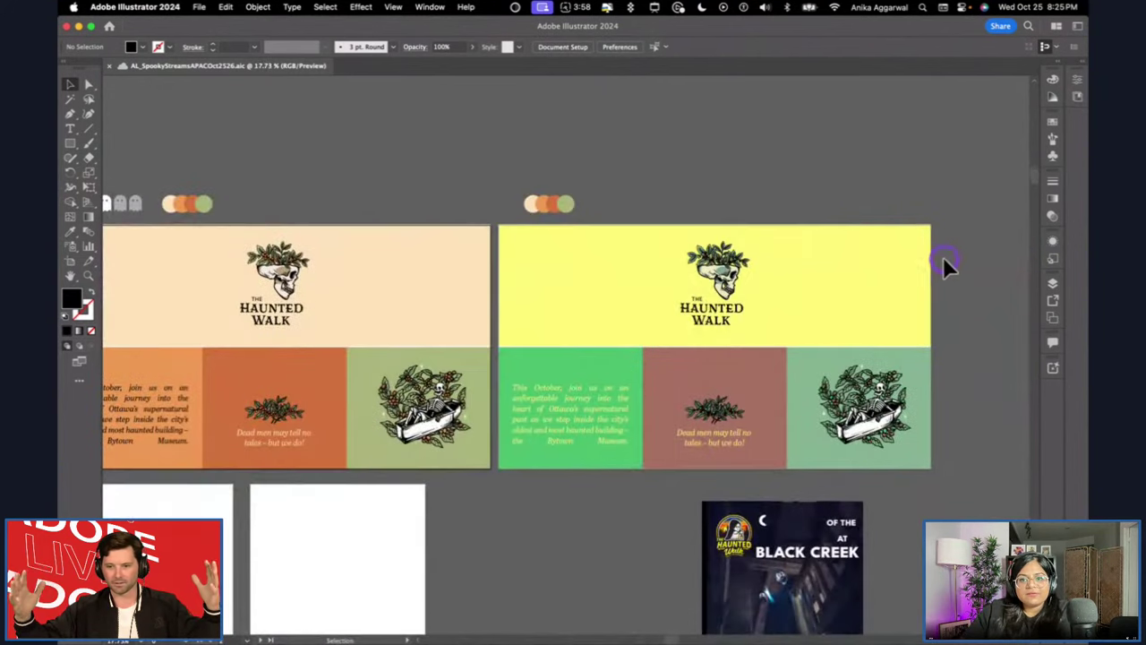
click(551, 452)
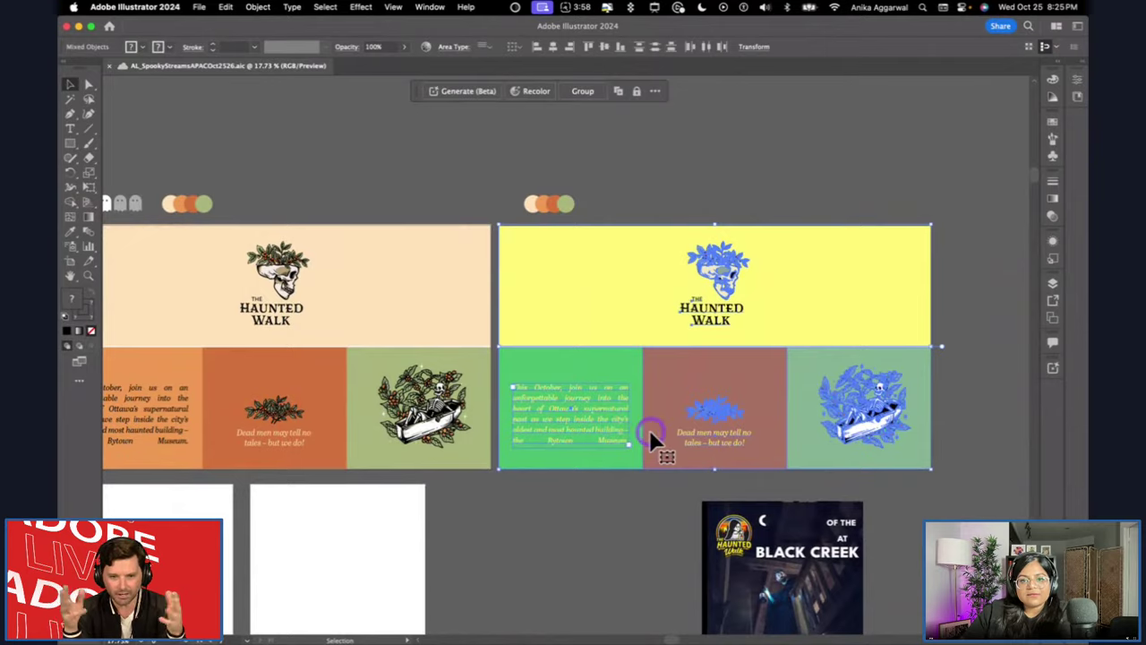
scroll(651, 434, up, 3)
click(535, 91)
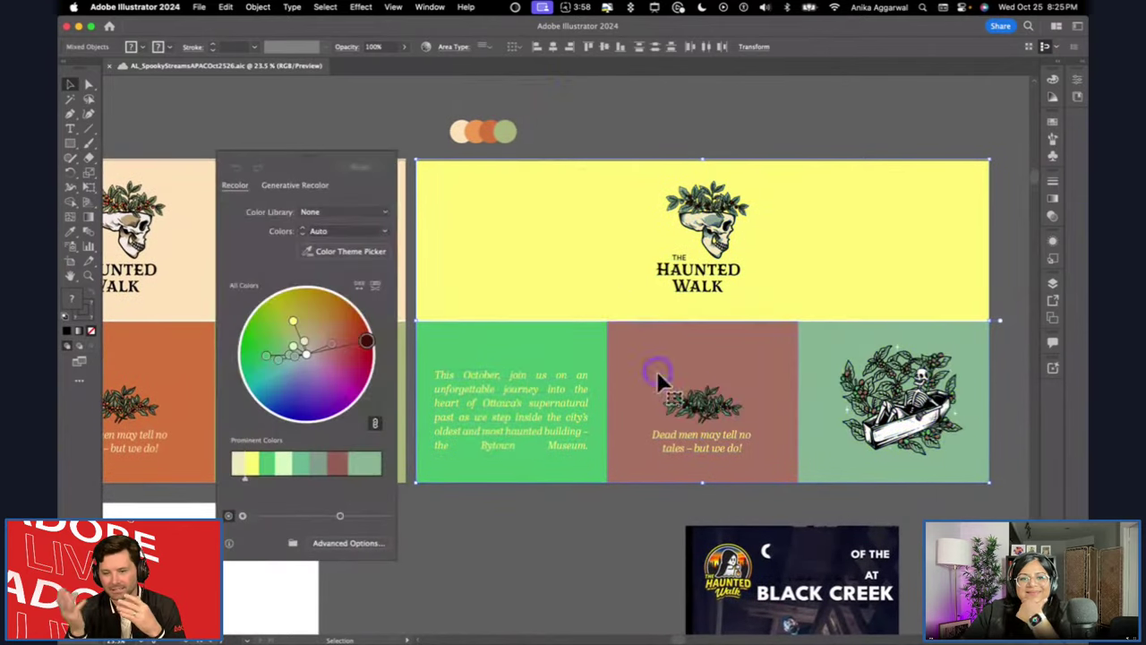
drag(349, 479, 388, 469)
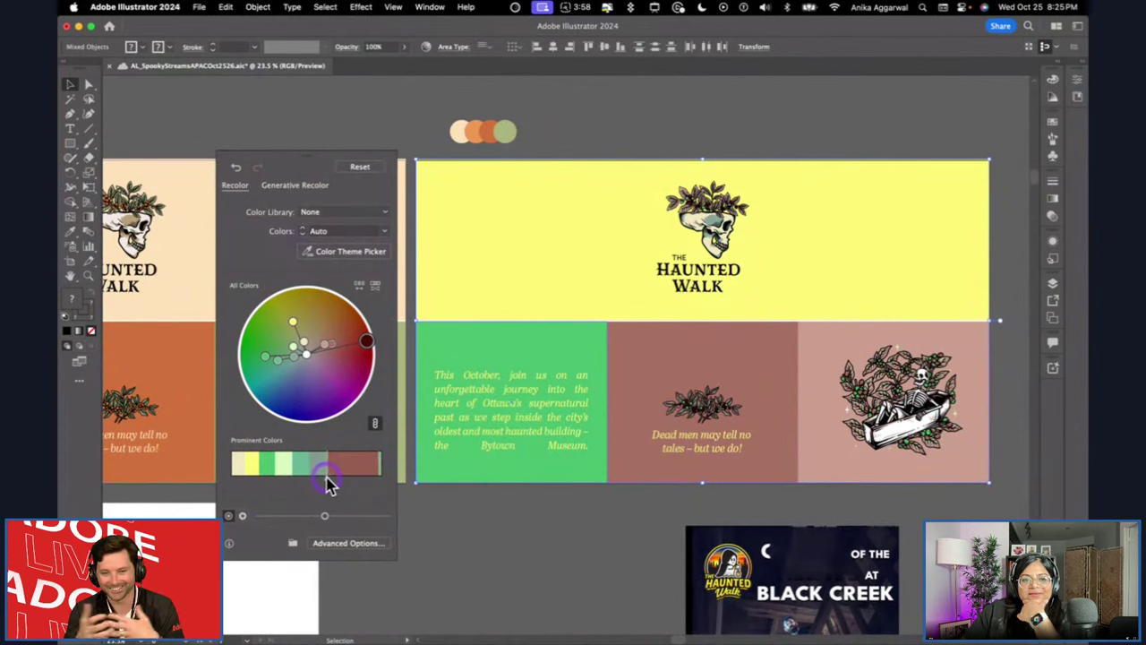
drag(324, 483, 353, 475)
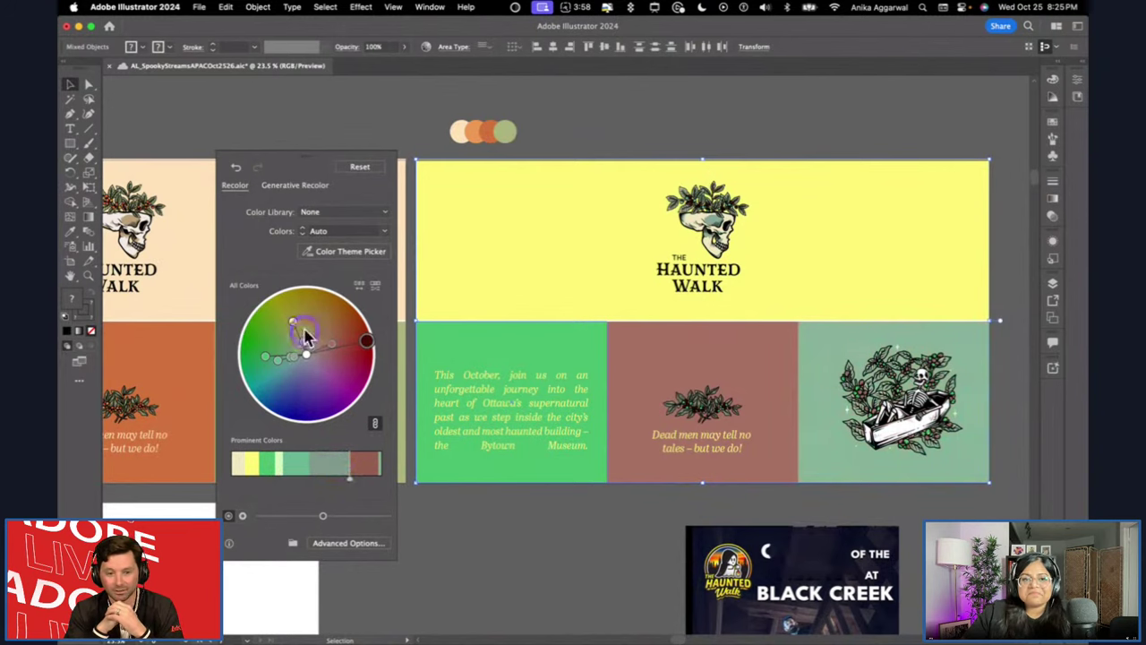
drag(251, 521, 332, 521)
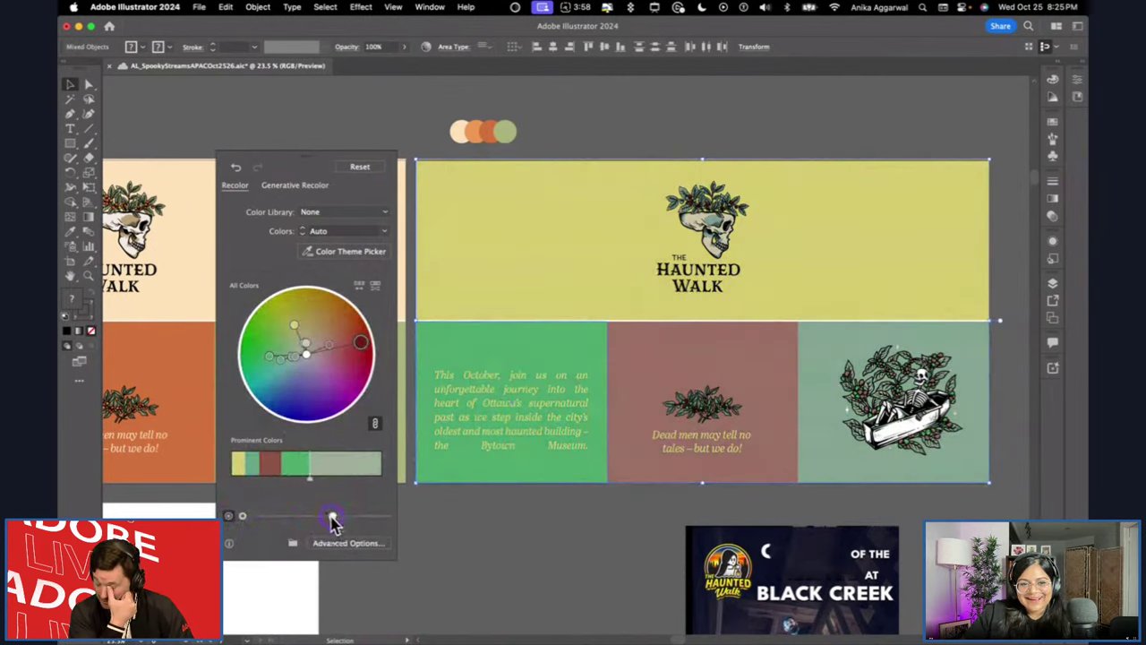
click(360, 168)
click(352, 107)
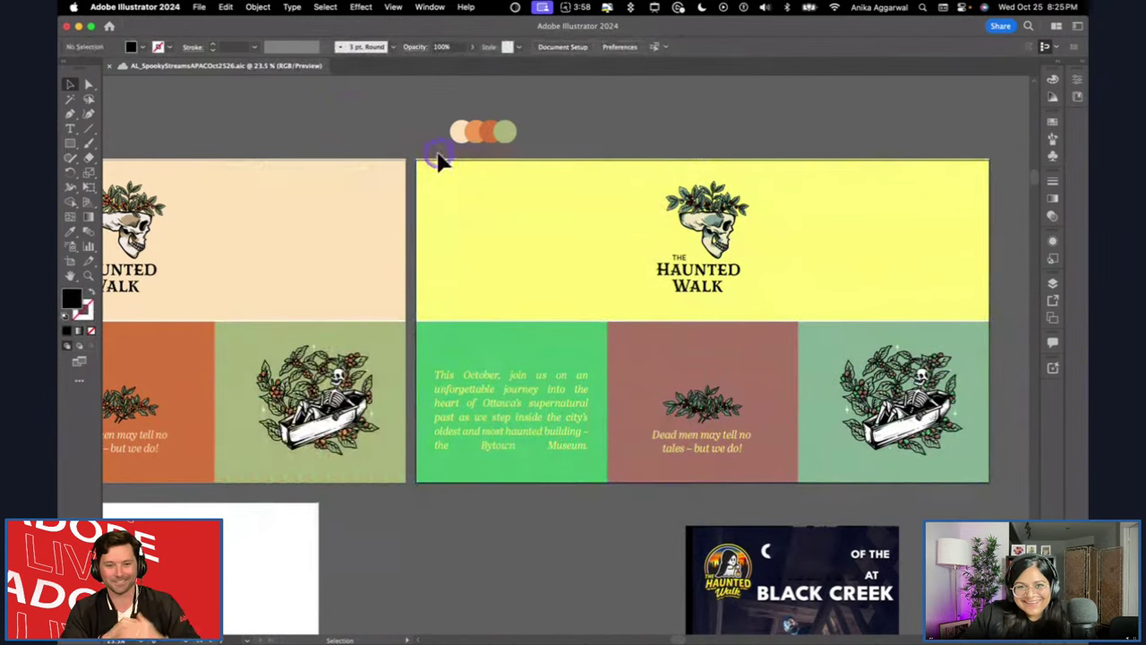
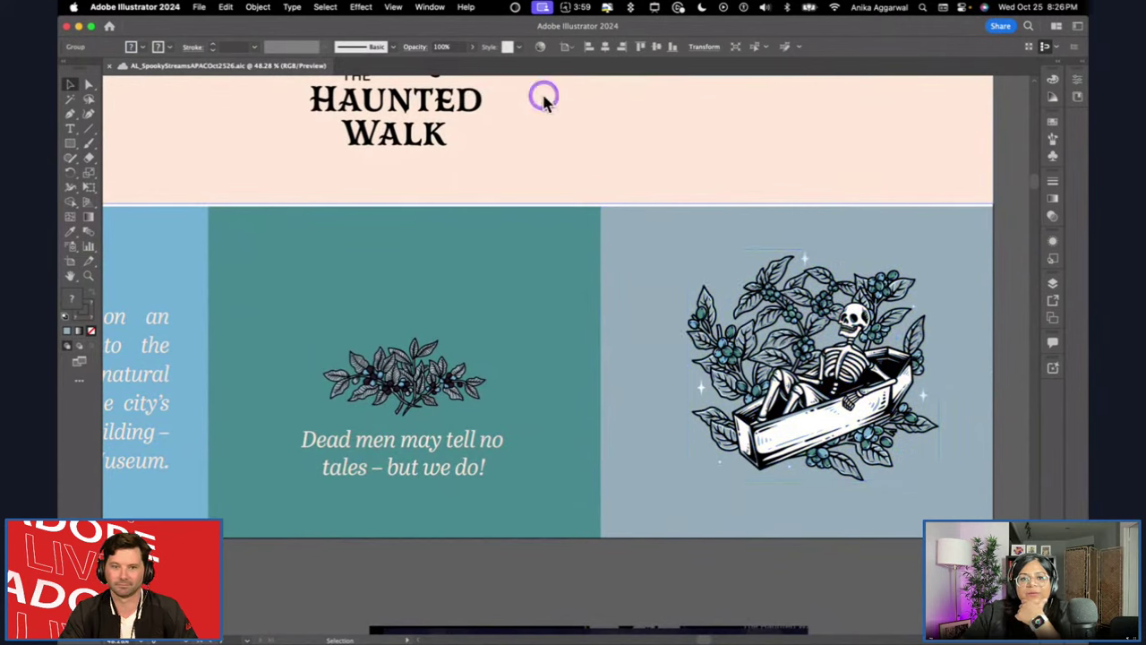
Recolor the coffin skeleton illustration on the gray-blue panel by reweighting its prominent colors and shifting the linked hues to brown.
click(600, 461)
drag(576, 482, 592, 481)
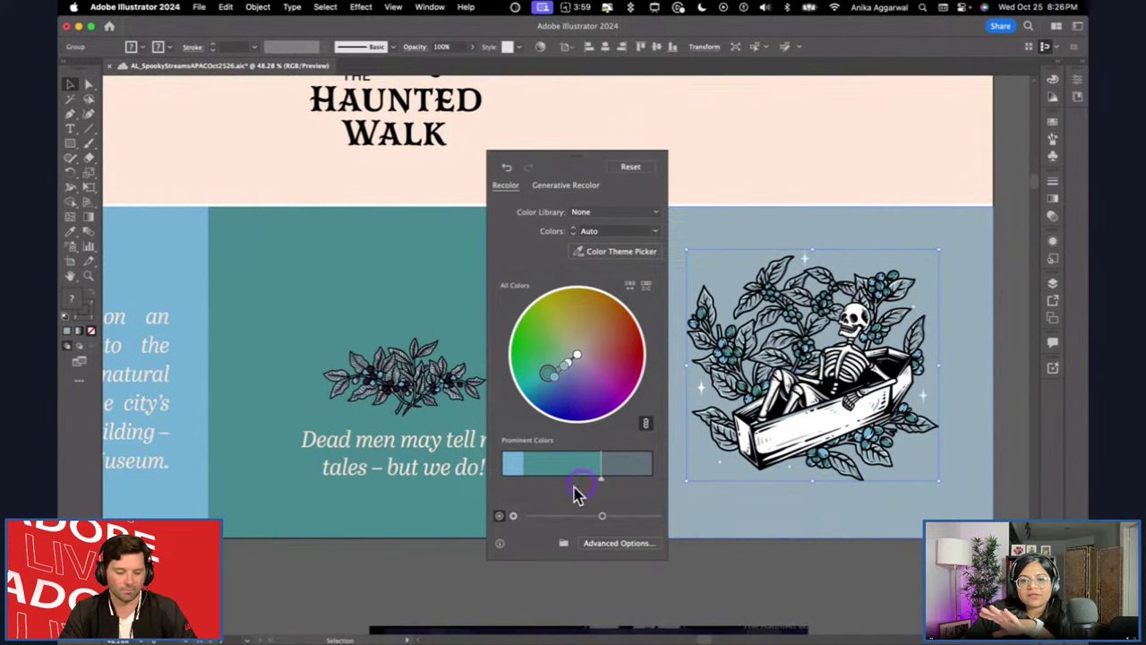
drag(522, 475, 532, 484)
mouse_move(575, 349)
mouse_down()
mouse_move(582, 363)
mouse_move(569, 358)
mouse_up()
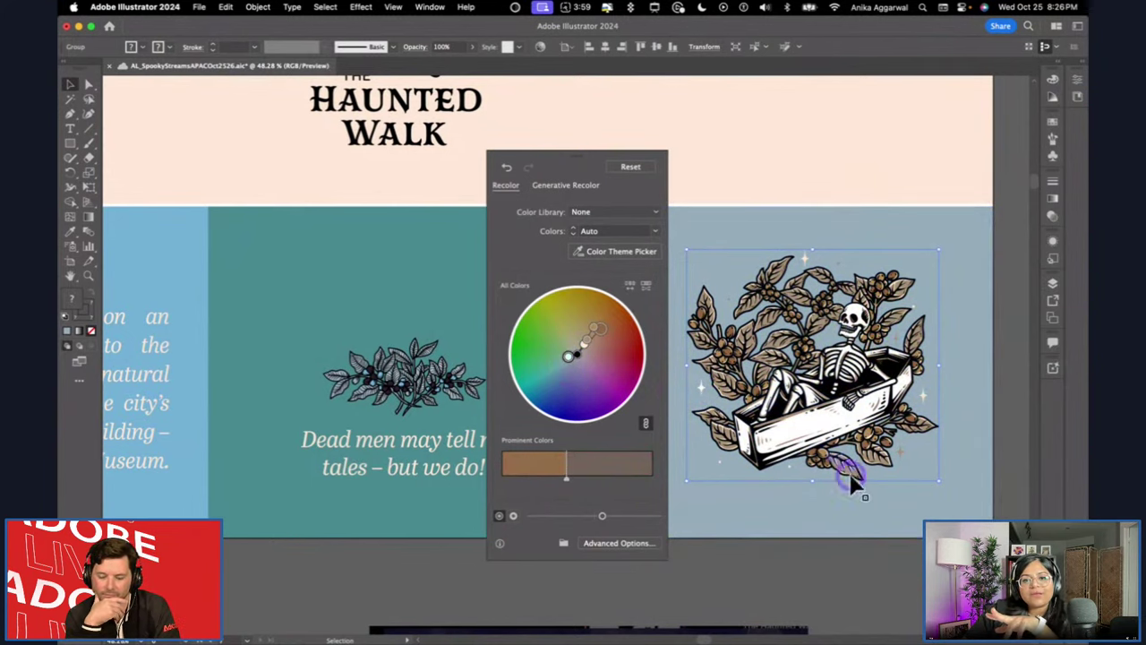
click(849, 574)
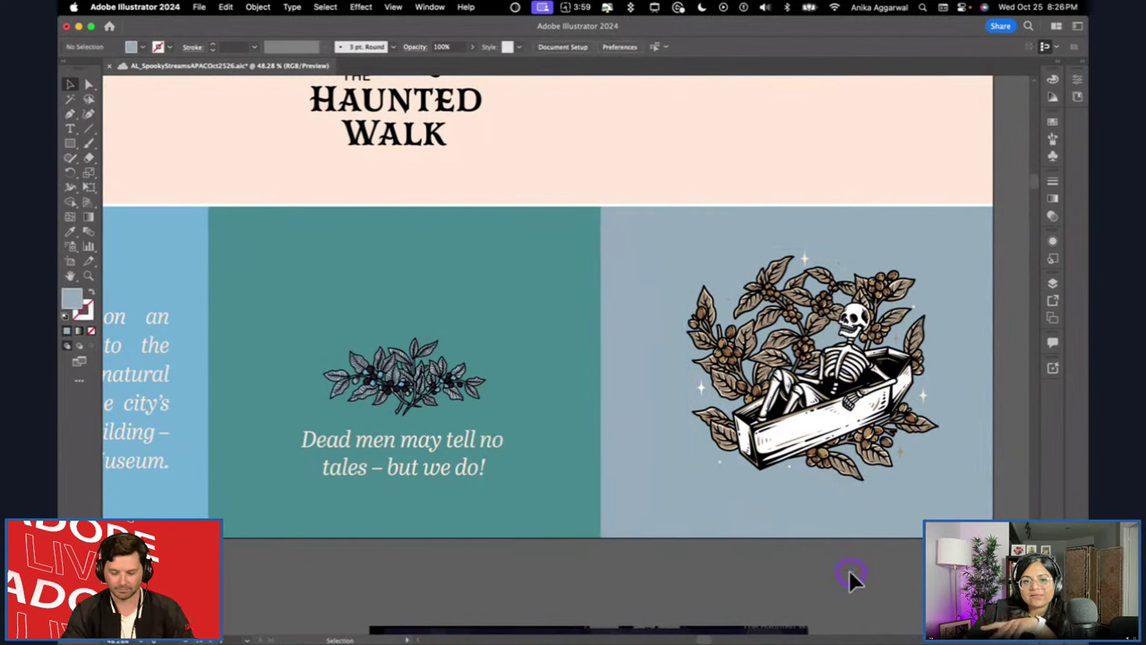
Recolor the leafy branch illustration on the teal panel using the color theme picked from the brown coffin skeleton illustration.
click(422, 383)
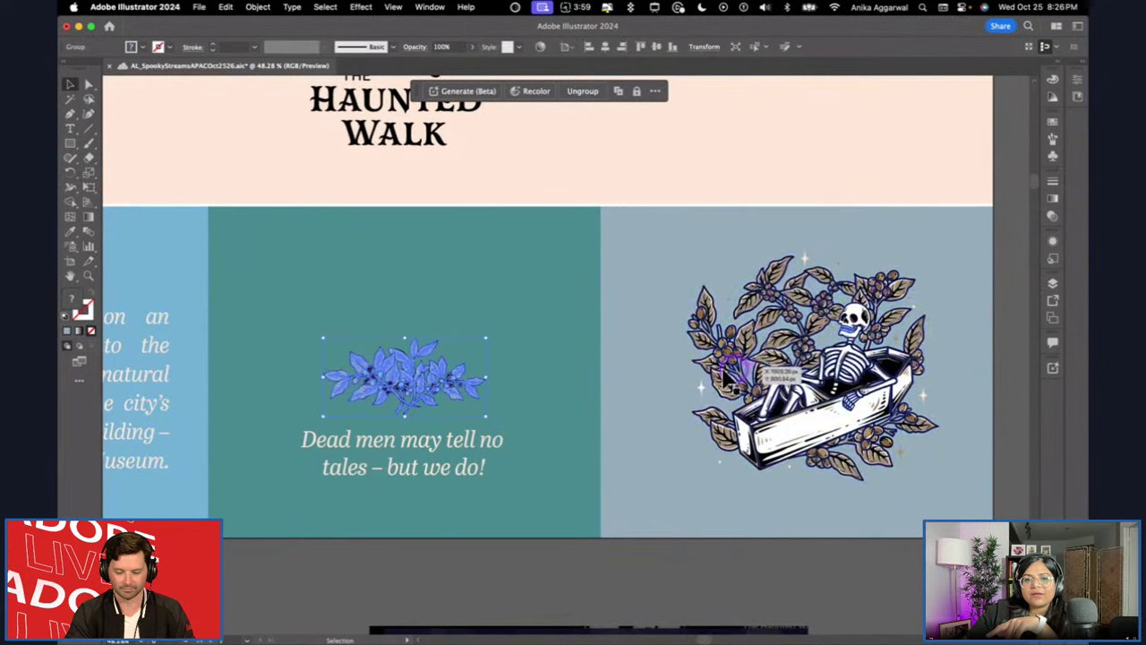
click(536, 92)
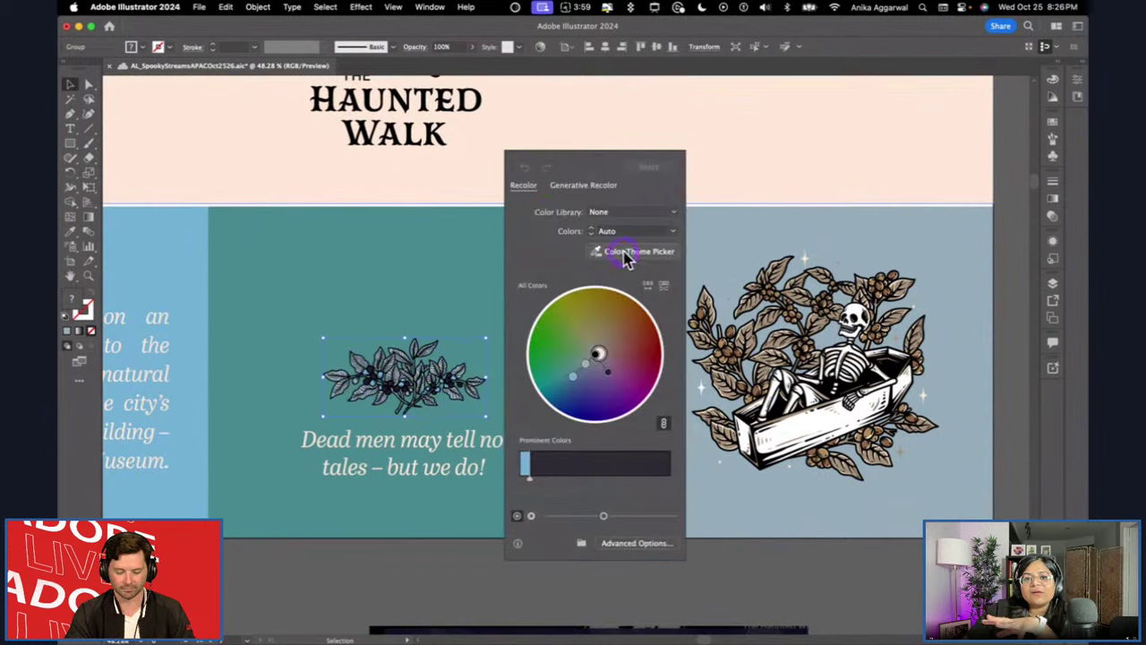
click(625, 254)
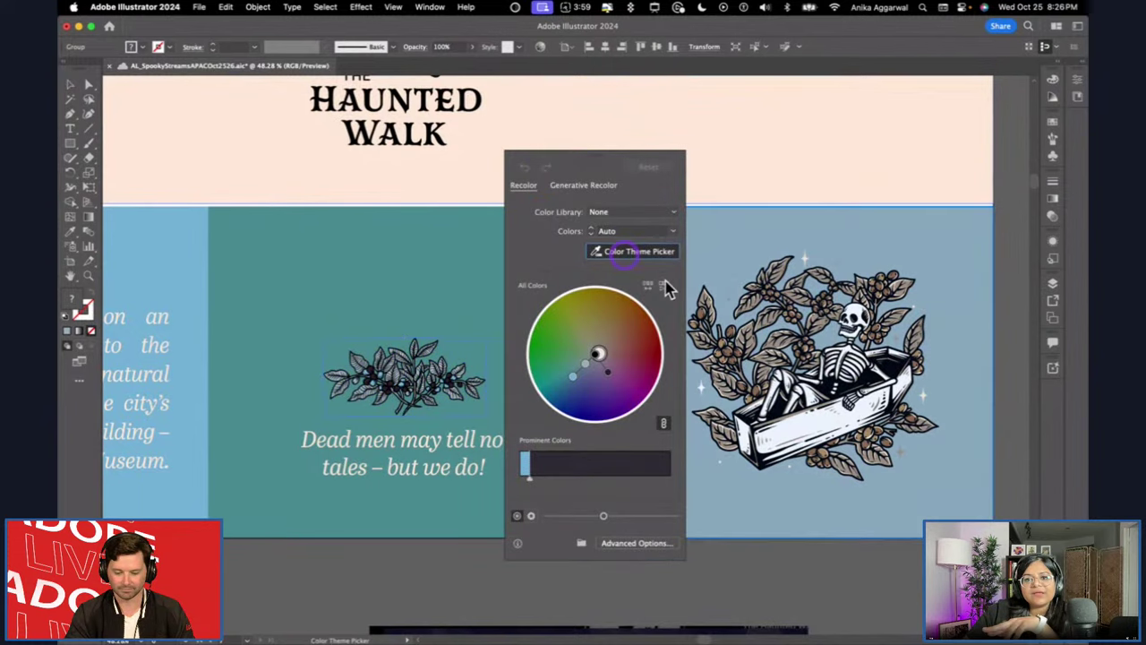
click(770, 315)
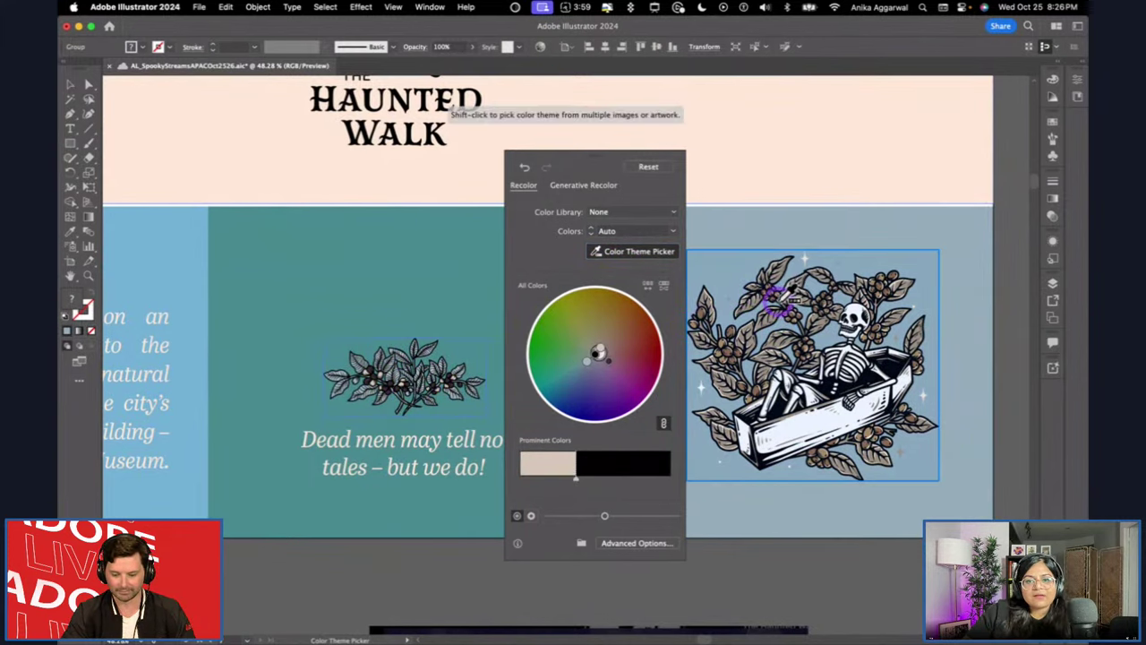
click(434, 565)
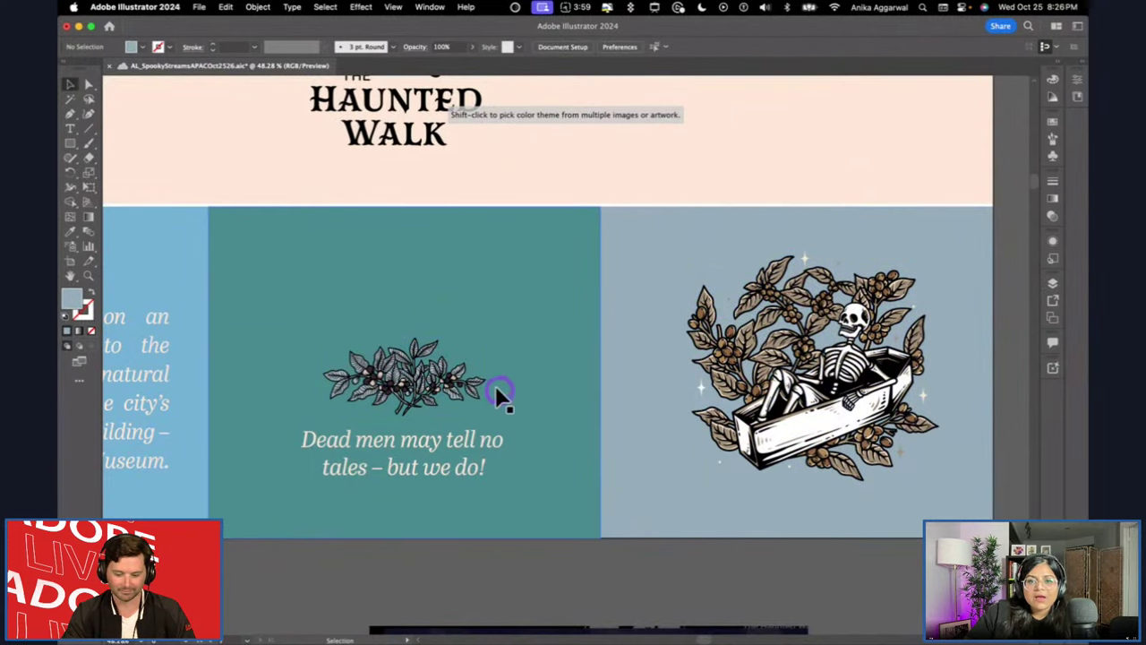
click(399, 380)
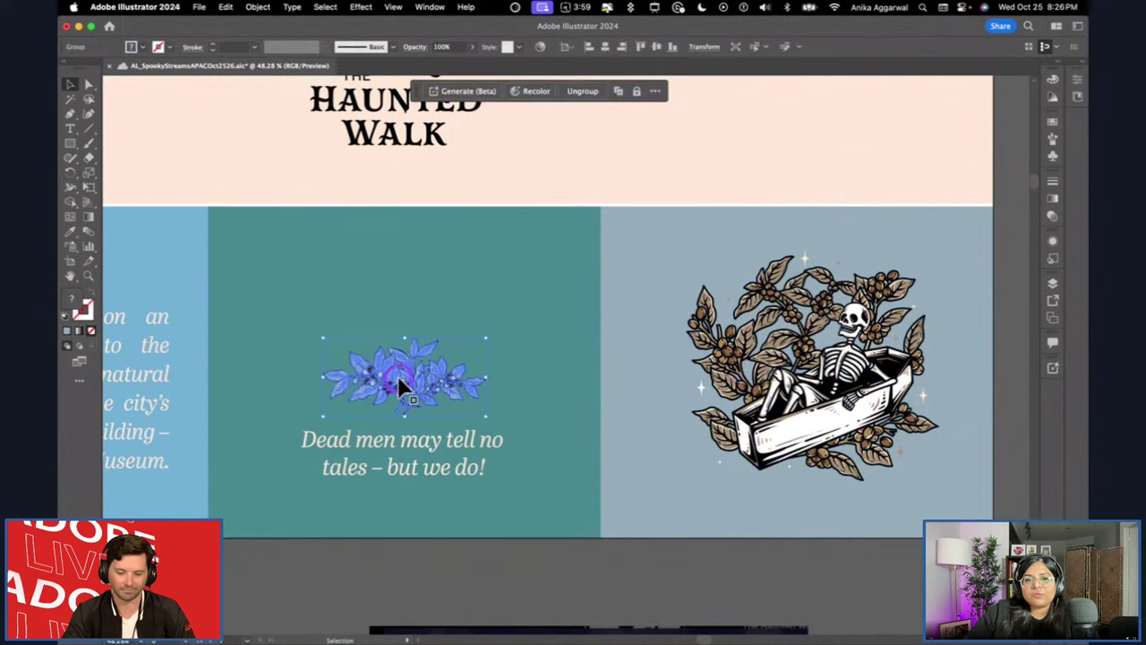
click(464, 527)
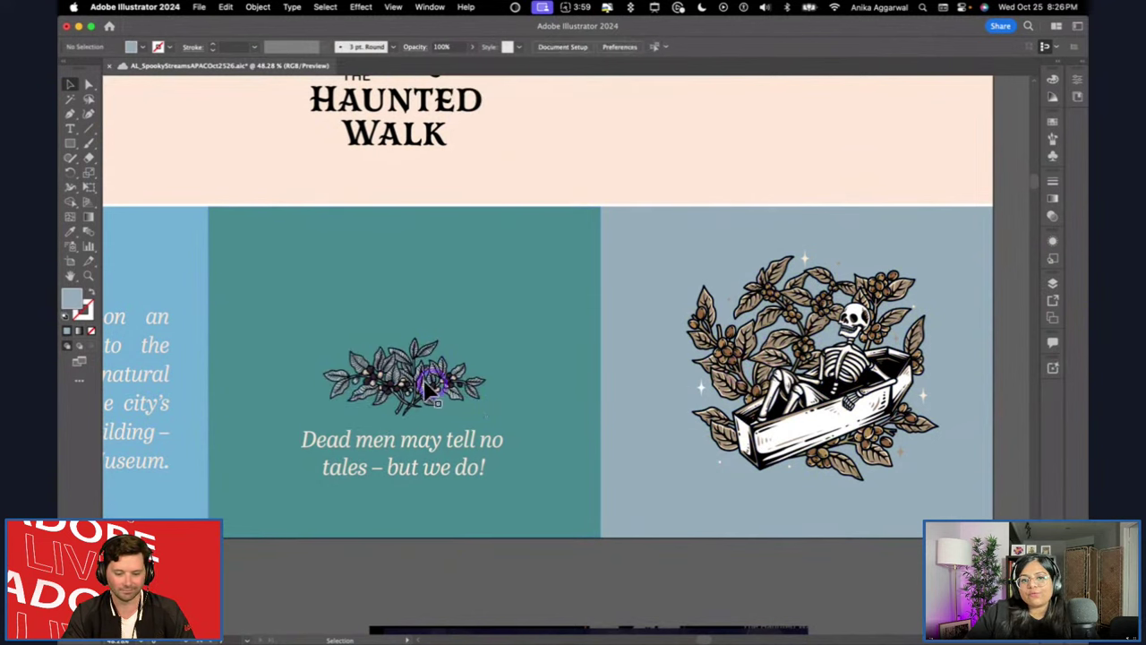
Review the brand boards and artboards, and read the Day 1 task list beside them.
scroll(564, 412, down, 4)
scroll(561, 421, left, 10)
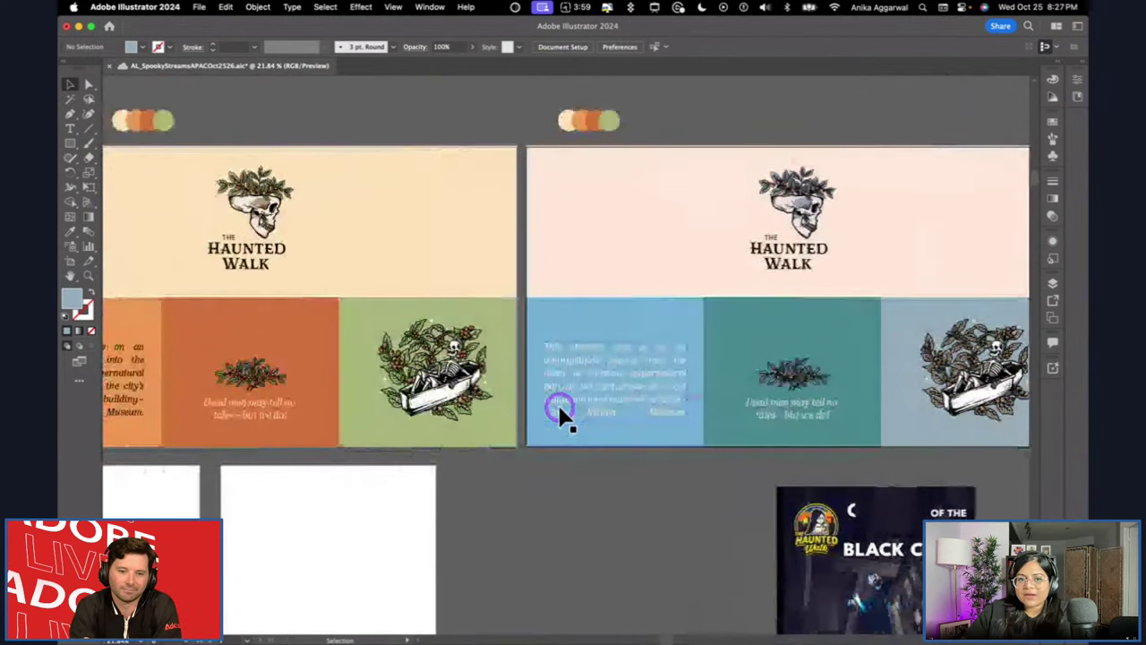
scroll(586, 474, left, 5)
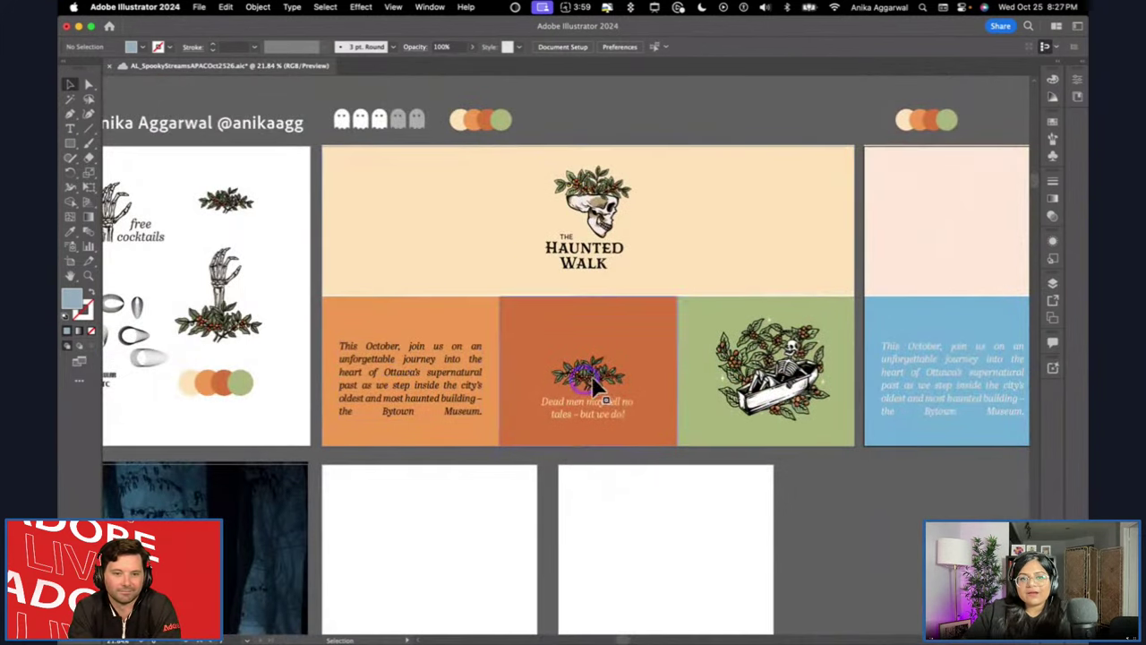
scroll(599, 377, down, 3)
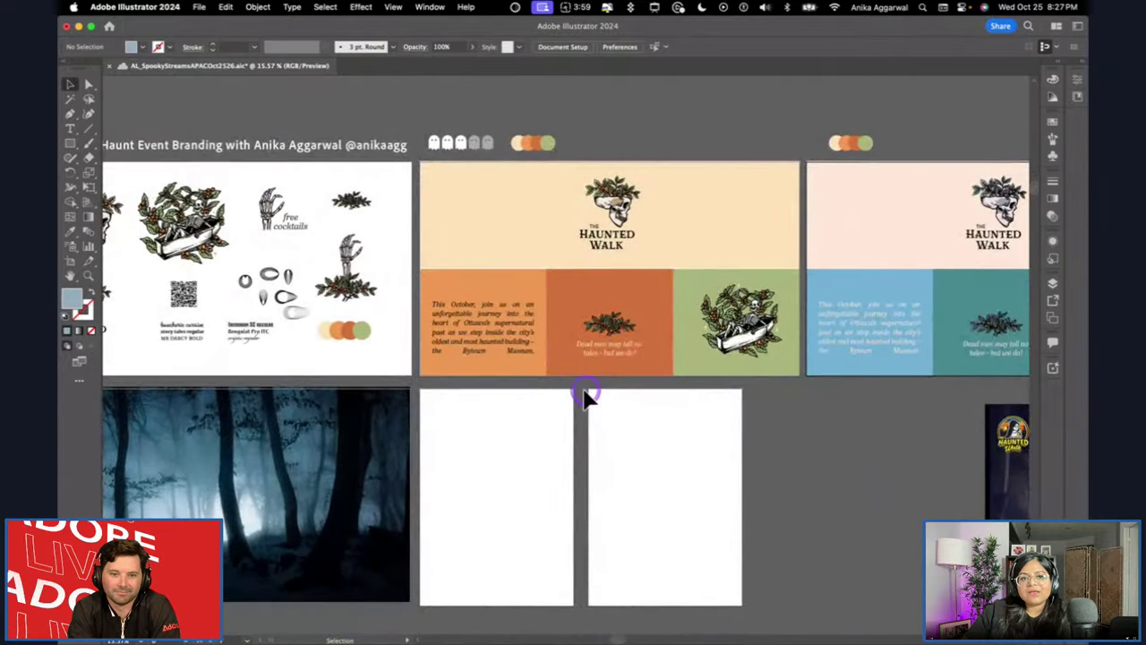
key(m)
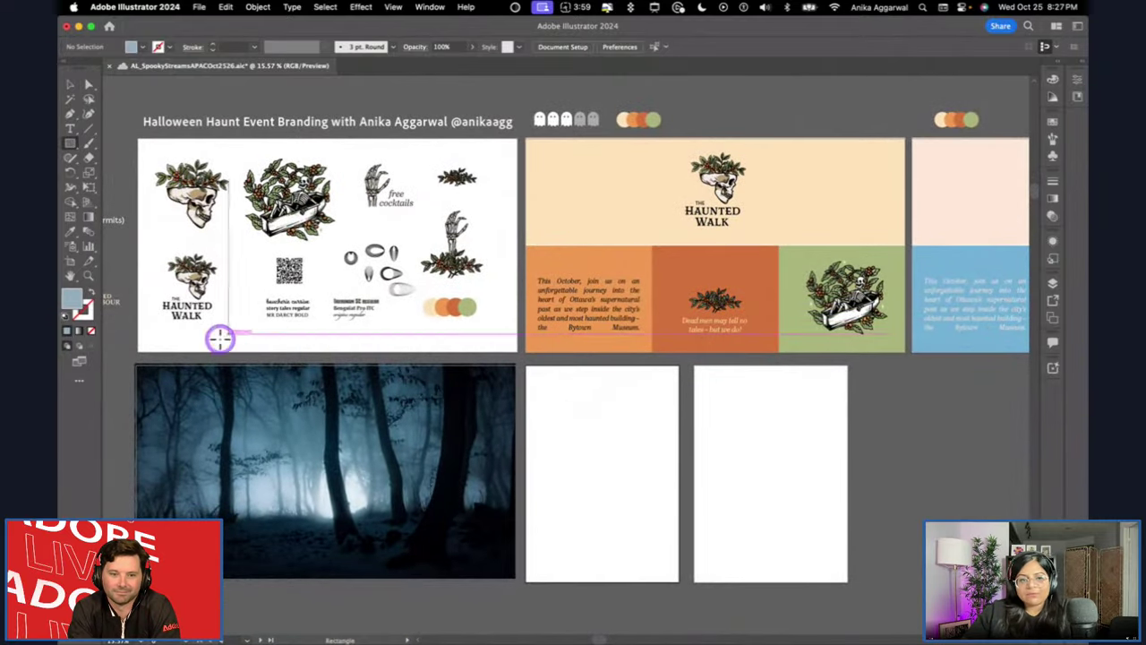
scroll(157, 305, left, 6)
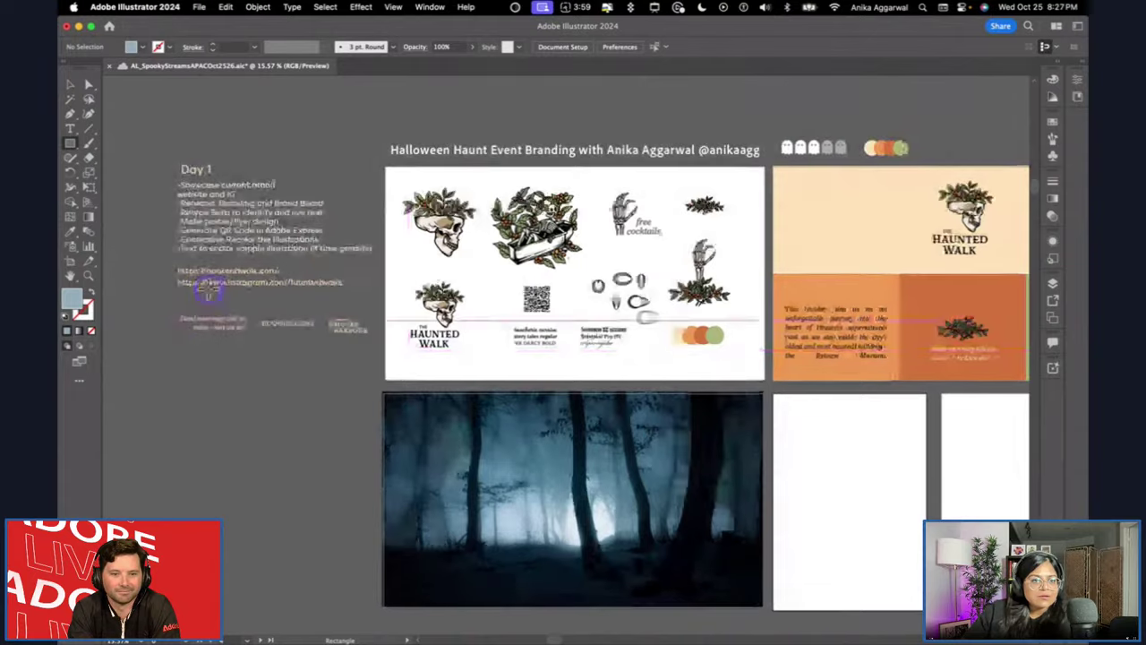
scroll(240, 232, up, 3)
scroll(240, 233, left, 2)
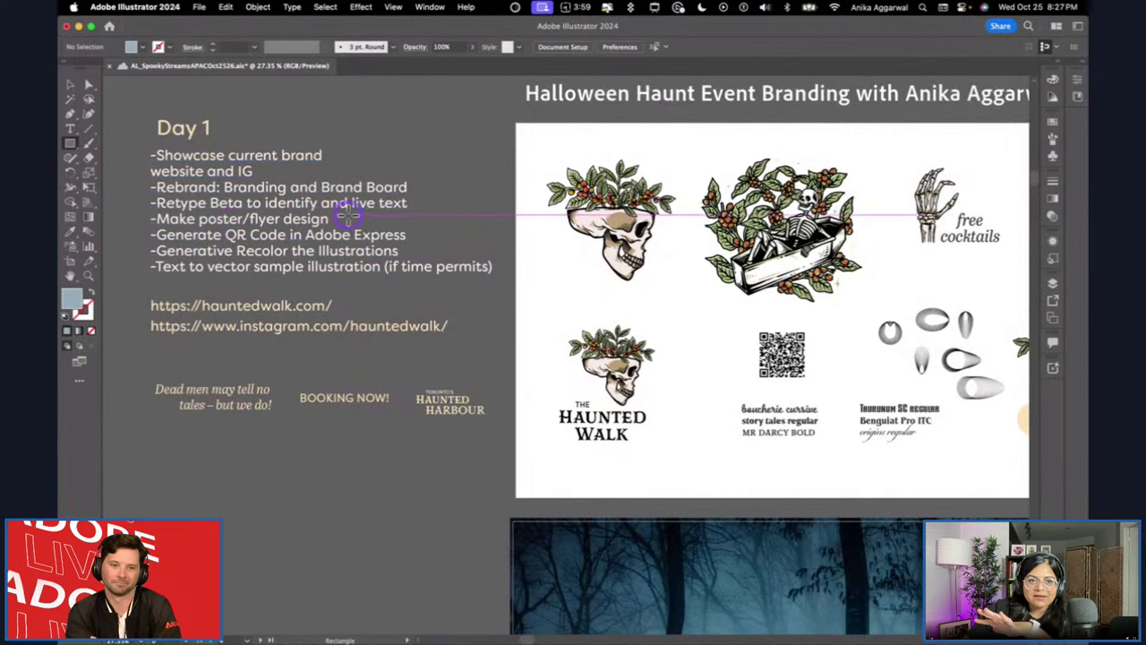
Cover the whole forest photo with a rectangle and fill it with the dark orange sampled from the tagline panel.
scroll(355, 215, down, 1)
scroll(355, 215, right, 5)
scroll(356, 215, down, 3)
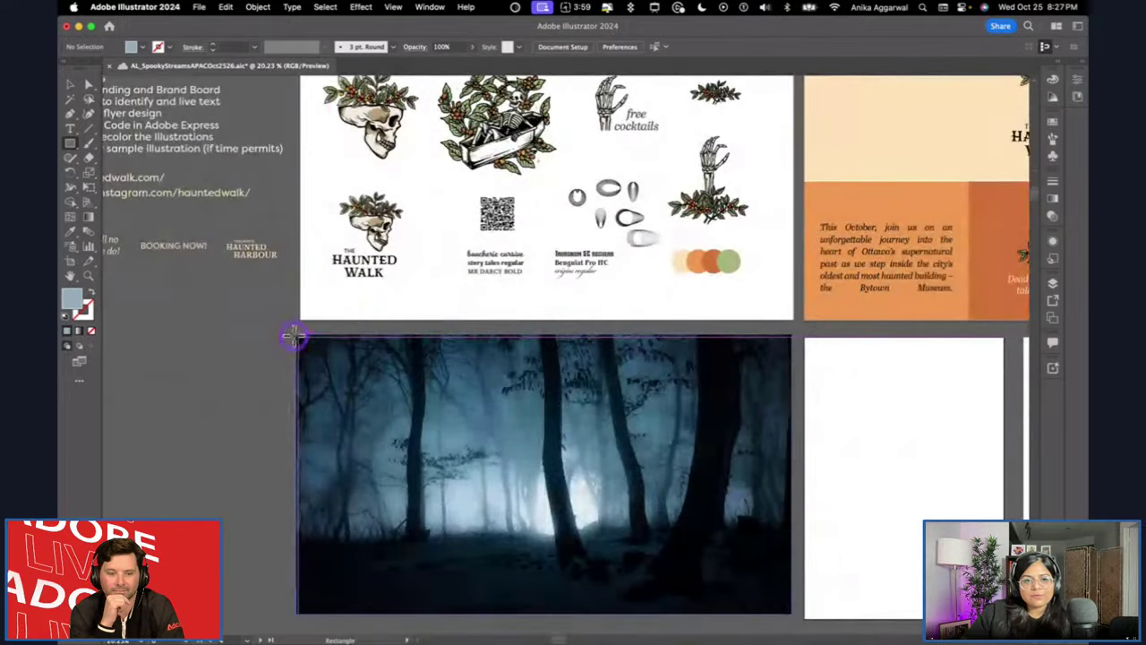
drag(294, 336, 791, 614)
key(i)
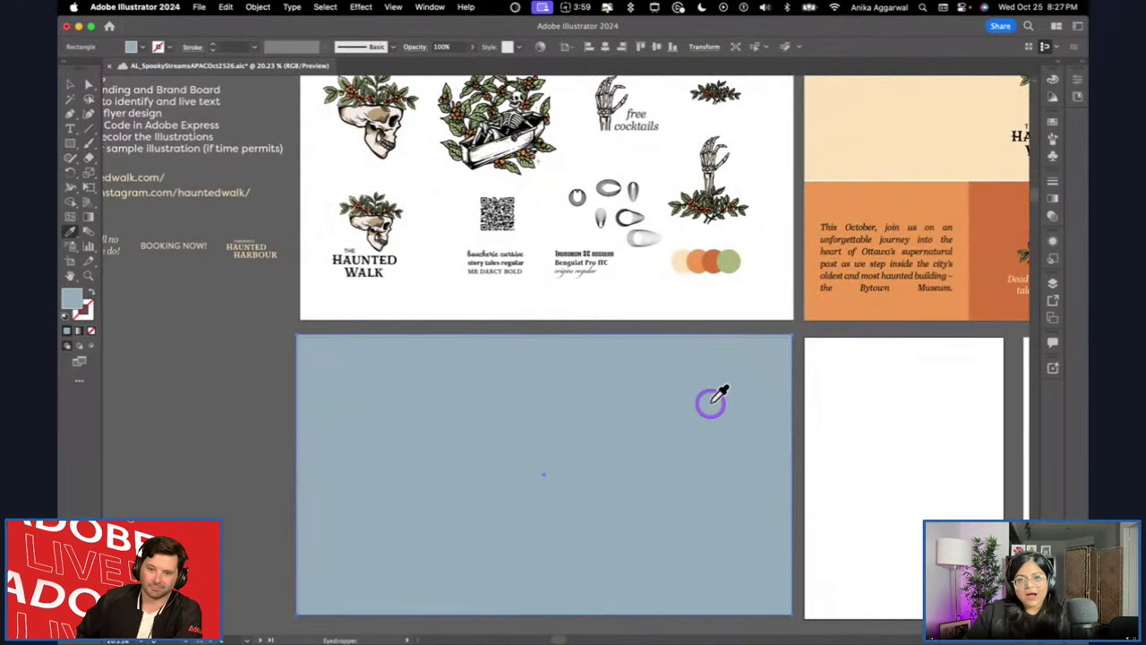
scroll(716, 417, up, 2)
click(832, 227)
click(985, 269)
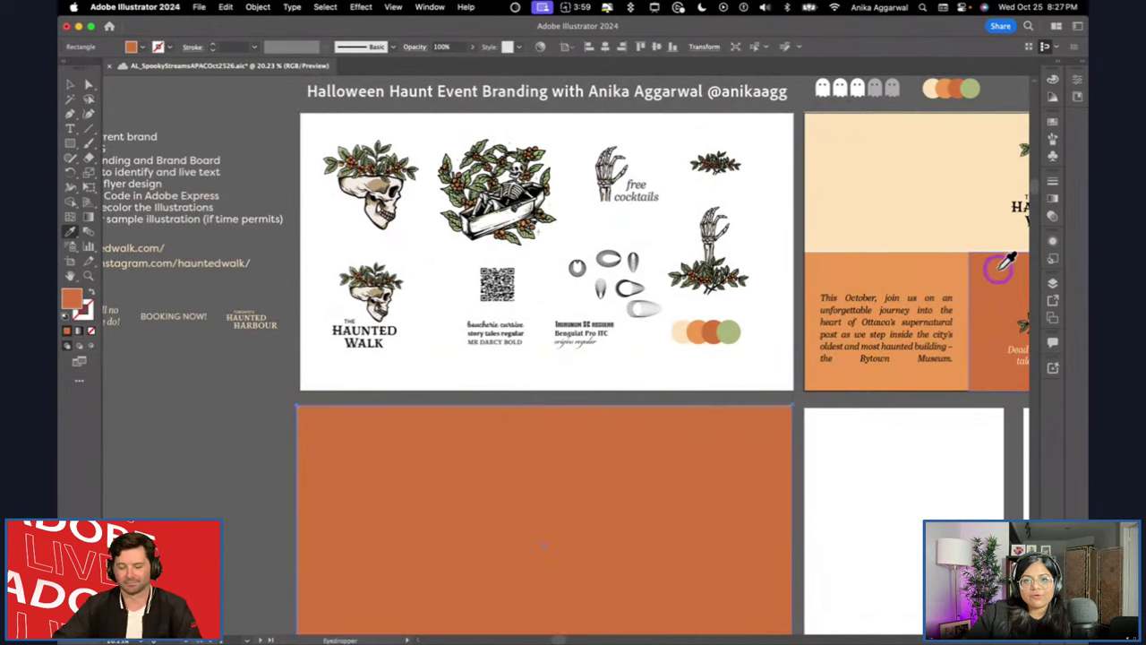
Set the orange rectangle's blending mode to Color and its opacity to 47% so it tints the forest photo.
key(v)
click(1078, 84)
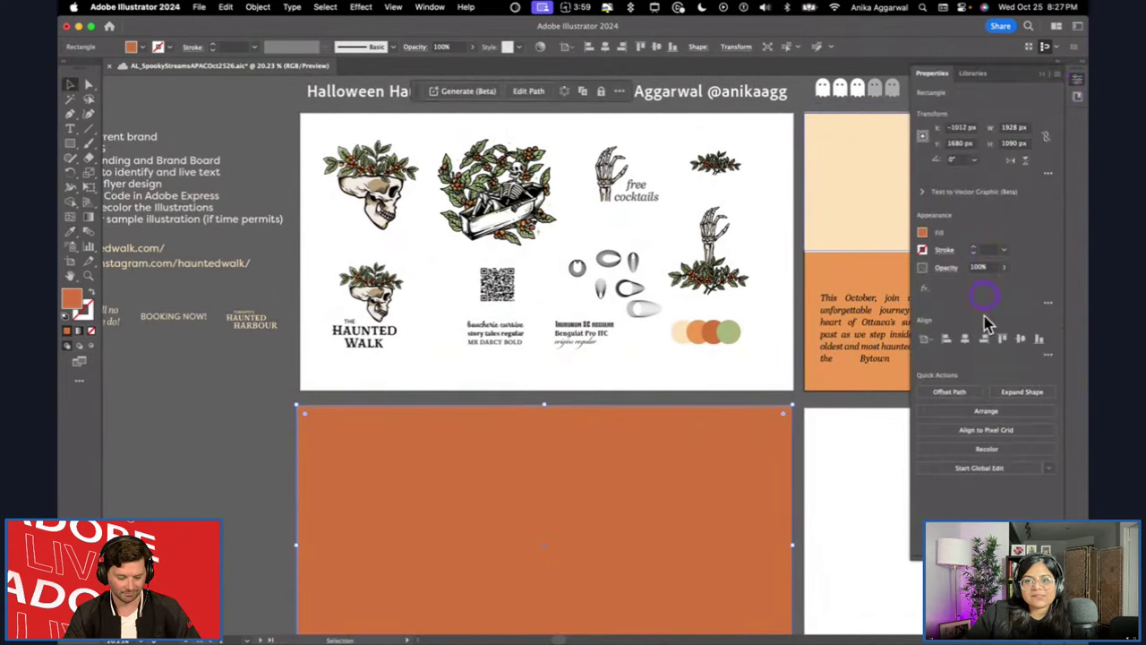
click(941, 271)
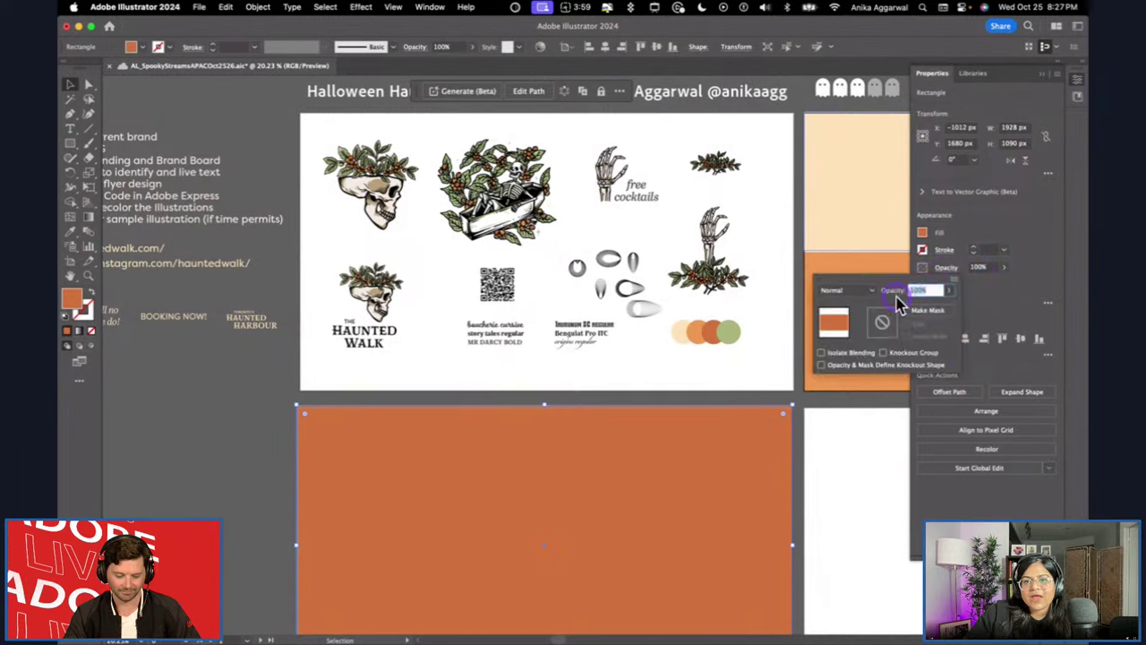
click(873, 292)
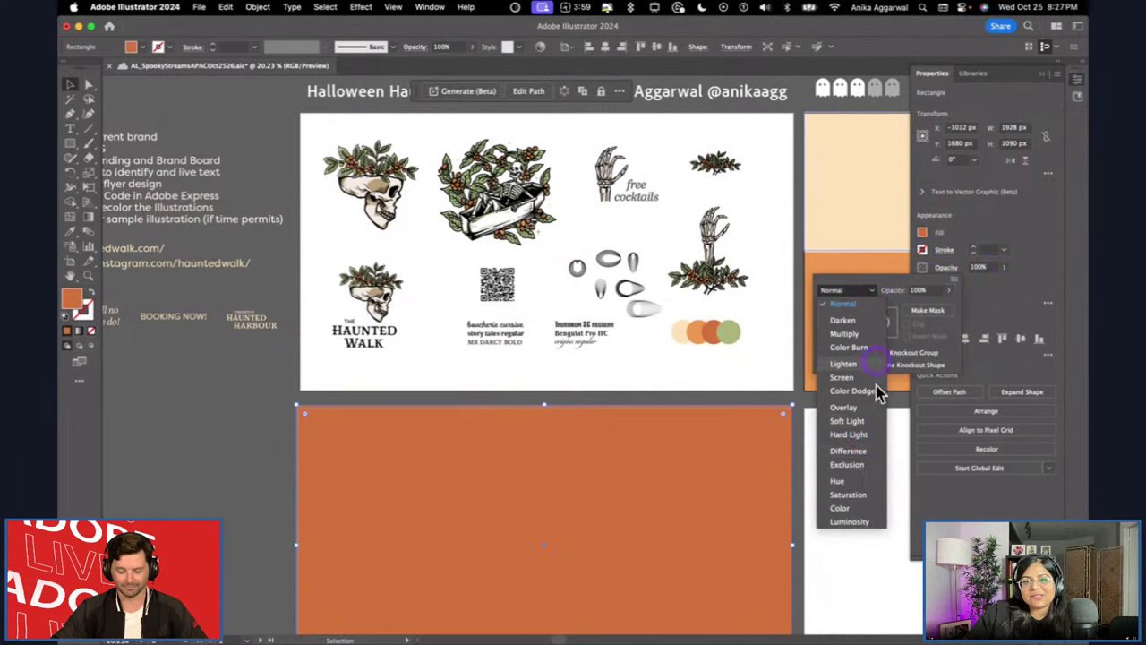
click(841, 507)
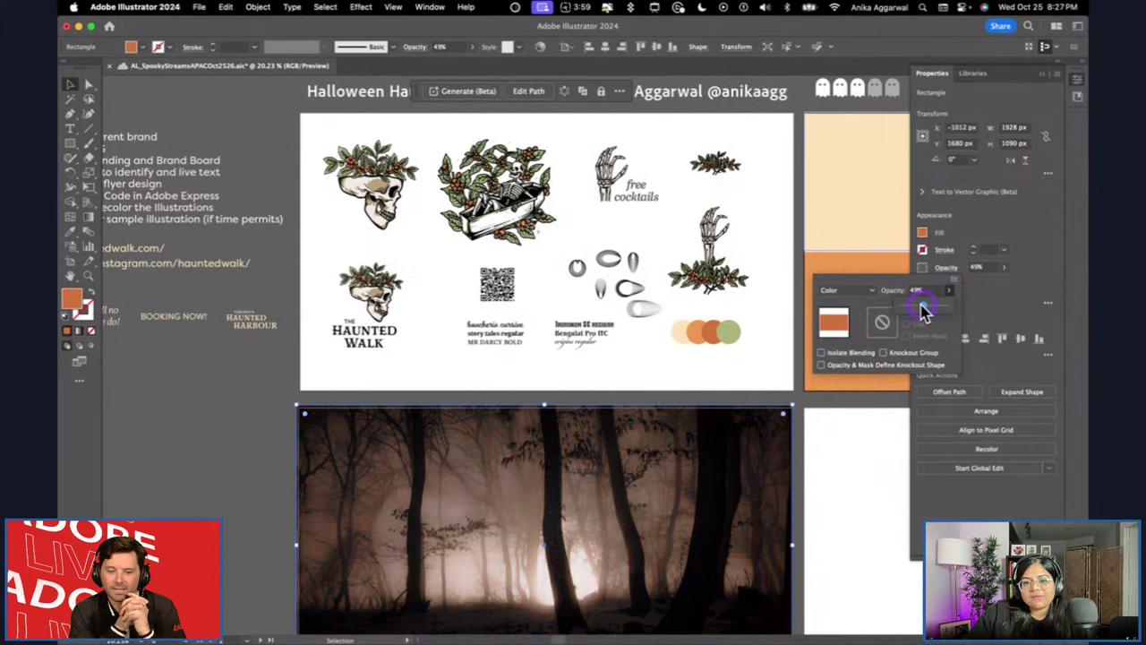
click(877, 465)
Copy the Haunted Walk skull logo from the cream board and place the copy in the forest photo's lower-right corner.
scroll(711, 429, down, 1)
scroll(851, 184, down, 1)
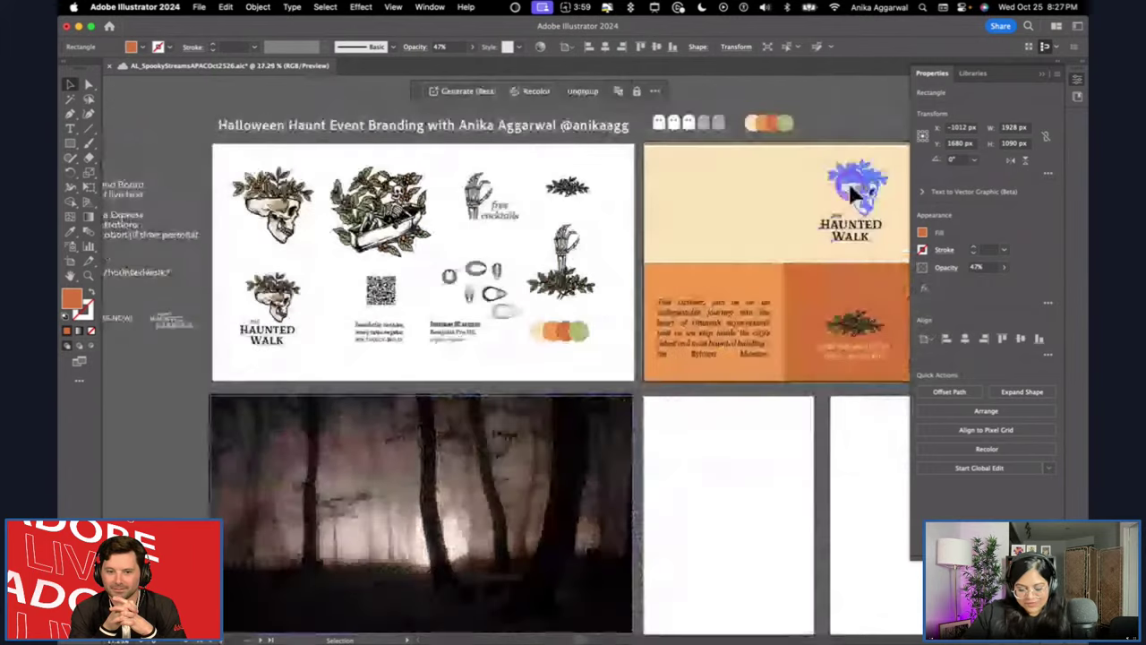
click(740, 480)
scroll(740, 481, down, 1)
scroll(742, 480, up, 2)
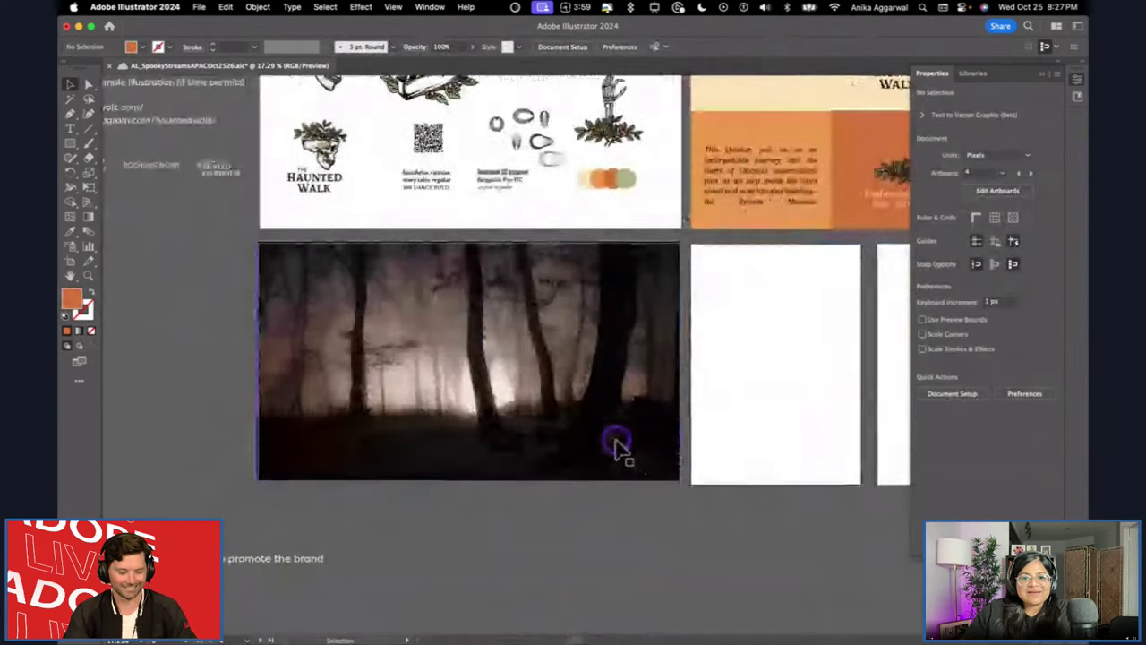
key(super+v)
scroll(616, 445, up, 1)
drag(595, 361, 625, 488)
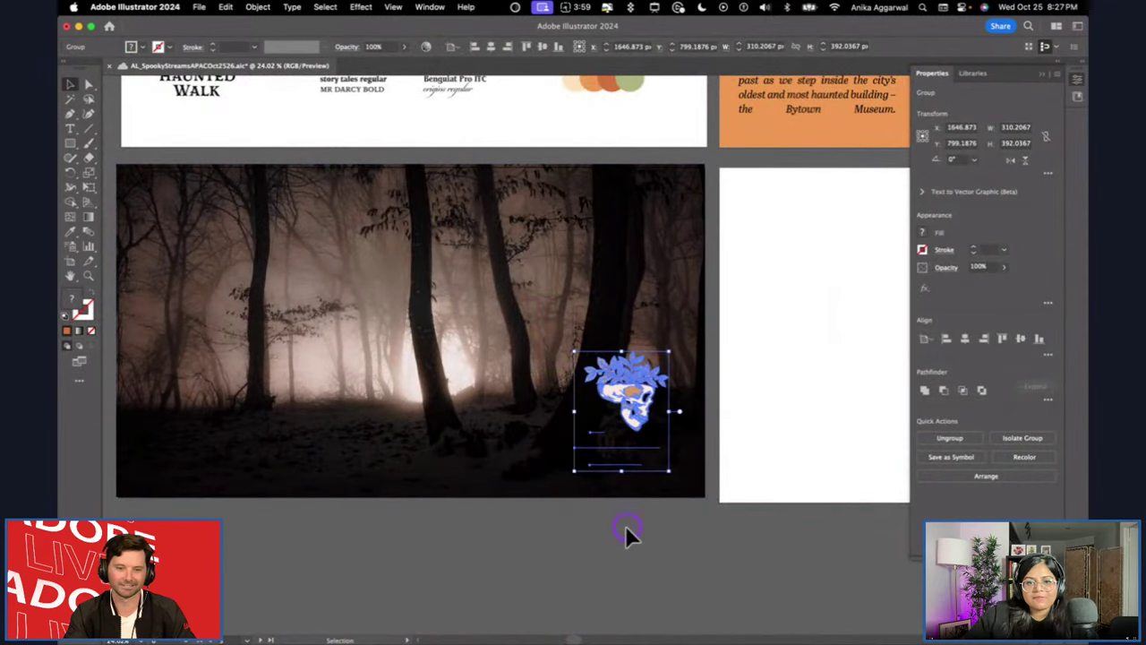
click(626, 532)
double_click(614, 449)
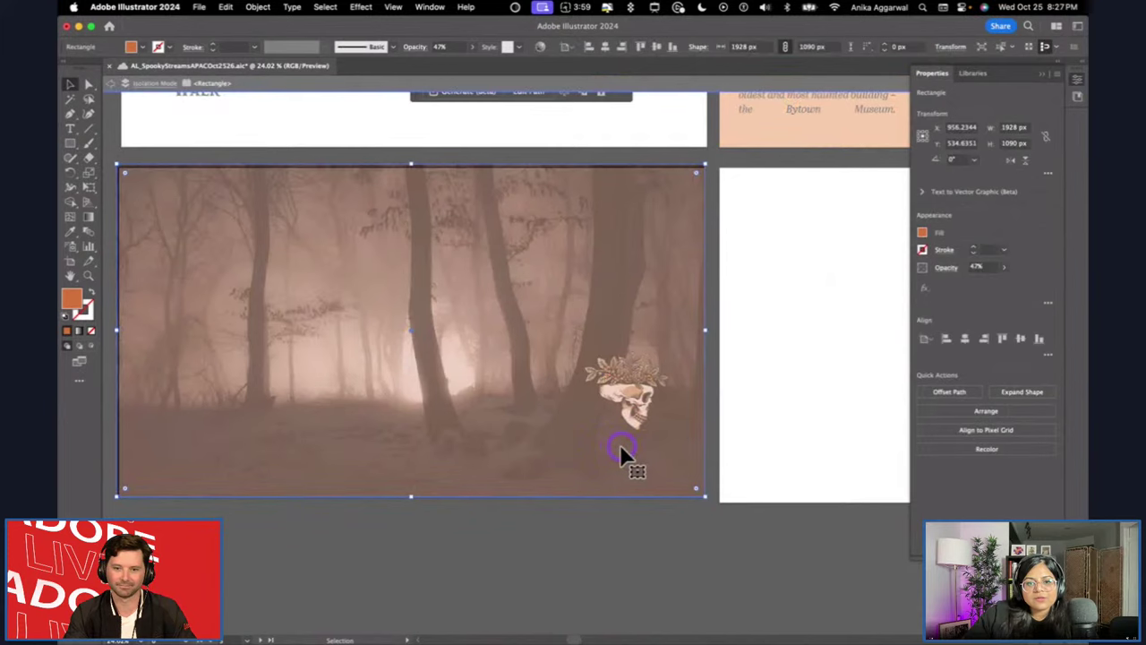
key(Escape)
drag(698, 426, 600, 430)
Move the logo copy onto the blank portrait artboard, ungroup it, and delete its skull illustration.
drag(629, 376, 792, 437)
click(826, 379)
right_click(828, 404)
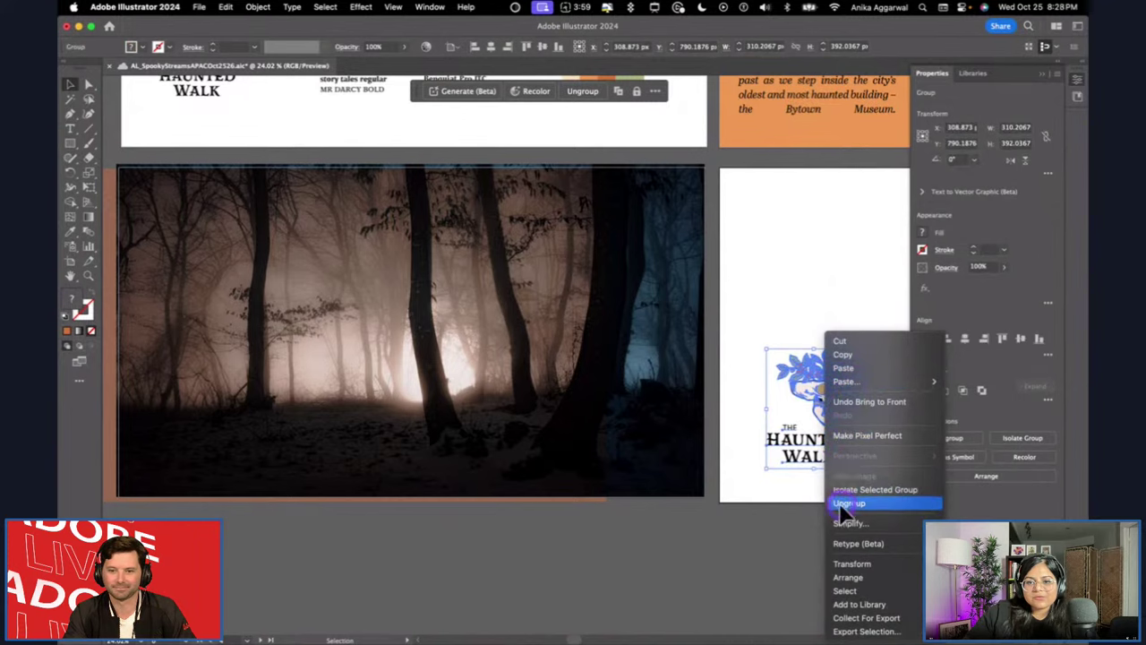
click(846, 489)
click(834, 387)
key(Delete)
Fill the Haunted Walk wordmark with the cream sampled from the brand board's background.
double_click(746, 366)
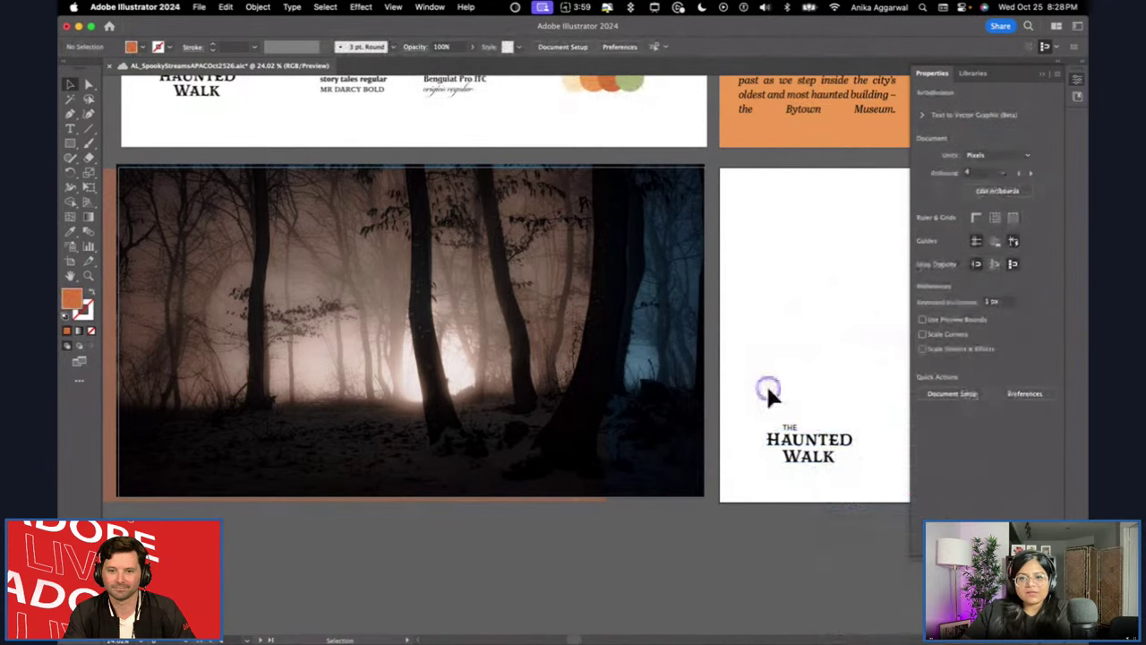
click(855, 466)
key(i)
scroll(806, 313, up, 2)
click(771, 170)
scroll(765, 170, up, 5)
click(757, 170)
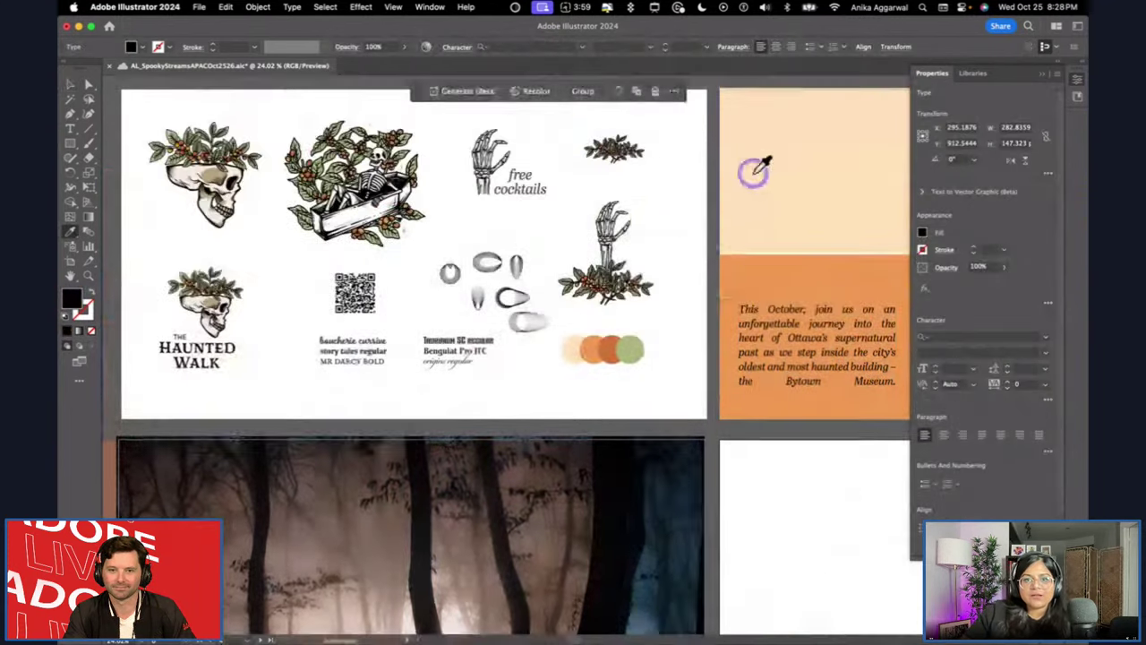
Place the cream wordmark in the forest photo's lower-right corner, with the orange overlay aligned over the whole photo.
scroll(583, 345, down, 5)
key(v)
click(626, 461)
drag(813, 486, 642, 499)
key(super+shift+a)
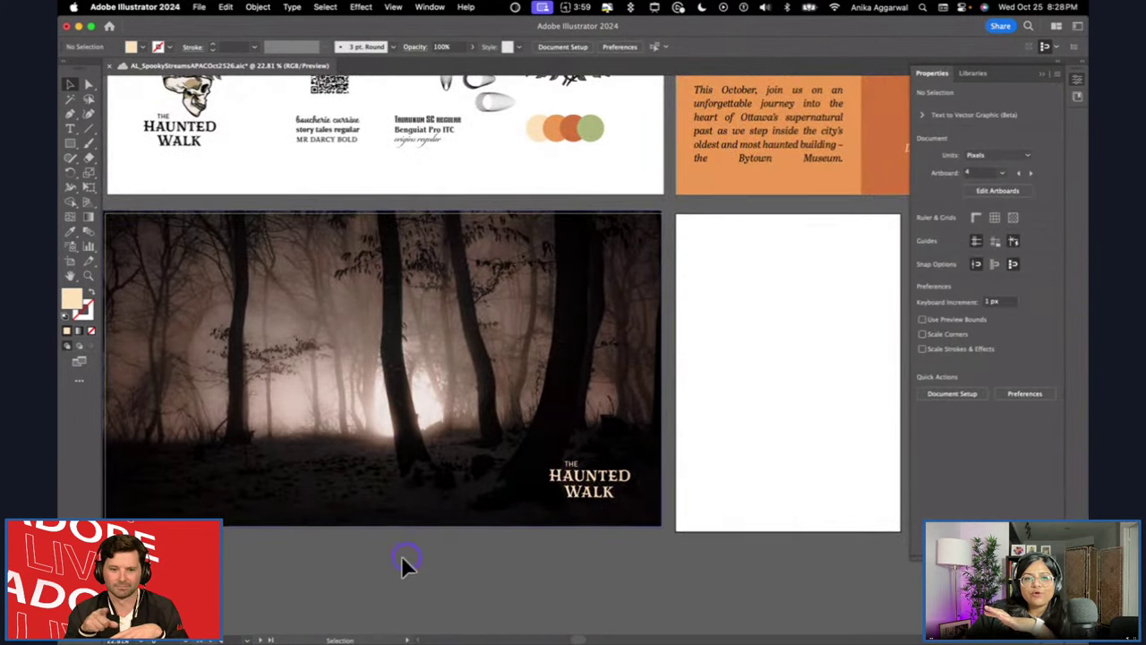
Check the dimensions of the blank portrait artboard next to the forest photo.
click(586, 470)
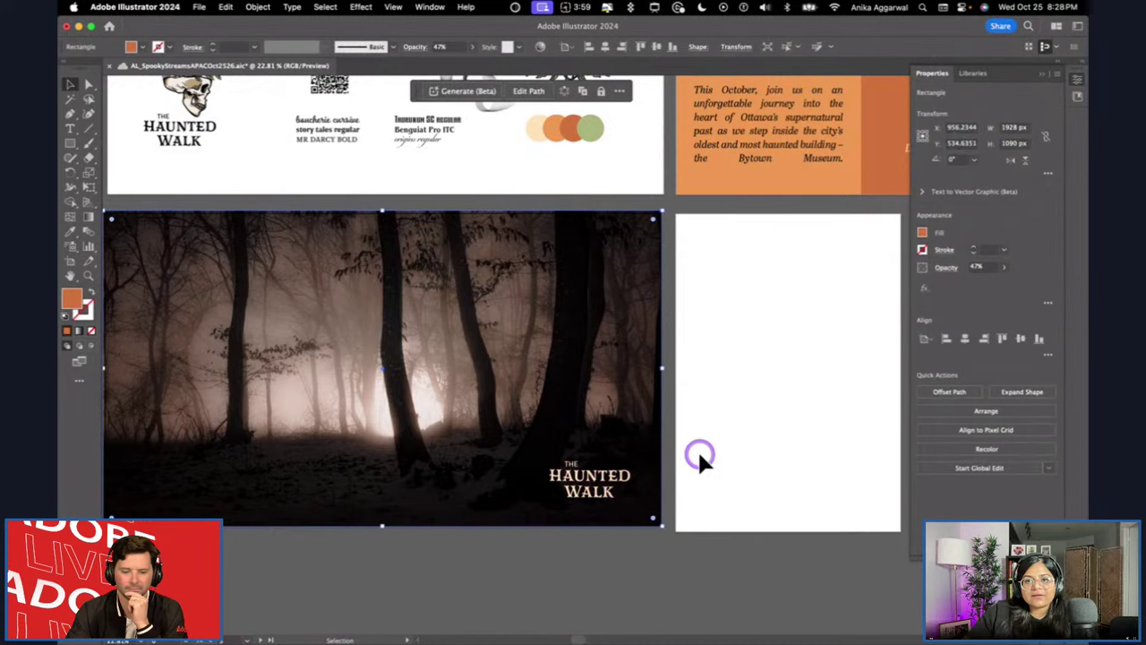
click(735, 434)
scroll(734, 433, down, 3)
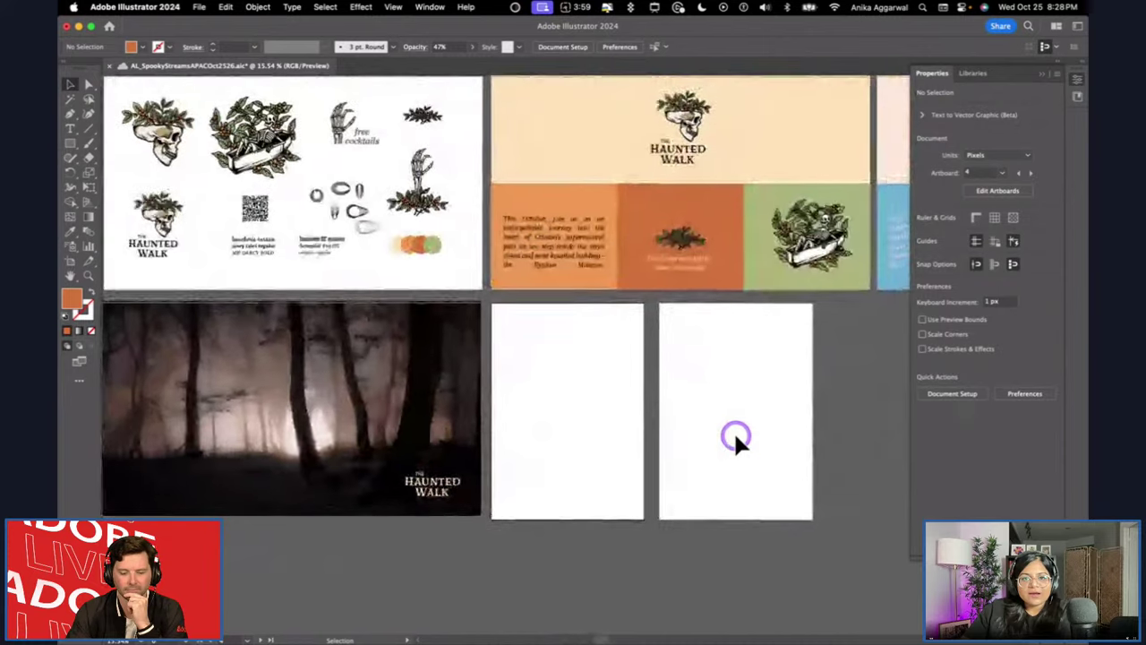
scroll(506, 401, up, 5)
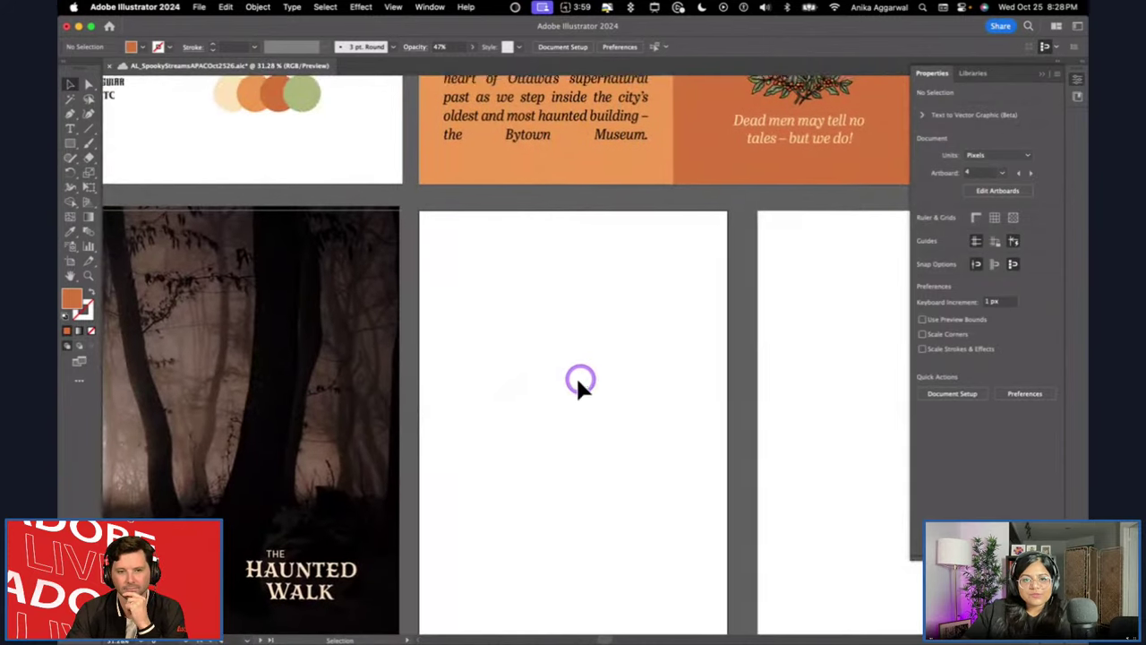
scroll(564, 382, down, 2)
scroll(564, 382, right, 2)
click(70, 262)
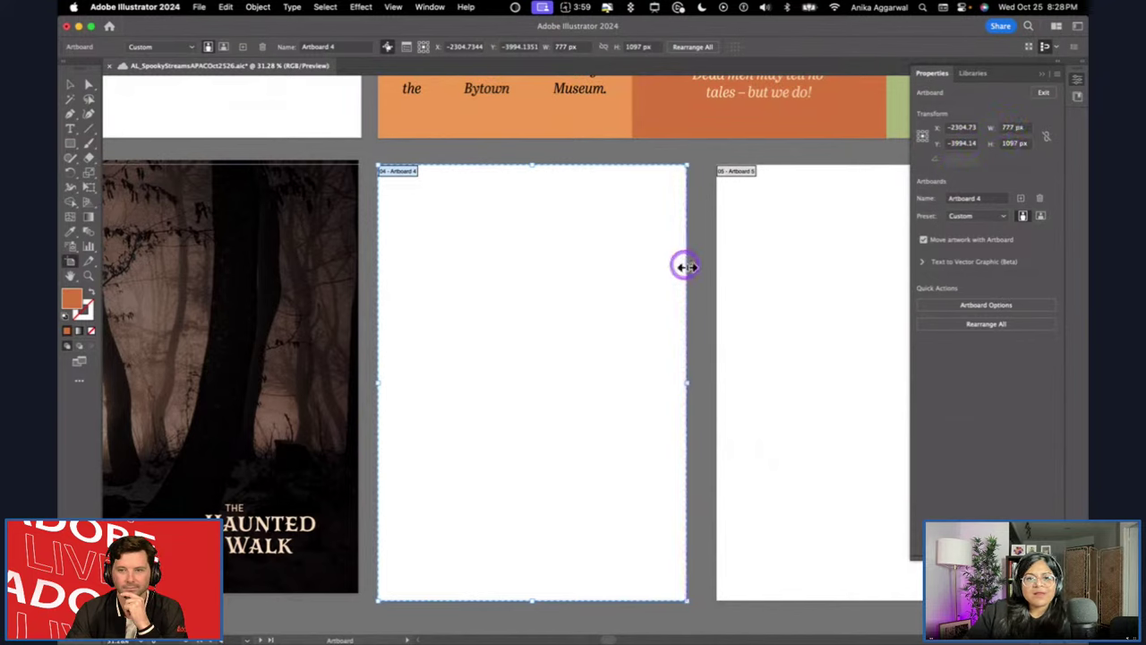
key(Escape)
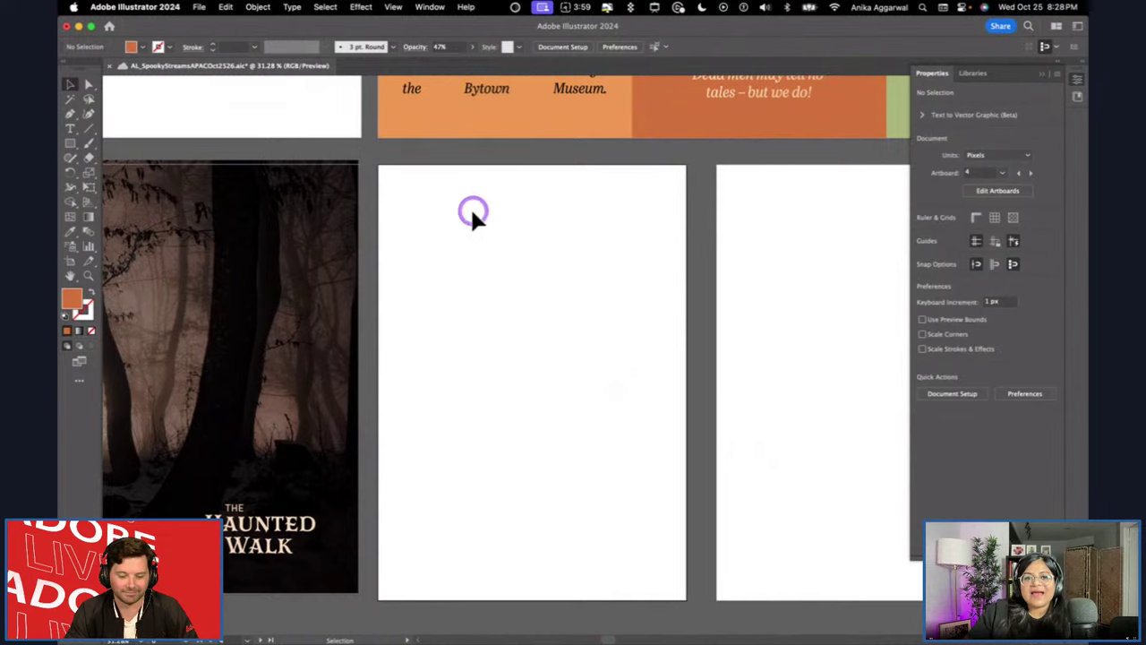
click(71, 261)
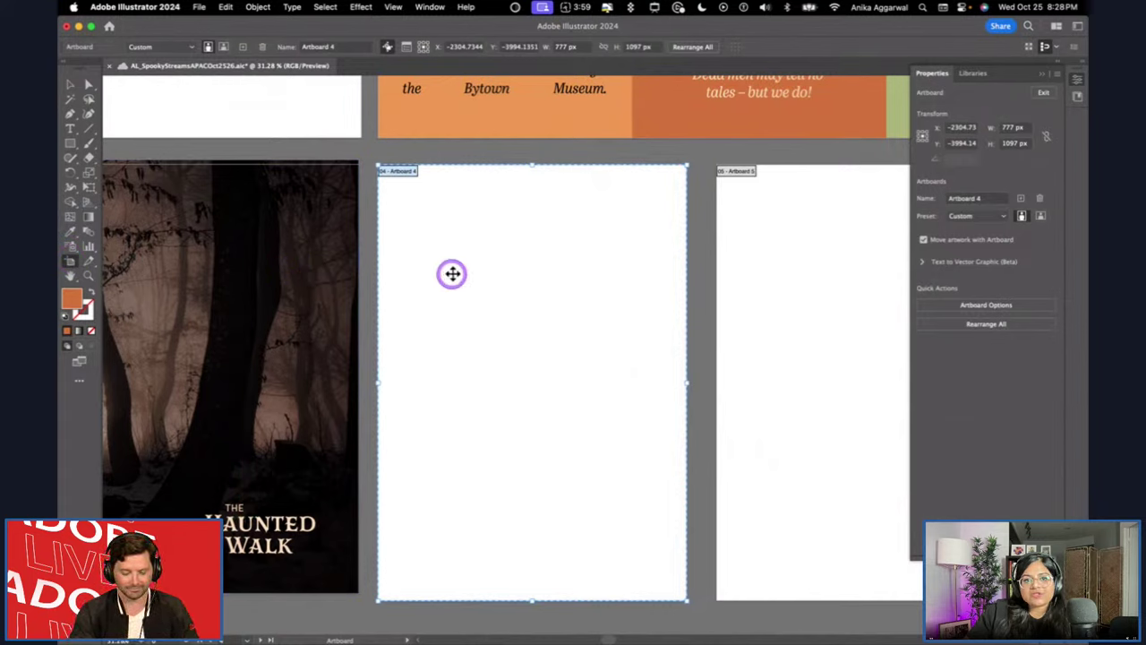
key(Escape)
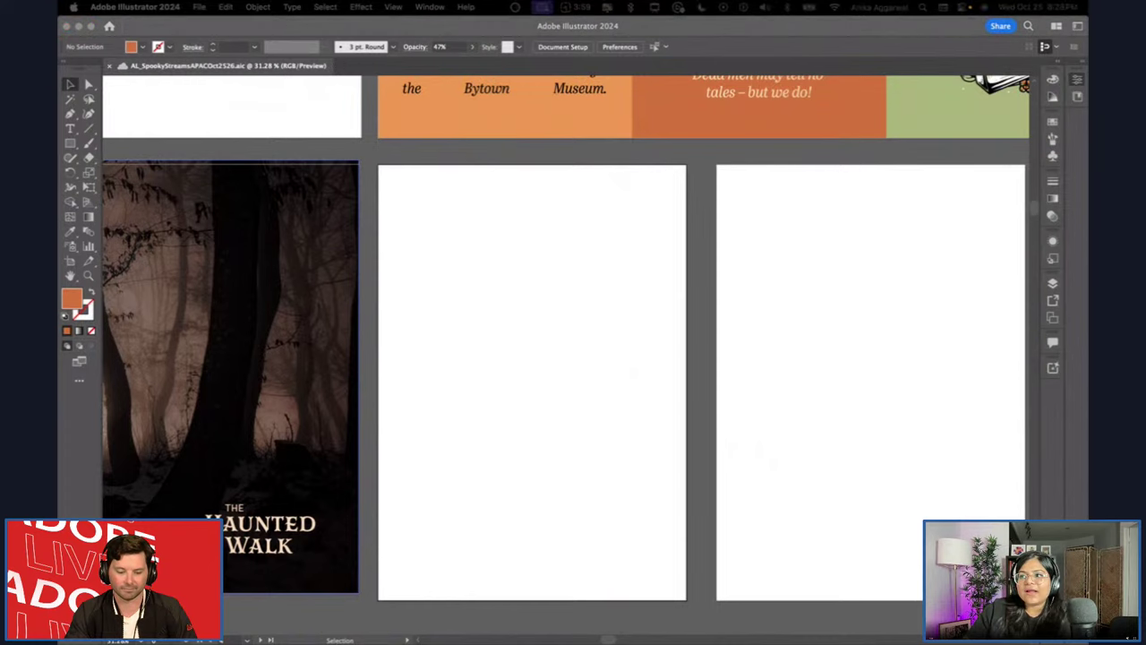
Cover the blank portrait artboard beside the forest photo with a solid black rectangle.
scroll(484, 324, up, 5)
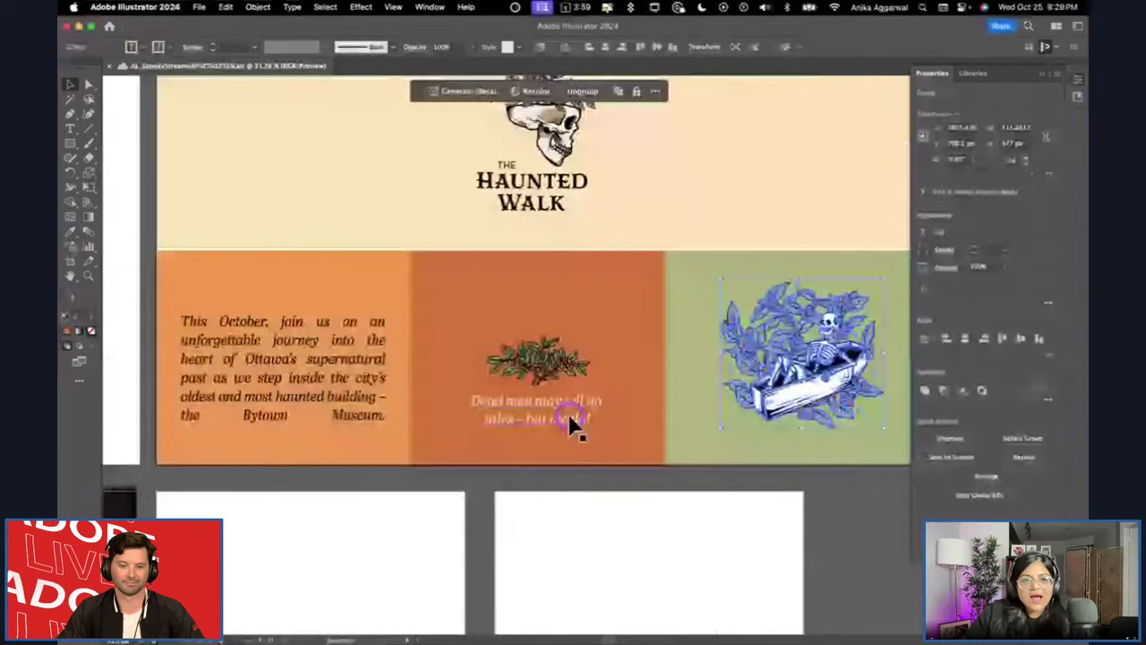
scroll(492, 470, down, 2)
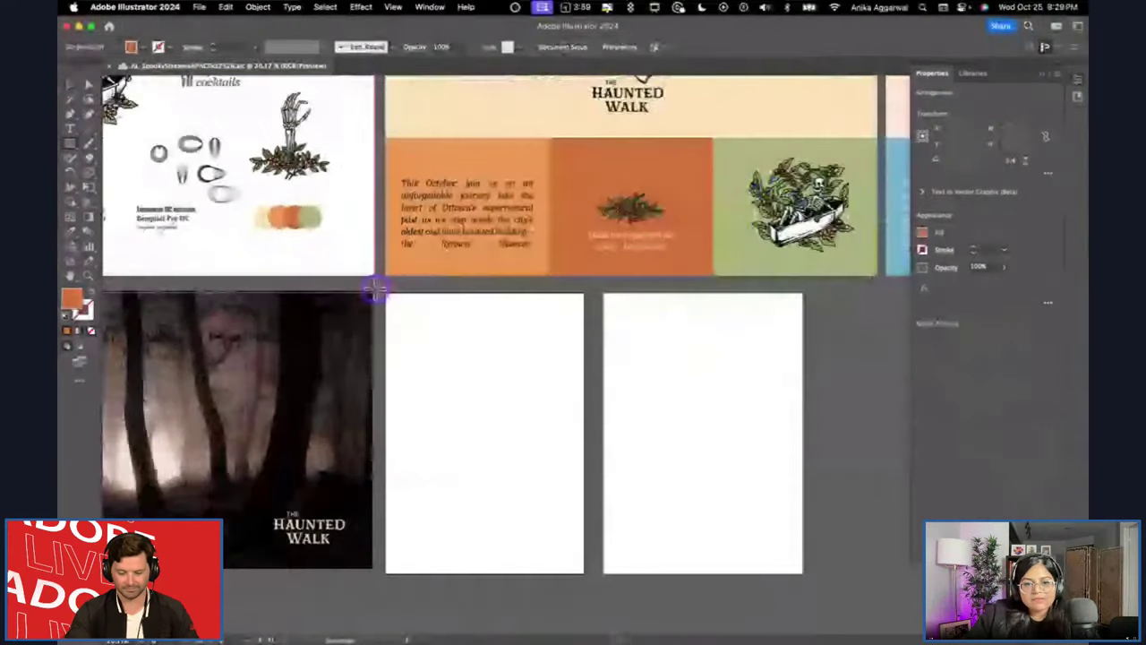
drag(385, 294, 583, 568)
scroll(445, 324, up, 3)
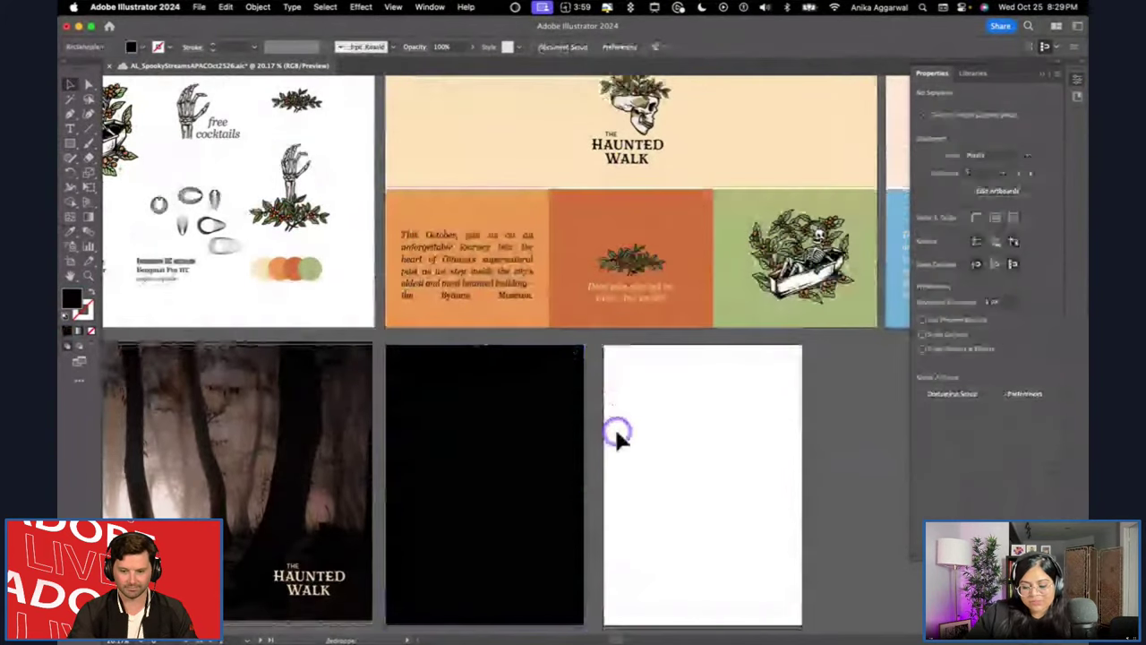
Draw a square about 533 px wide, fill it with the brand board's cream, and place it on the black artboard.
scroll(614, 426, down, 1)
drag(668, 416, 802, 553)
key(i)
click(595, 139)
key(v)
drag(737, 475, 475, 480)
click(562, 469)
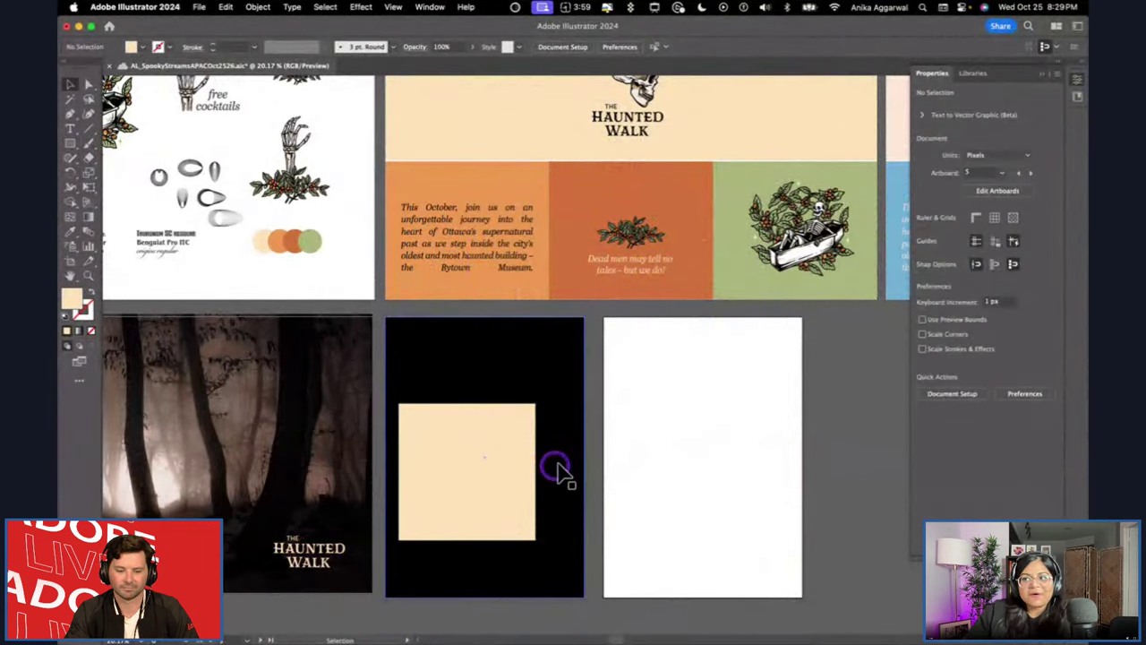
Turn a copy of the cream square into a wide, pill-shaped bar with fully rounded corners, centred near the top of the black artboard.
scroll(551, 470, up, 3)
click(417, 462)
click(635, 415)
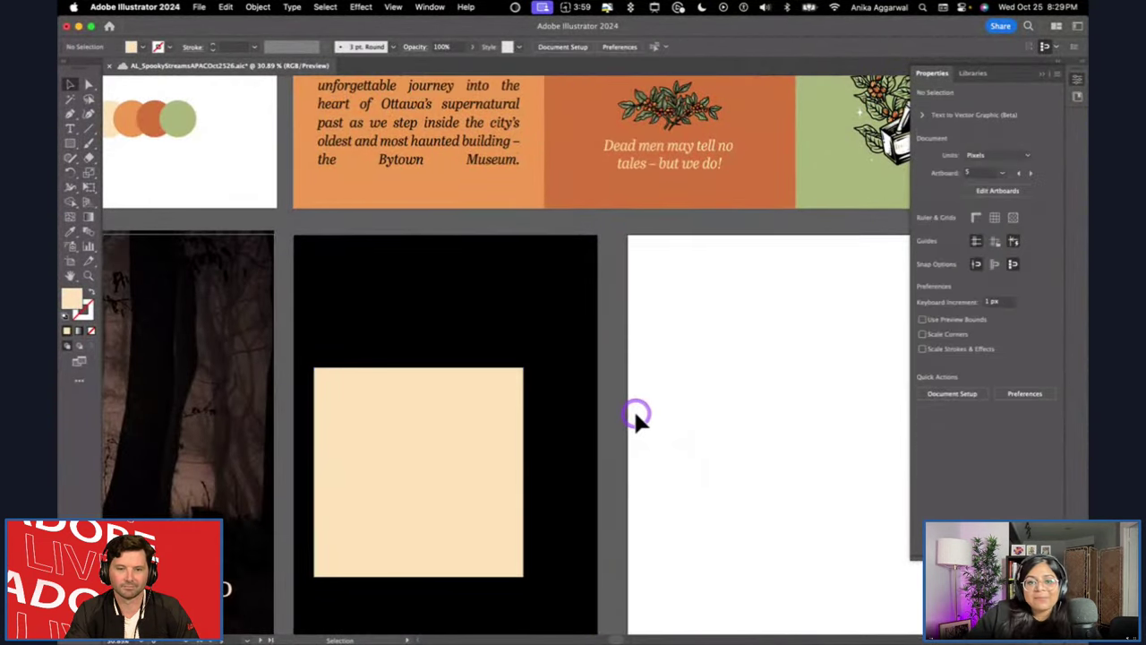
scroll(542, 435, down, 2)
click(464, 438)
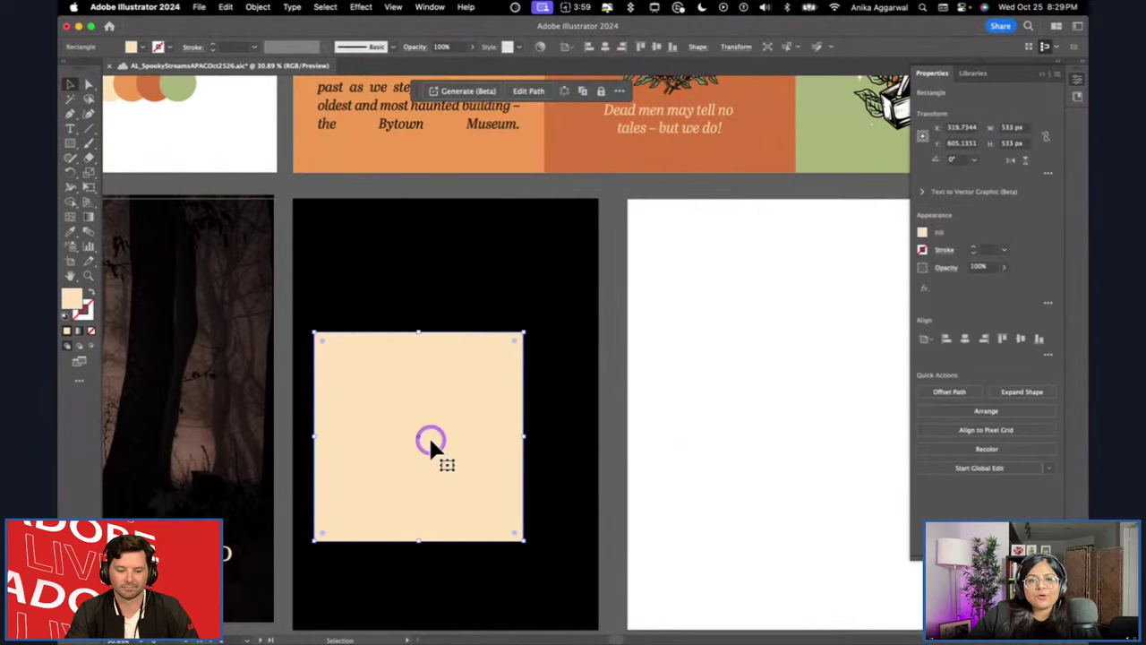
click(699, 399)
click(430, 448)
drag(430, 448, 422, 333)
drag(419, 428, 417, 265)
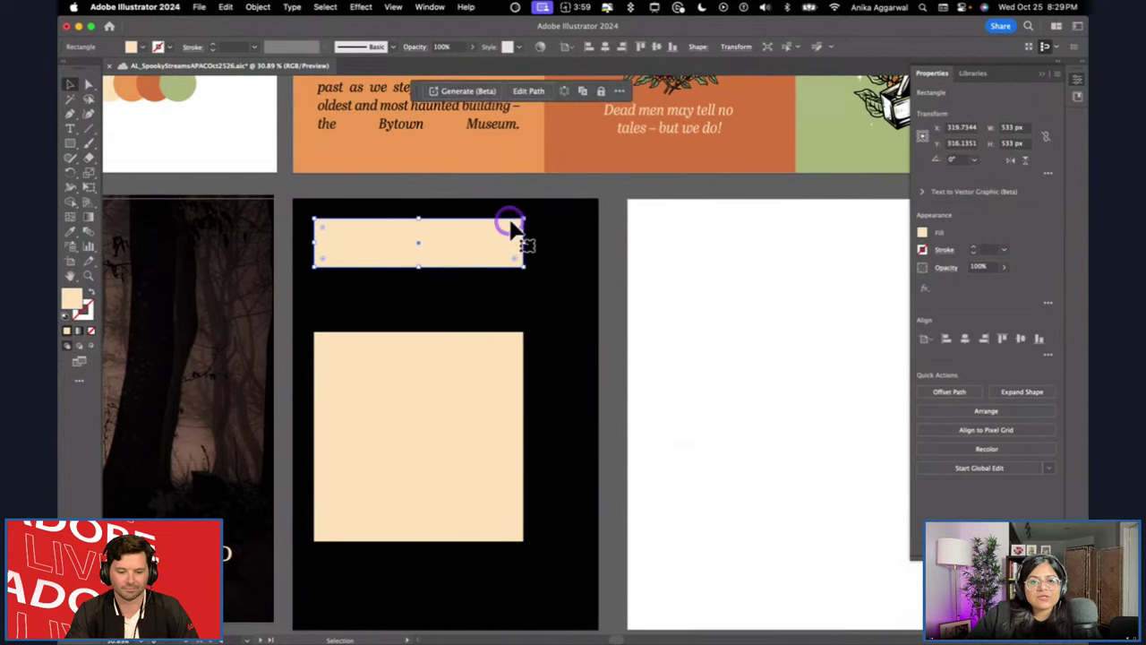
drag(506, 235, 497, 234)
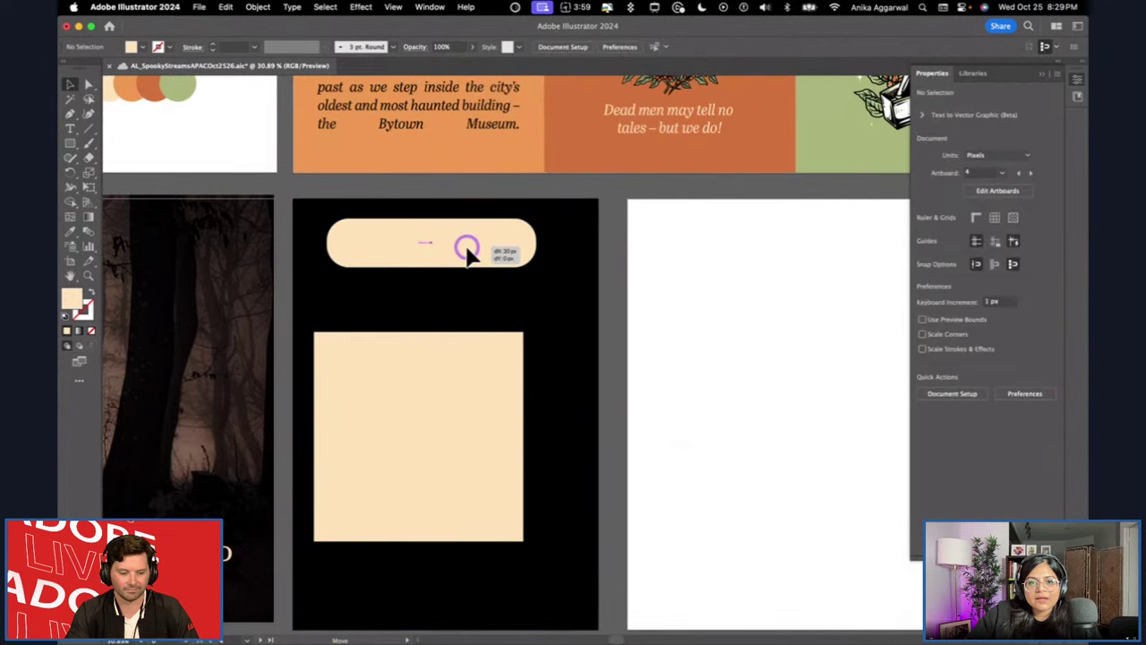
drag(465, 248, 488, 251)
Shrink the cream square to about 474 px and place a narrow copy, about 204 by 474 px, beside its right edge.
click(503, 403)
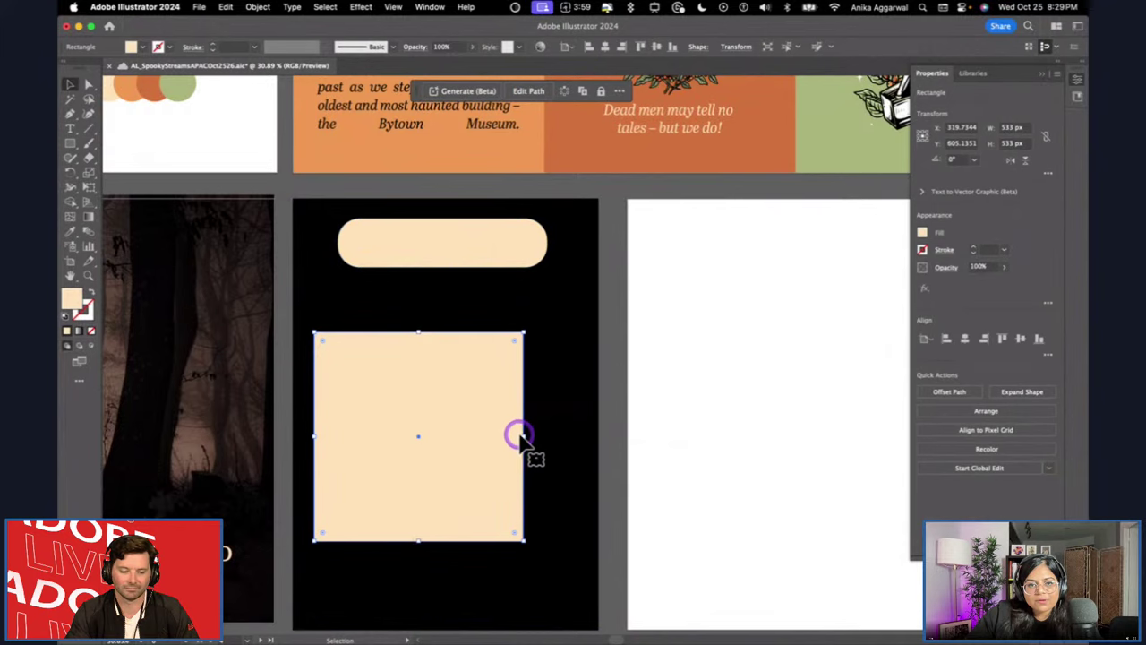
drag(522, 335, 500, 356)
click(762, 366)
click(417, 448)
drag(417, 447, 498, 438)
drag(400, 447, 509, 438)
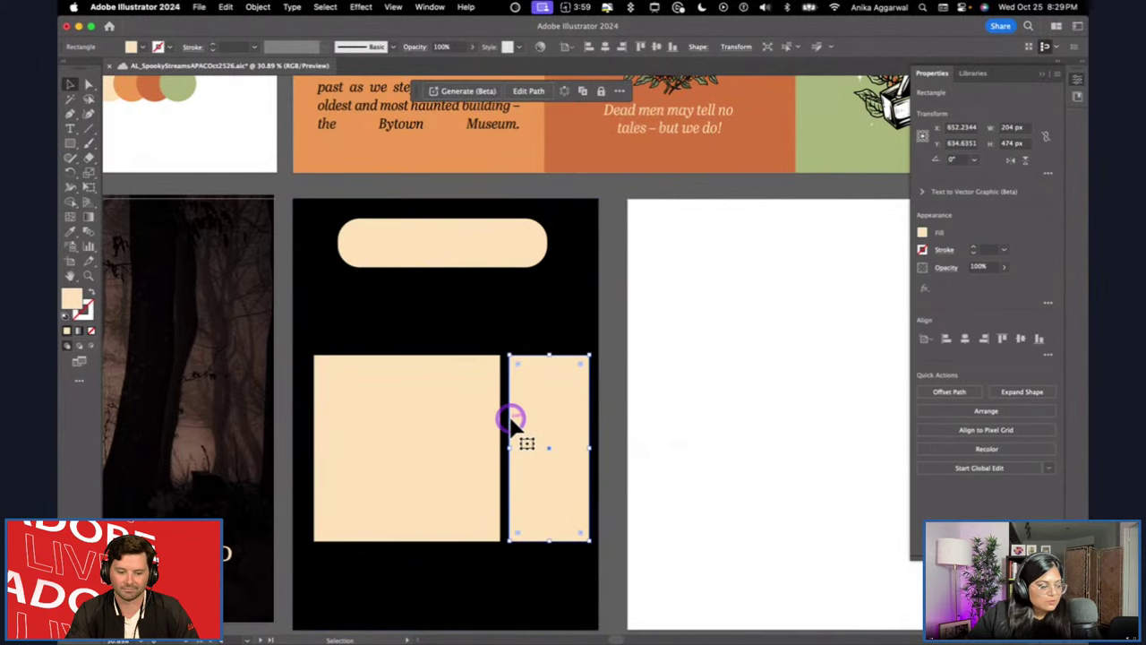
Shorten the narrow cream rectangle to about 109 px high and stack a taller rust-orange copy directly beneath it.
drag(552, 541, 550, 397)
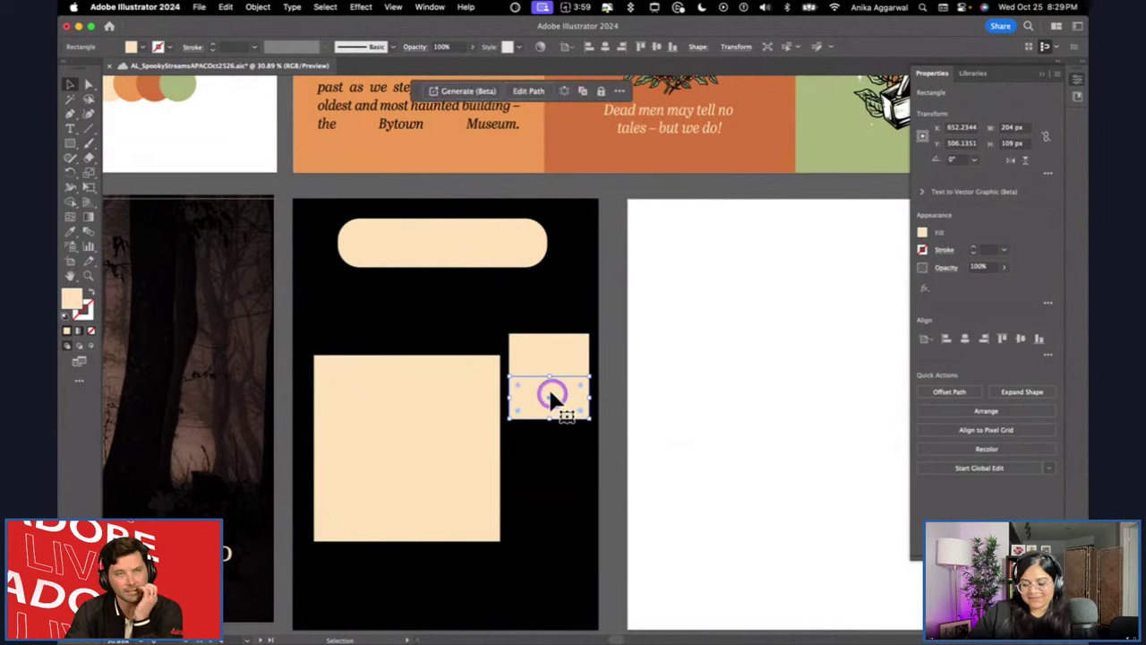
key(i)
click(583, 161)
key(v)
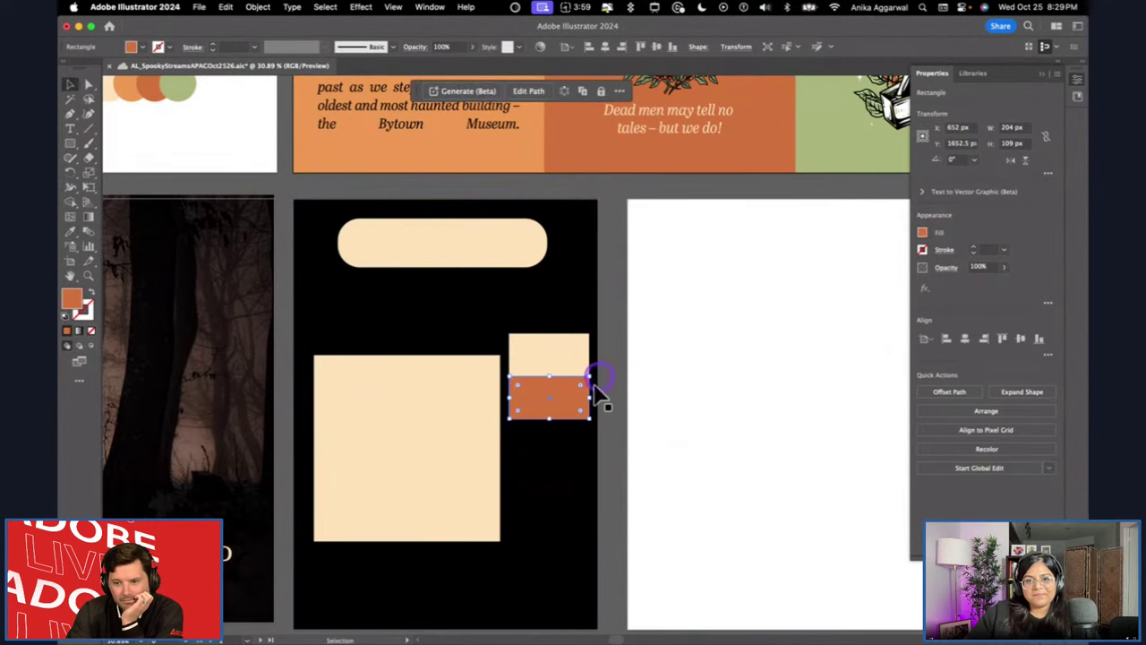
drag(553, 417, 551, 467)
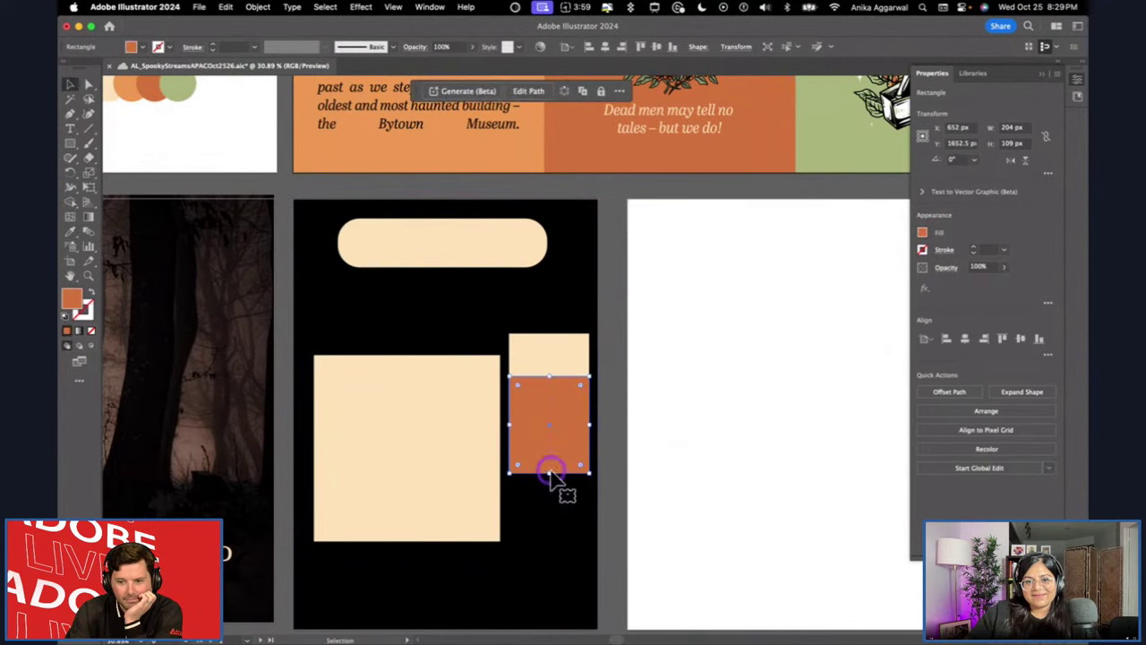
Narrow the large cream square to 450 px wide and shift the two narrow blocks slightly left.
click(498, 421)
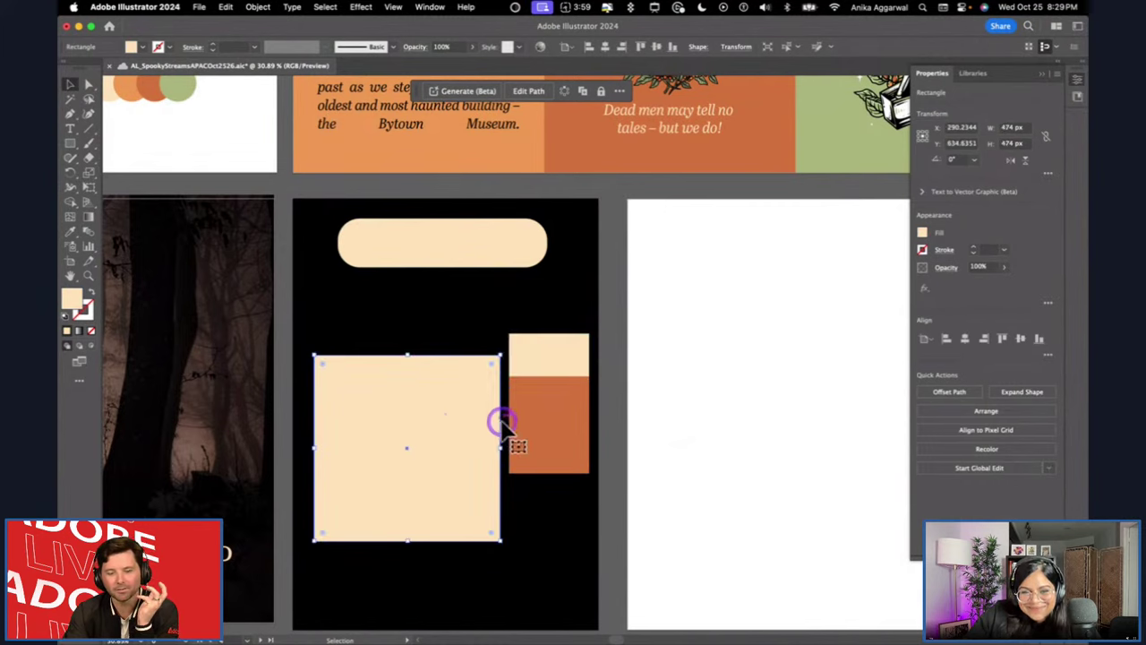
drag(500, 448, 492, 449)
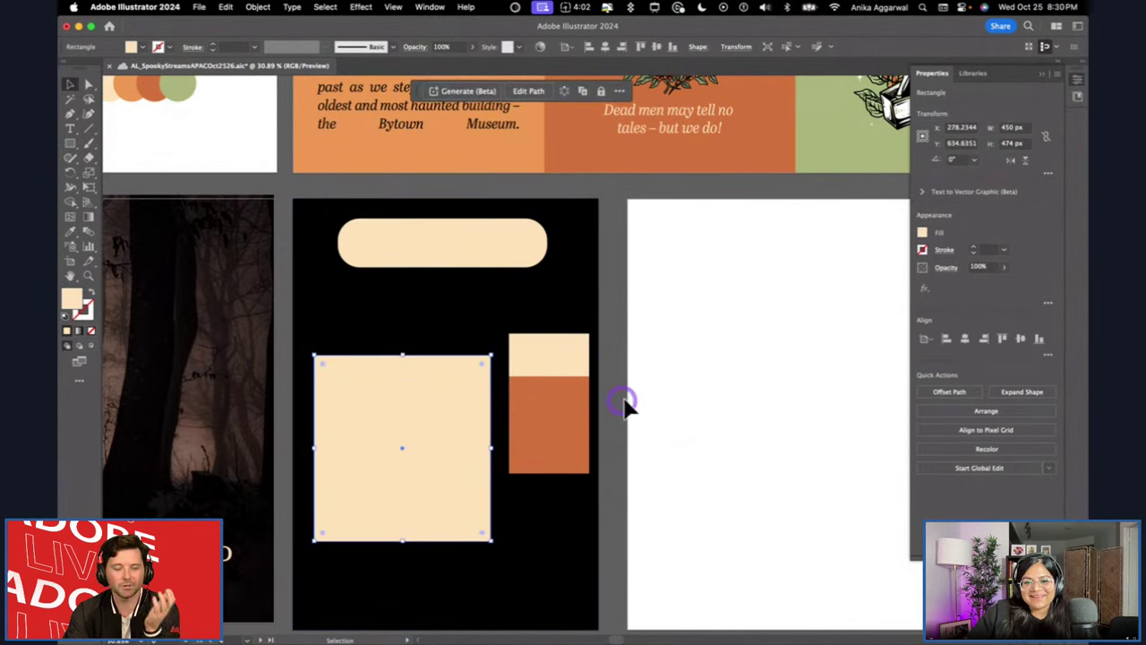
shift+click(550, 416)
drag(550, 416, 545, 416)
click(654, 391)
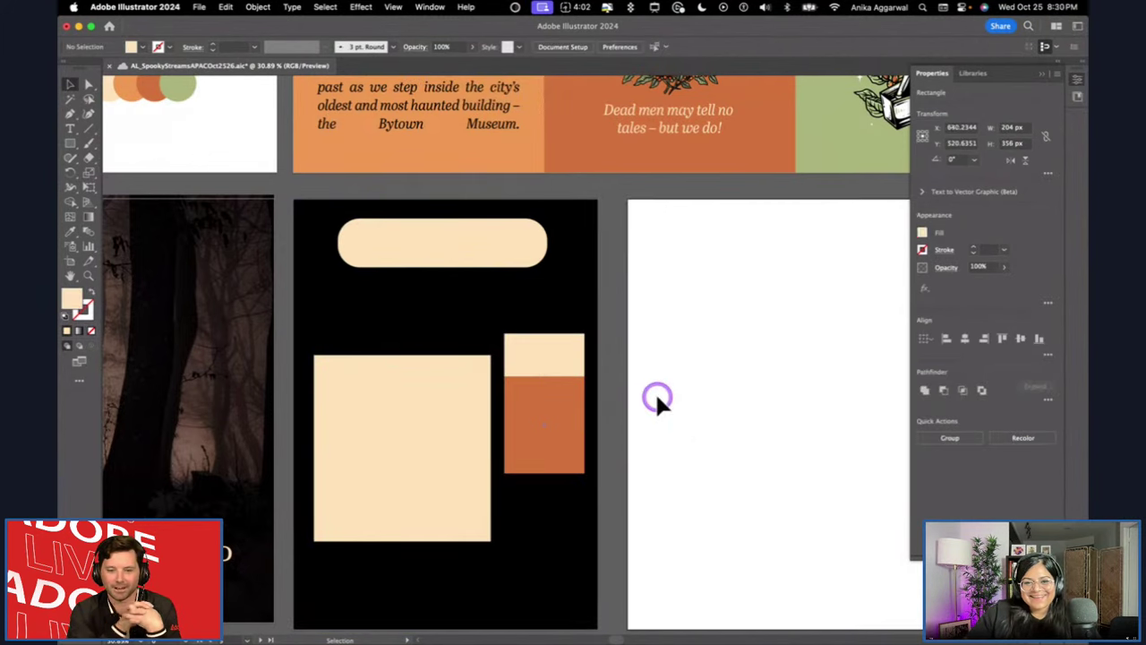
Extend the narrow stack with further cream blocks placed below the rust-orange block.
scroll(657, 404, down, 1)
click(550, 405)
shift+click(548, 416)
click(540, 361)
drag(540, 361, 561, 552)
click(686, 504)
click(639, 509)
scroll(649, 512, down, 2)
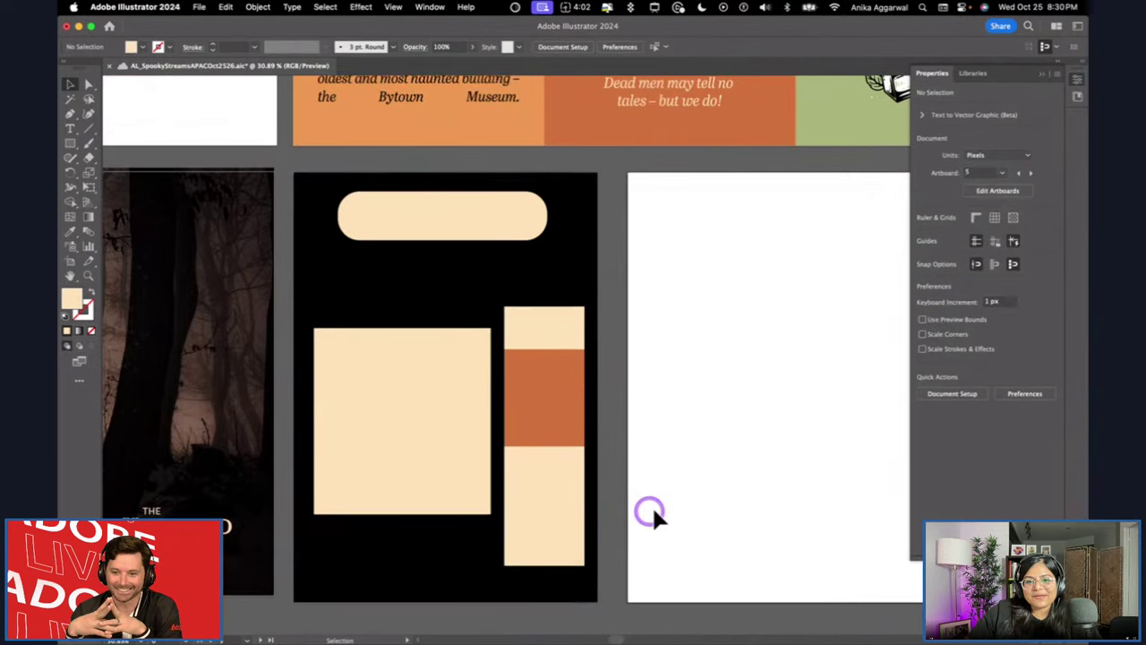
Fill the lowest block of the narrow stack with the green sampled from the artboard above.
click(562, 552)
key(i)
click(553, 394)
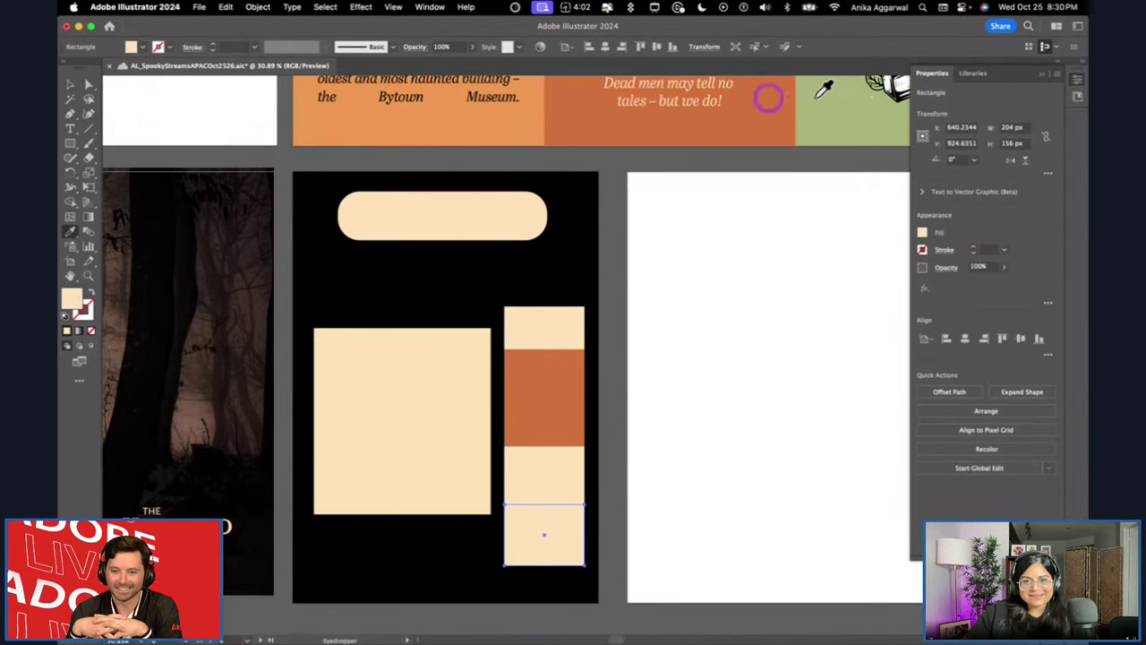
click(833, 106)
key(v)
click(685, 421)
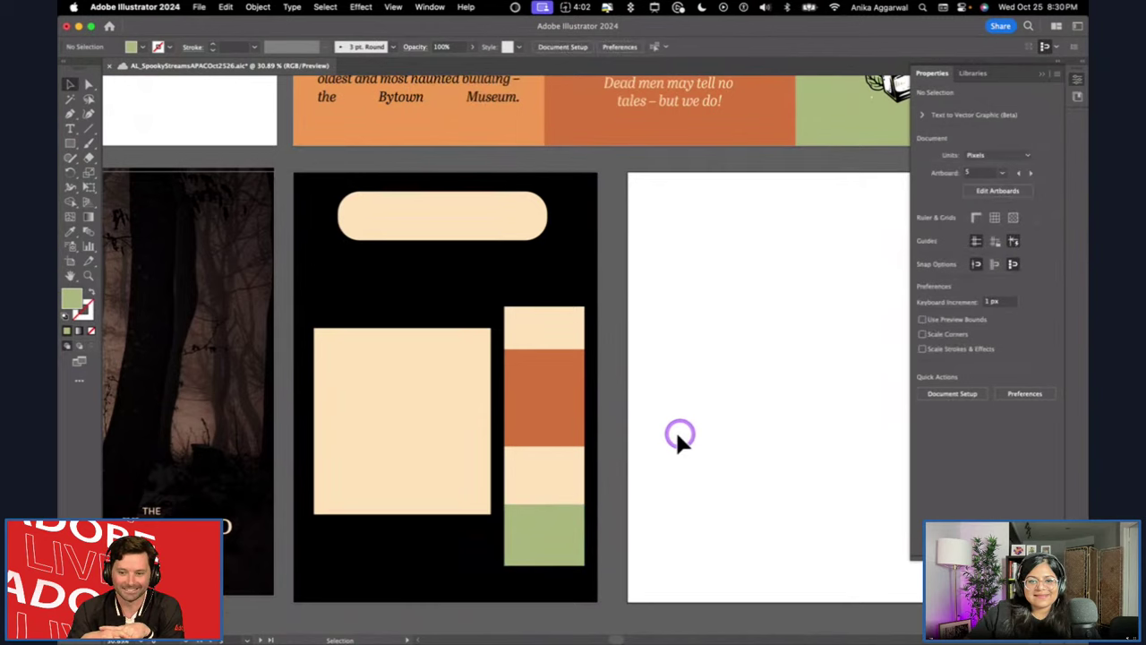
Shift the four-block stack and the large cream square slightly left to balance the margins on the black artboard.
click(573, 339)
shift+click(541, 403)
drag(544, 445, 543, 445)
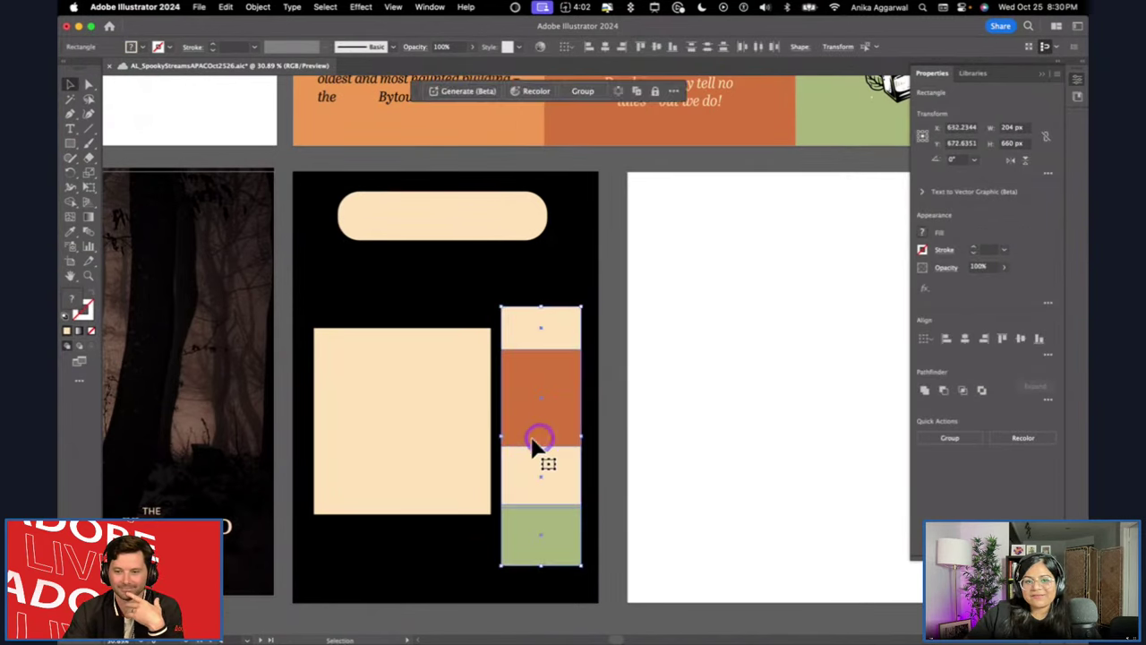
drag(425, 434, 421, 435)
click(642, 419)
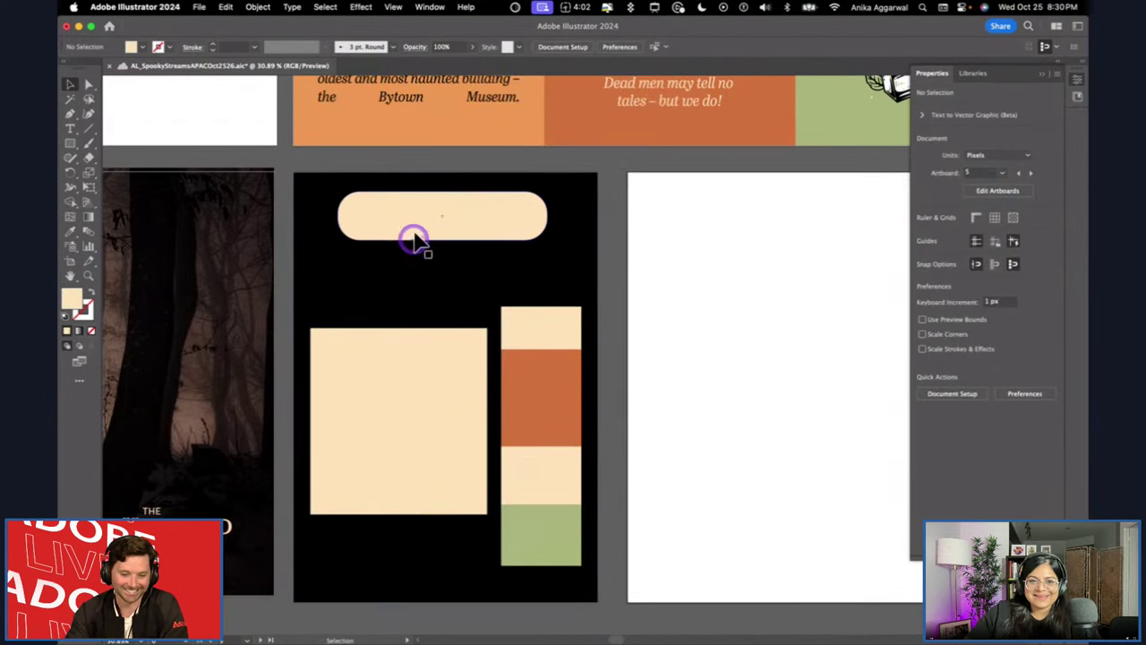
Copy the rounded header bar below the large square, align it with the square's left edge and shorten it to about 385 px wide.
click(349, 206)
drag(443, 223, 405, 566)
drag(519, 557, 450, 548)
click(647, 492)
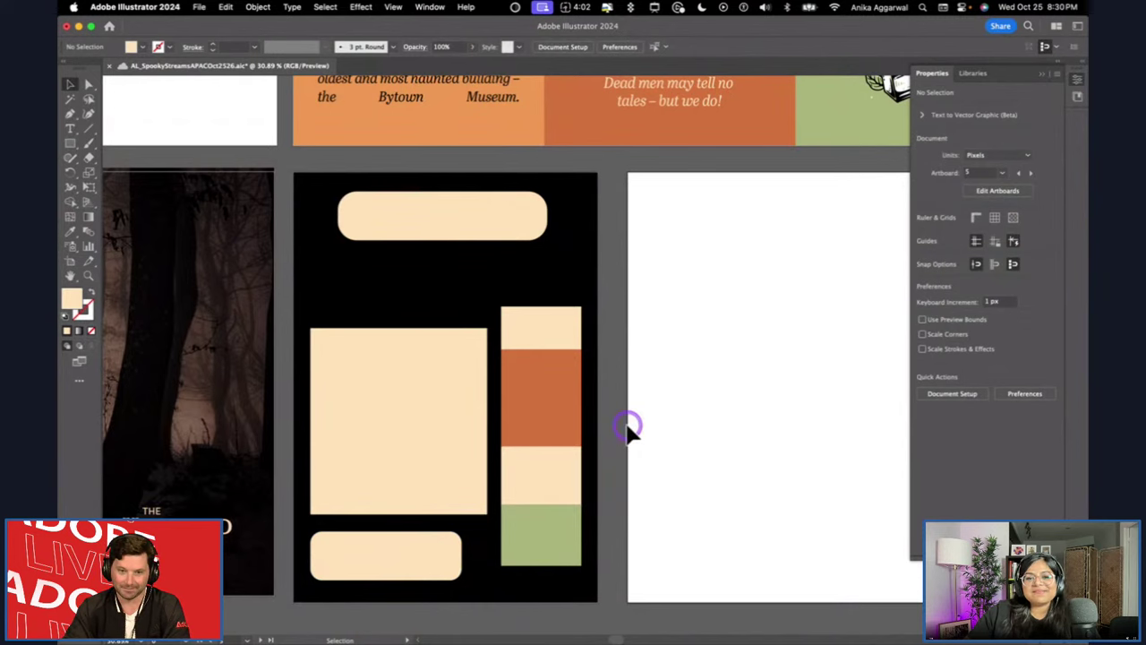
Move the large square up level with the stack's top edge and narrow the four-block stack from its left side.
drag(445, 346, 440, 343)
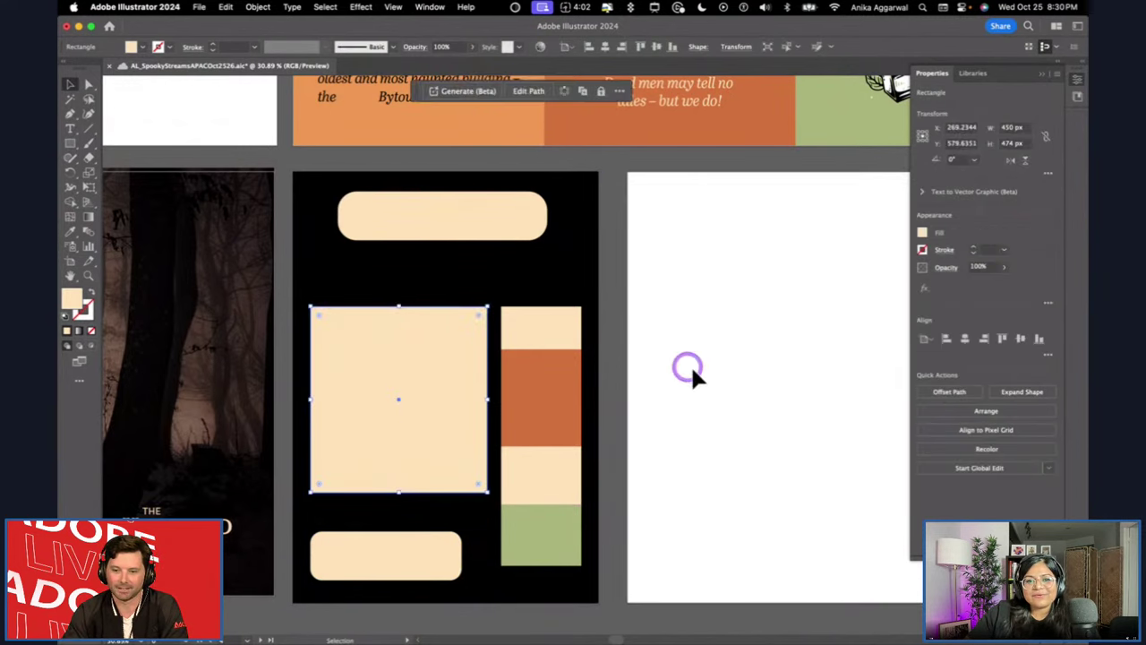
click(691, 367)
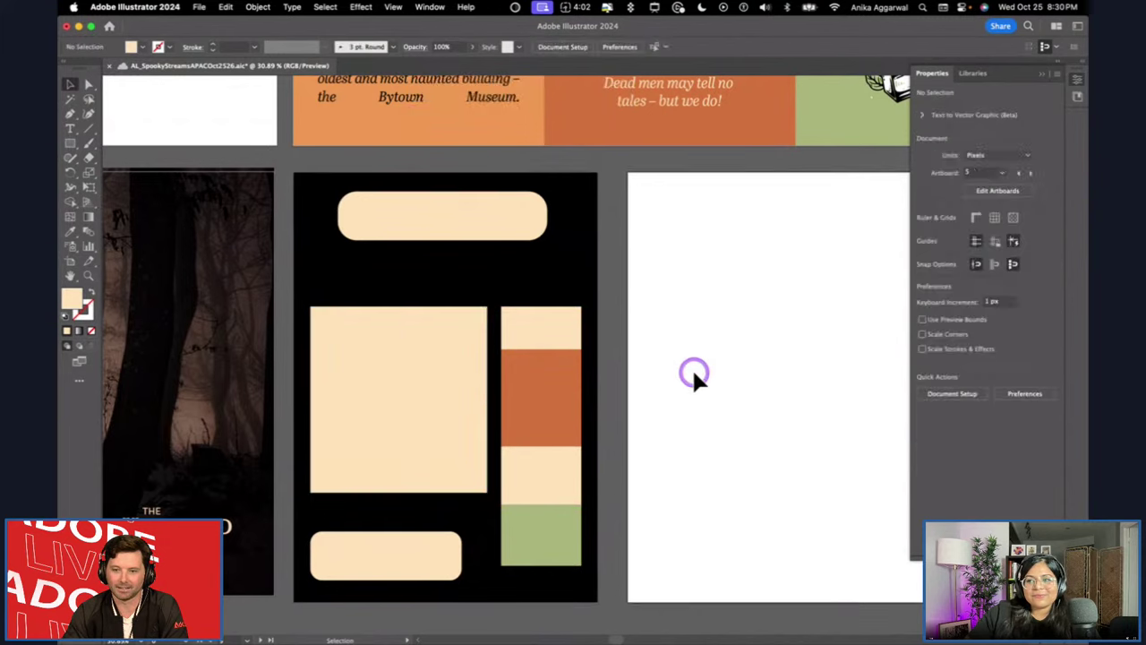
click(517, 335)
shift+click(537, 397)
shift+click(542, 491)
shift+click(541, 535)
drag(504, 438, 513, 437)
Enlarge the large square toward the stack, and reduce the lower rounded bar to 95 px high, aligned with the stack's bottom.
click(457, 430)
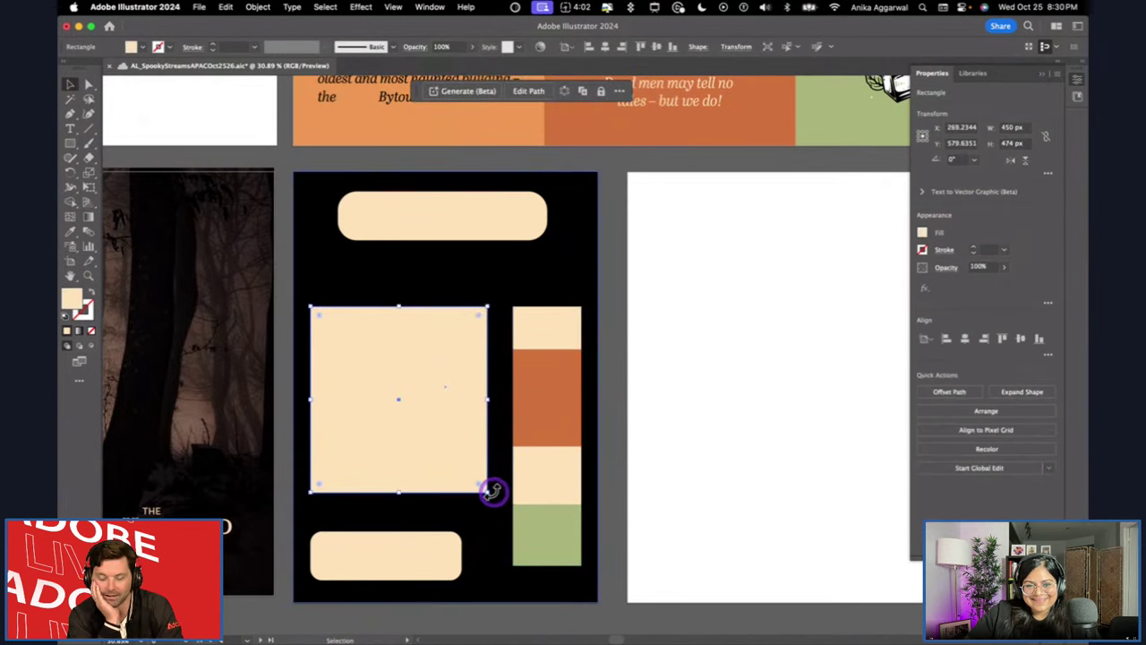
drag(486, 489, 465, 535)
click(380, 573)
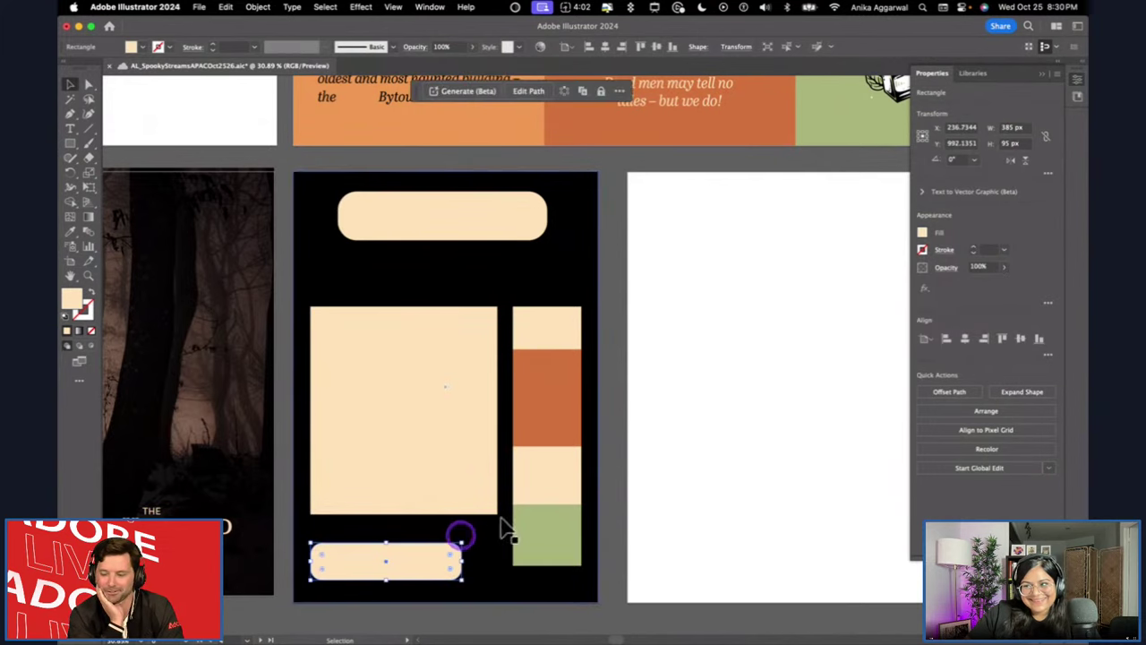
click(781, 486)
drag(396, 563, 395, 548)
click(639, 504)
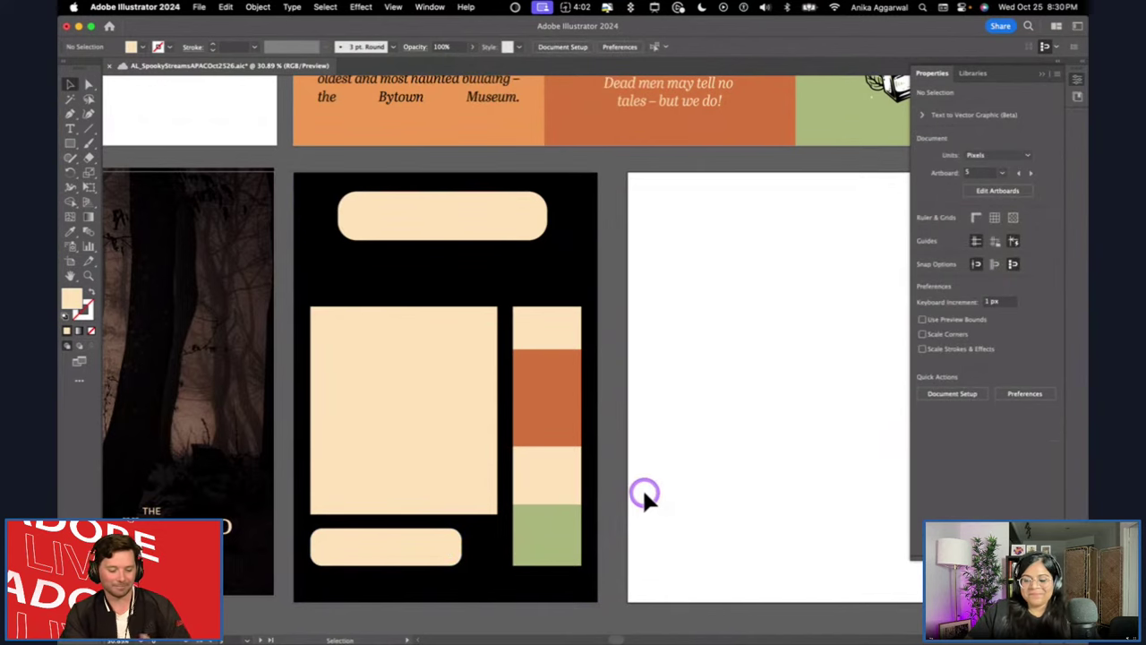
Fill the lower rounded bar with the light orange sampled from the text panel above.
key(i)
click(476, 111)
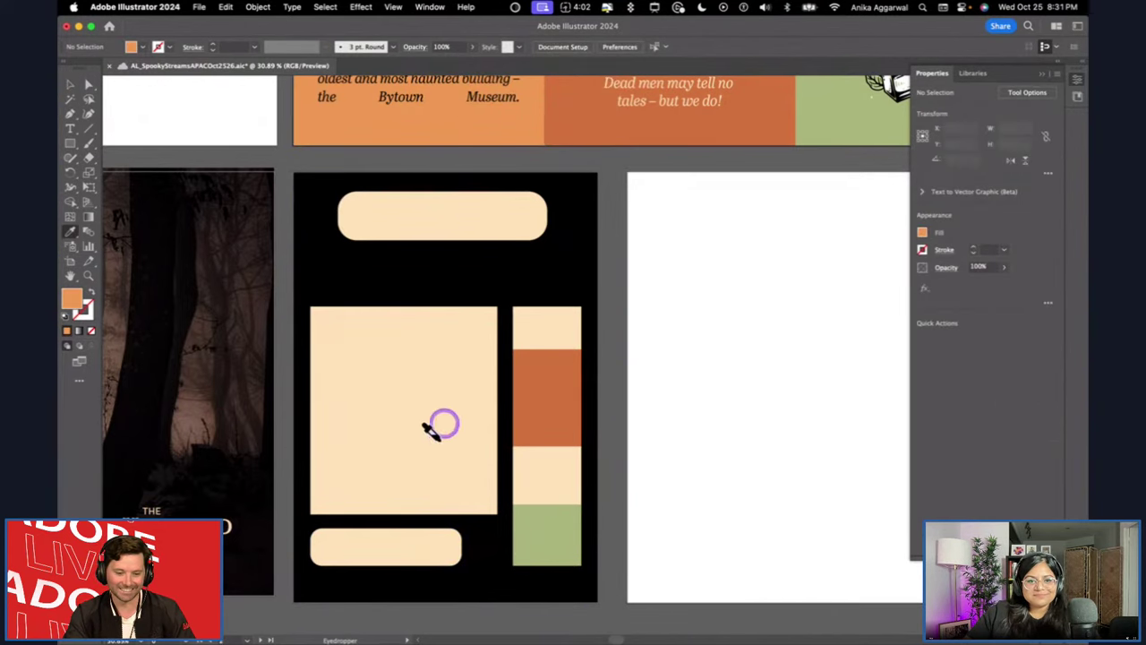
alt+click(409, 542)
key(v)
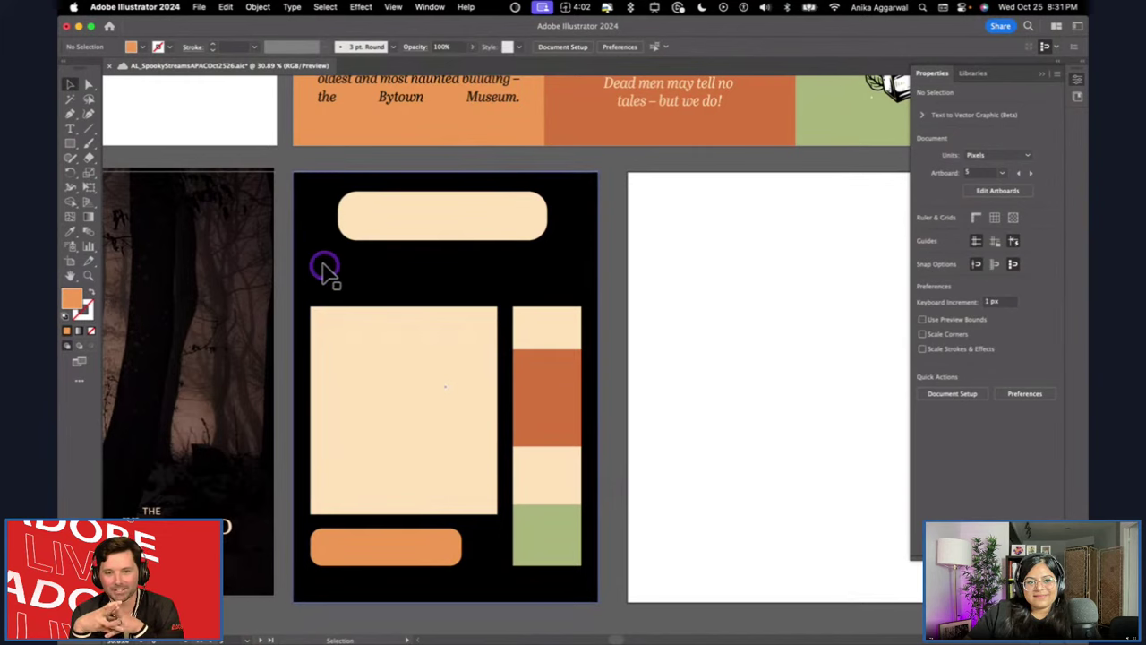
Place a copy of the orange bar above the large square, about 153 × 69 px, with a 1 pt cream outline and no fill.
drag(370, 537, 359, 280)
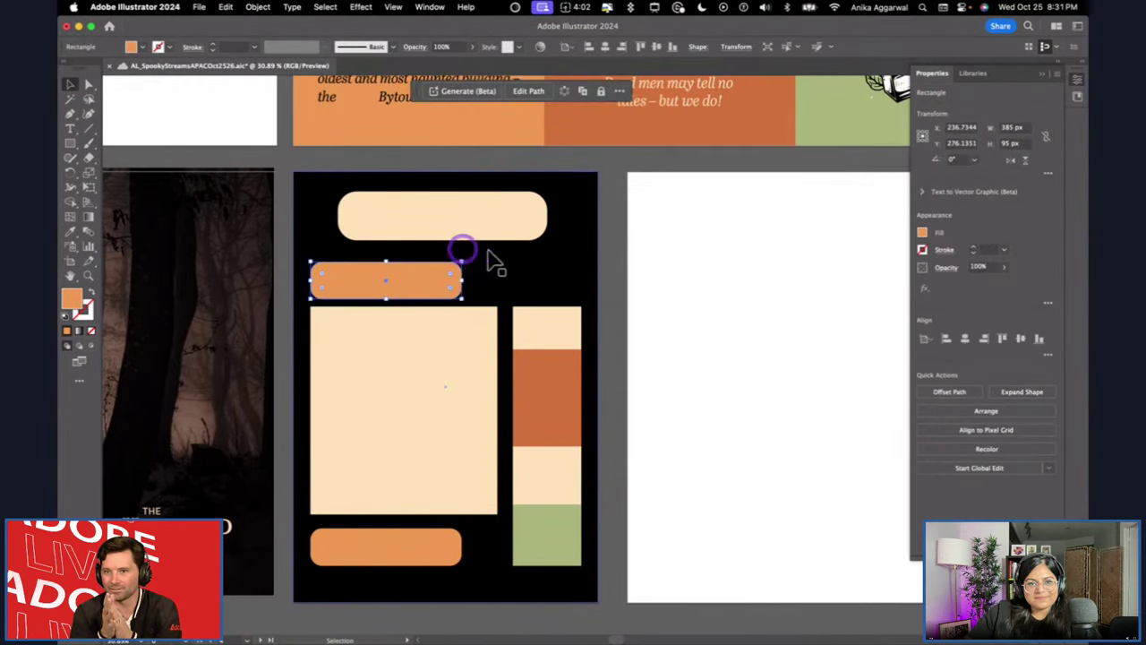
drag(461, 265, 371, 273)
key(shift+x)
key(i)
click(401, 212)
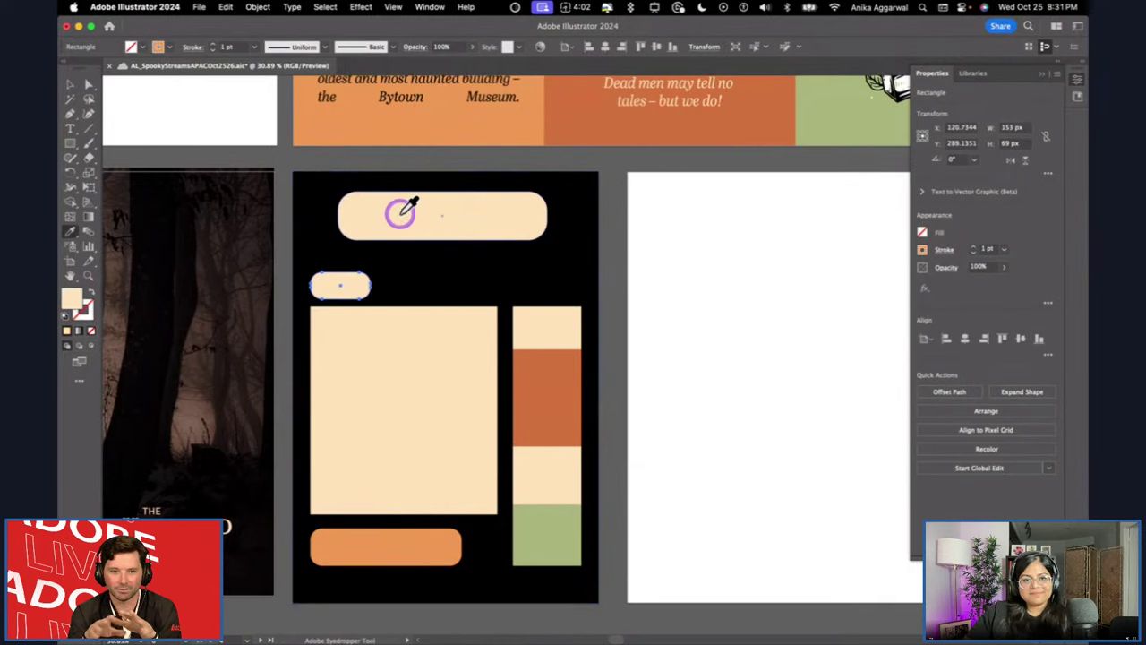
key(shift+x)
key(v)
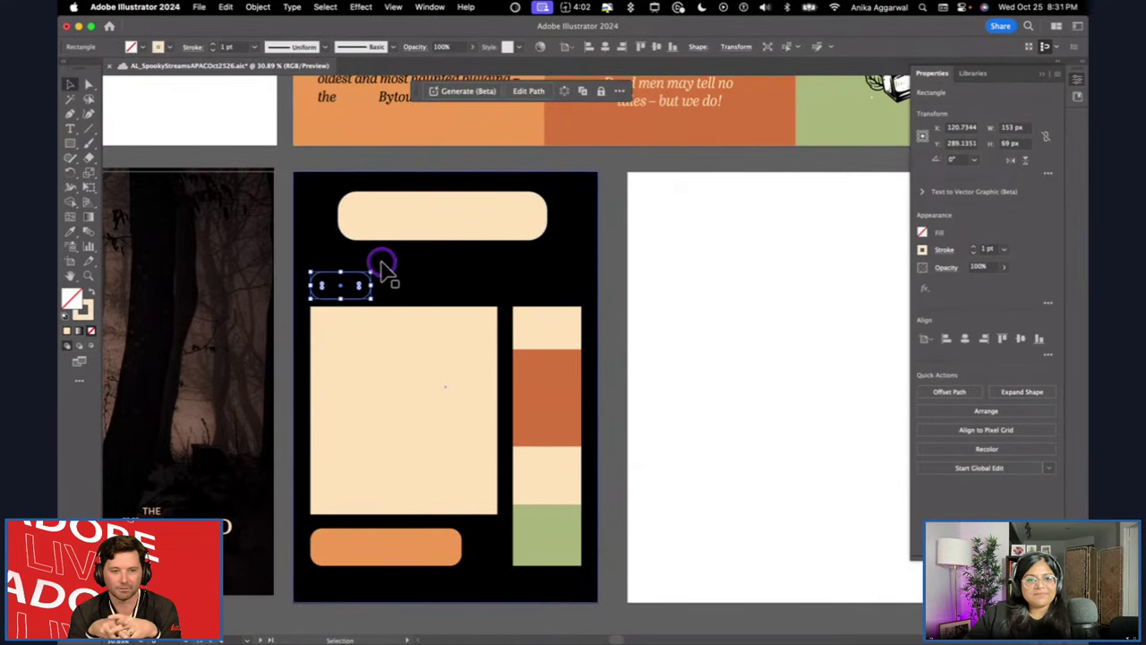
Rotate the outlined pill 90° and place it upright above the large square's left edge, slightly shortened.
drag(377, 265, 320, 249)
drag(344, 290, 326, 274)
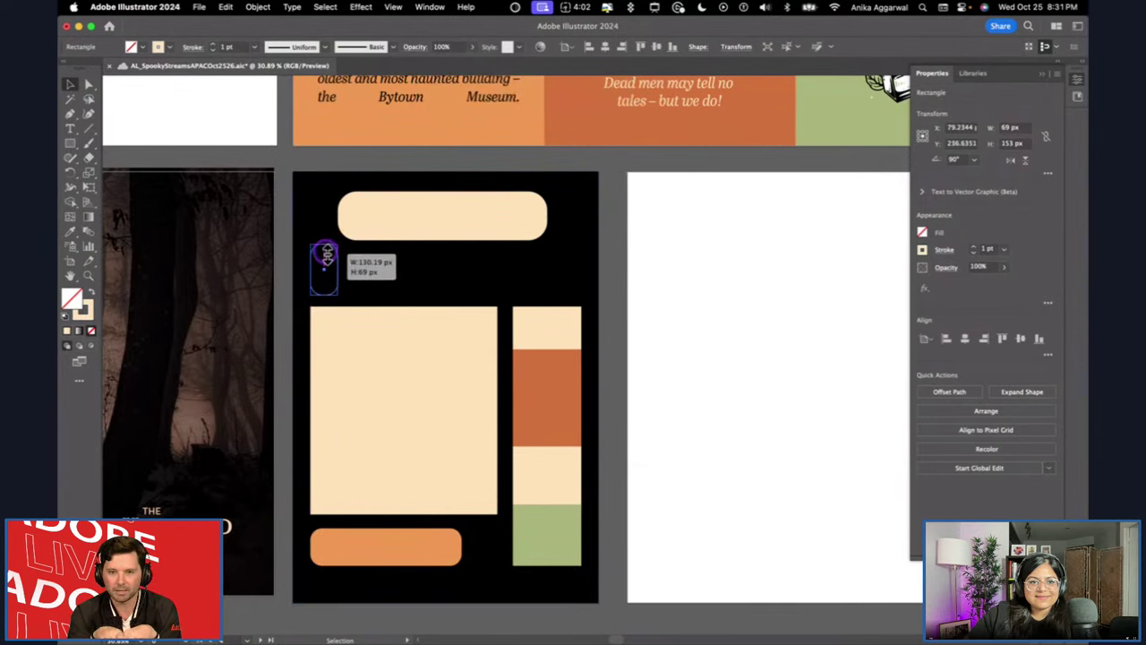
click(649, 264)
Fill the rounded header bar with the rust orange sampled from the narrow stack.
click(399, 227)
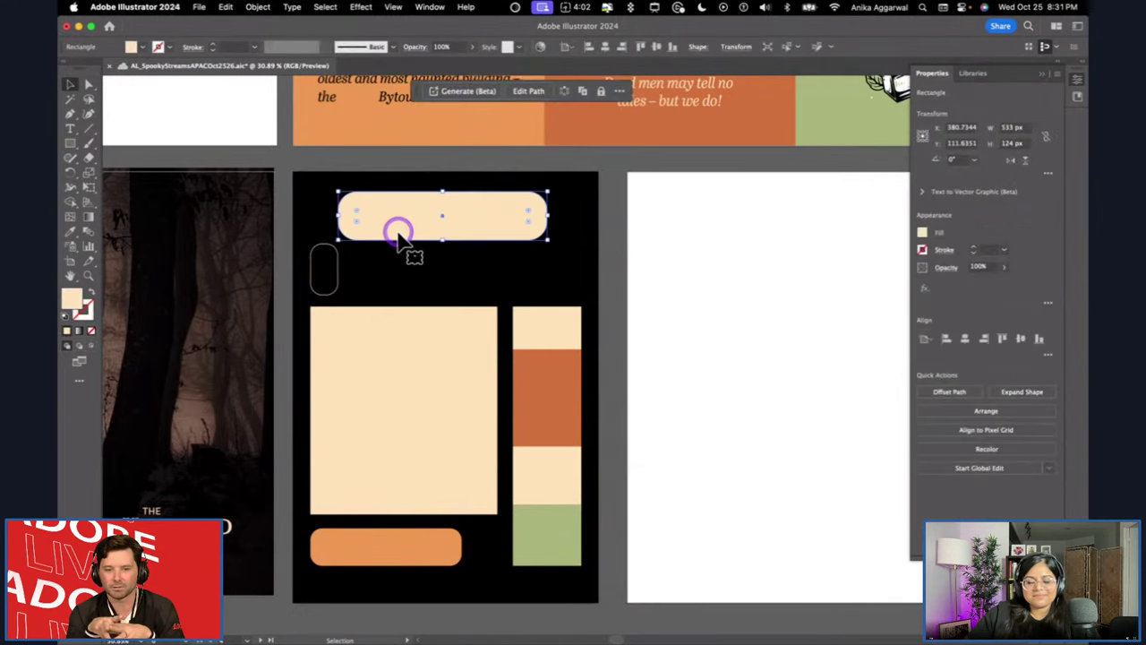
key(i)
click(543, 357)
key(v)
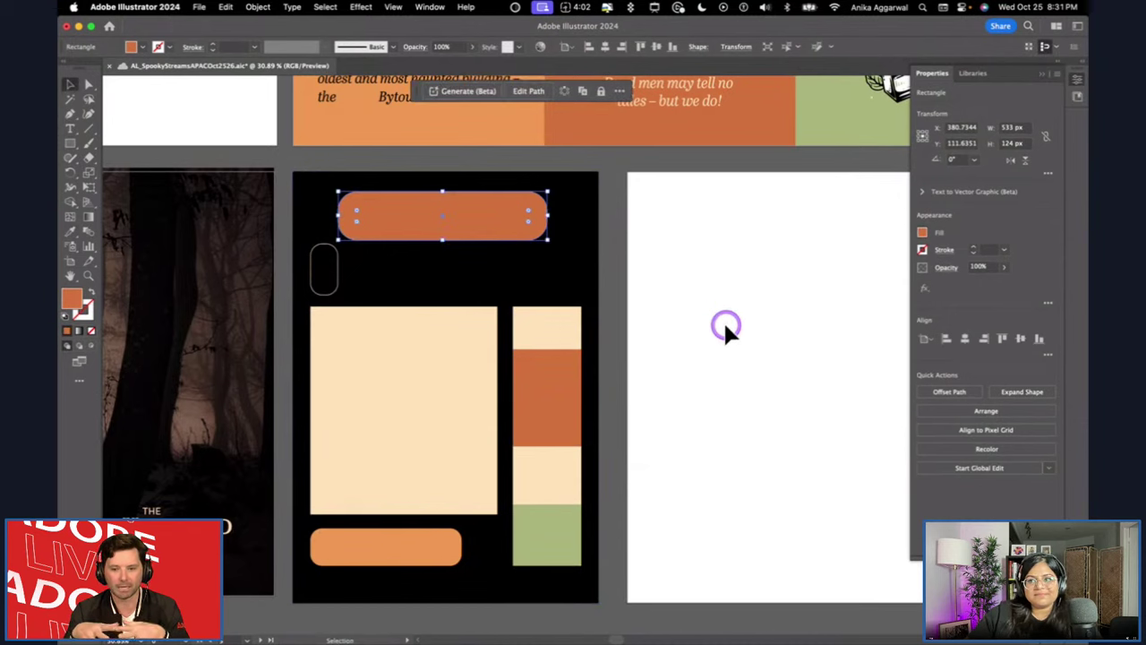
click(532, 273)
Copy the leaf-crowned skull from the Haunted Walk logo onto the black artboard's upper-left corner.
scroll(566, 295, up, 5)
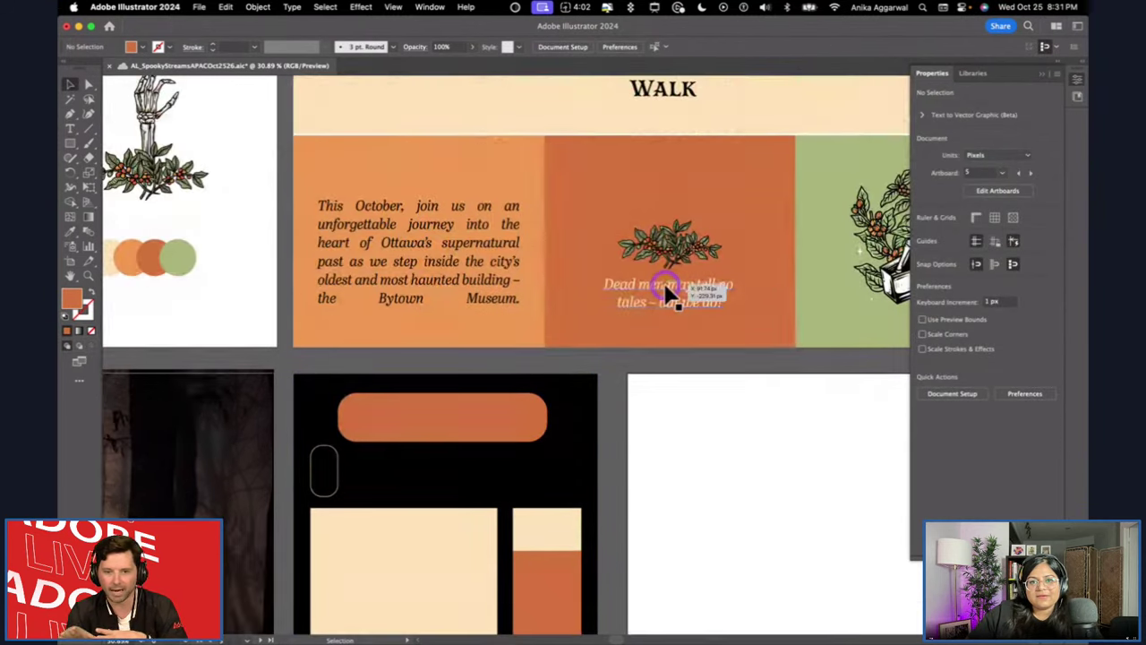
scroll(712, 137, down, 2)
click(631, 130)
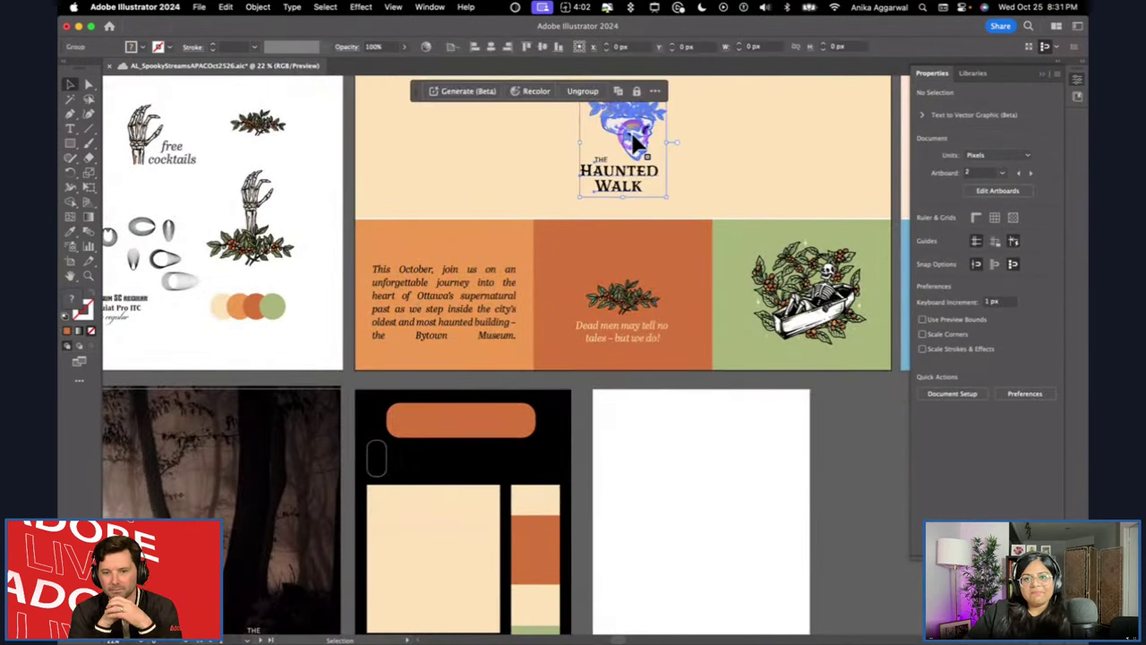
double_click(631, 130)
double_click(640, 442)
drag(627, 130, 383, 387)
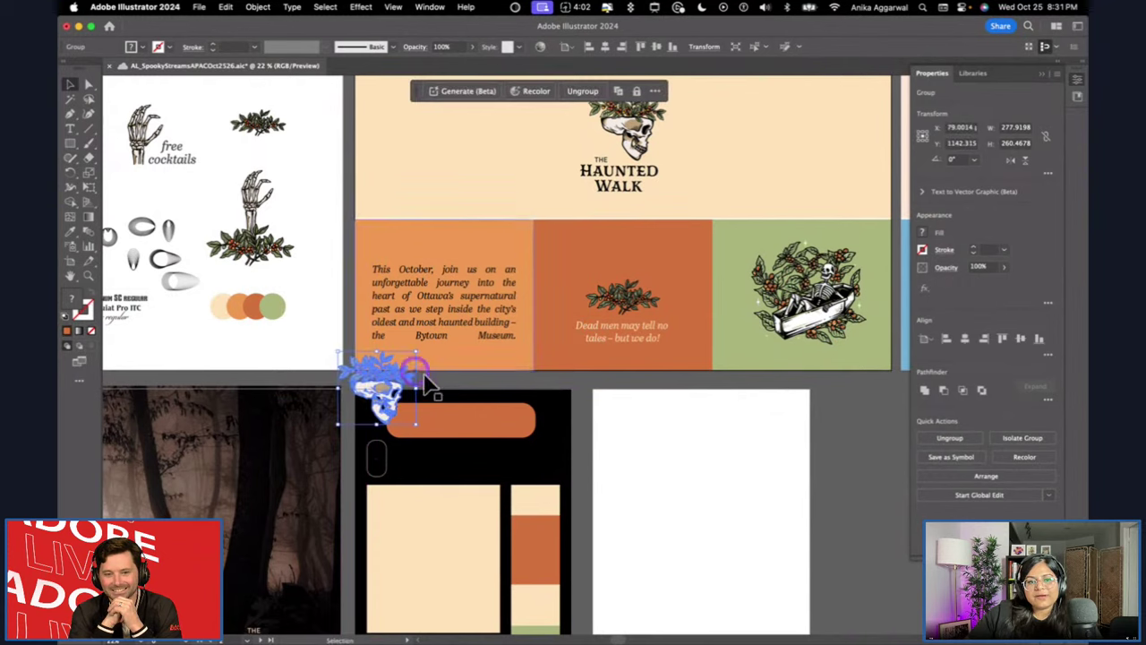
click(450, 383)
Scale the skull copy to about 241 × 226 px and position it overlapping the artboard corner and the header bar's left end.
scroll(380, 407, down, 3)
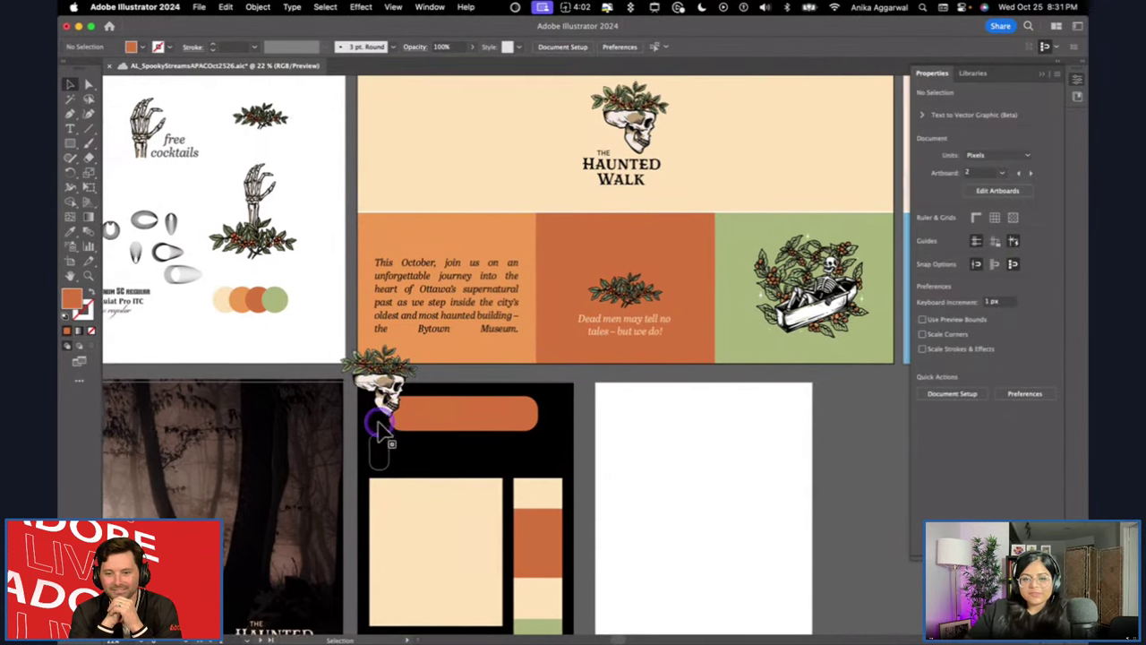
scroll(455, 366, up, 5)
click(340, 153)
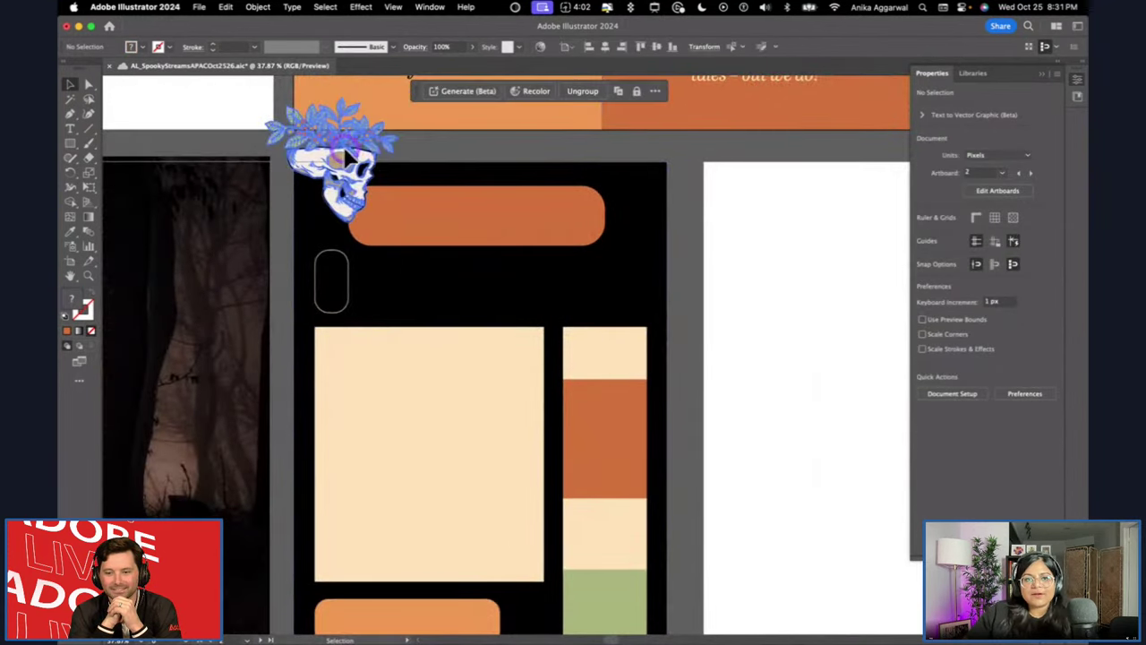
drag(396, 98, 374, 119)
mouse_move(330, 154)
mouse_down()
mouse_move(354, 157)
mouse_move(339, 154)
mouse_up()
click(429, 146)
click(362, 134)
mouse_move(383, 118)
mouse_down()
mouse_move(365, 148)
mouse_move(391, 116)
mouse_up()
drag(347, 162, 340, 163)
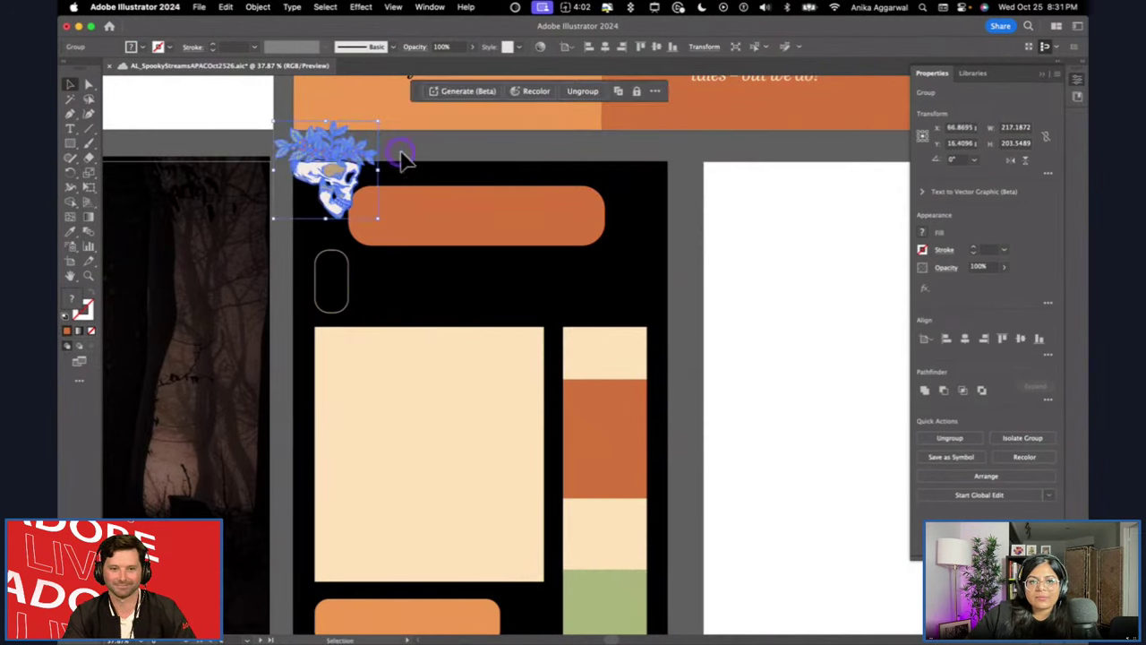
drag(379, 220, 394, 227)
drag(351, 178, 343, 183)
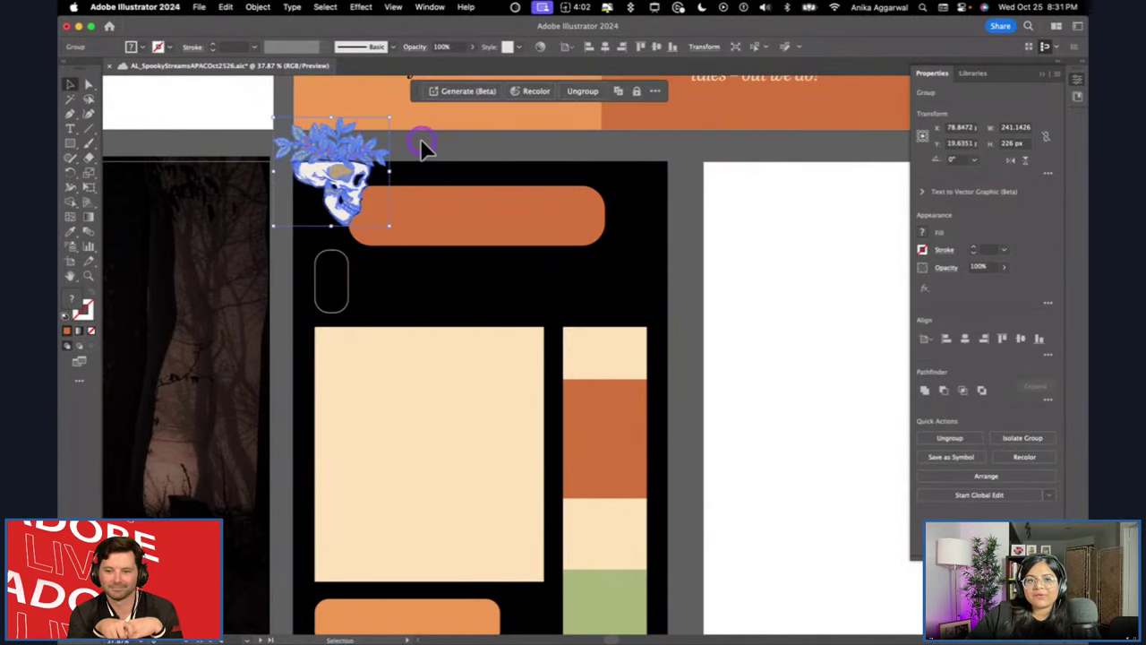
click(413, 149)
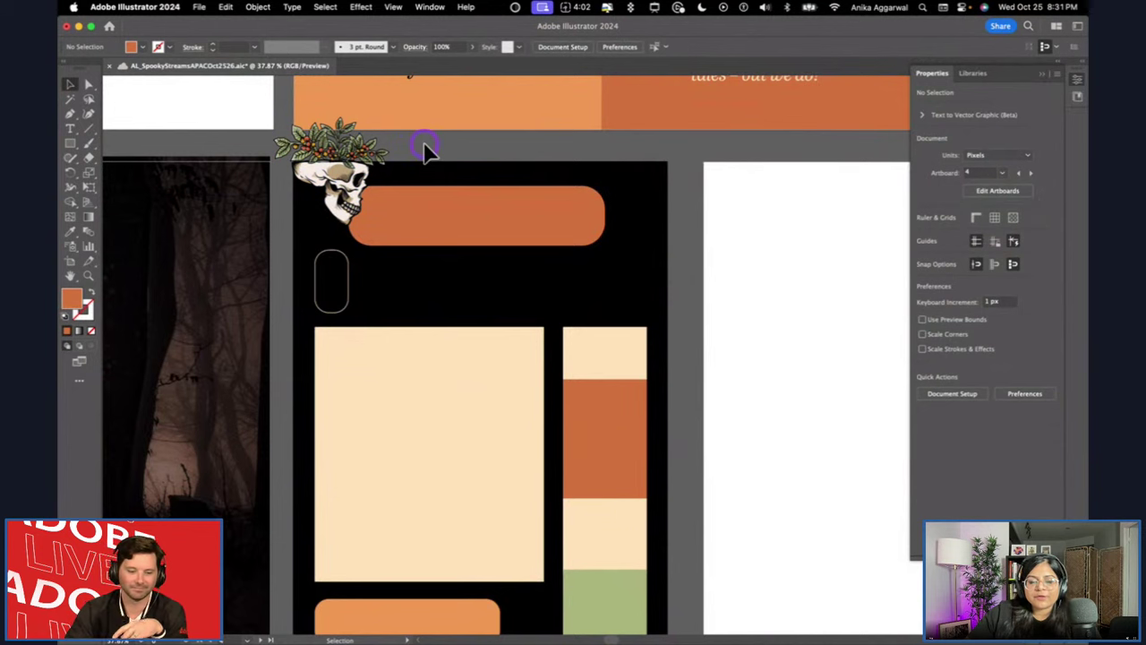
scroll(481, 263, down, 5)
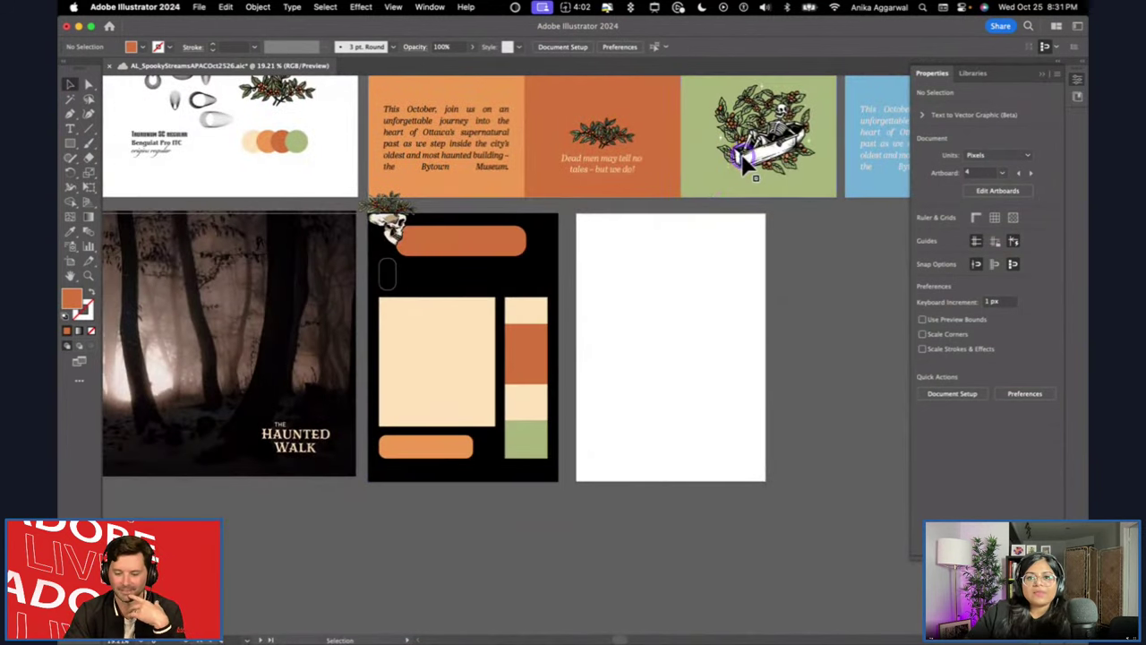
click(744, 164)
click(660, 251)
scroll(486, 384, up, 4)
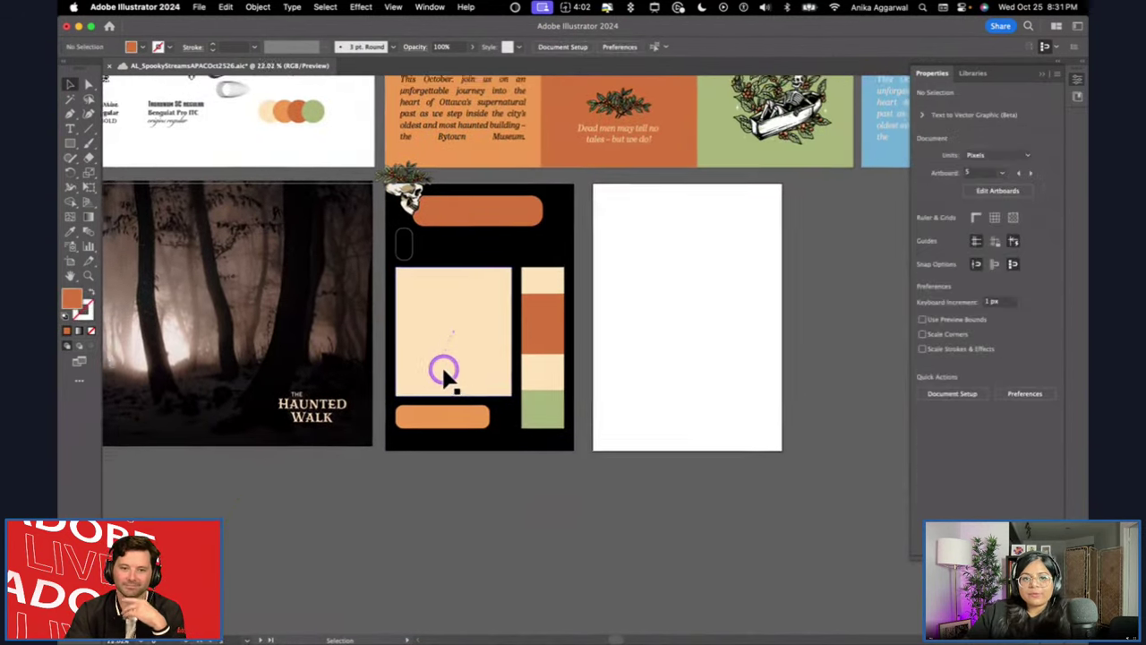
Paste the skeleton-in-coffin illustration and park it on the blank white artboard beside the black layout.
key(super+v)
drag(567, 423, 816, 328)
Overlay the large cream square with a same-size copy that has large rounded corners and a black fill sampled from the background.
click(498, 308)
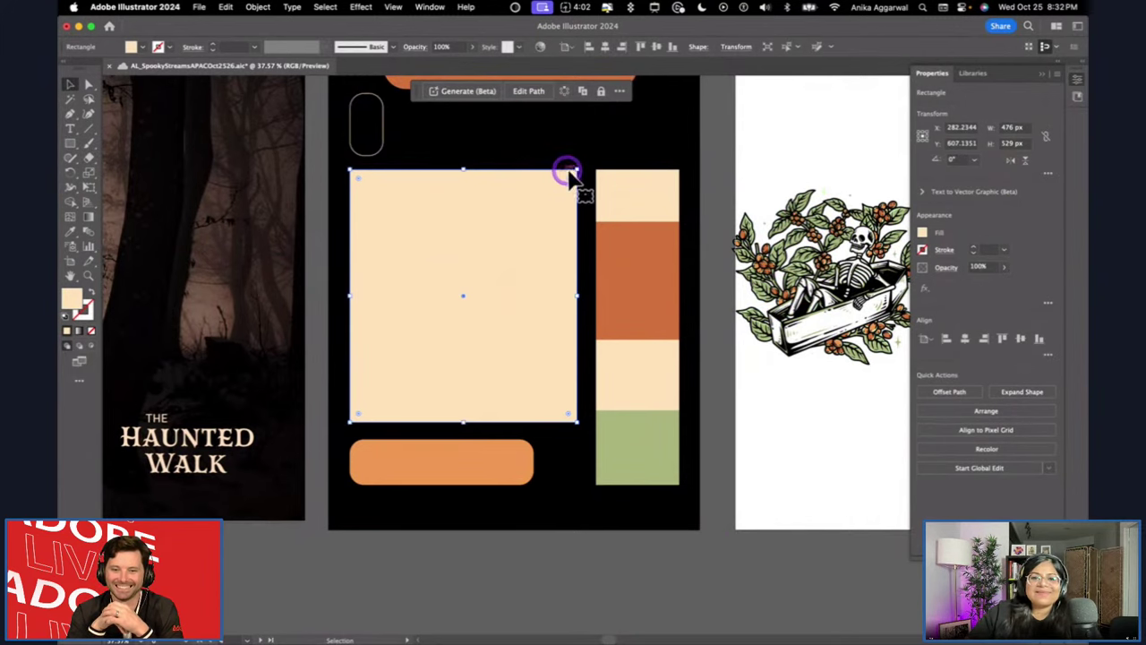
drag(568, 179, 507, 195)
key(i)
click(489, 146)
key(v)
Place the skeleton illustration on the black rounded panel, sized to about 420 × 385 px.
drag(810, 291, 481, 344)
drag(535, 299, 528, 309)
drag(379, 237, 377, 223)
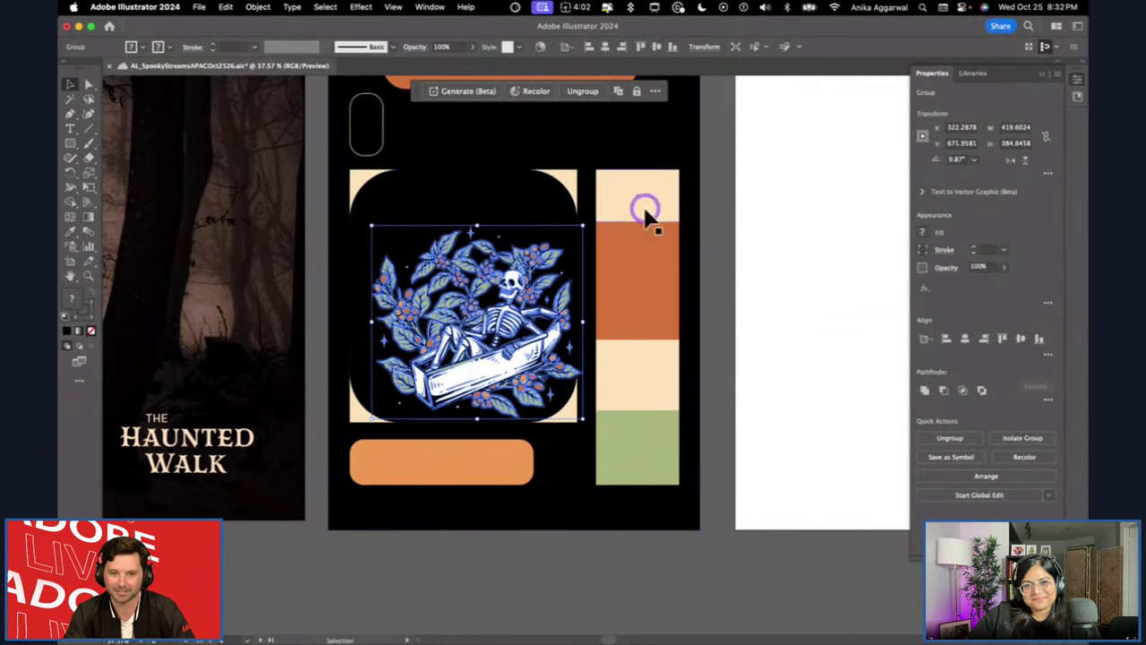
click(737, 213)
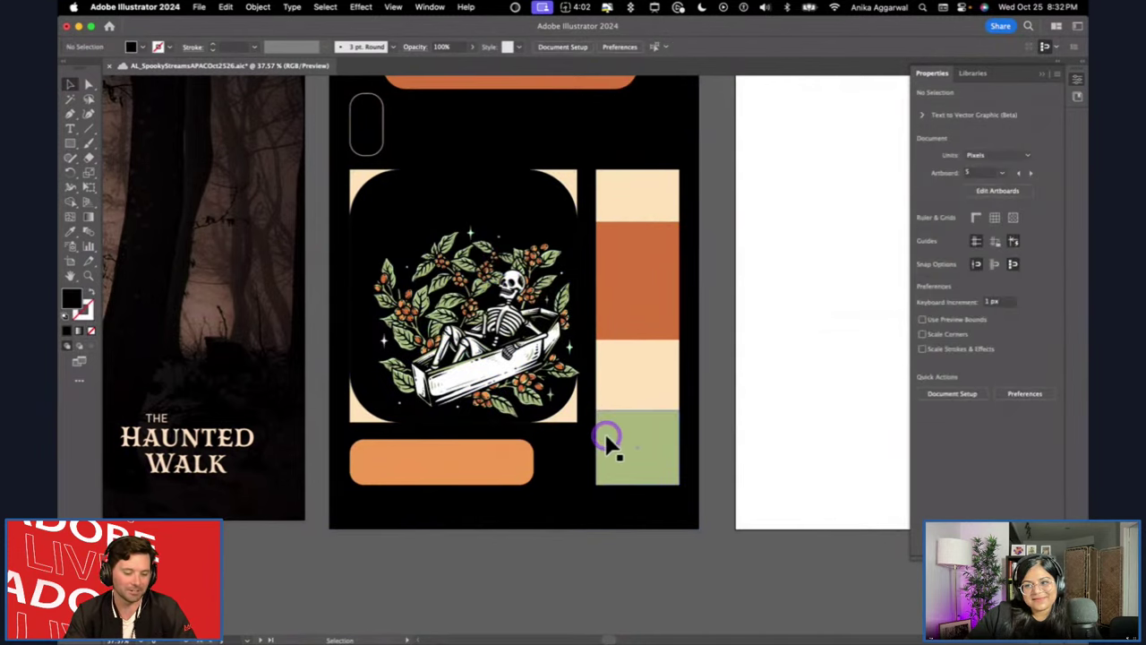
click(504, 456)
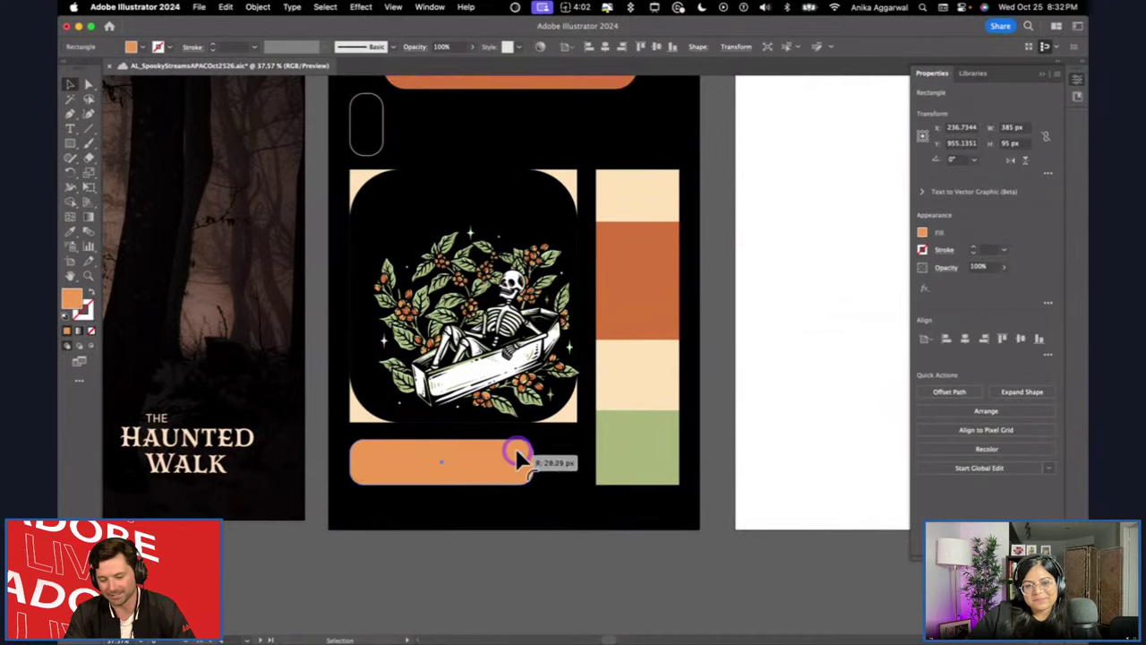
click(747, 341)
click(247, 436)
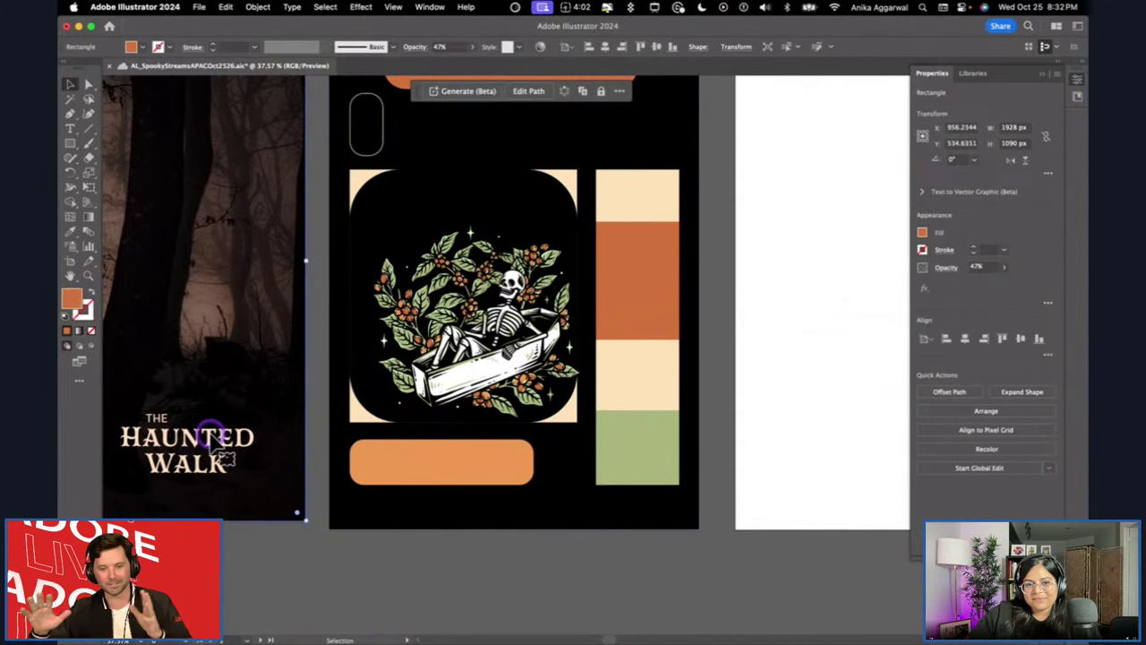
click(667, 307)
Copy the HAUNTED text line from the skull logo on the cream block and place it beside the black layout's header bar.
scroll(723, 304, up, 10)
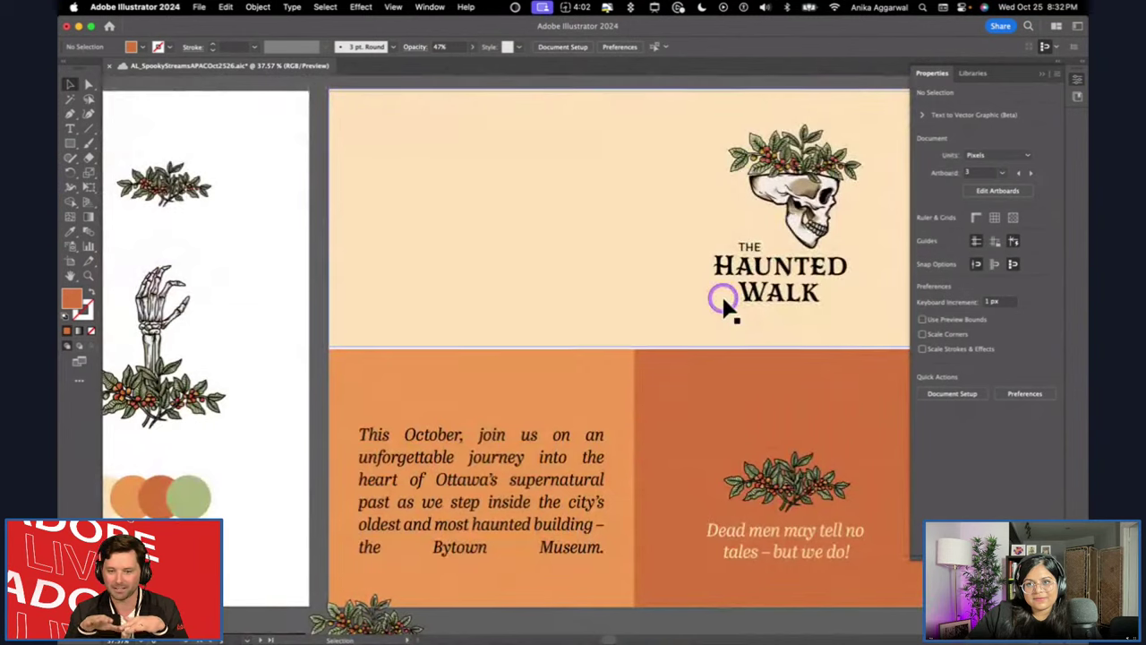
double_click(766, 275)
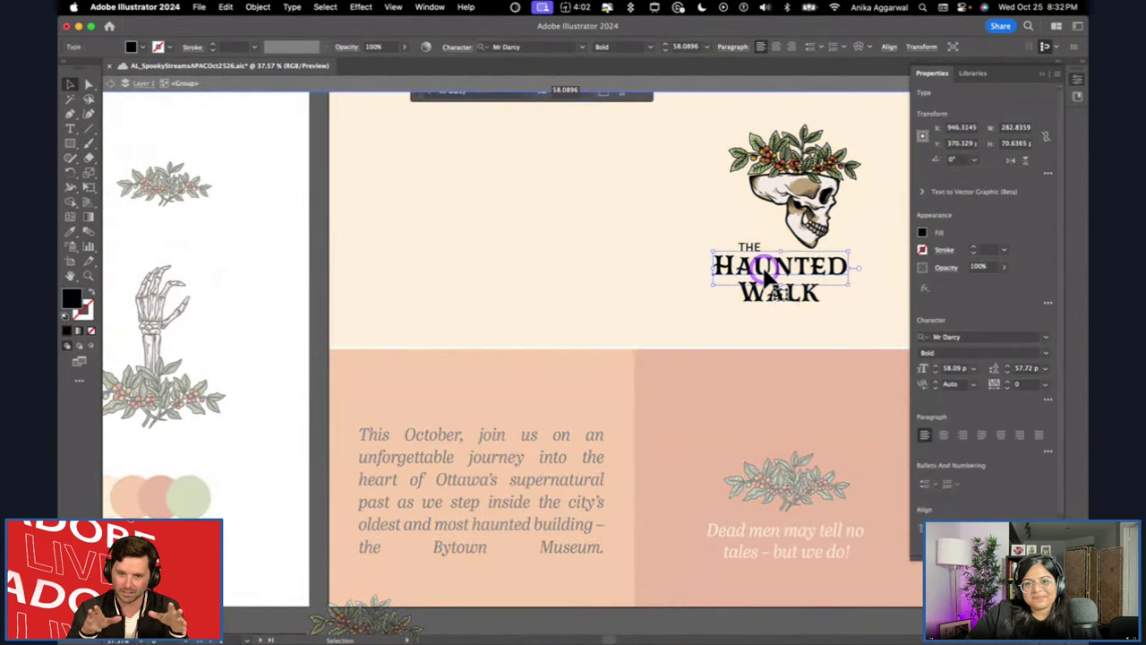
scroll(686, 332, down, 10)
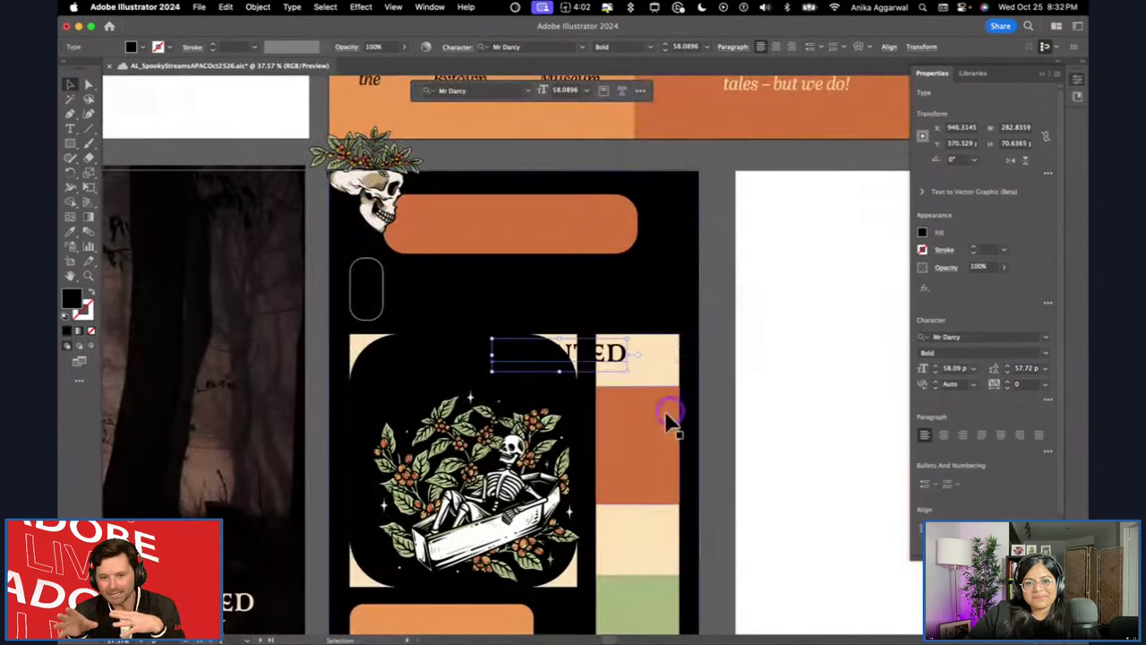
drag(597, 362, 796, 307)
Change the copied text to GHOST TOURS and place it on the orange header bar.
double_click(796, 307)
text(GHOST TOURS)
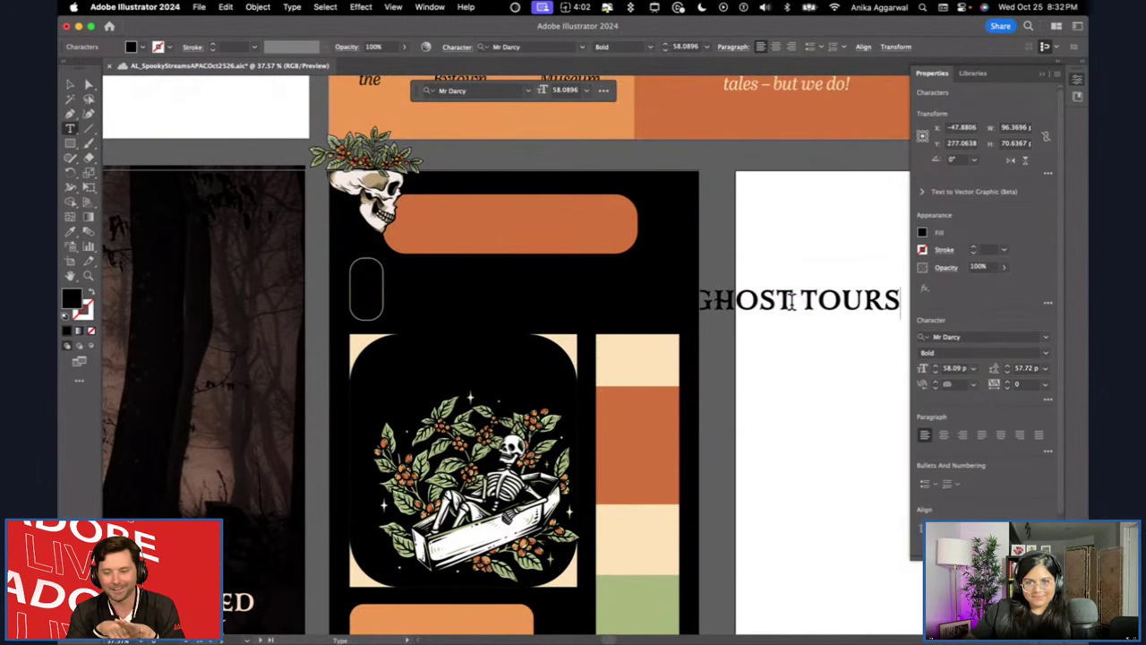
key(Escape)
drag(792, 307, 519, 235)
Try the sample font styles on the GHOST TOURS text and apply Benguiat Pro ITC Bold Condensed.
scroll(788, 278, left, 5)
scroll(788, 277, up, 2)
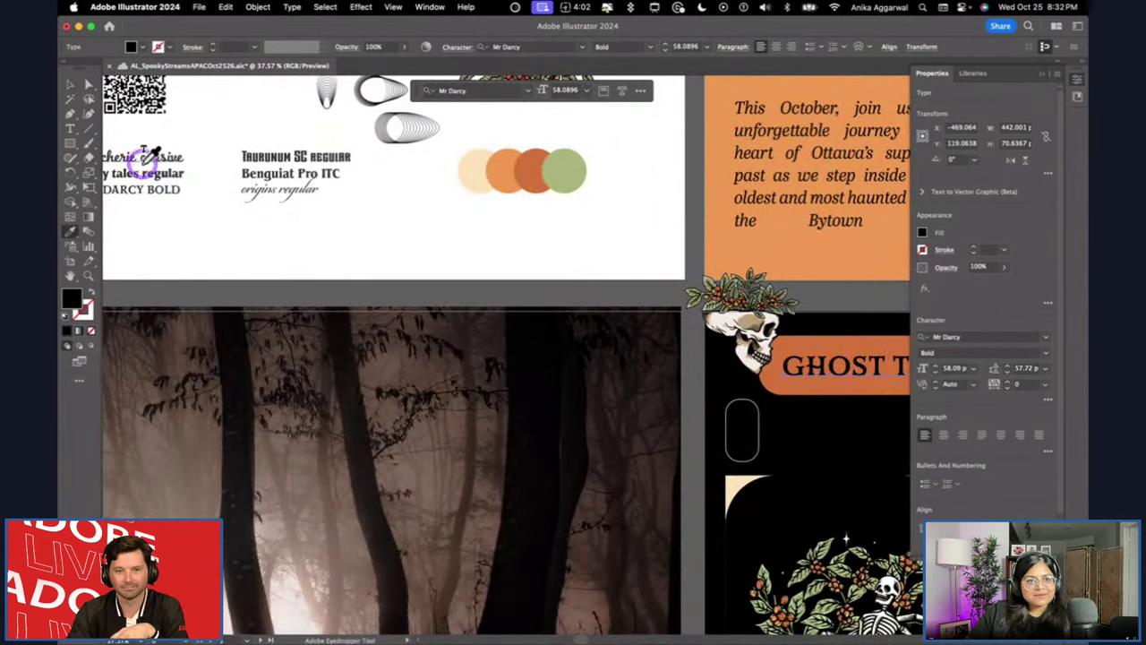
click(143, 163)
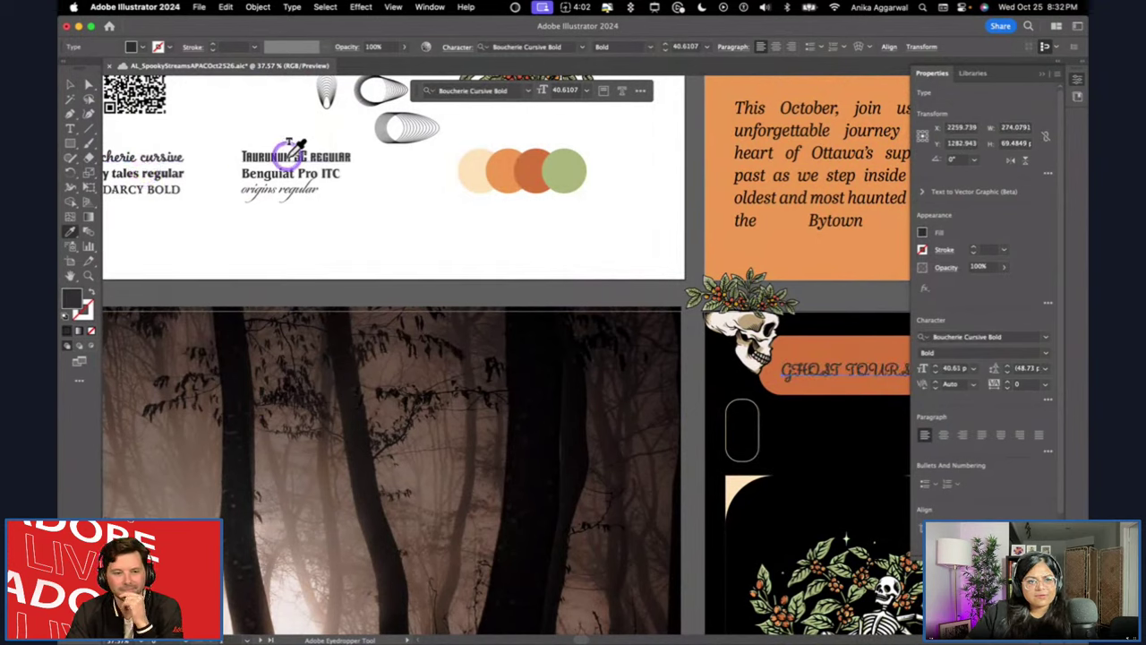
click(135, 186)
click(143, 171)
click(260, 175)
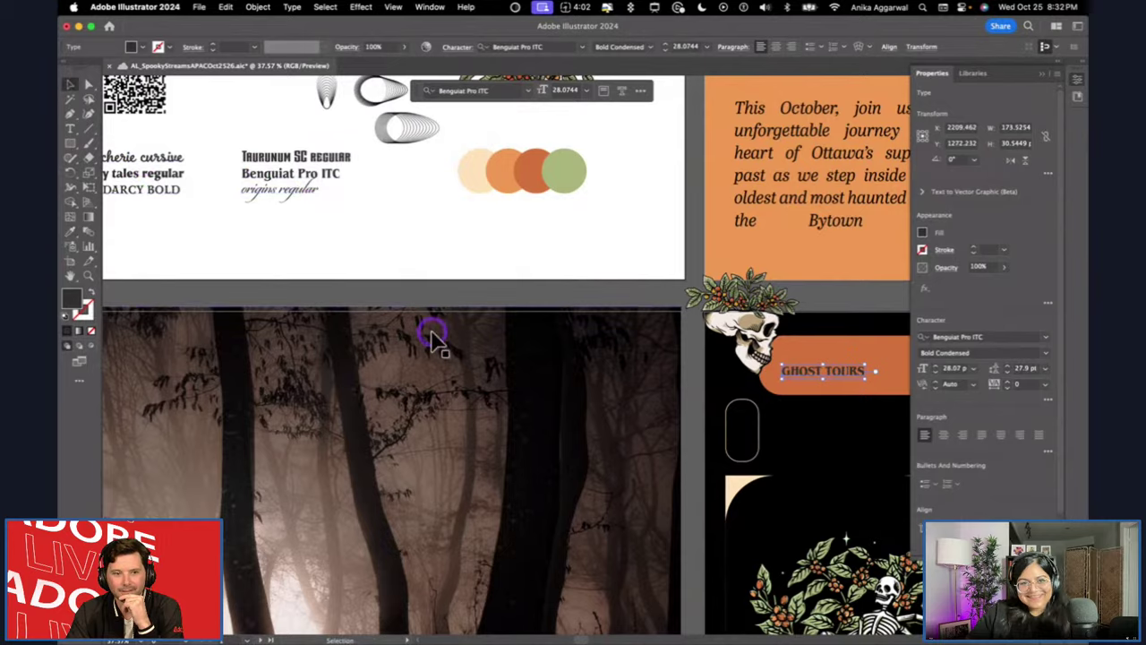
Enlarge the GHOST TOURS text so it spans most of the orange header bar.
scroll(432, 333, right, 5)
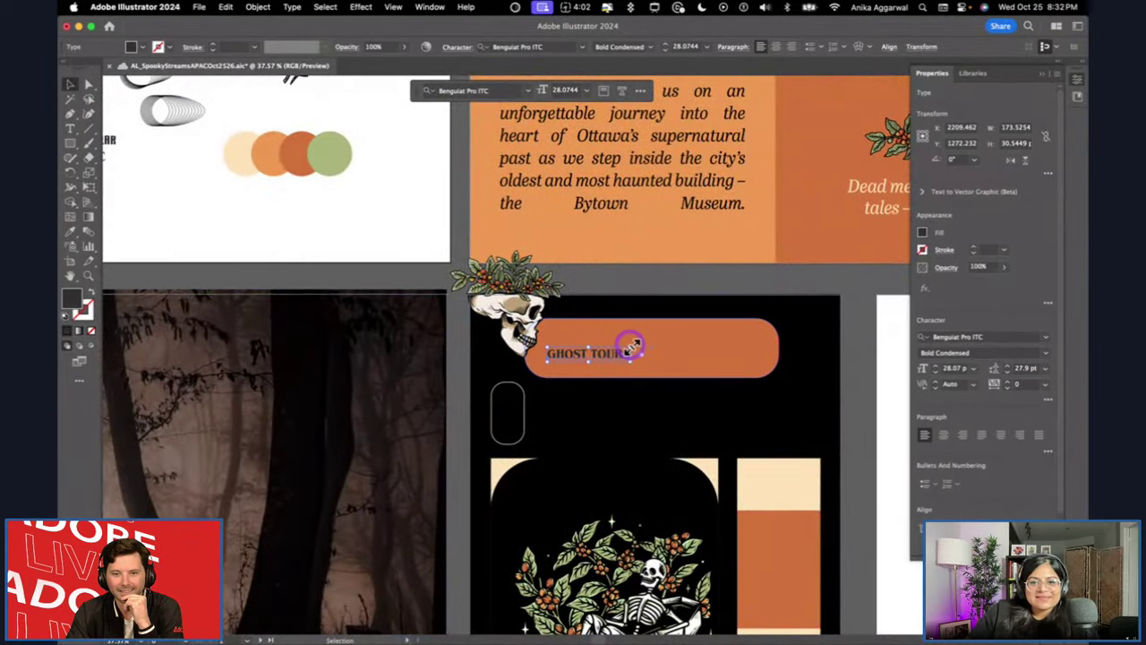
key(super+shift+period)
key(super+shift+period)
key(super+shift+period)
click(342, 242)
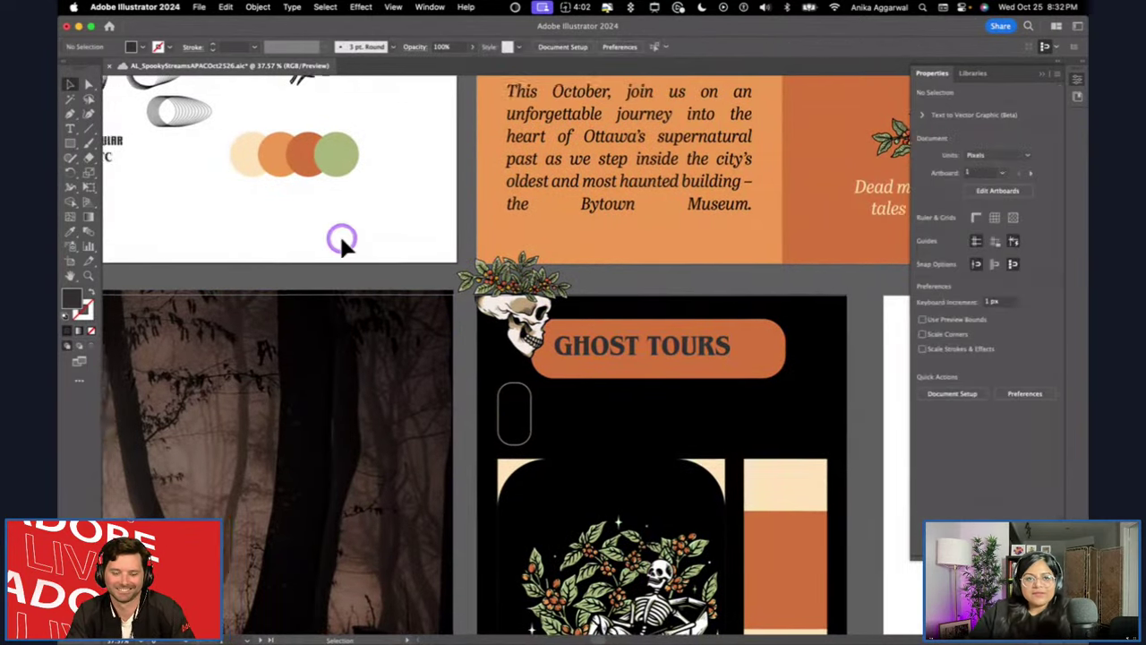
Review the sample fonts on the reference artboard, then switch to Chrome and open the Adobe Fonts home page.
scroll(342, 241, up, 5)
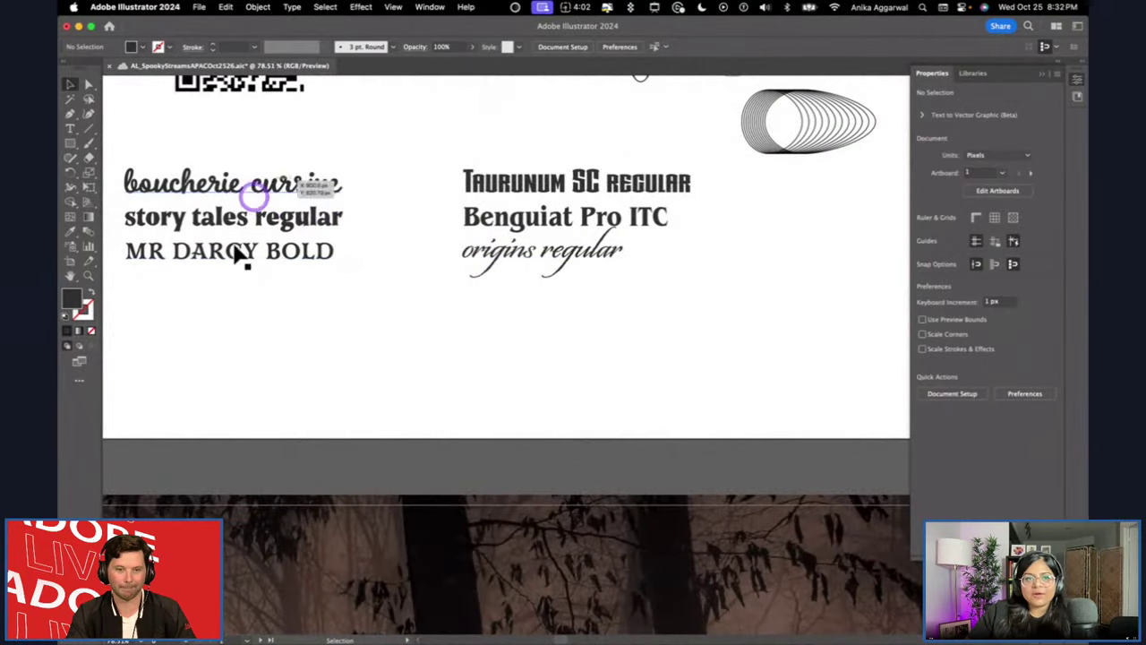
key(super+Tab)
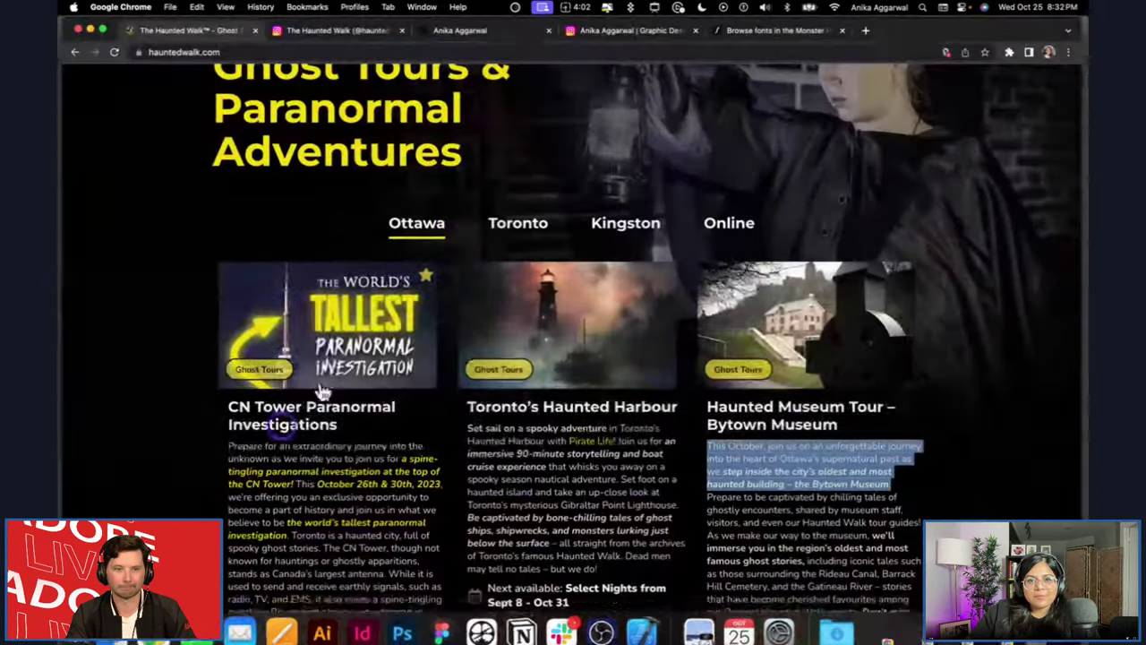
click(759, 32)
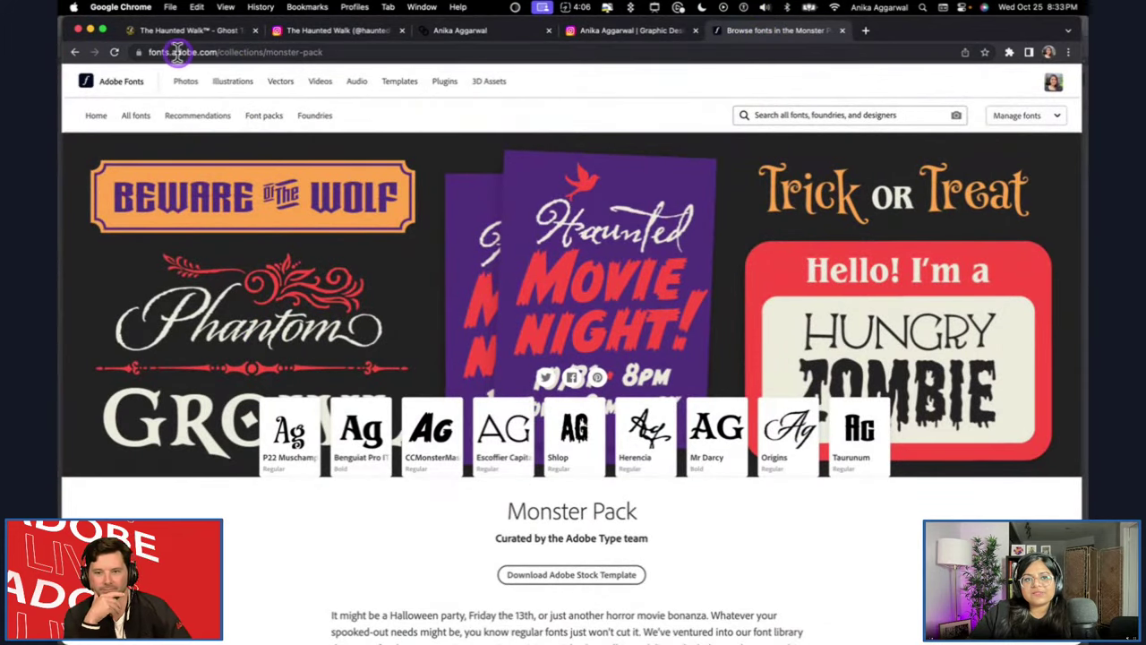
click(95, 84)
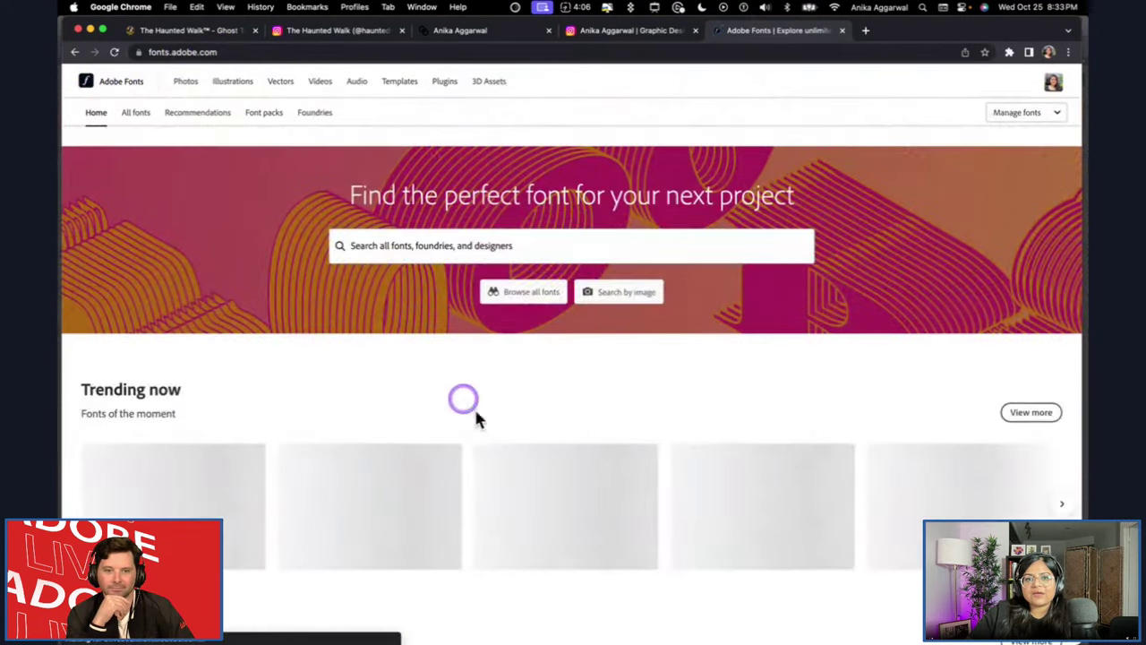
Search Adobe Fonts for "halloween" and open the Monster Pack.
click(486, 249)
text(halloween)
key(Return)
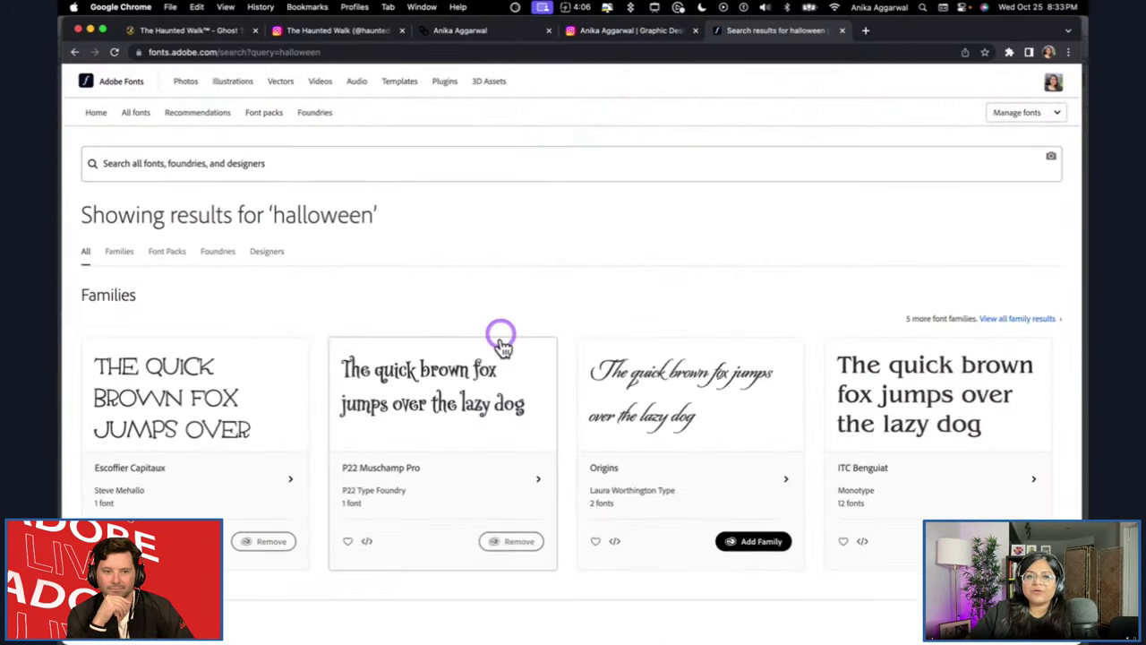
scroll(501, 342, down, 5)
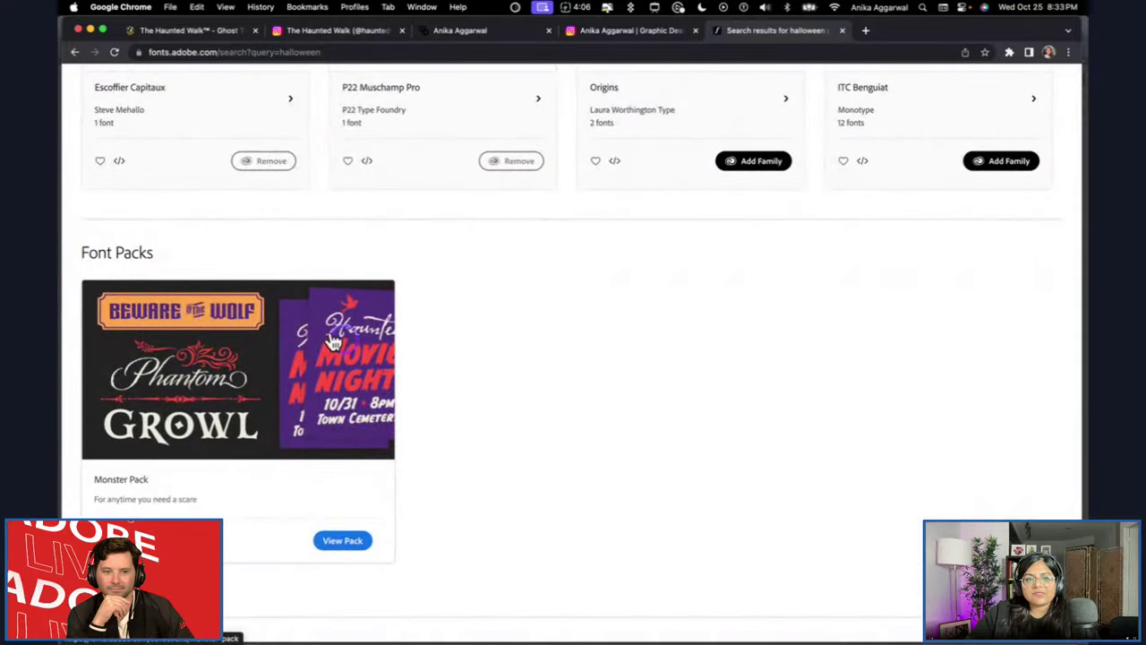
click(254, 423)
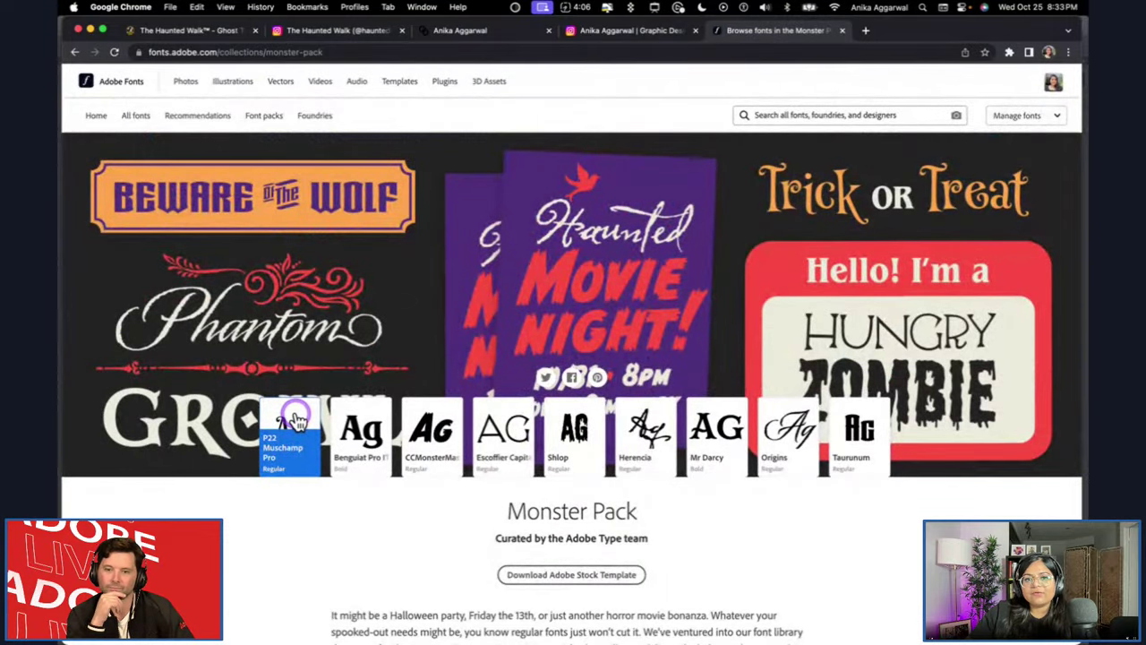
Look through the fonts in the Monster Pack and the other font packs suggested below them.
scroll(295, 421, down, 6)
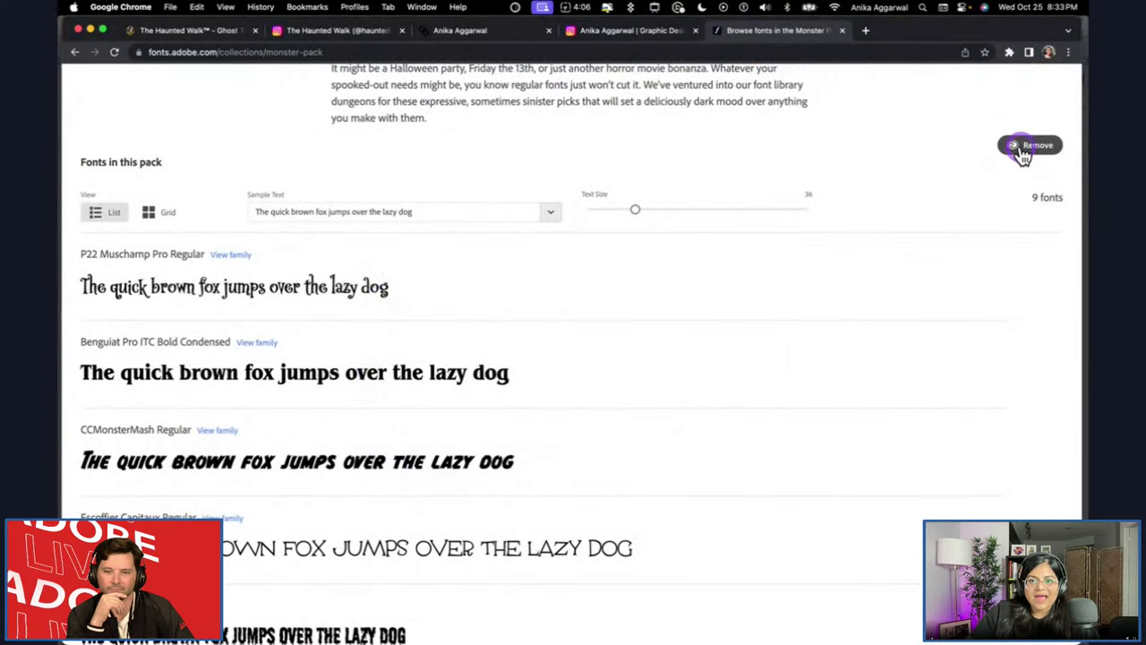
scroll(805, 367, down, 3)
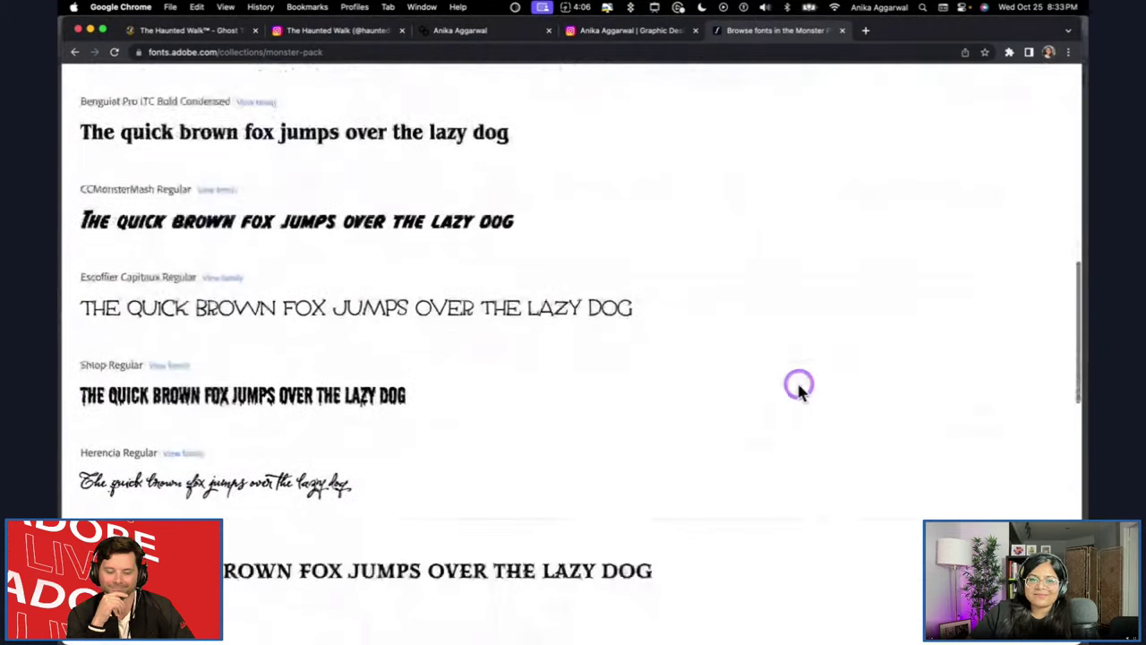
scroll(762, 402, down, 4)
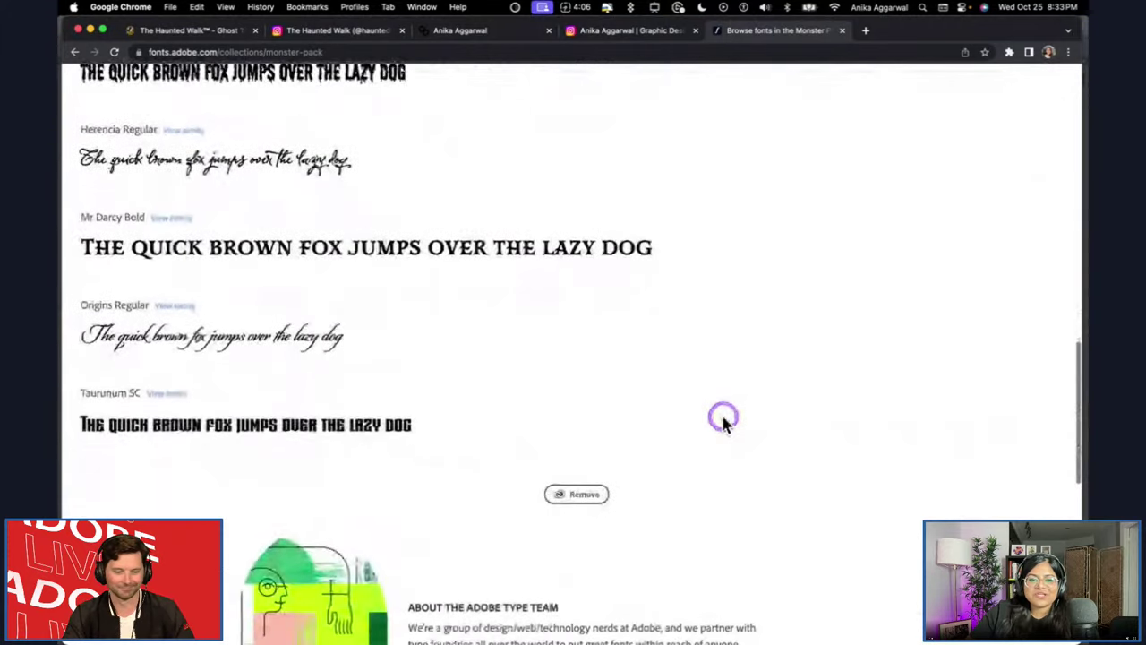
scroll(711, 417, down, 2)
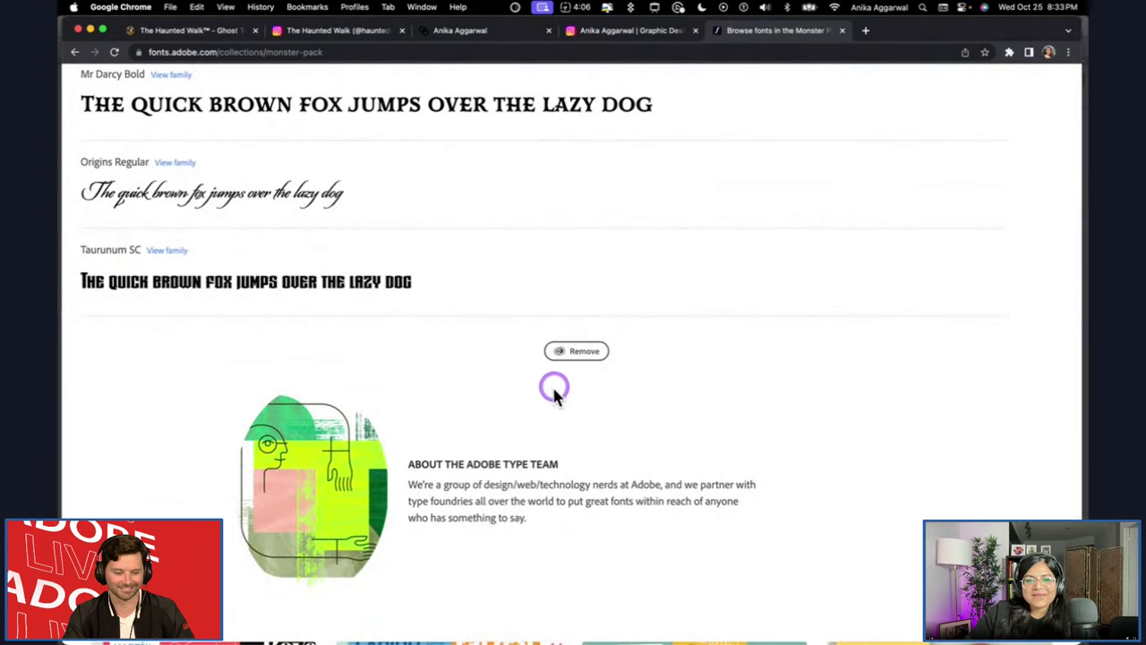
scroll(541, 412, down, 3)
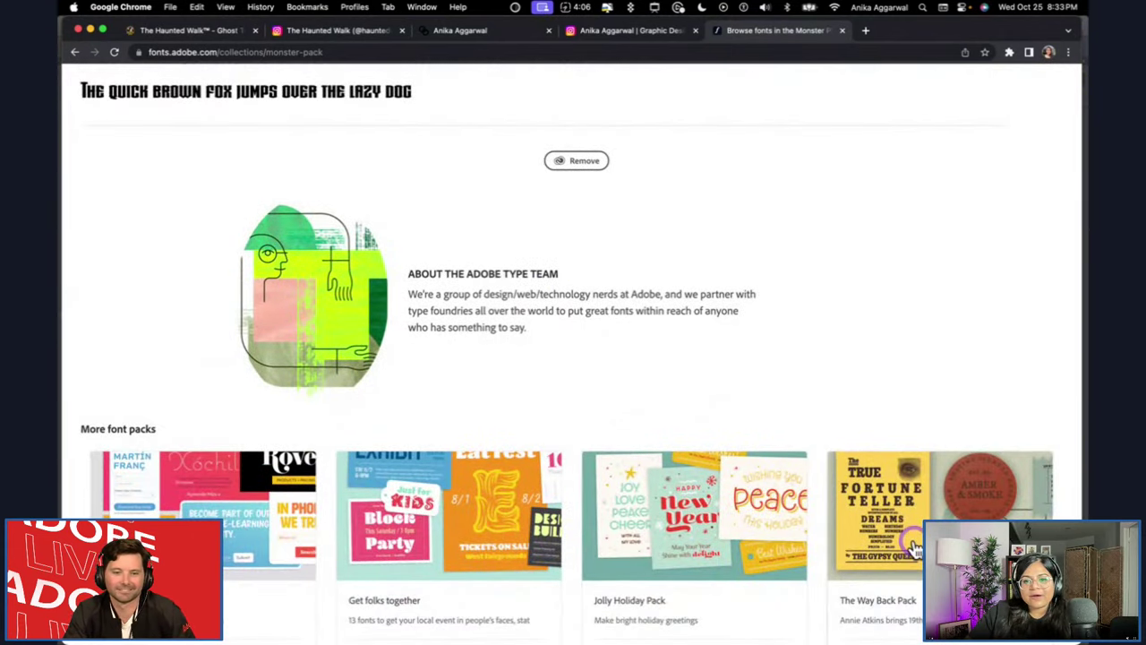
scroll(908, 542, down, 2)
Open the "Get folks together" font pack and examine its fonts.
click(508, 573)
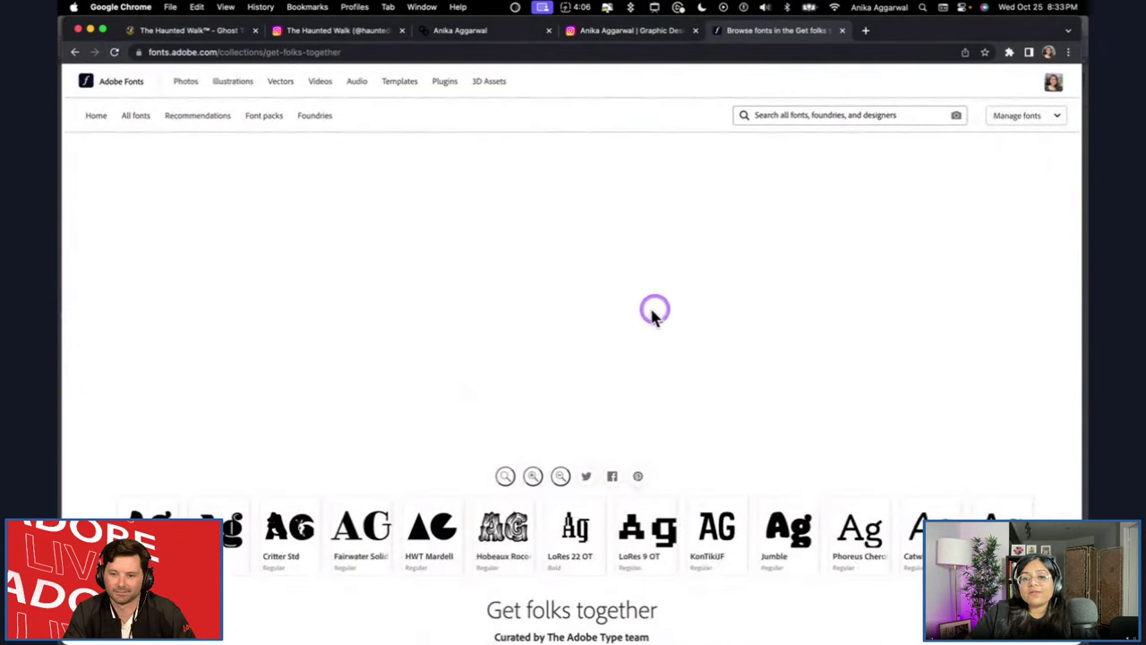
scroll(653, 311, down, 3)
scroll(650, 321, down, 2)
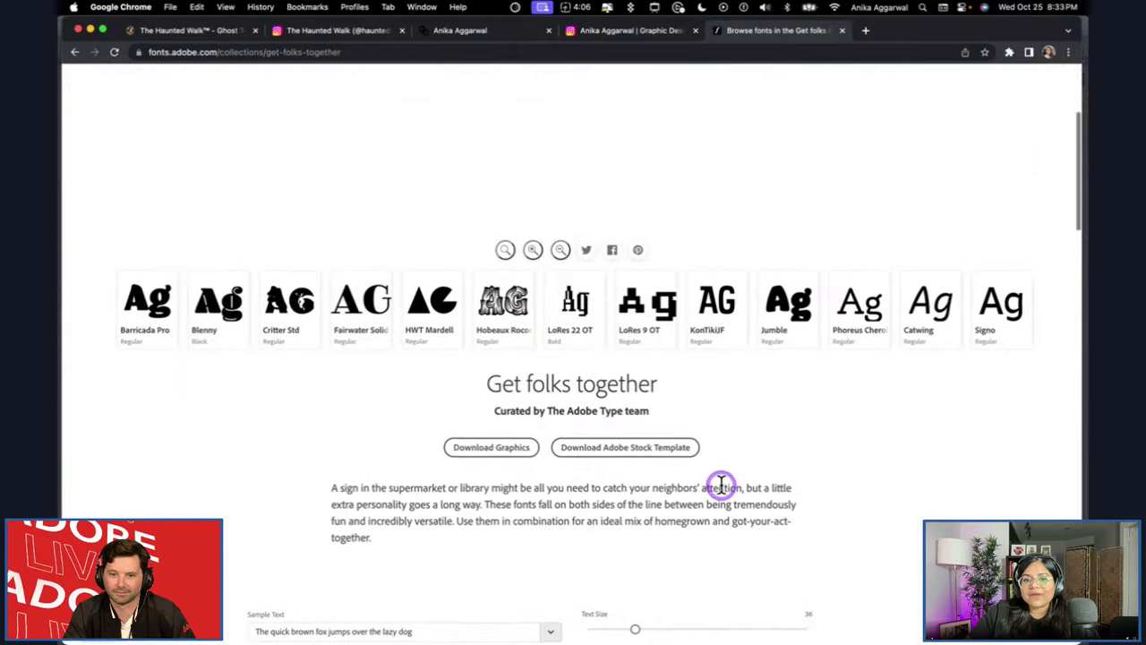
scroll(722, 484, down, 3)
scroll(715, 448, down, 1)
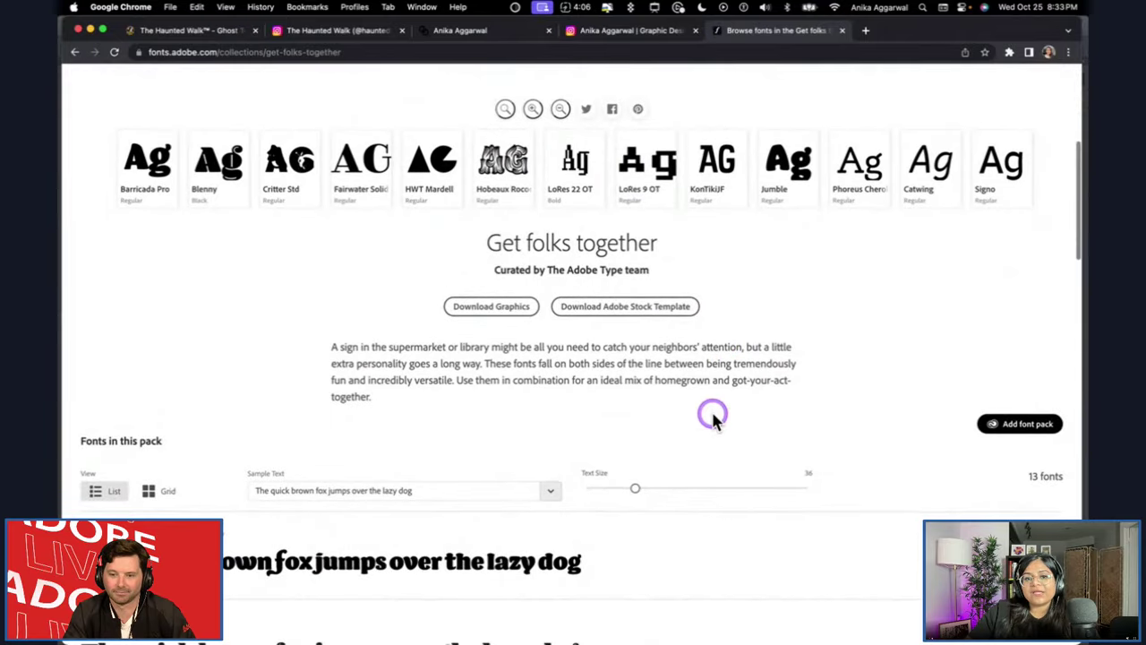
scroll(712, 423, down, 5)
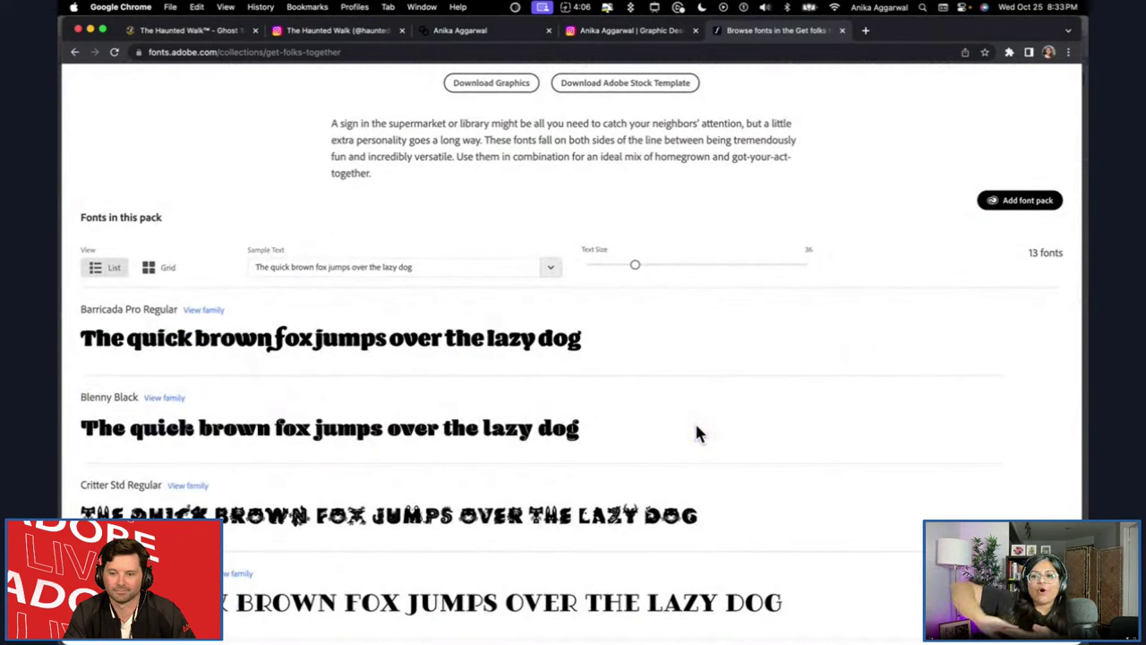
drag(688, 433, 675, 460)
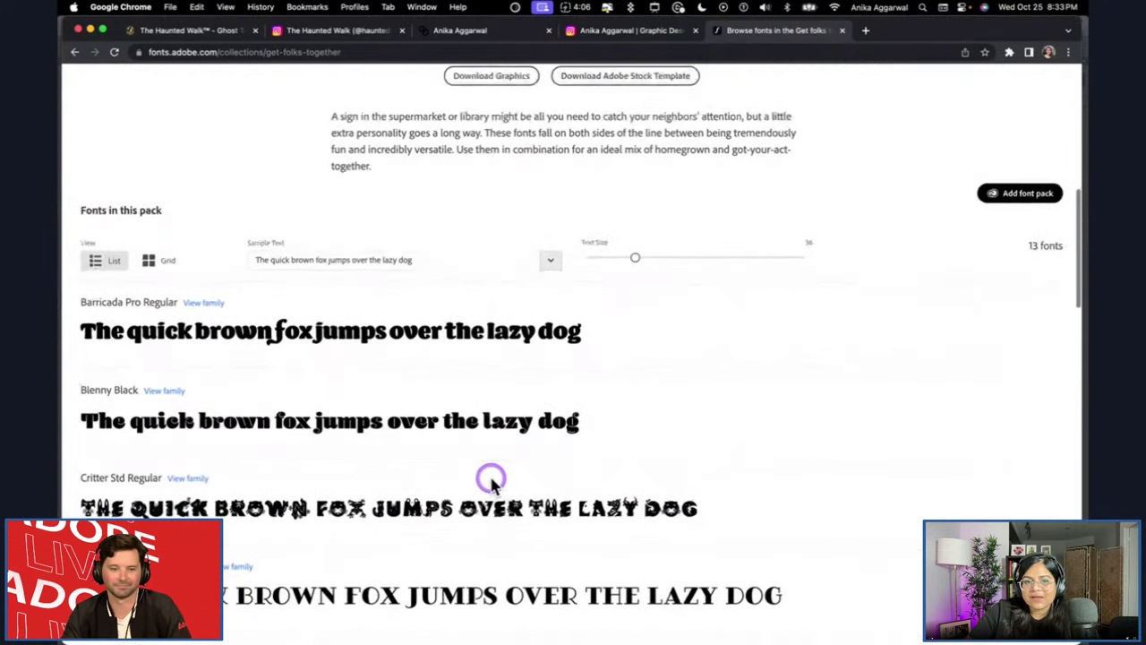
Switch back to Illustrator and enlarge the GHOST TOURS heading slightly to better fill the orange header bar.
key(super+Tab)
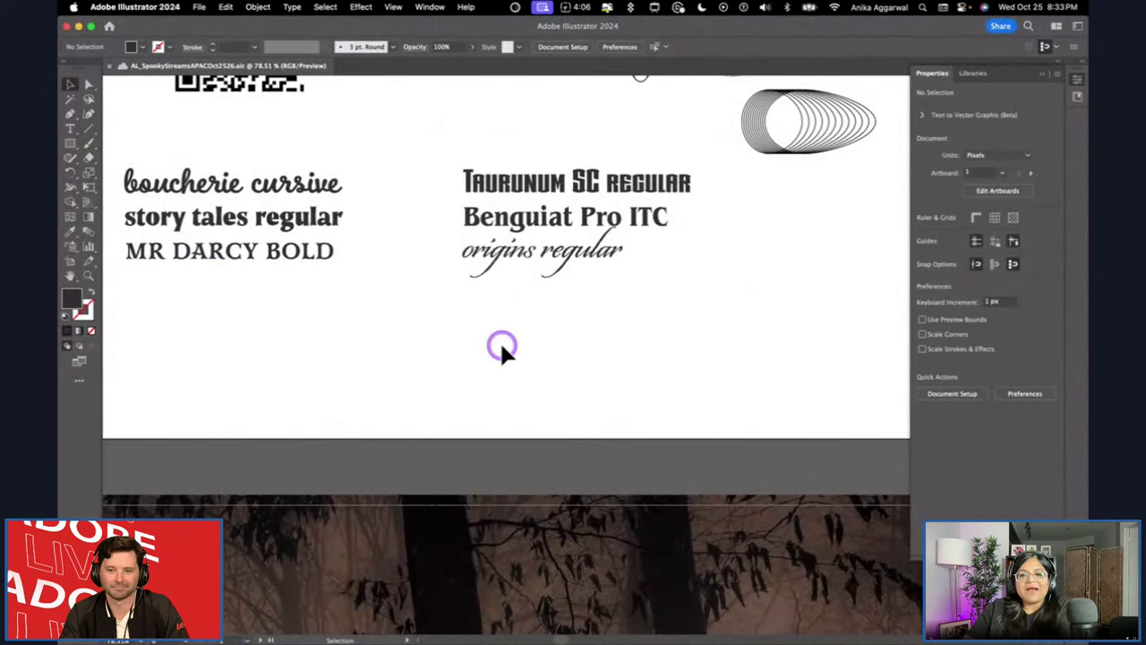
scroll(499, 344, down, 10)
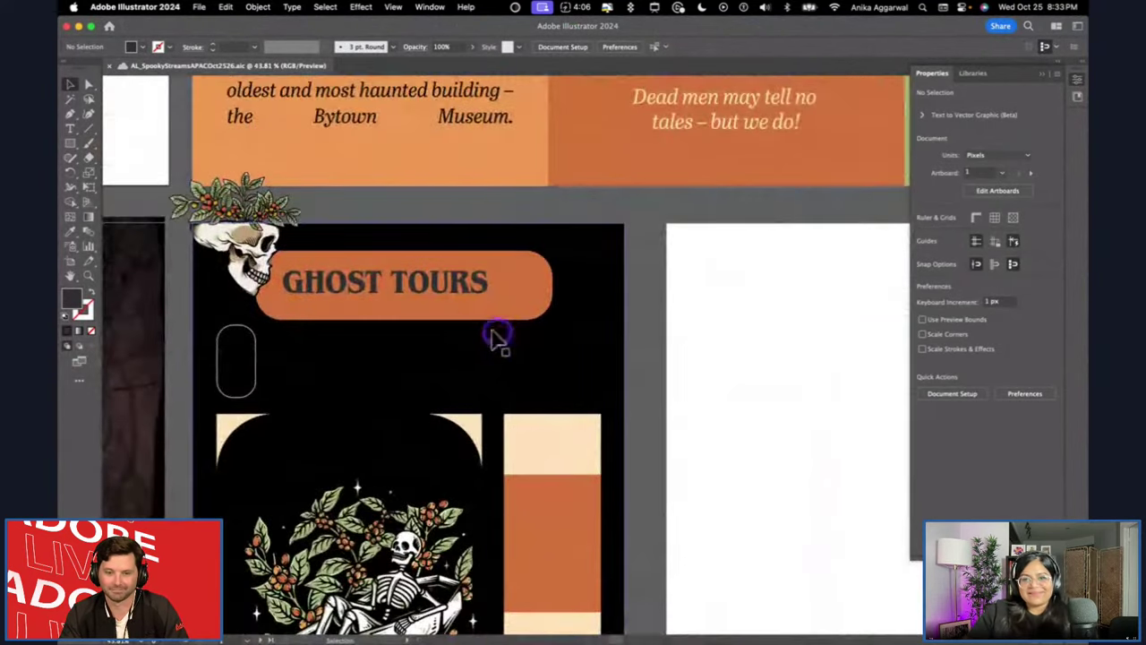
click(481, 303)
drag(487, 301, 521, 313)
click(702, 314)
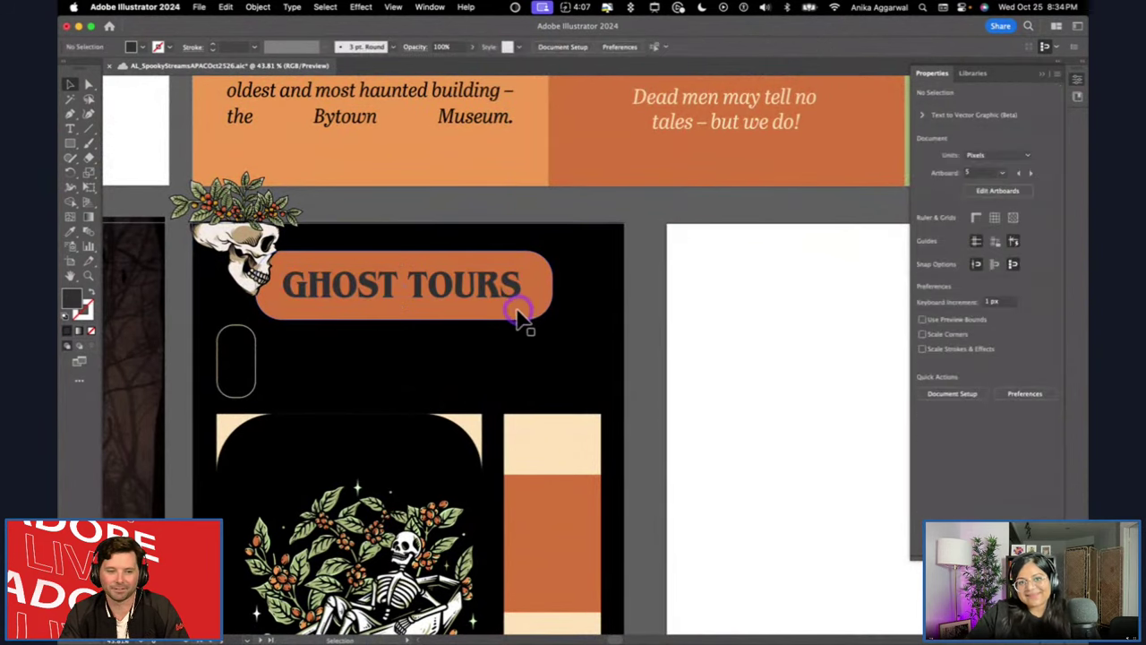
scroll(706, 312, down, 3)
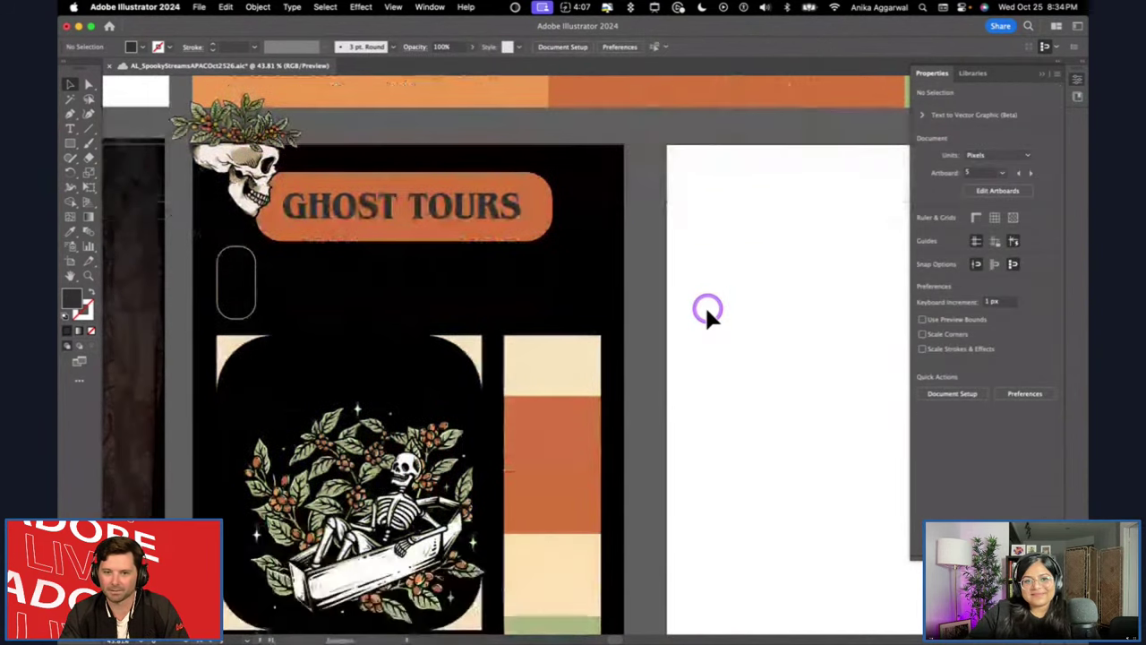
Duplicate the GHOST TOURS heading and place the copy over the light orange bar beneath the skeleton illustration.
click(450, 217)
drag(451, 218, 670, 467)
scroll(658, 421, down, 6)
drag(613, 300, 349, 526)
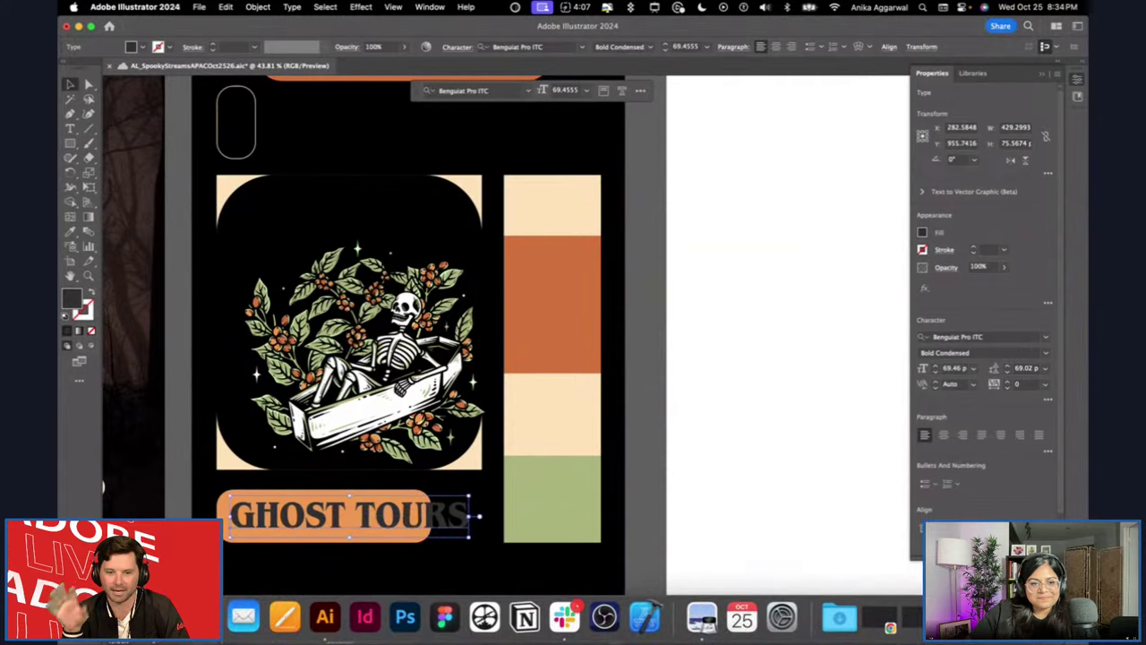
Switch to The Haunted Walk website in Chrome, show the Toronto tours and copy the date range of Toronto's Haunted Harbour.
click(269, 618)
click(353, 30)
click(199, 33)
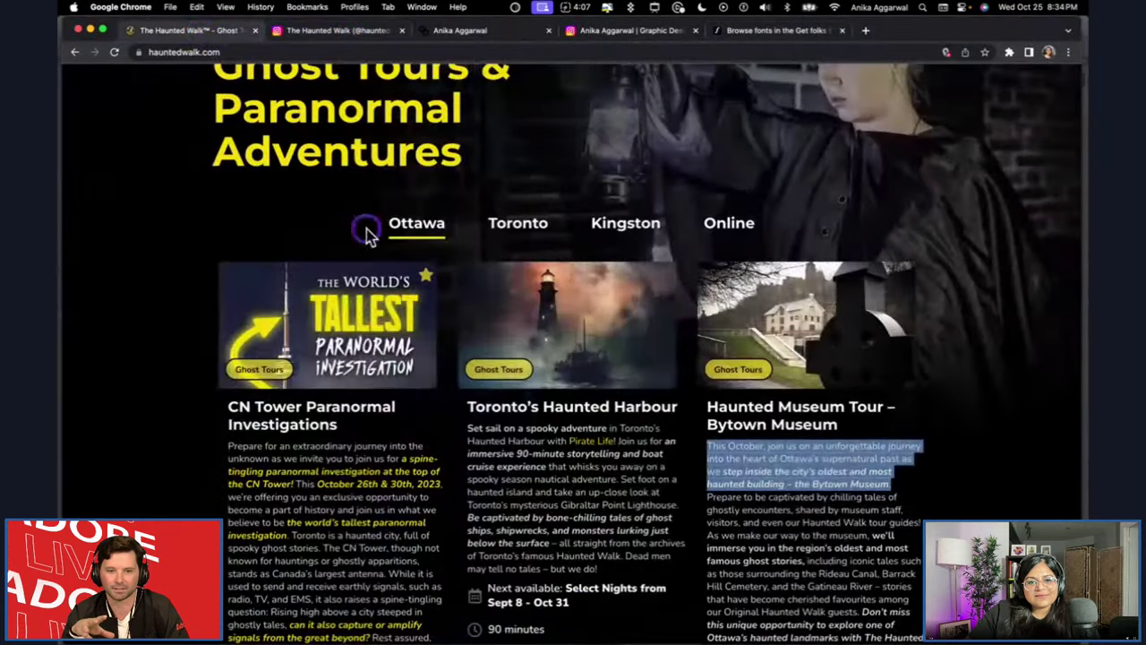
scroll(379, 331, up, 4)
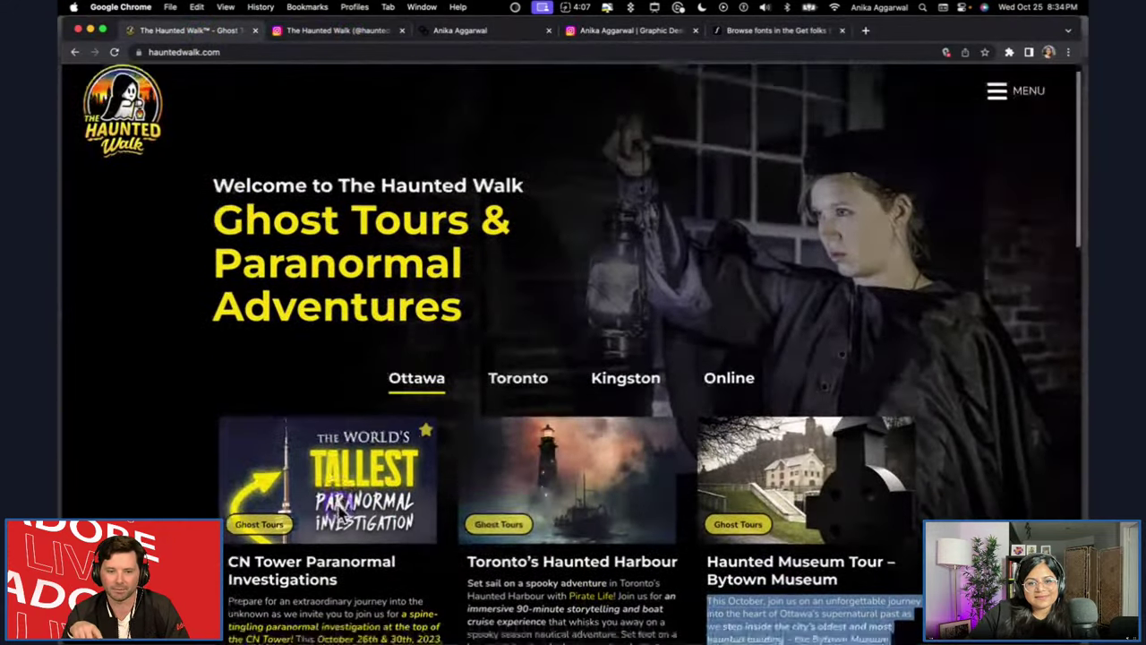
scroll(533, 273, down, 2)
click(531, 276)
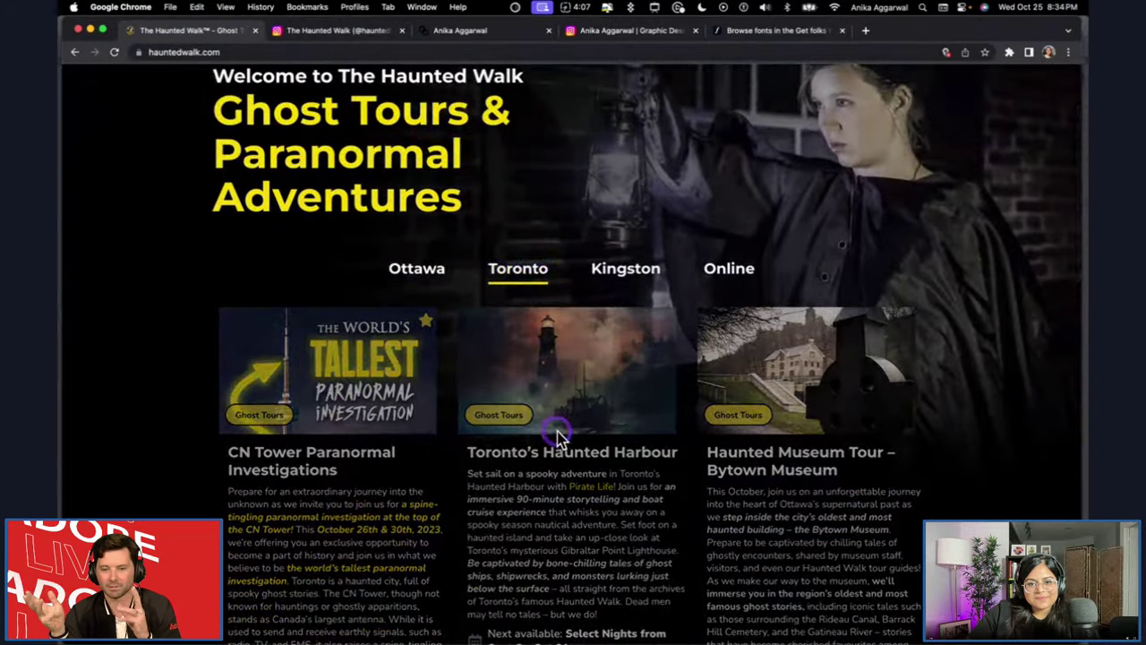
scroll(549, 431, down, 1)
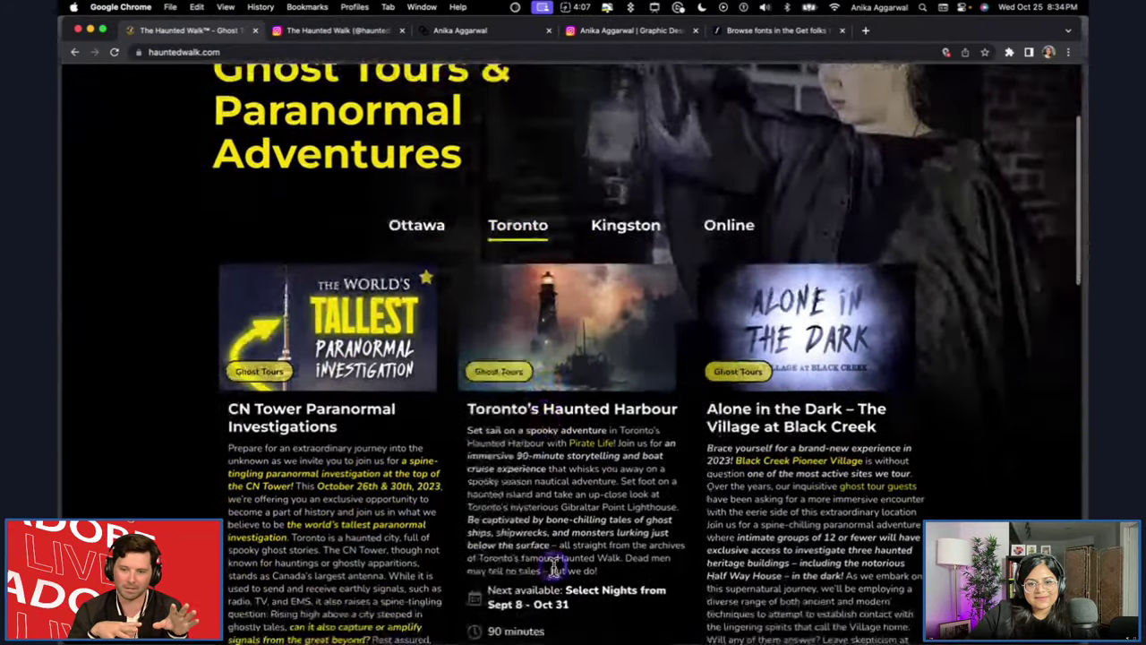
scroll(550, 573, down, 1)
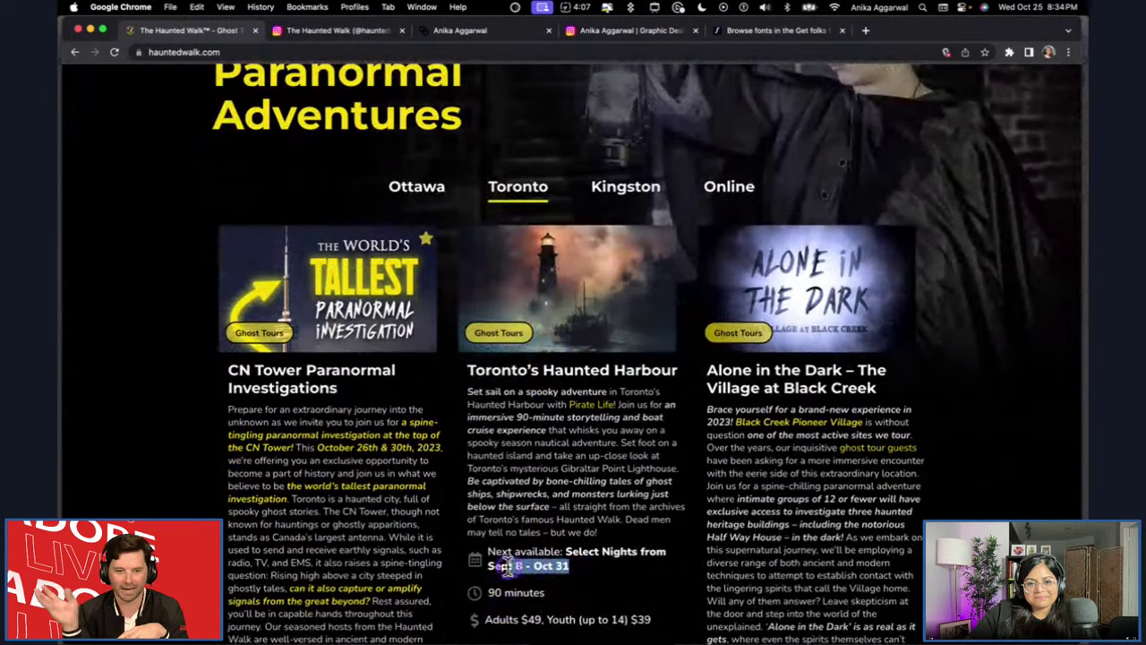
Back in Illustrator, replace the duplicated heading with "Sept 8 - Oct 31" and scale it down to about 51 pt to fit the bar.
key(super+Tab)
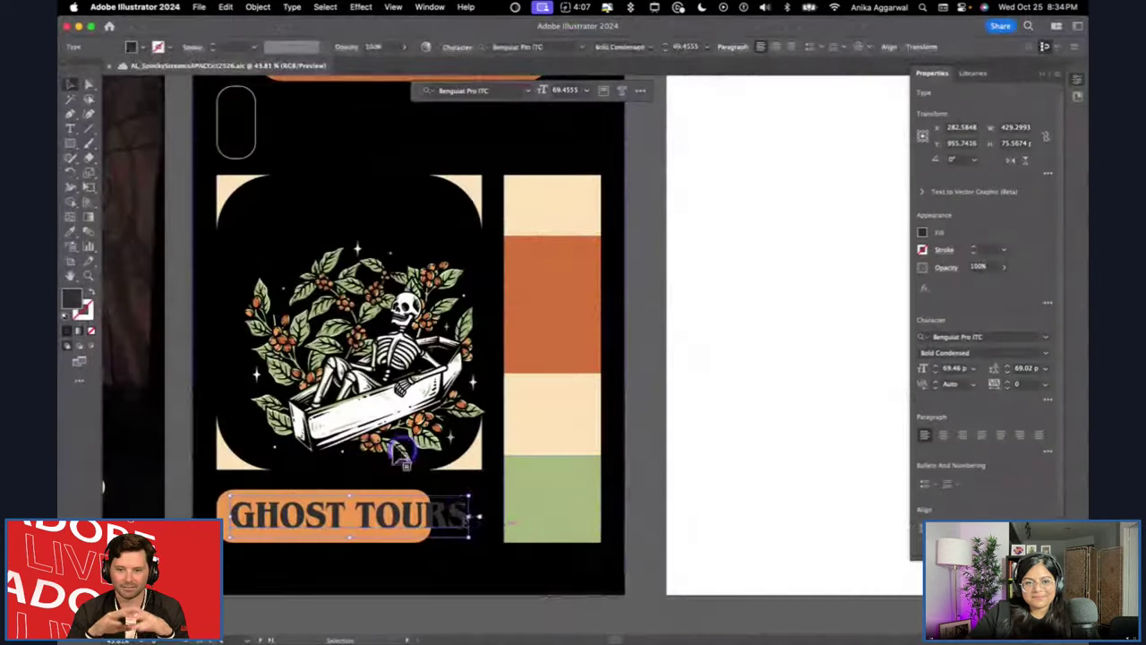
triple_click(350, 537)
text(Sept 8 - Oct 31)
key(Escape)
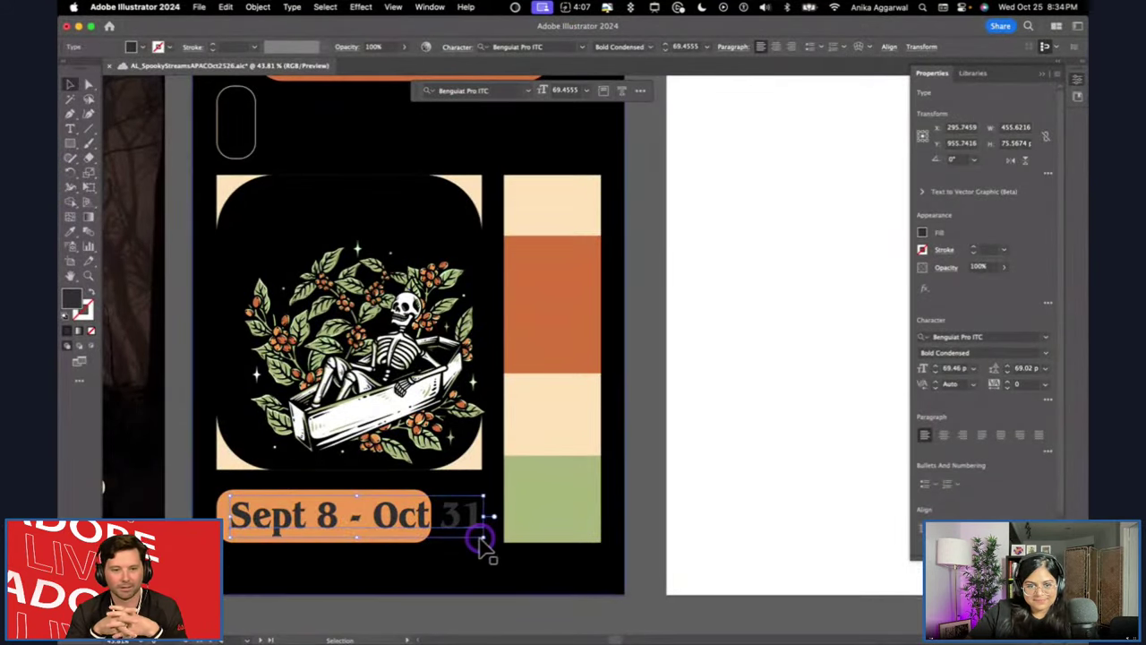
drag(482, 538, 360, 526)
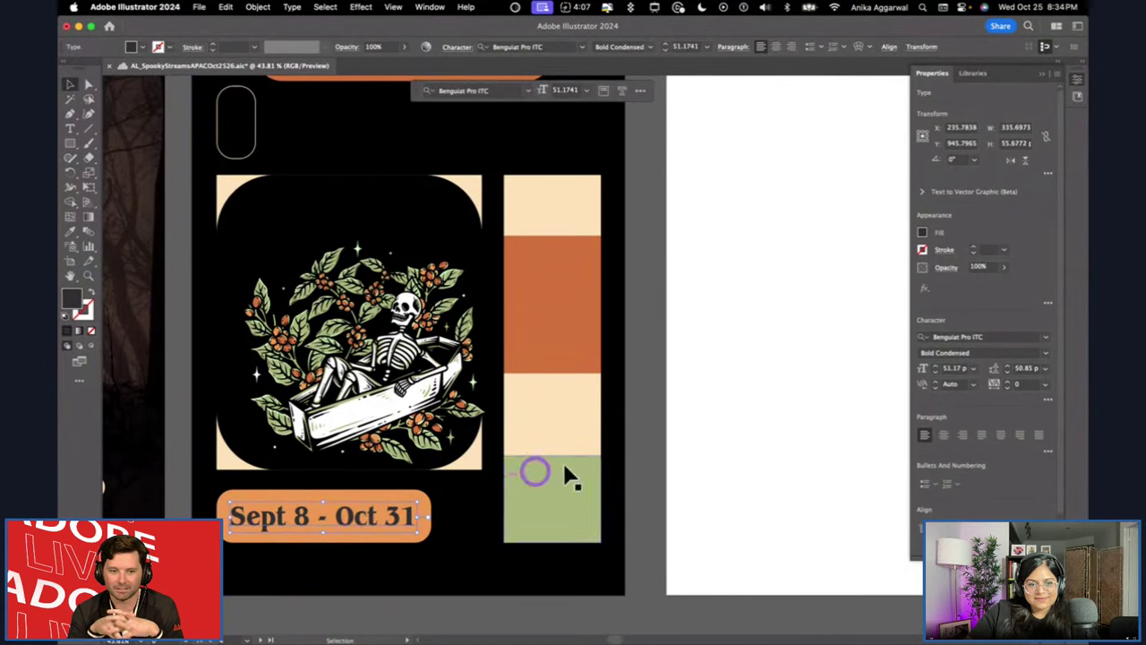
Try setting the date text on the light orange bar in all caps.
click(1046, 449)
click(1043, 455)
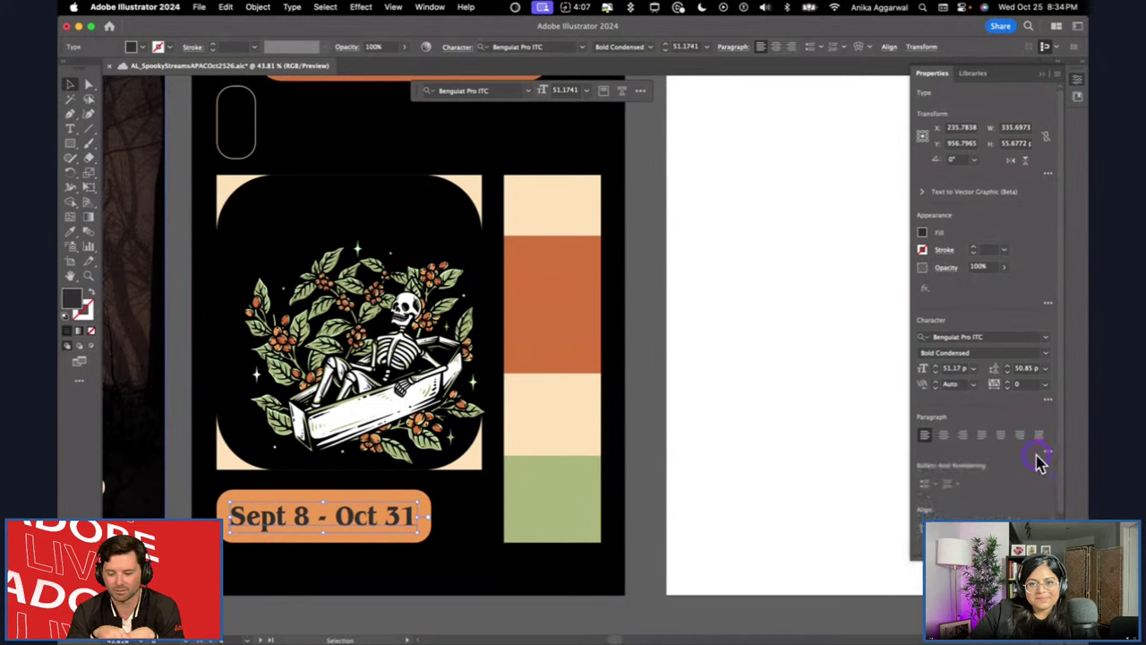
click(1047, 361)
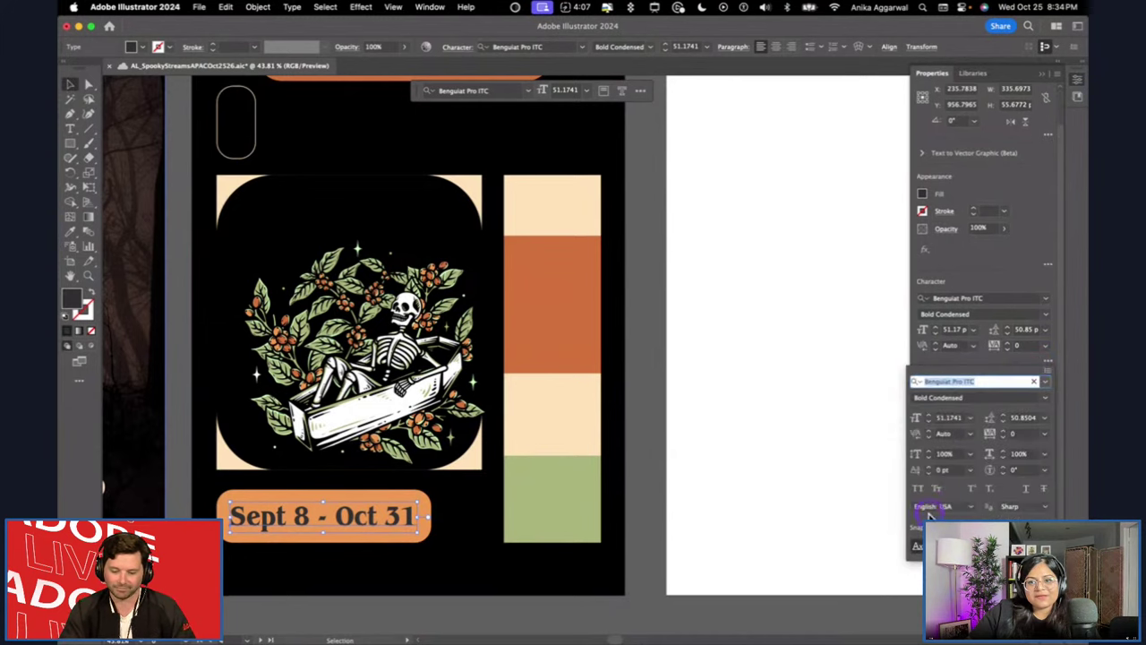
click(919, 488)
click(658, 512)
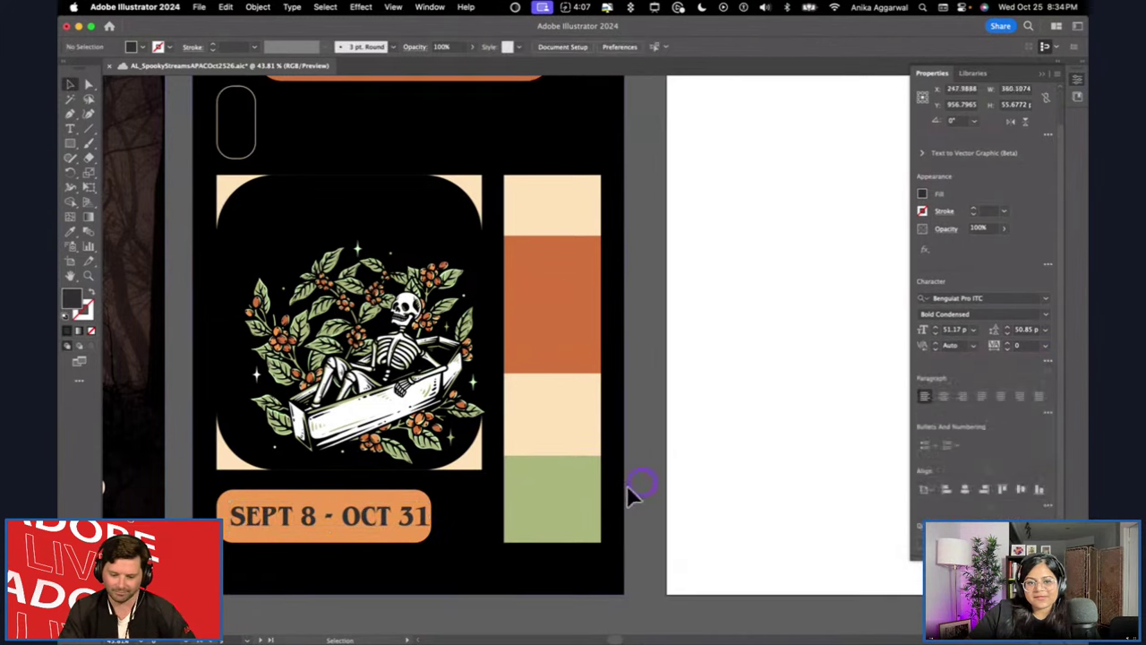
Try slightly widening the orange date bar and repositioning the all-caps date text inside it.
drag(388, 512, 439, 514)
click(428, 521)
click(736, 442)
mouse_move(324, 525)
mouse_down()
mouse_move(322, 486)
mouse_move(328, 526)
mouse_up()
drag(328, 526, 344, 529)
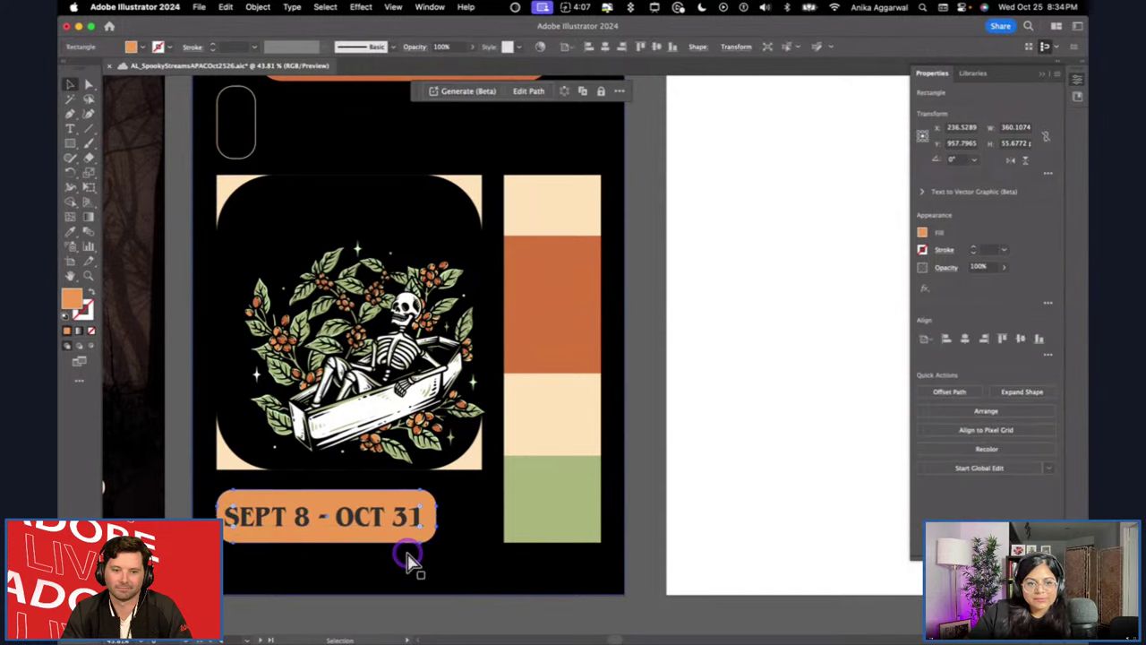
key(Right)
key(Right)
key(Right)
key(Right)
key(Right)
key(Right)
key(Right)
key(Right)
key(Right)
key(Right)
key(Right)
key(Up)
Set the "Sept 8 - Oct 31" text in all caps.
click(352, 549)
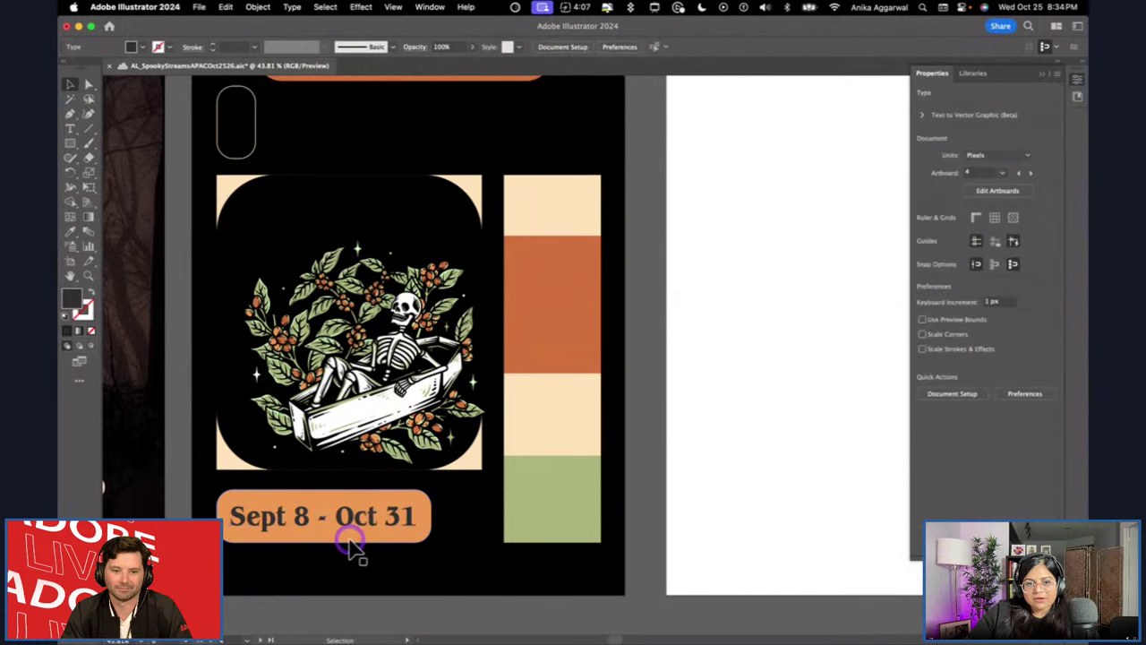
click(352, 528)
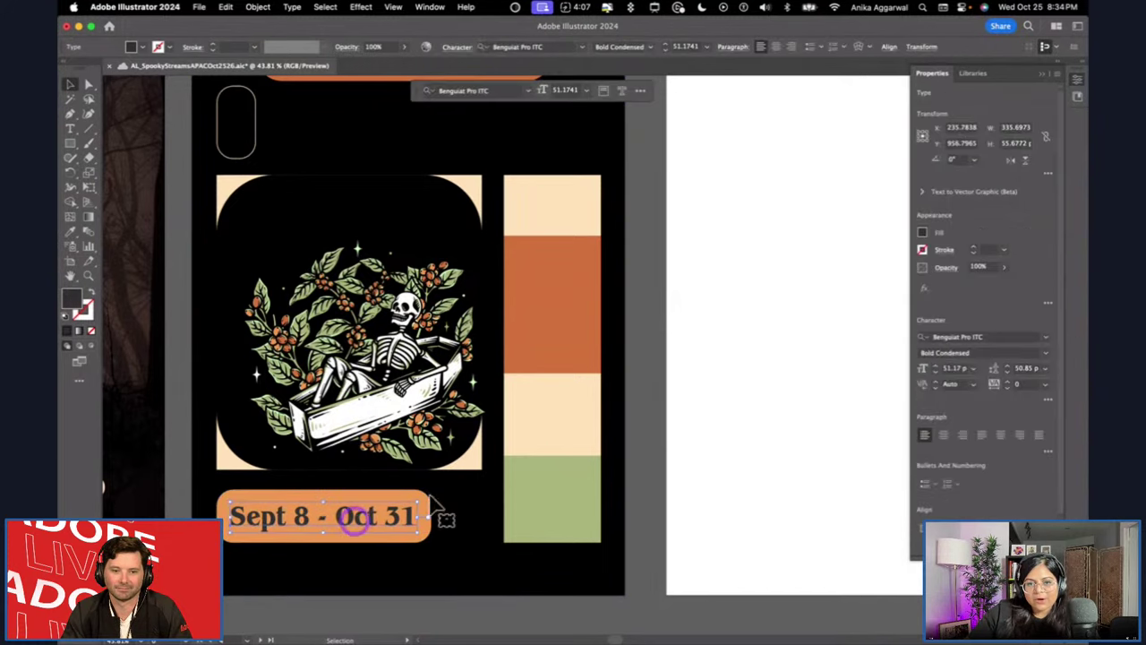
click(1049, 398)
click(917, 527)
click(712, 486)
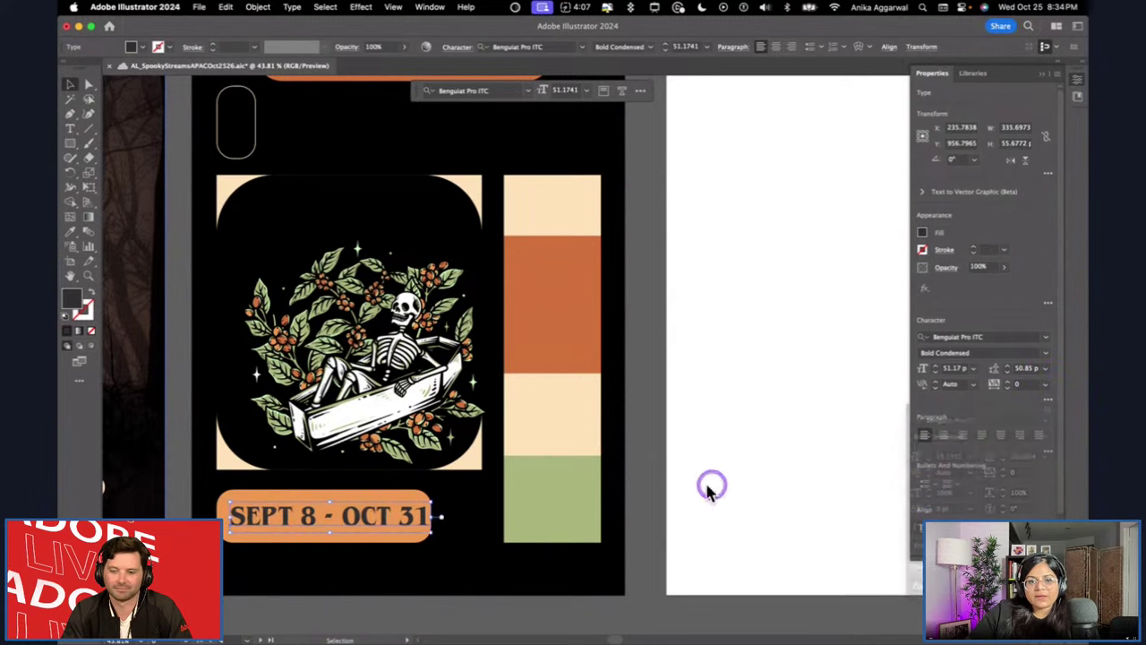
Reduce the date bar's height to about 78 px from its upper edge and recentre the date text inside it.
click(393, 490)
click(393, 498)
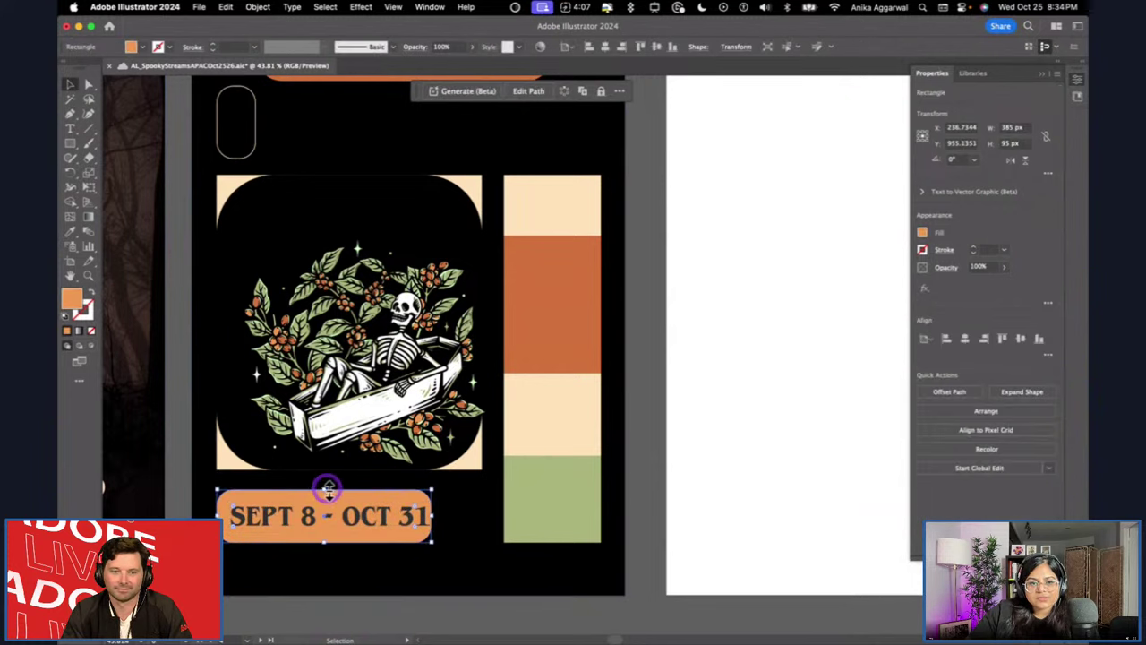
drag(324, 491, 326, 500)
click(671, 488)
drag(402, 514, 402, 522)
click(672, 460)
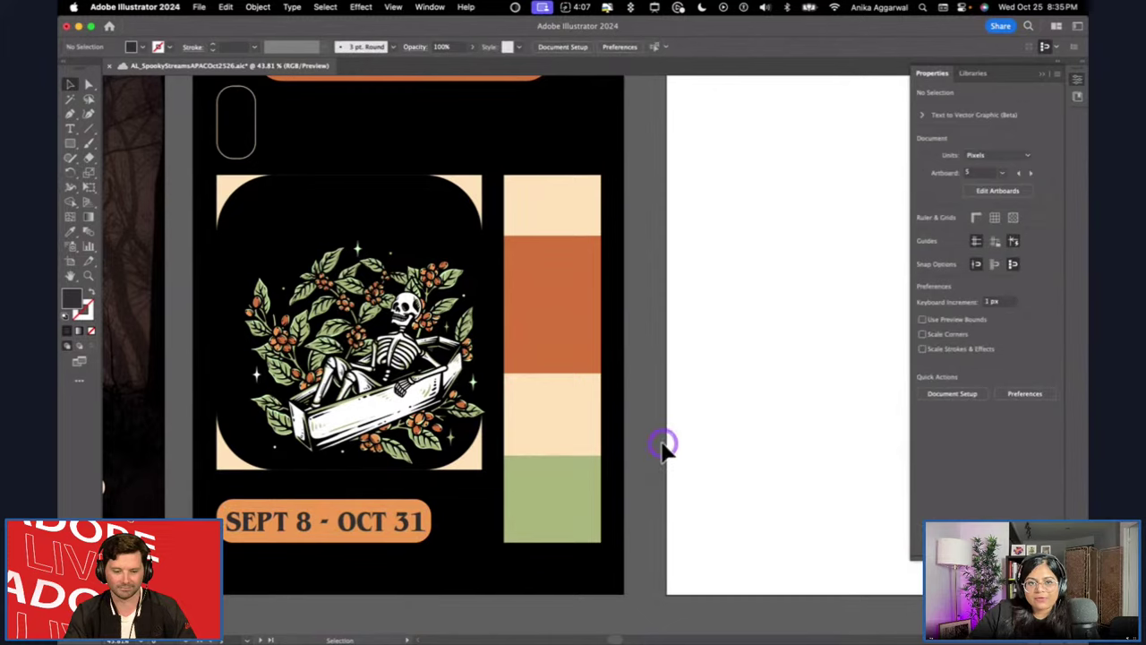
scroll(664, 447, up, 2)
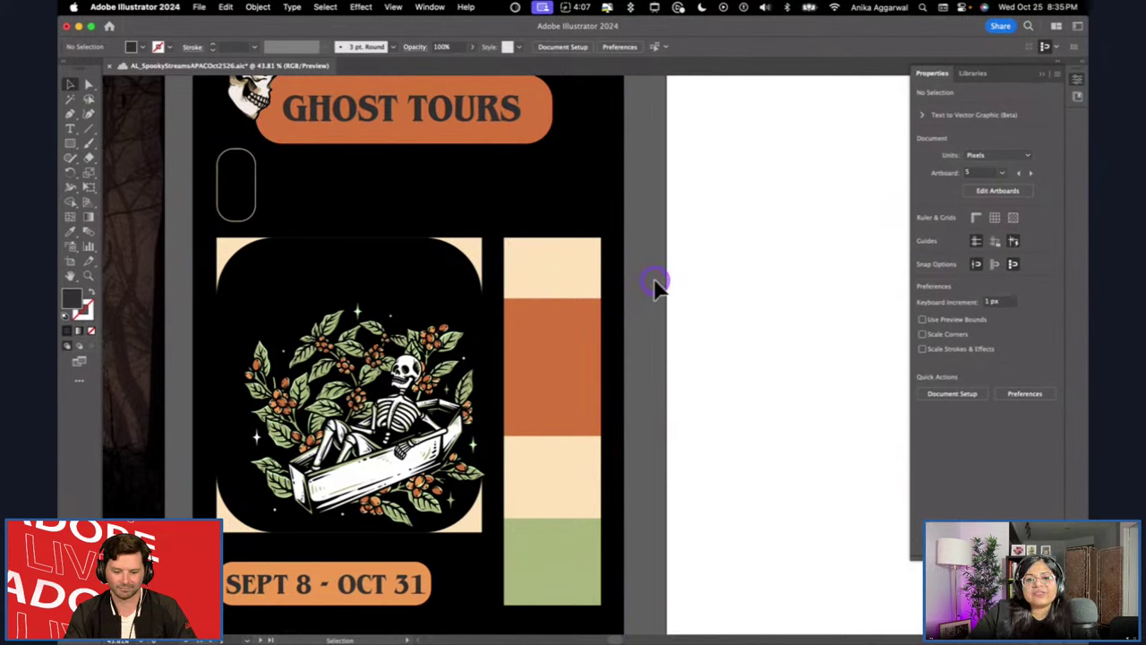
click(586, 269)
click(572, 337)
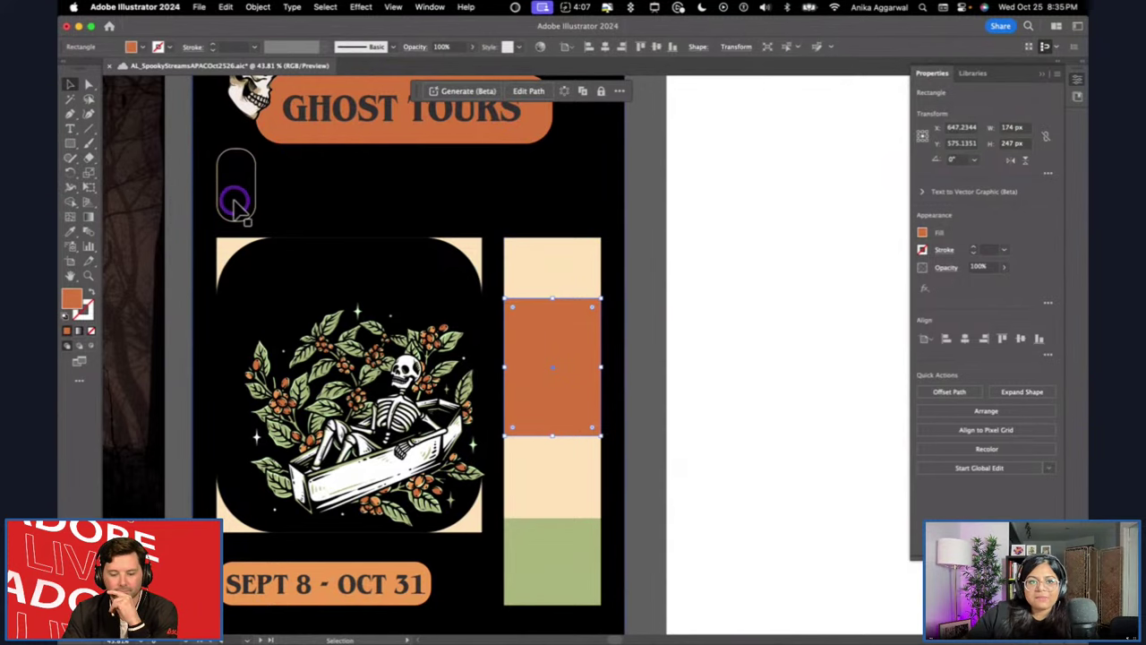
click(716, 242)
Duplicate the berry branch from the skull and place the copy over the black layout's upper-right corner.
scroll(729, 243, up, 3)
scroll(583, 248, up, 5)
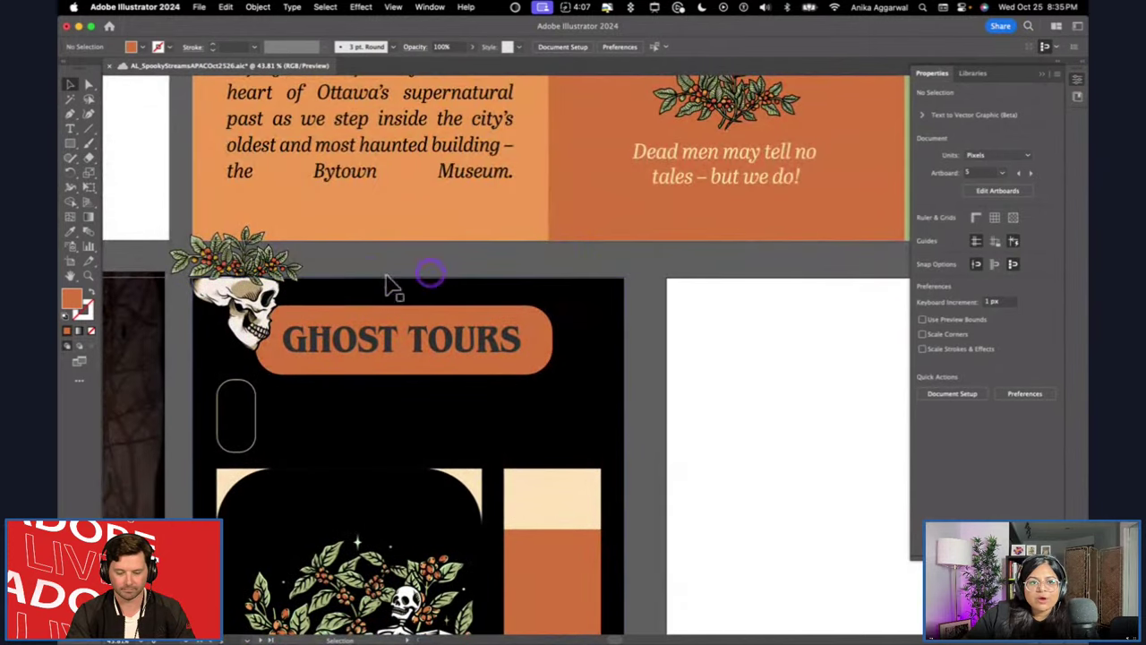
click(251, 256)
key(super+v)
drag(564, 358, 618, 298)
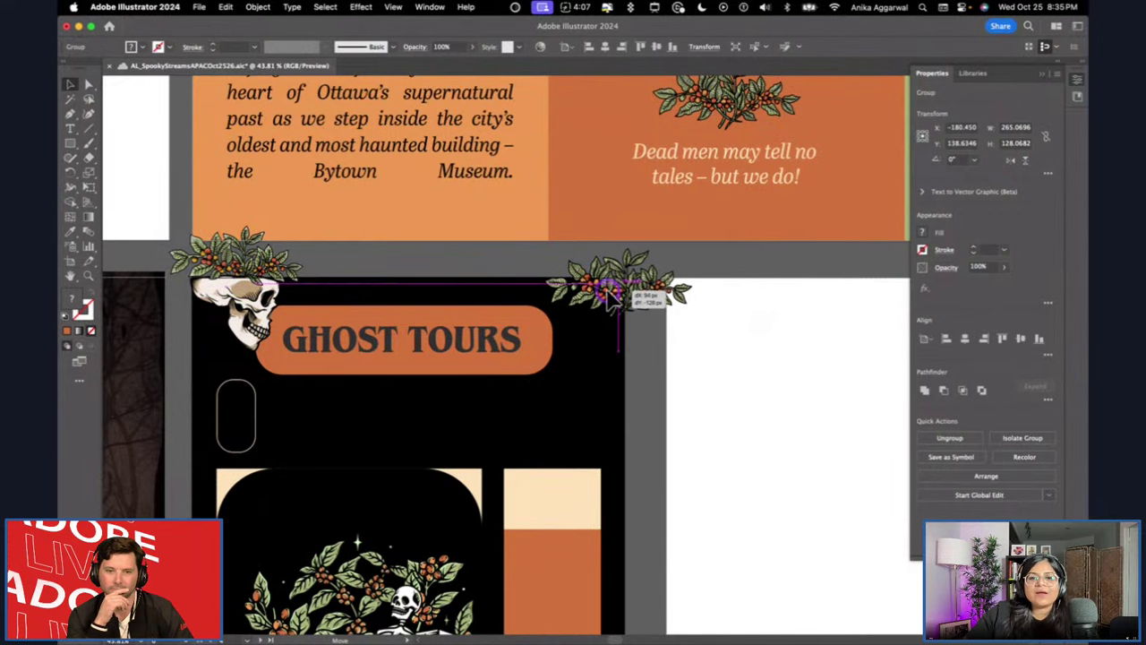
Review the black layout from the date bar and skeleton illustration up to the heading.
scroll(680, 394, down, 5)
click(673, 401)
scroll(676, 410, down, 5)
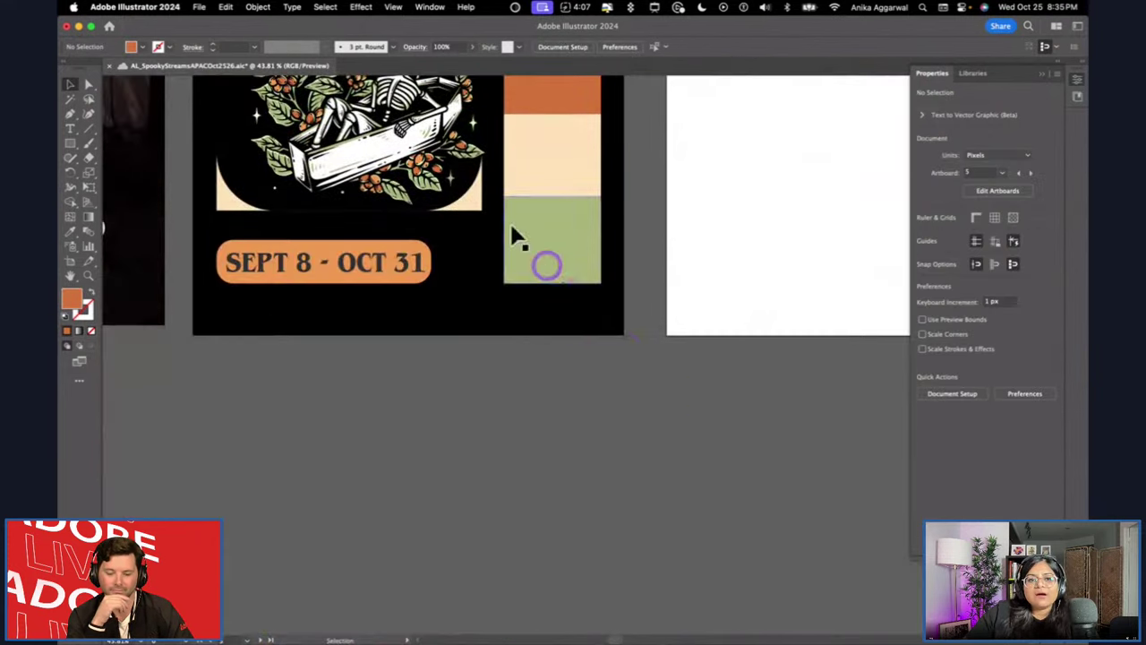
scroll(510, 234, up, 3)
click(403, 255)
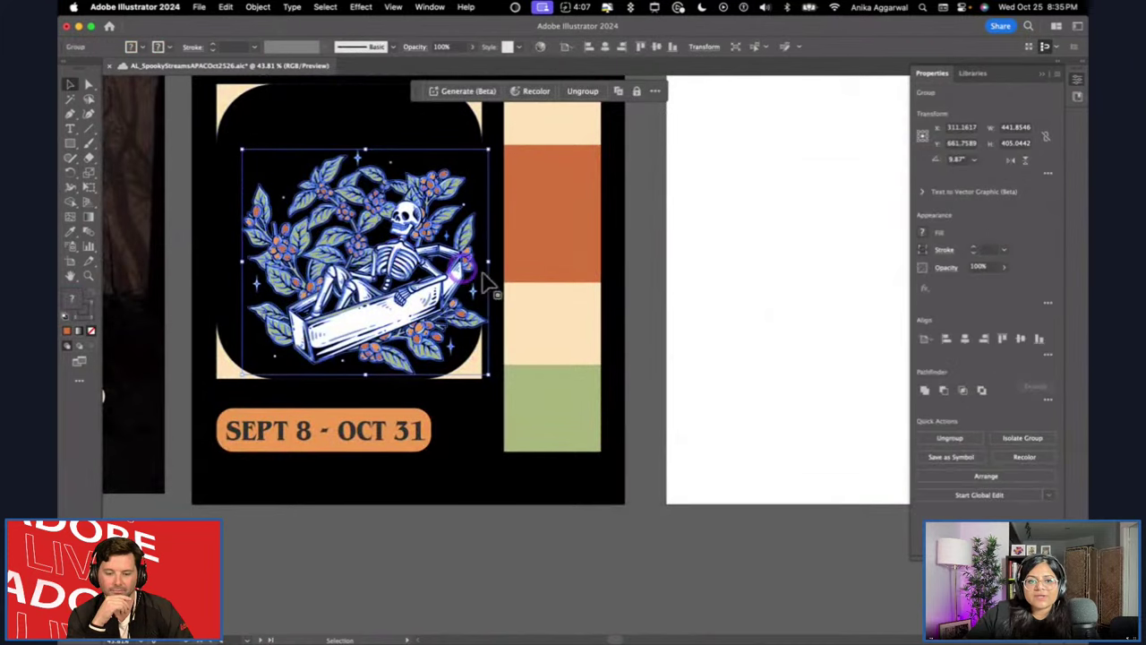
click(657, 285)
scroll(656, 283, up, 3)
scroll(627, 250, up, 2)
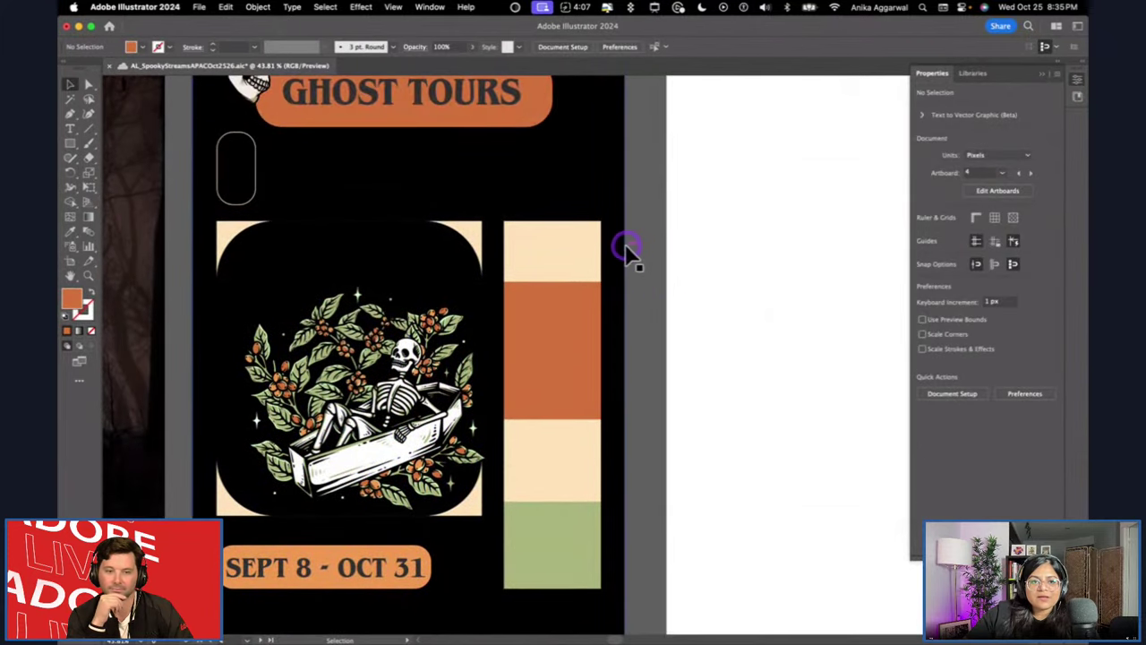
Duplicate the date text, recolour the copy with the cream of the colour blocks and change its wording to "EN/FR".
scroll(544, 372, down, 4)
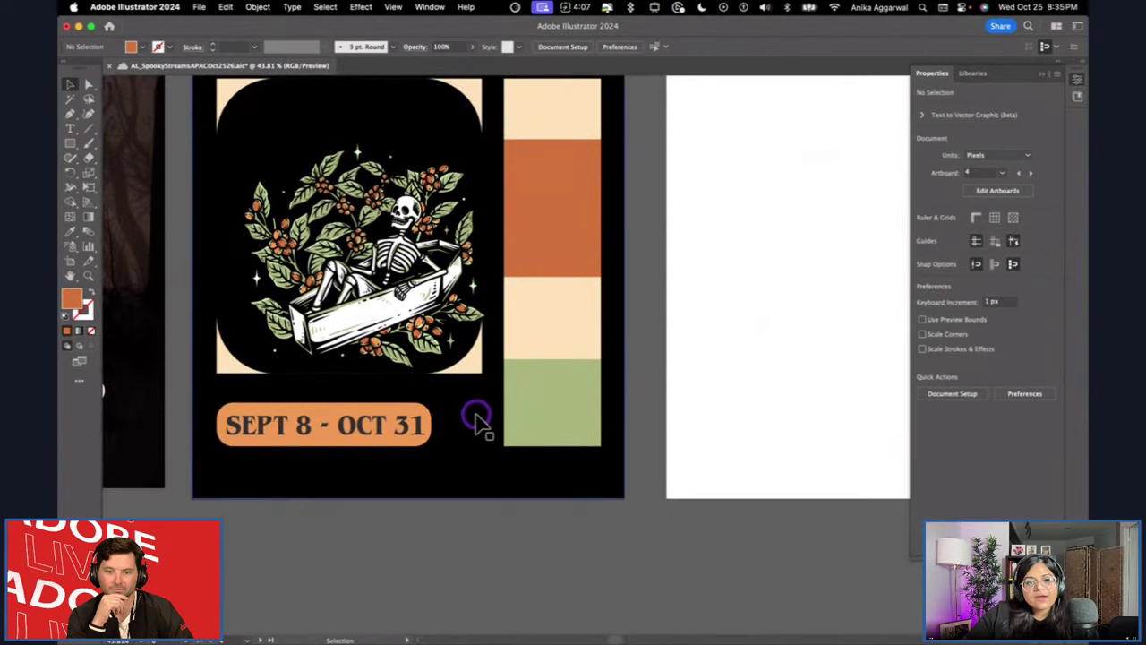
drag(420, 430, 515, 435)
key(i)
click(559, 309)
key(v)
triple_click(515, 435)
key(BackSpace)
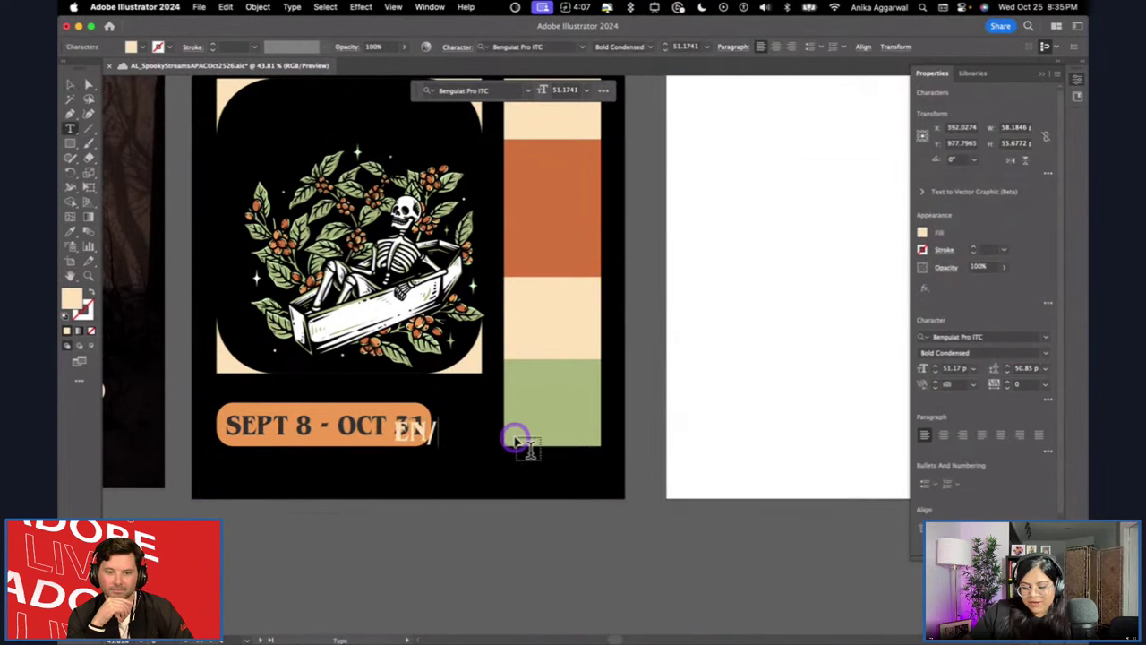
text(EN/FR)
key(Escape)
Try shrinking the EN/FR text to about 38.6 pt and placing it between the date bar and the green block.
scroll(476, 460, up, 4)
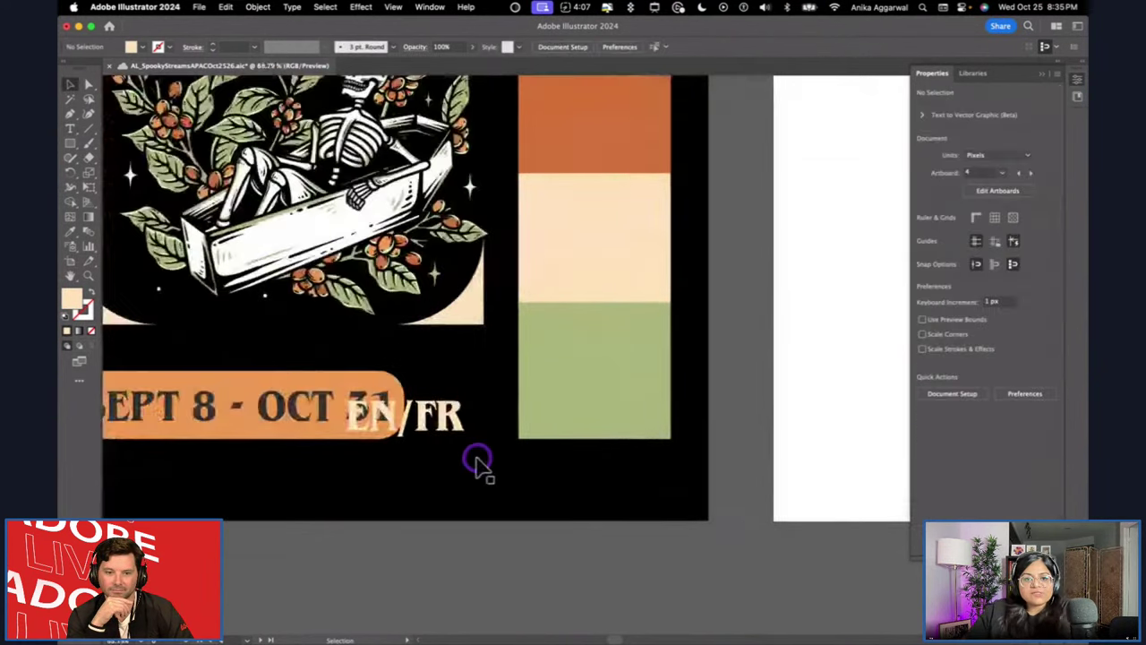
drag(335, 387, 367, 401)
drag(428, 431, 473, 424)
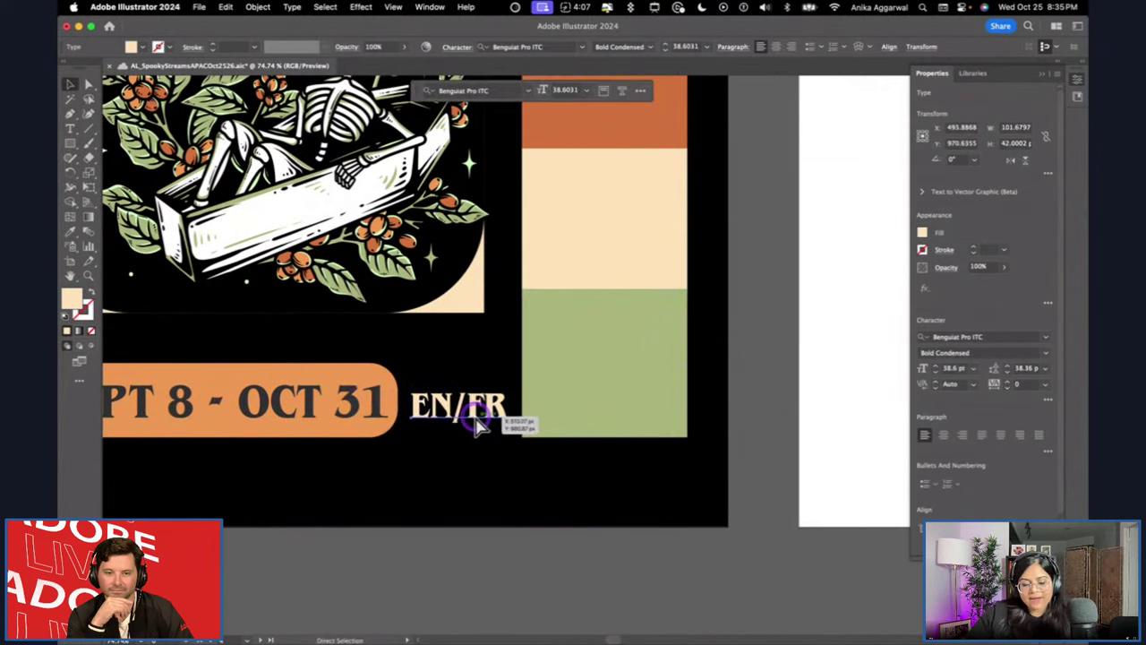
key(super+z)
key(super+z)
Move the EN/FR text up beneath the skeleton panel and align its right edge with the panel's right edge.
drag(433, 423, 469, 404)
shift+click(474, 312)
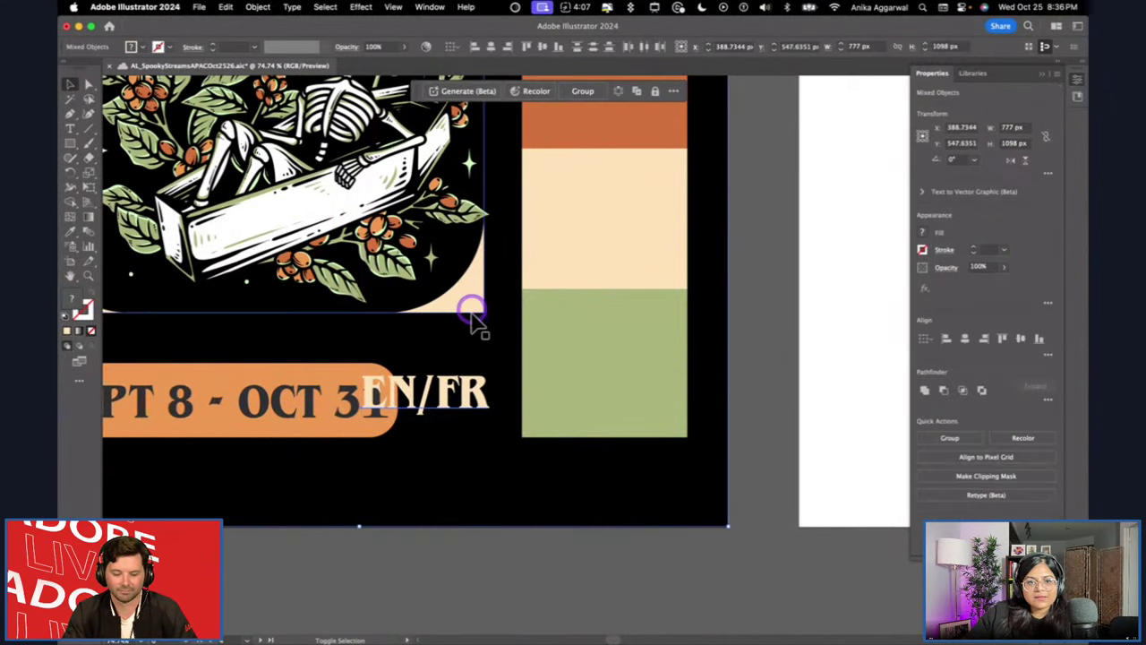
shift+click(462, 303)
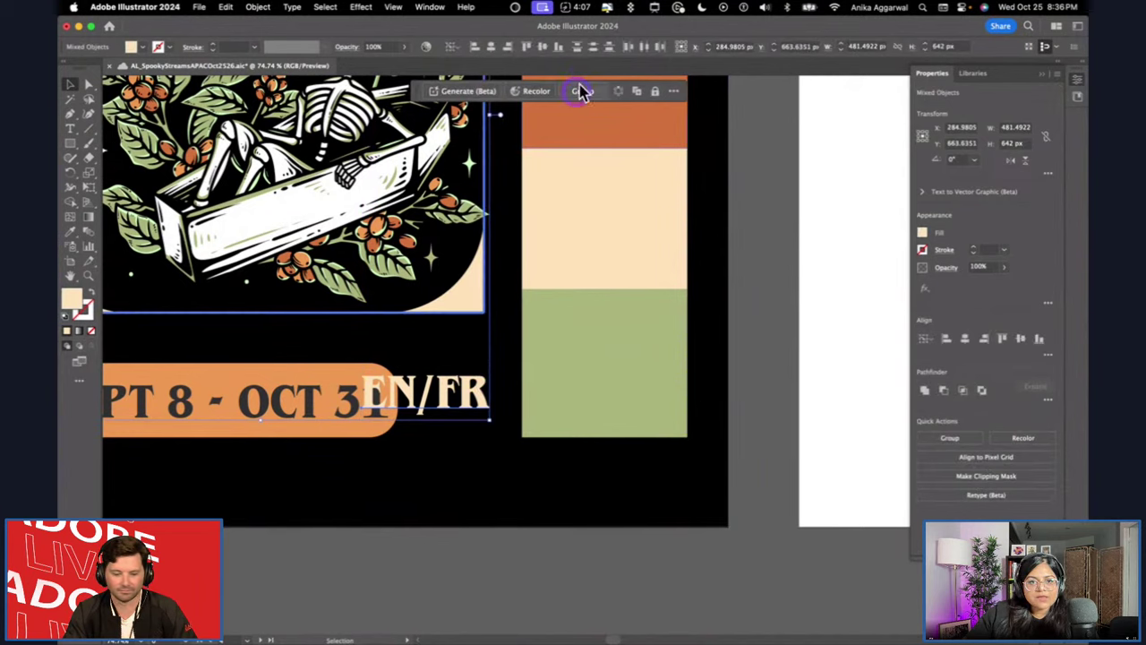
click(511, 49)
click(391, 591)
Try moving the date bar and its text straight down below the EN/FR text.
click(287, 366)
shift+click(289, 391)
drag(289, 391, 289, 456)
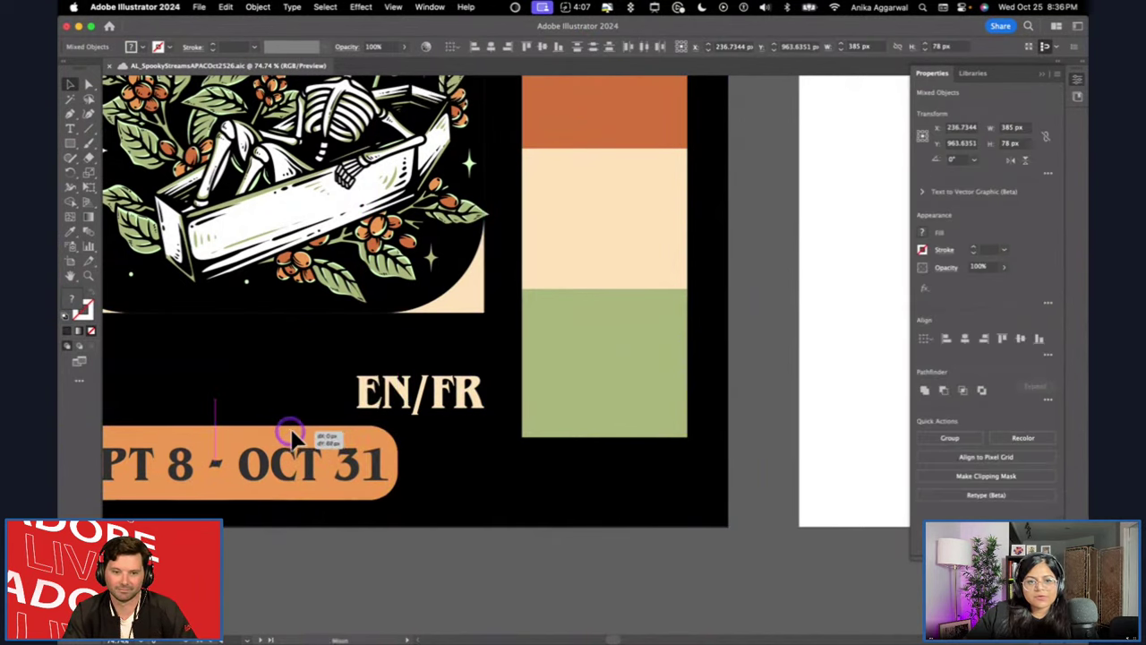
scroll(510, 548, left, 5)
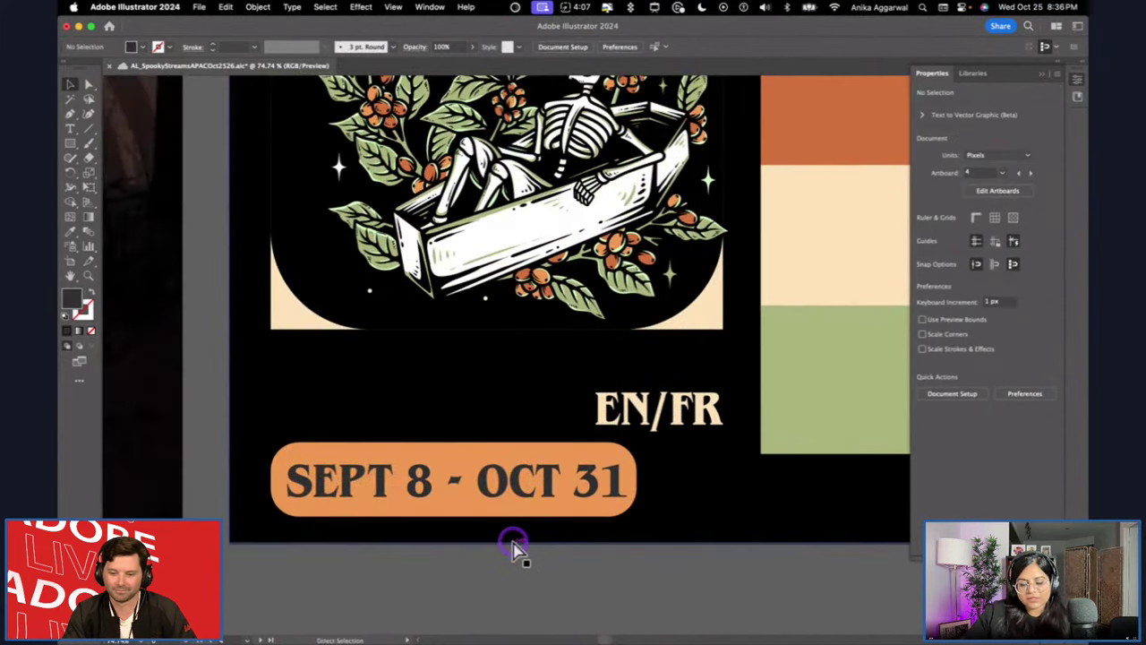
key(super+z)
Shorten the orange date bar to 314 px wide and scale its date text down to about 40 pt so it fits inside.
click(537, 432)
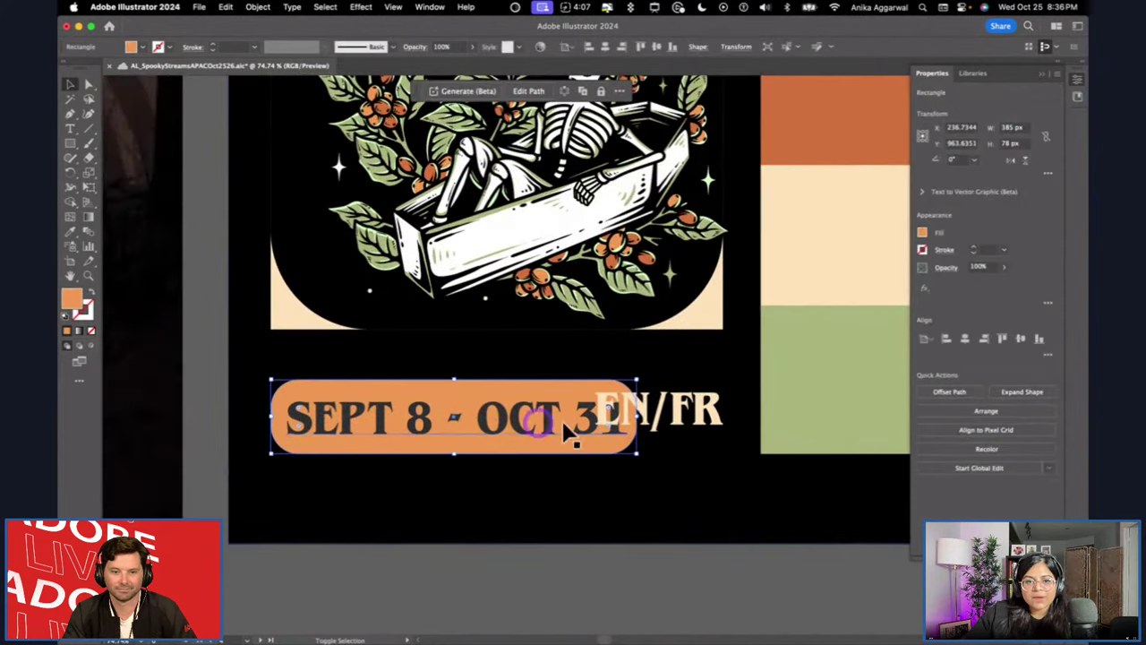
click(501, 436)
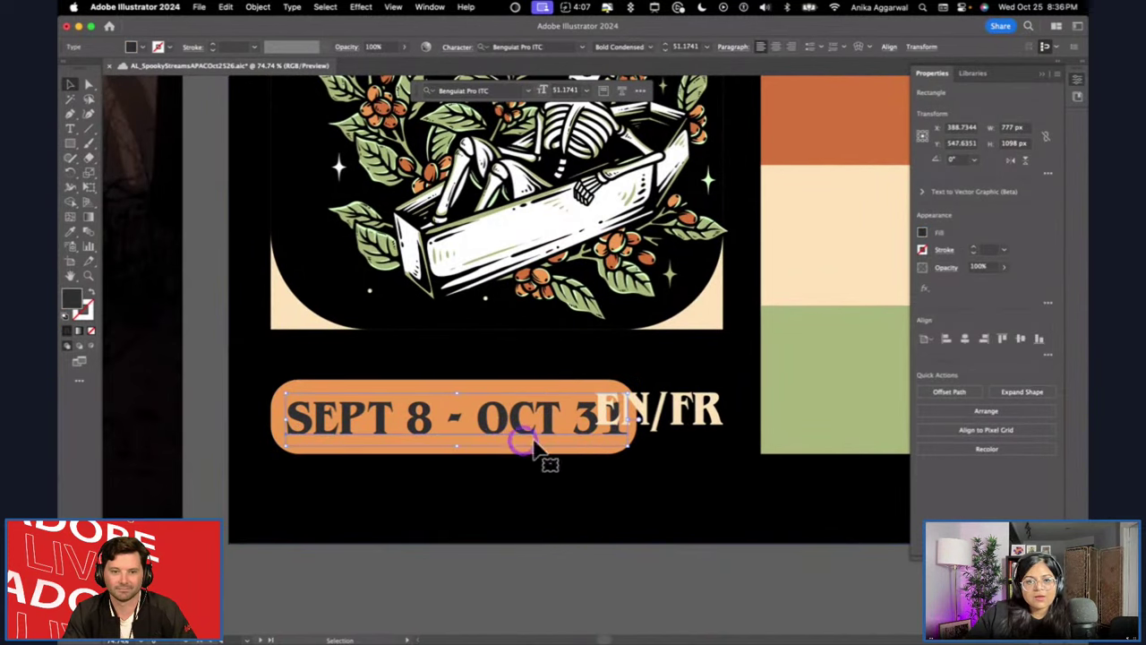
drag(636, 414, 567, 410)
click(591, 419)
drag(630, 452, 568, 435)
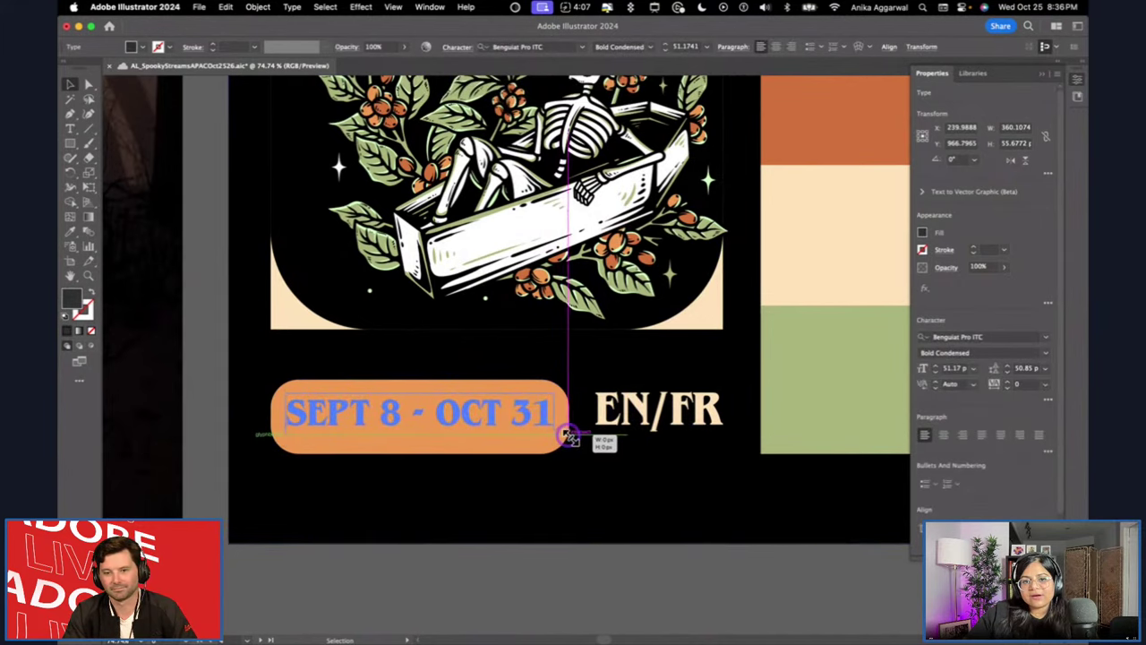
drag(460, 418, 460, 424)
click(511, 385)
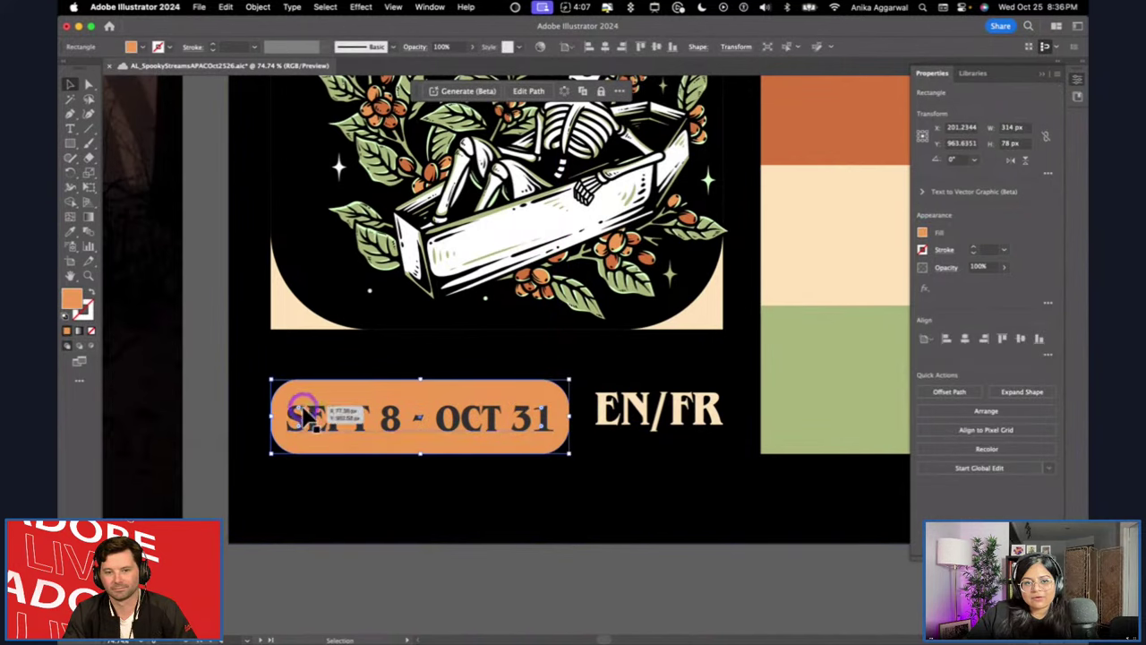
drag(301, 413, 299, 411)
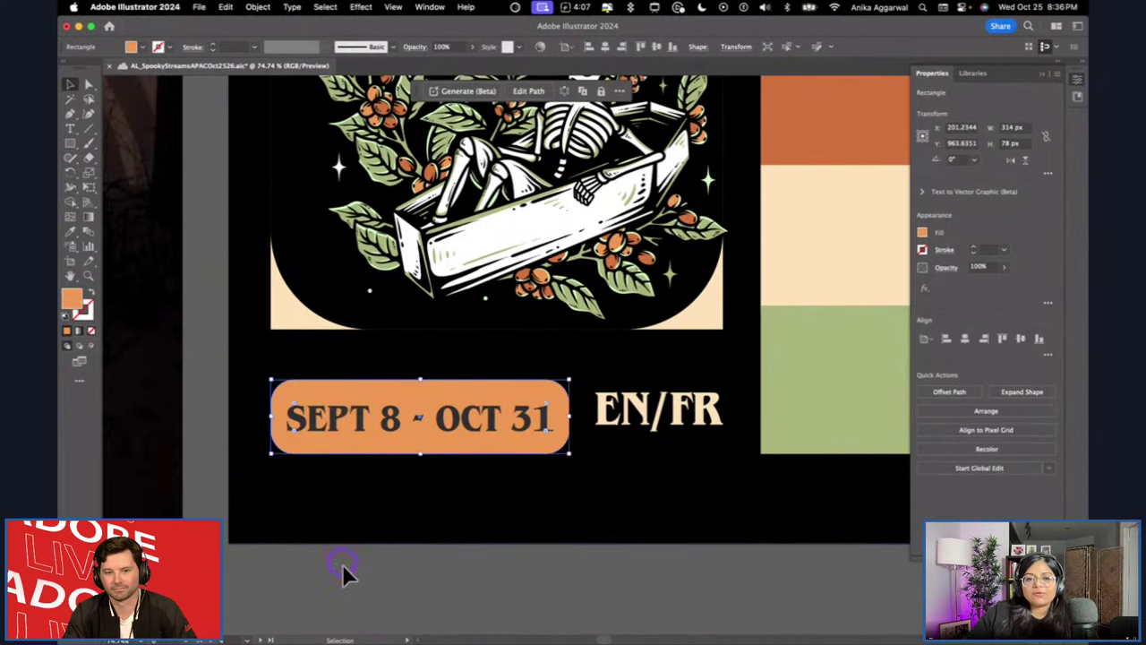
Centre the date text horizontally and vertically within the orange date bar.
click(361, 582)
click(401, 419)
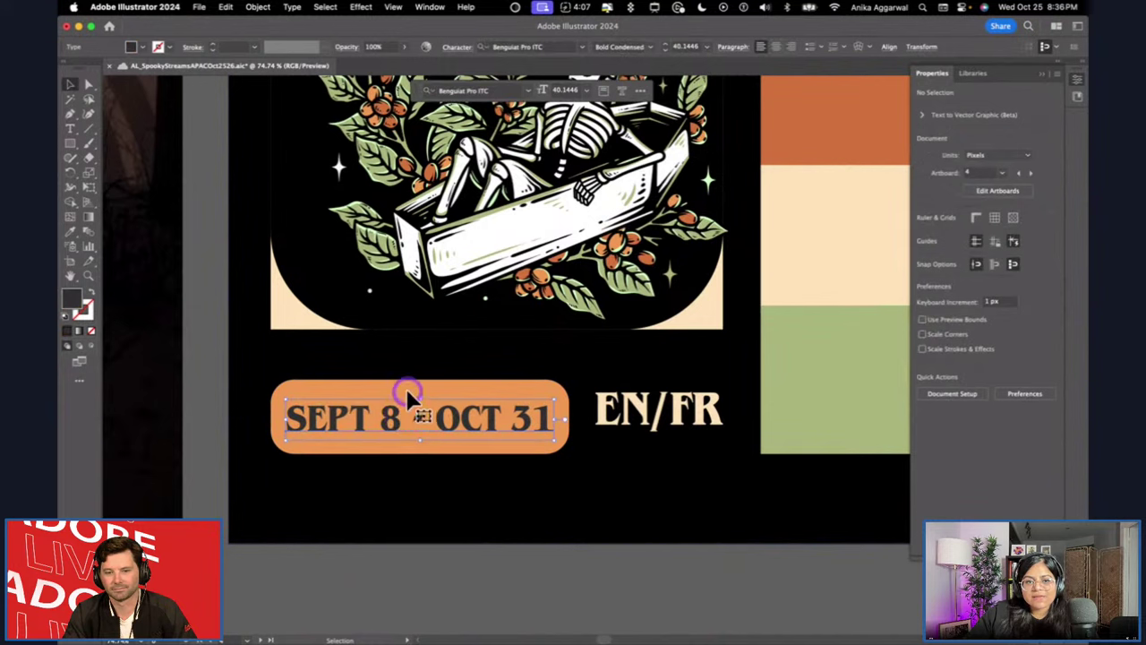
shift+click(409, 397)
click(491, 44)
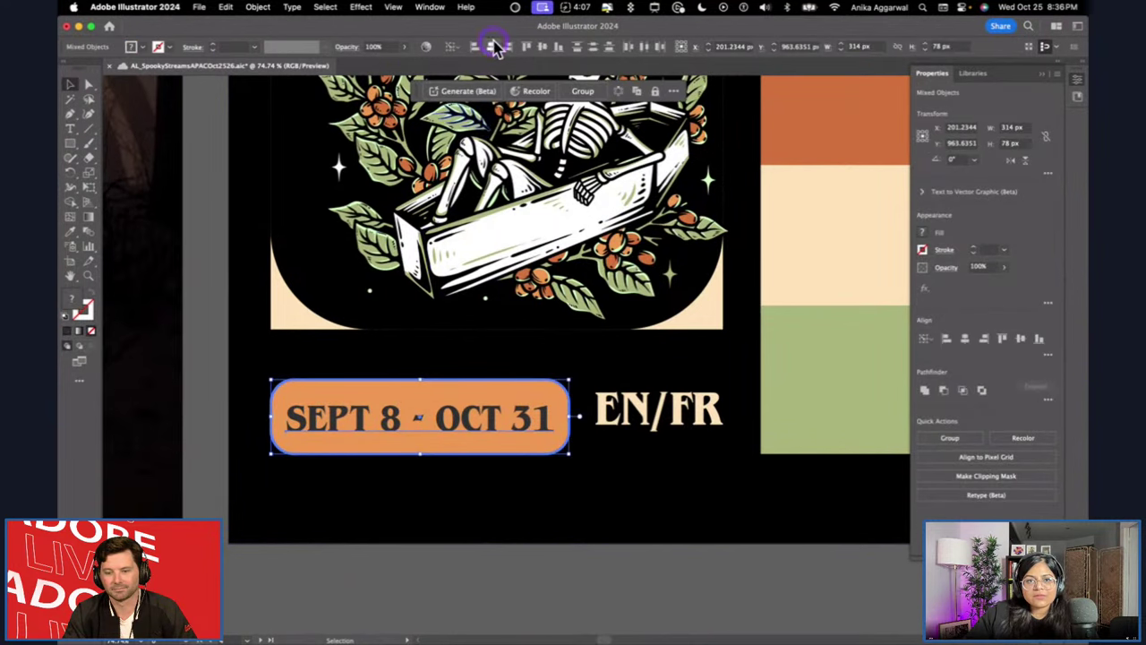
click(543, 52)
click(475, 511)
click(486, 411)
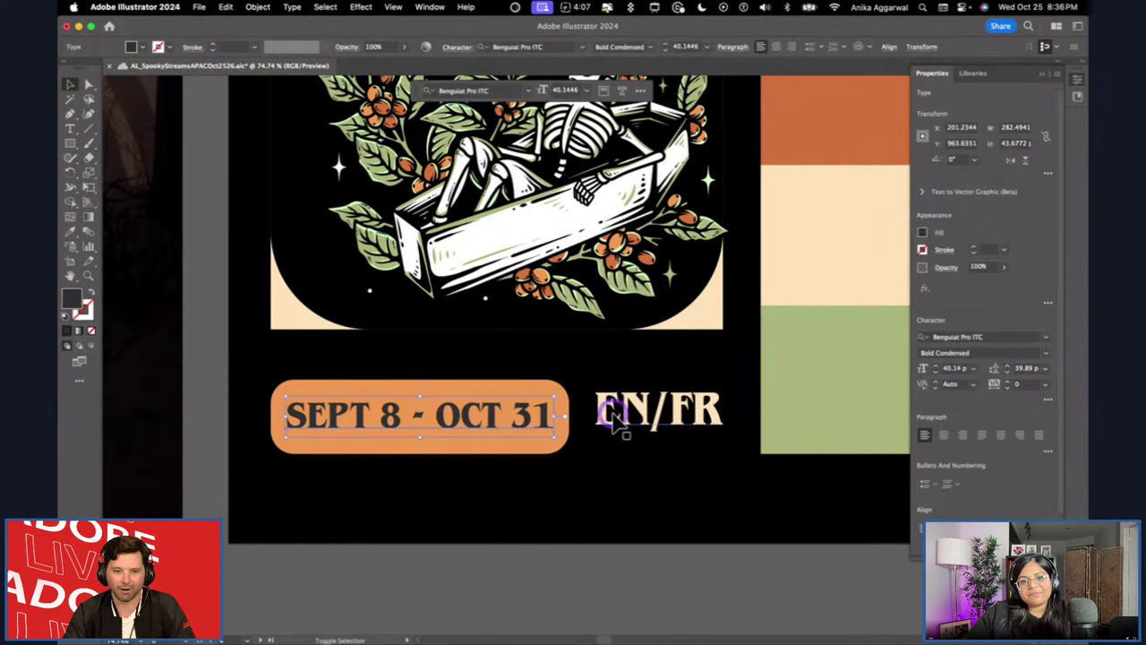
shift+click(612, 418)
click(537, 428)
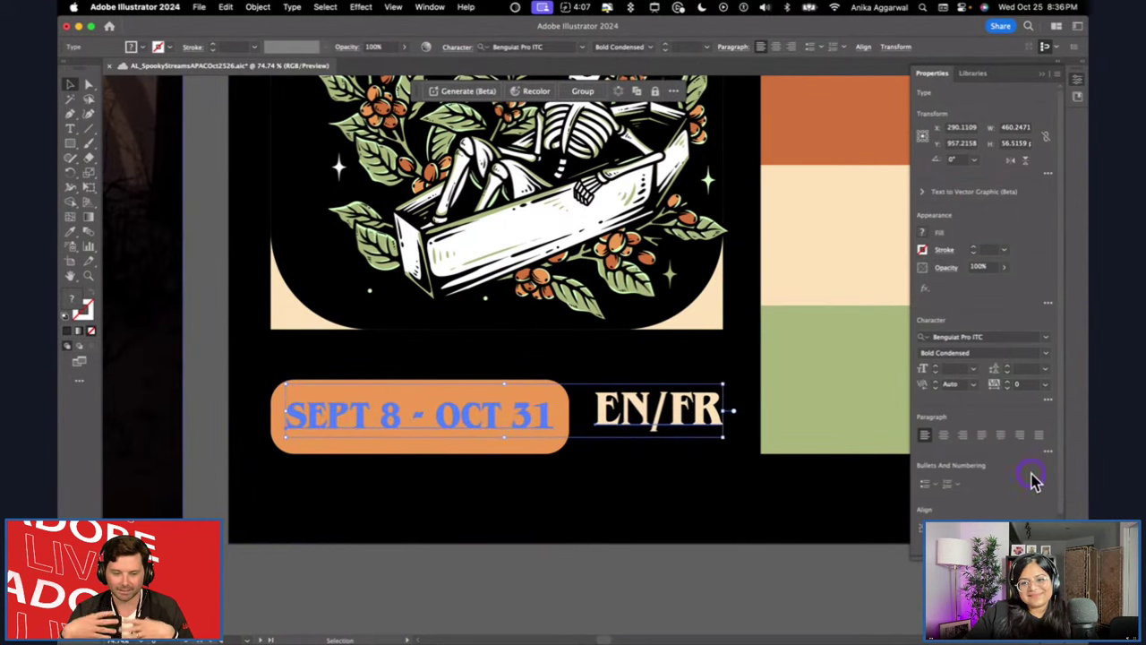
click(642, 541)
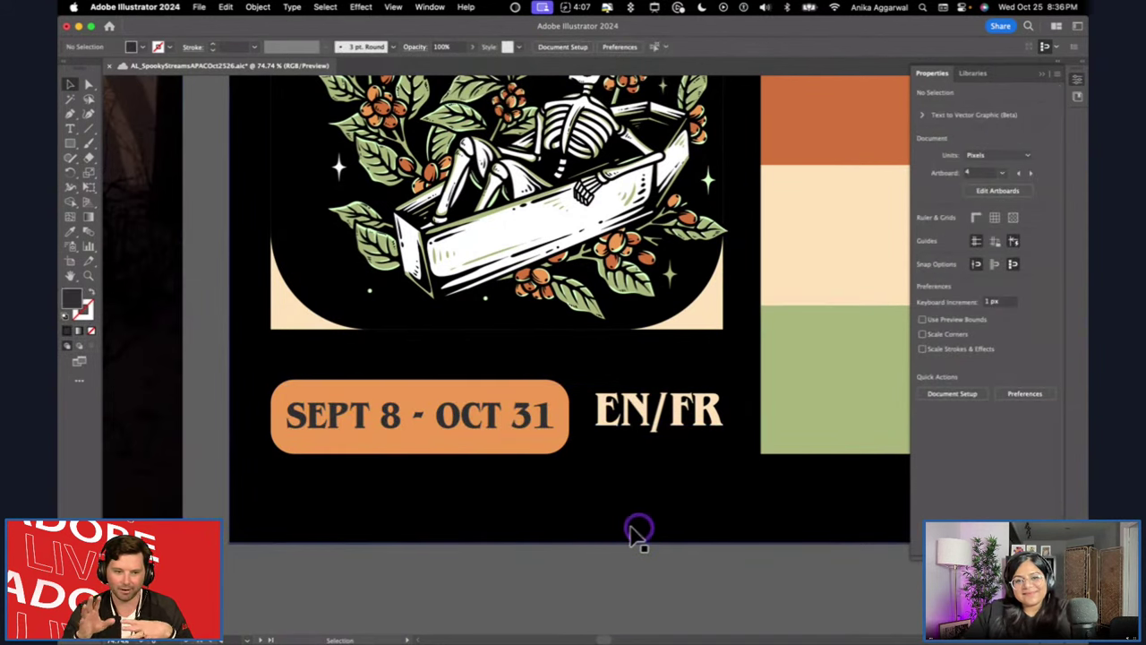
Copy the word THE from the Haunted Walk logo below the GHOST TOURS heading and change the copy's wording to "ADMIT ONE".
scroll(631, 532, down, 3)
scroll(627, 531, right, 2)
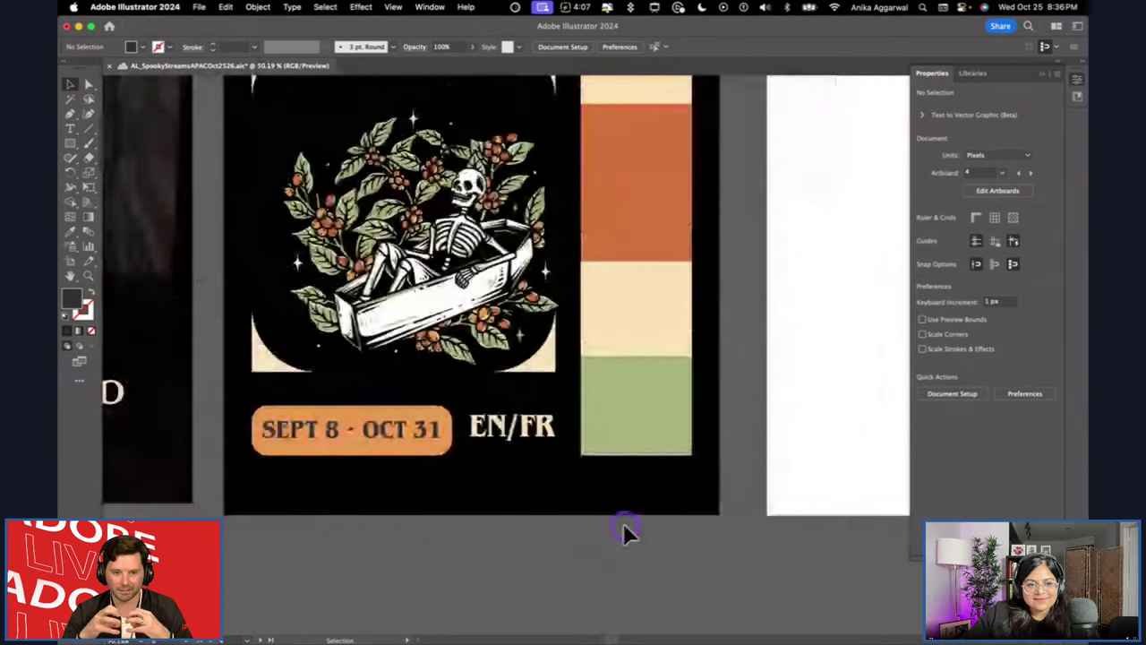
scroll(627, 531, down, 2)
click(200, 493)
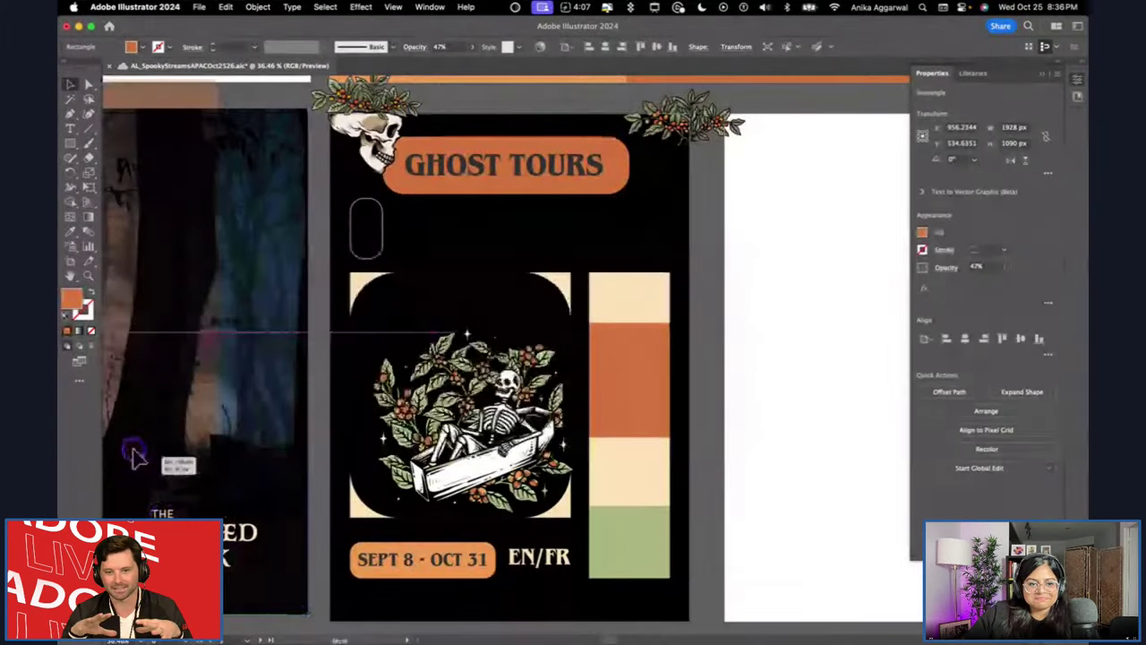
click(166, 513)
drag(167, 514, 591, 242)
double_click(580, 233)
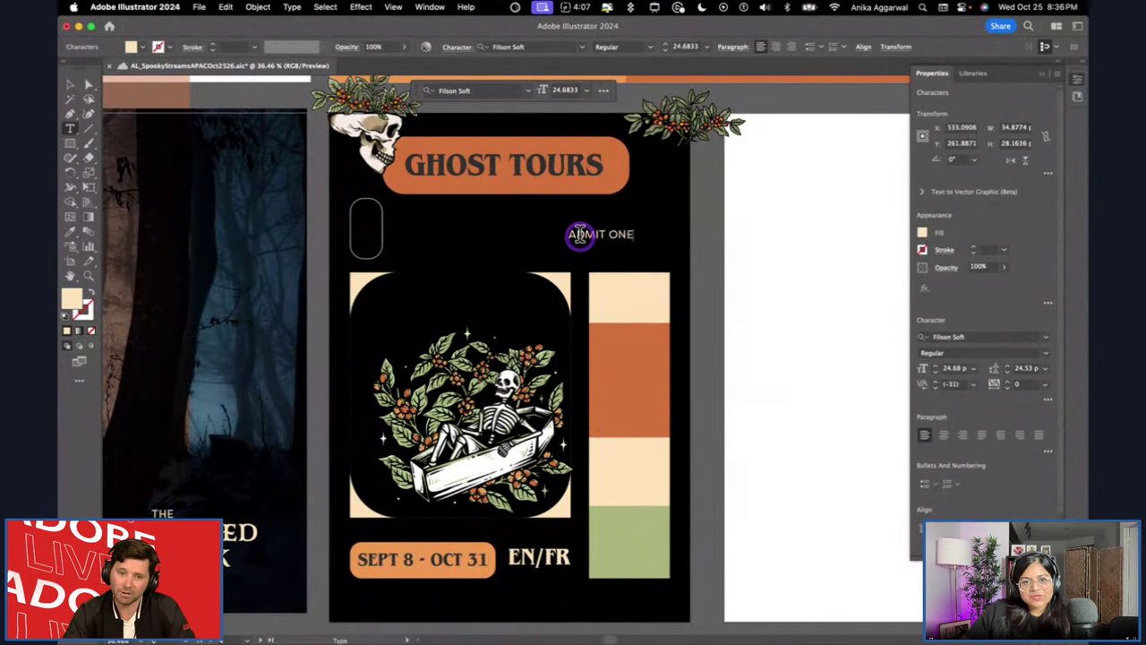
key(Escape)
Shrink the ADMIT ONE text to about 12 pt, rotate it 90° and place it inside the outlined pill.
drag(636, 225, 383, 225)
click(737, 231)
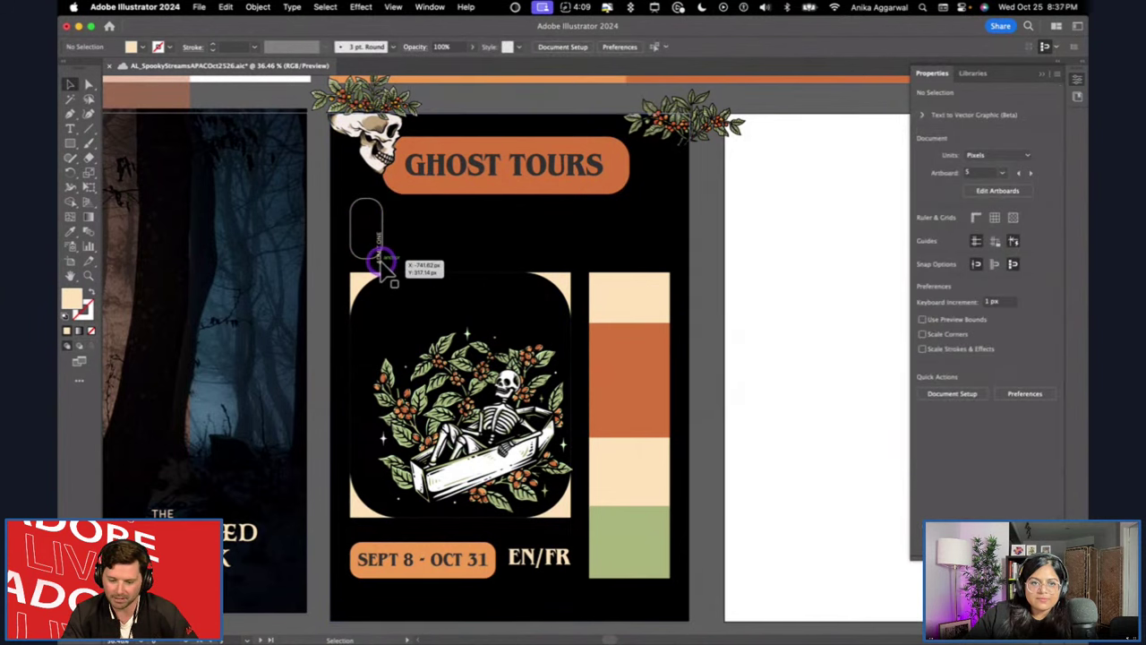
click(372, 234)
Enlarge the ADMIT ONE text to about 16 pt and centre it horizontally in the outlined pill.
scroll(372, 235, up, 5)
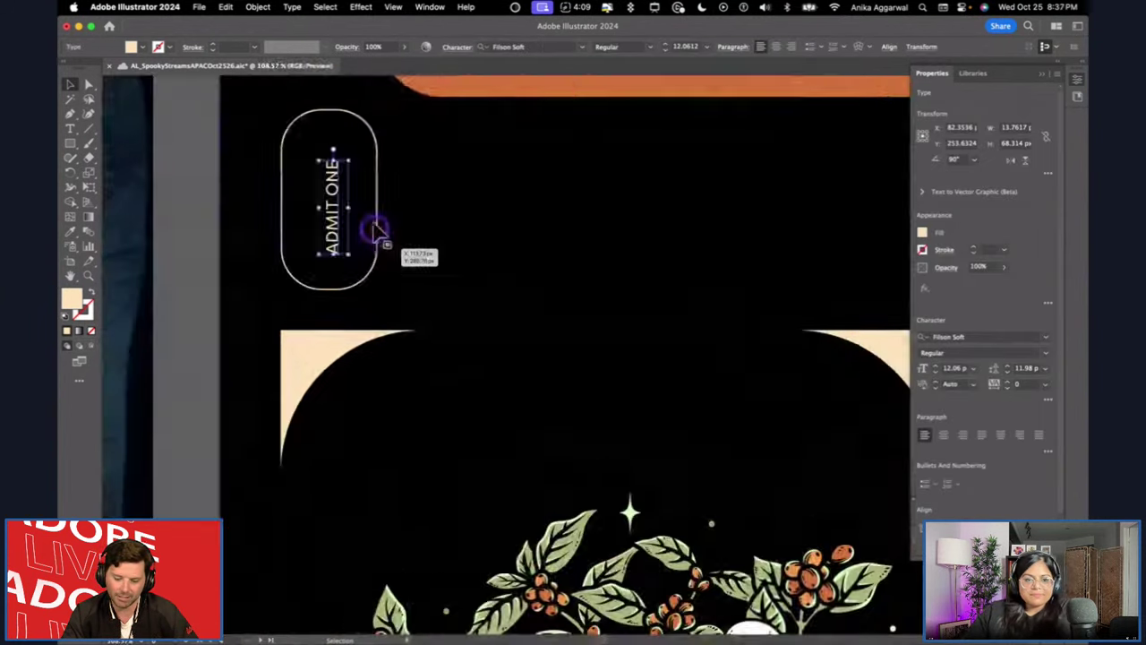
drag(343, 159, 384, 128)
mouse_move(358, 179)
mouse_down()
mouse_move(347, 170)
mouse_move(332, 185)
mouse_move(341, 172)
mouse_up()
shift+click(376, 169)
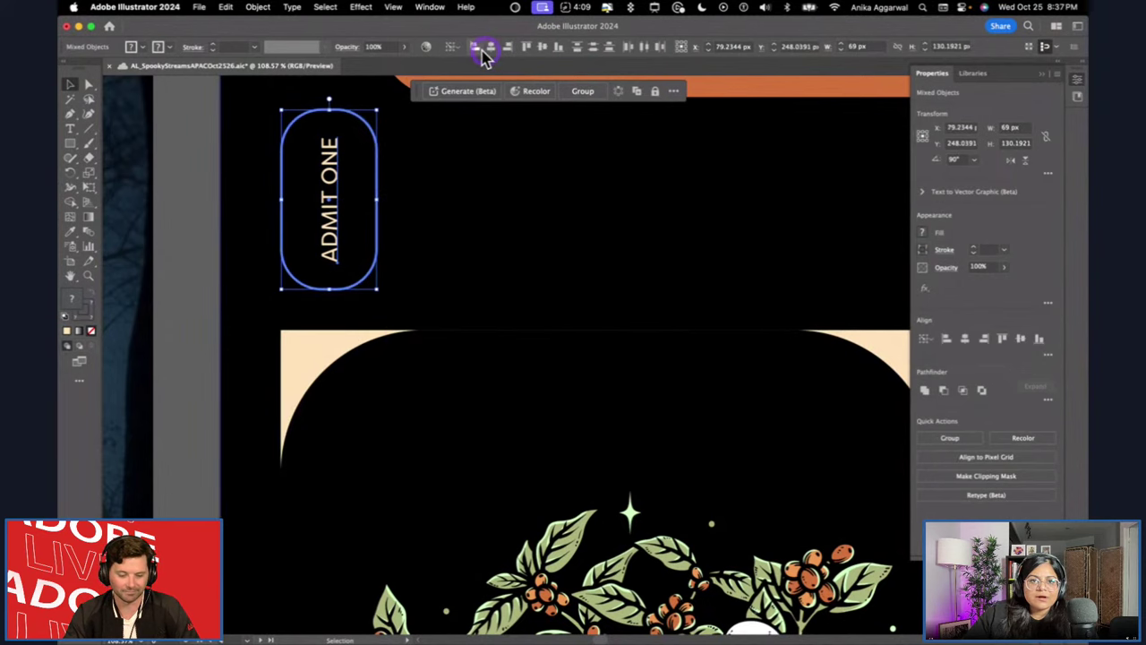
click(494, 49)
click(212, 221)
Recolour the ADMIT ONE text with the dark orange of the GHOST TOURS heading bar.
click(325, 173)
key(i)
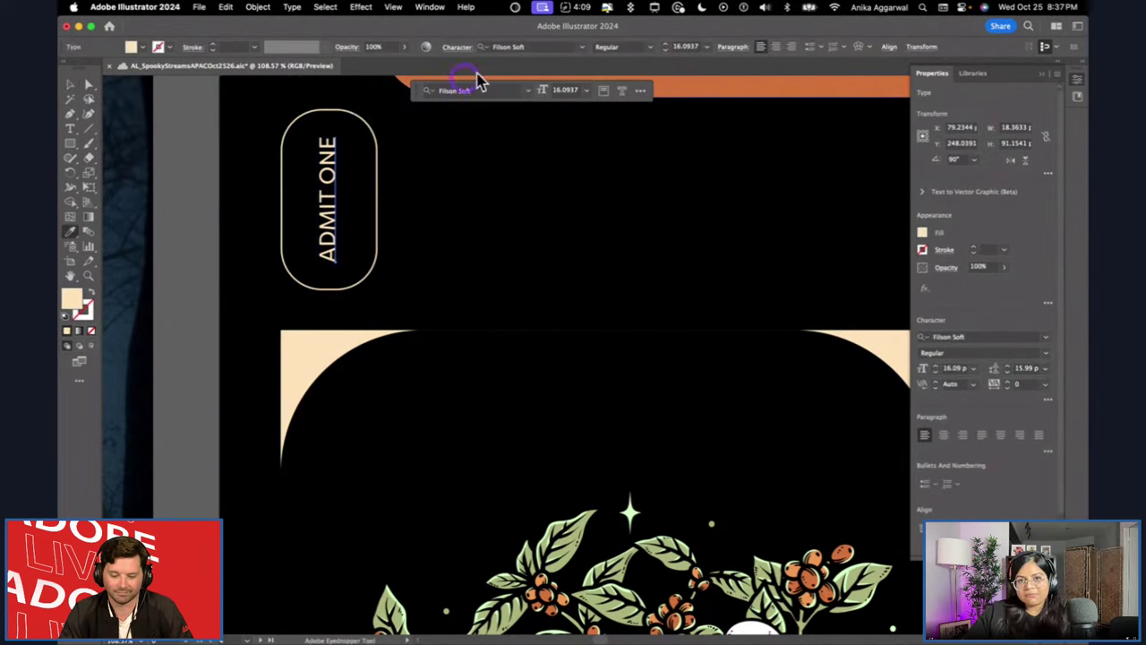
click(716, 84)
key(v)
key(super+0)
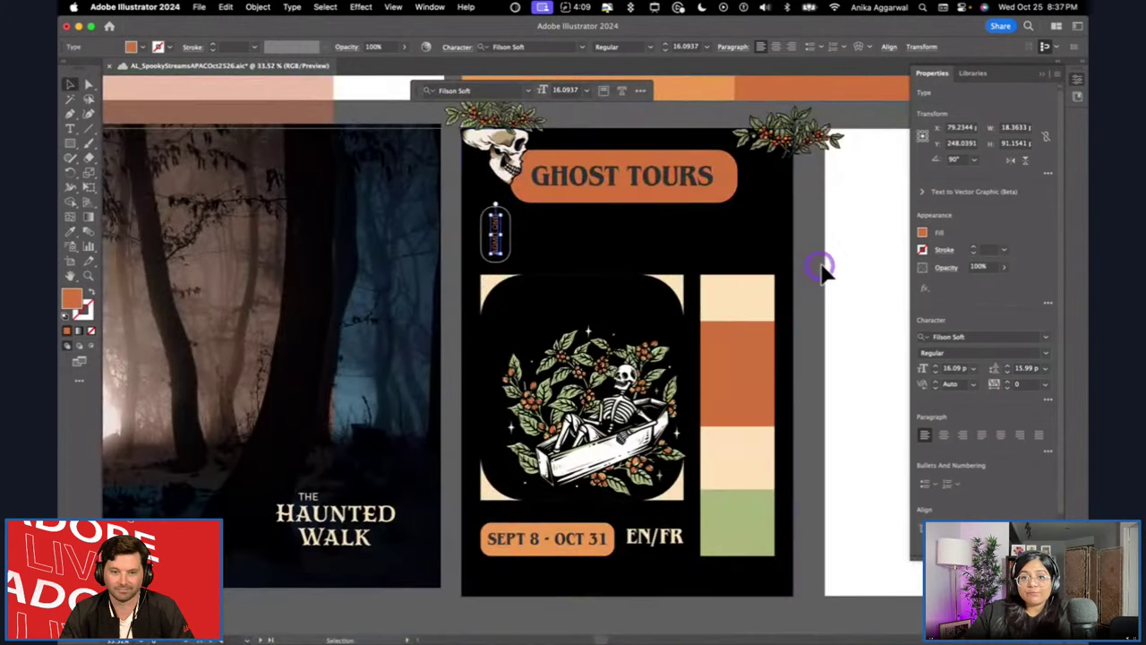
click(820, 266)
Place a copy of the tapered multi-line loop graphic from the first artboard on the poster, above the colour blocks.
scroll(705, 280, up, 3)
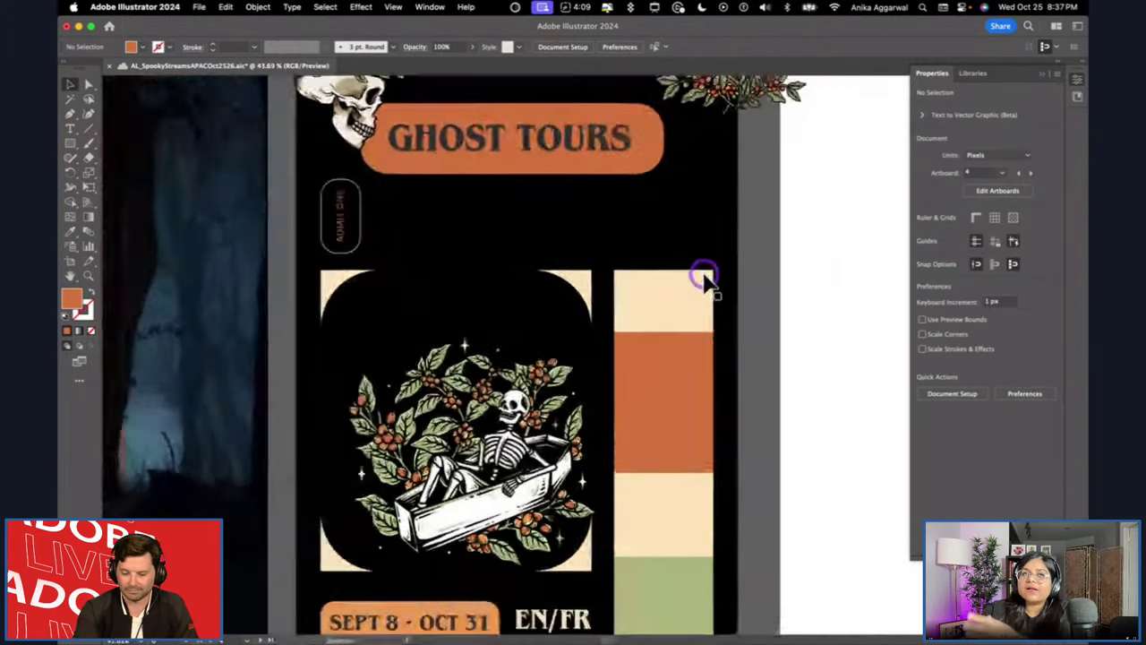
scroll(704, 279, up, 1)
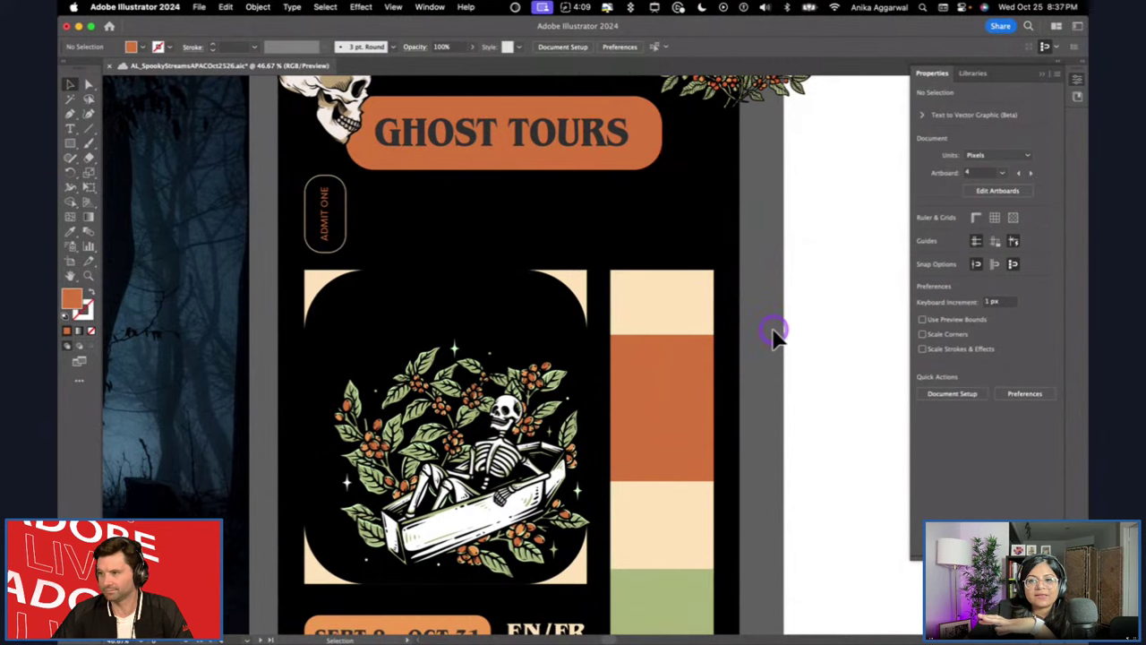
scroll(627, 237, up, 10)
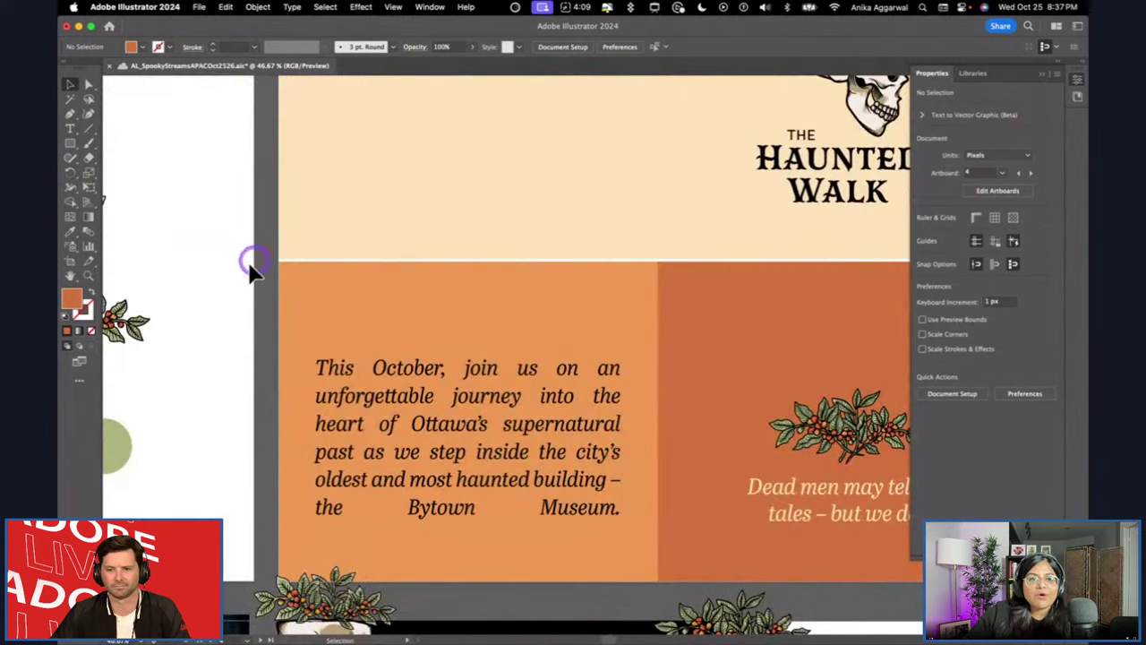
scroll(229, 281, left, 6)
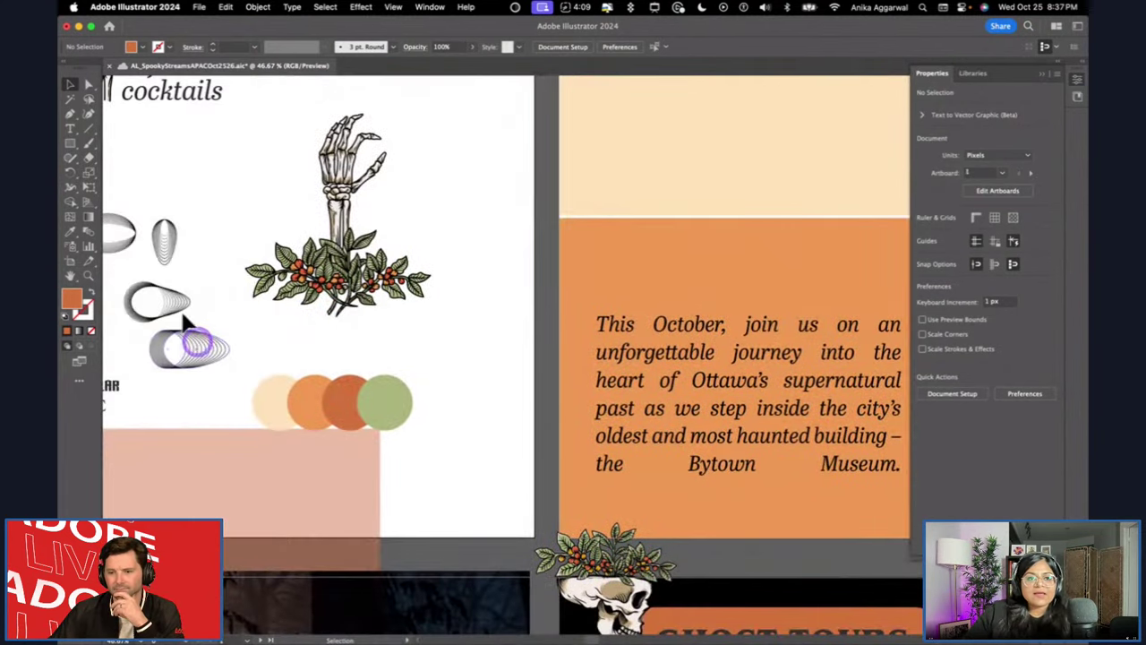
click(179, 301)
click(352, 362)
scroll(351, 362, down, 3)
scroll(352, 362, right, 2)
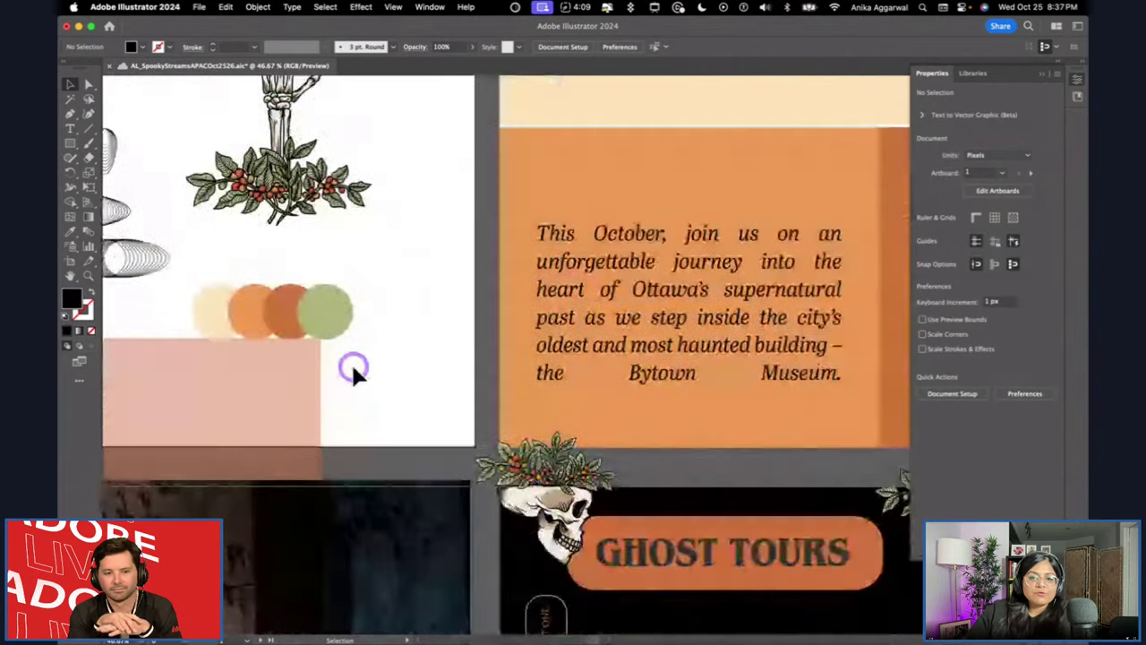
scroll(351, 369, down, 5)
scroll(352, 369, right, 4)
drag(352, 369, 623, 260)
scroll(354, 363, down, 5)
scroll(354, 363, right, 2)
Try recolouring the loop graphic with the cream of the colour blocks.
key(i)
click(639, 346)
key(super+shift+a)
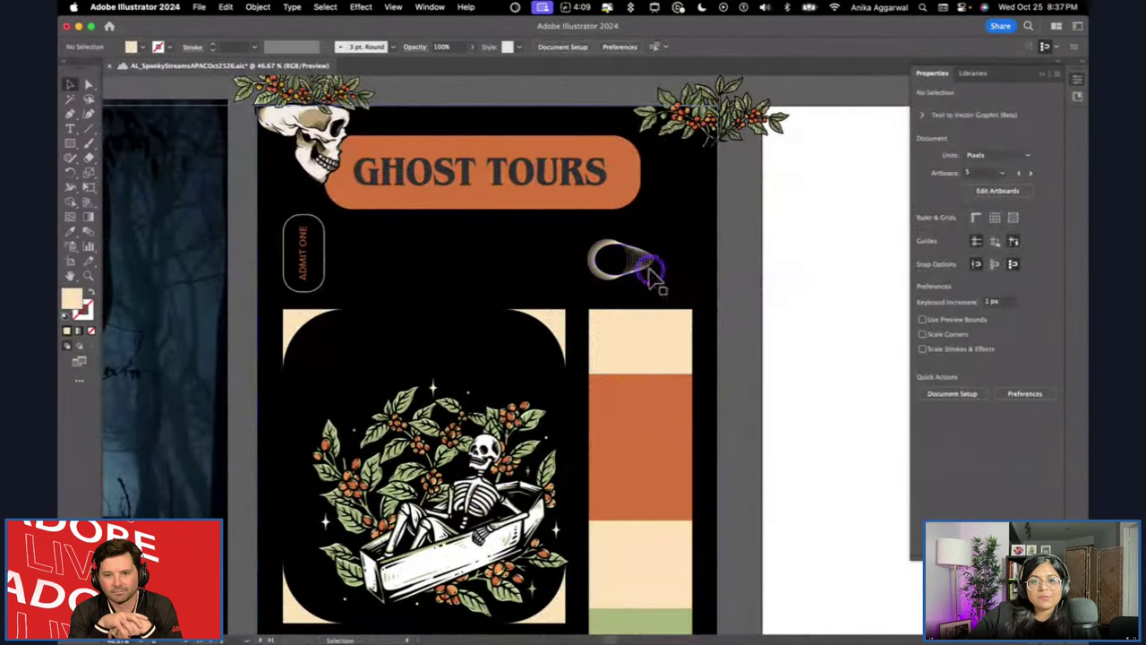
Recolour the loop graphic with the dark orange of the GHOST TOURS heading bar.
click(643, 261)
key(i)
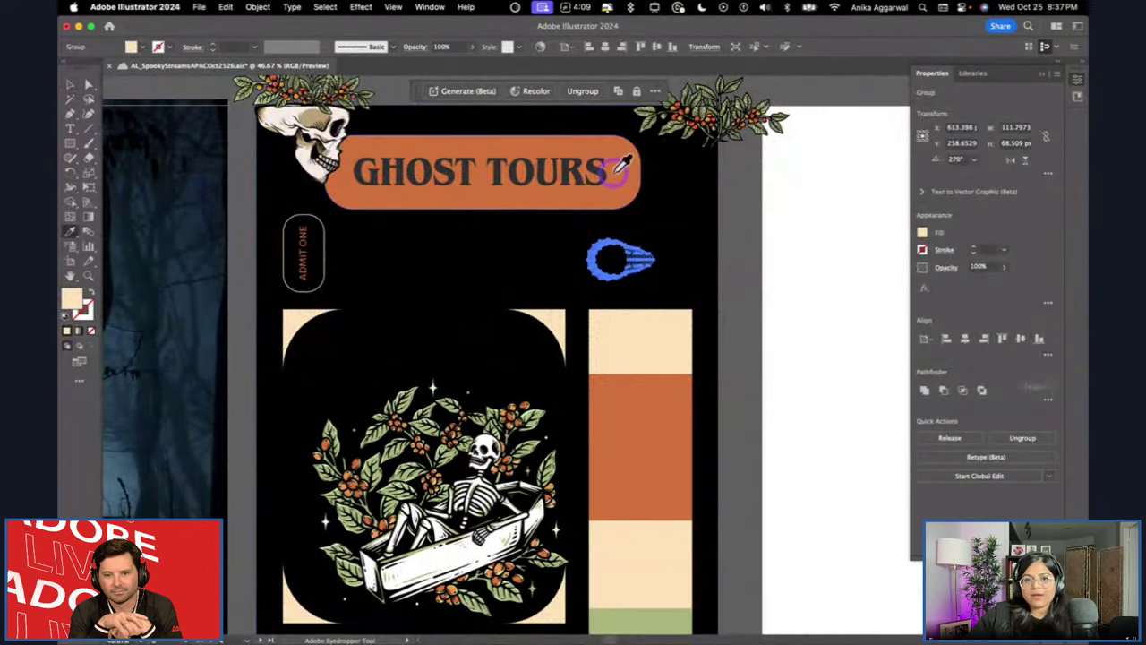
key(v)
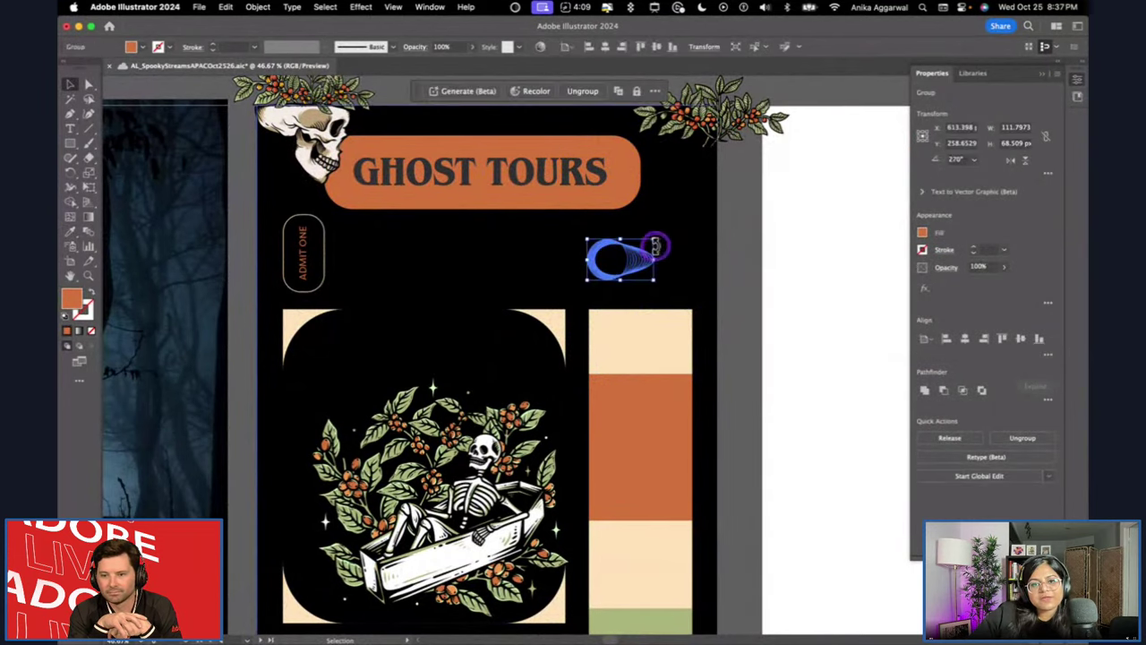
Resize the loop graphic to about 124 px wide and position it above the colour blocks, near their right edge.
drag(654, 240, 680, 249)
click(812, 238)
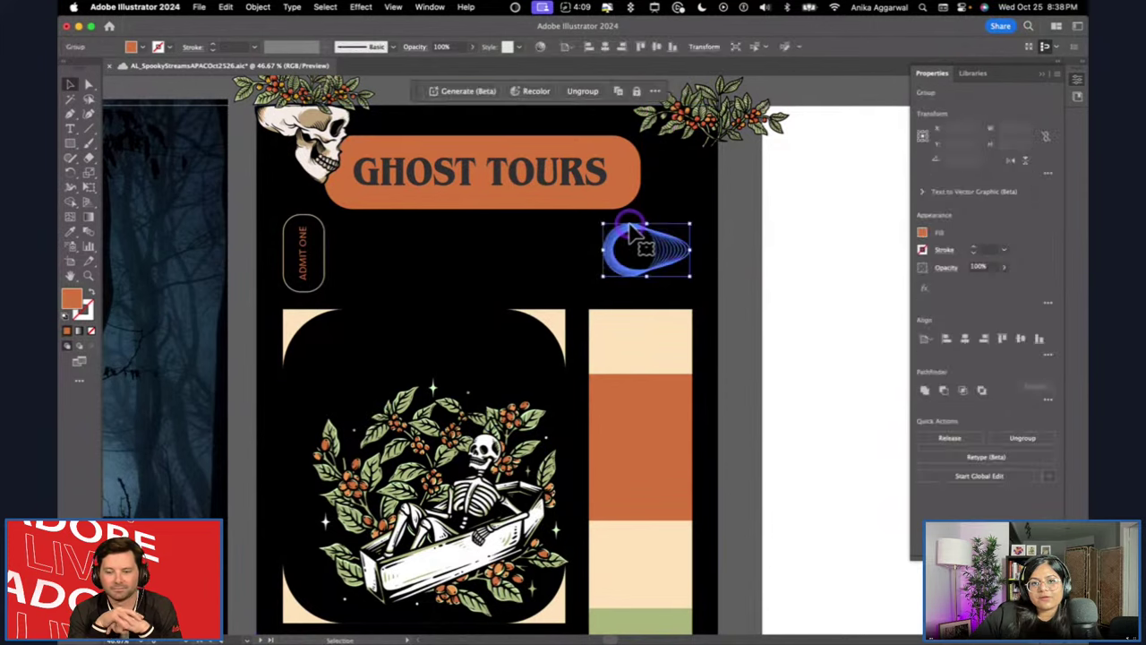
drag(609, 231, 618, 235)
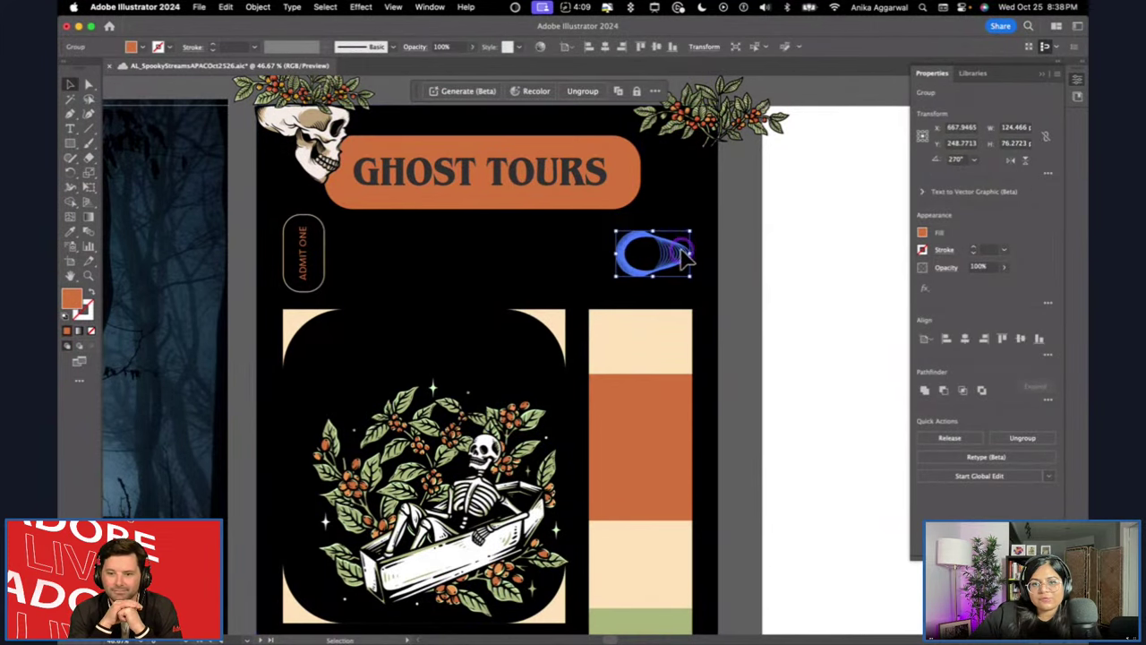
click(786, 250)
click(681, 266)
drag(681, 266, 677, 264)
click(760, 250)
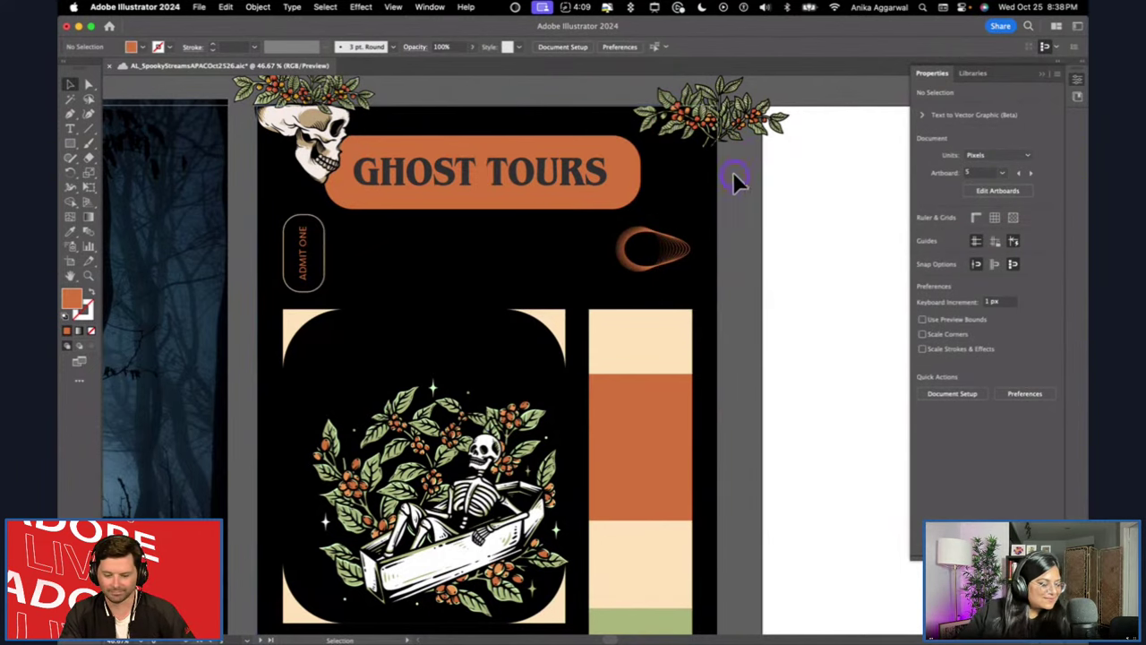
click(734, 386)
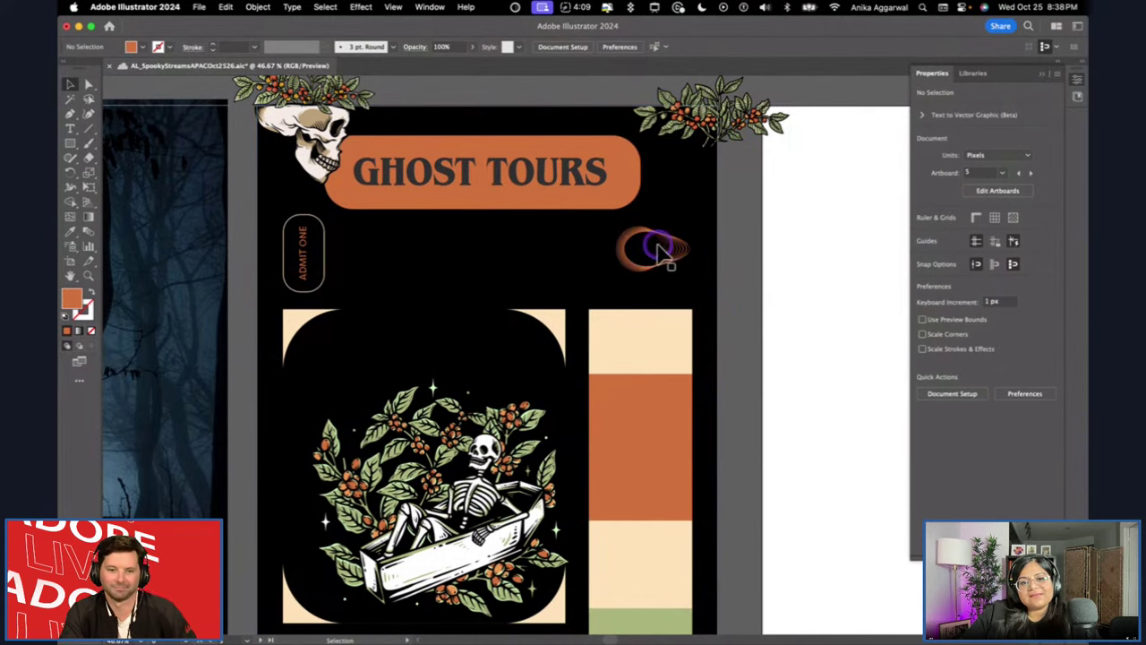
Duplicate the orange loop graphic onto the blank white artboard beside the poster.
drag(654, 248, 838, 159)
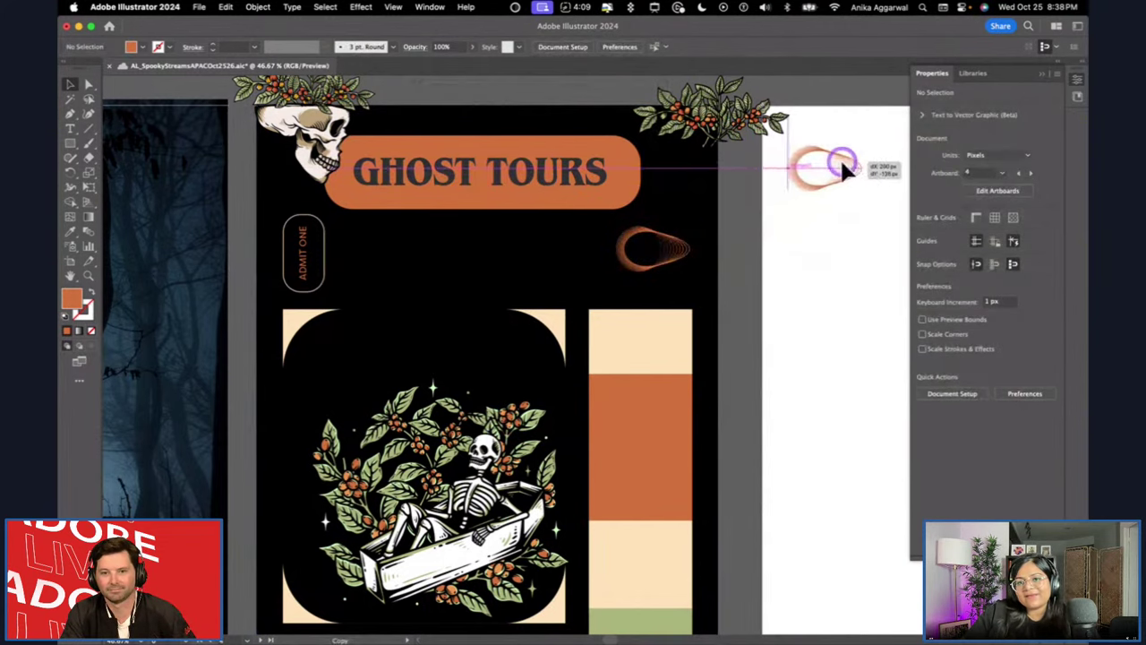
scroll(726, 184, up, 5)
drag(720, 170, 752, 188)
click(733, 310)
Draw a 58 px circle below the copied loop graphic, with no fill and a 1 pt dark orange stroke.
key(l)
click(724, 156)
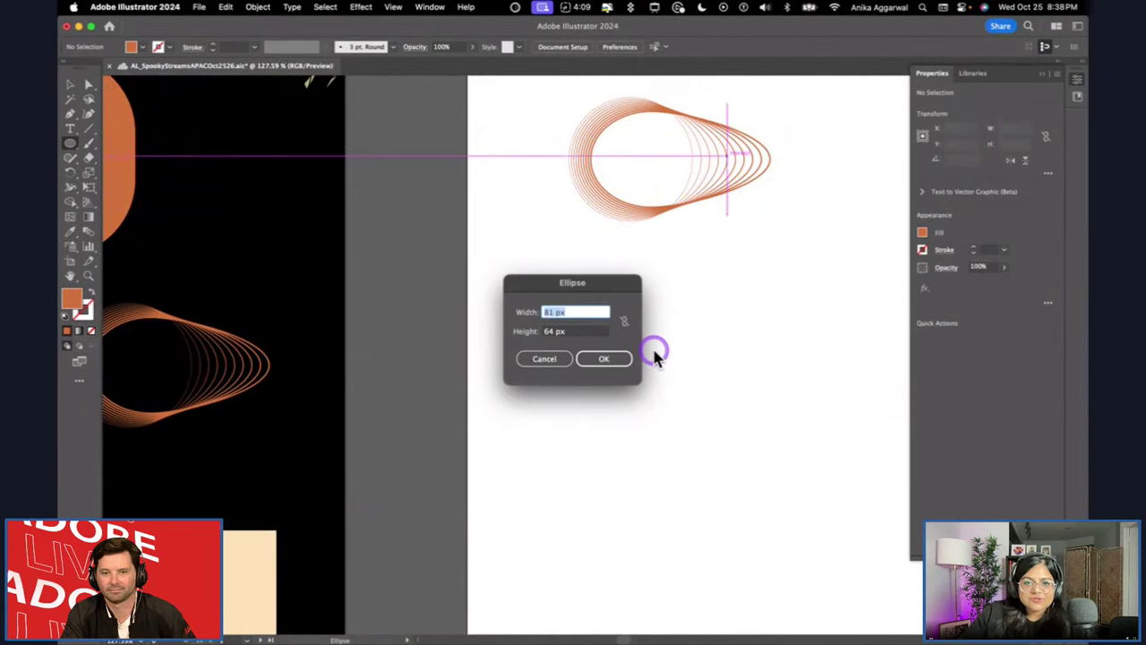
click(544, 359)
drag(585, 352, 676, 447)
key(shift+x)
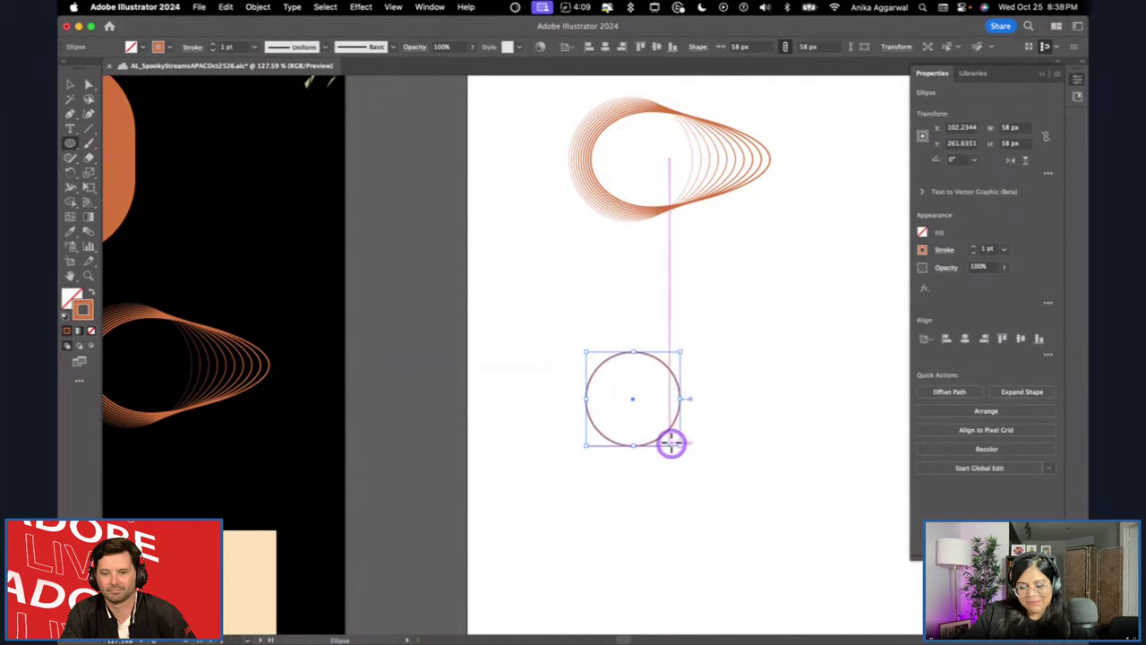
Stretch the circle into a teardrop by moving its right anchor point about 64.5 px horizontally outward.
key(a)
drag(682, 400, 785, 395)
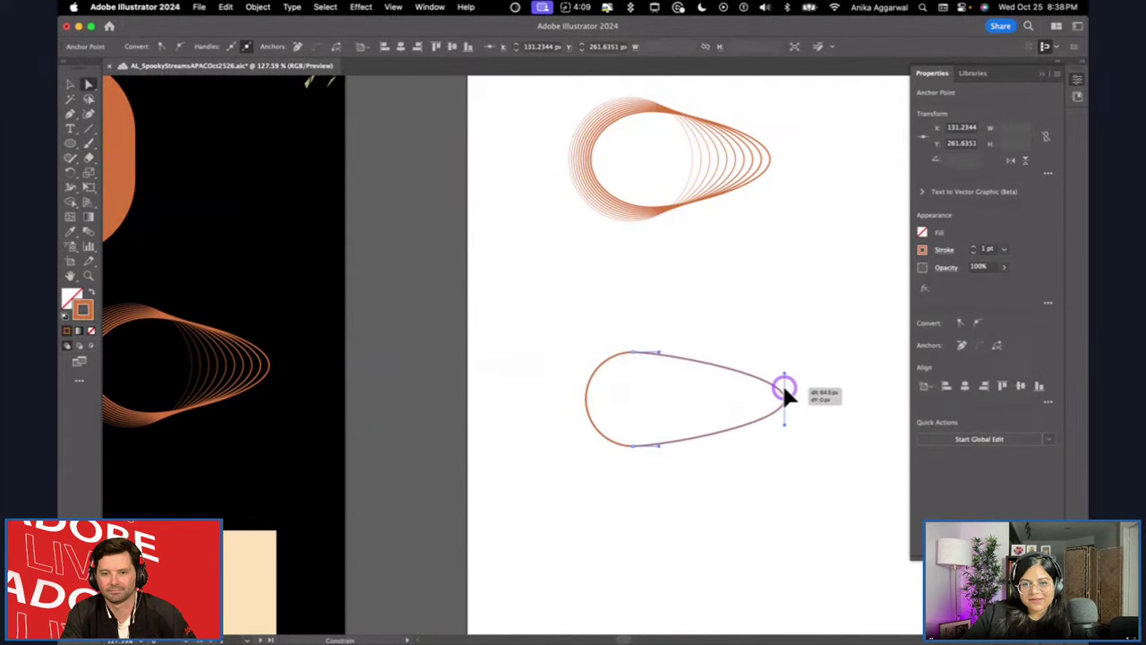
click(740, 368)
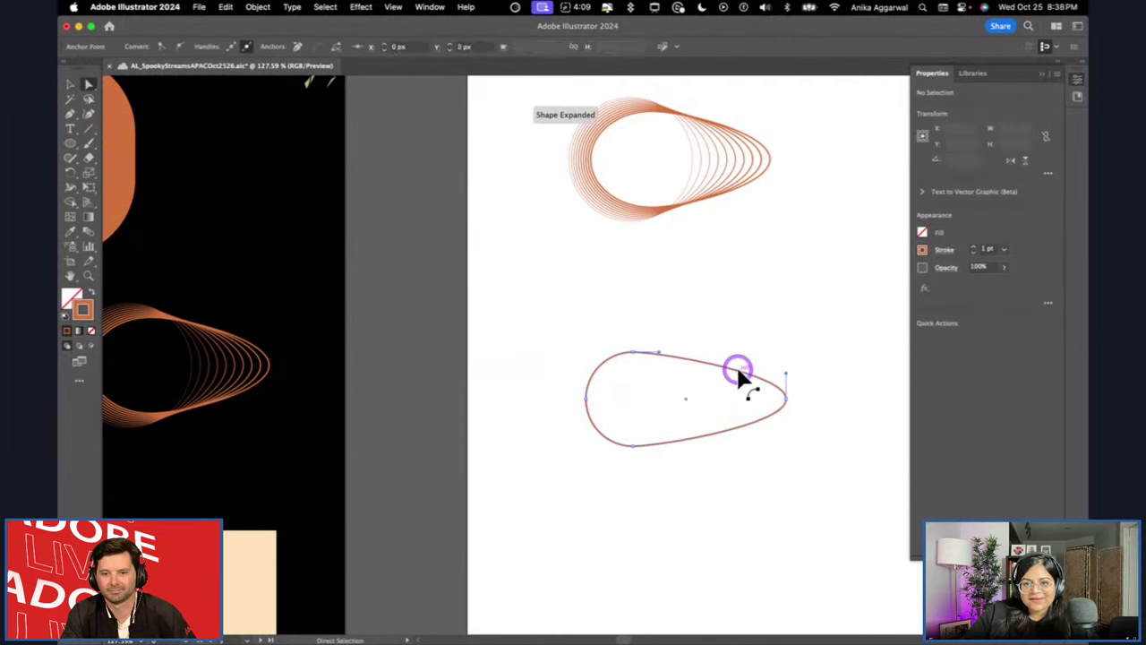
Set the teardrop's stroke to 0.5 pt and rotate it 90° clockwise so that its pointed end faces down.
key(v)
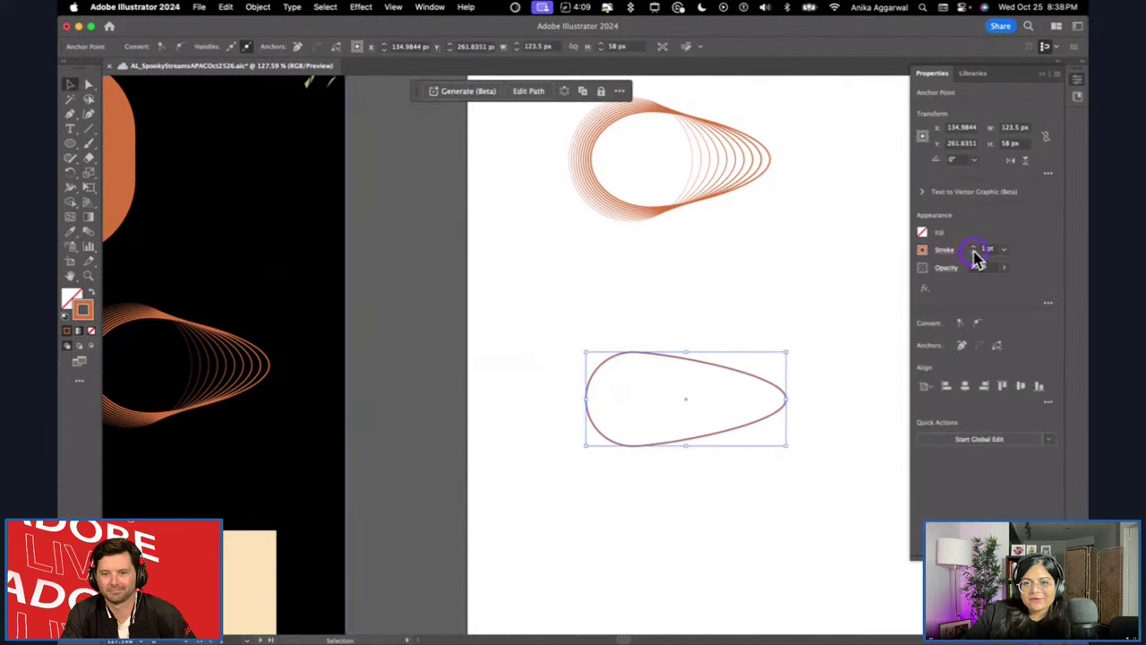
drag(703, 358, 670, 346)
click(704, 310)
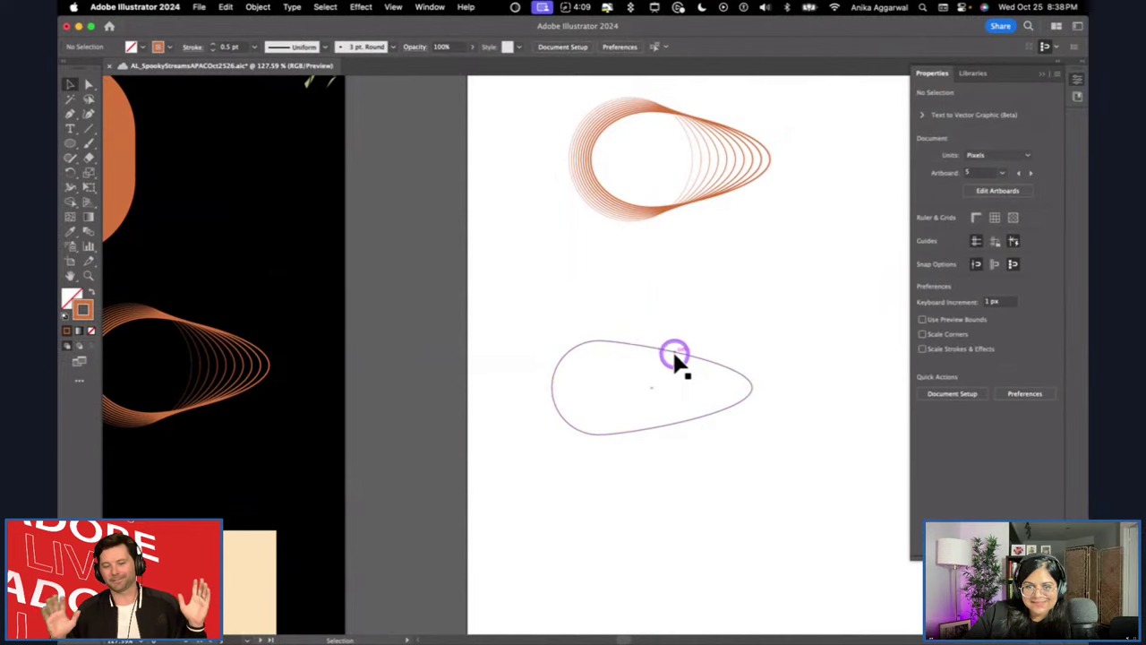
click(675, 347)
drag(754, 332, 672, 474)
click(690, 384)
drag(690, 393, 689, 396)
Draw a 72 px circle around the rounded upper end of the rotated teardrop.
key(l)
drag(649, 354, 672, 297)
key(v)
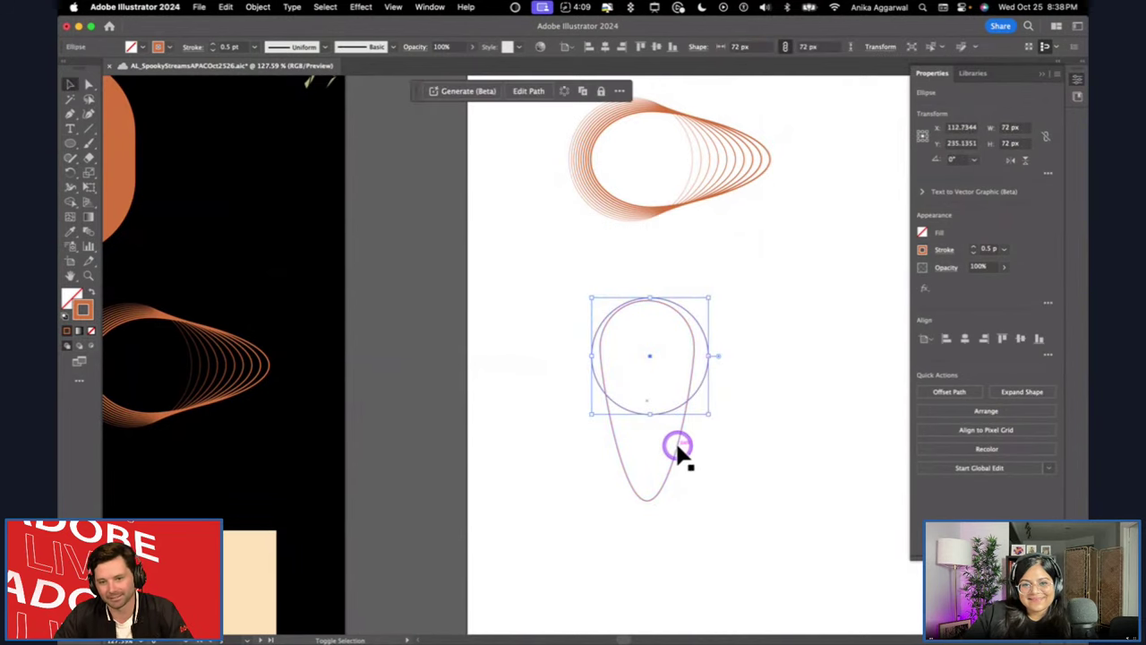
Select the teardrop together with the circle and make a blend between the two outlines.
shift+click(678, 448)
click(88, 218)
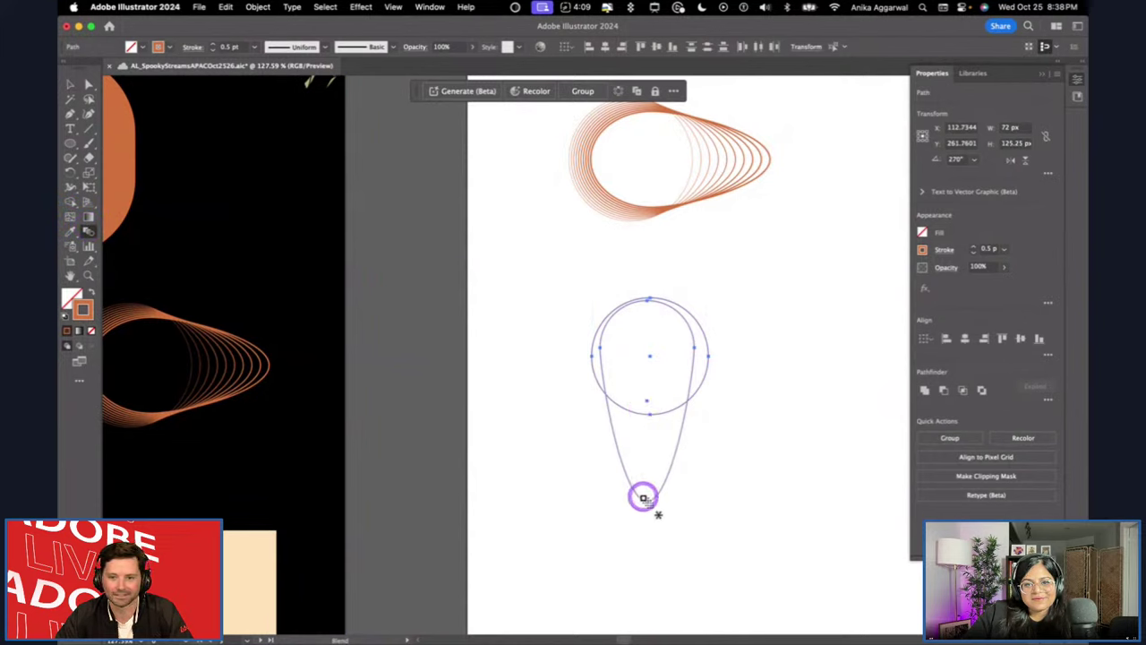
key(v)
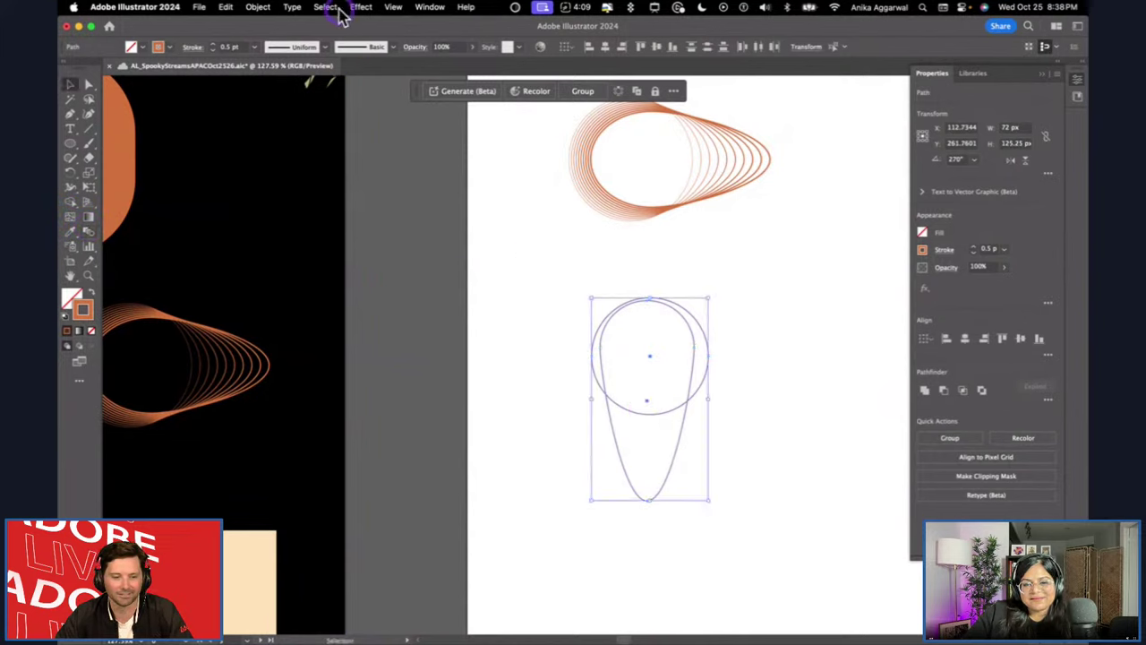
click(257, 7)
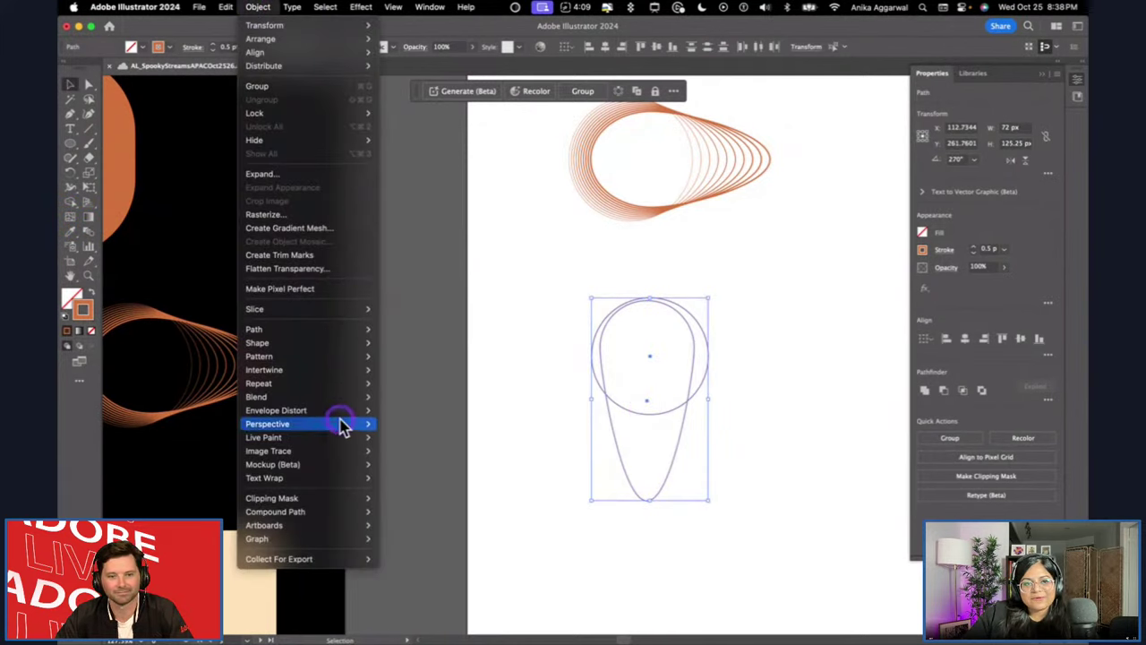
mouse_move(345, 400)
click(384, 396)
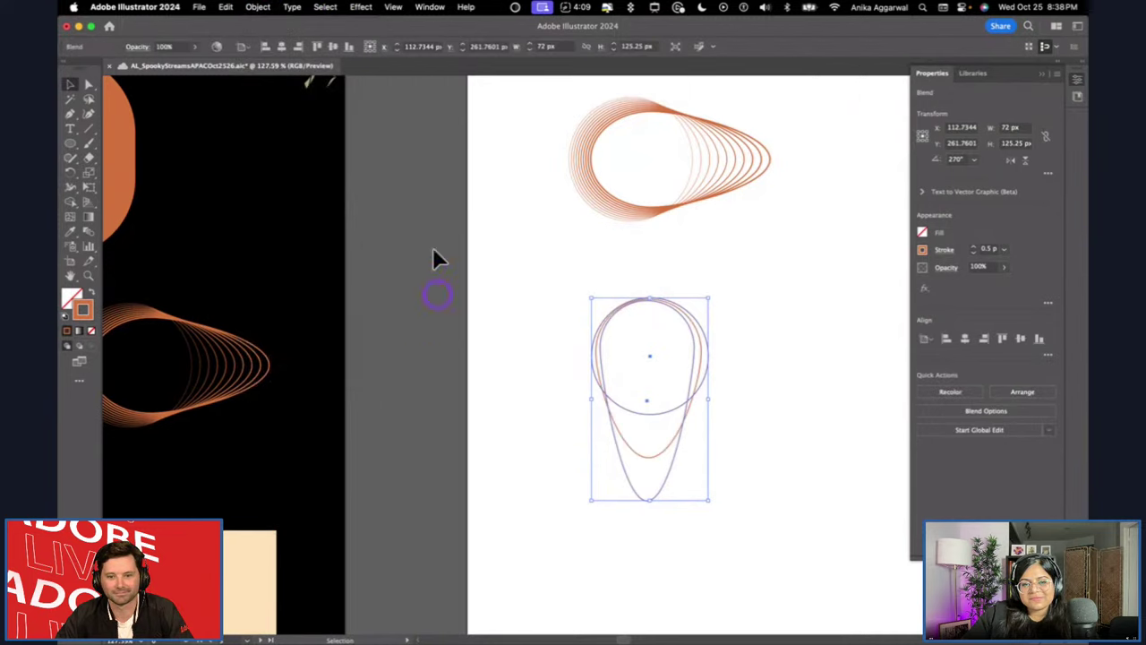
Set the blend's spacing to Specified Steps with 10 steps.
click(200, 8)
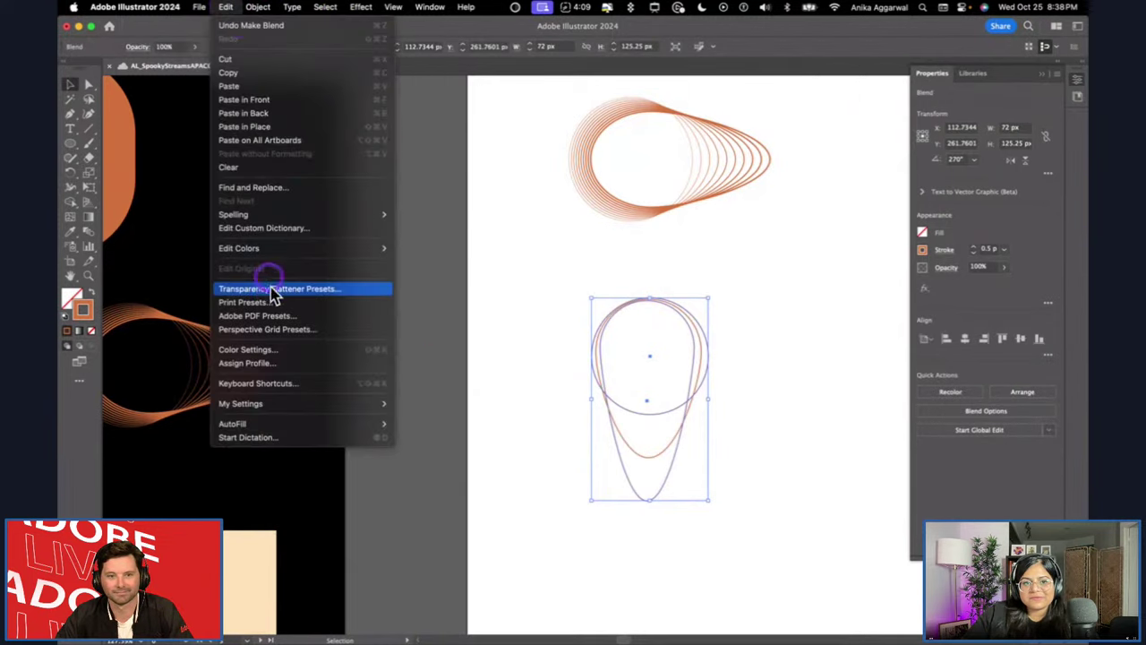
mouse_move(363, 397)
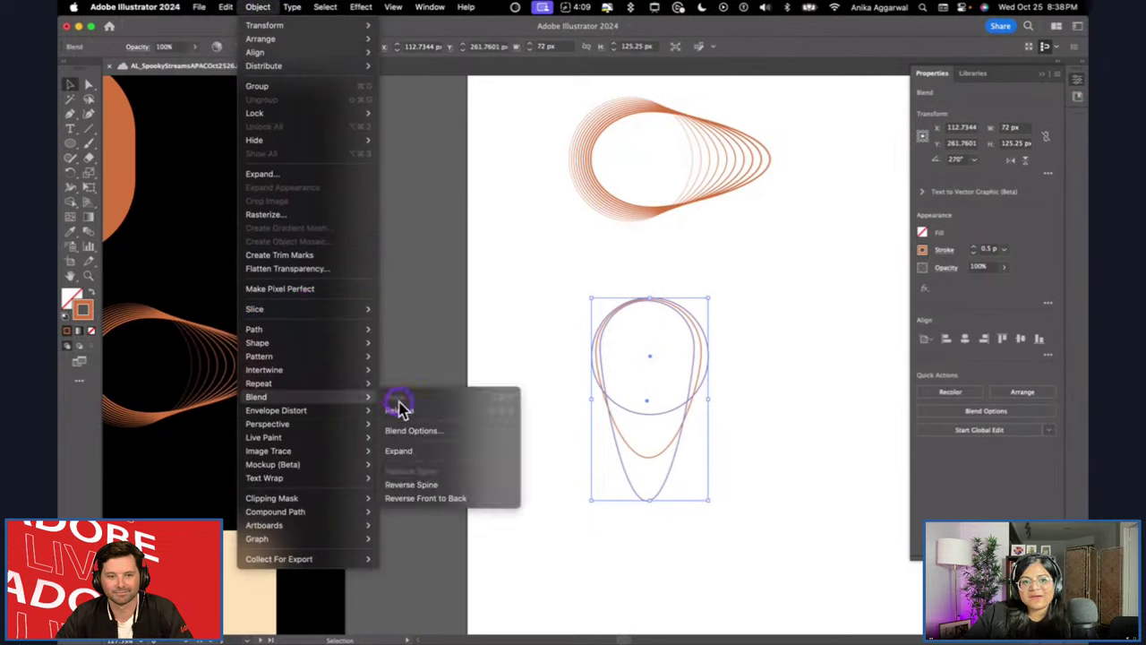
click(418, 434)
drag(570, 271, 464, 256)
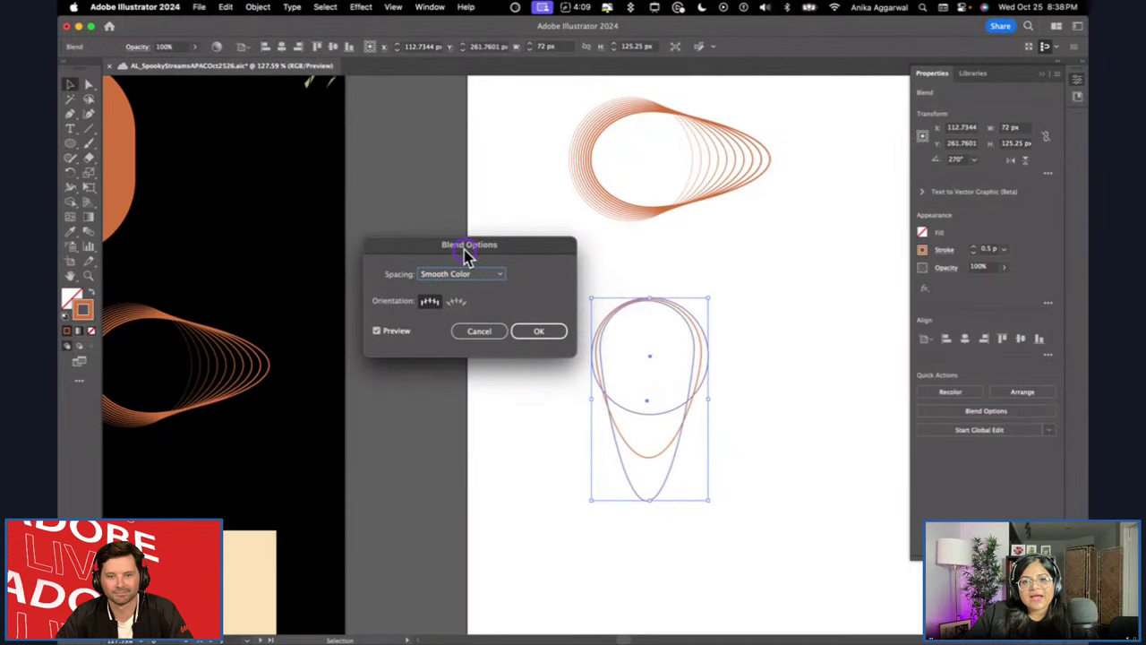
click(464, 276)
click(469, 299)
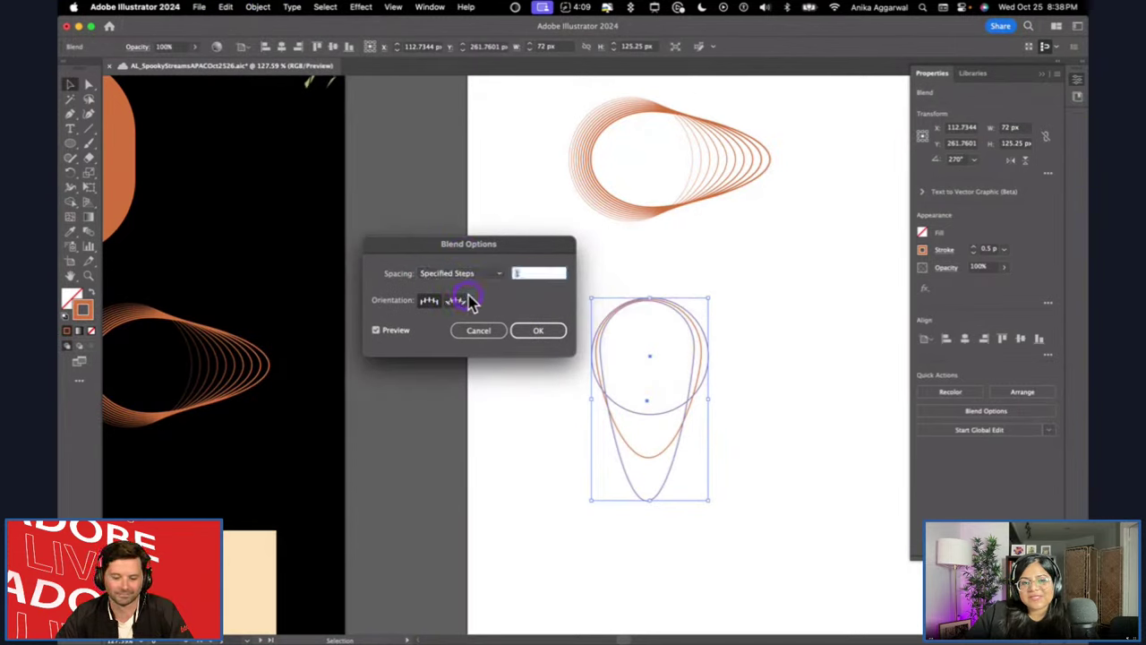
text(15)
click(405, 330)
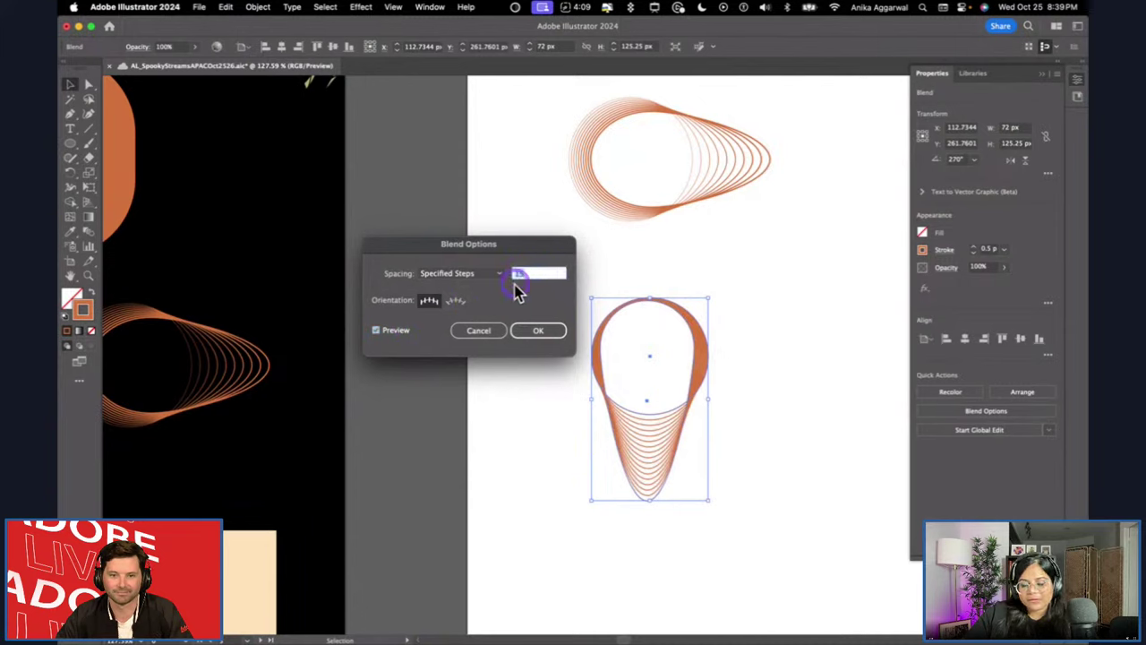
click(409, 331)
click(405, 331)
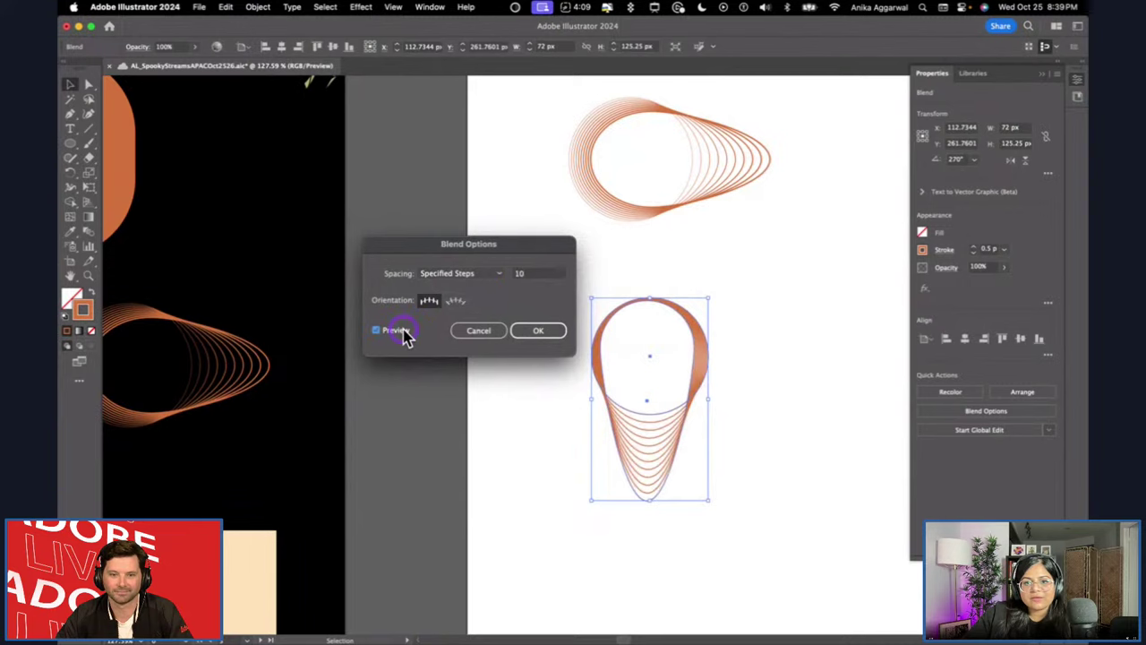
click(542, 331)
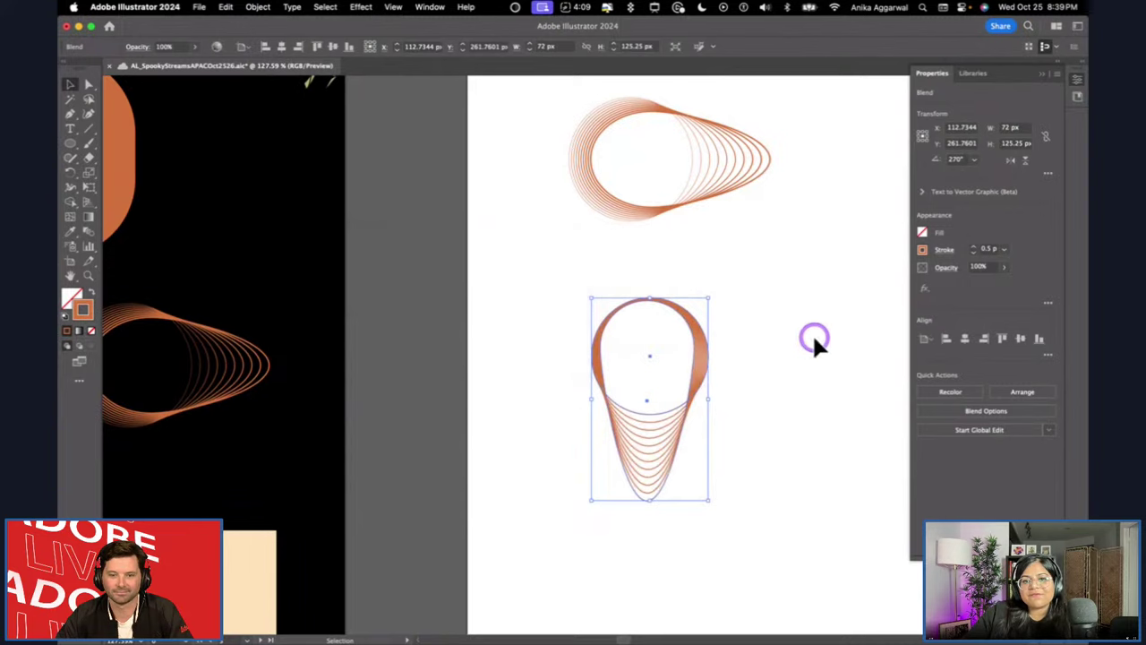
Move the blend about 53 px toward the artboard's left edge and distort its outline with several Puppet Warp pins.
click(812, 384)
drag(699, 365, 614, 360)
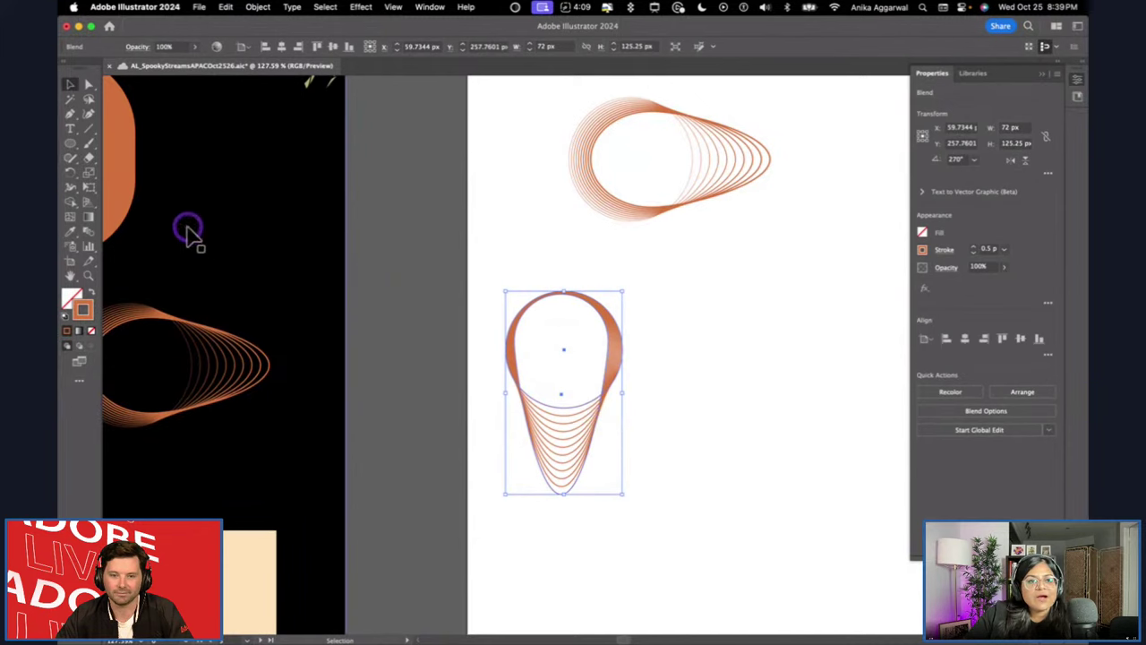
click(71, 158)
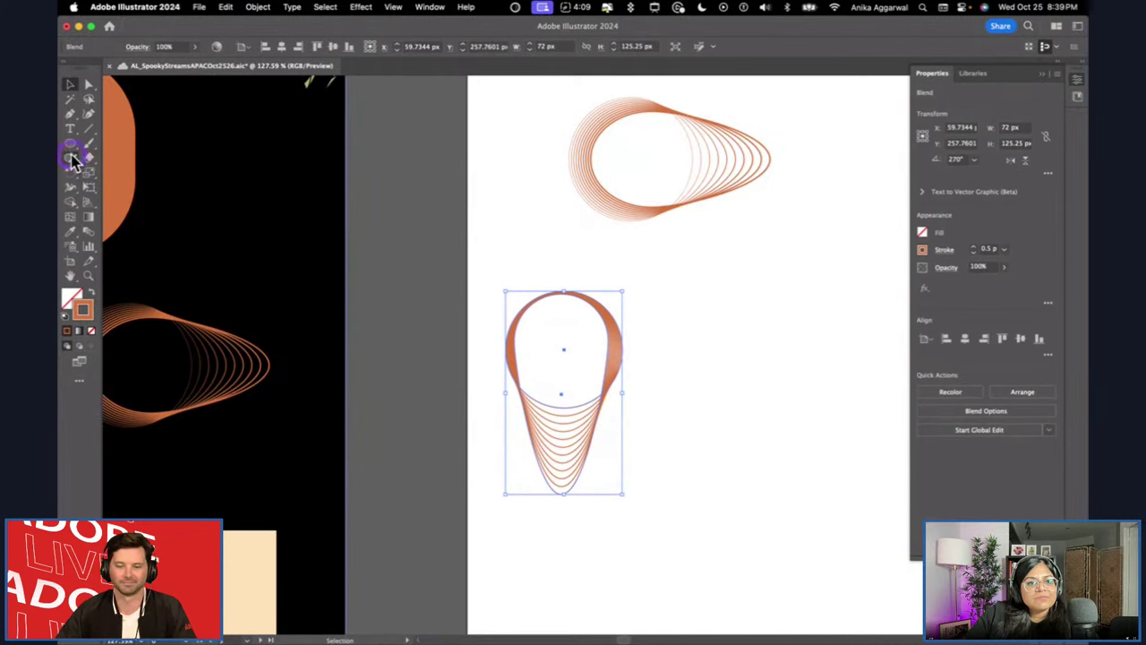
click(92, 159)
click(89, 187)
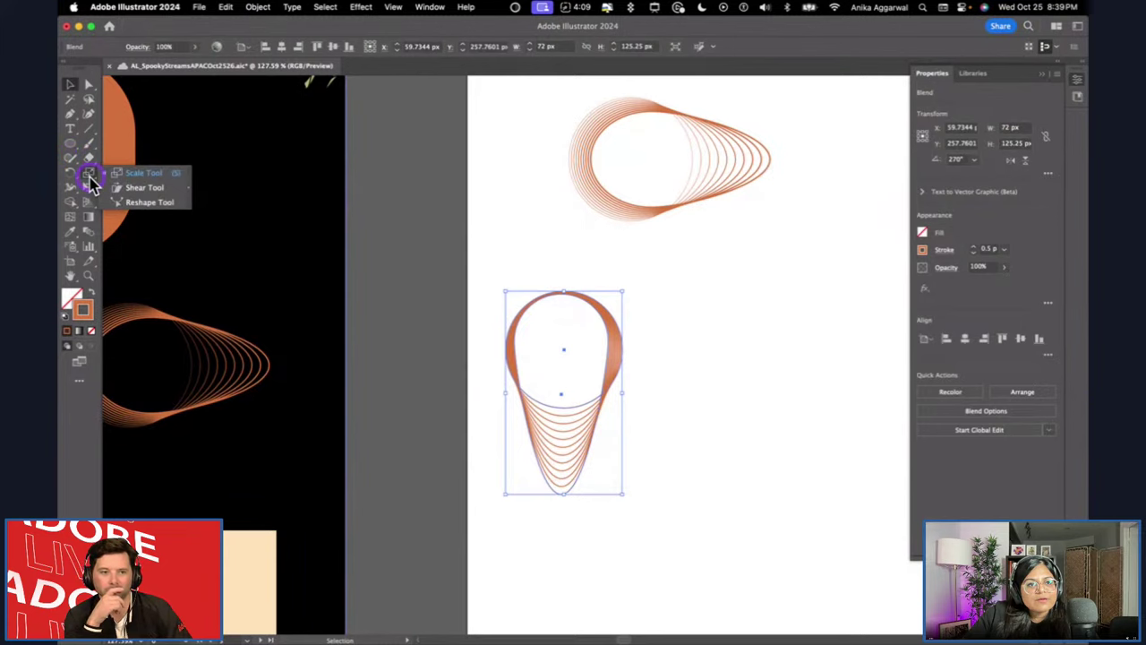
click(91, 188)
click(91, 188)
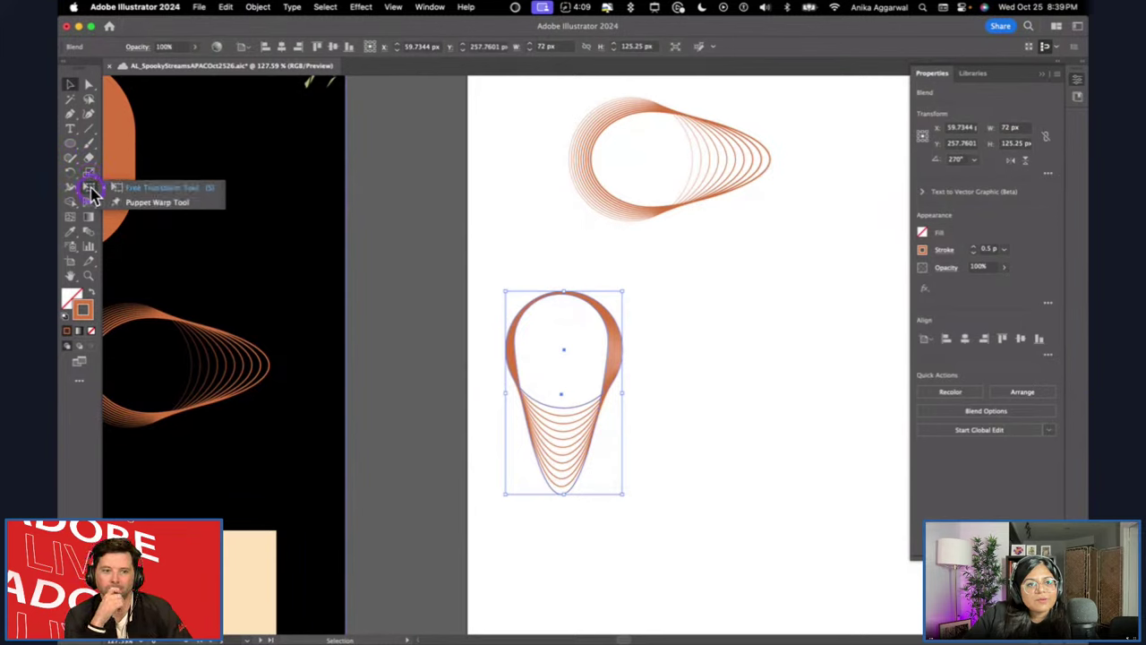
click(90, 188)
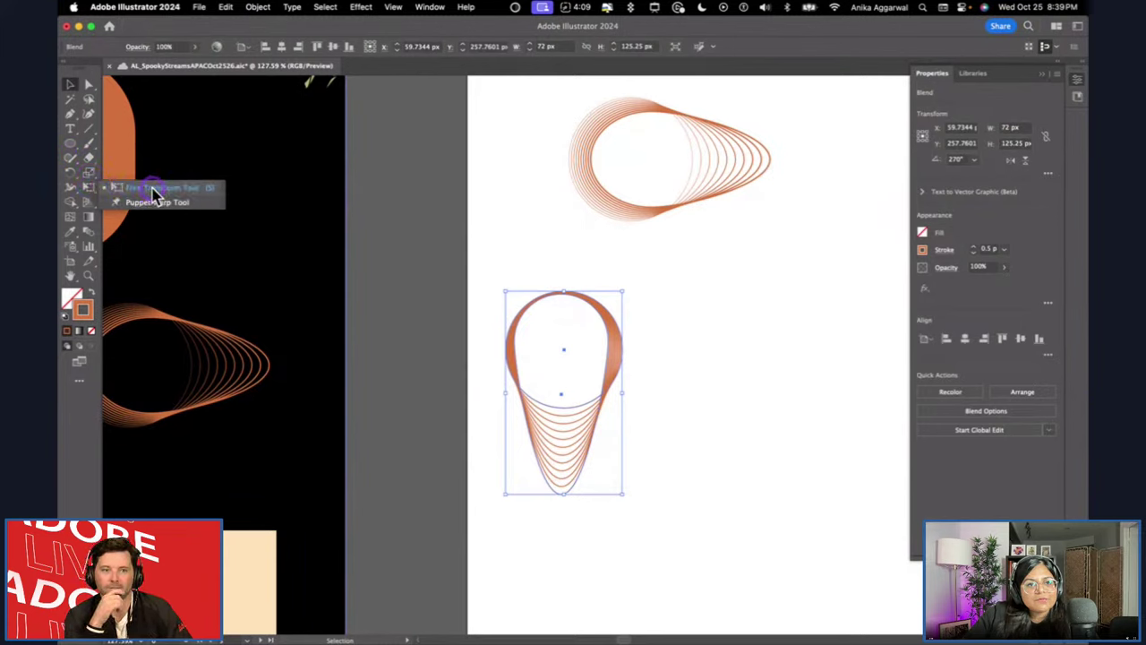
click(154, 193)
click(90, 187)
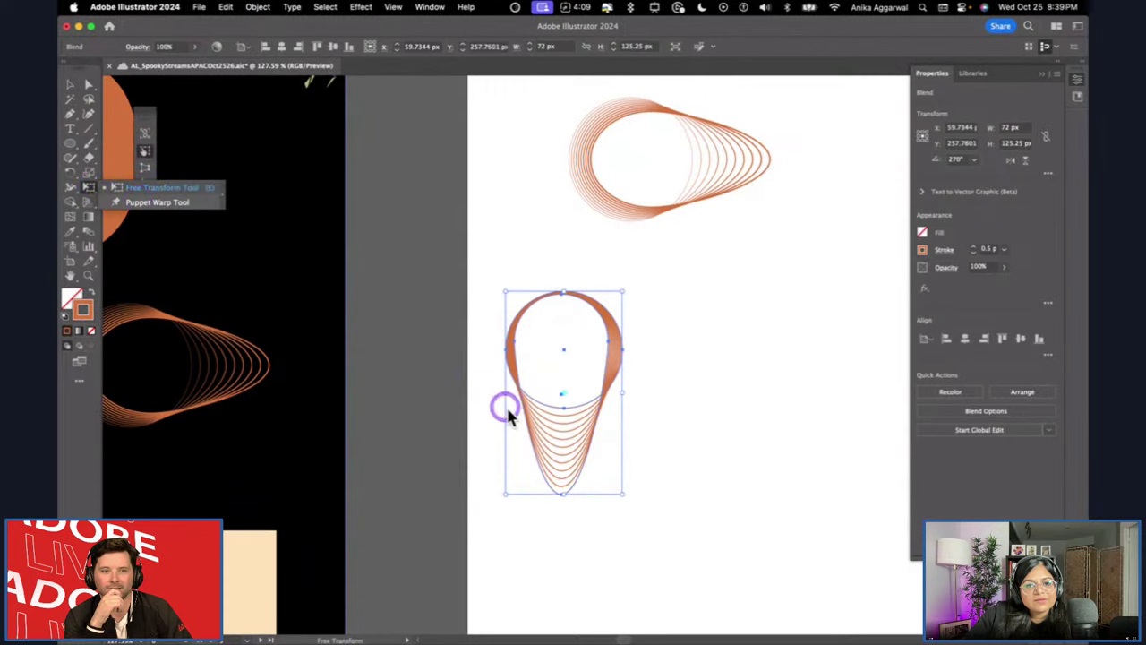
click(542, 417)
drag(542, 422, 547, 407)
mouse_move(614, 352)
mouse_down()
mouse_move(599, 350)
mouse_move(615, 366)
mouse_up()
drag(568, 302, 570, 306)
drag(580, 435, 578, 408)
drag(514, 323, 536, 320)
drag(519, 307, 537, 330)
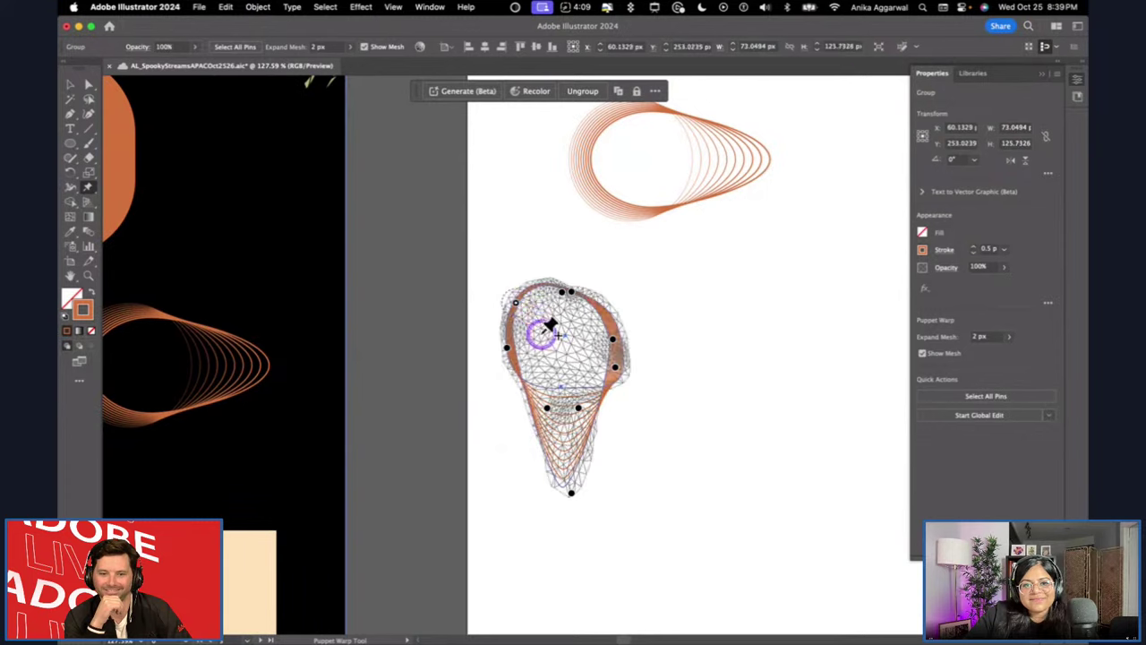
key(v)
Move the warped blend about 4 px right and 9 px up on the white artboard.
click(684, 322)
drag(572, 425, 608, 421)
click(756, 408)
click(627, 325)
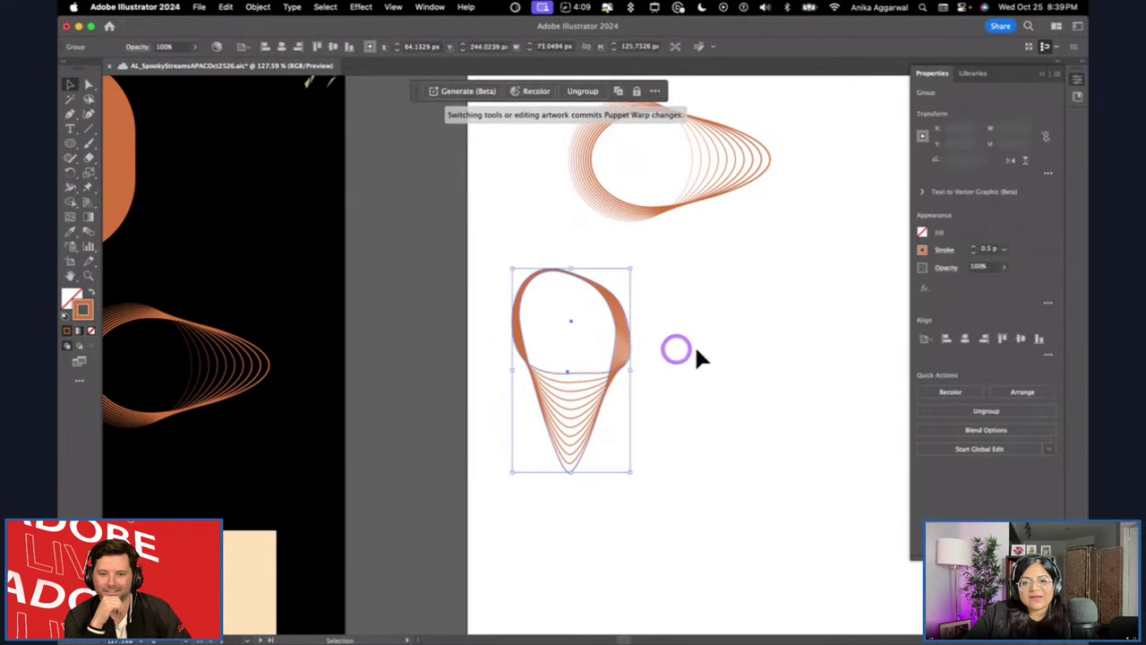
click(704, 350)
click(625, 358)
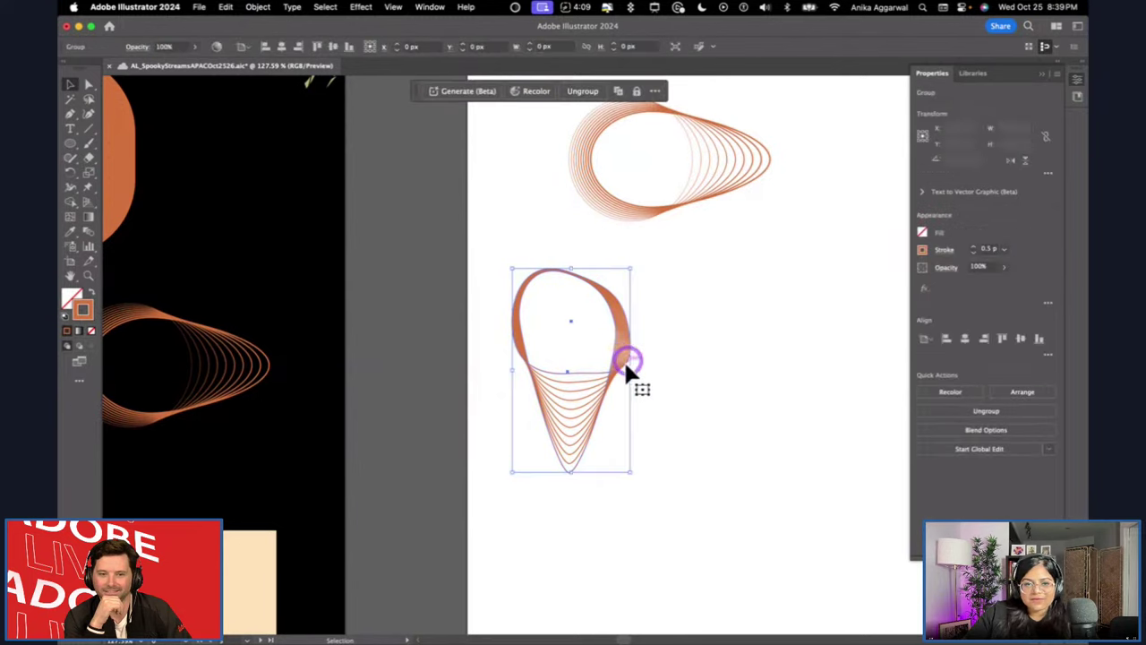
double_click(581, 371)
key(Escape)
click(578, 368)
double_click(578, 373)
key(Escape)
click(672, 341)
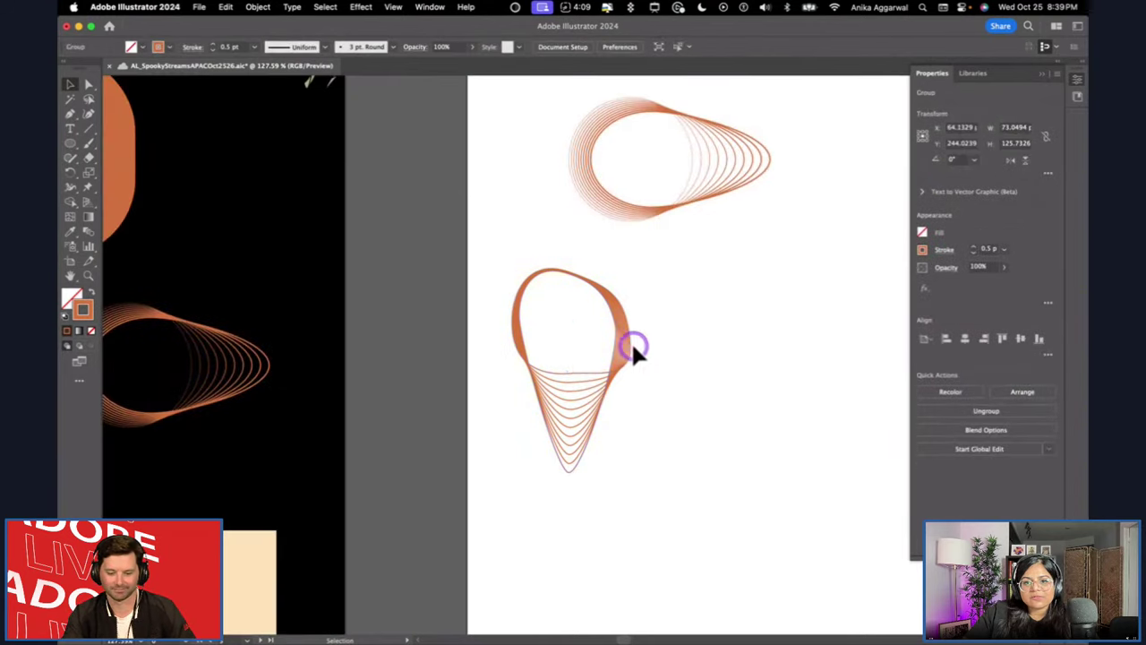
drag(628, 348, 632, 367)
key(super+z)
click(693, 345)
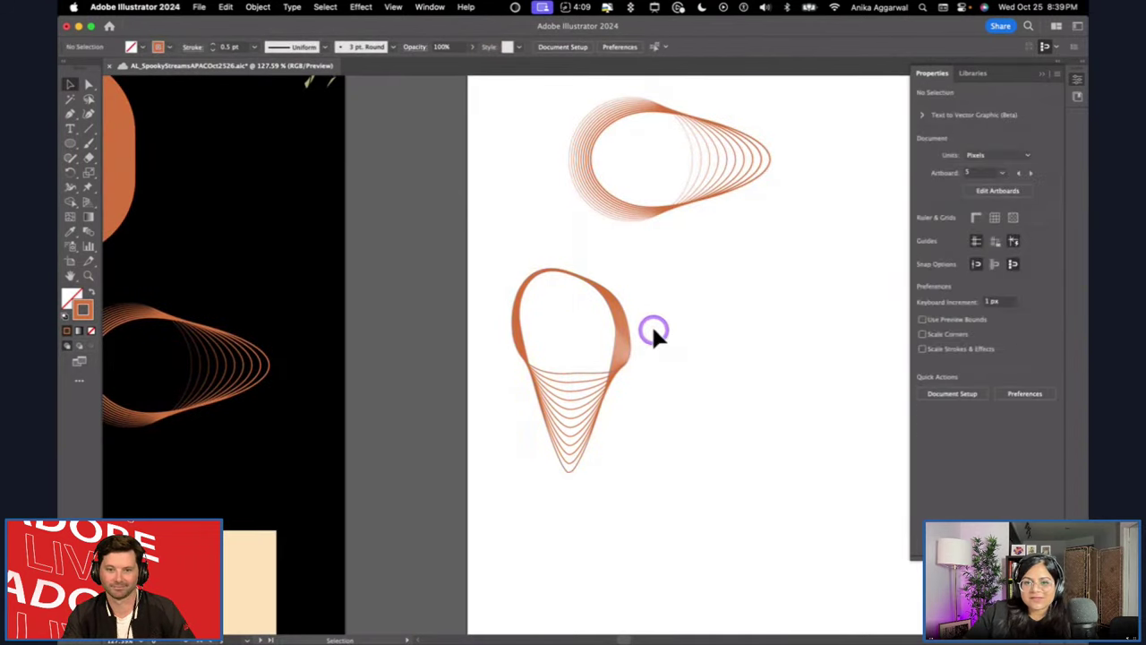
Draw an 88 by 65 px ellipse beside the warped blend and swing its top anchor's handle to form a crescent-like shape.
key(l)
drag(732, 300, 875, 405)
key(a)
click(803, 302)
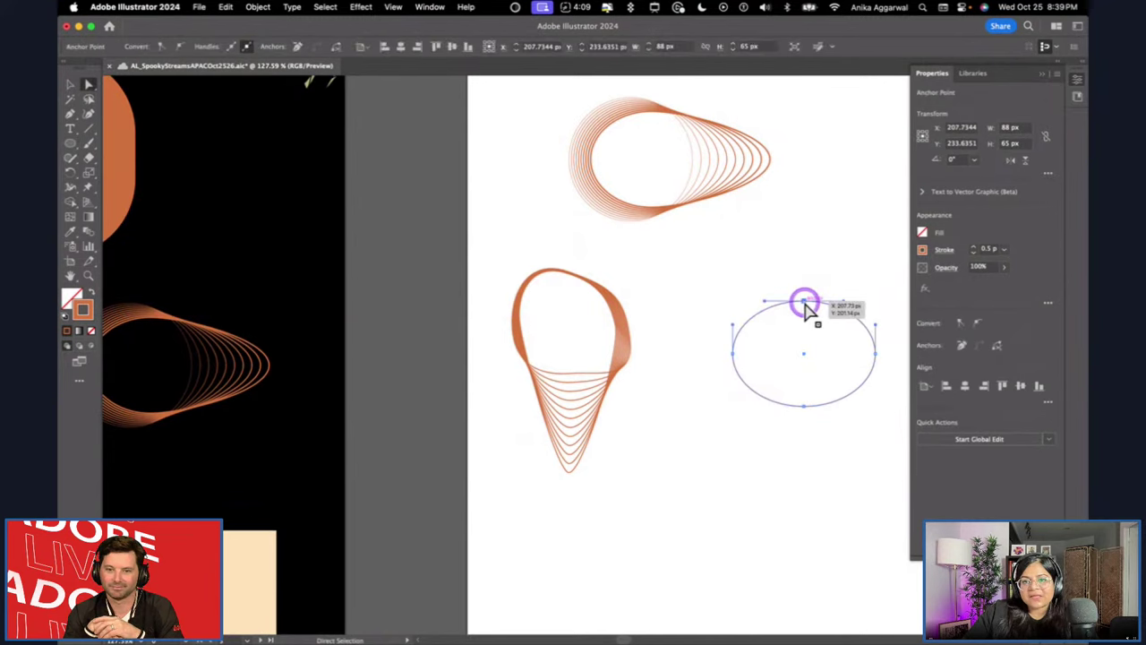
drag(766, 301, 822, 403)
click(811, 463)
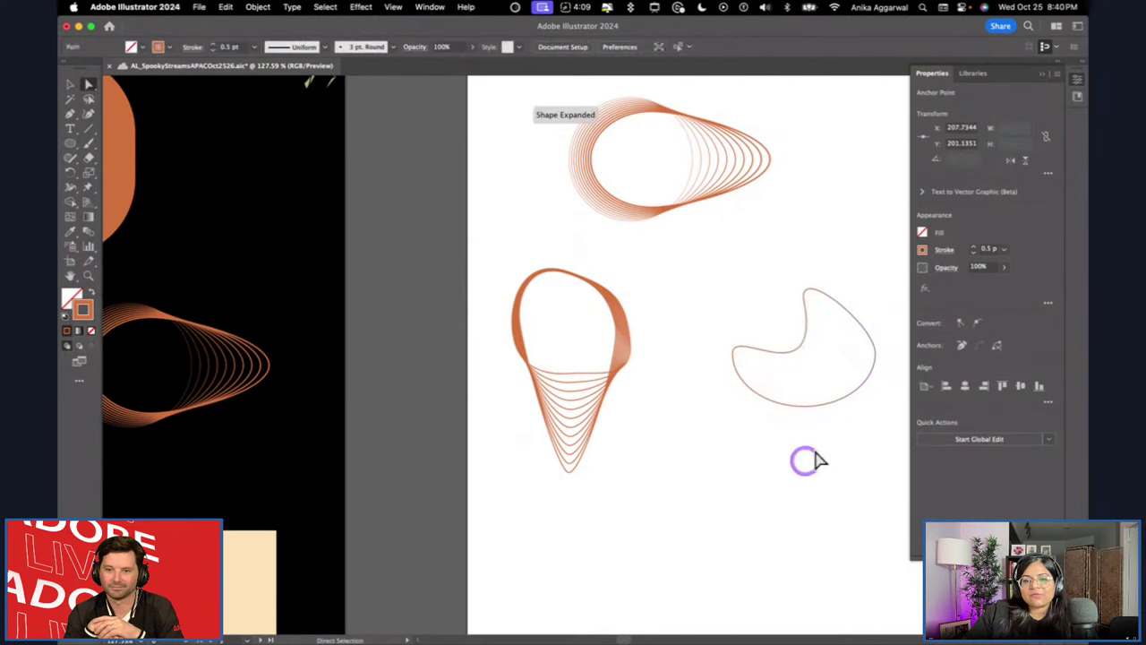
Duplicate the crescent-like shape 18 px up and left, and reshape the copy by adjusting its upper anchor point.
click(855, 323)
click(823, 303)
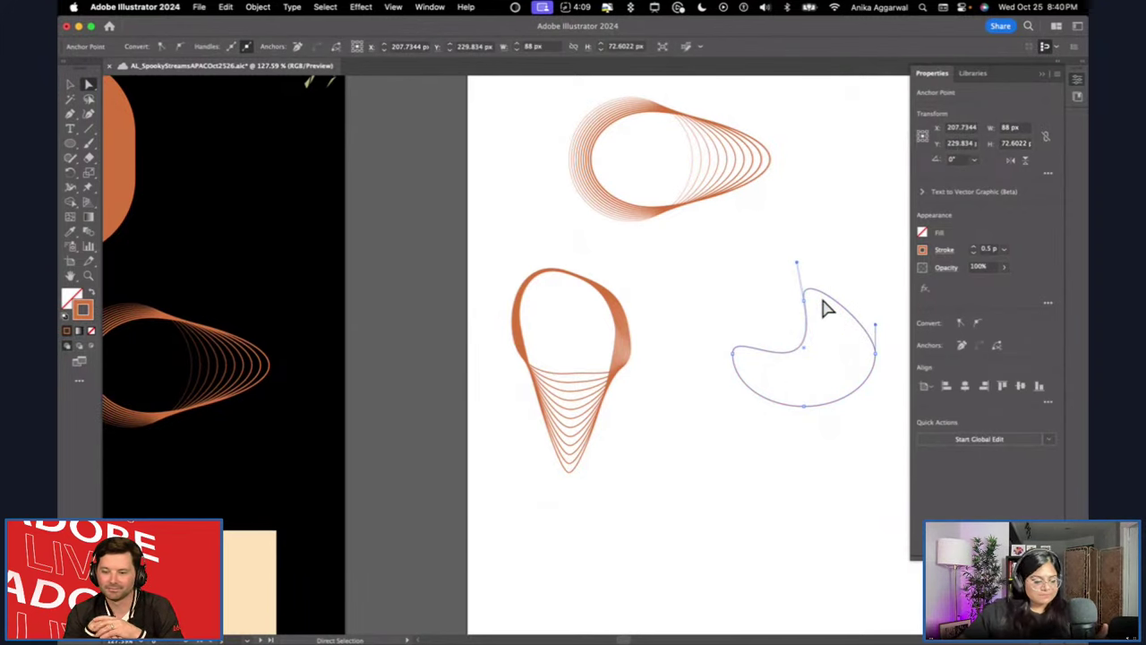
mouse_move(850, 314)
mouse_down()
mouse_move(857, 324)
mouse_move(815, 306)
mouse_up()
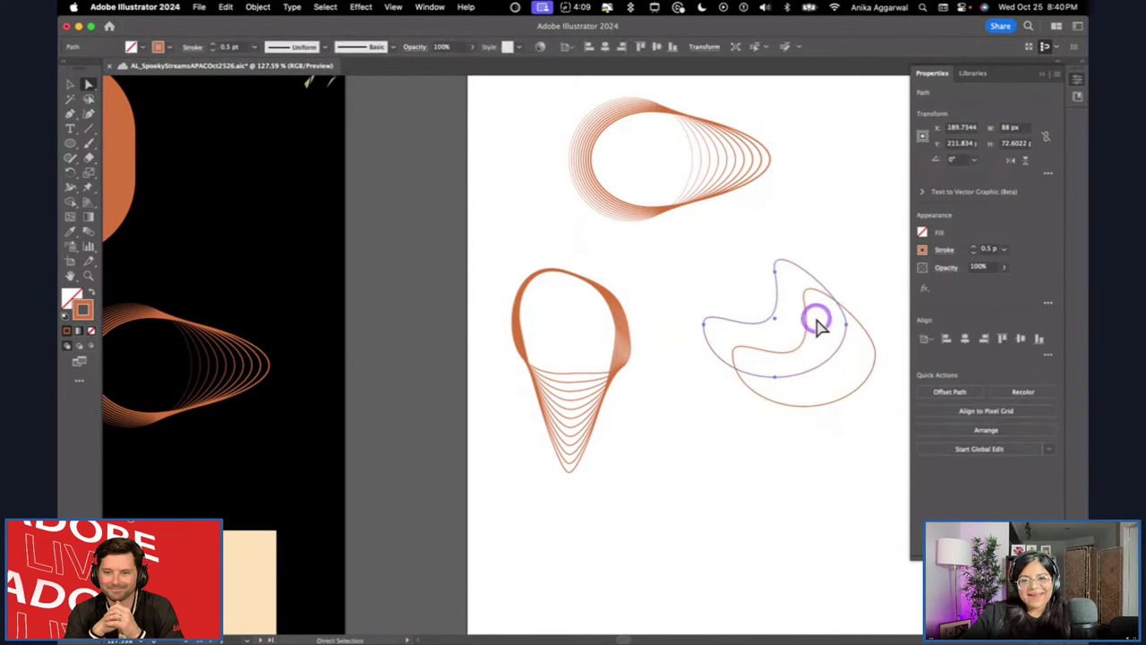
drag(779, 276, 795, 324)
click(786, 280)
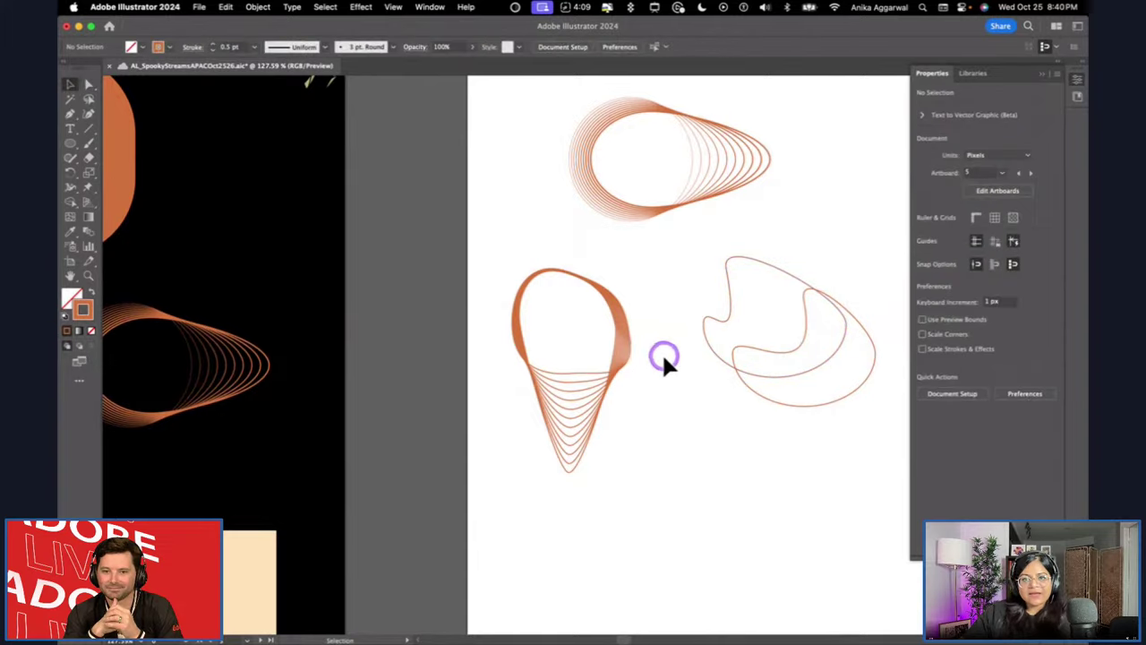
Move the translucent orange rectangle so that it exactly covers the dark forest image.
scroll(660, 350, down, 5)
scroll(660, 340, left, 5)
scroll(582, 242, right, 8)
scroll(484, 231, up, 5)
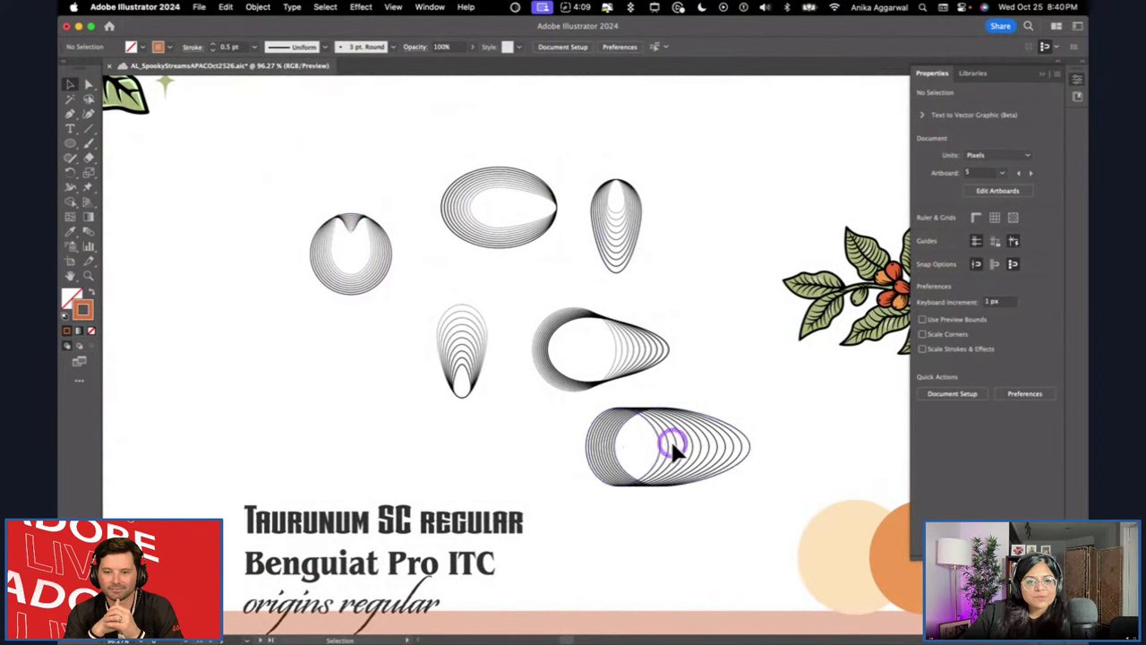
scroll(671, 447, down, 5)
scroll(671, 448, right, 6)
scroll(675, 459, down, 10)
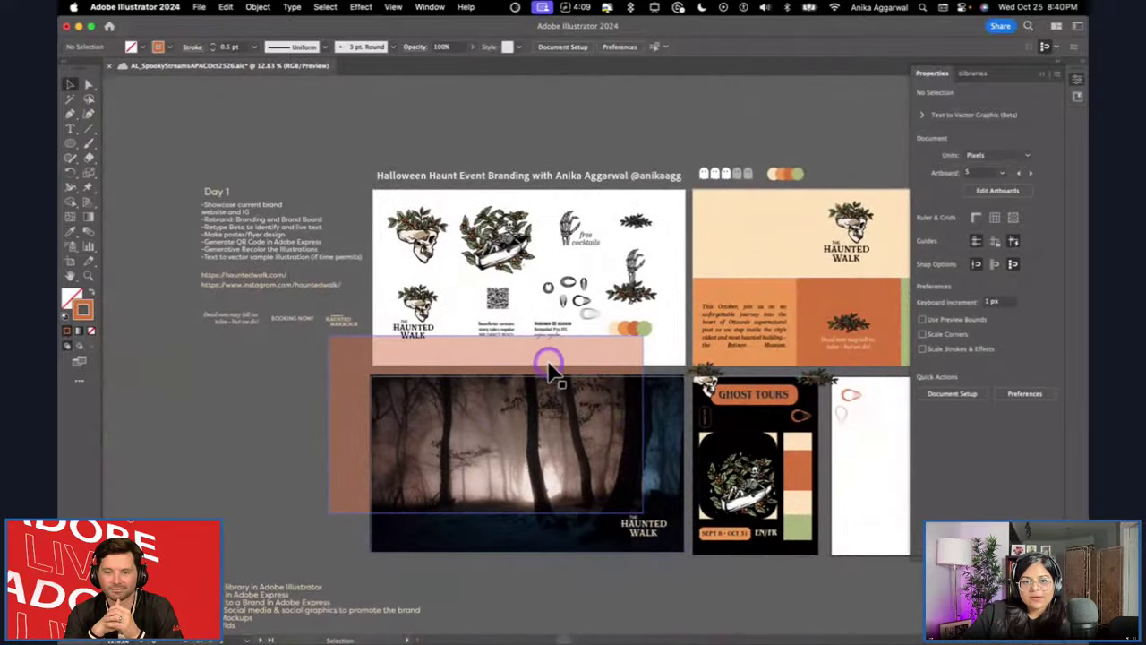
drag(549, 367, 585, 402)
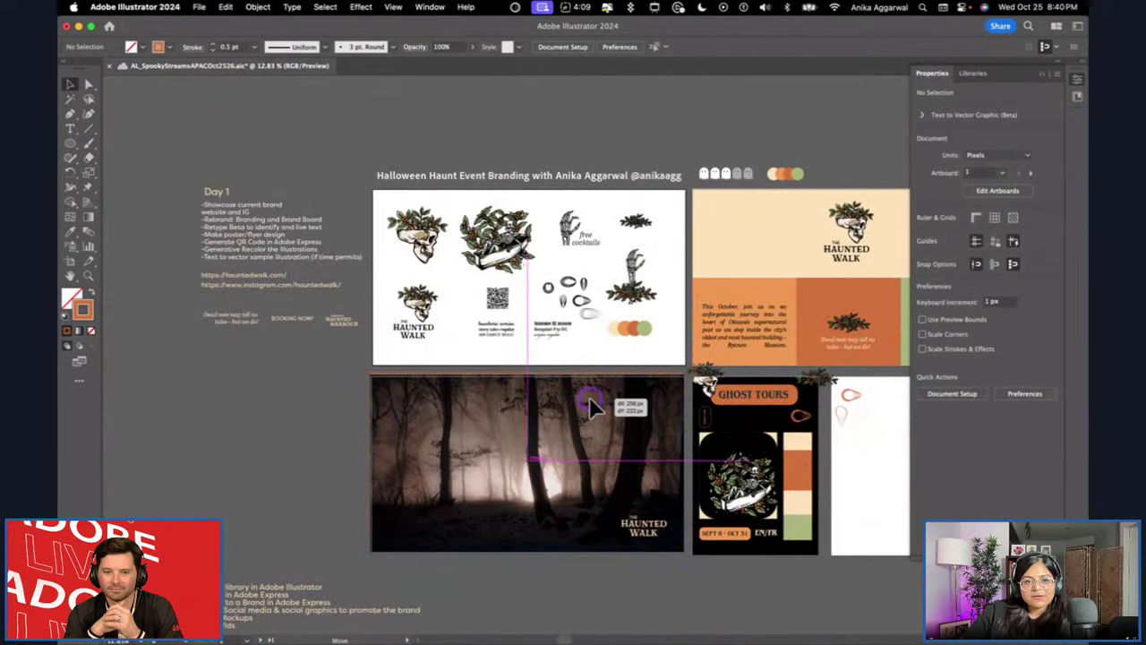
Delete all the orange practice line graphics from the white artboard beside the Ghost Tours poster.
scroll(750, 452, right, 1)
scroll(748, 446, right, 2)
click(819, 405)
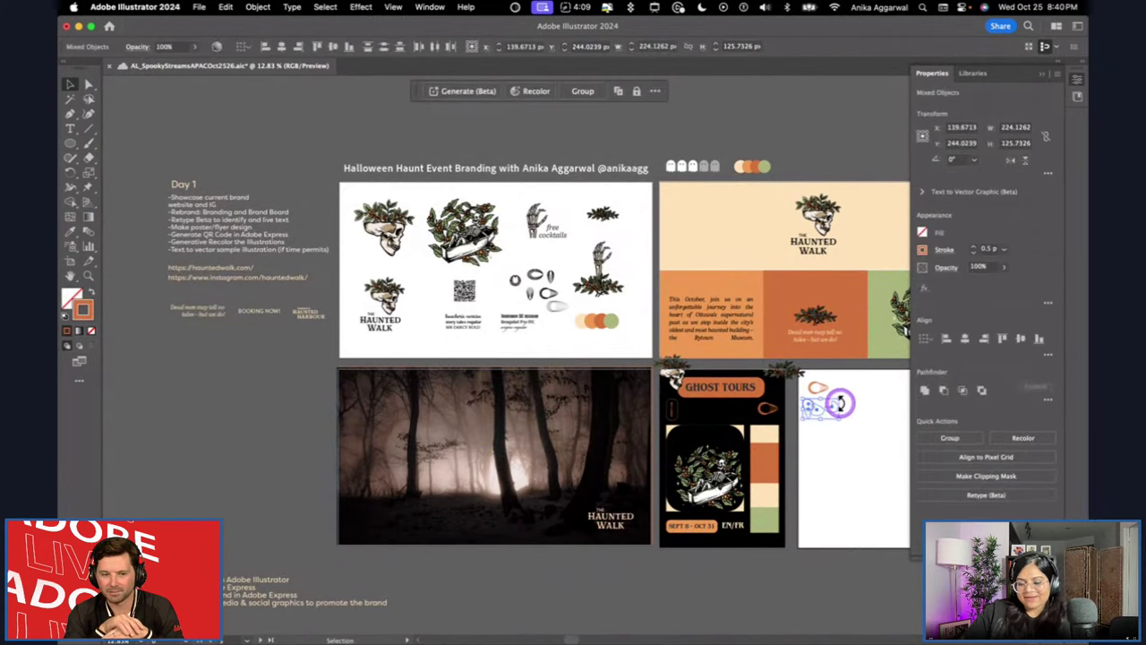
click(842, 407)
scroll(824, 398, up, 2)
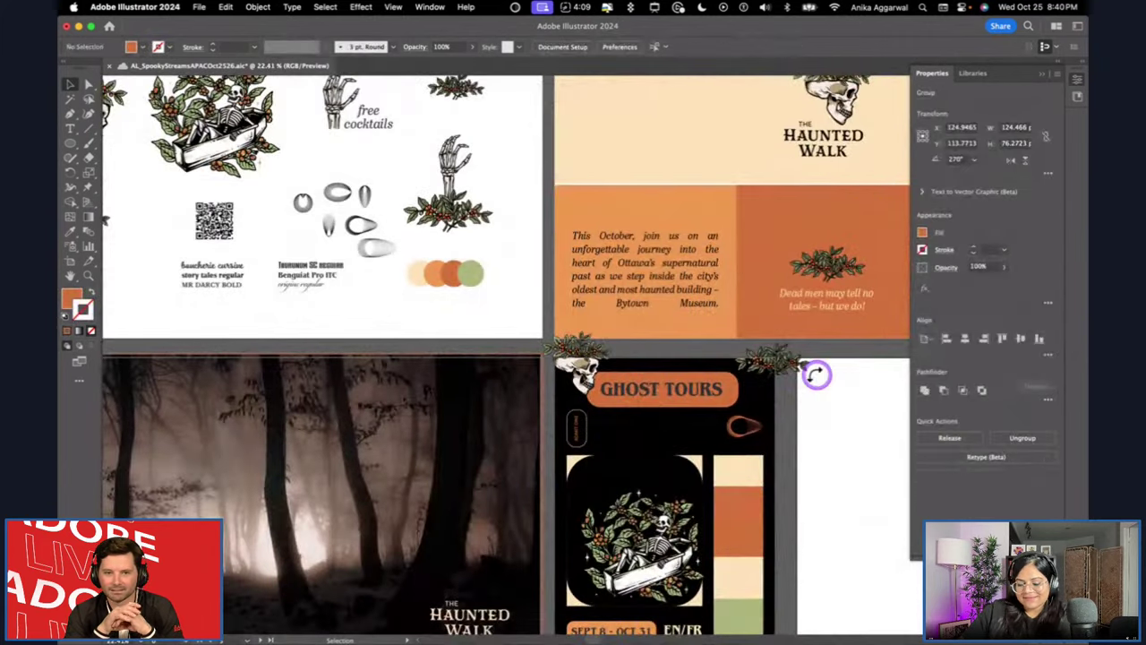
Place a horizontal copy of the ADMIT ONE text below the date pill and recolour it with the cream of the colour block.
scroll(816, 381, up, 2)
scroll(795, 385, up, 4)
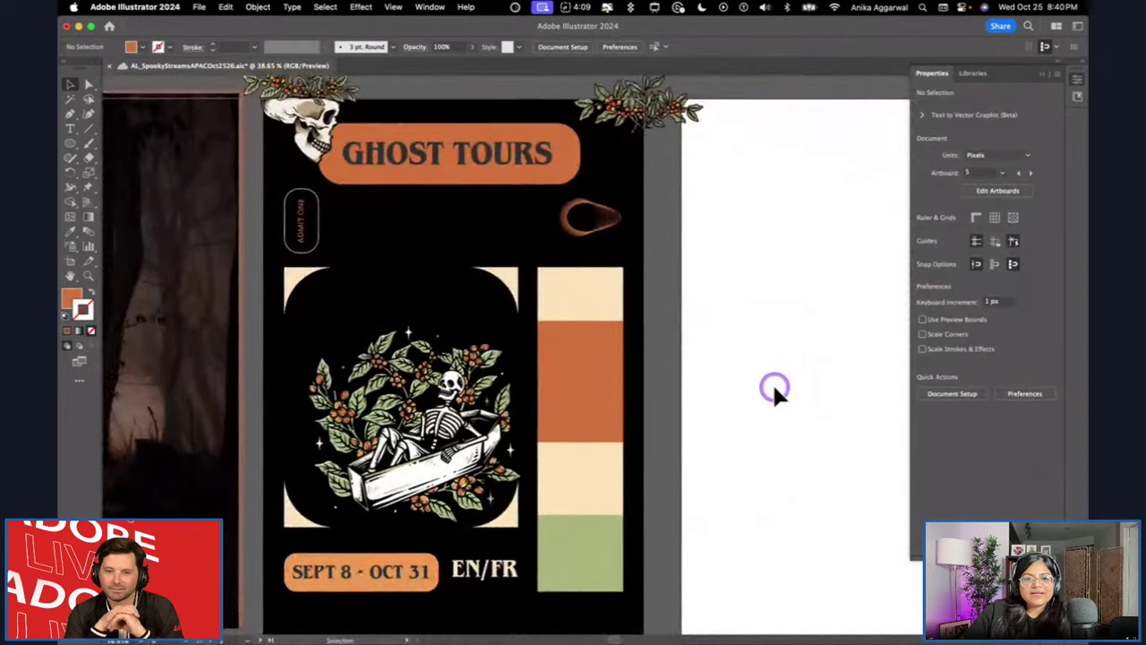
click(320, 205)
drag(325, 209, 391, 606)
key(i)
click(582, 368)
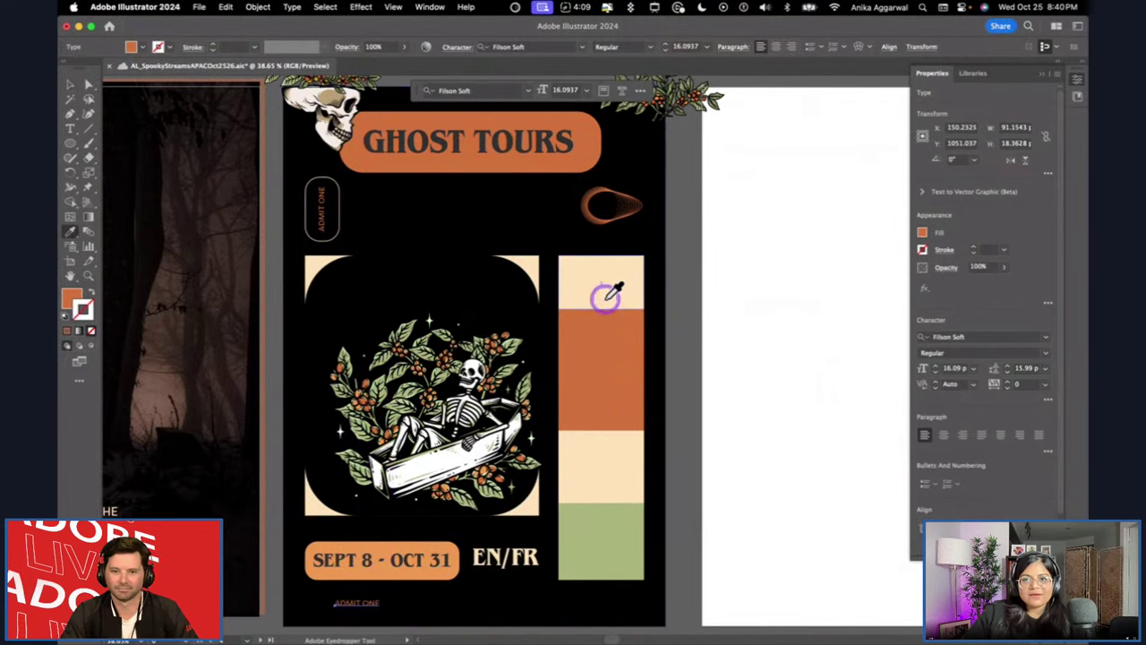
click(605, 295)
Position the cream text copy beneath the SEPT 8 - OCT 31 pill and replace its wording with "Book now / see full".
key(v)
click(708, 440)
click(382, 602)
mouse_move(385, 600)
mouse_down()
mouse_move(409, 601)
mouse_move(415, 616)
mouse_move(399, 608)
mouse_up()
key(cmd+z)
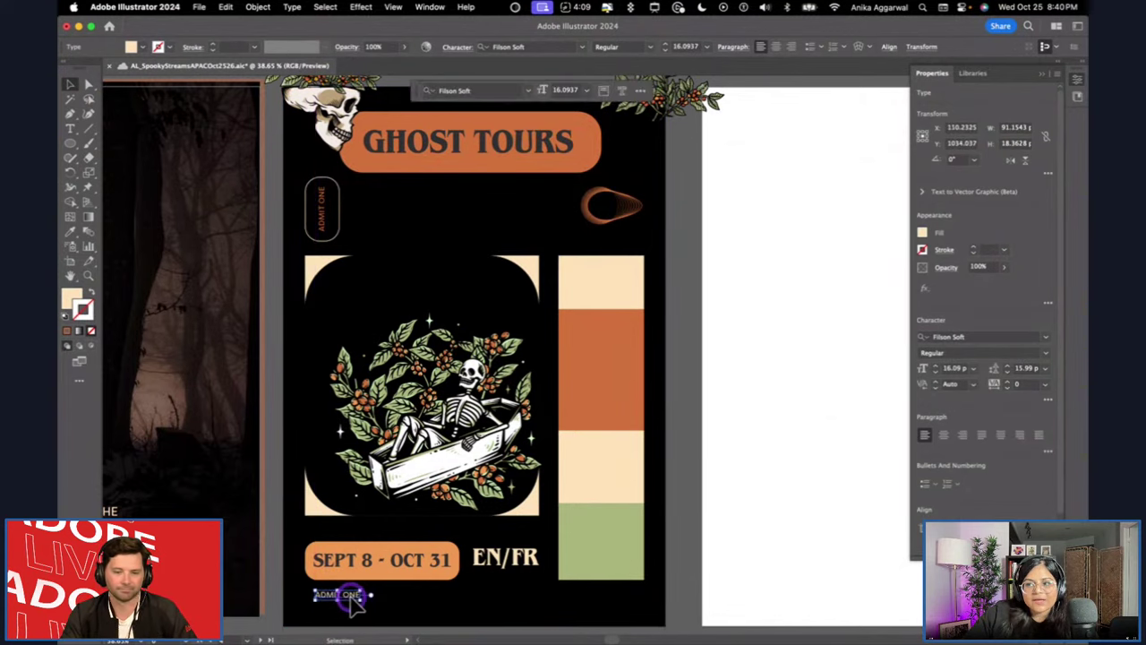
double_click(352, 599)
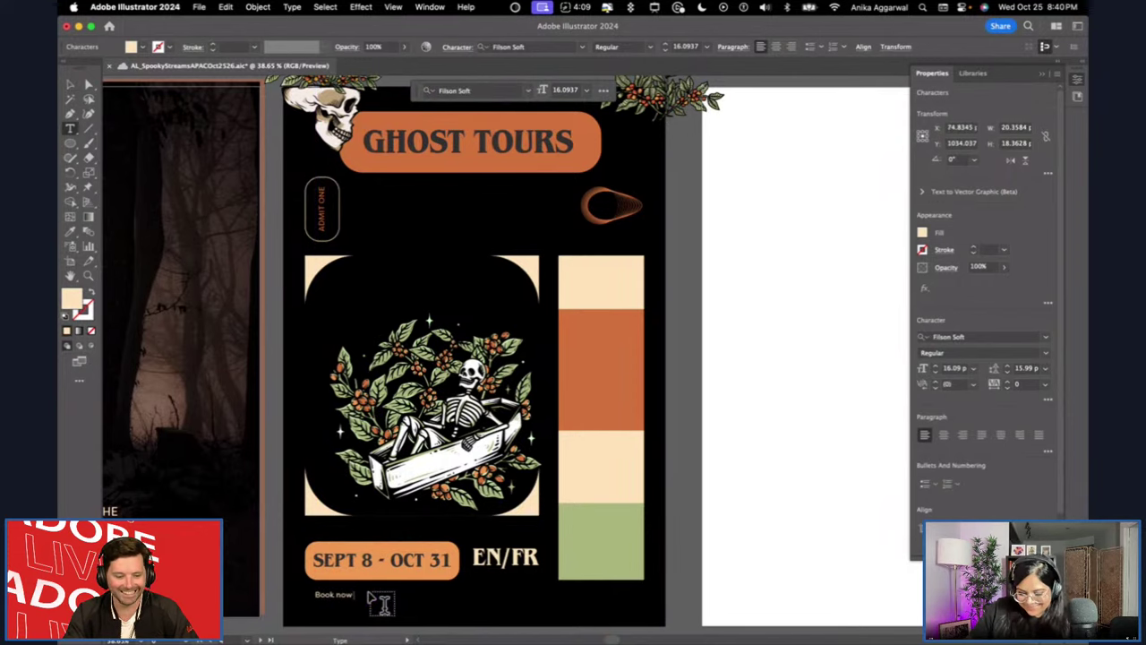
Look up Toronto's Haunted Harbour prices in Chrome, and add "Adults $49, Youth (up to 14) $39" below the GHOST TOURS heading in Illustrator.
key(super+Tab)
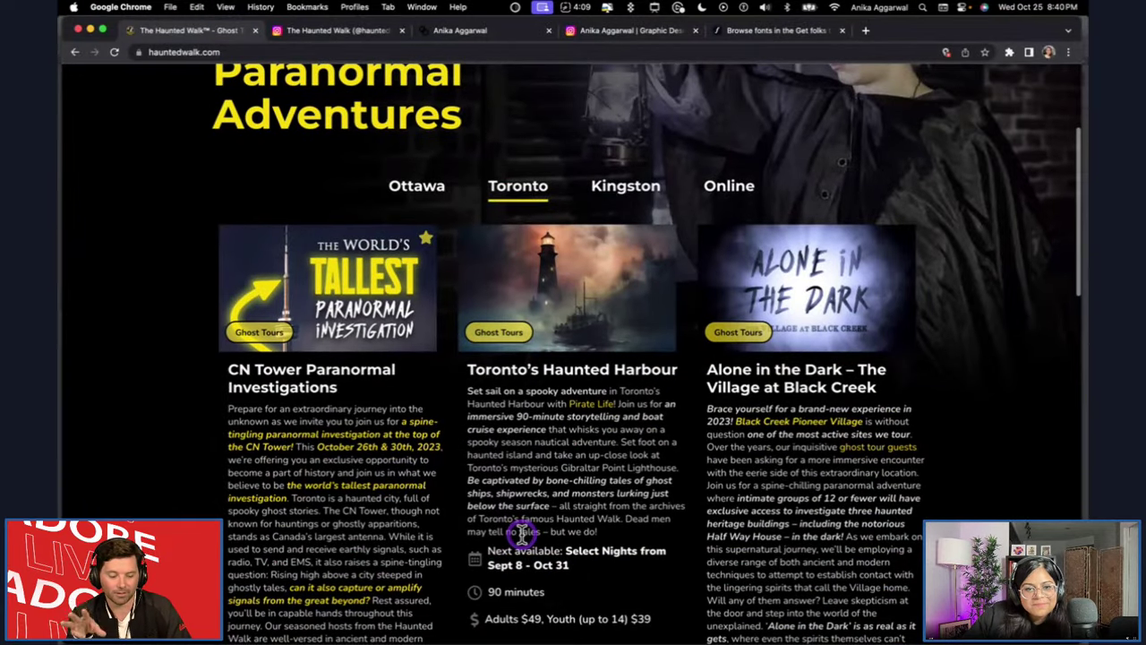
scroll(523, 532, down, 2)
scroll(522, 537, down, 2)
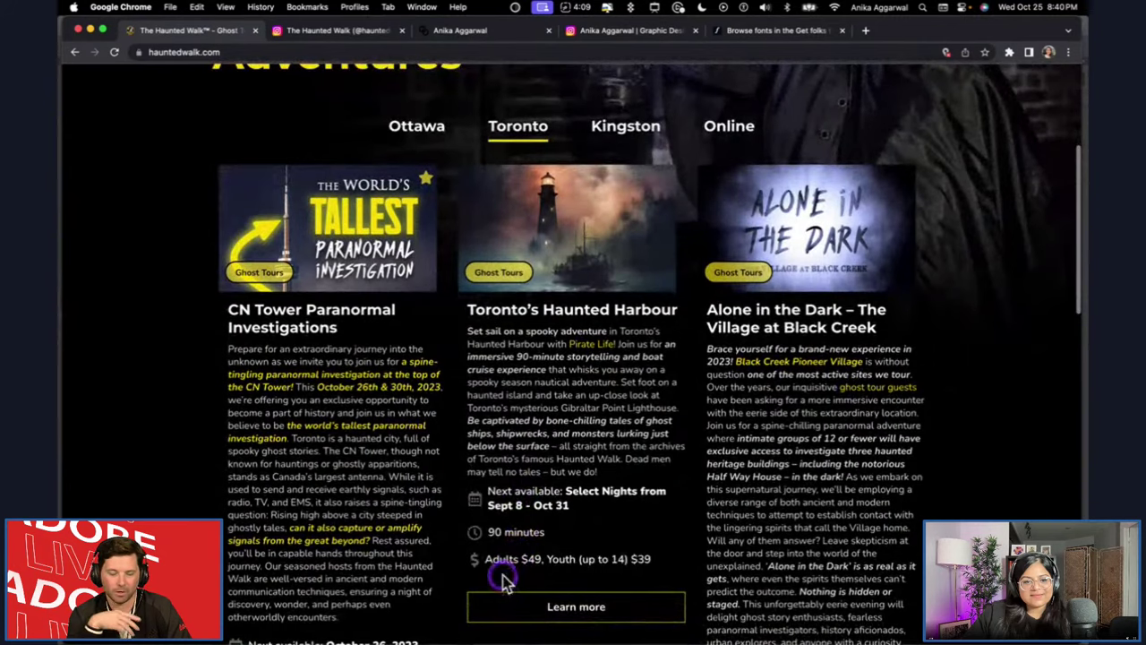
key(super+Tab)
drag(358, 596, 479, 209)
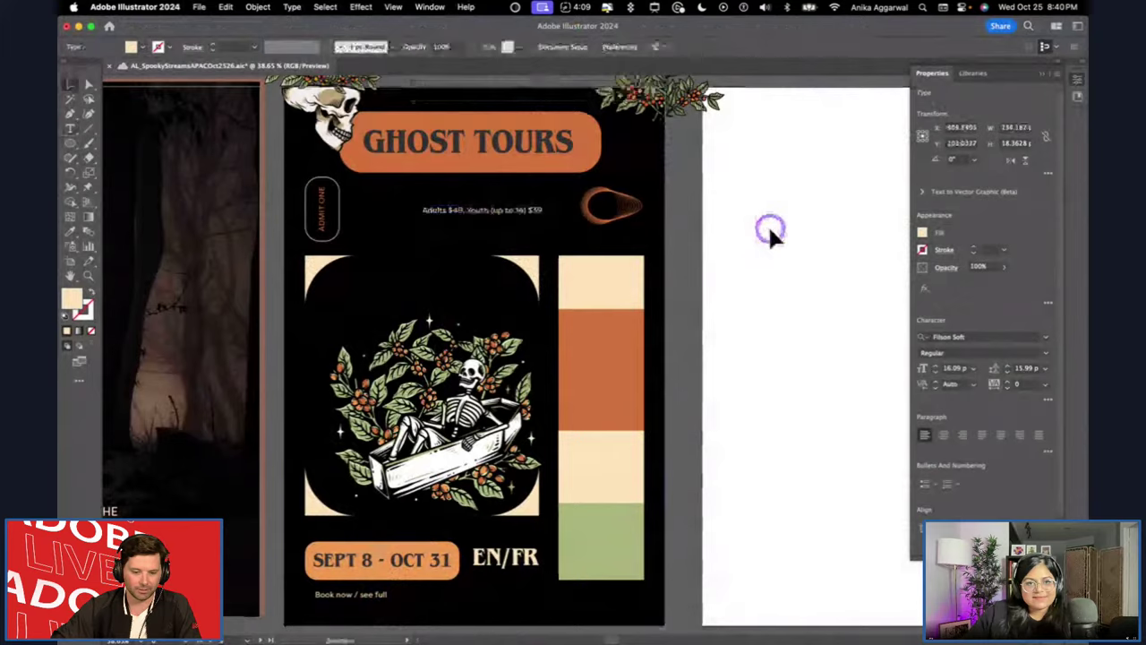
Copy the Bytown Museum paragraph from the orange layout and paste it onto the Ghost Tours poster.
scroll(685, 243, up, 5)
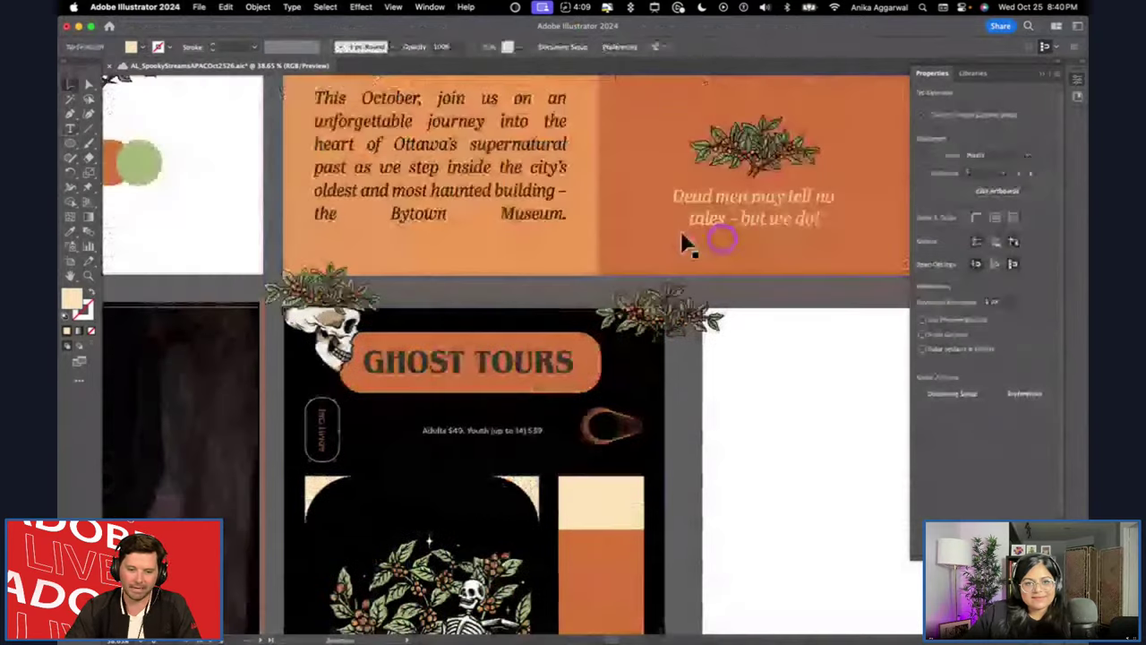
triple_click(506, 187)
key(cmd+c)
click(714, 427)
scroll(713, 425, down, 1)
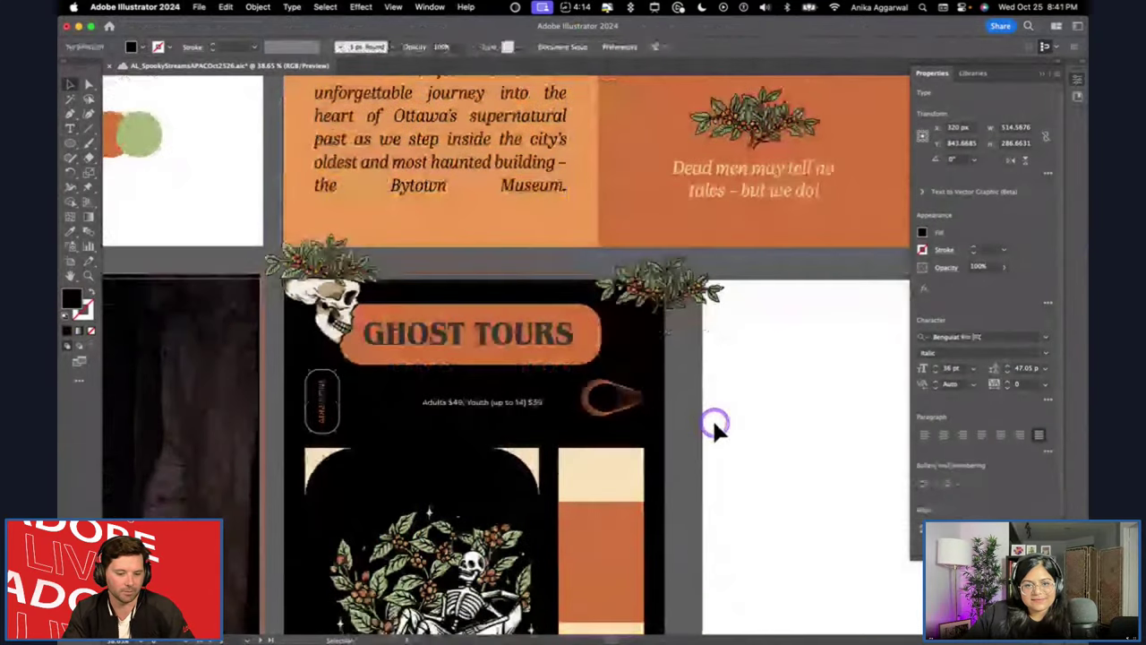
key(cmd+v)
key(cmd+z)
drag(454, 492, 712, 351)
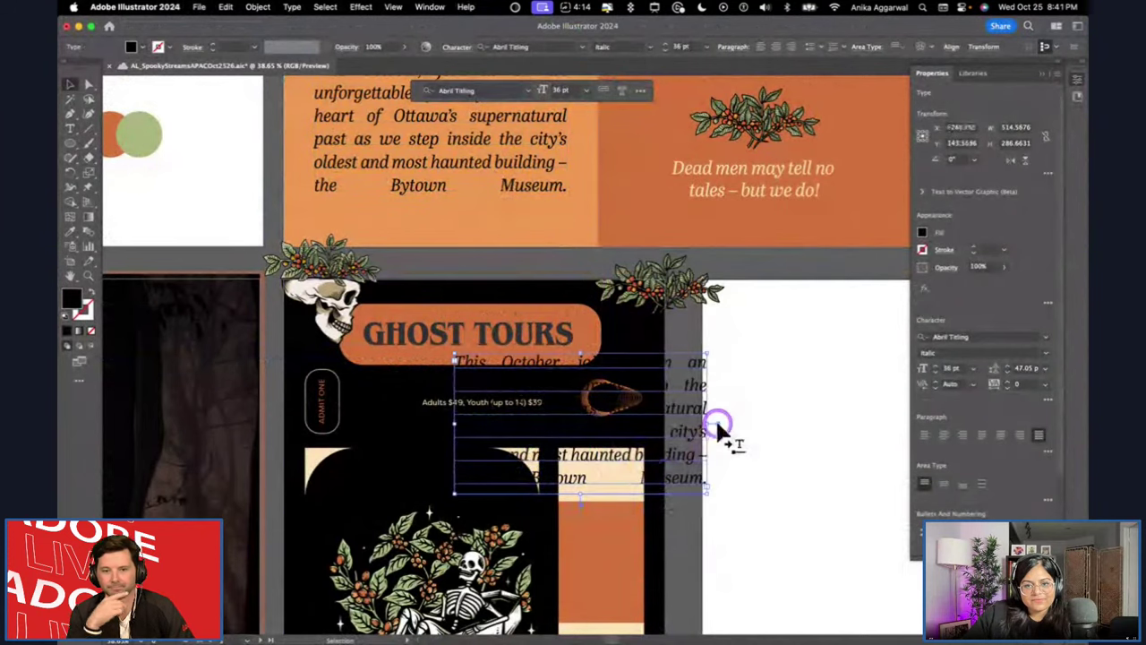
Scale the pasted paragraph to 9.77 pt, fit it inside the upper cream block and align its text left.
drag(647, 487, 775, 484)
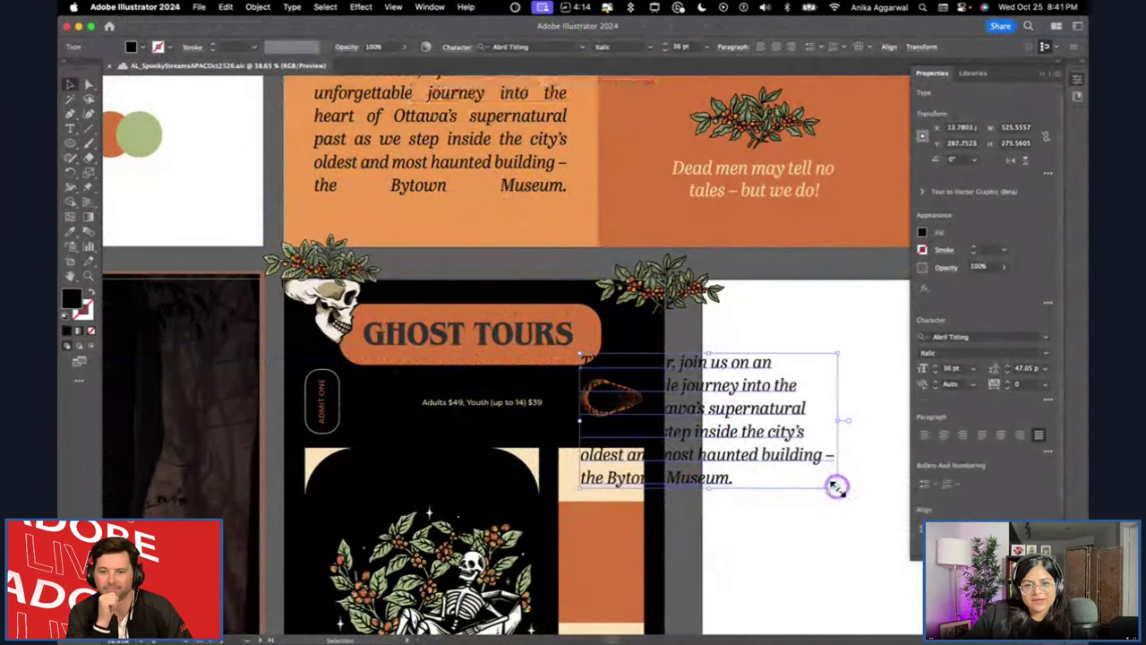
key(Delete)
key(cmd+z)
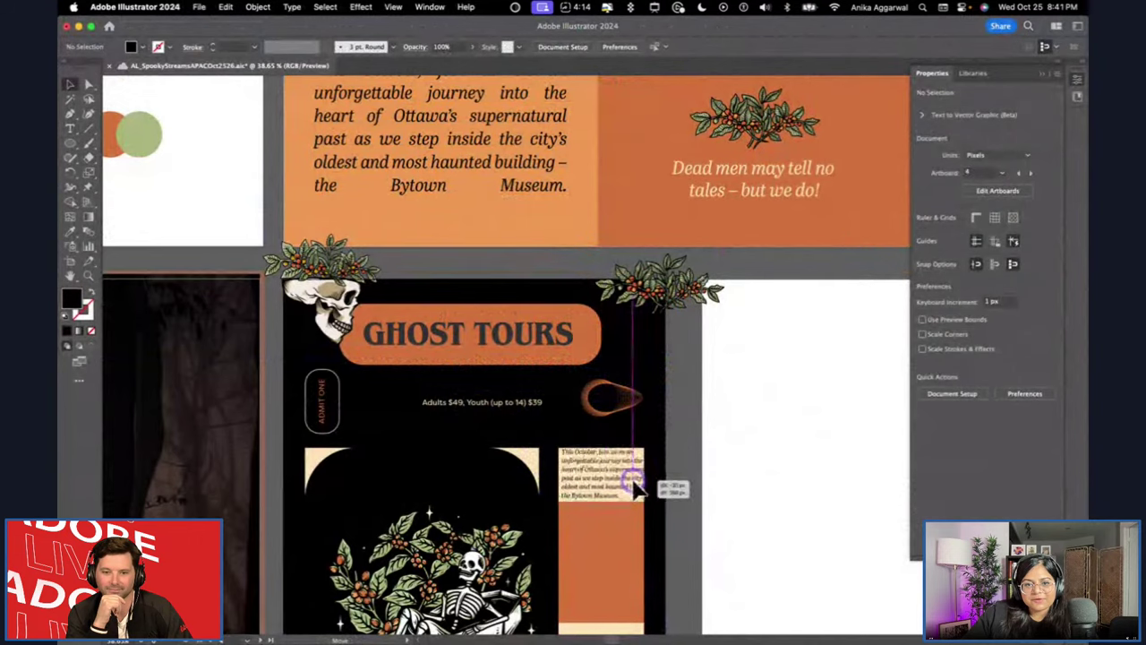
drag(647, 468, 620, 469)
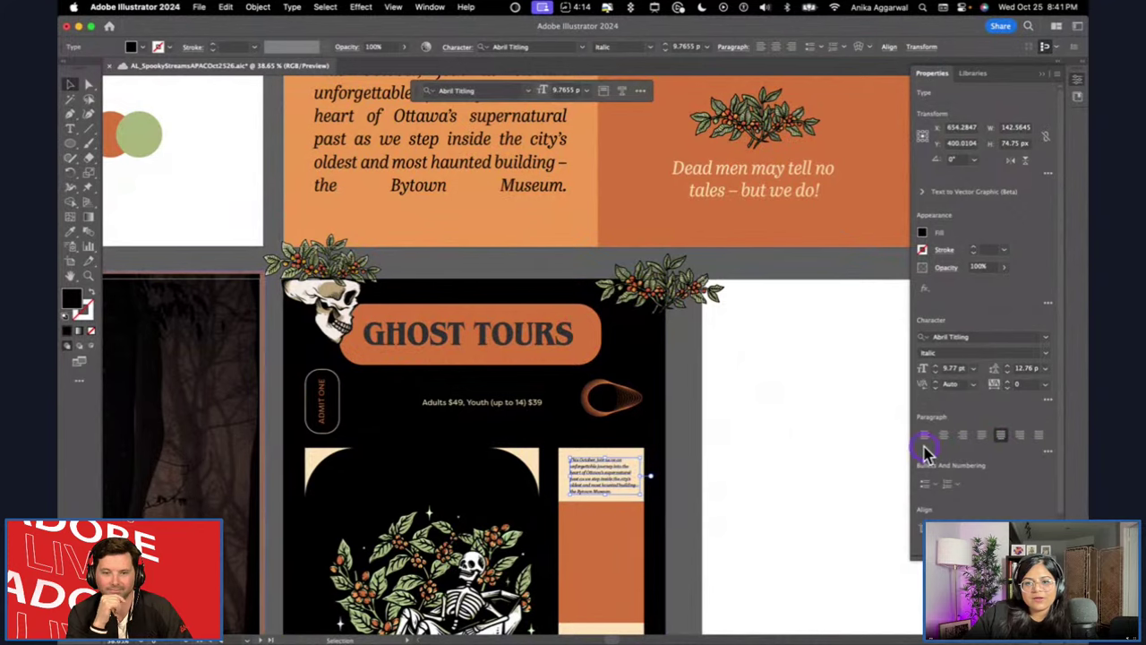
click(654, 486)
scroll(639, 480, up, 5)
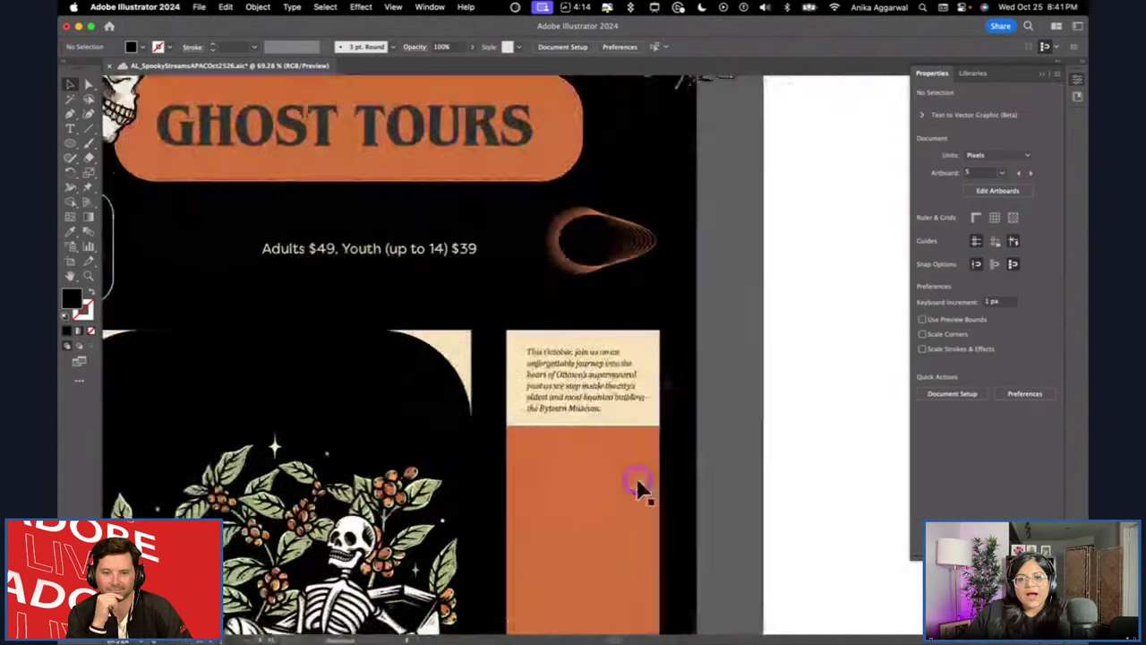
click(598, 340)
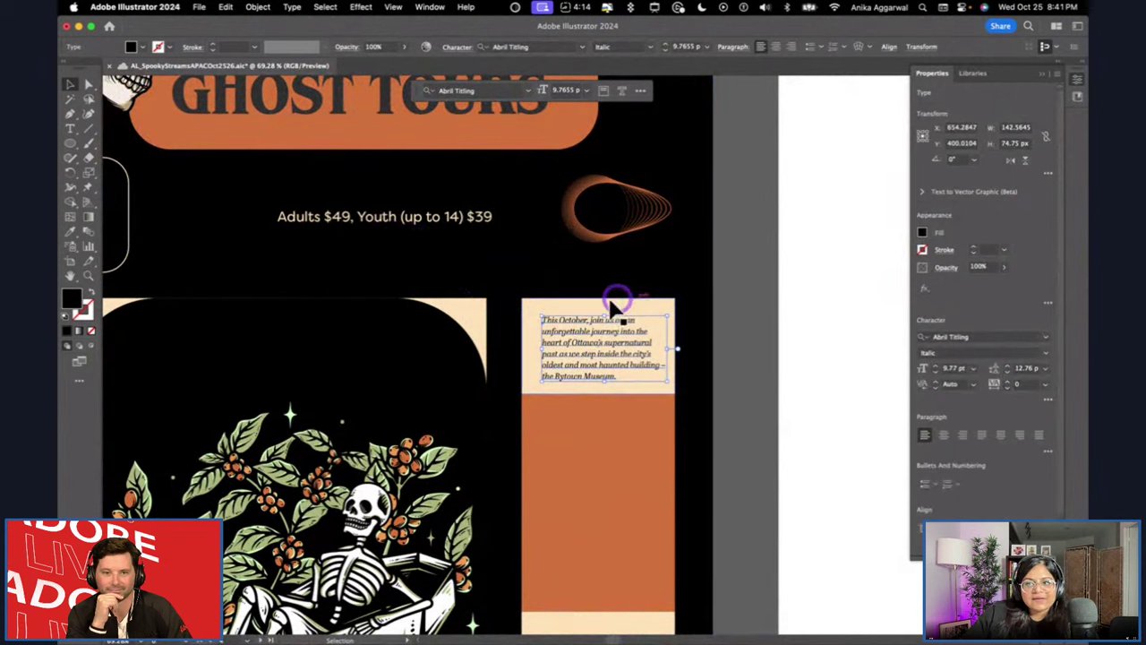
drag(417, 225, 376, 167)
triple_click(385, 156)
text(@h)
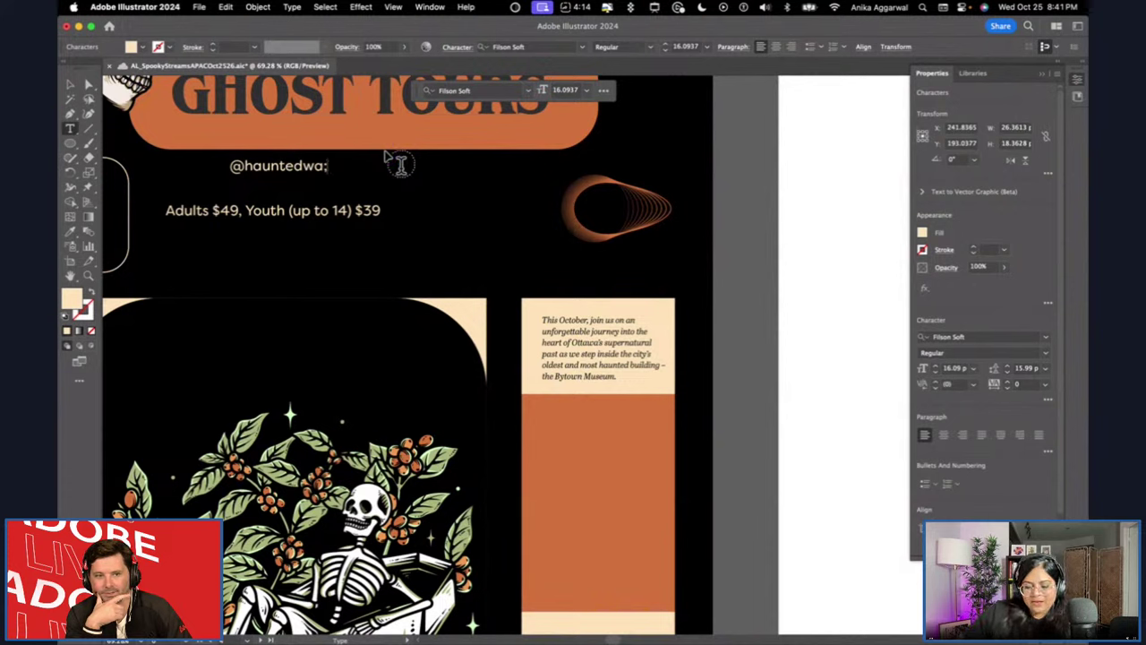
text(auntedwalk)
key(Escape)
drag(333, 167, 428, 199)
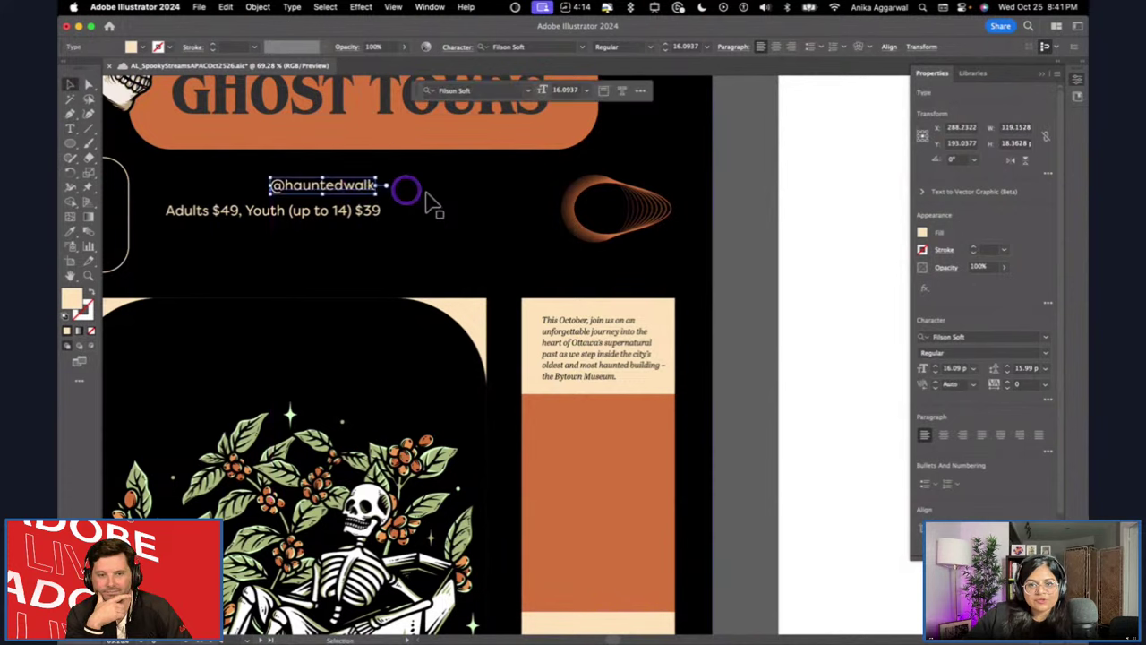
click(741, 246)
scroll(737, 245, down, 5)
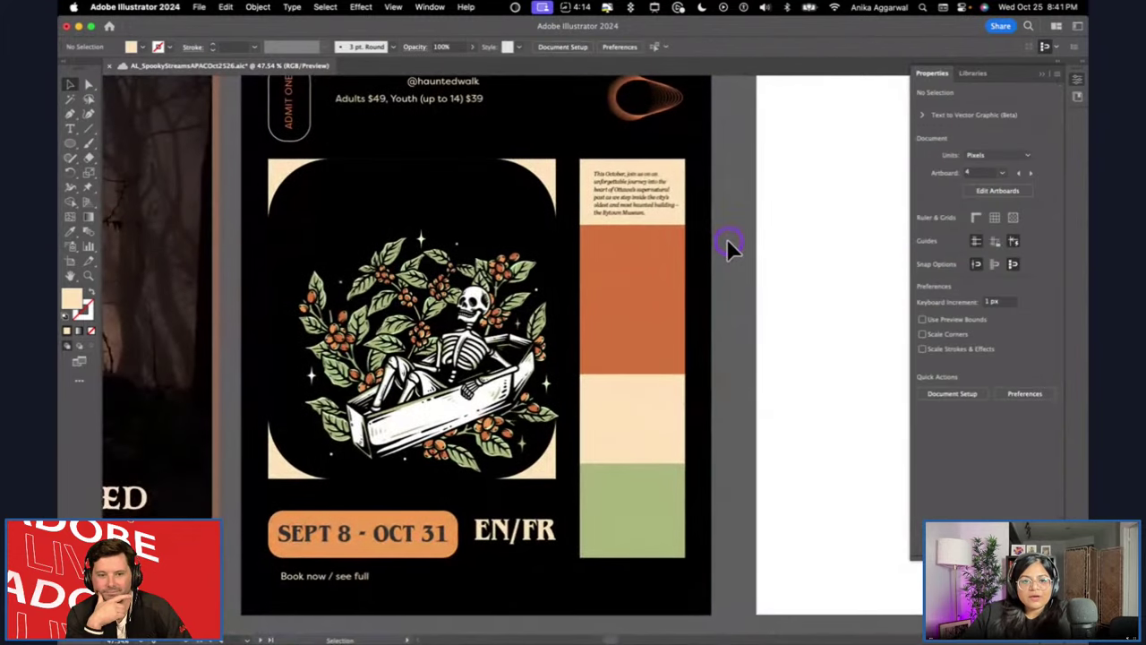
scroll(726, 239, up, 5)
click(438, 130)
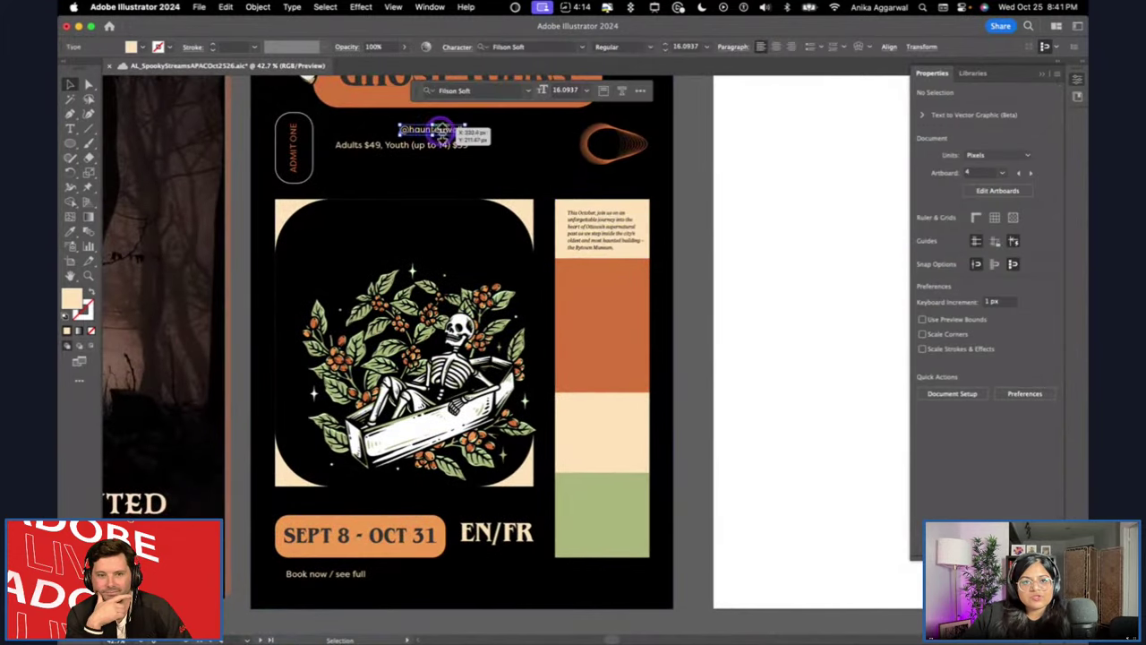
drag(440, 130, 440, 133)
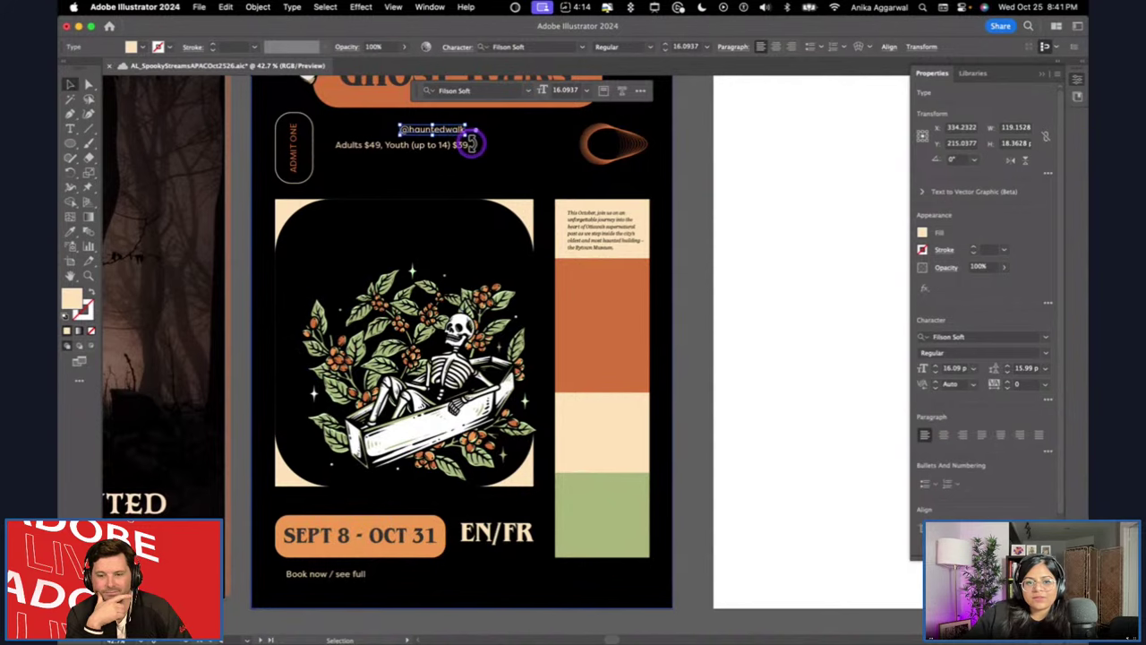
scroll(479, 174, up, 2)
click(750, 392)
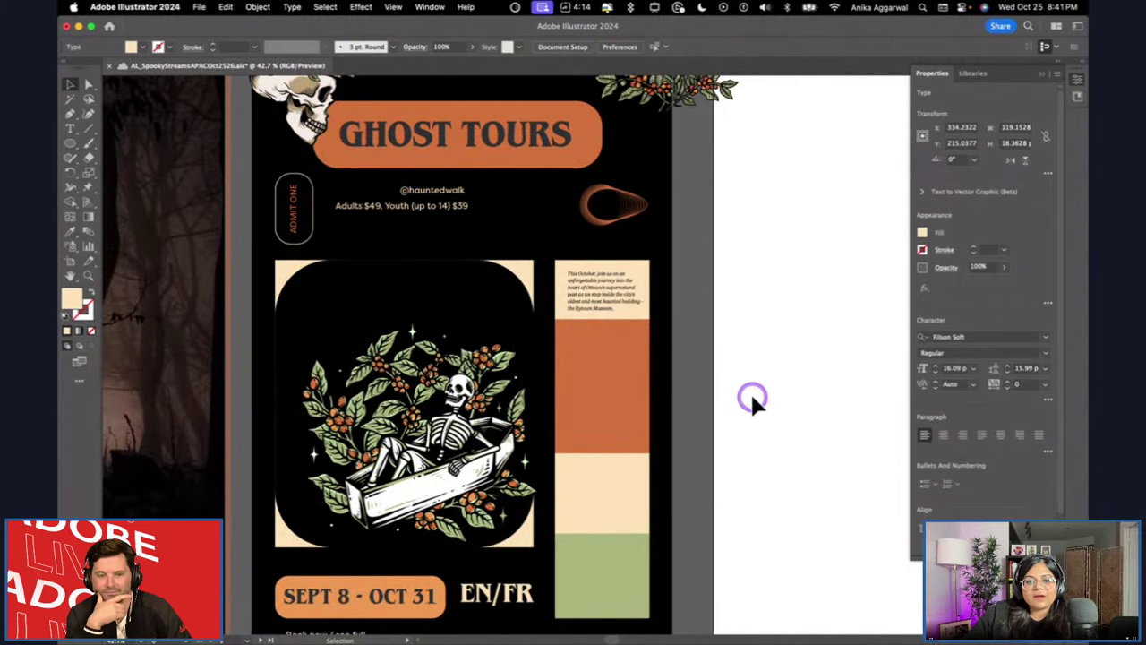
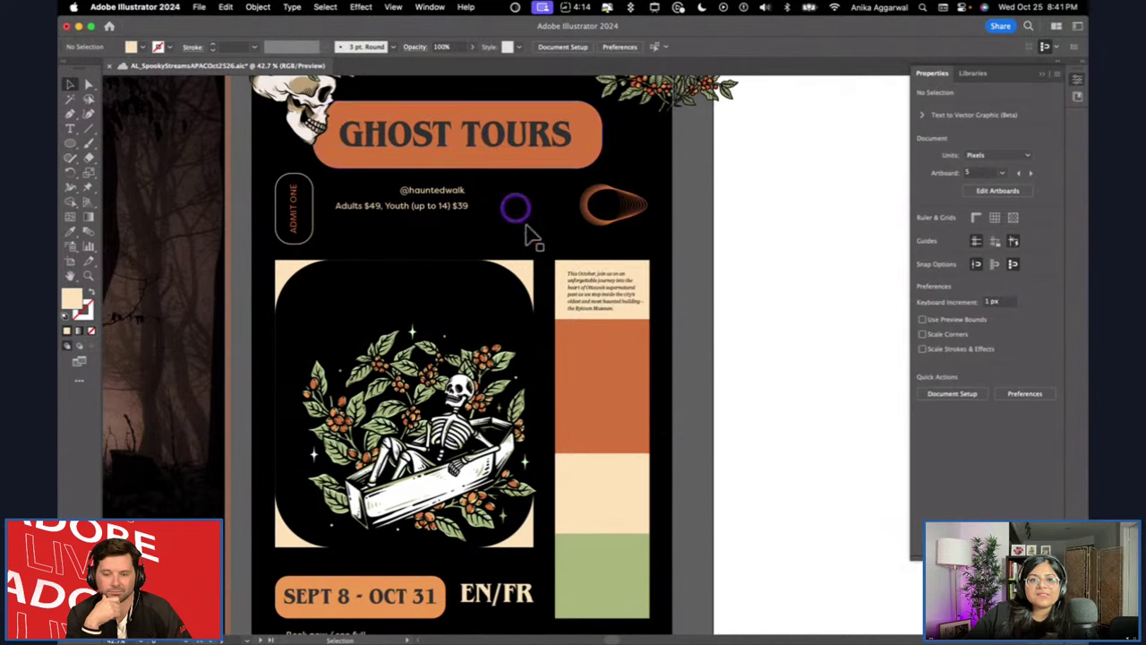
Review the fonts used for the poster's small text, GHOST TOURS heading, EN/FR label and museum paragraph.
click(702, 285)
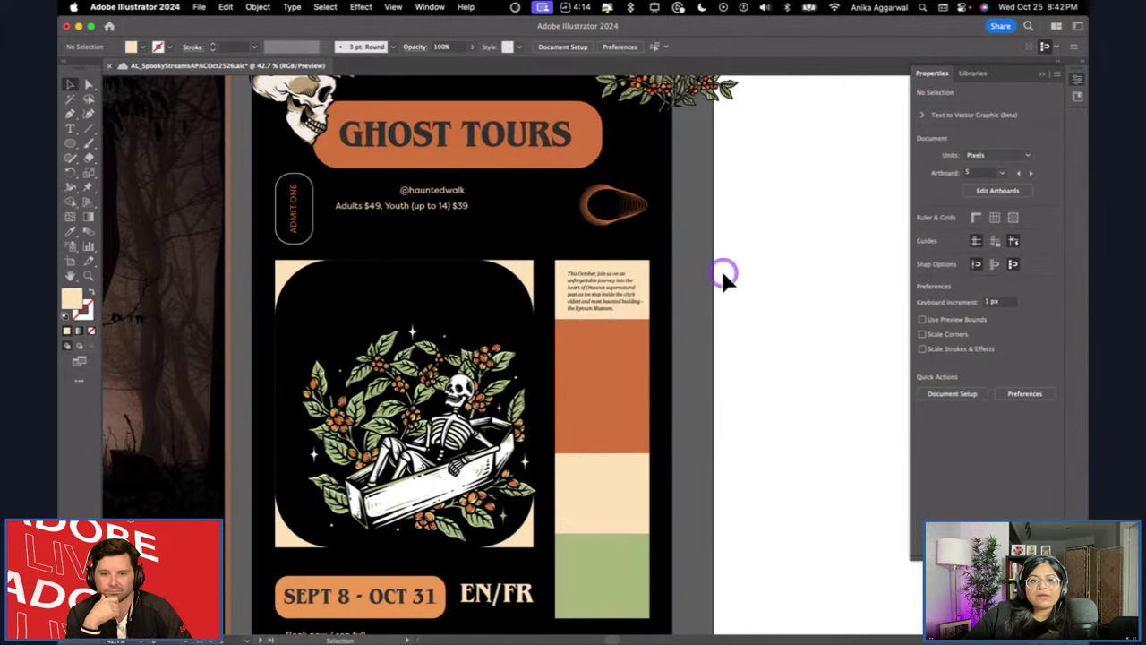
drag(604, 283, 605, 284)
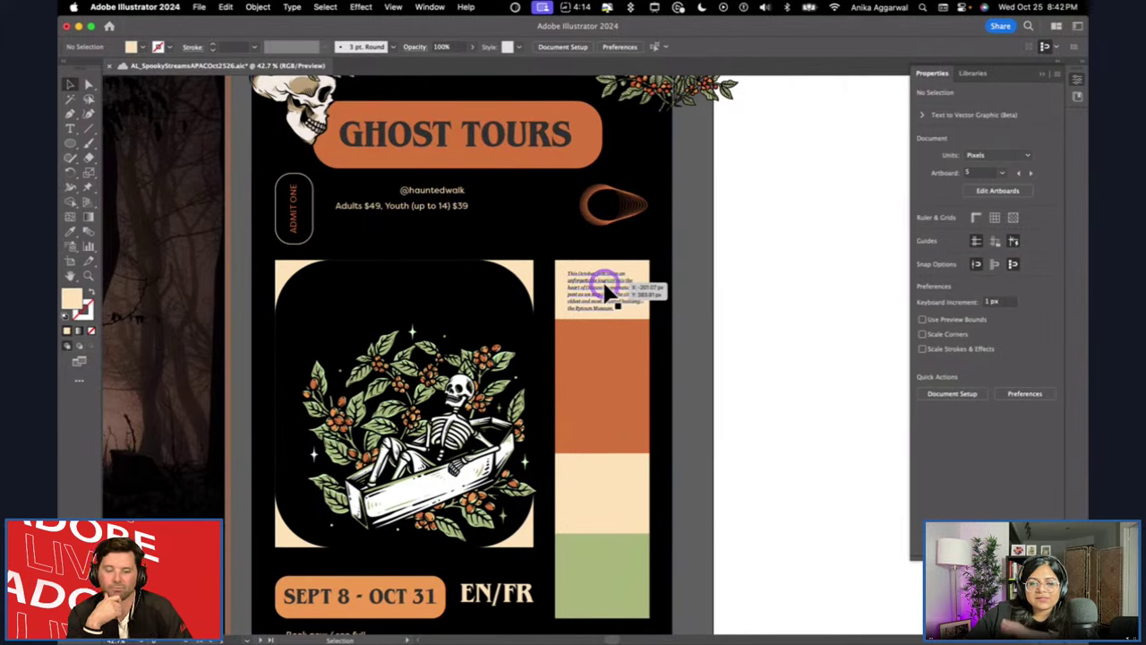
drag(605, 295, 605, 295)
drag(412, 195, 416, 201)
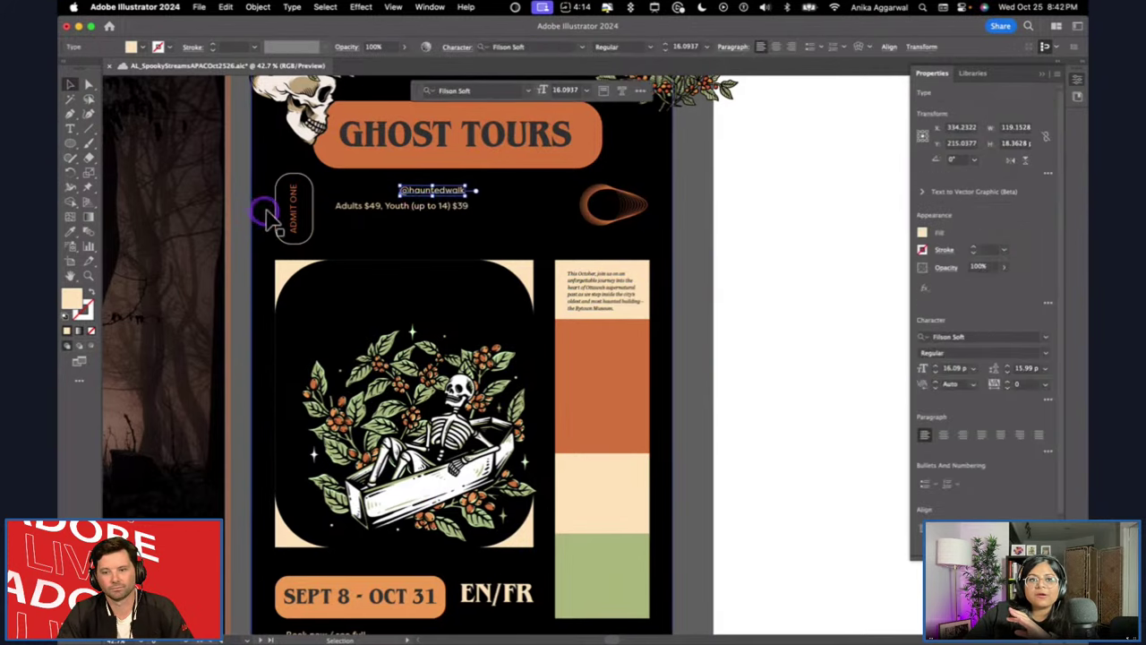
drag(290, 211, 298, 209)
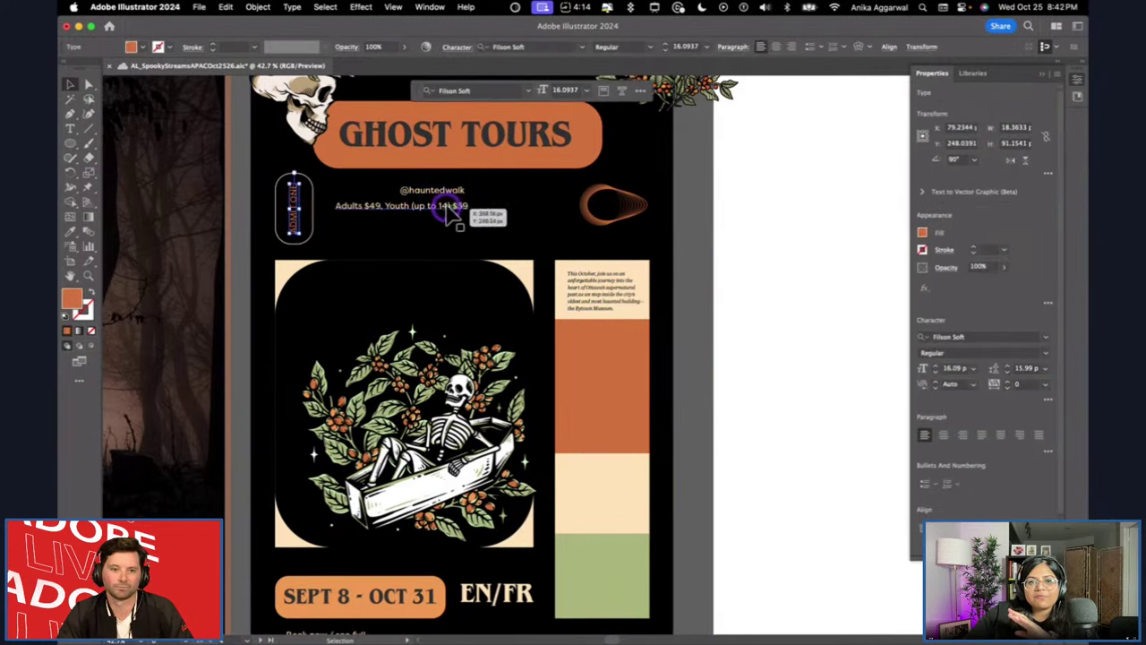
click(452, 139)
click(990, 346)
click(410, 616)
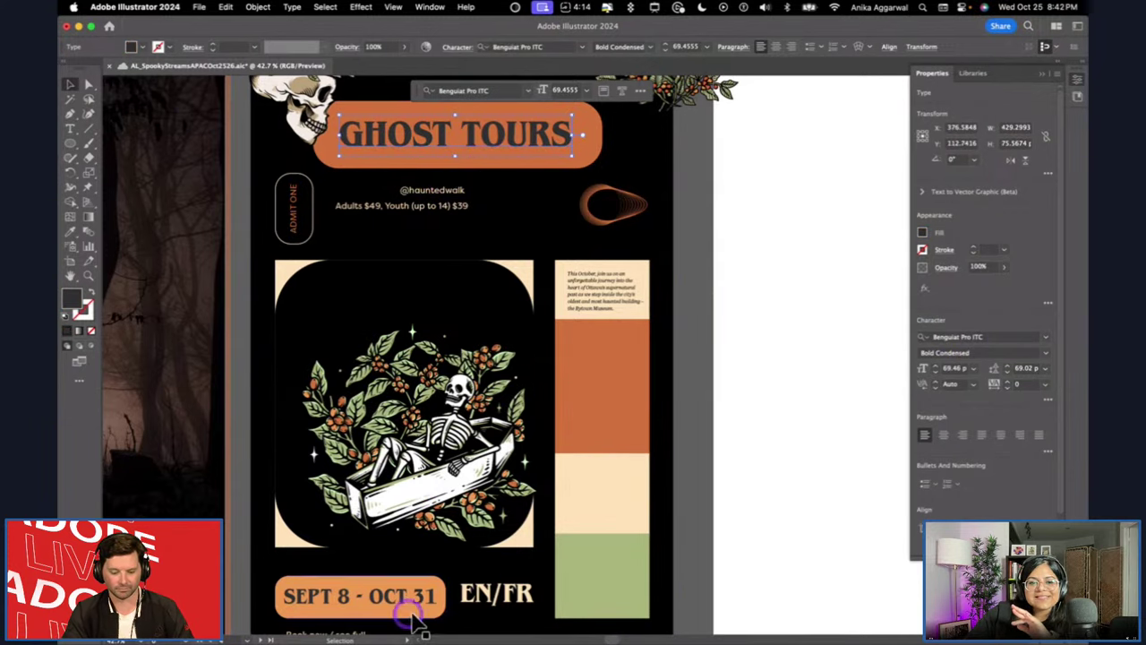
click(470, 600)
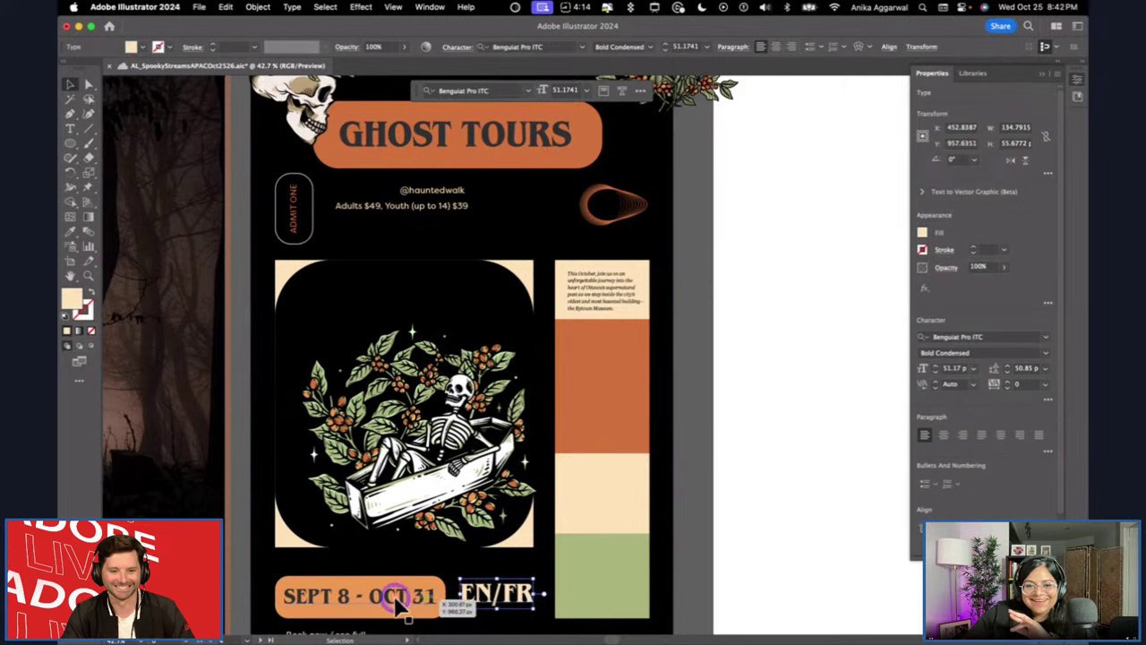
click(572, 281)
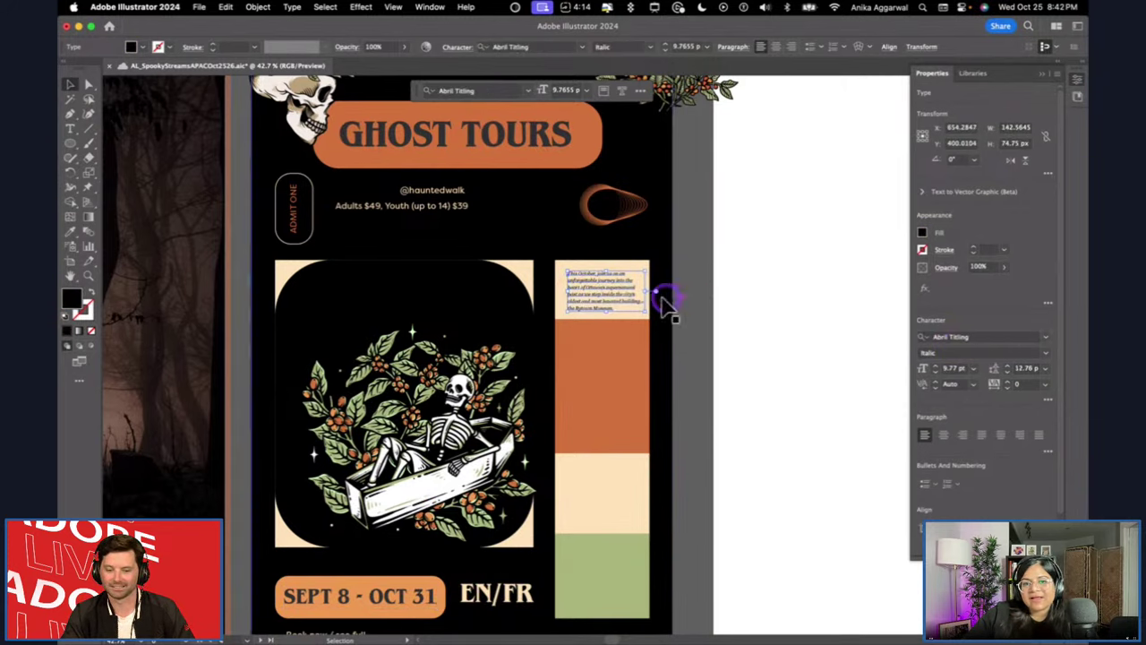
click(410, 200)
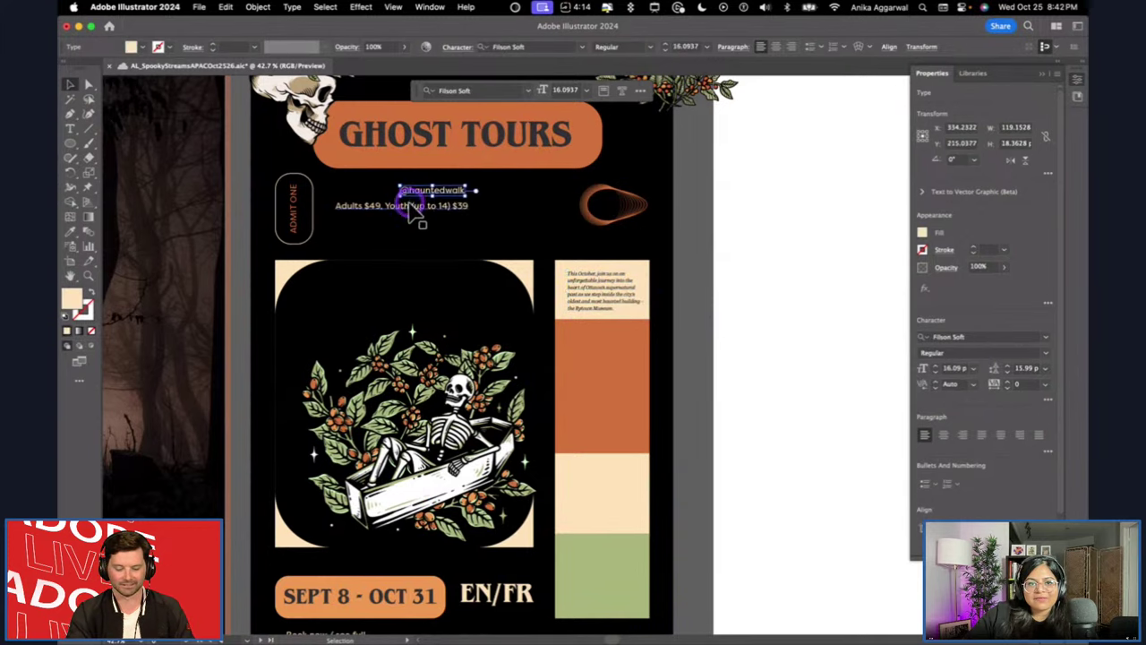
shift+click(393, 215)
drag(394, 215, 455, 230)
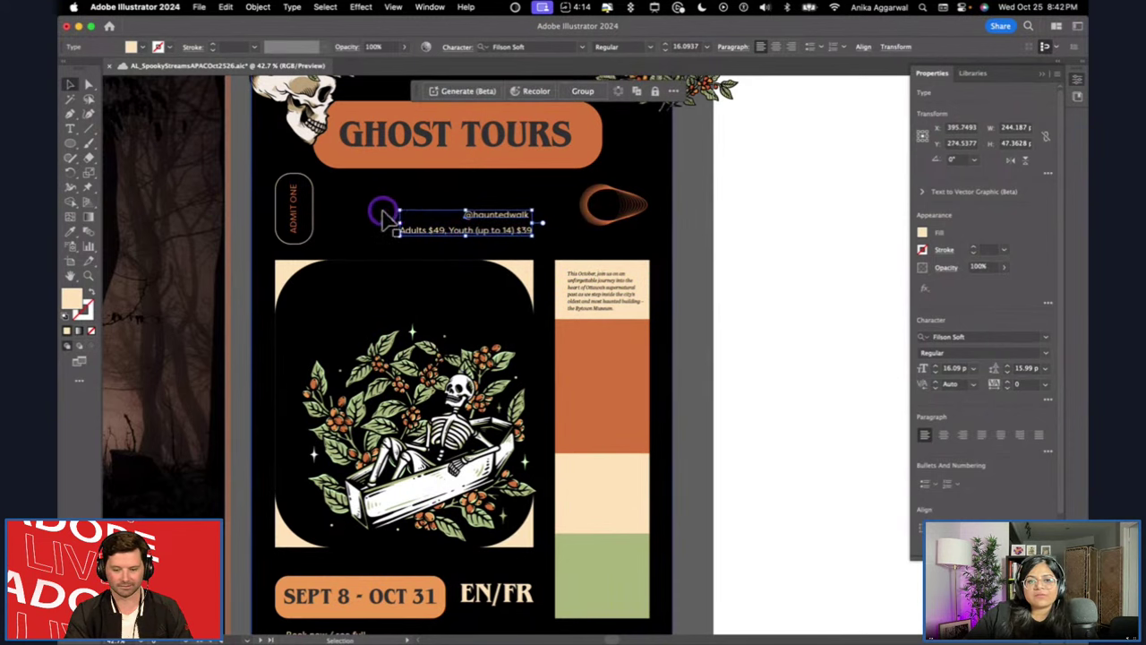
click(701, 322)
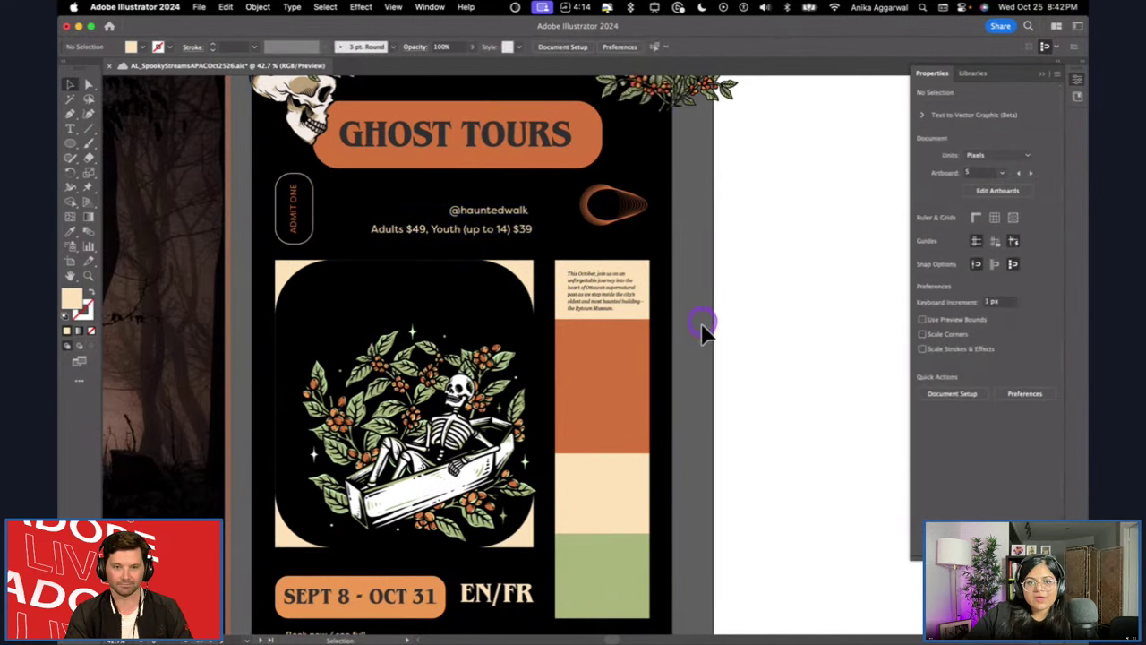
Switch to Google Chrome and load Adobe Express in a new browser tab.
scroll(698, 345, down, 1)
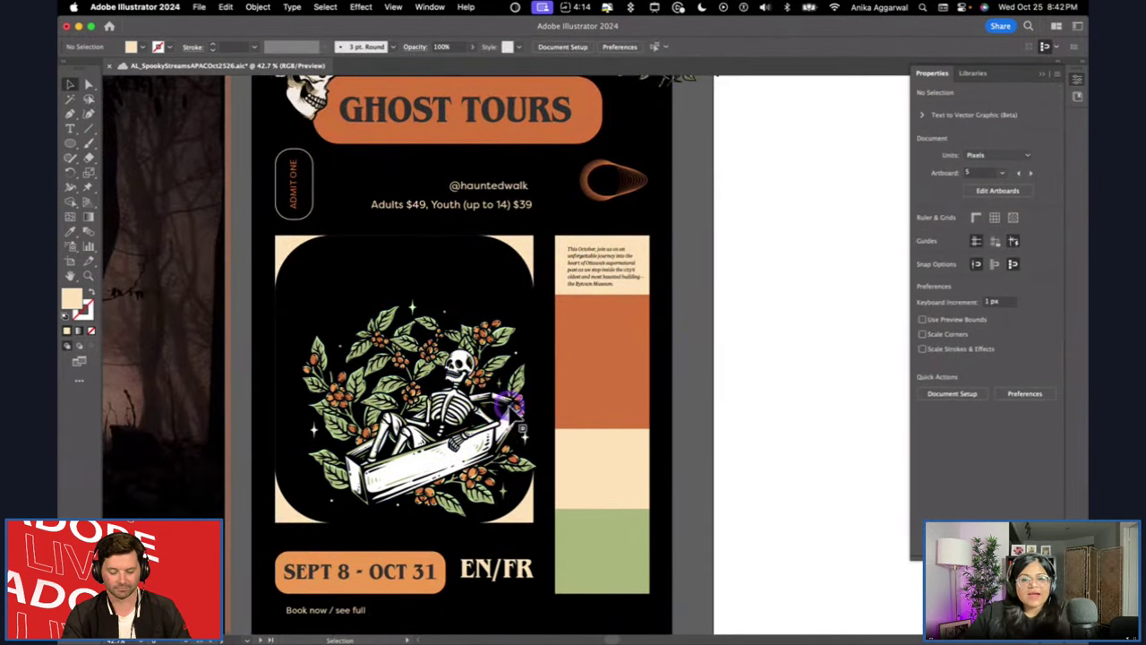
mouse_move(202, 641)
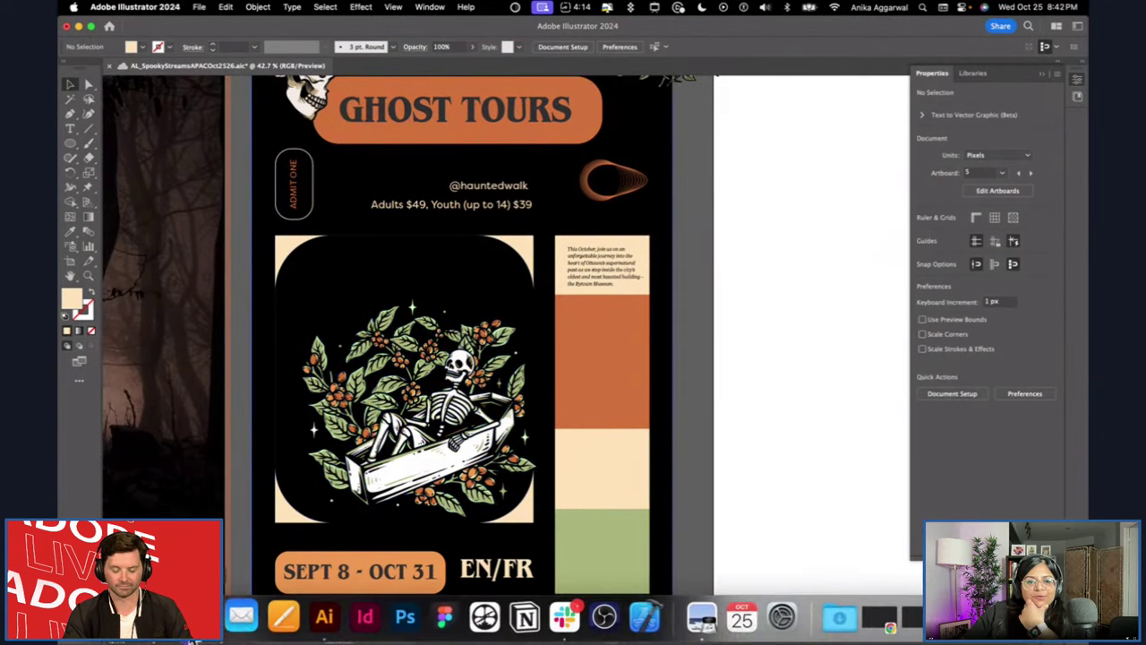
key(super+Tab)
click(436, 166)
click(866, 36)
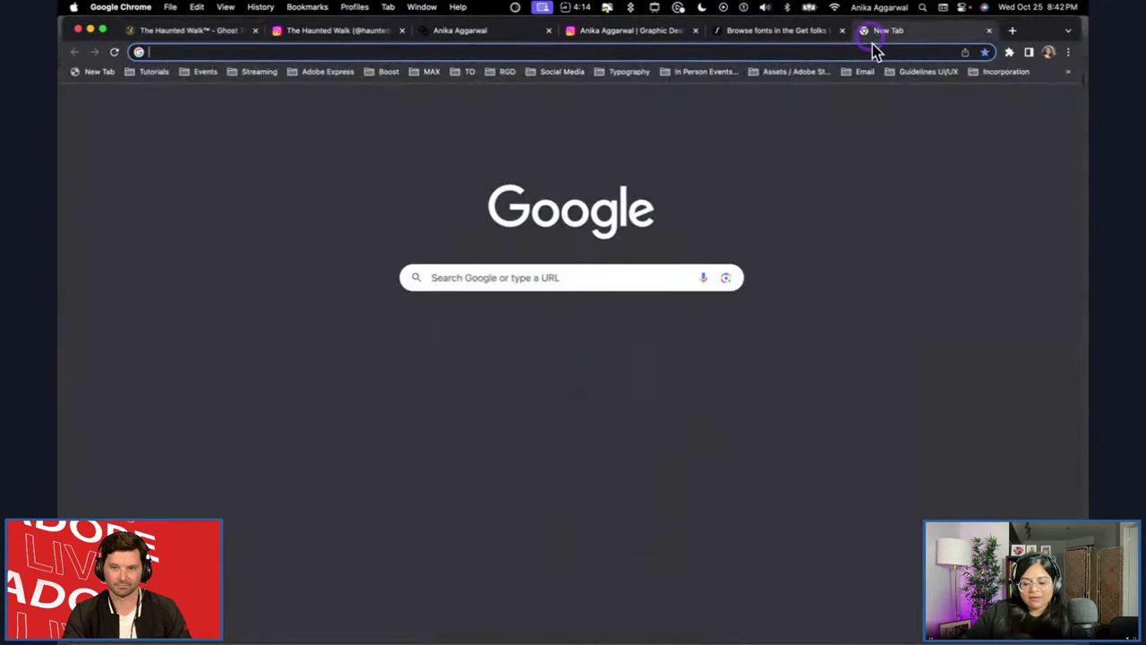
text(new)
key(Return)
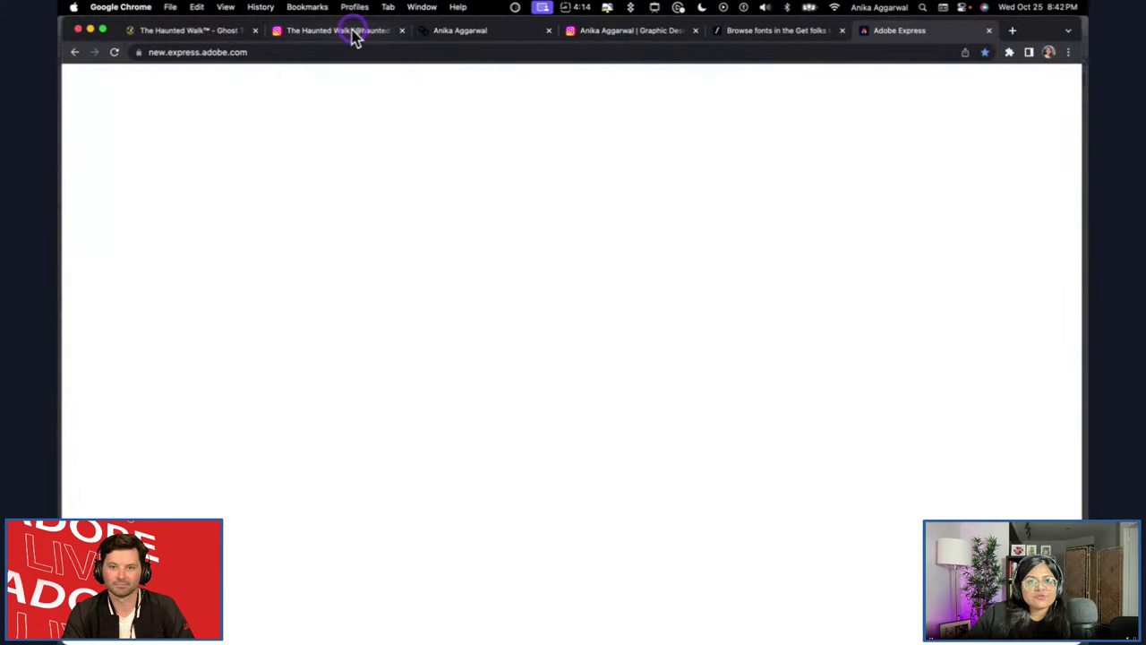
Copy The Haunted Walk website's address, hauntedwalk.com, from its open page.
click(356, 31)
click(157, 35)
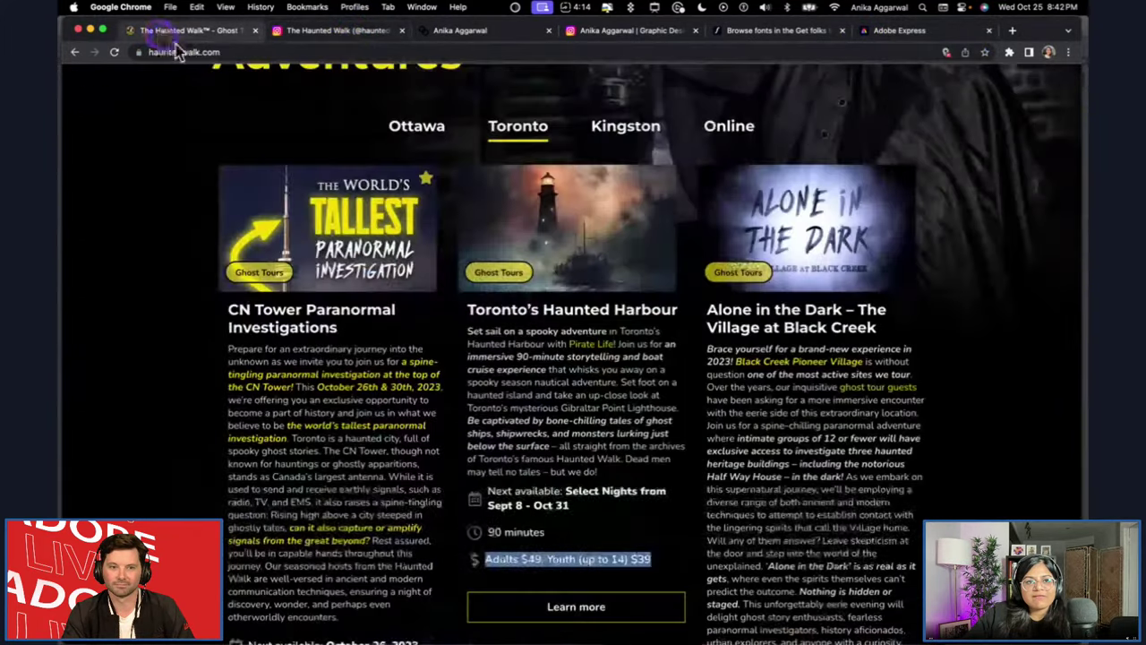
click(254, 54)
key(super+c)
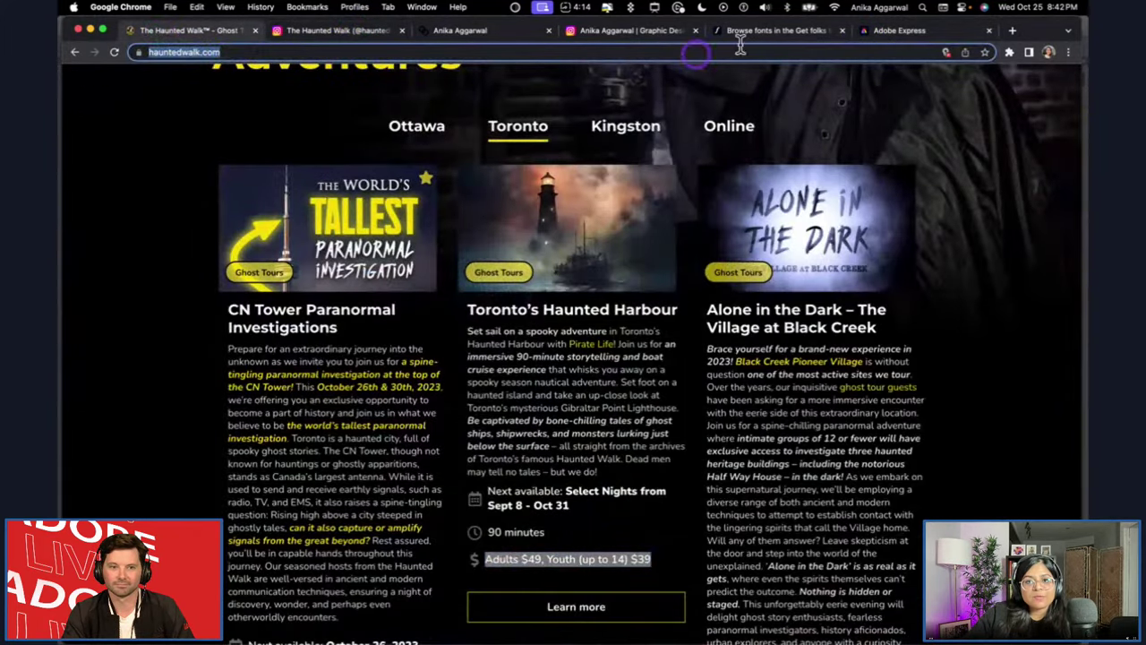
click(921, 34)
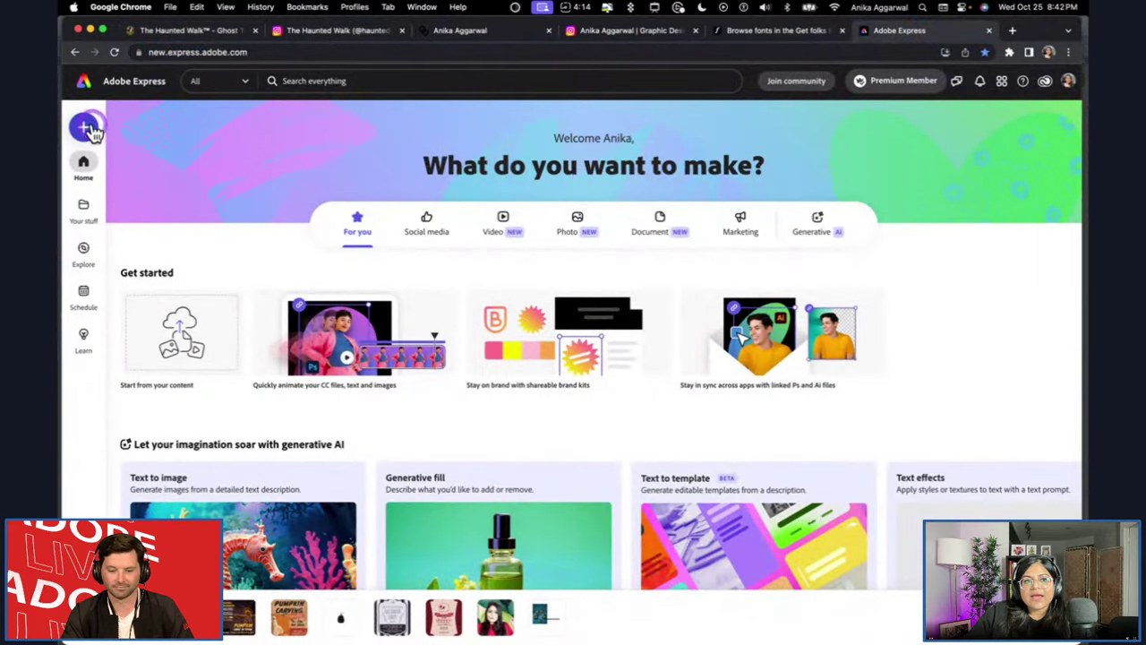
scroll(174, 393, down, 5)
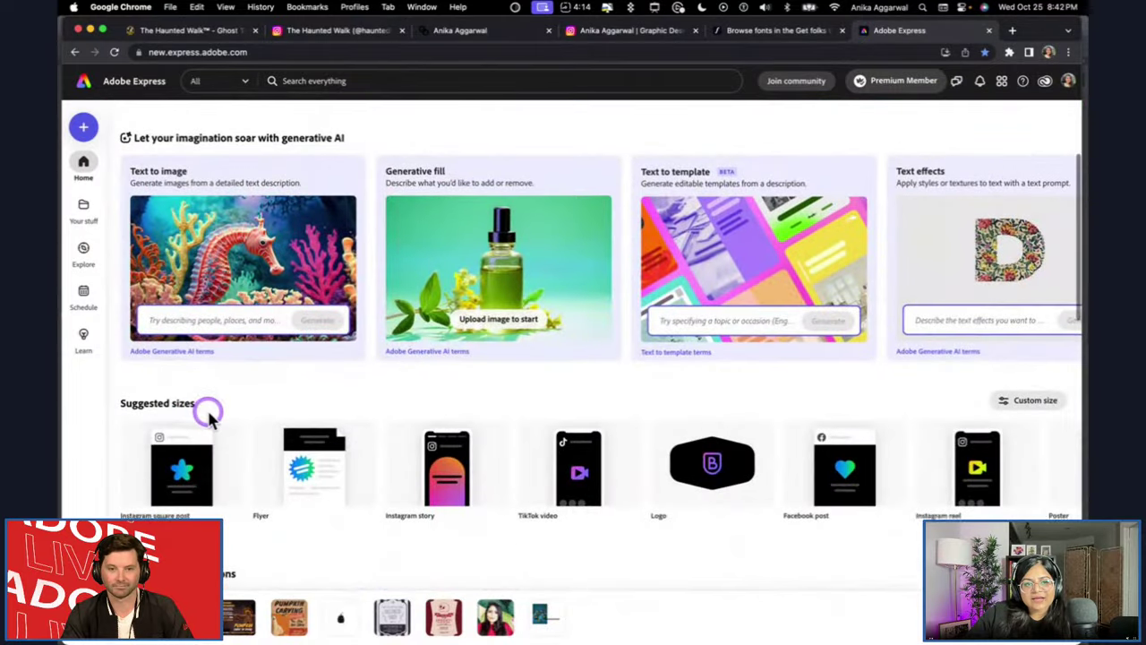
scroll(209, 412, down, 5)
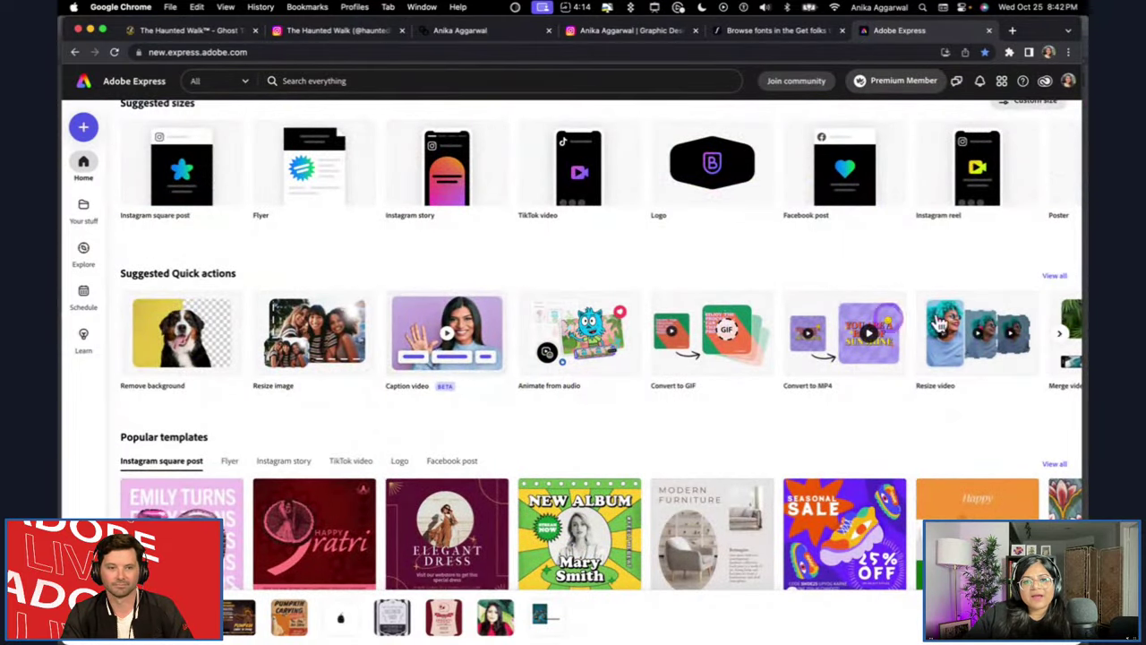
click(1056, 333)
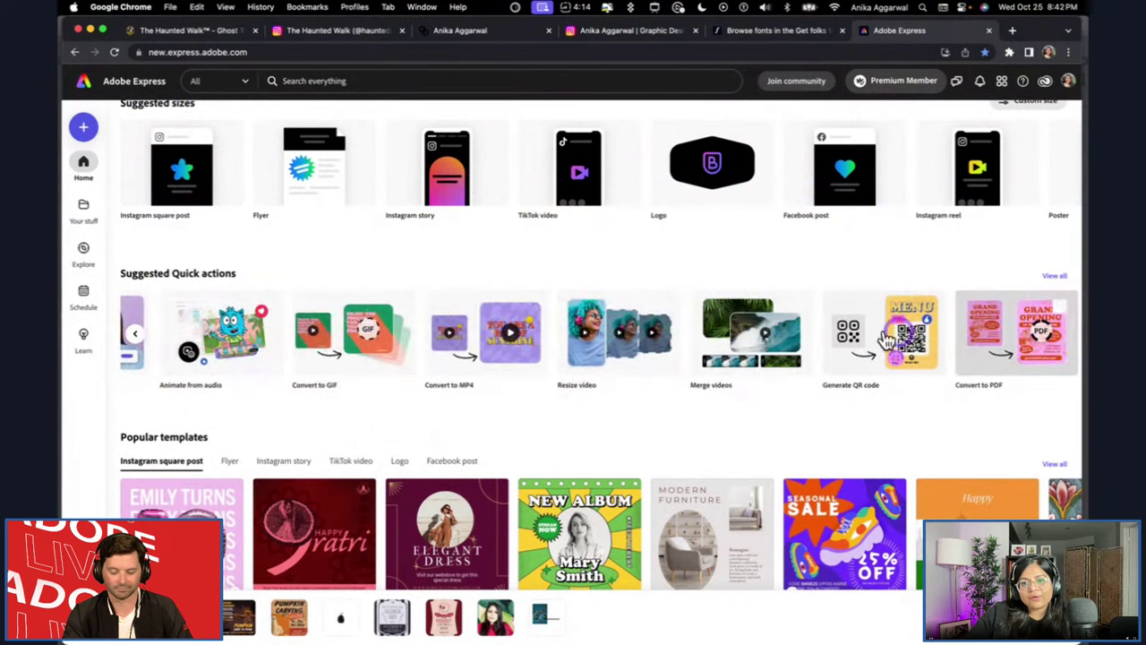
click(862, 345)
click(768, 313)
key(super+v)
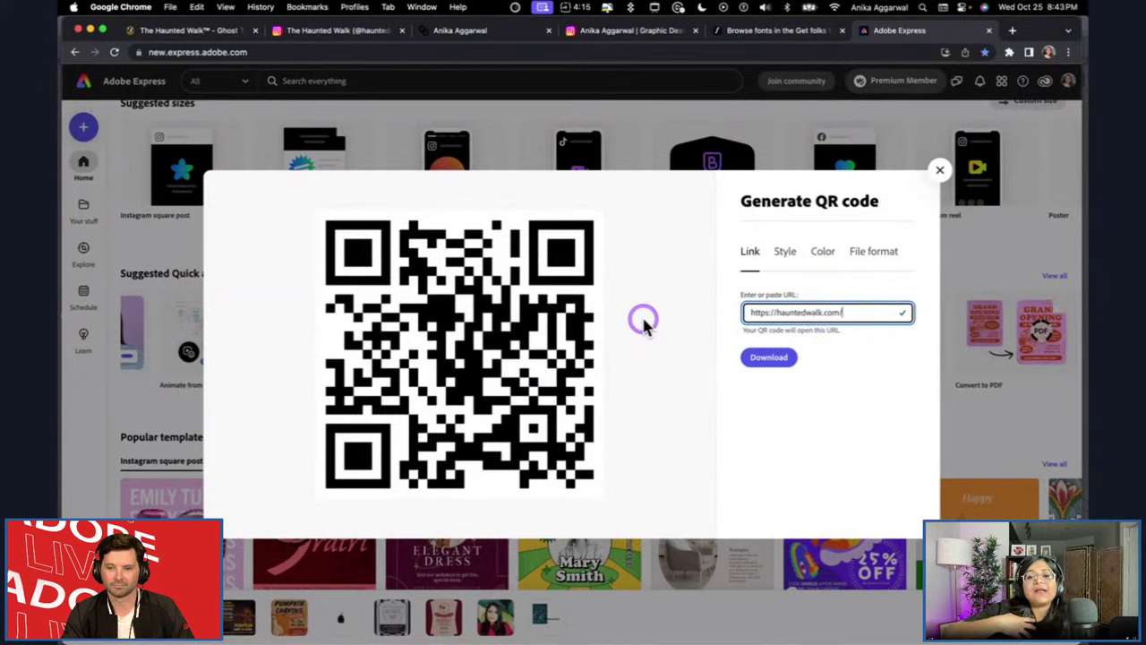
Try the QR code's rounded dot, marker border and marker center styles, returning each one to square.
click(787, 260)
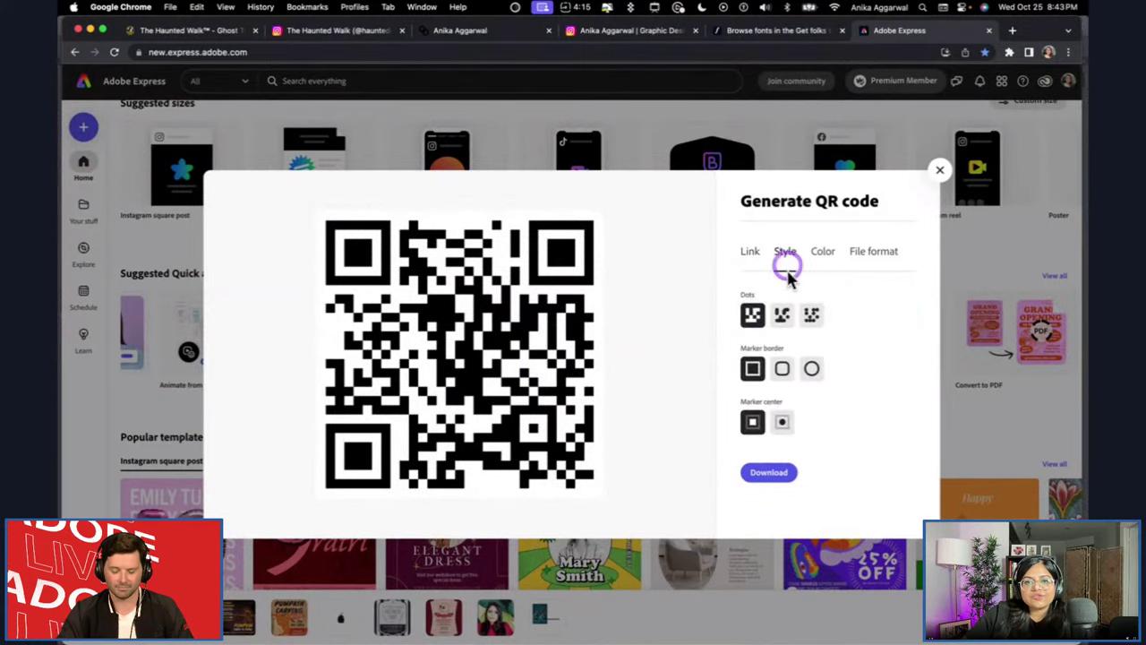
click(811, 317)
click(755, 317)
click(784, 368)
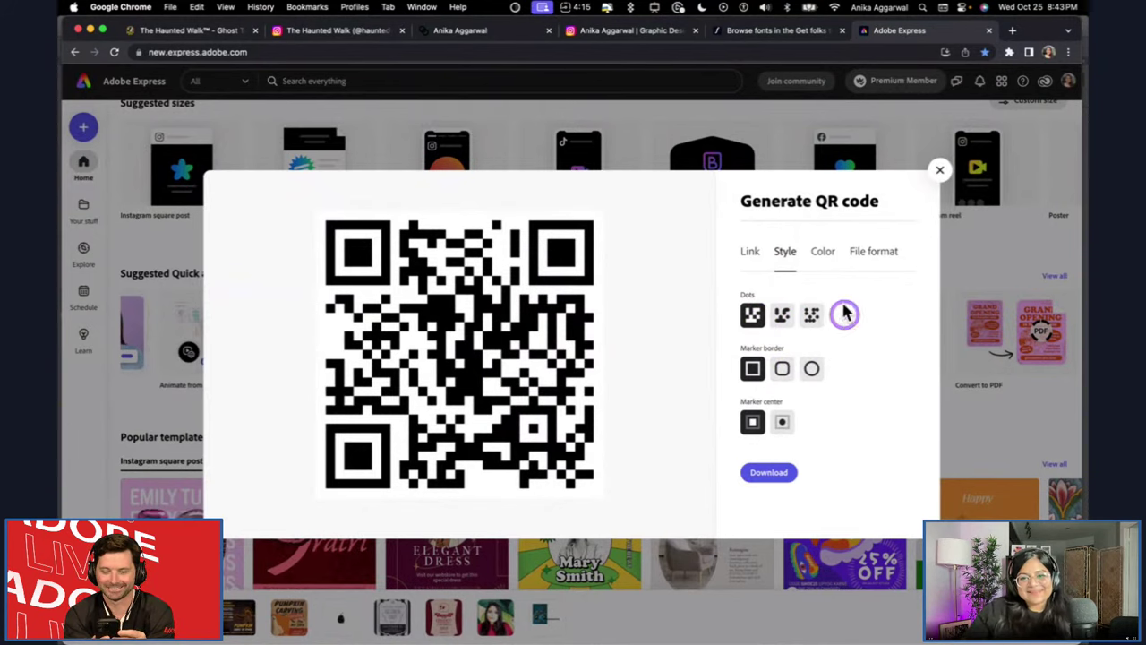
click(786, 316)
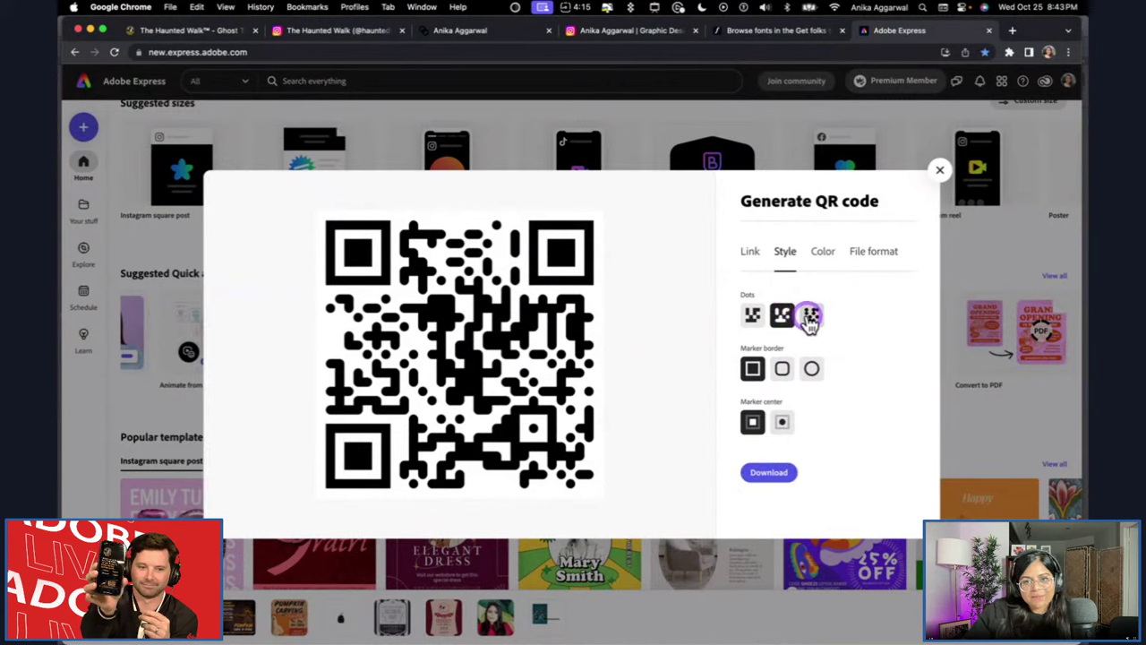
click(810, 319)
click(785, 371)
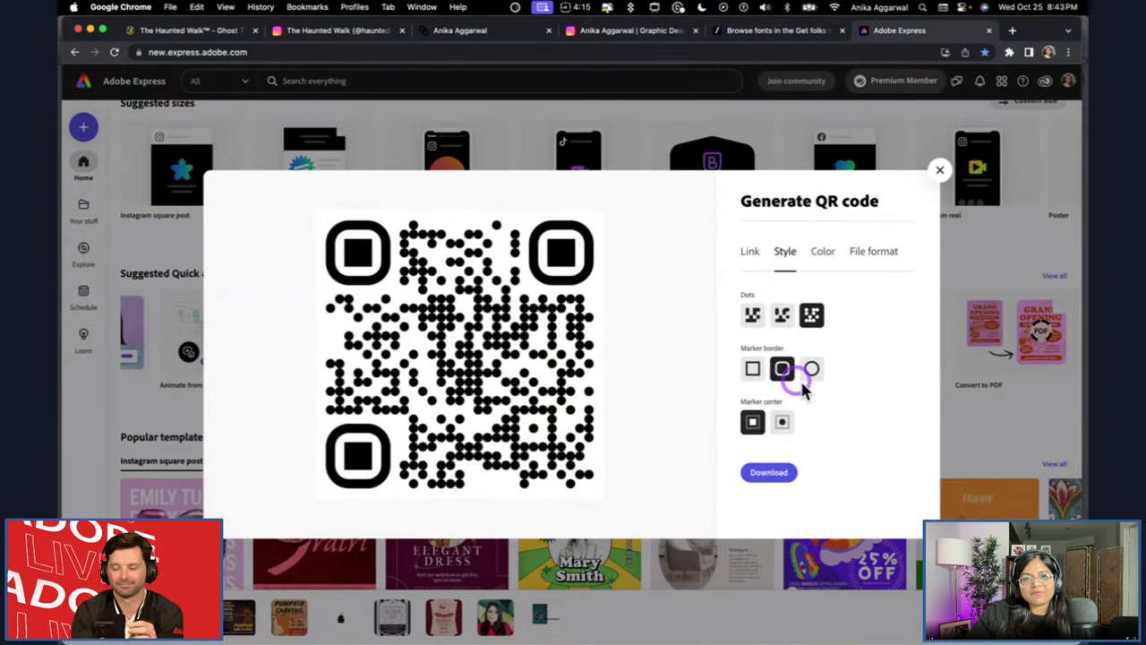
click(811, 371)
click(752, 370)
click(782, 423)
click(752, 428)
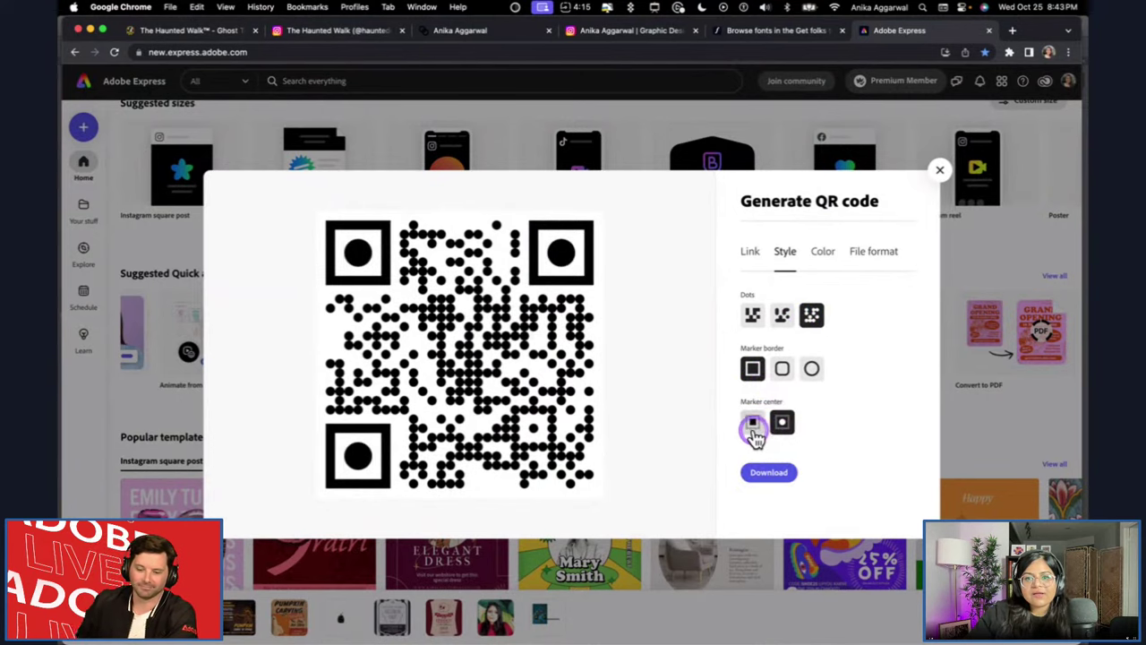
click(753, 315)
Try the QR code in blue, orange, red and green, returning it to black.
click(821, 255)
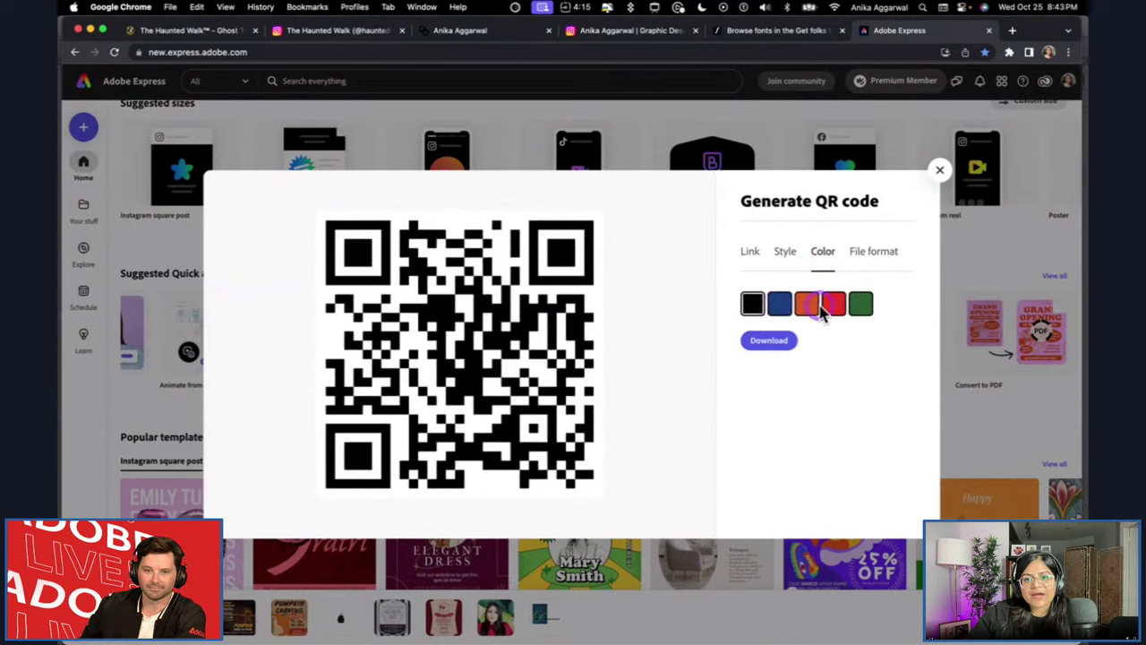
click(780, 305)
click(806, 304)
click(833, 304)
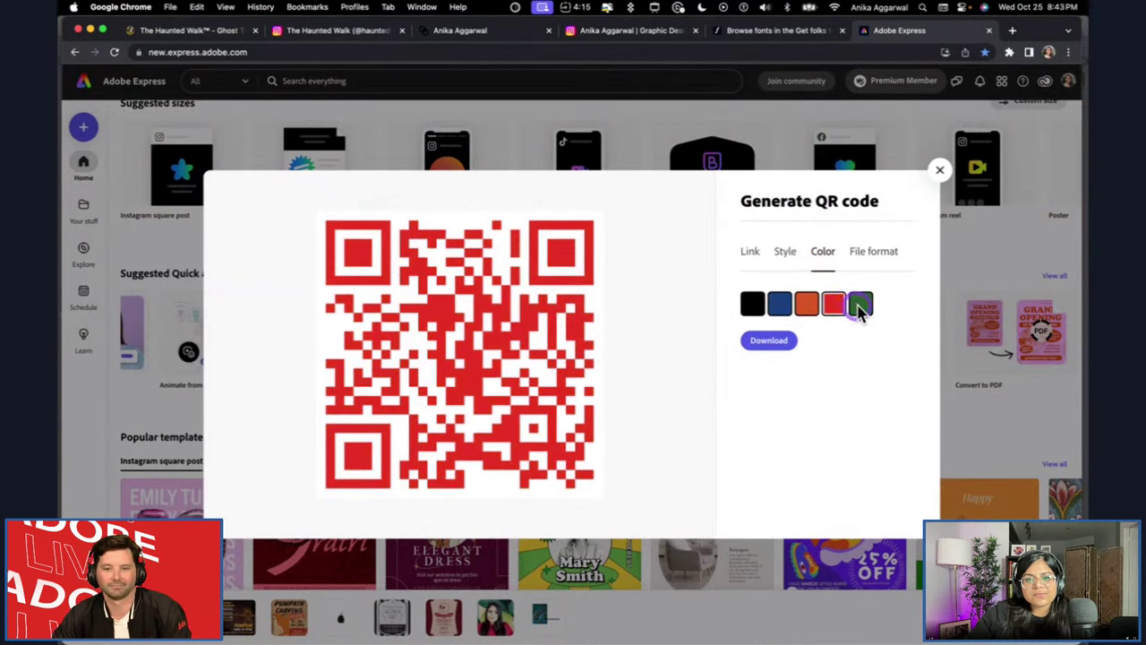
click(860, 305)
click(758, 310)
Download the QR code as a PNG file and open it in Adobe Illustrator.
click(860, 249)
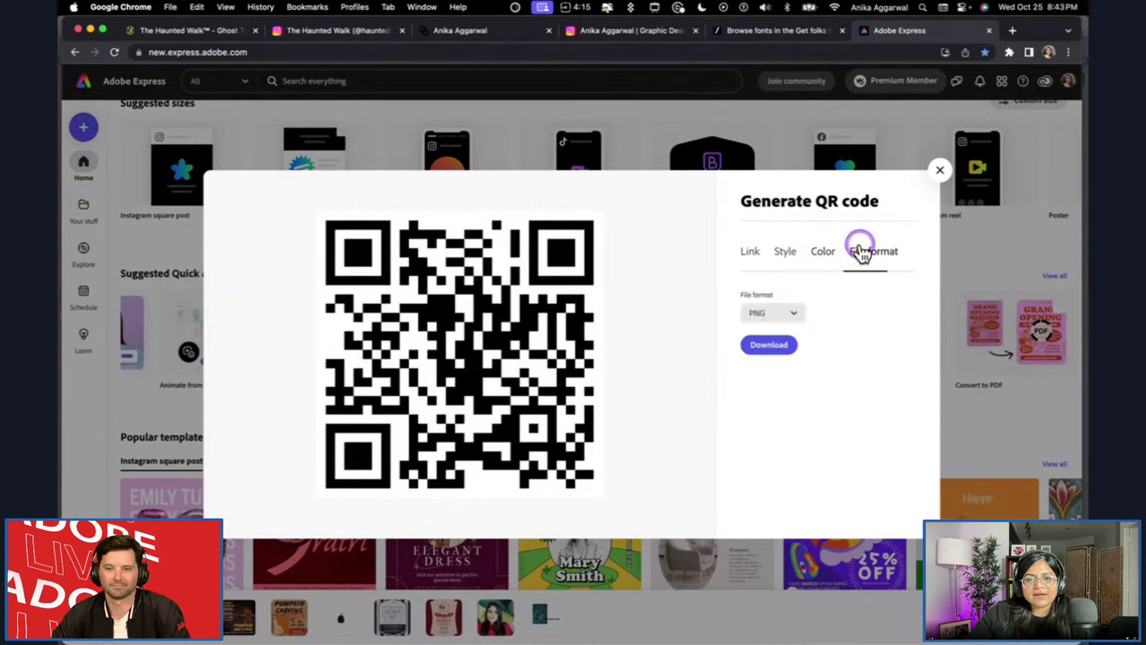
click(755, 252)
click(759, 369)
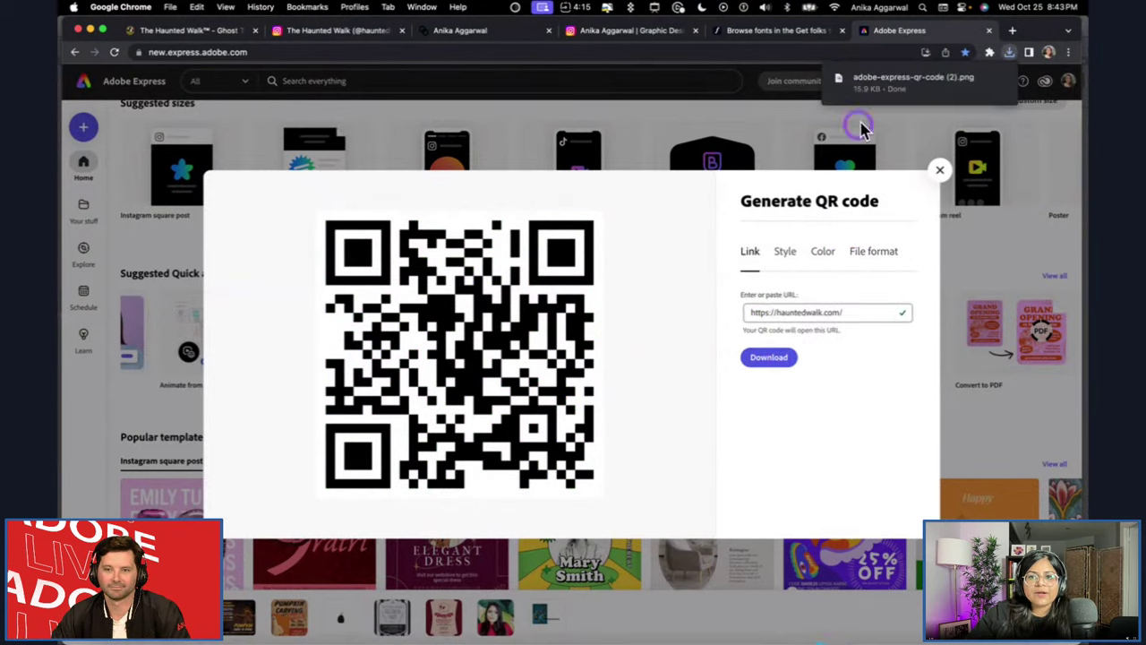
click(881, 92)
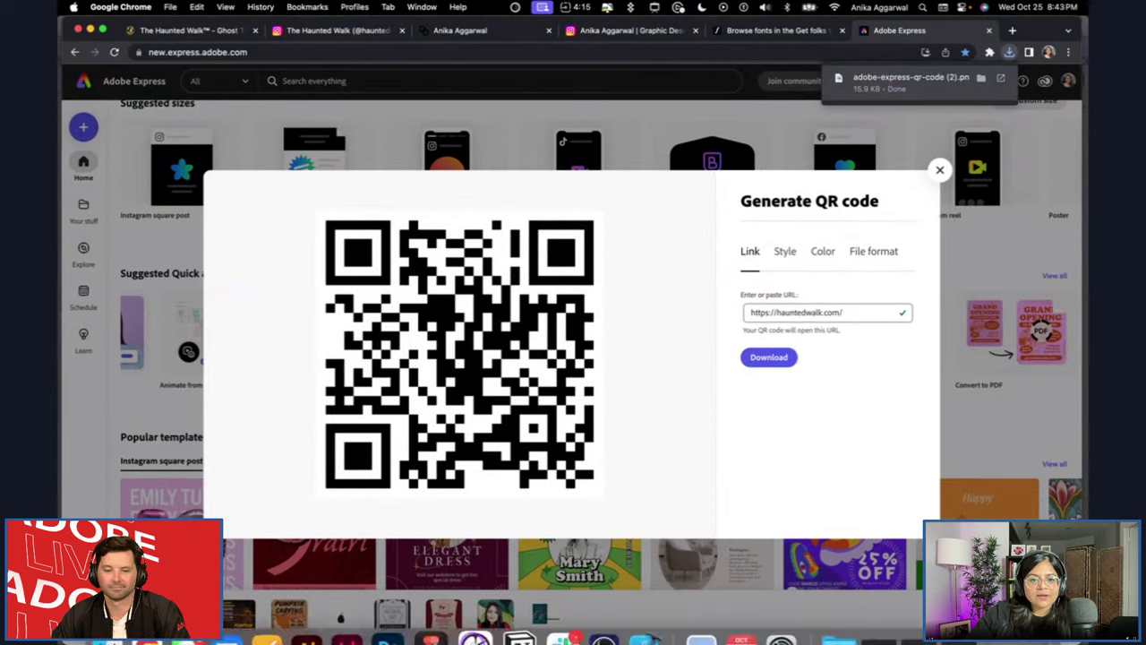
click(312, 616)
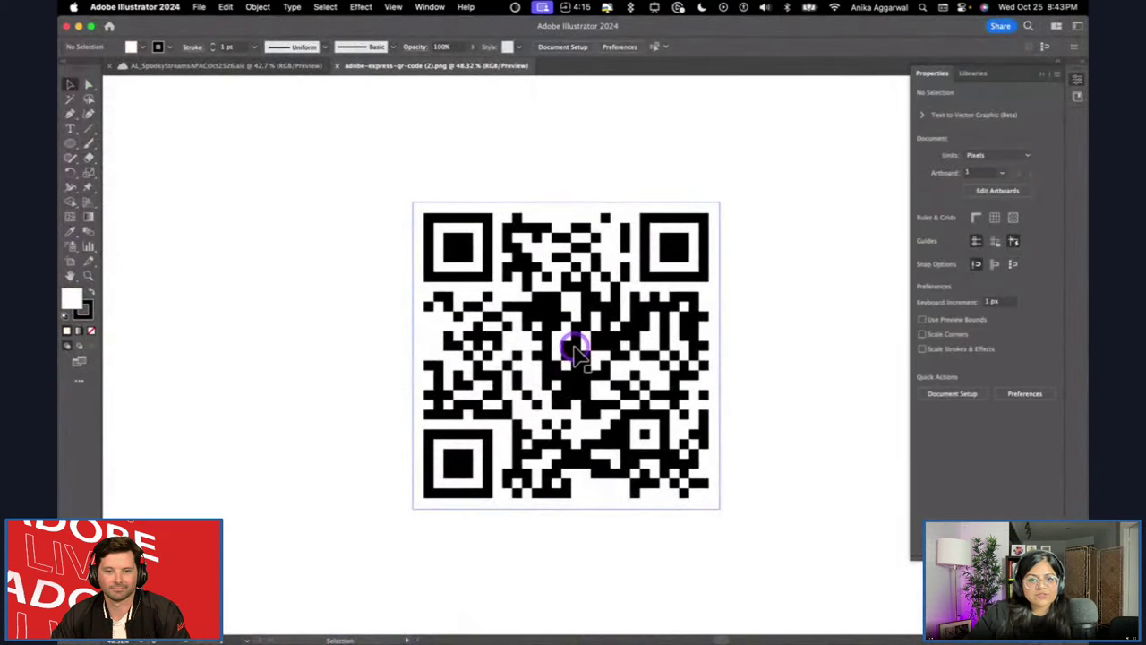
Bring the QR code image into the poster, shrink it and place it over the lower cream block of the colour column.
click(578, 349)
drag(581, 351, 618, 350)
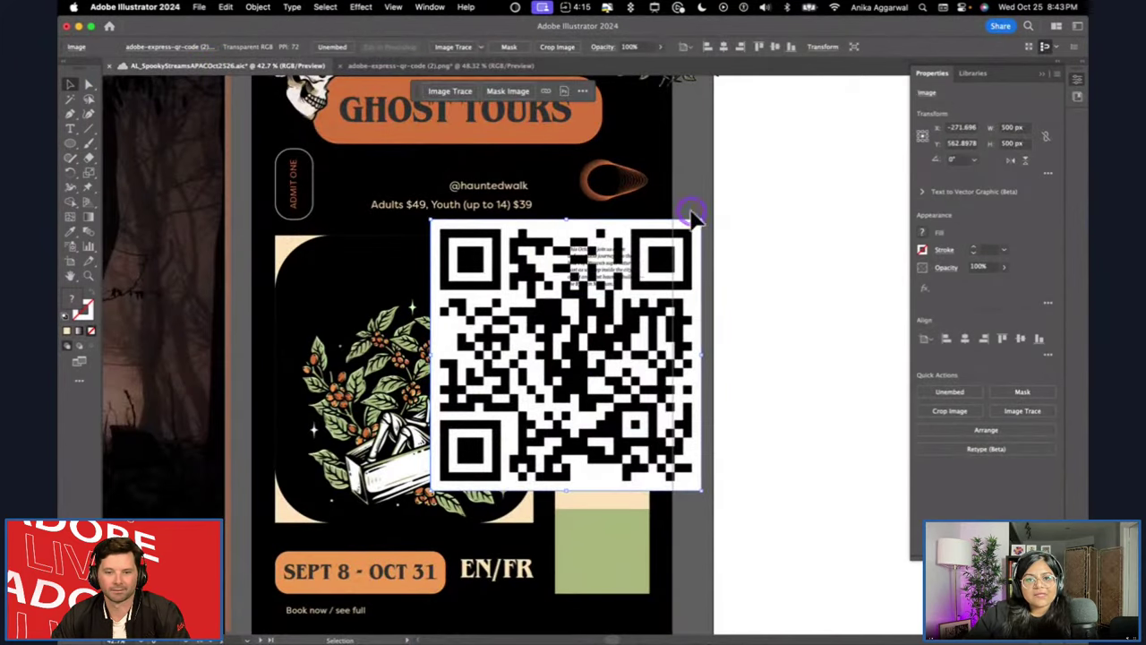
drag(701, 217, 615, 307)
drag(581, 371, 614, 492)
drag(644, 529, 626, 472)
click(711, 442)
Select the colour column's stacked cream, orange and green blocks and narrow them together equally from both sides.
scroll(668, 468, up, 3)
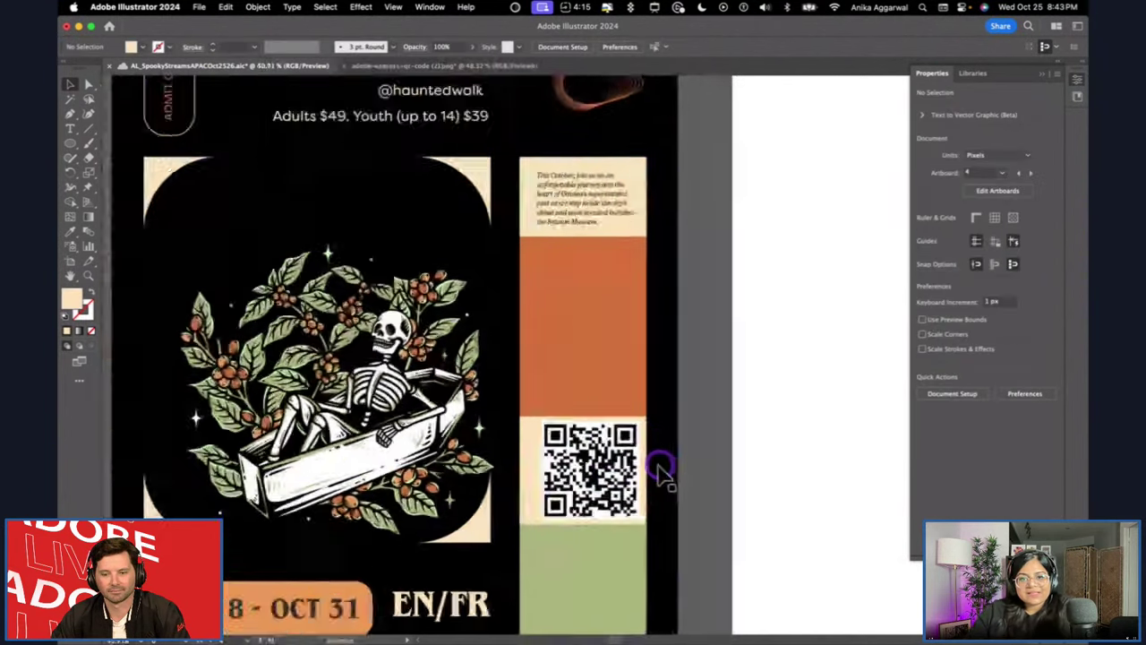
click(504, 421)
shift+click(529, 532)
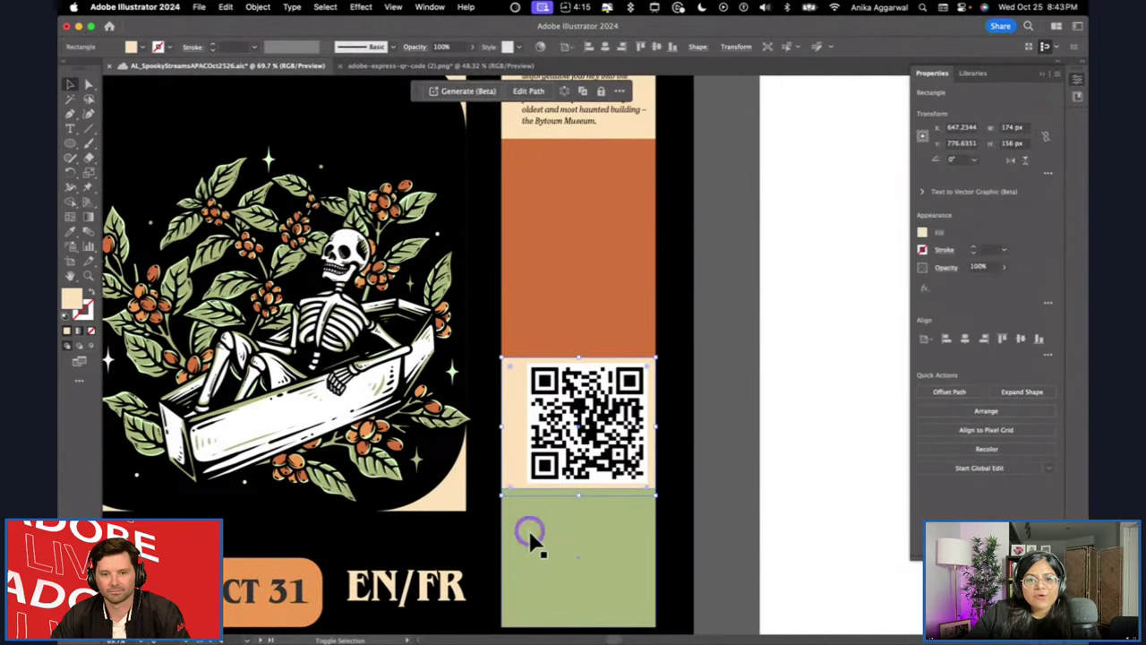
shift+click(544, 157)
shift+click(594, 122)
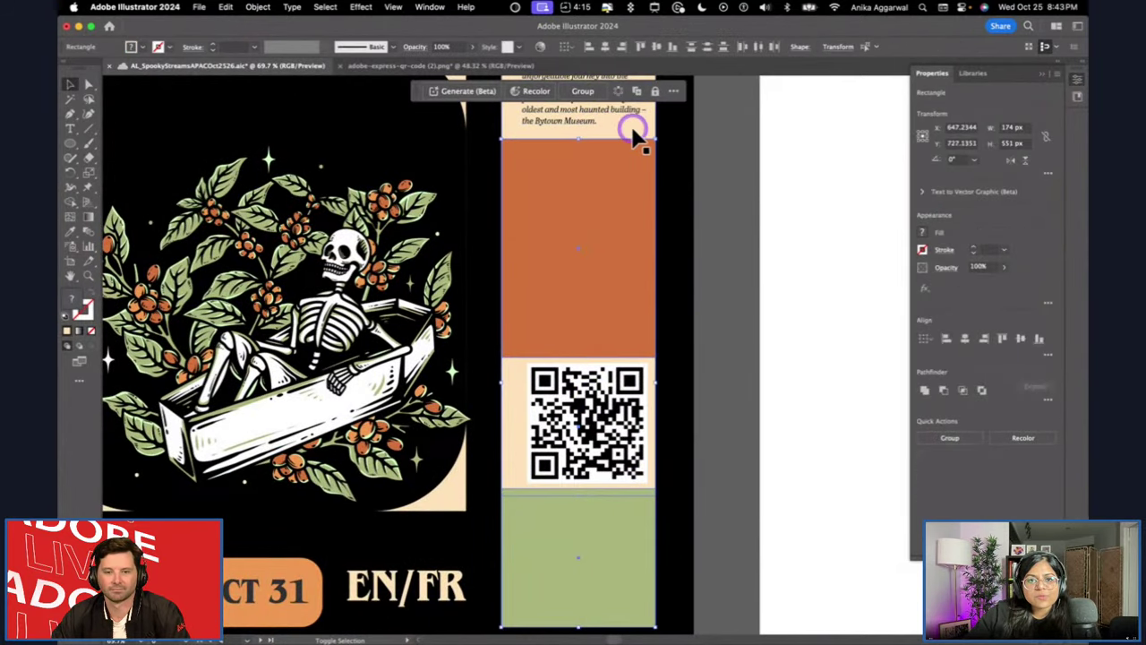
drag(501, 334, 554, 306)
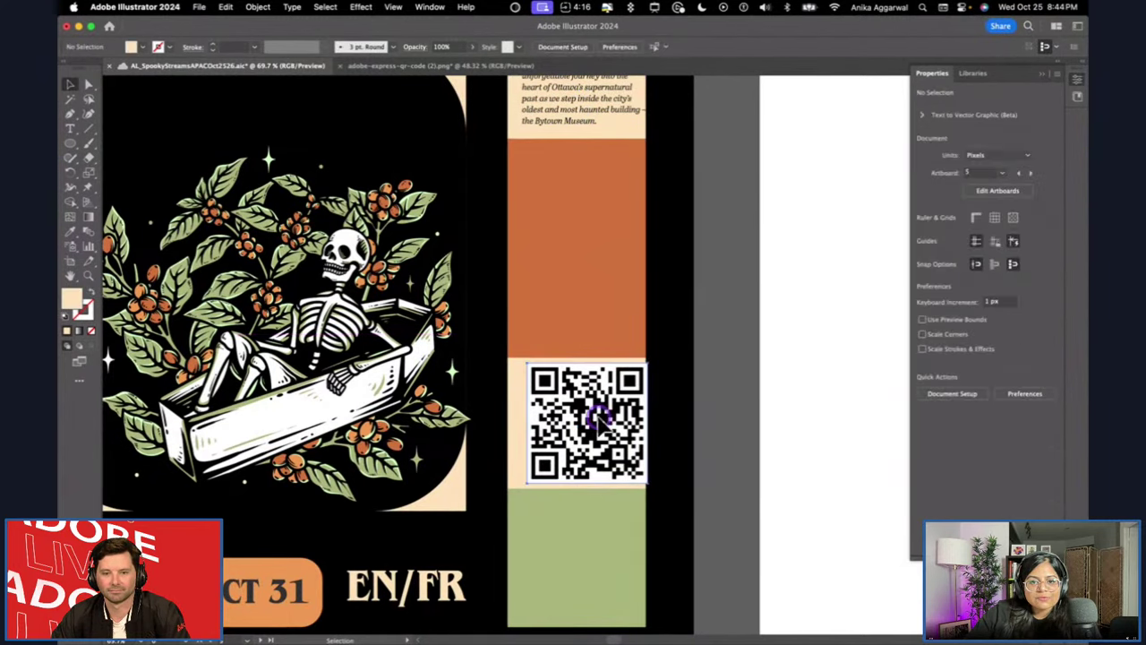
Centre the QR code horizontally and vertically on the lower cream block.
click(512, 419)
shift+click(512, 426)
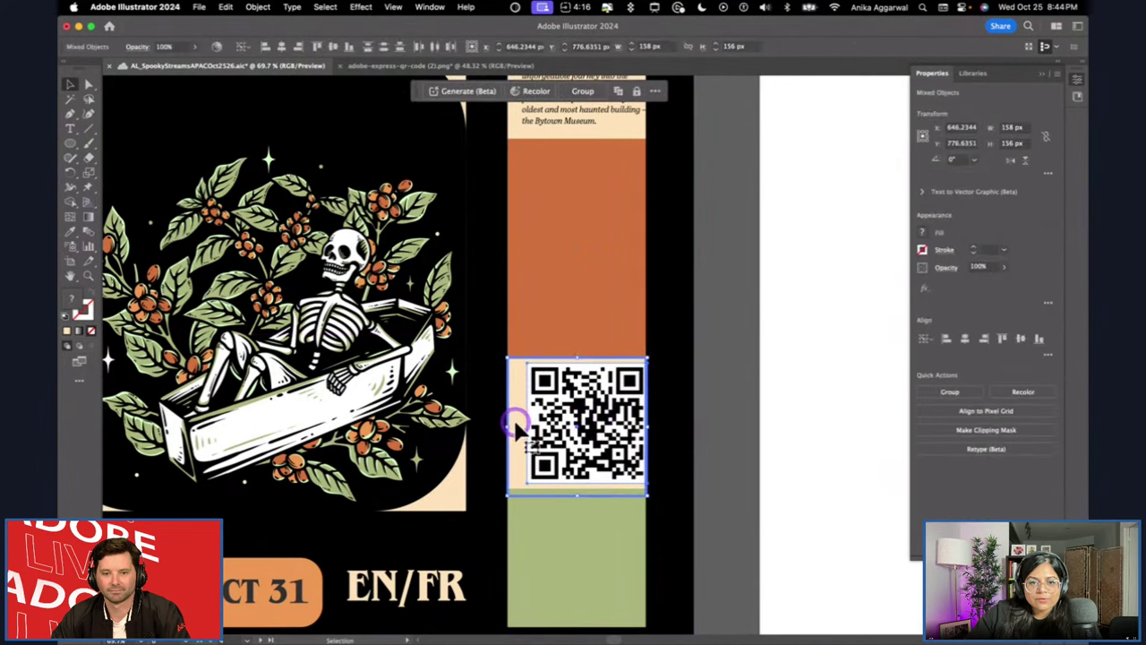
click(289, 46)
click(332, 46)
click(699, 303)
click(622, 400)
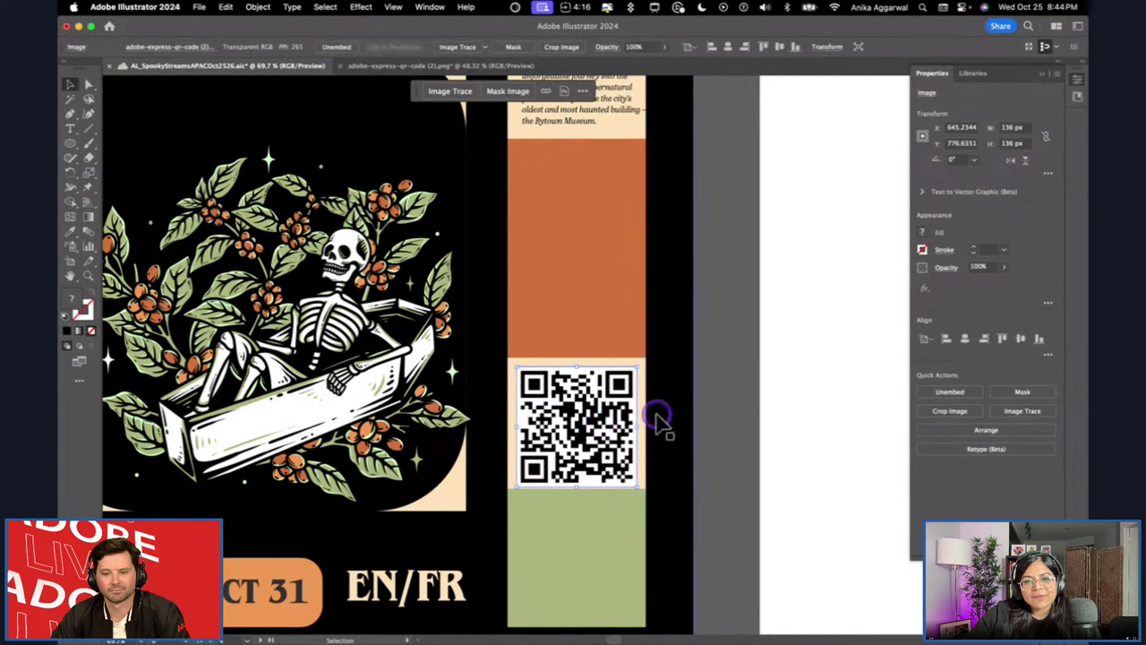
click(759, 400)
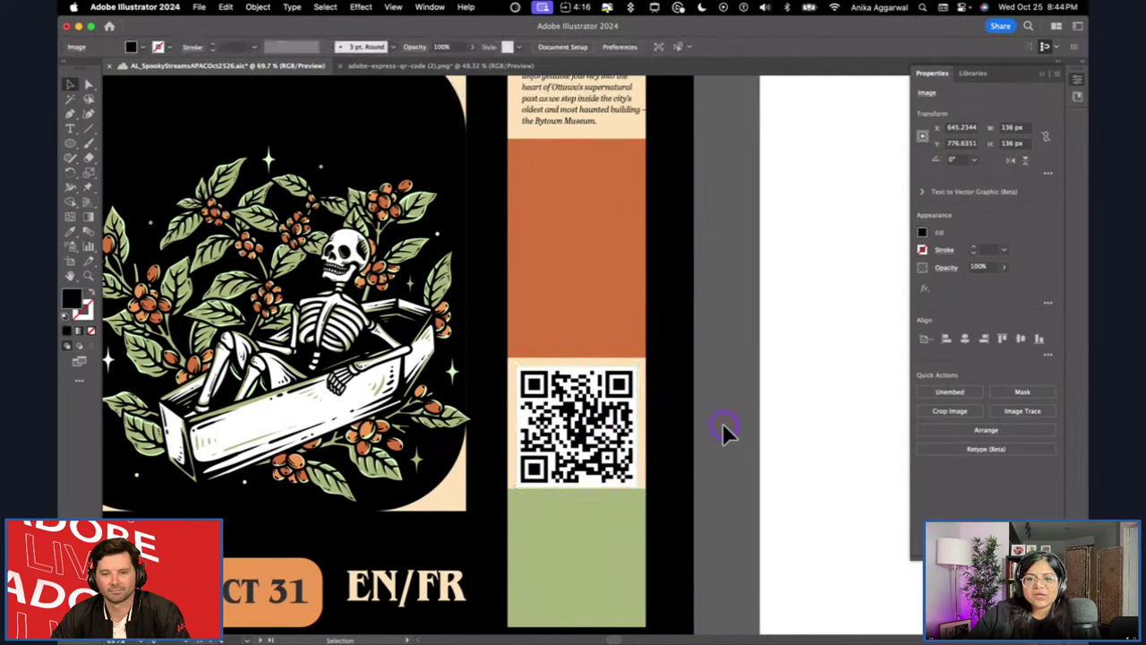
Duplicate the QR code onto the white area beside the poster and image-trace the copy with the Black and White Logo preset.
click(588, 432)
drag(583, 429, 842, 366)
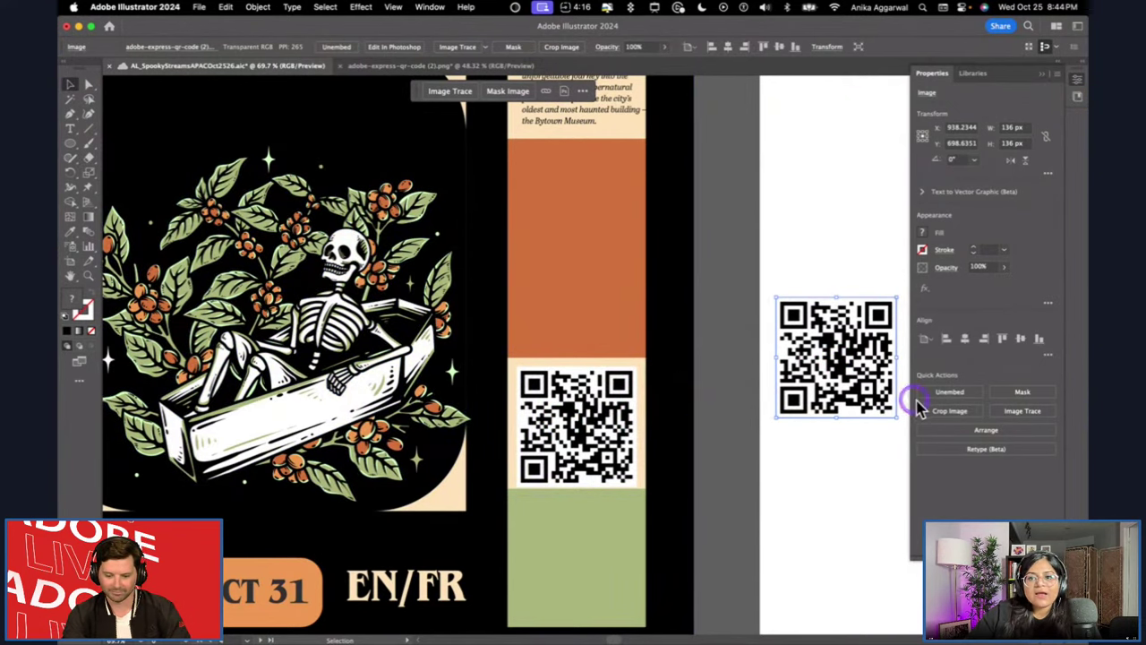
click(1002, 413)
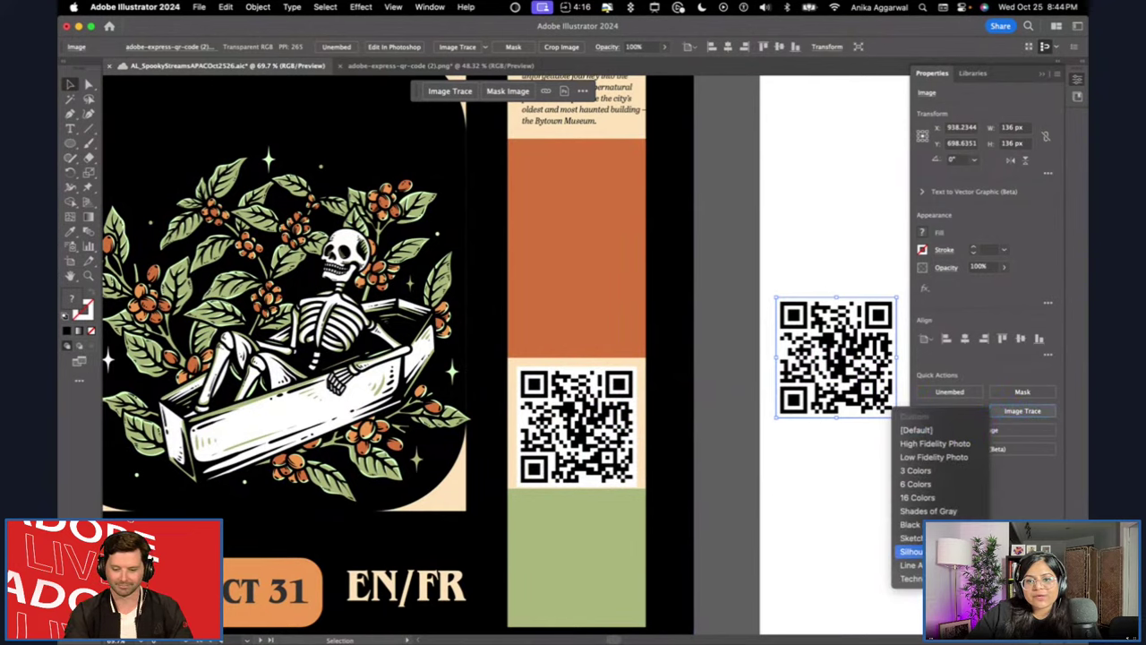
click(940, 524)
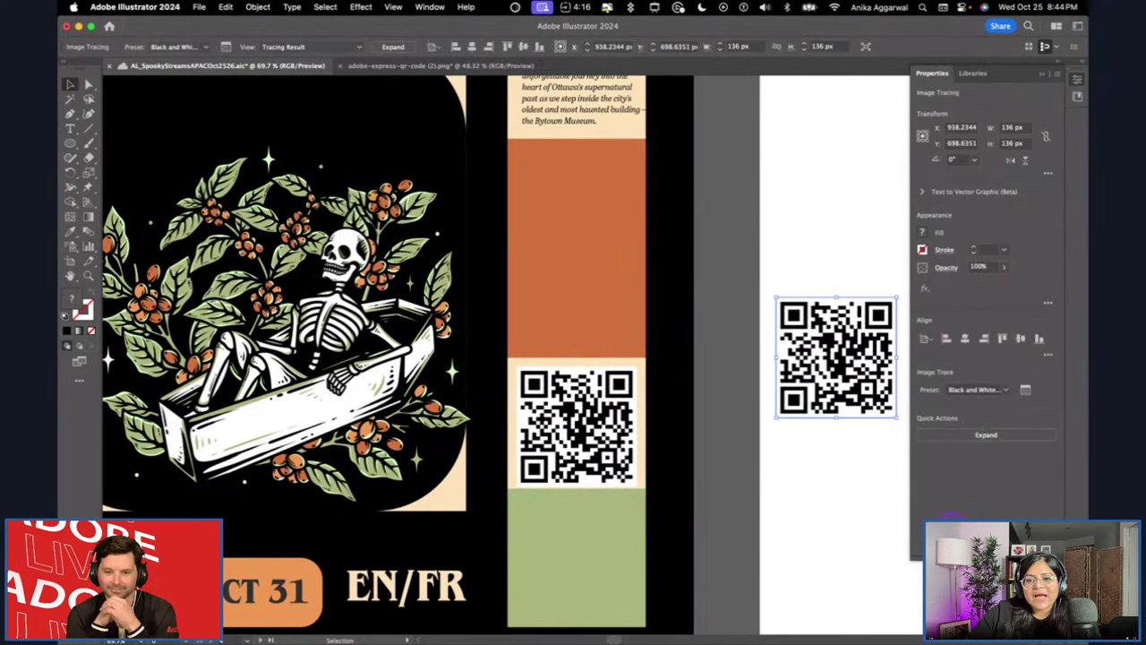
Make the copied QR code's trace ignore white, then expand it into vector shapes near the edge of the white artboard.
click(1023, 390)
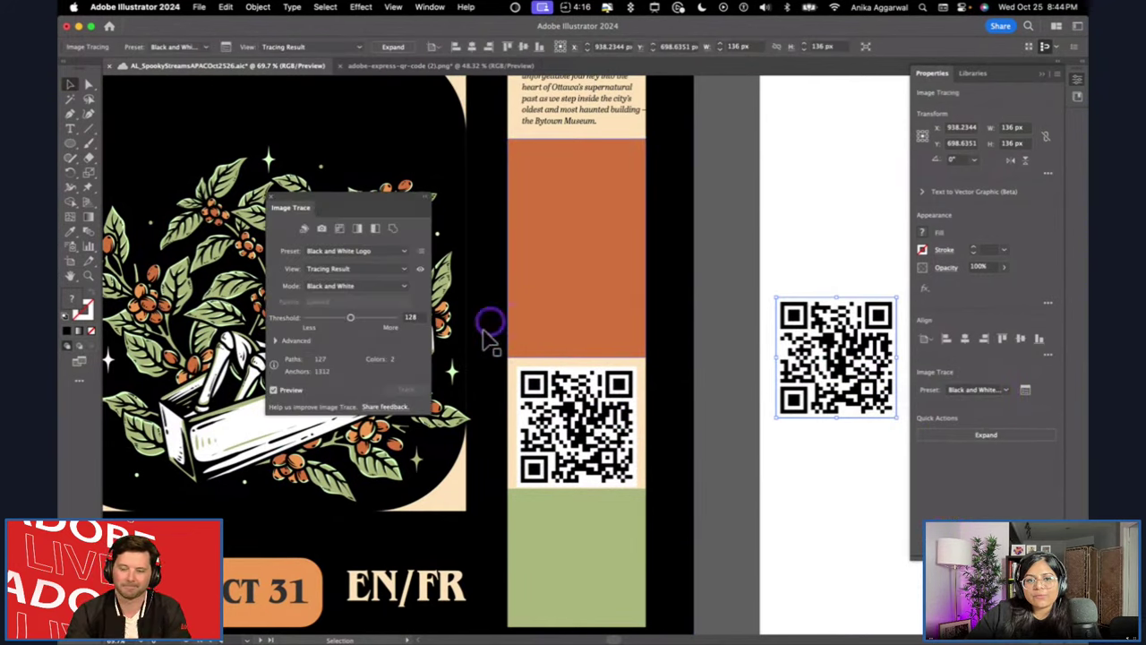
click(276, 341)
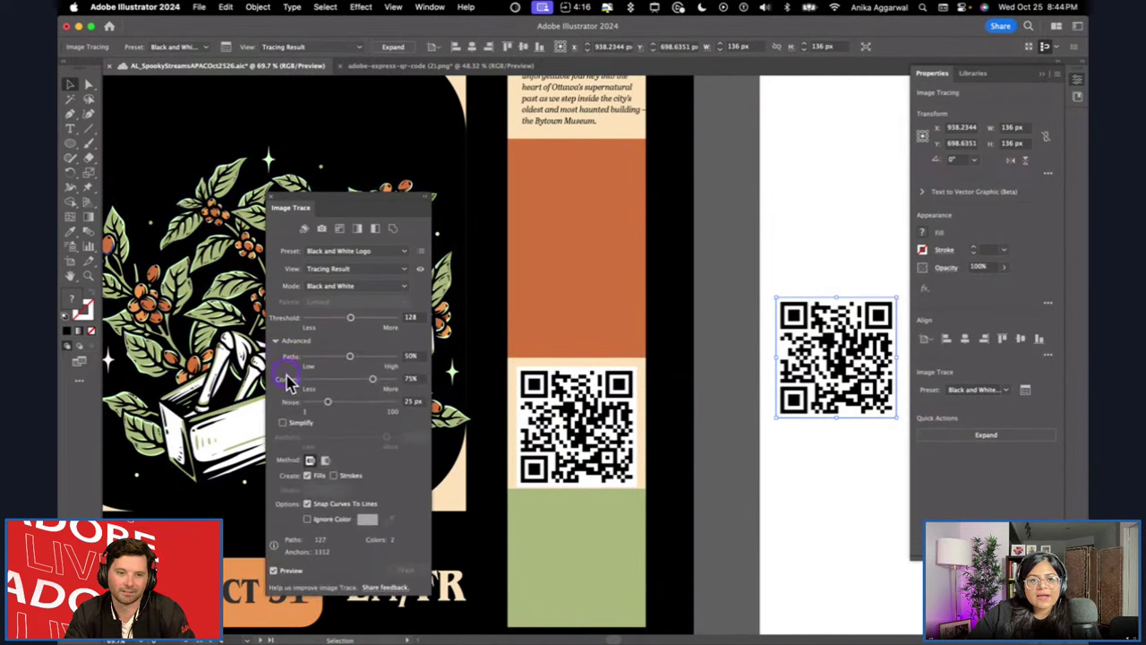
click(307, 520)
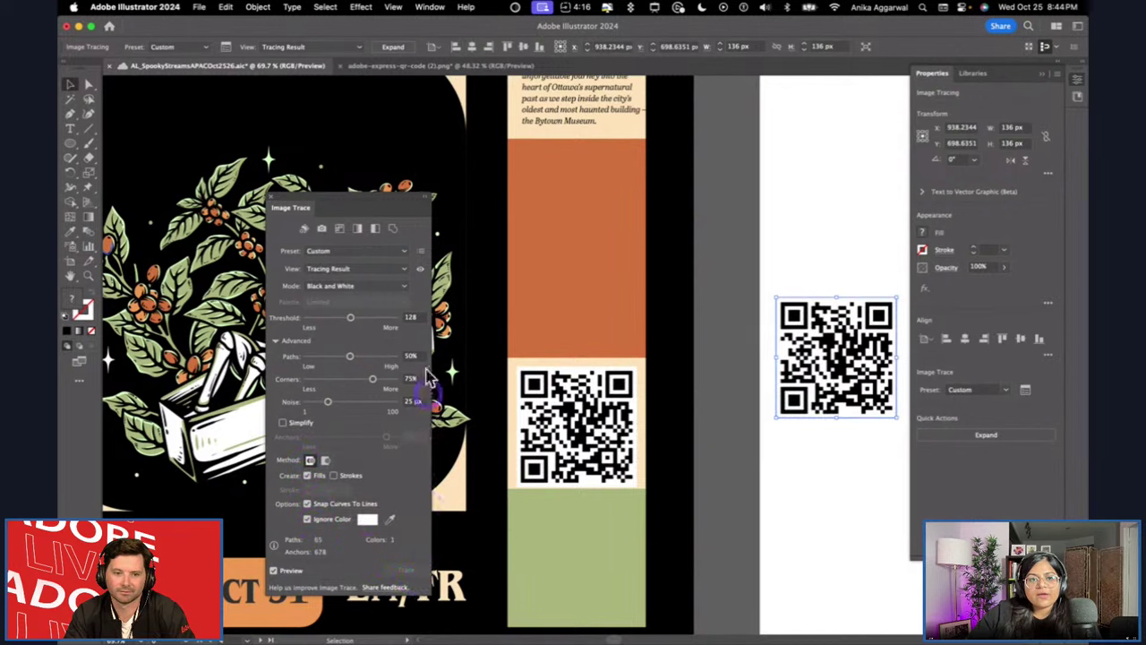
click(394, 46)
drag(792, 318, 715, 257)
click(329, 213)
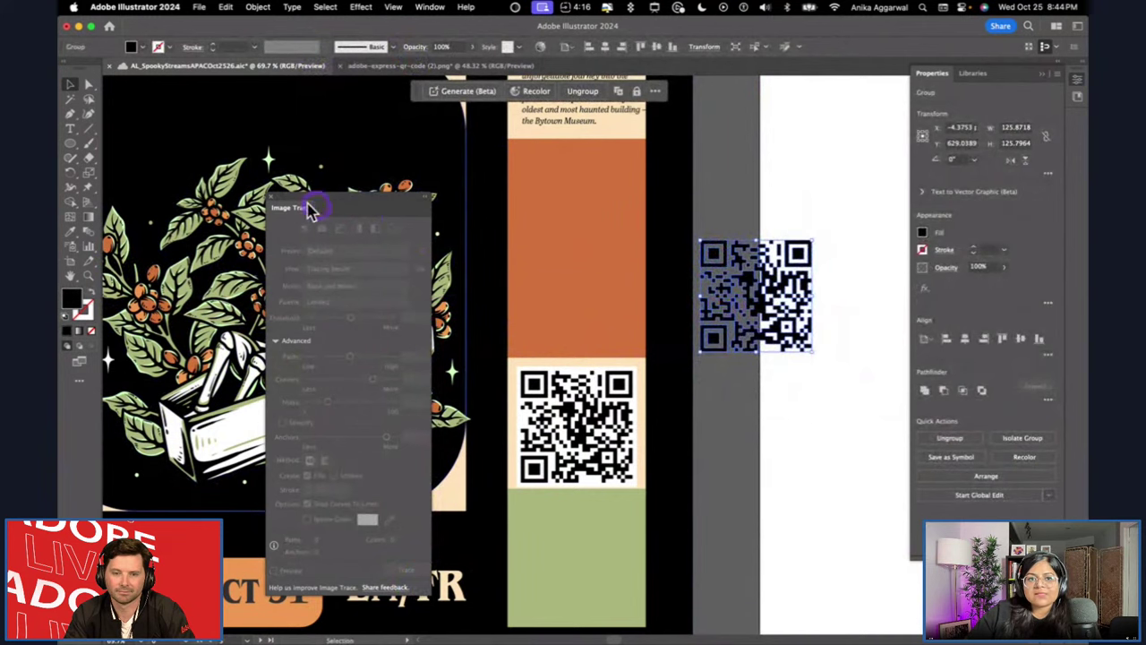
click(273, 207)
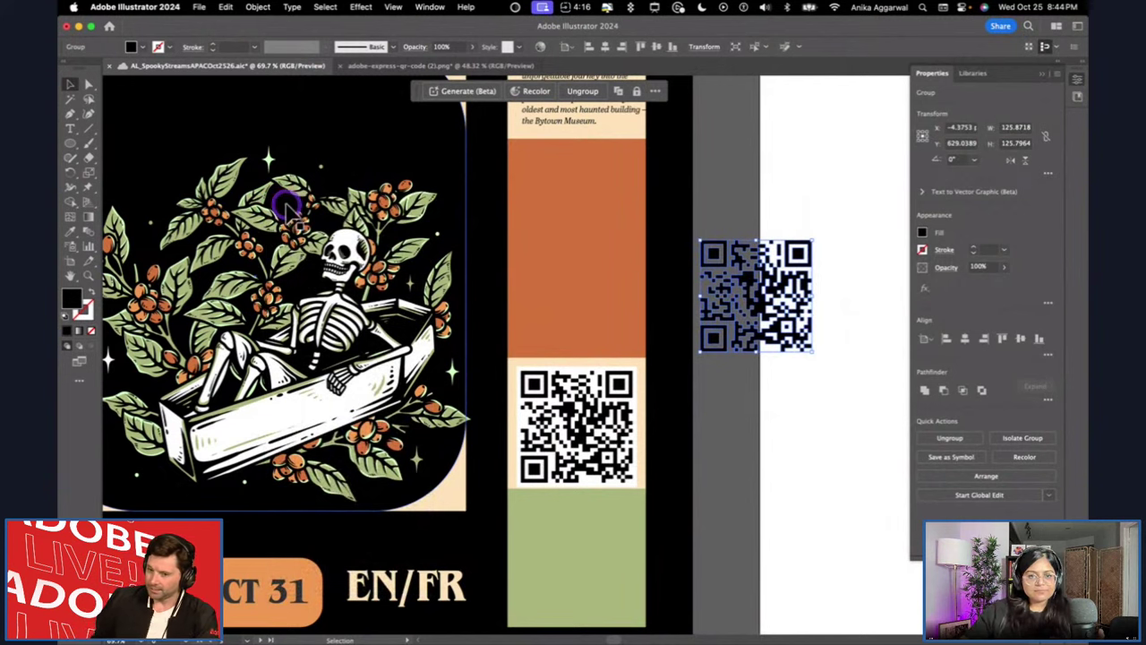
Move the vectorised QR code onto the white artboard beside the poster and place a duplicate directly below it.
click(728, 234)
drag(728, 235, 722, 196)
click(584, 420)
drag(584, 421, 761, 397)
drag(792, 273, 880, 211)
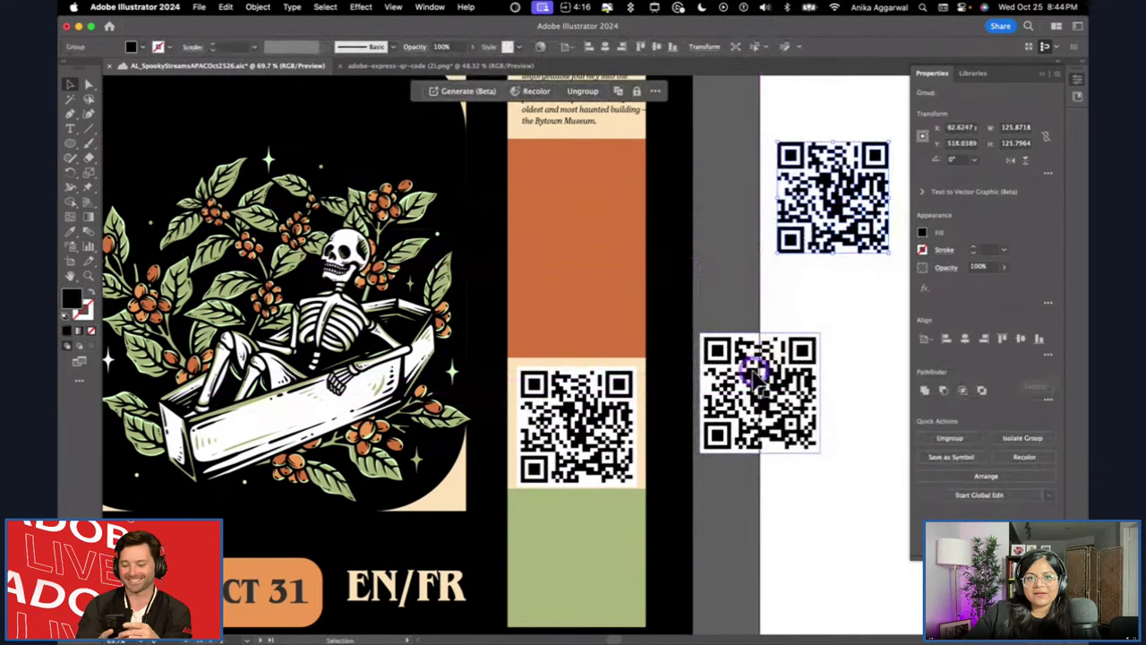
click(788, 295)
drag(730, 374, 805, 315)
Recolour the upper vector QR code with the orange sampled from the poster's colour column.
click(805, 240)
key(i)
click(567, 268)
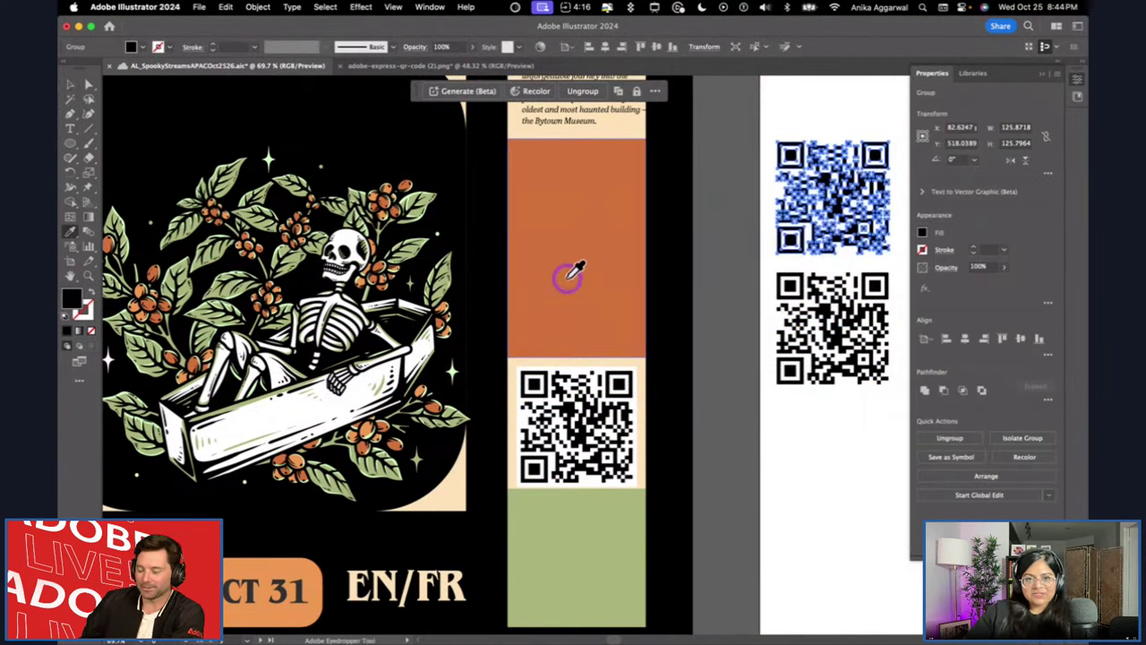
key(v)
click(750, 188)
scroll(739, 228, right, 5)
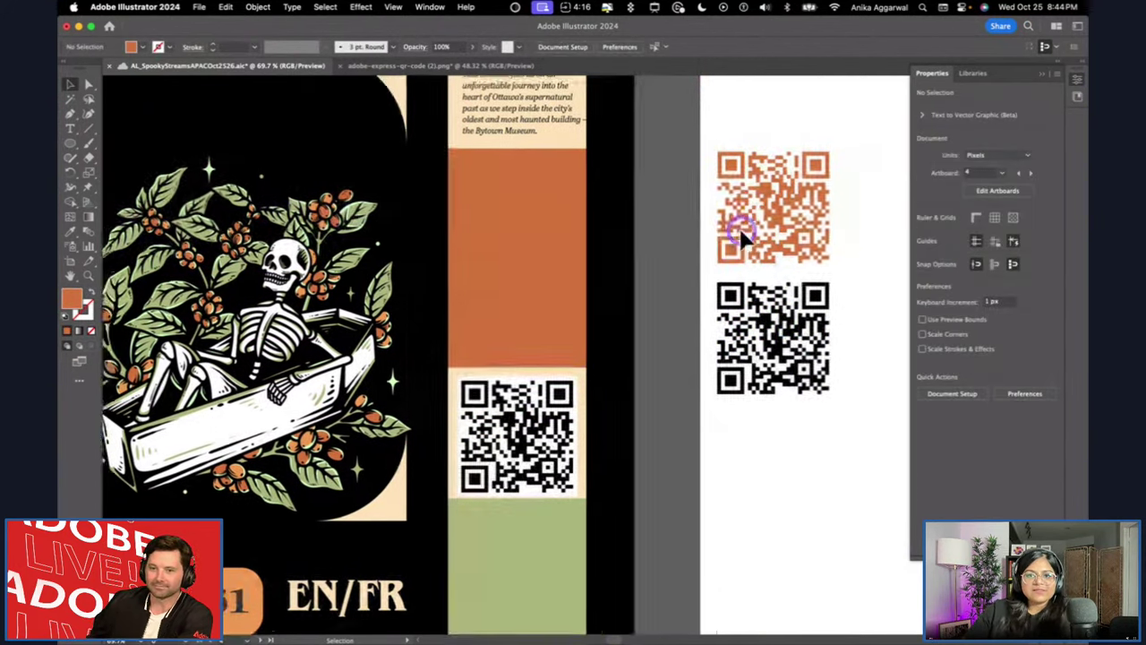
scroll(740, 239, up, 3)
click(702, 302)
click(814, 309)
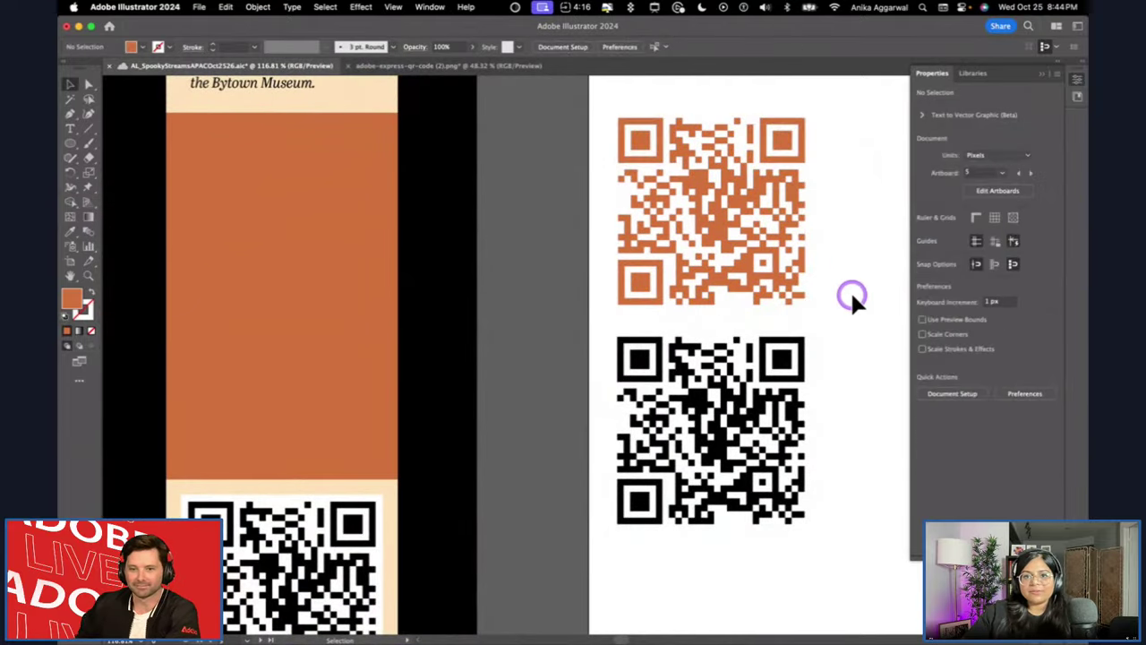
Delete the black vector QR code below the orange one.
click(729, 236)
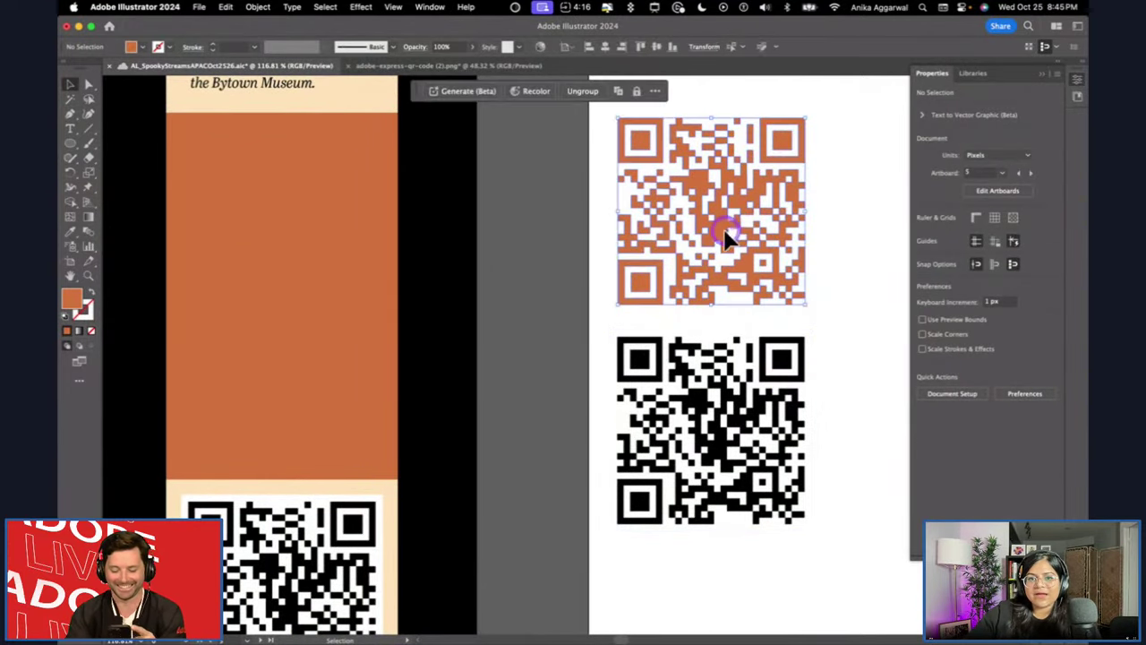
click(660, 397)
key(Delete)
click(668, 385)
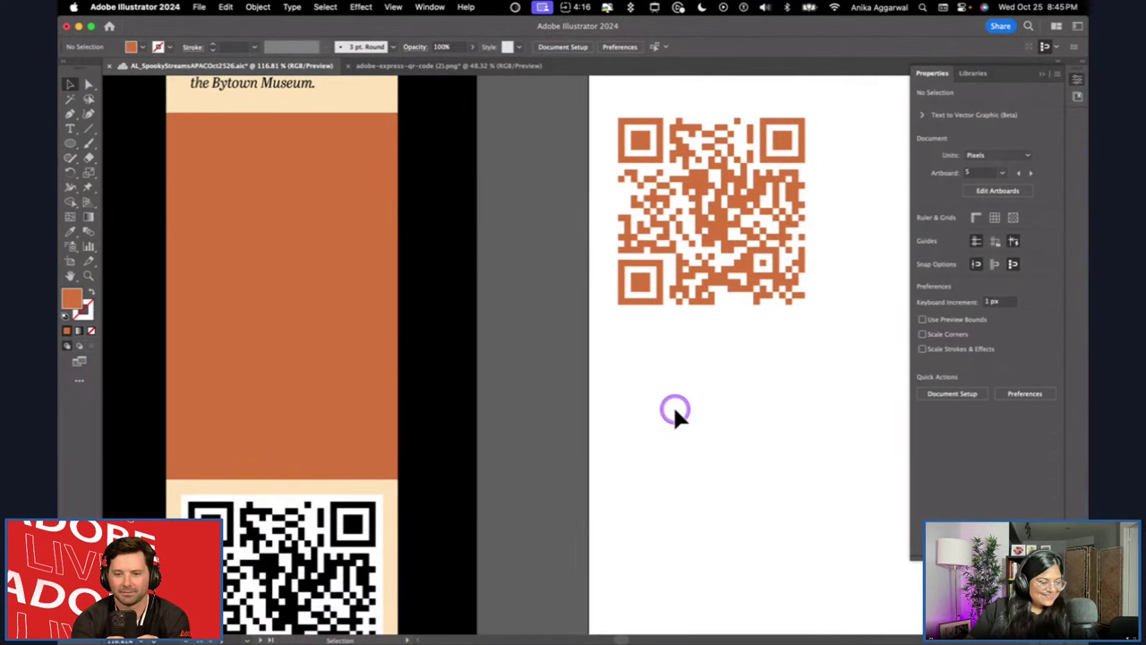
Duplicate the orange QR code below itself and recolour the copy with the poster's black background colour.
click(721, 289)
drag(722, 289, 749, 462)
key(i)
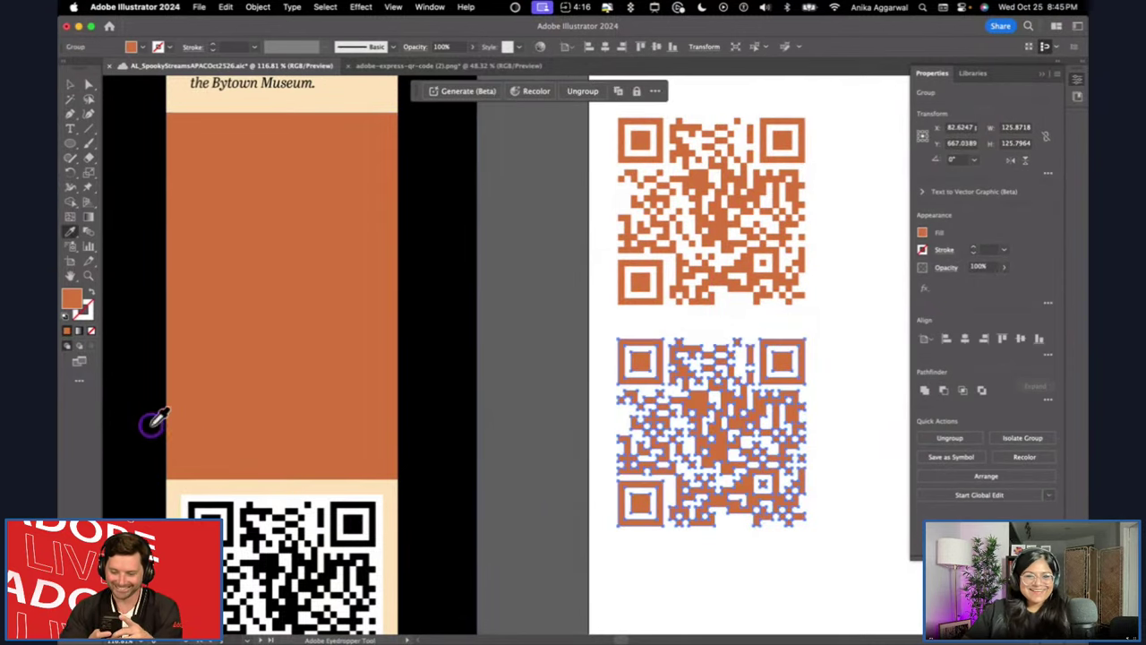
click(153, 422)
key(v)
click(528, 381)
Remove the original QR image from the poster and place a copy of the black vector QR code on the lower cream block.
scroll(528, 380, down, 5)
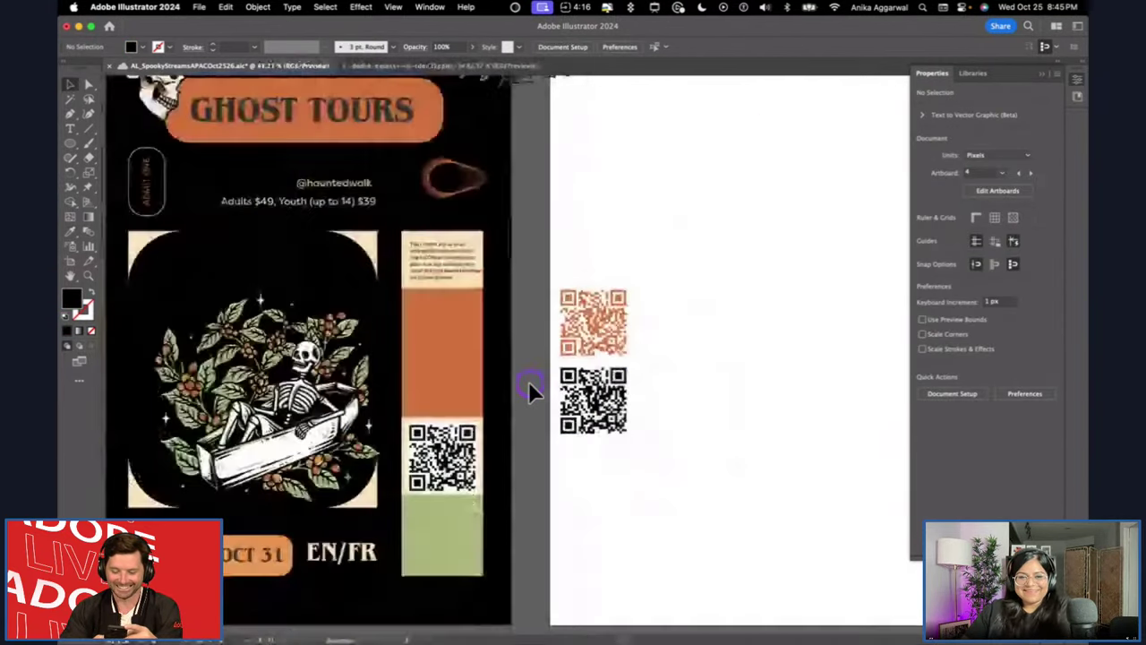
scroll(528, 381, left, 3)
click(523, 415)
key(super+shift+a)
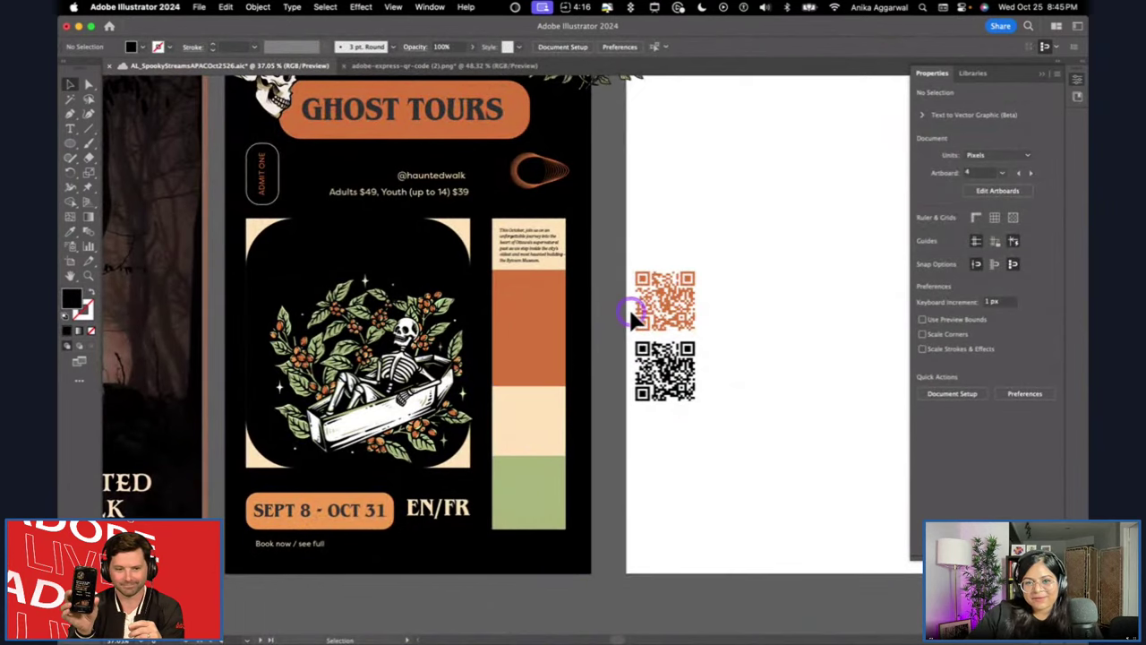
drag(669, 310, 524, 435)
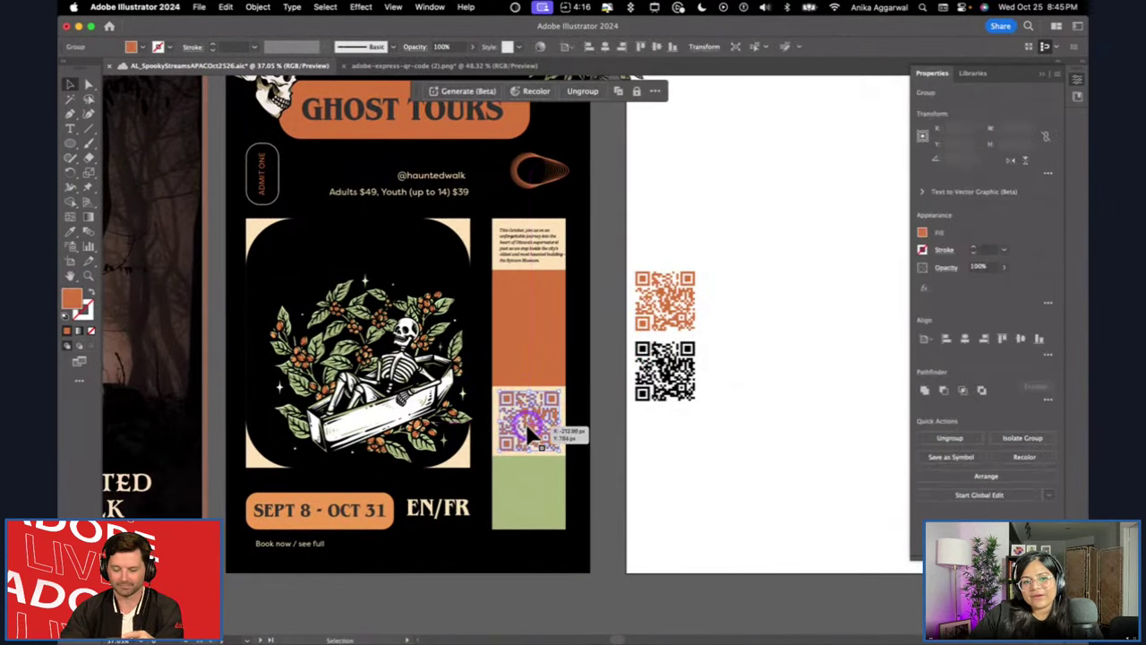
click(673, 441)
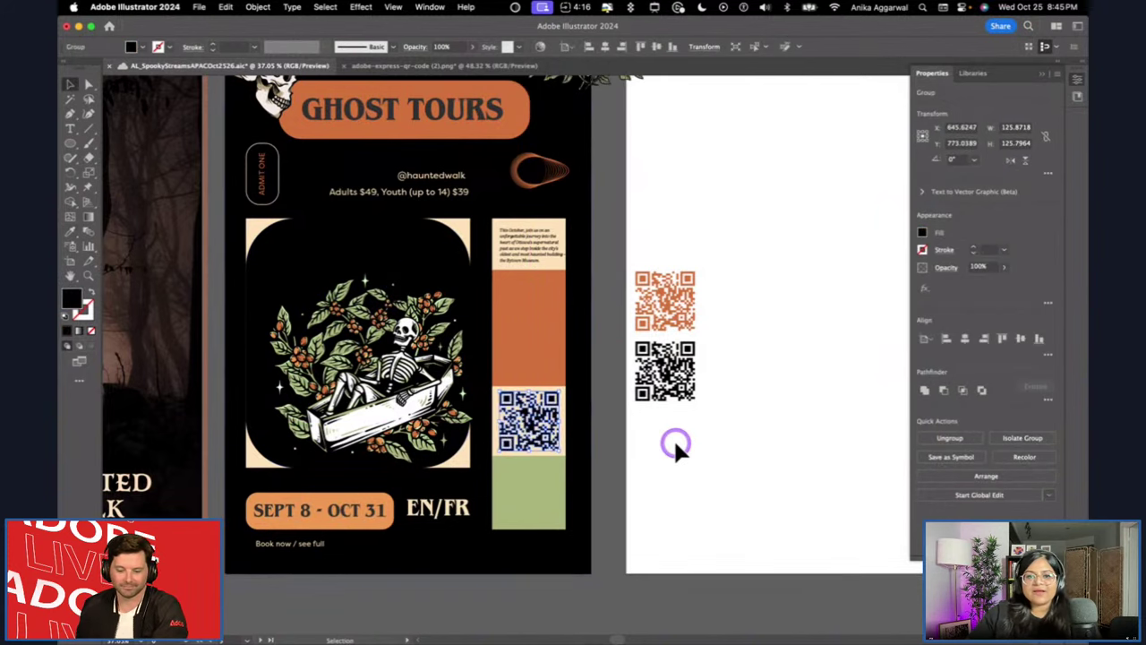
Delete the spare orange and black QR codes from the white artboard beside the poster.
drag(649, 390, 679, 324)
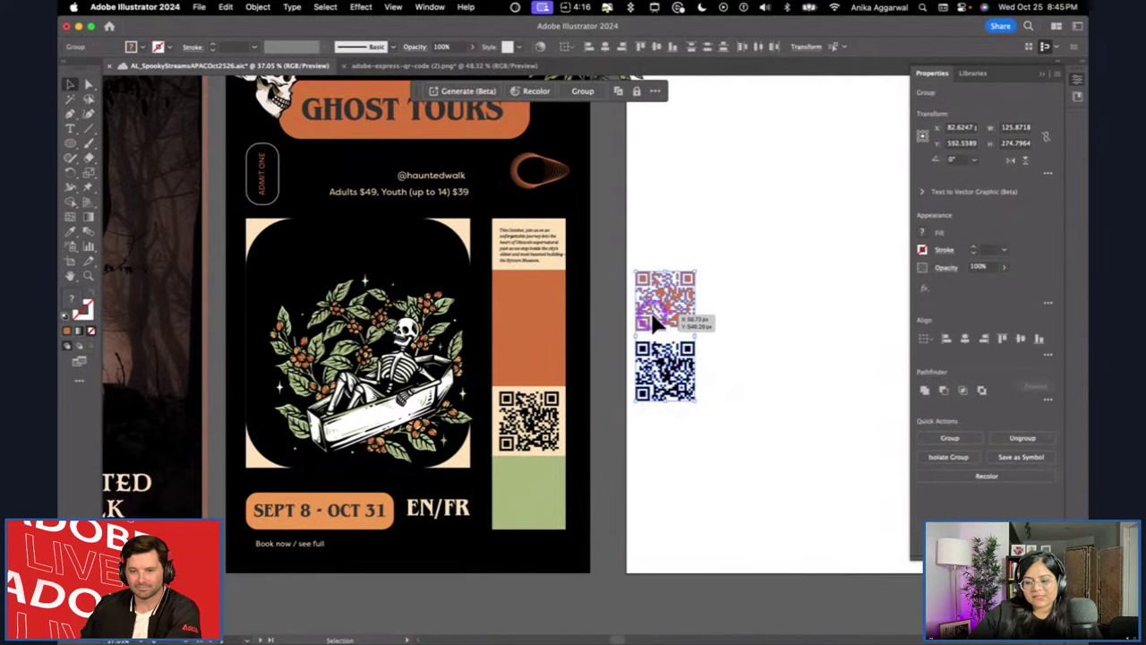
key(Delete)
scroll(629, 392, up, 4)
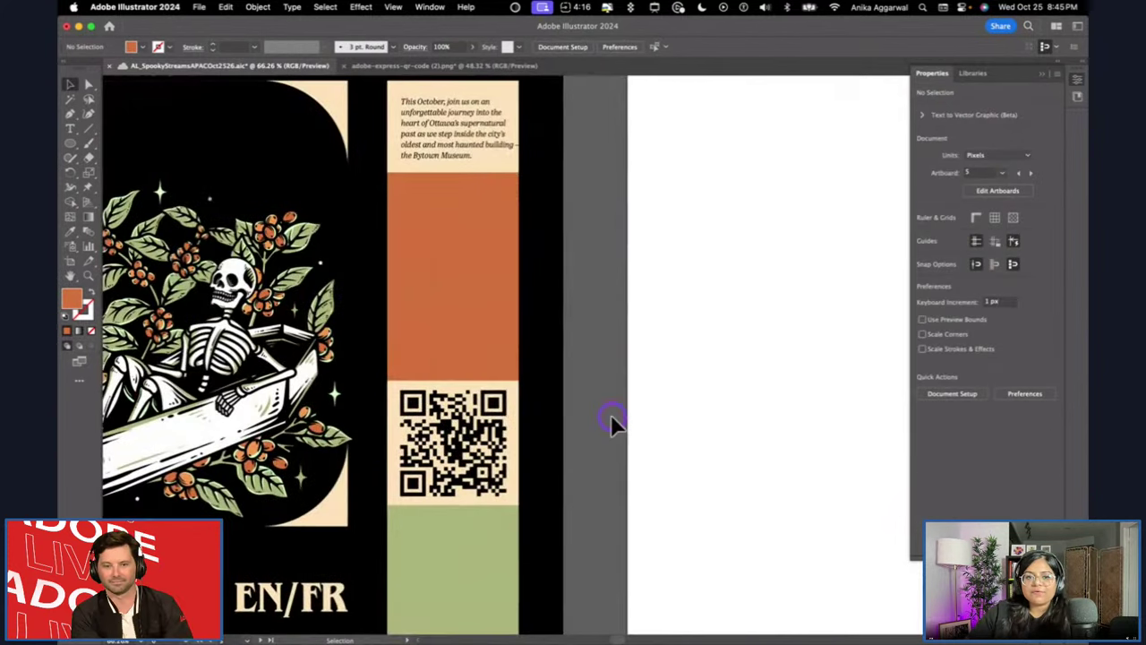
drag(609, 421, 581, 461)
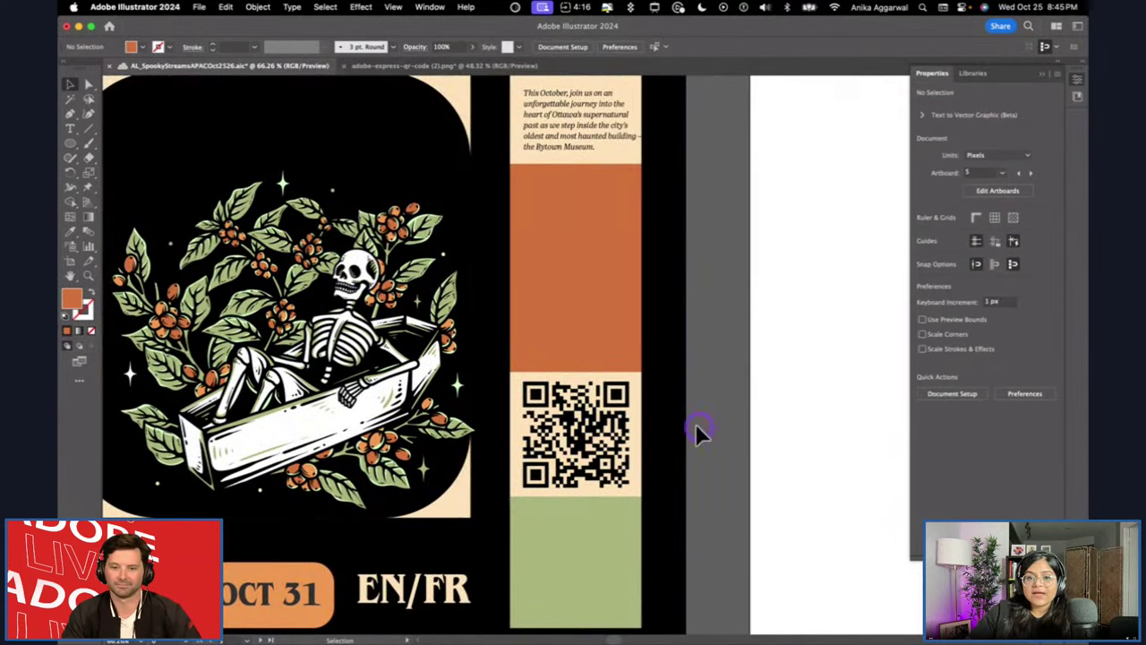
Centre the vector QR code horizontally and vertically on the lower cream block.
scroll(640, 412, up, 5)
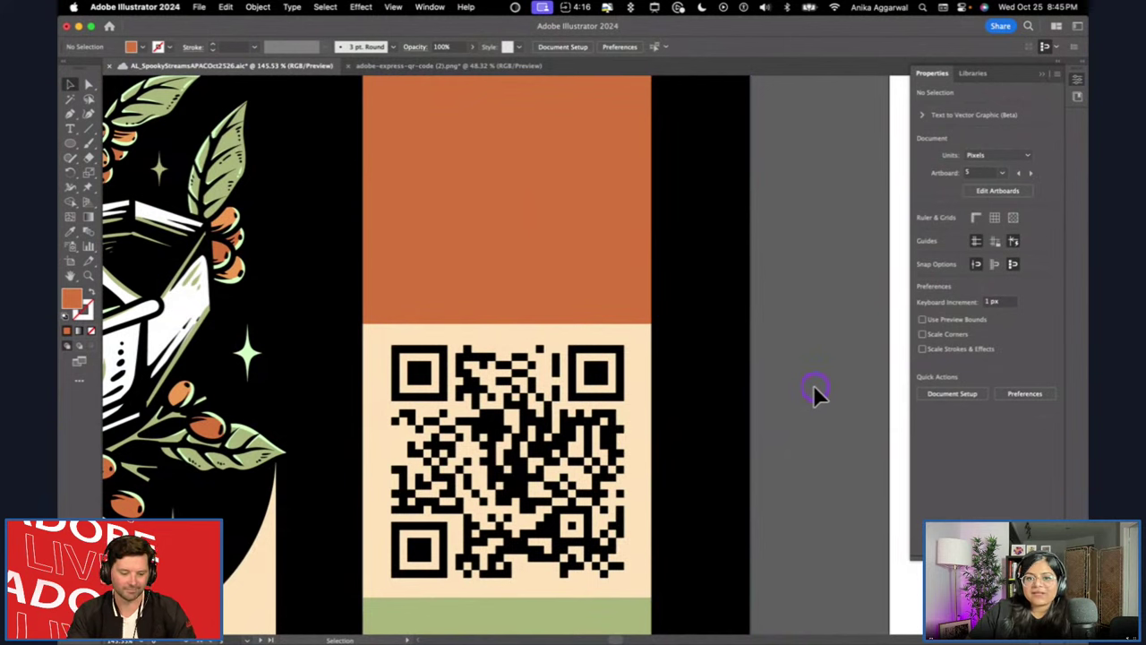
click(598, 407)
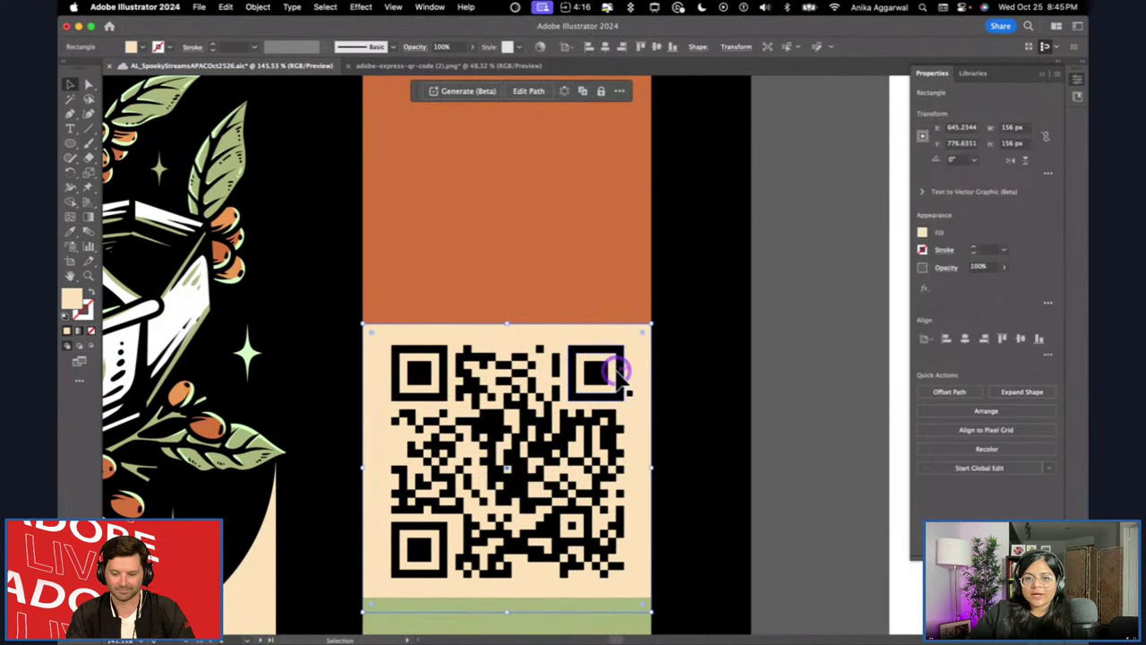
shift+click(615, 371)
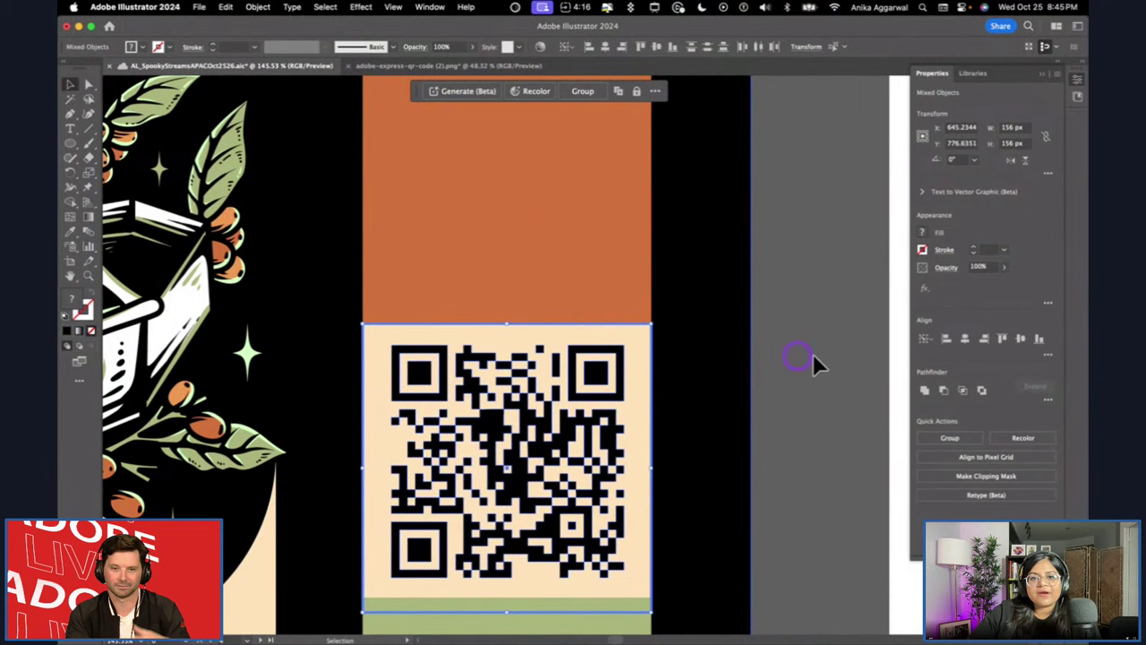
click(965, 339)
click(1019, 339)
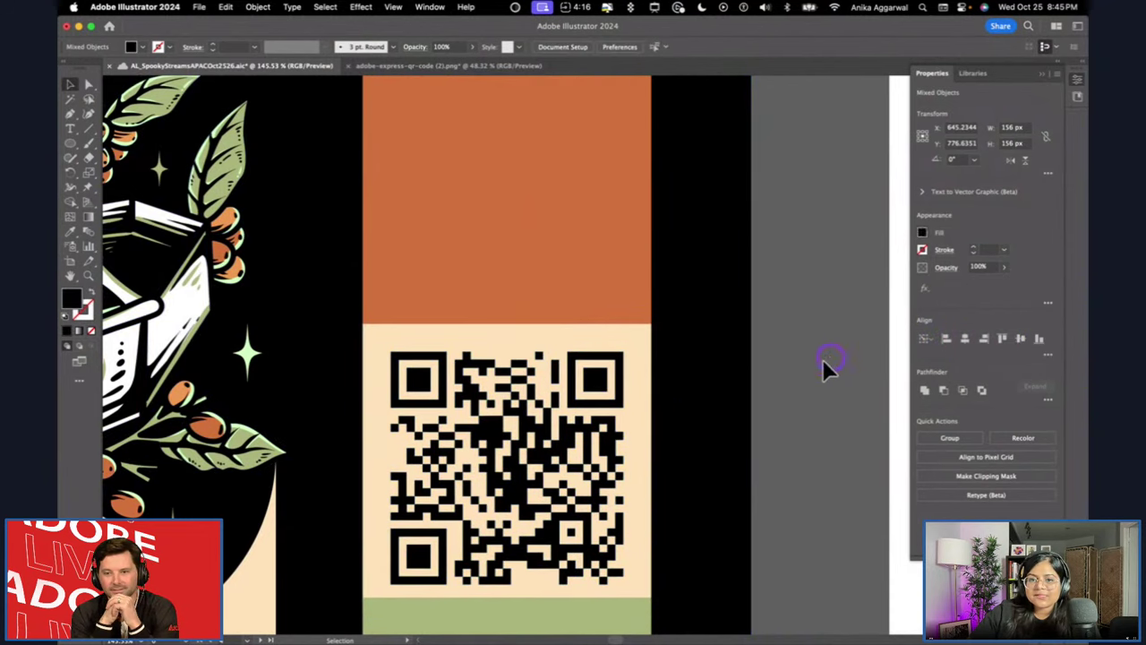
Shift the green block down until its upper edge meets the lower edge of the QR code's cream block.
click(675, 405)
scroll(677, 407, down, 3)
scroll(678, 410, down, 6)
mouse_move(573, 399)
mouse_down()
mouse_move(571, 423)
mouse_move(579, 408)
mouse_up()
click(800, 385)
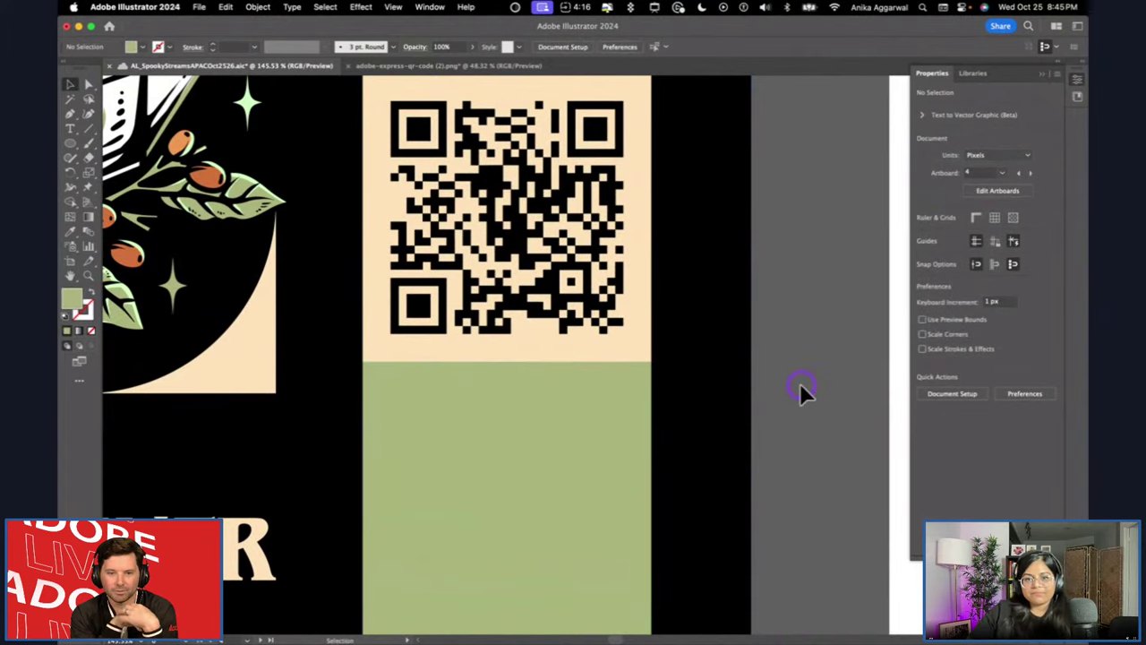
Place a small skull-and-foliage illustration in the middle of the column's orange block.
scroll(799, 385, down, 6)
scroll(798, 382, up, 3)
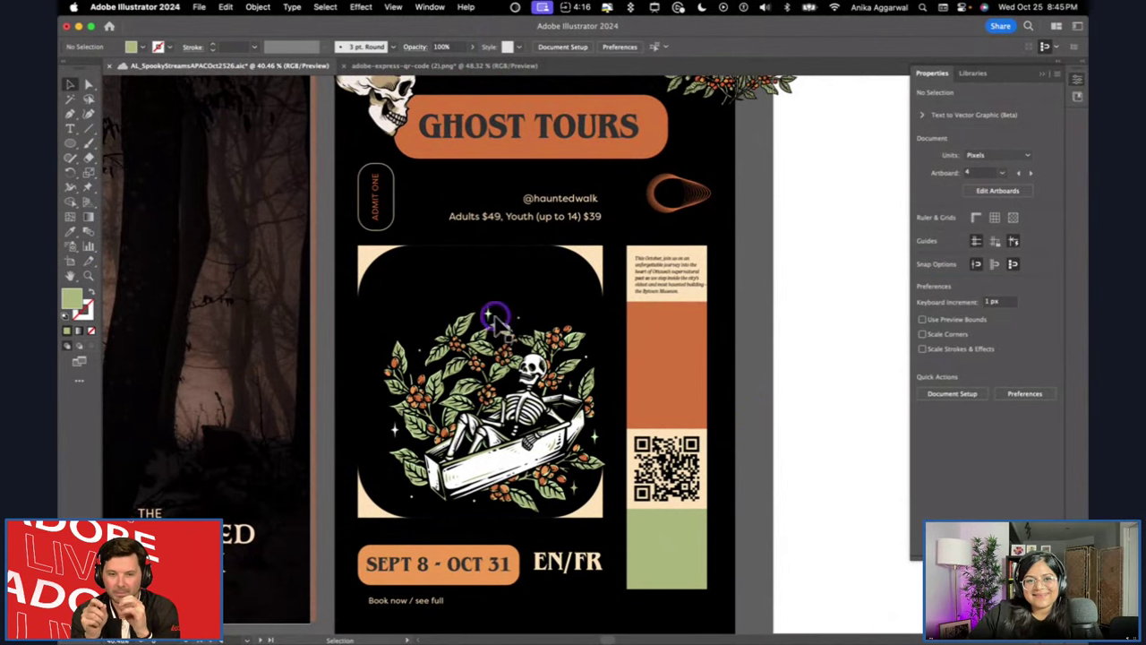
drag(389, 125, 673, 369)
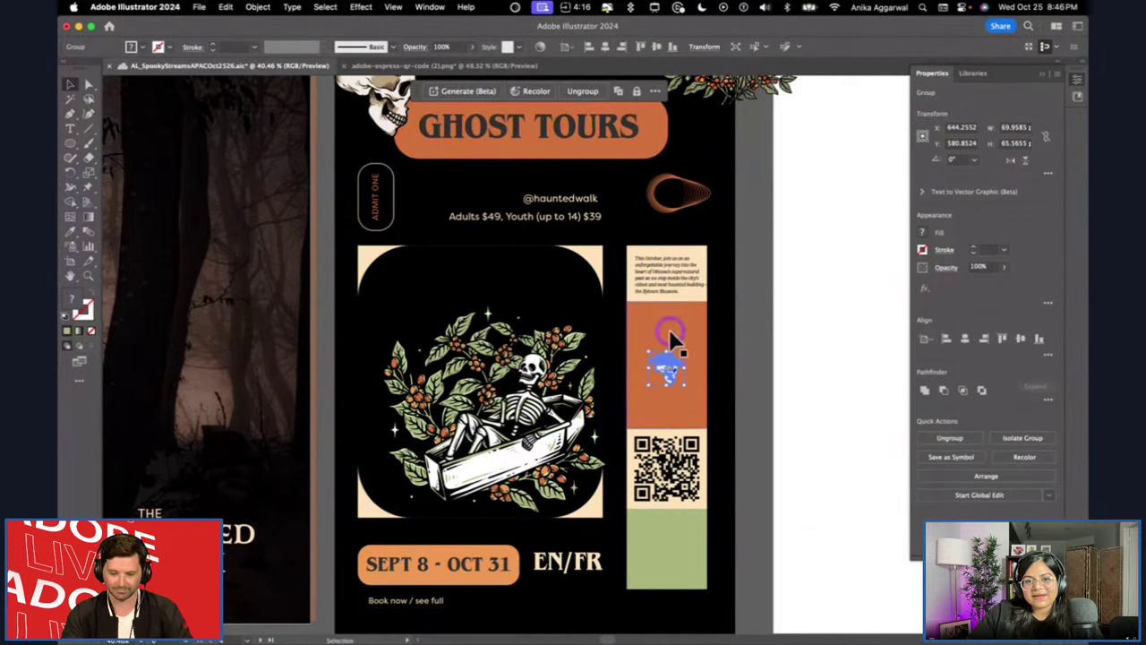
click(800, 374)
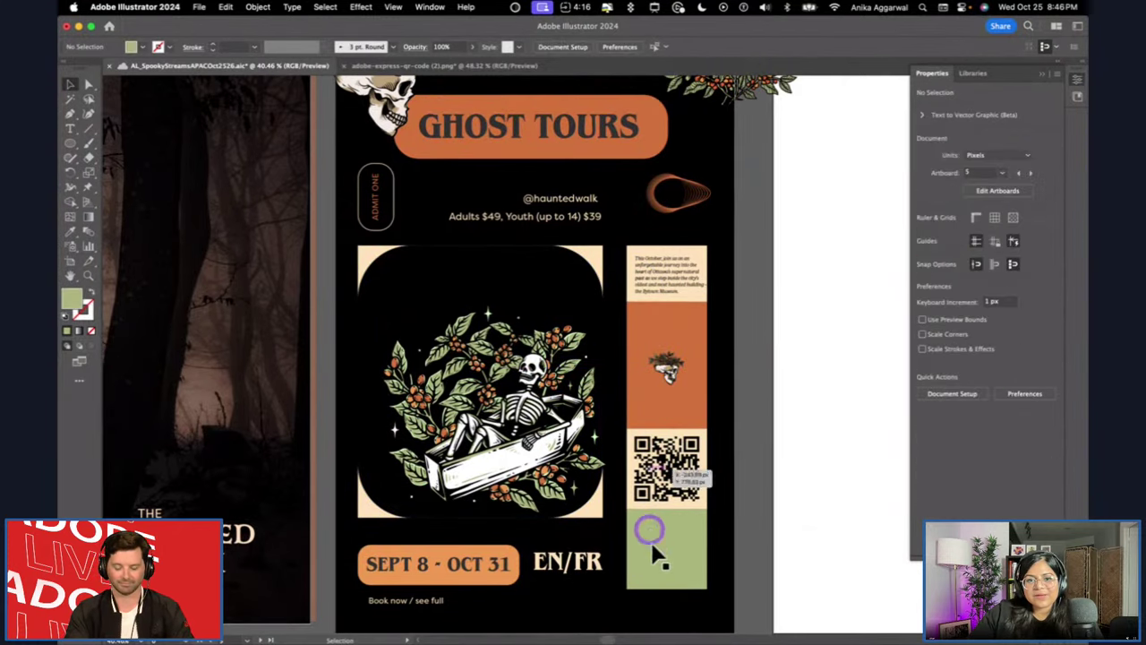
Create the text SCAN TO REDEEM in the date label's bold condensed style, and shrink it to about 28 pt on the green block.
click(465, 566)
drag(466, 566, 658, 551)
key(super+z)
key(t)
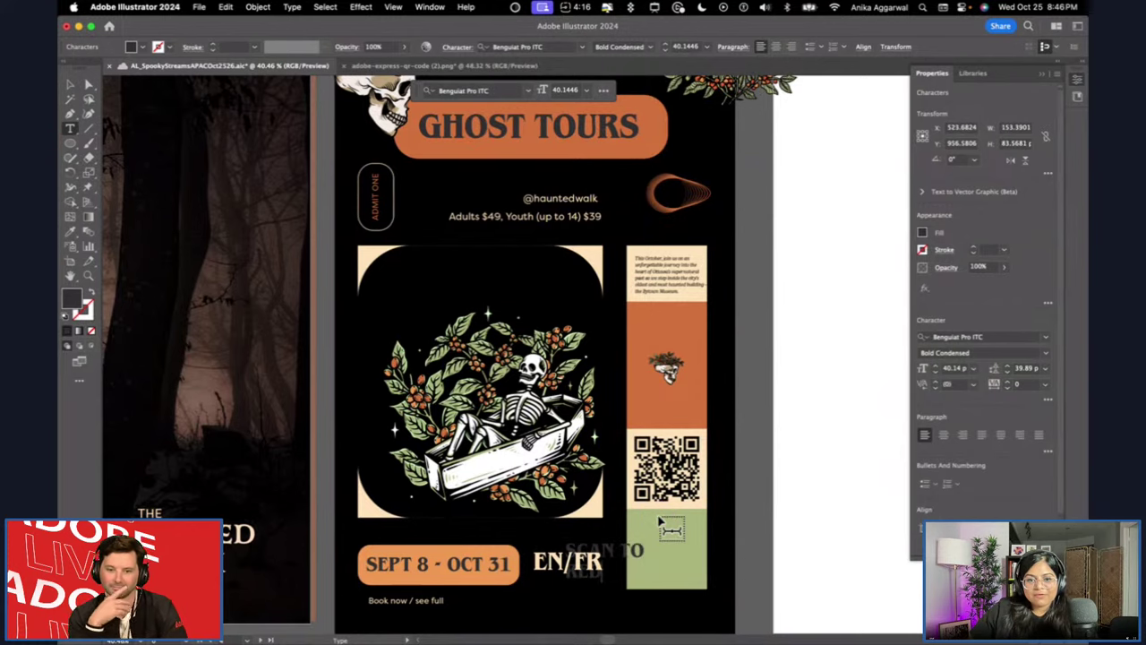
key(v)
drag(614, 549, 683, 557)
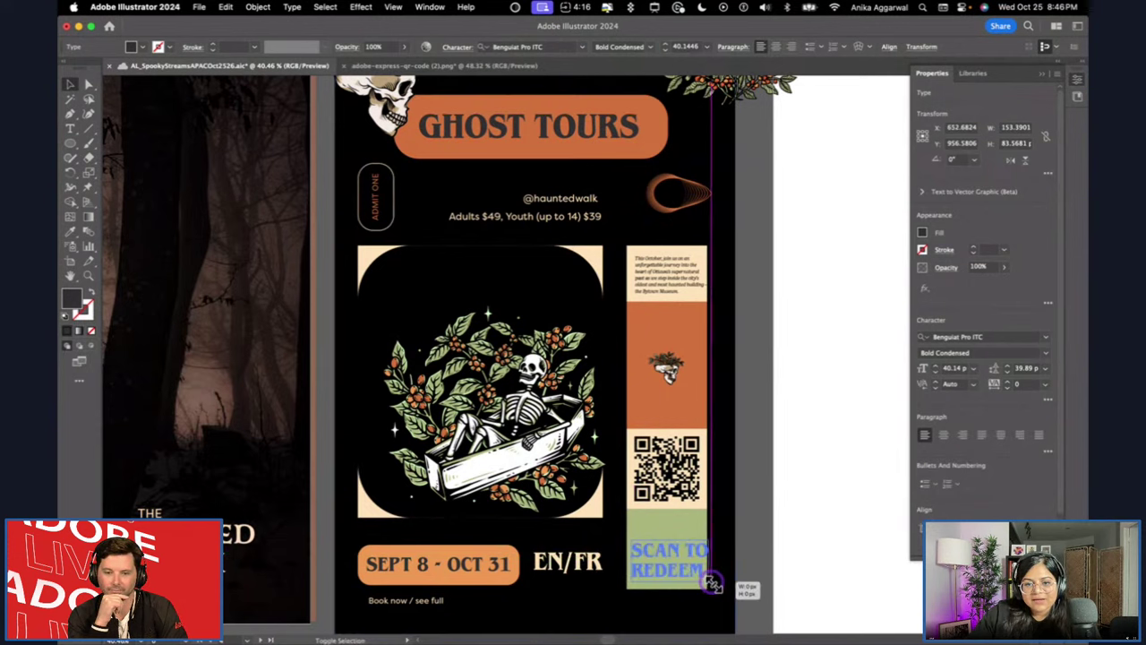
click(775, 542)
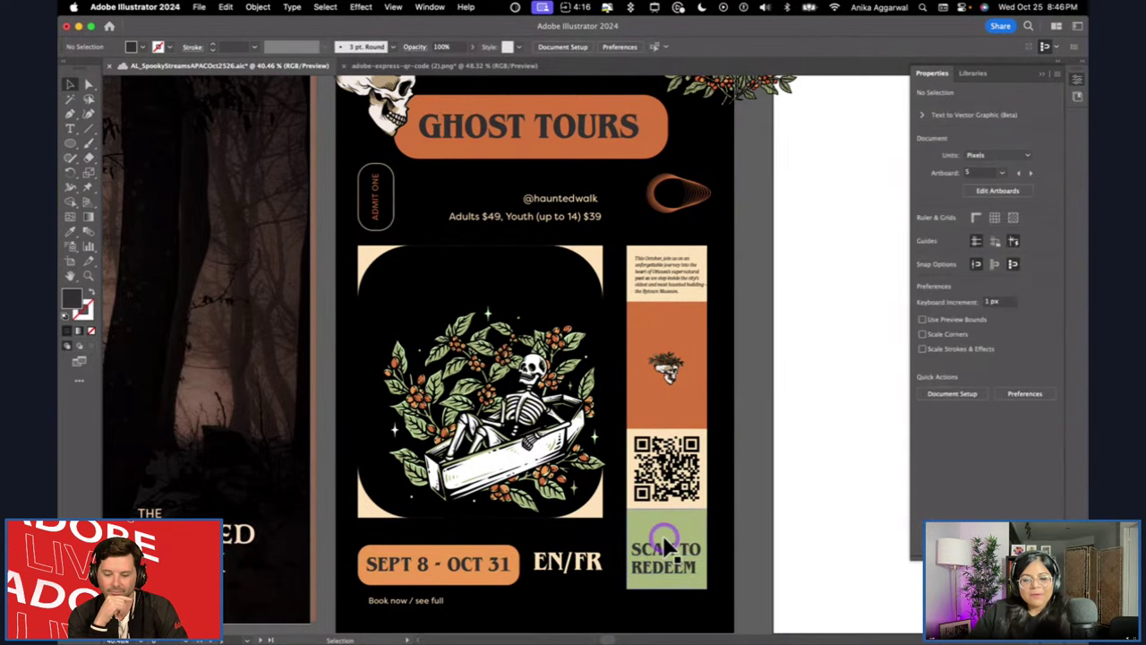
scroll(665, 542, up, 5)
click(633, 495)
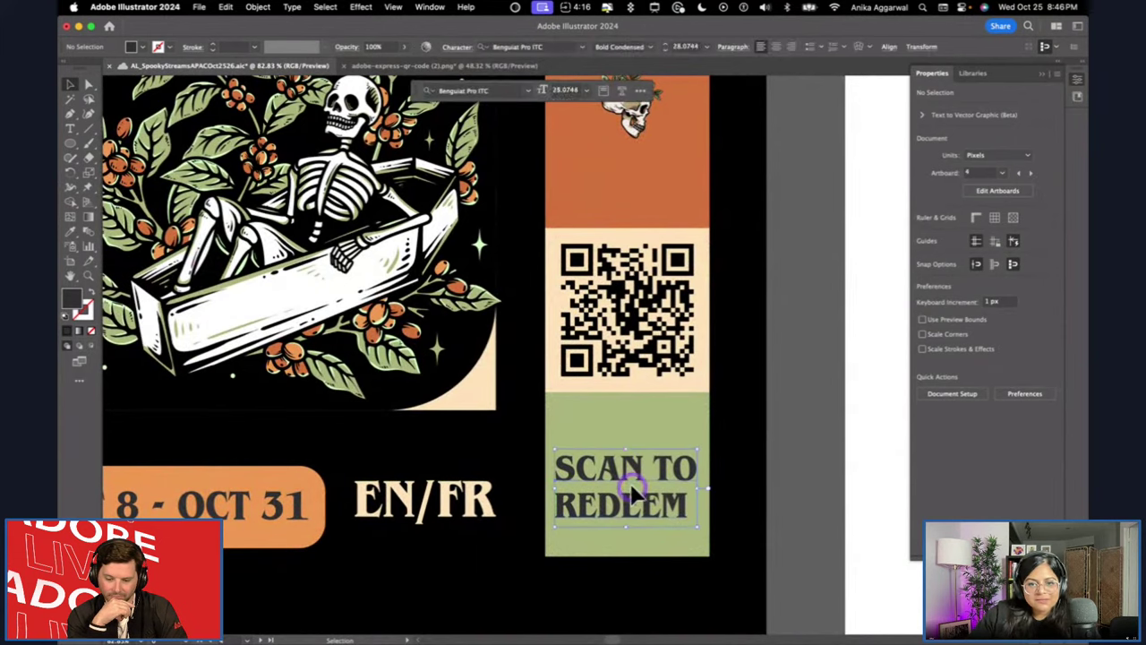
Draw a short diagonal Pen line above SCAN TO REDEEM on the green block, with a dark 8 pt stroke and no fill.
key(p)
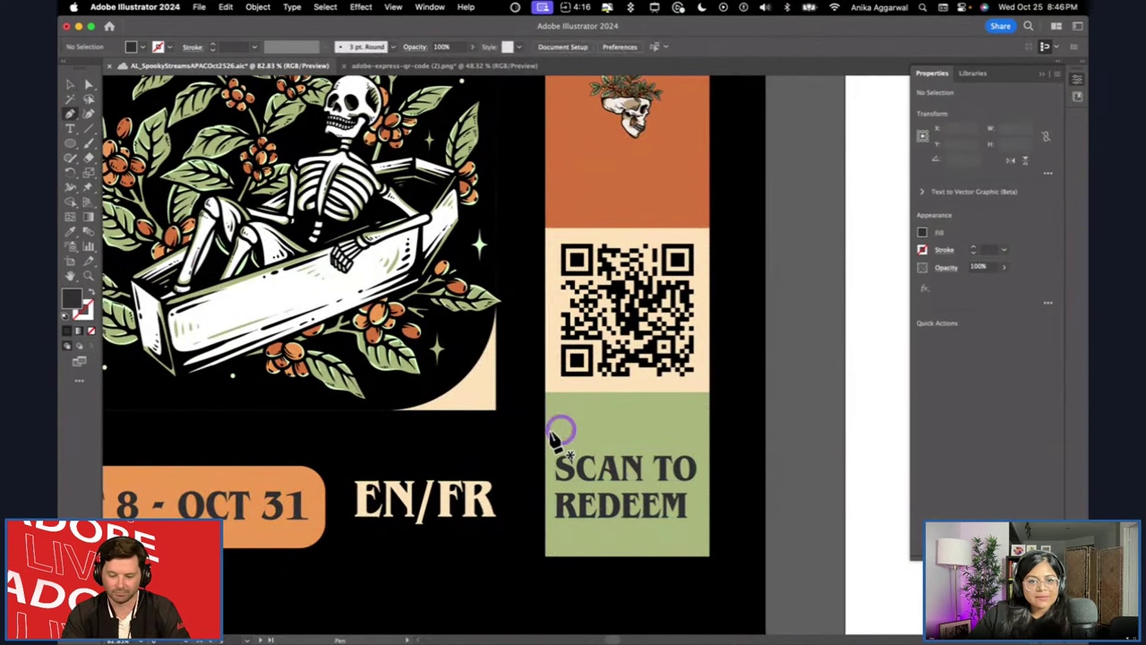
click(563, 439)
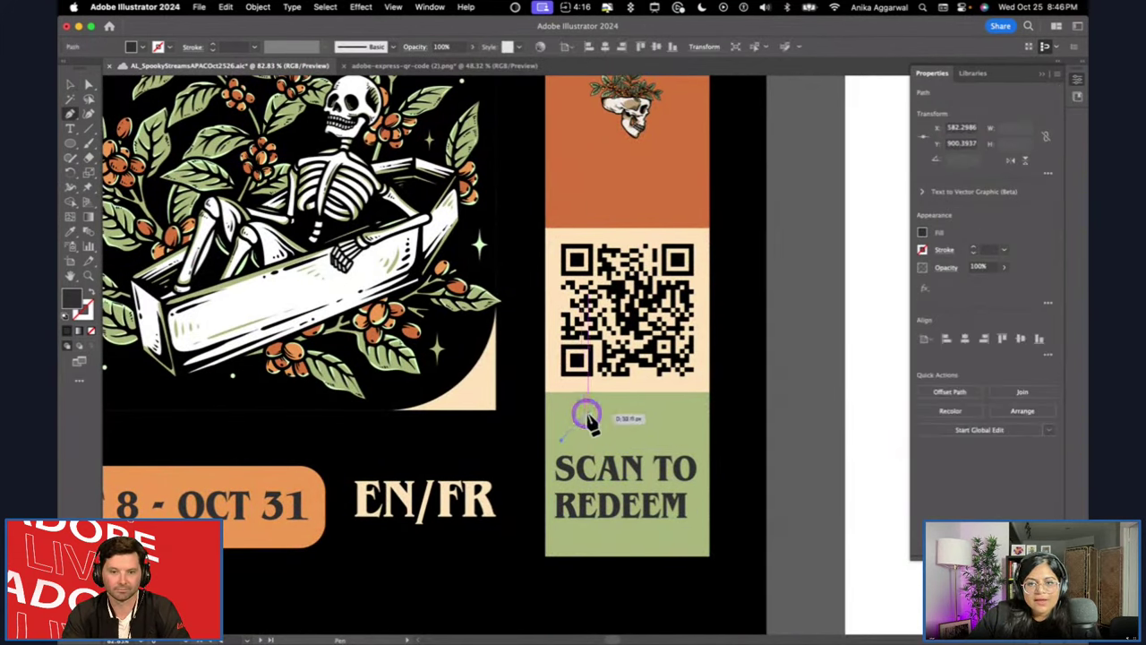
click(588, 415)
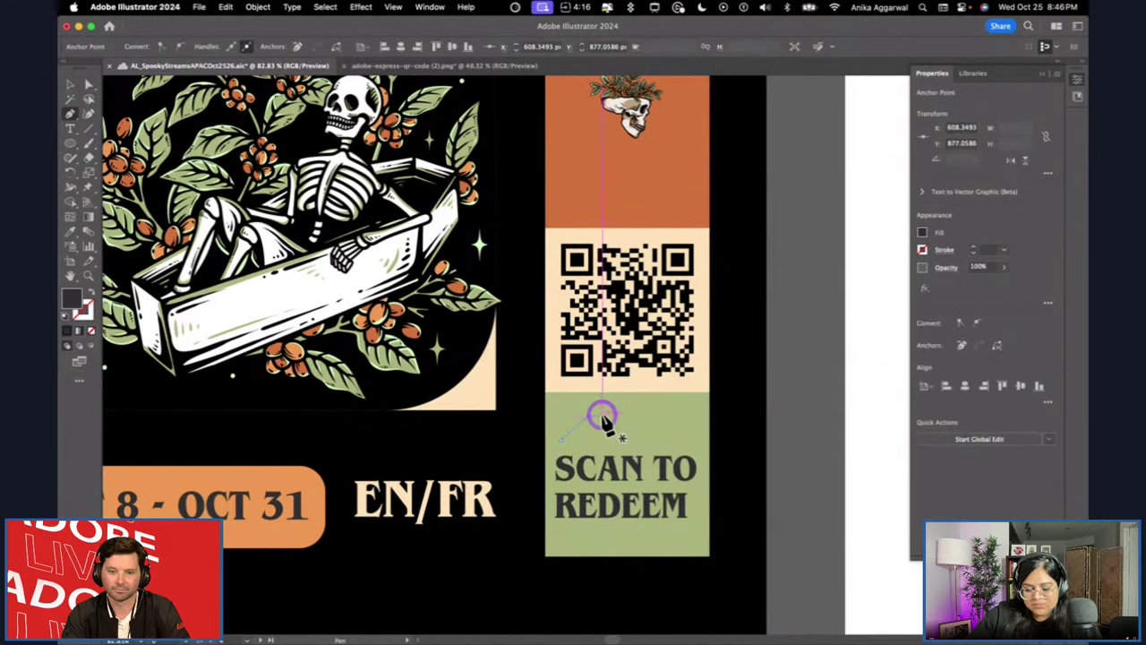
key(shift+x)
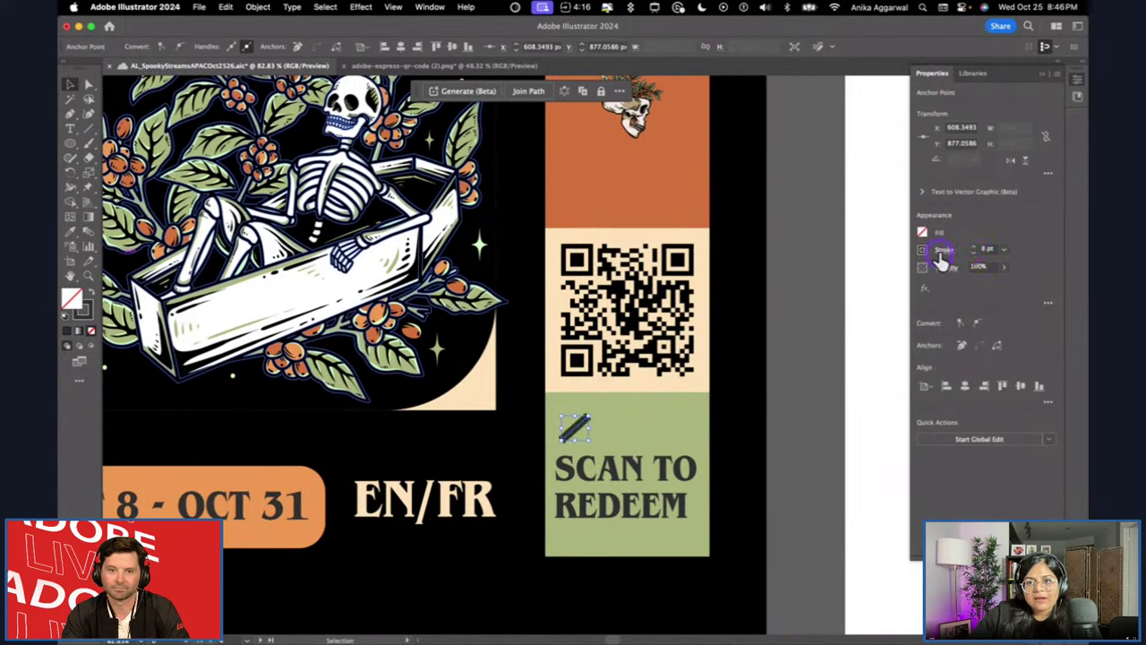
Try Arrow 4, Arrow 12, Arrow 9 and Arrow 8 as the end arrowhead of the diagonal line.
click(939, 253)
click(886, 385)
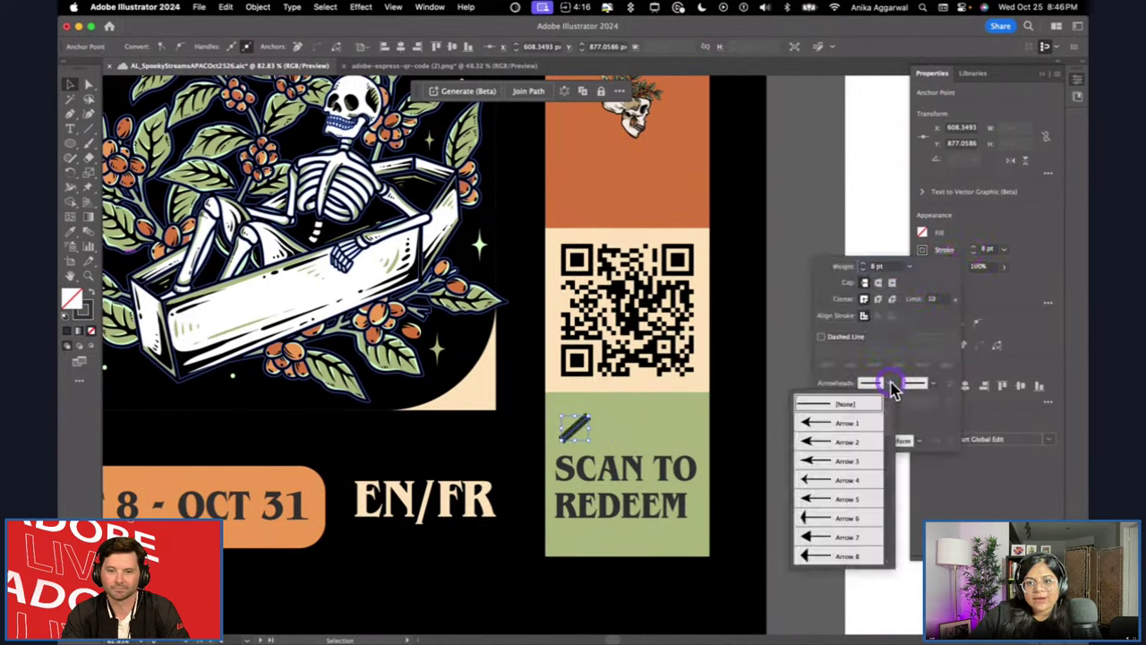
click(934, 386)
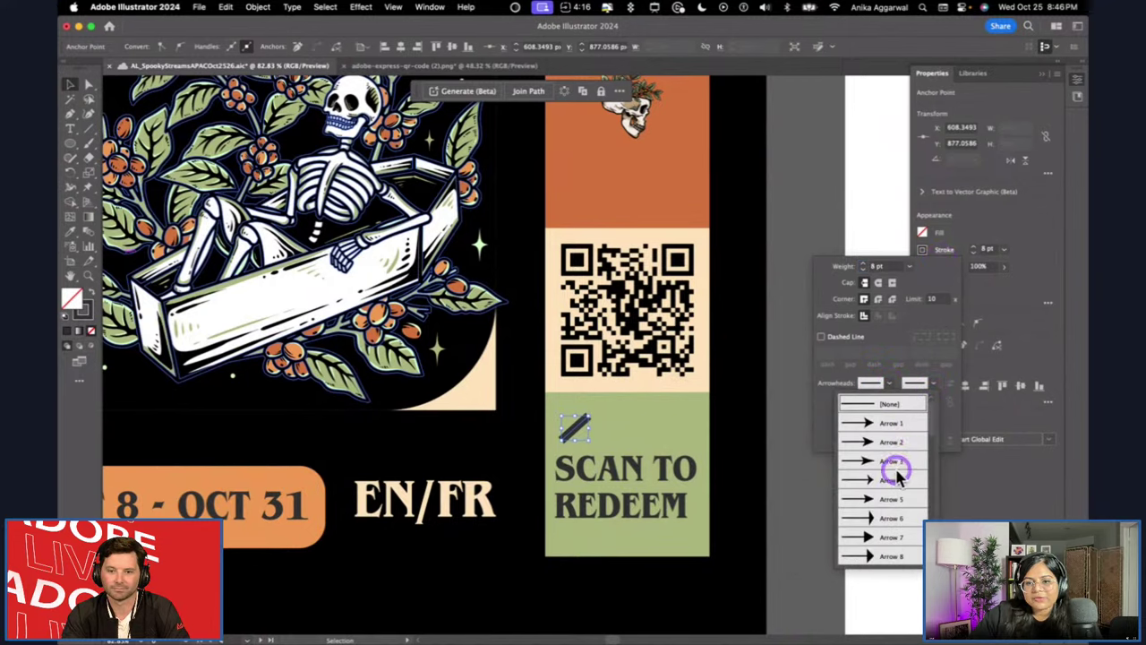
click(891, 478)
click(938, 384)
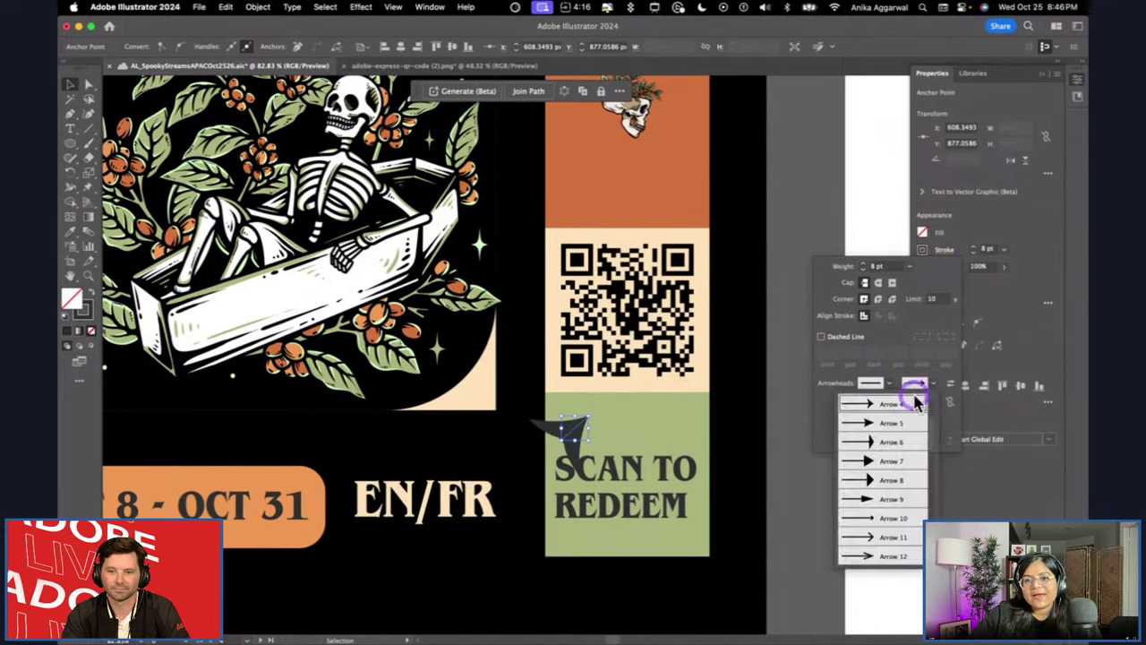
scroll(880, 500, down, 10)
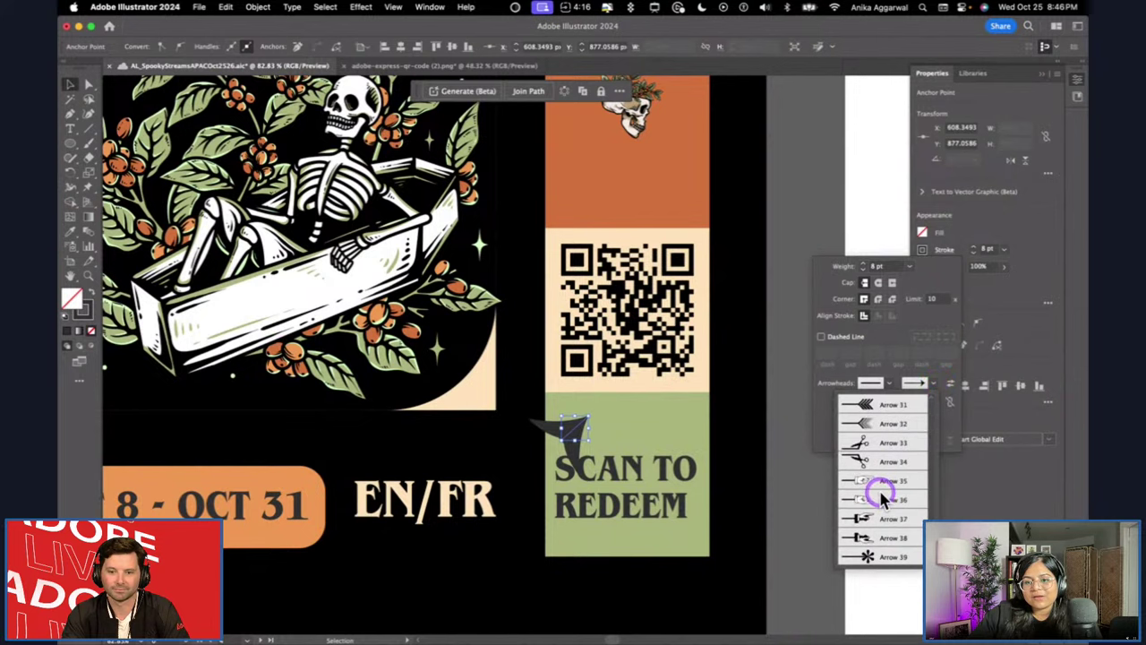
scroll(886, 507, up, 10)
scroll(885, 504, down, 5)
click(883, 443)
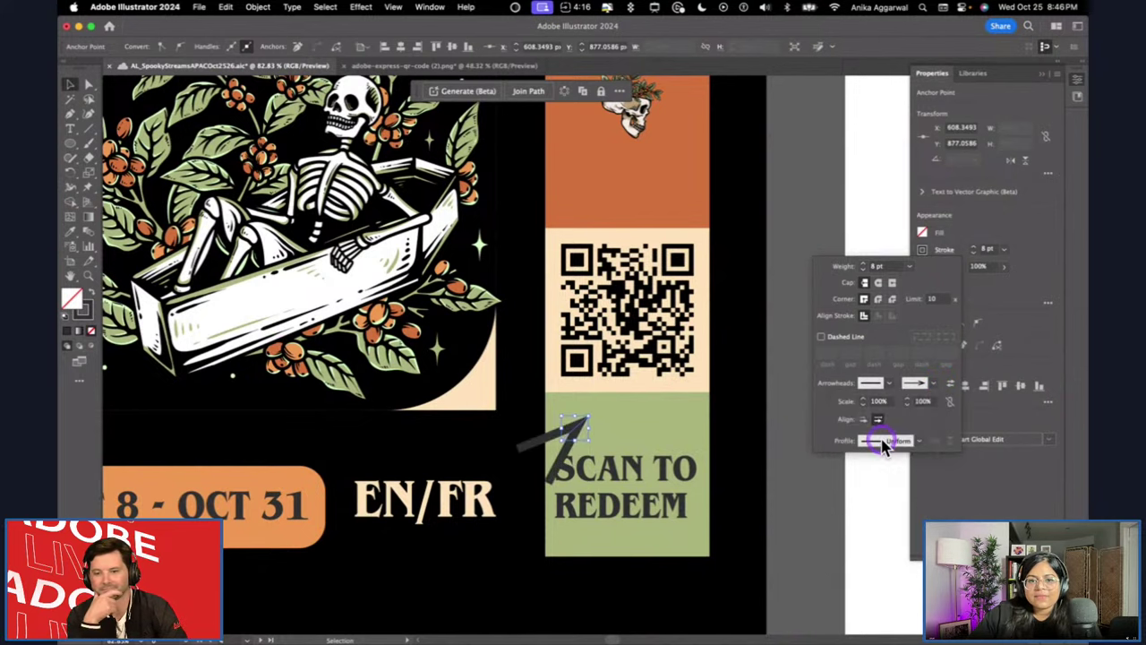
click(933, 383)
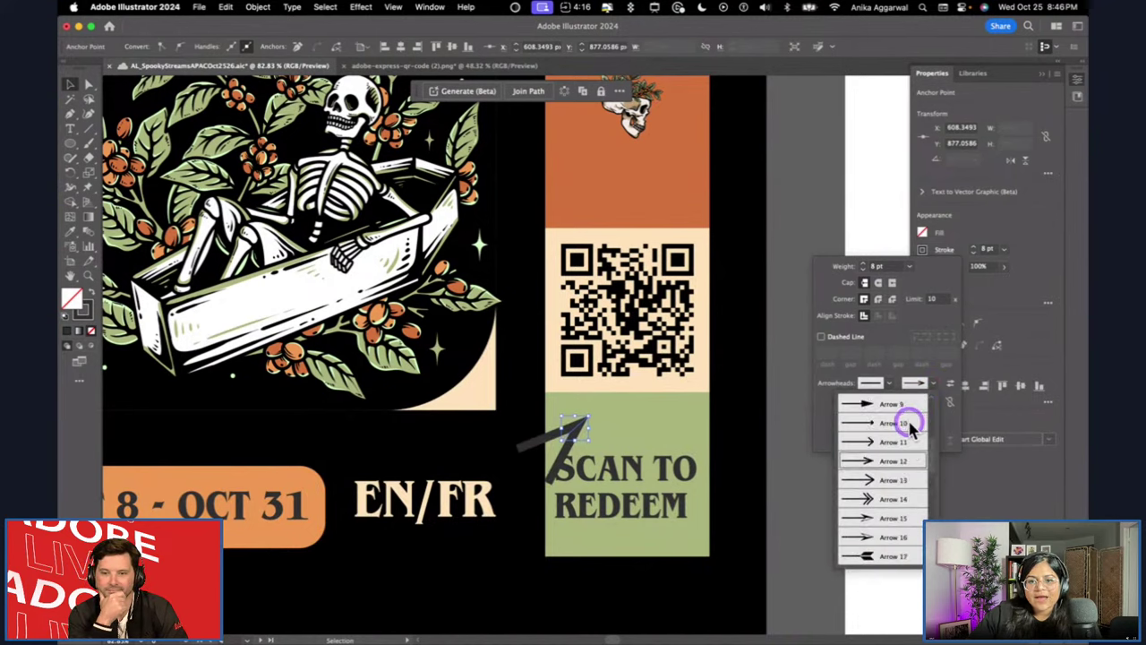
click(899, 422)
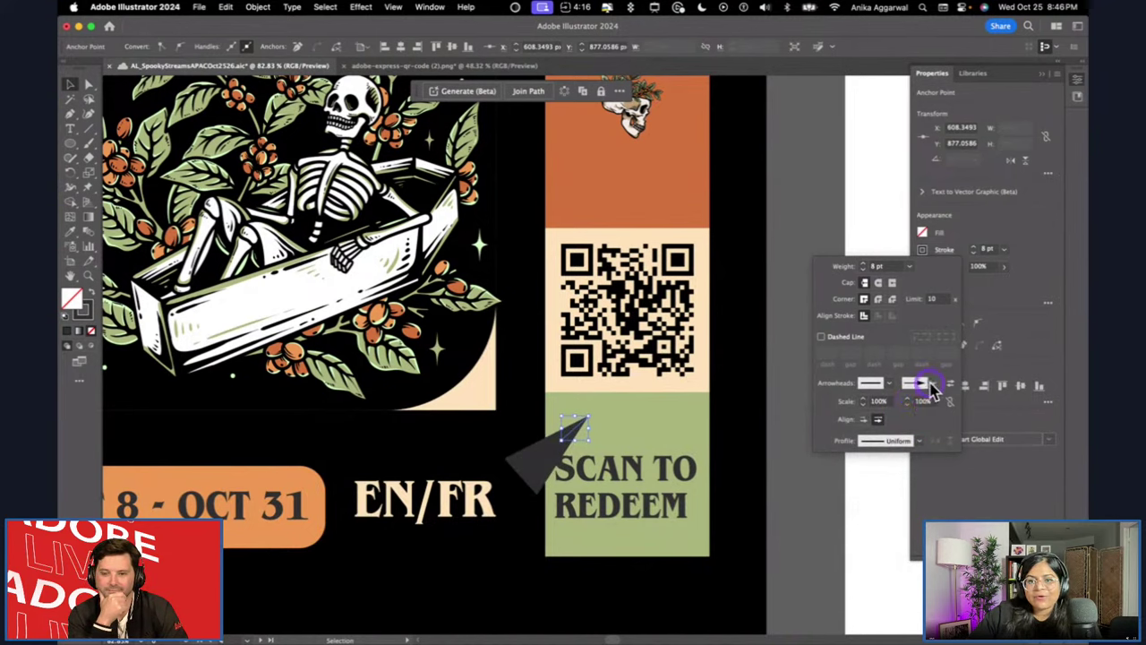
click(933, 385)
click(883, 442)
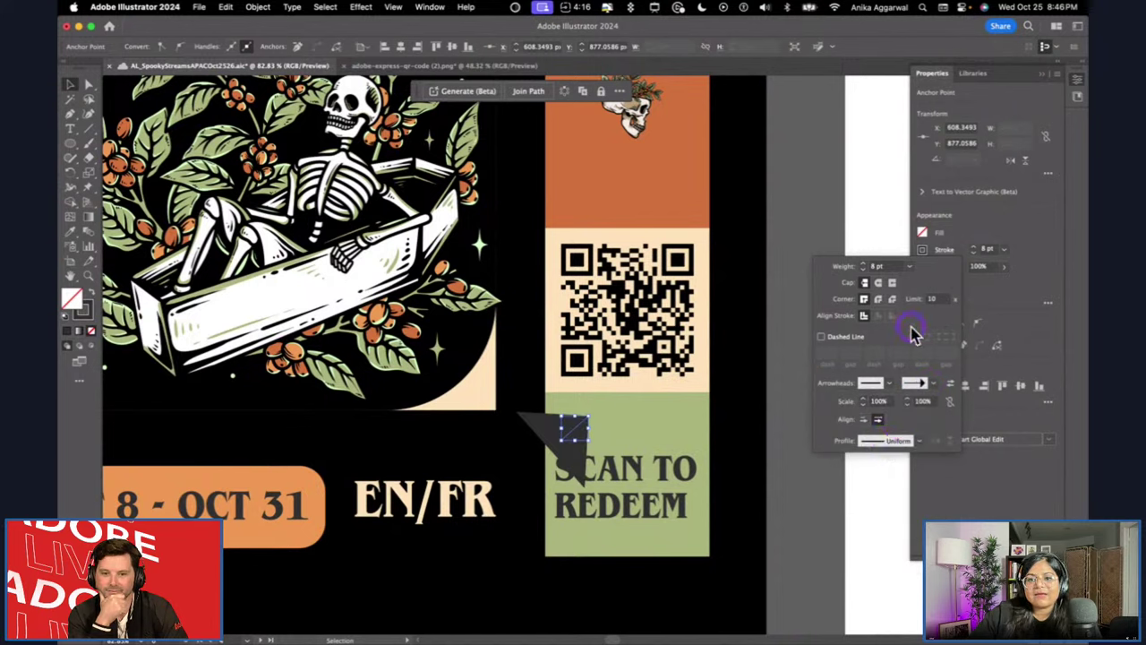
Set the diagonal line's stroke to 6 pt, and move and lengthen it so its tip meets the QR code block's lower edge.
click(977, 249)
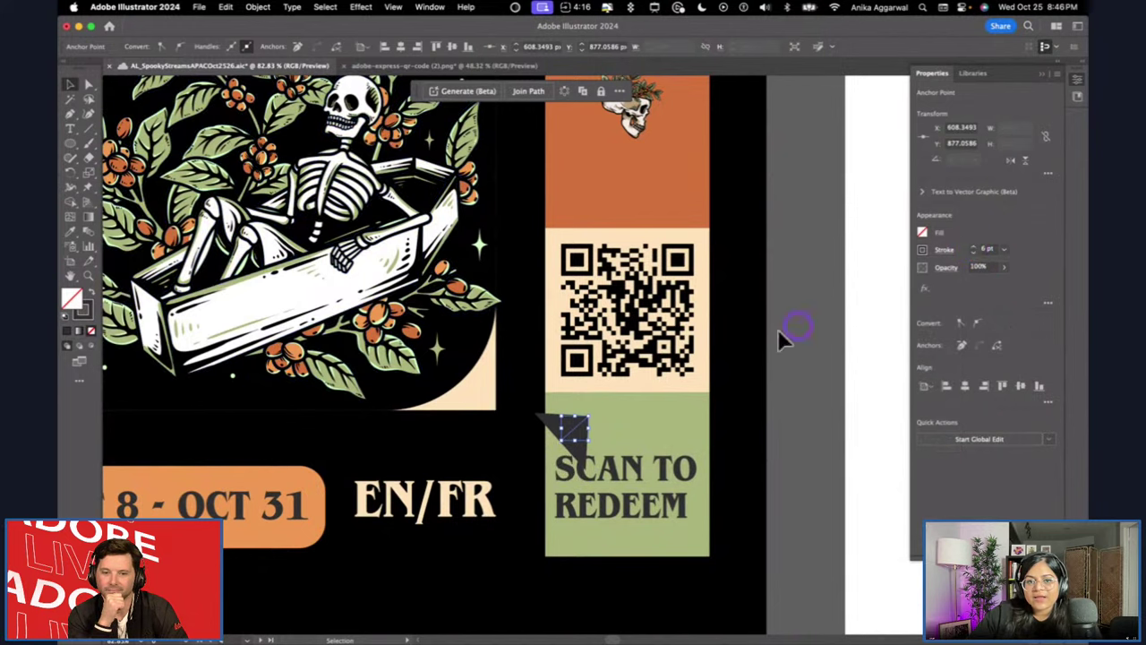
drag(578, 427, 598, 416)
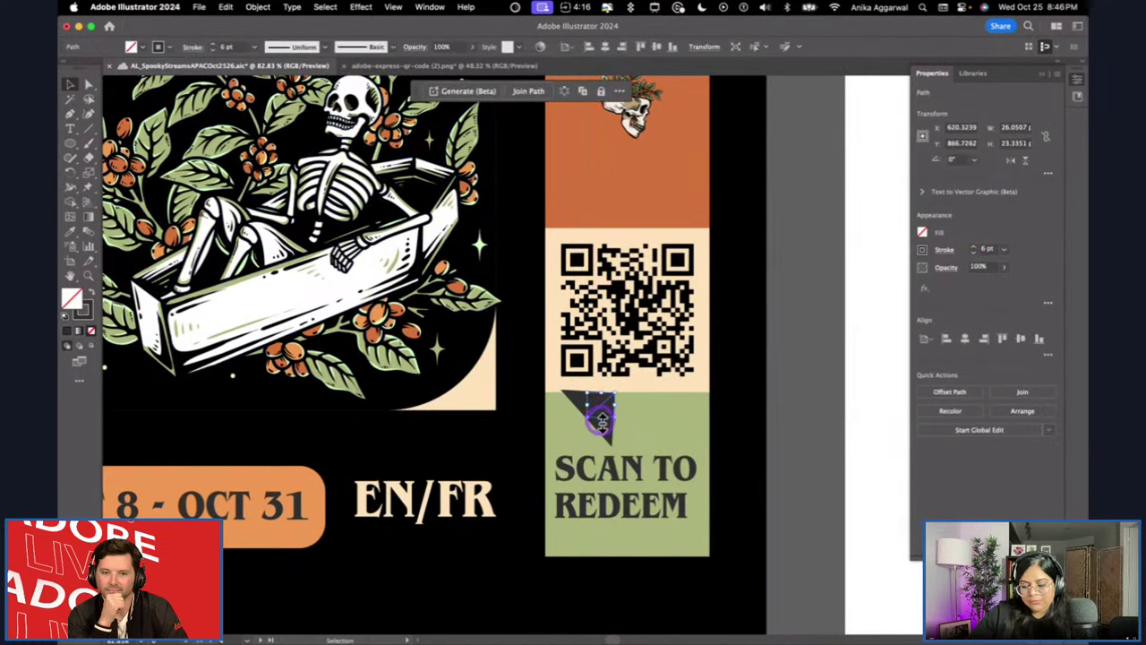
key(a)
drag(583, 425, 557, 435)
click(690, 389)
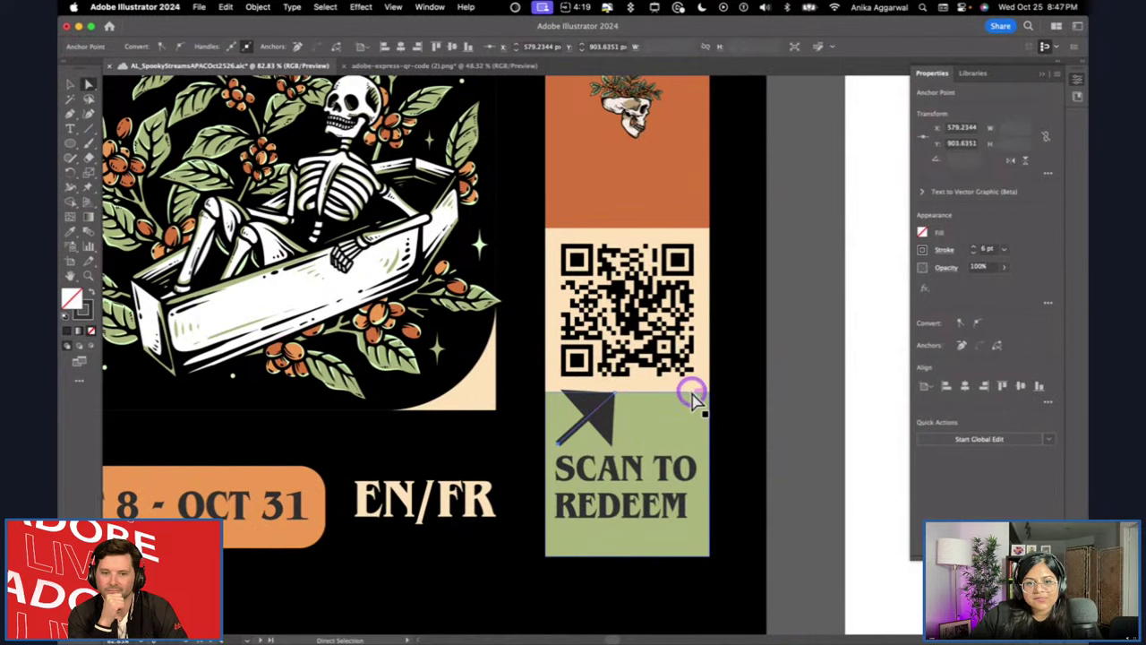
Thin the arrow's stroke weight to 4 pt.
click(1005, 253)
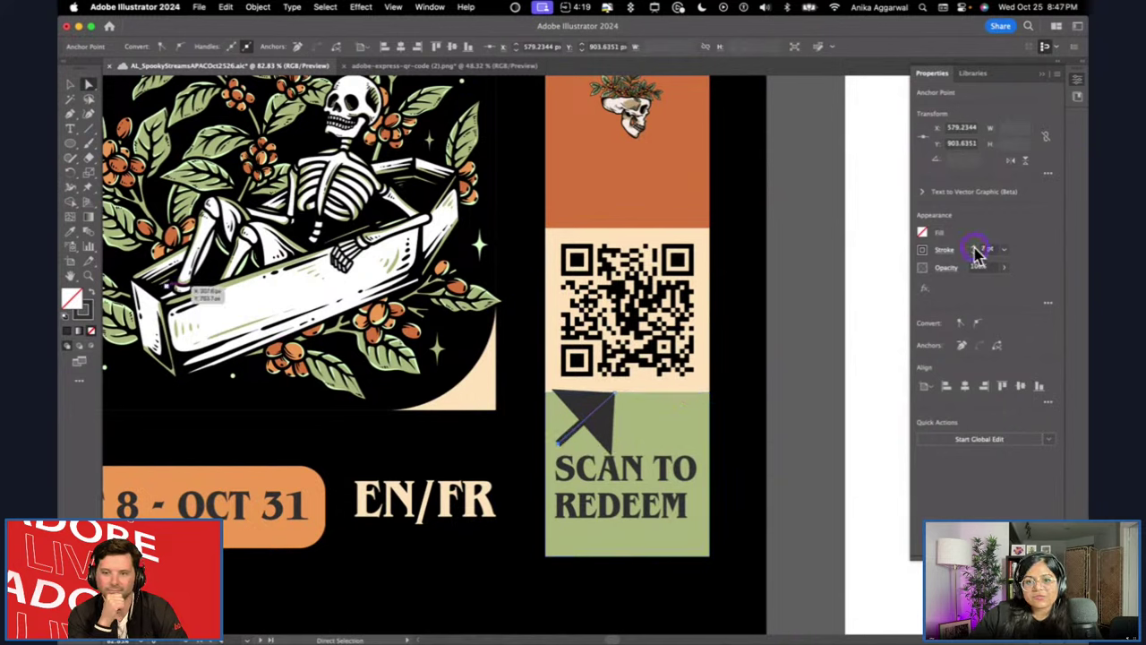
click(974, 250)
click(976, 257)
click(977, 258)
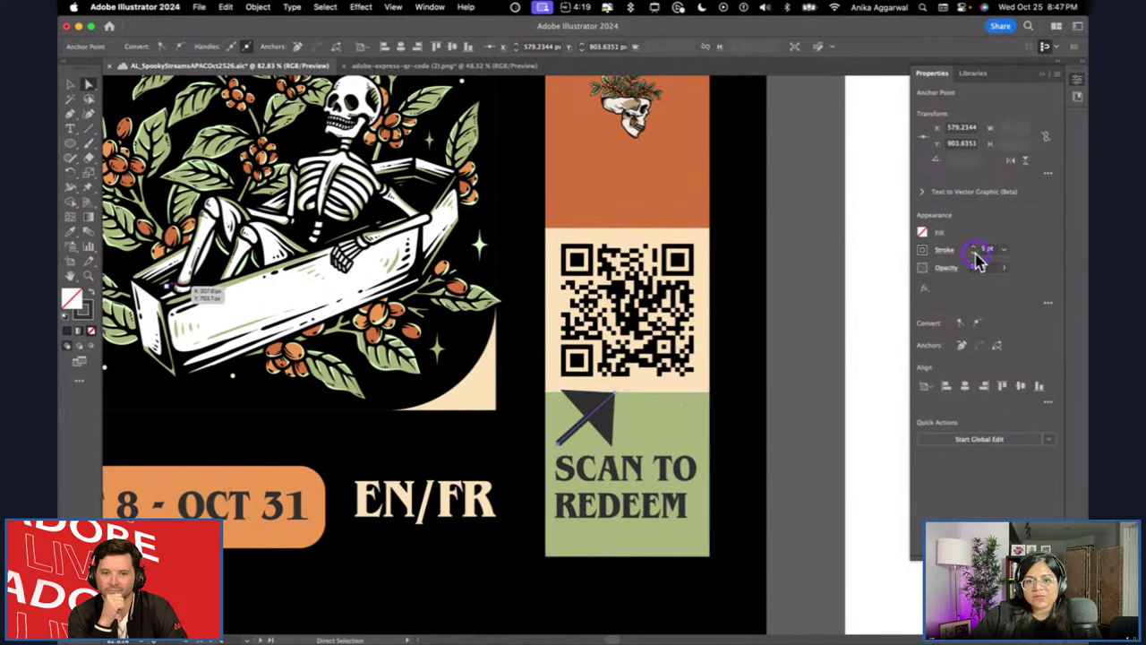
Try Arrow 9, Arrow 5, Arrow 7 and Arrow 13 as the thinner arrow's end arrowhead.
click(940, 253)
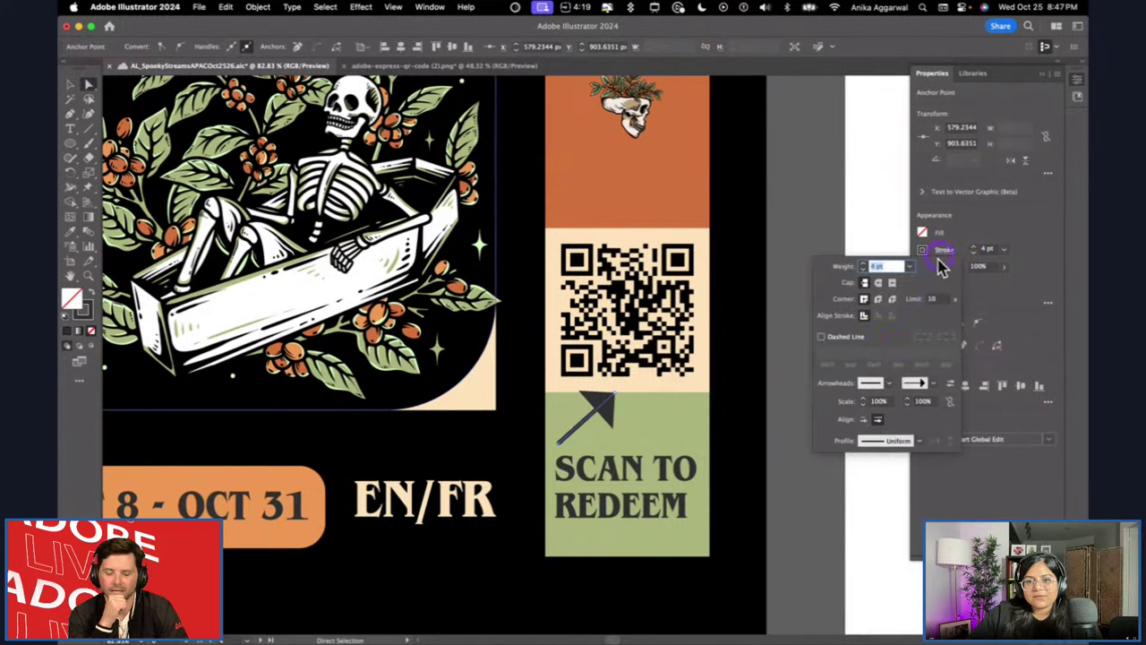
click(937, 383)
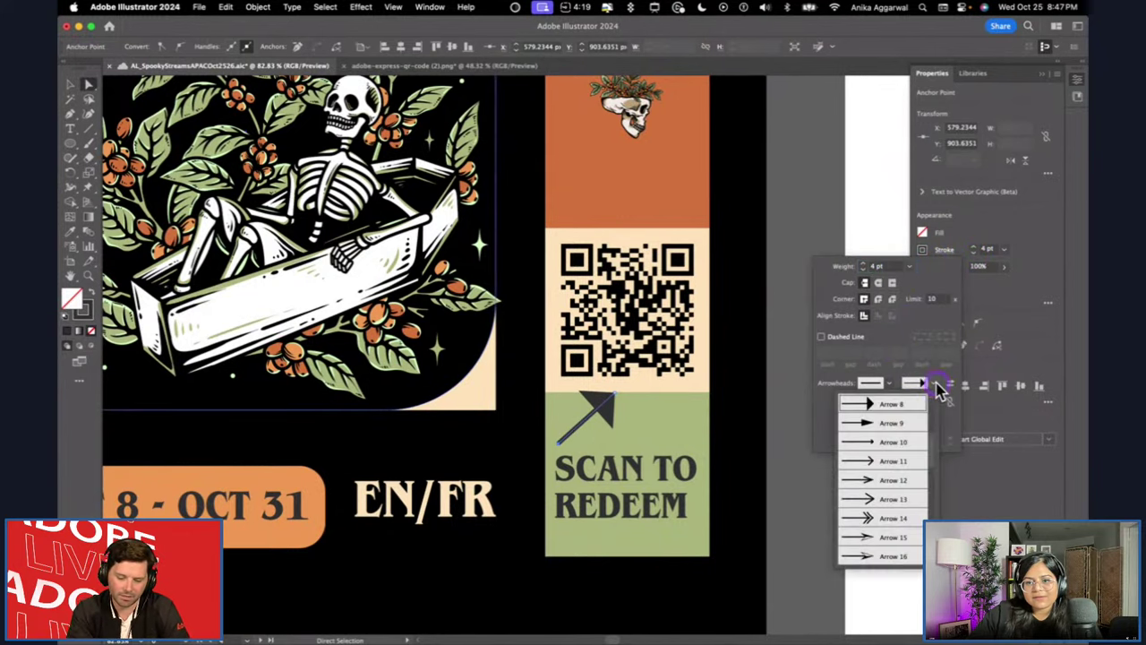
click(890, 423)
click(939, 383)
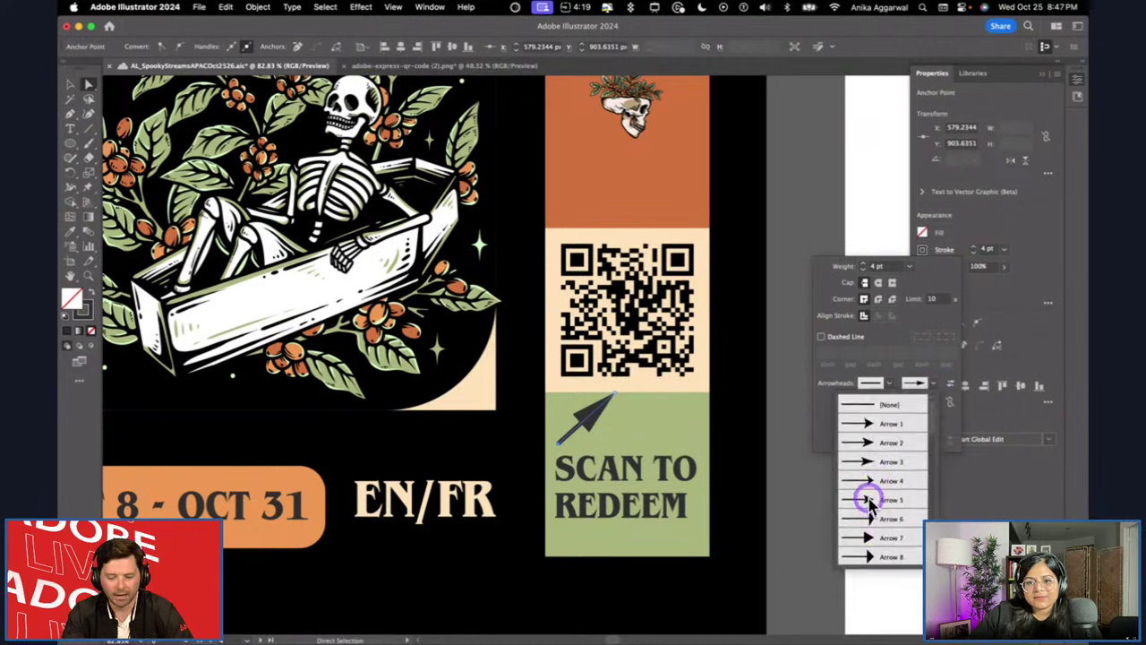
click(871, 501)
click(934, 388)
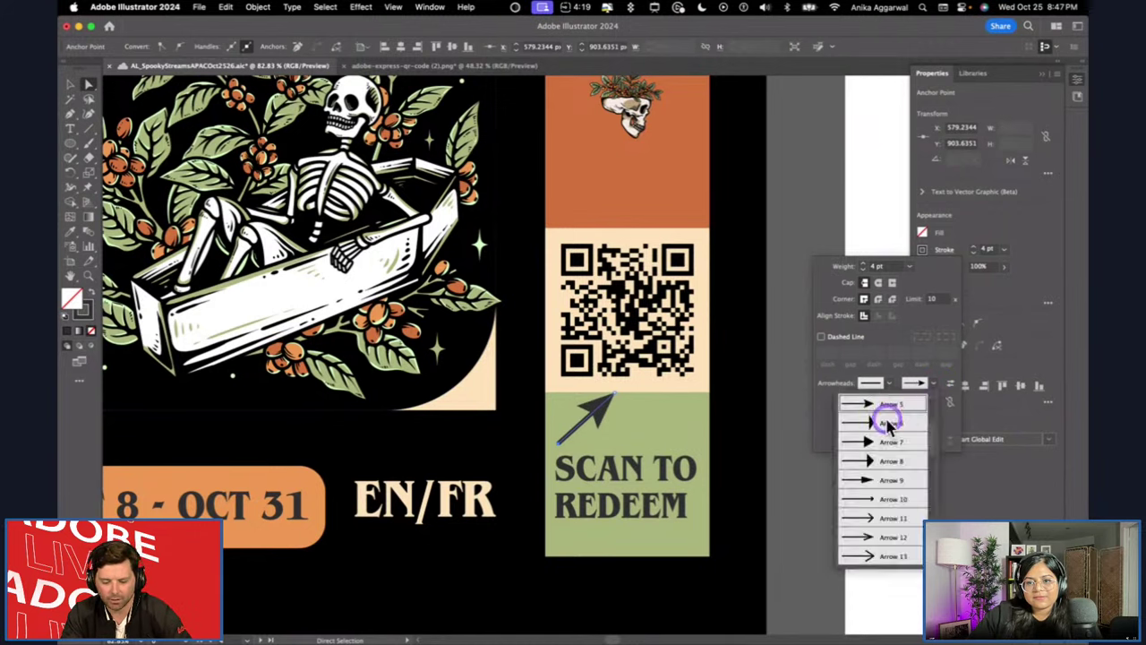
click(869, 439)
click(935, 384)
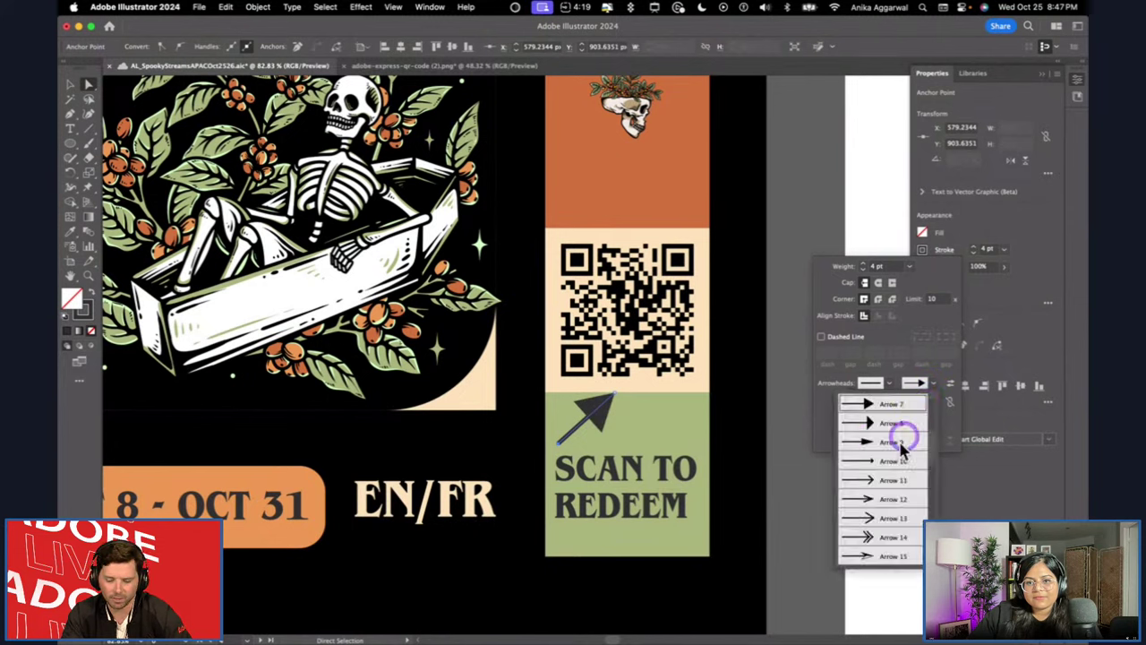
click(893, 448)
click(935, 386)
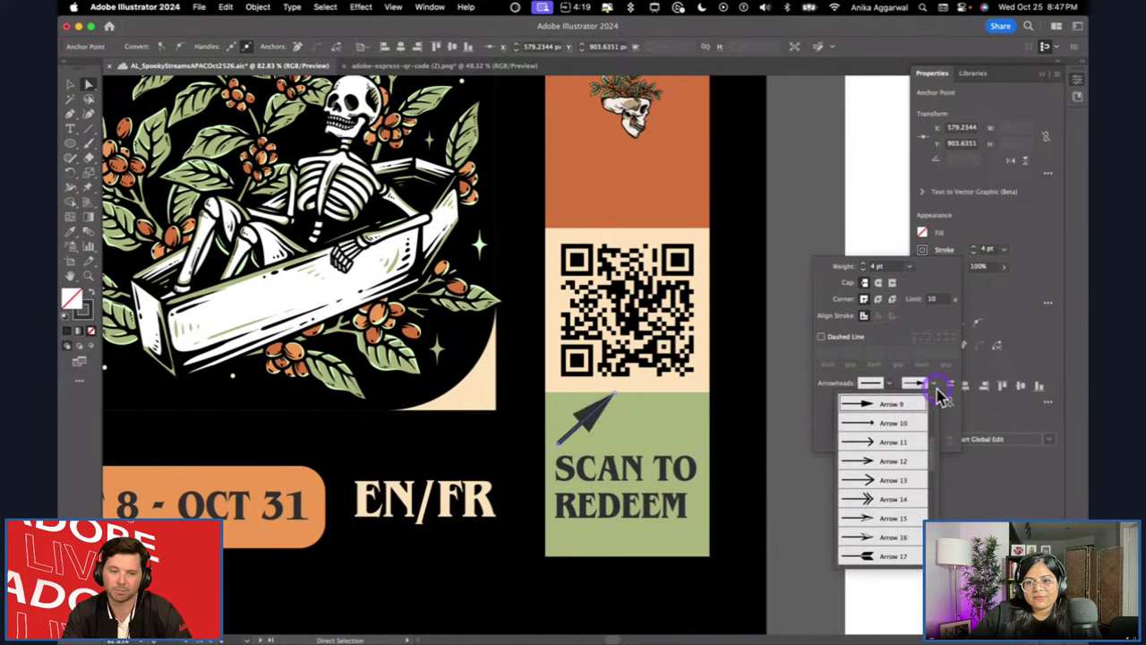
click(895, 484)
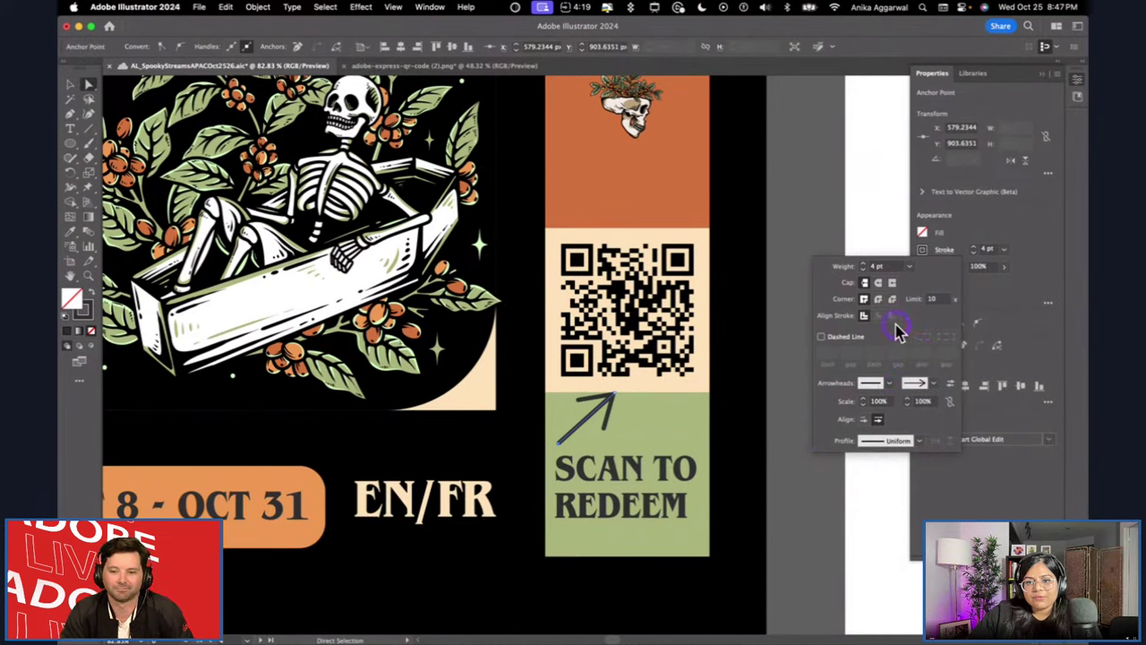
click(810, 386)
Shrink the arrow path to about 36 × 32 px and place it on the green block above SCAN TO REDEEM.
click(593, 402)
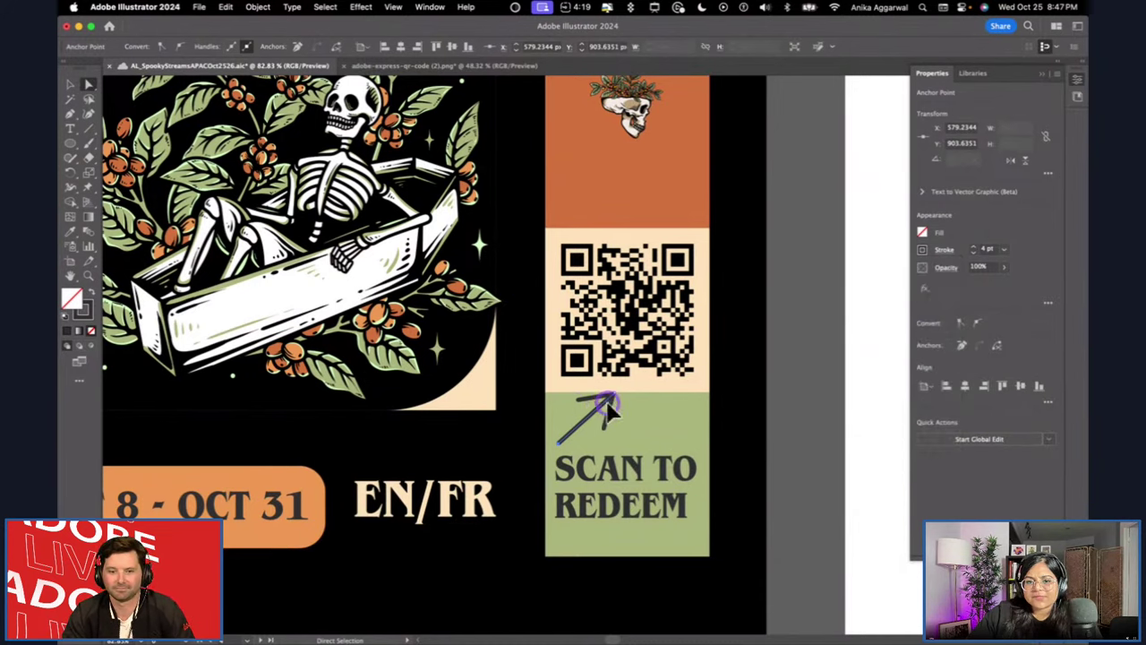
click(727, 403)
key(v)
click(630, 398)
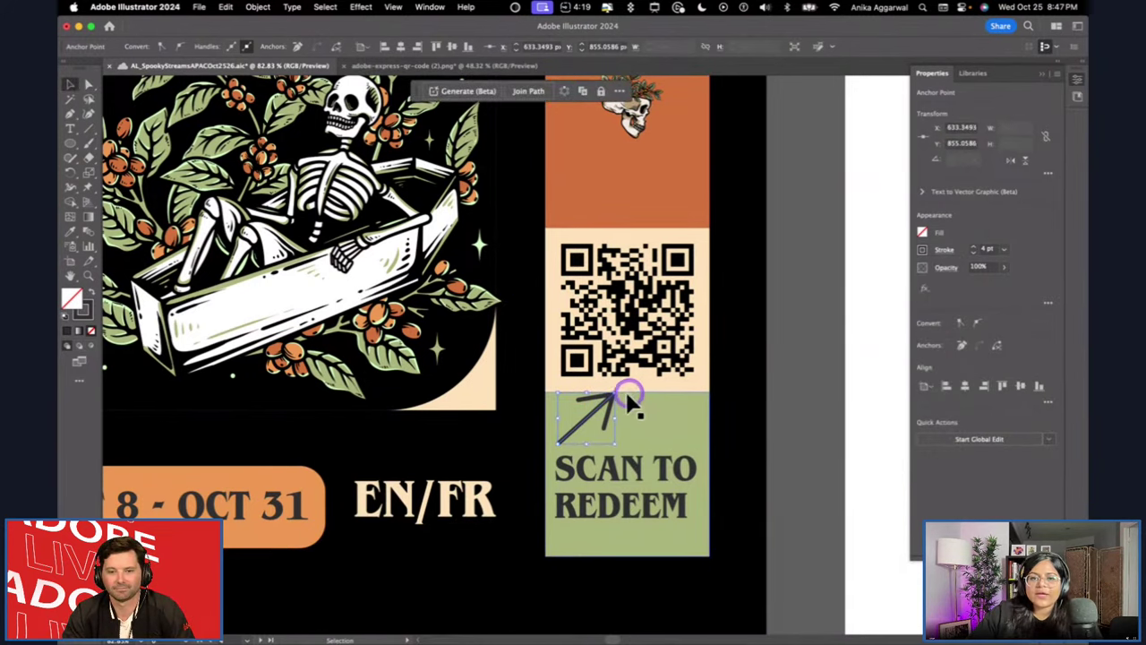
mouse_move(627, 396)
mouse_down()
mouse_move(591, 419)
mouse_move(597, 408)
mouse_up()
Compare the Arrow 2 and Arrow 4 heads on the shrunken arrow, and settle on Arrow 7.
click(986, 244)
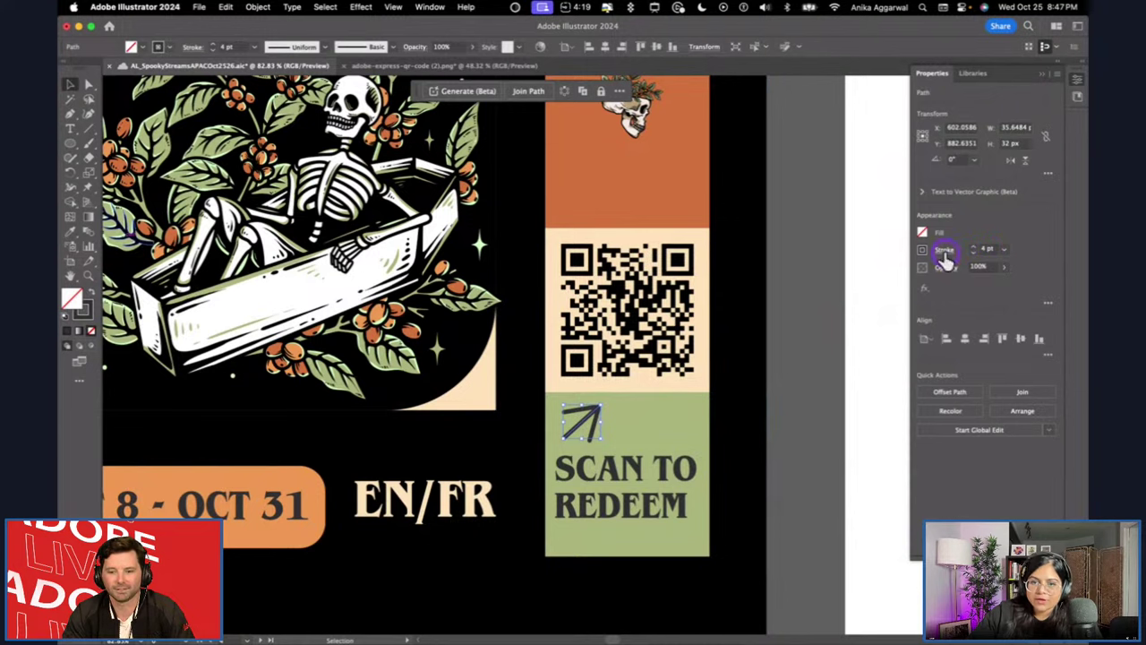
click(944, 251)
click(934, 383)
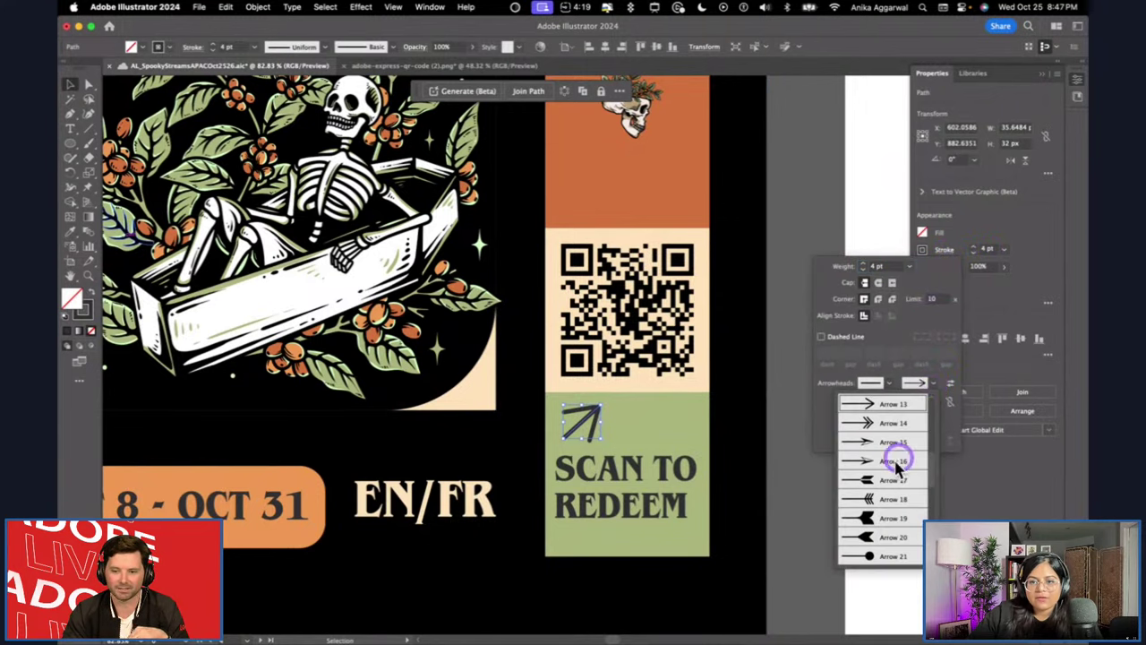
click(870, 451)
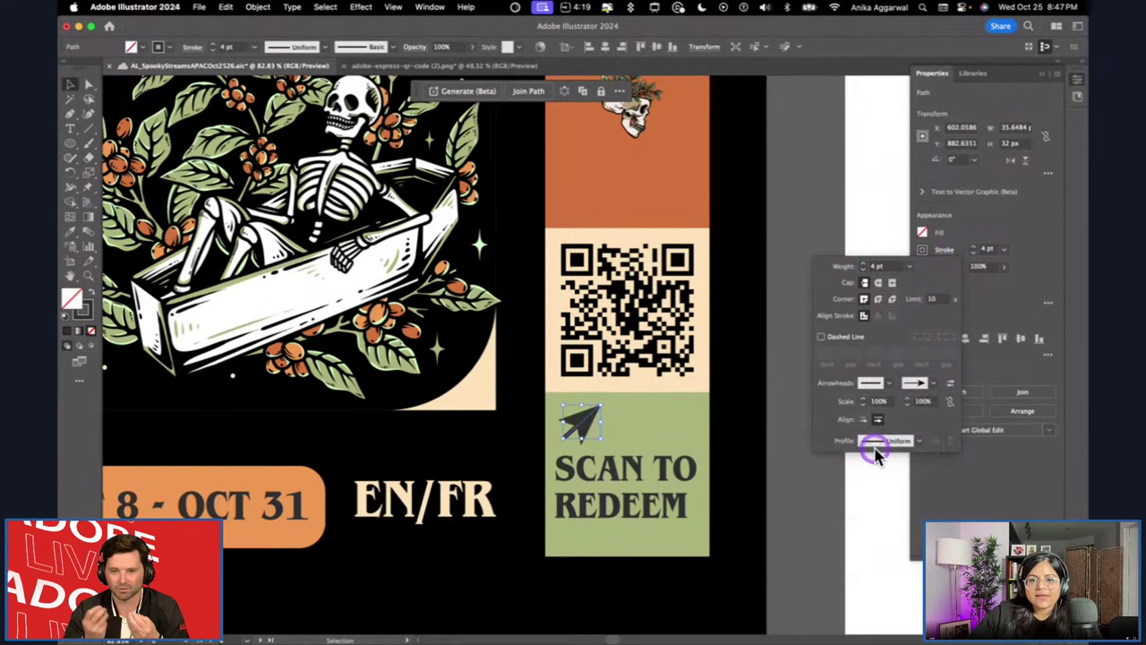
click(928, 385)
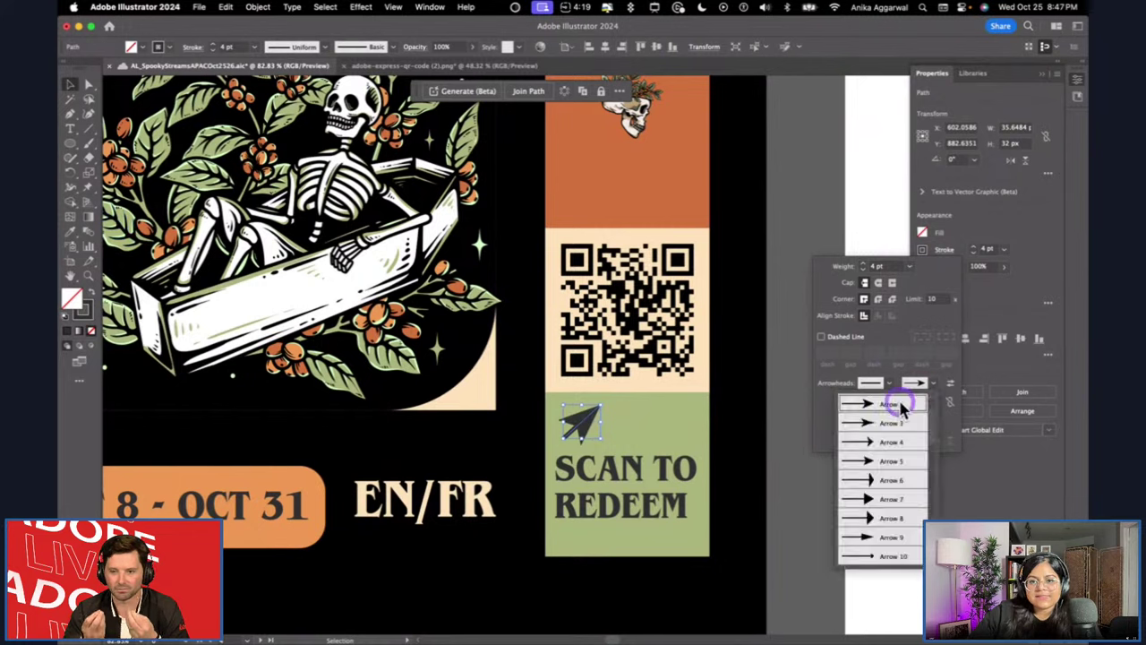
click(869, 442)
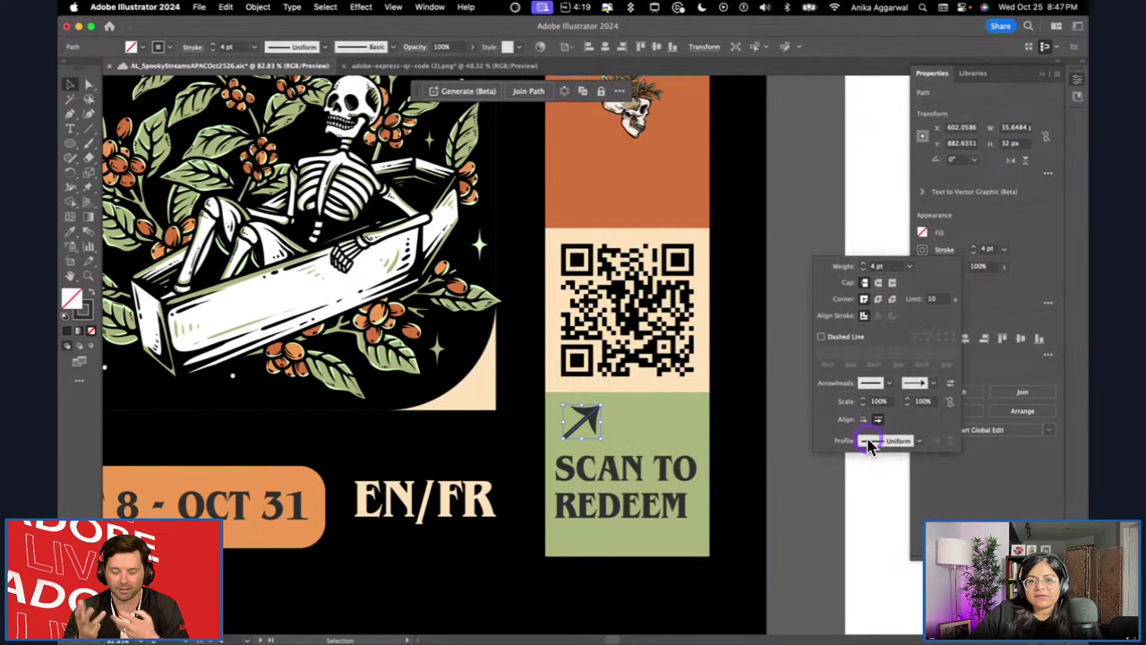
click(928, 385)
click(876, 461)
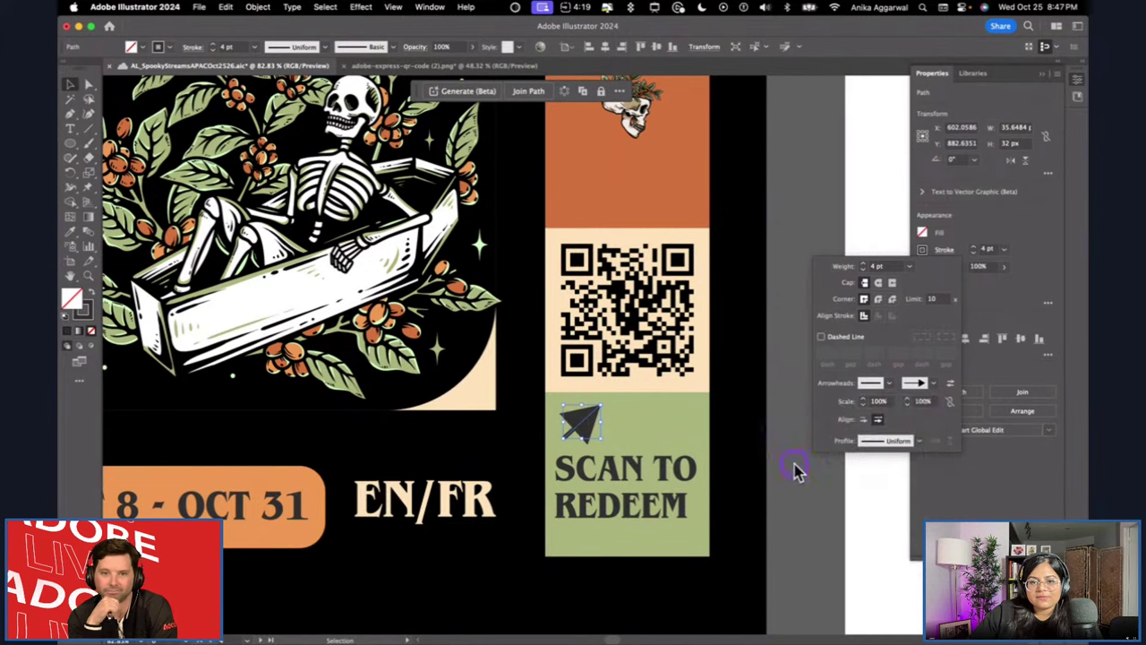
Shrink the arrow path to about 20 × 18 px and duplicate it into an even row of three triangles above SCAN TO REDEEM.
mouse_move(600, 421)
mouse_down()
mouse_move(612, 421)
mouse_move(582, 427)
mouse_move(627, 423)
mouse_up()
click(761, 442)
key(super+d)
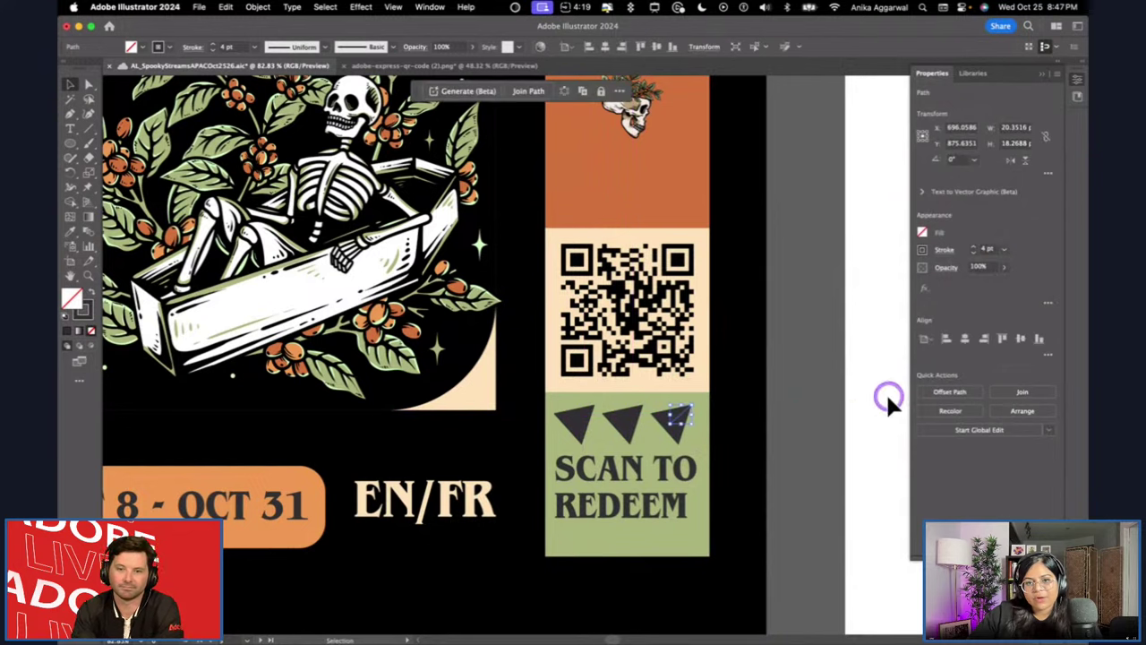
click(889, 403)
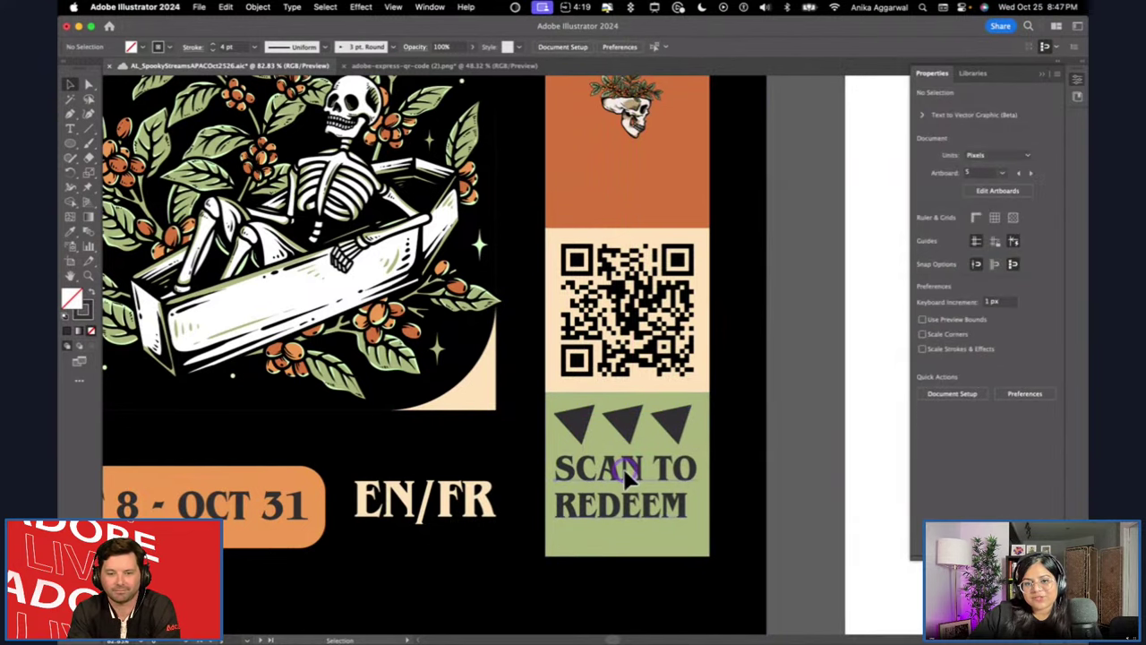
Place the berry-branch illustration from the poster's upper corner across the green block's lower edge, shrunk and horizontally centred on the block.
click(651, 461)
click(782, 402)
scroll(665, 340, up, 10)
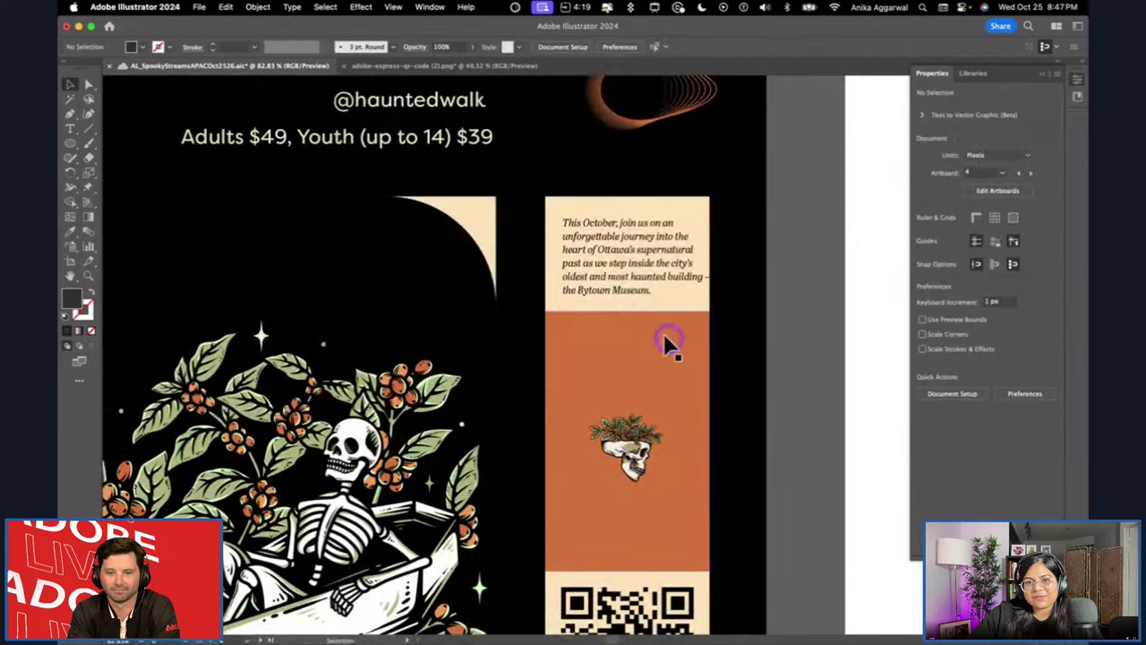
scroll(662, 135, up, 3)
click(662, 134)
scroll(688, 225, down, 2)
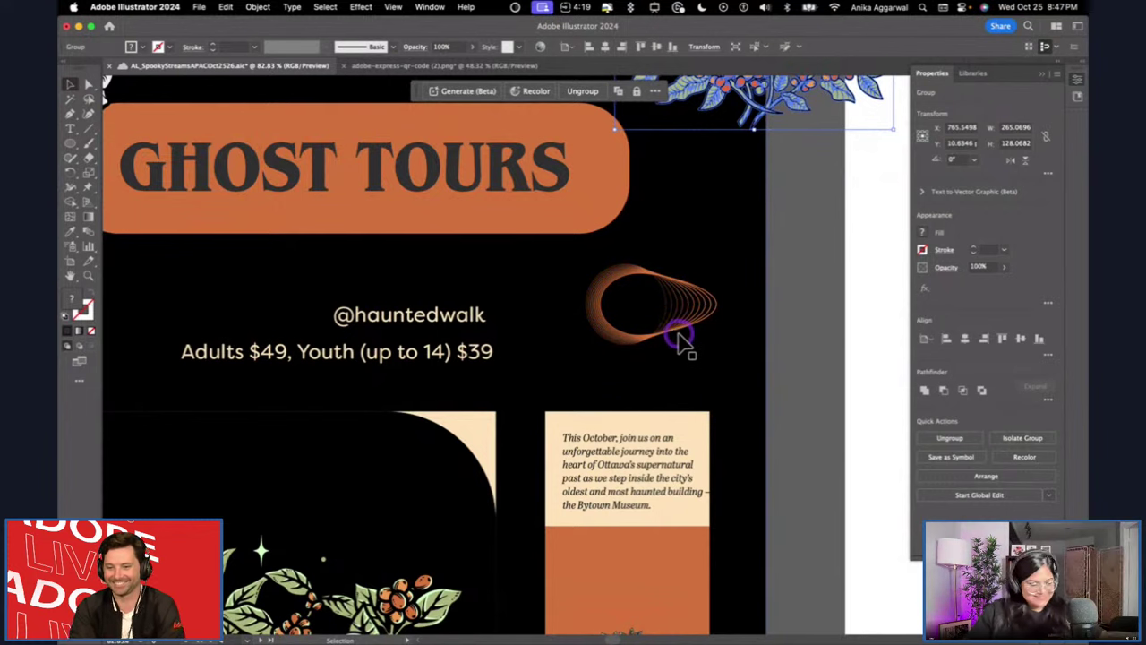
drag(765, 129, 663, 528)
scroll(760, 315, down, 3)
scroll(740, 135, down, 5)
scroll(740, 135, up, 3)
scroll(760, 417, down, 6)
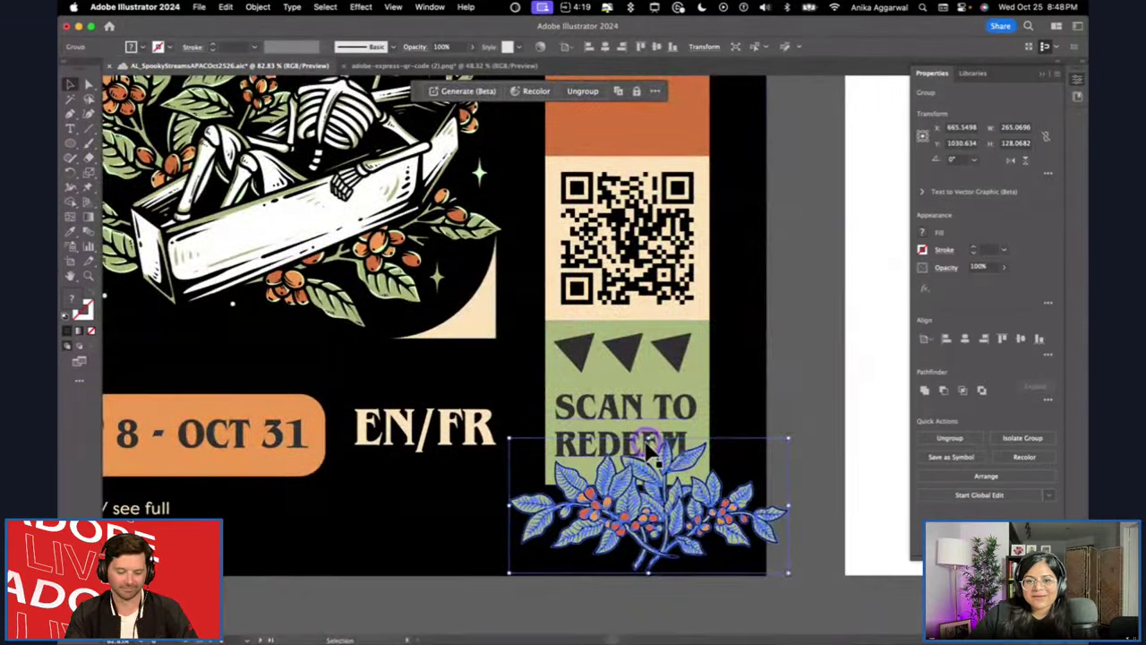
drag(653, 440, 637, 495)
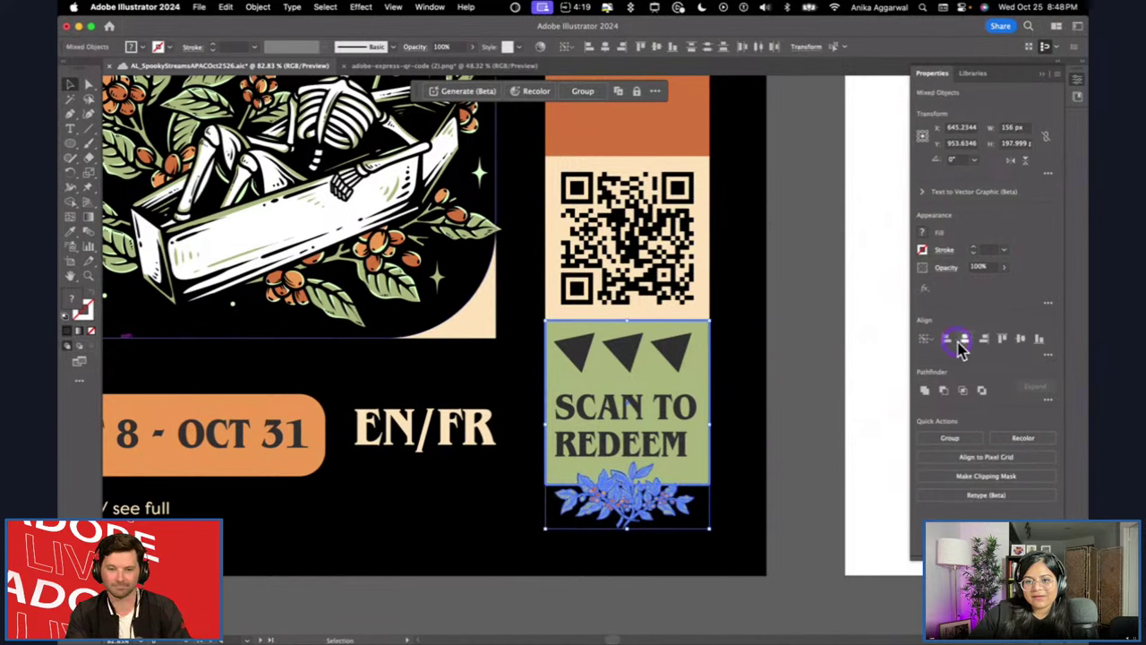
click(844, 402)
Change the three triangles above SCAN TO REDEEM to Arrow 10 heads with a 7 pt stroke.
click(629, 351)
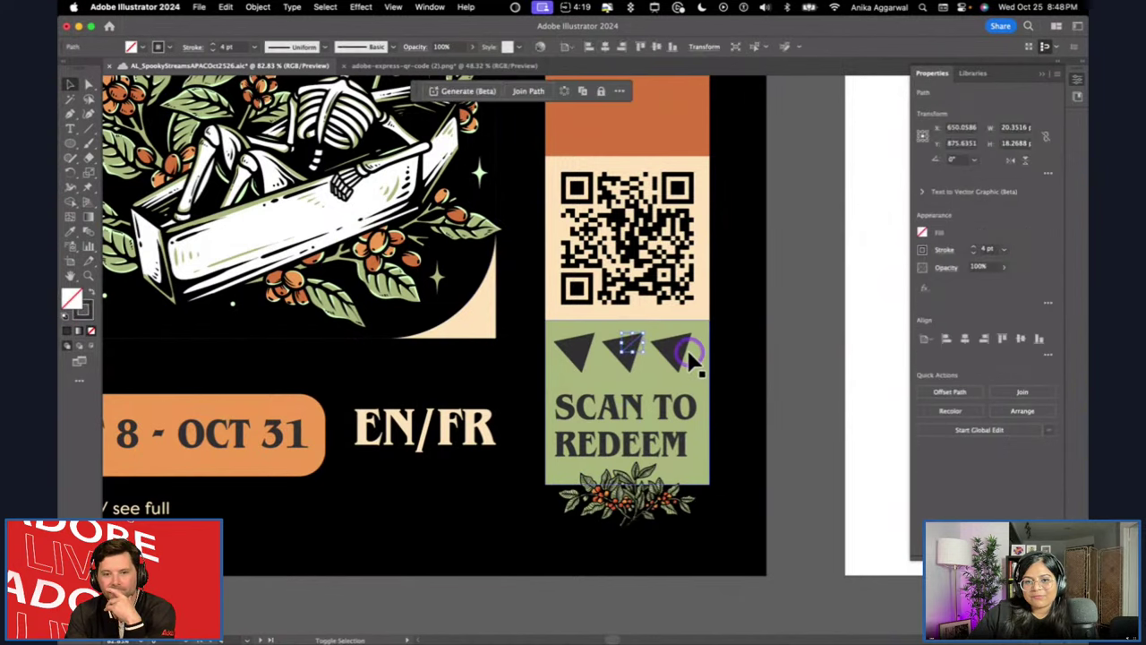
shift+click(680, 351)
shift+click(569, 354)
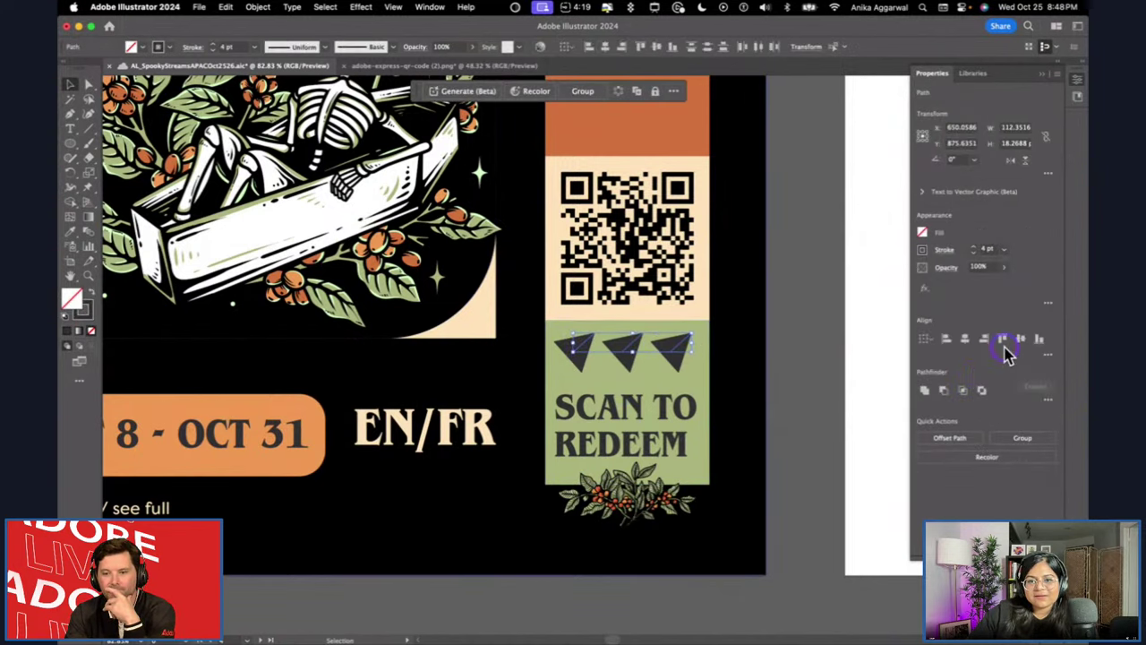
click(974, 257)
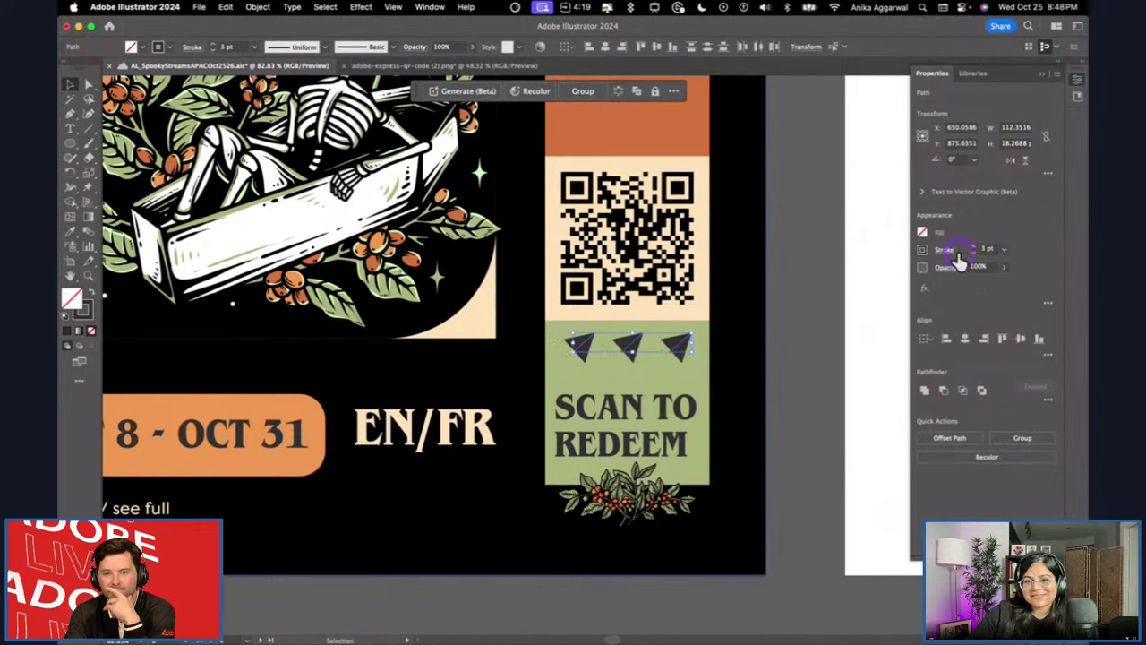
click(948, 250)
click(922, 385)
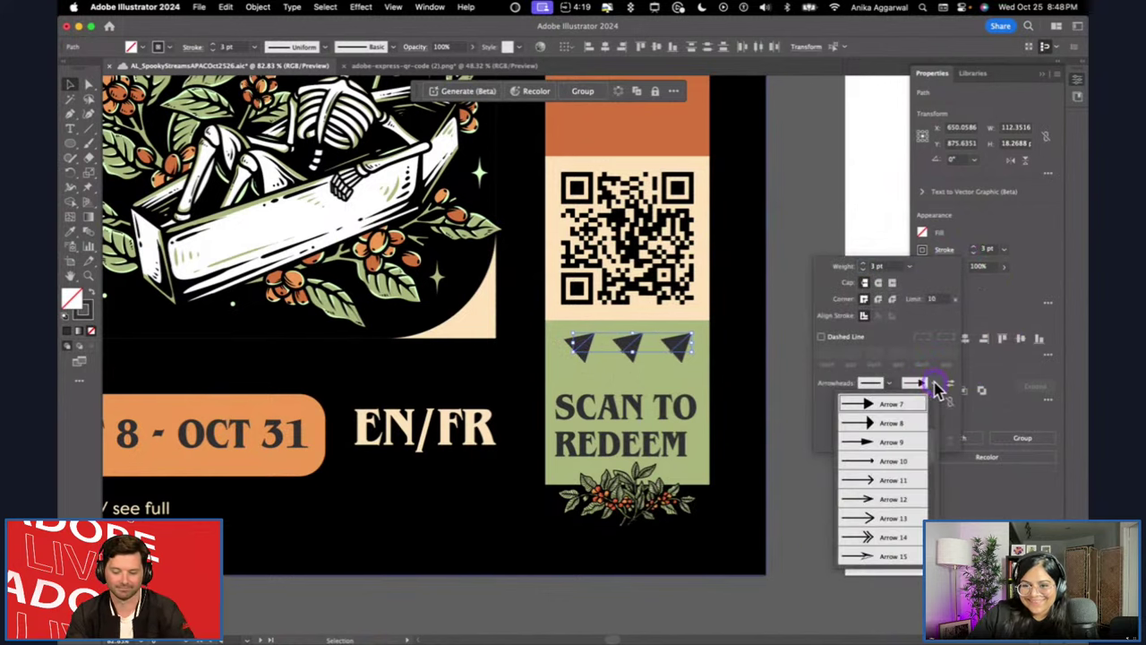
click(892, 462)
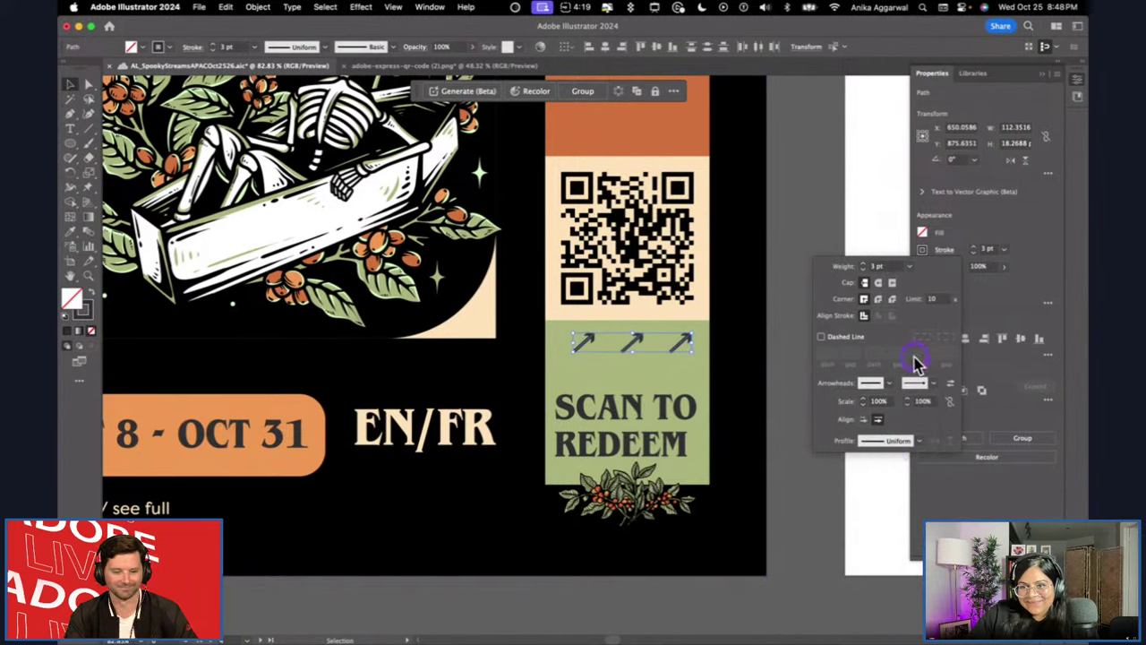
click(975, 247)
click(976, 248)
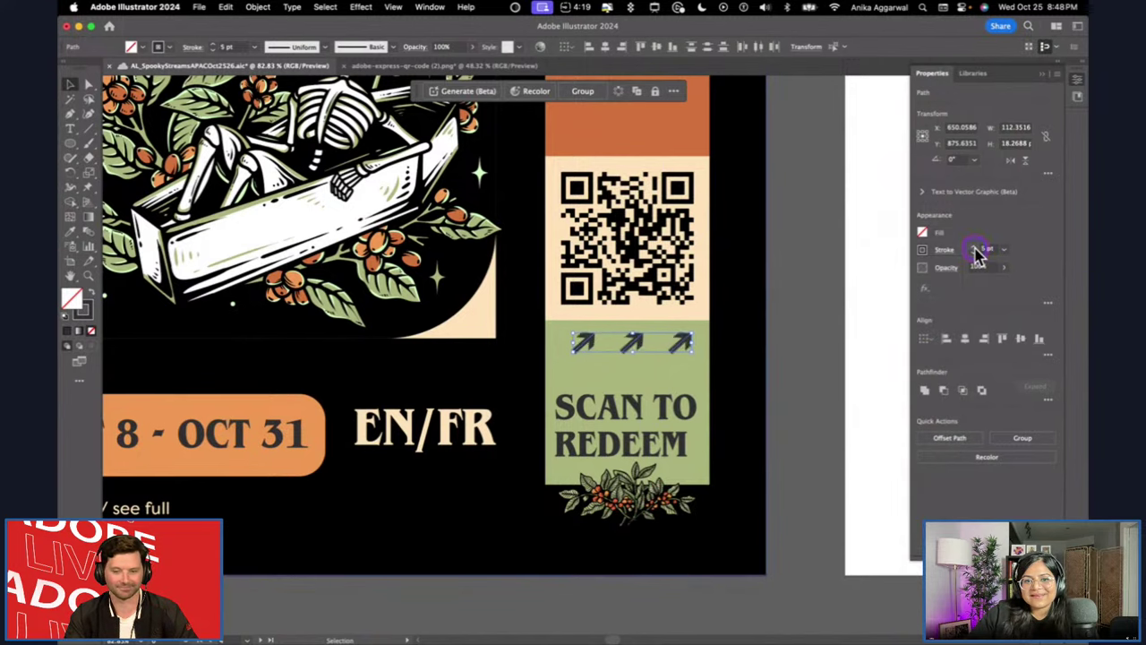
click(745, 327)
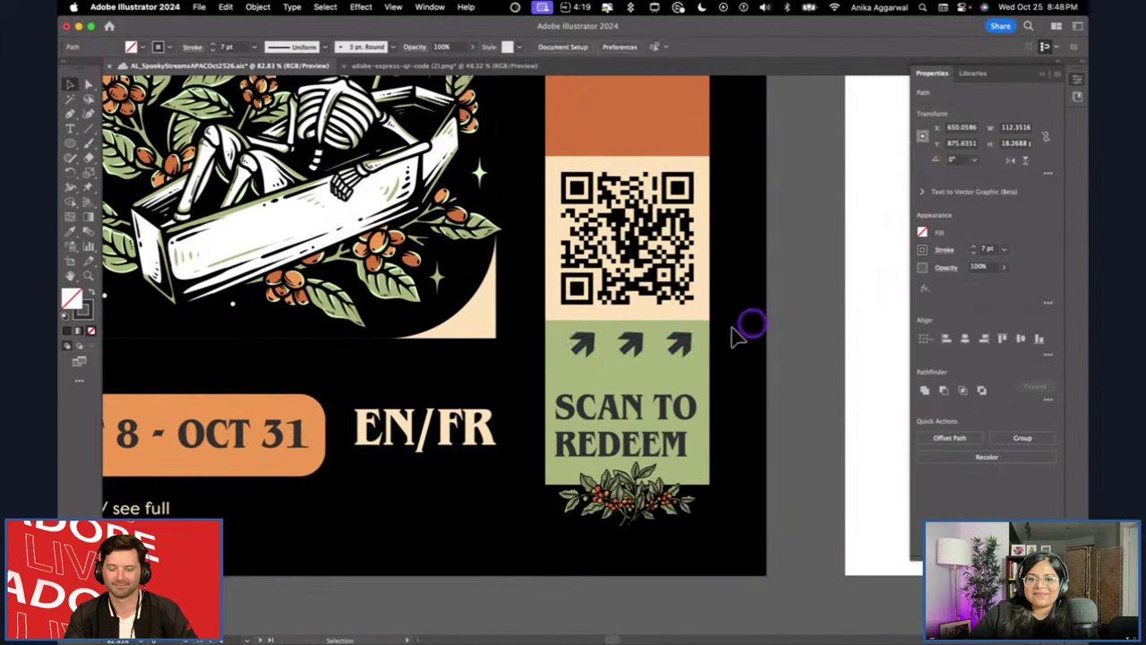
Tighten the spacing of the three arrows above SCAN TO REDEEM into a compact, even row.
click(588, 351)
shift+click(686, 343)
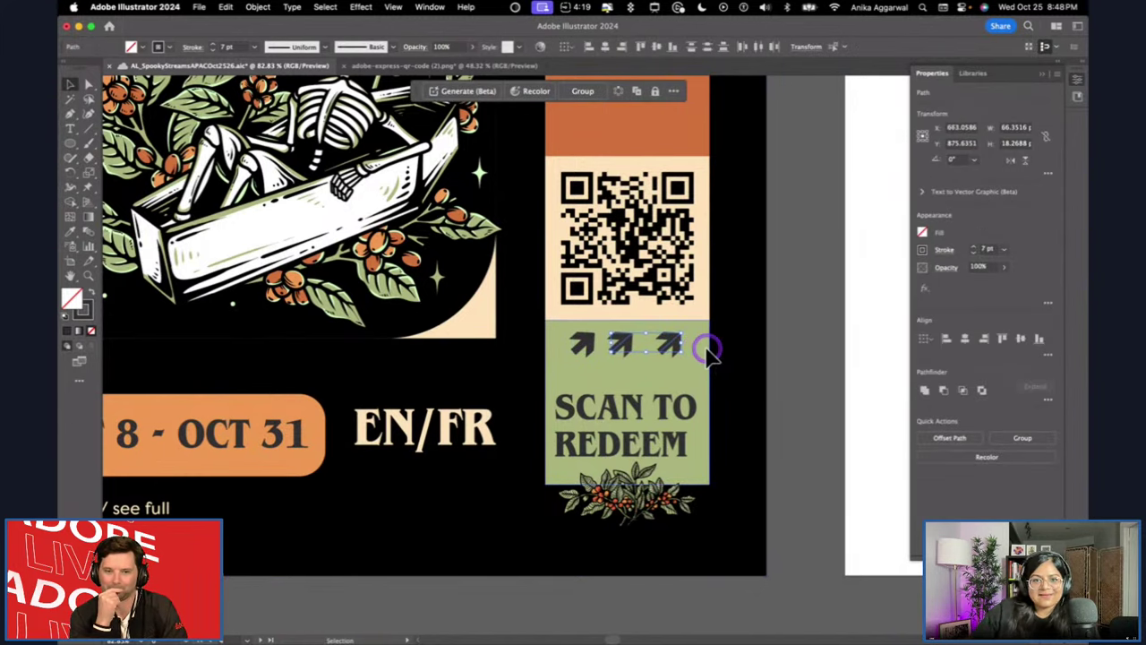
click(663, 341)
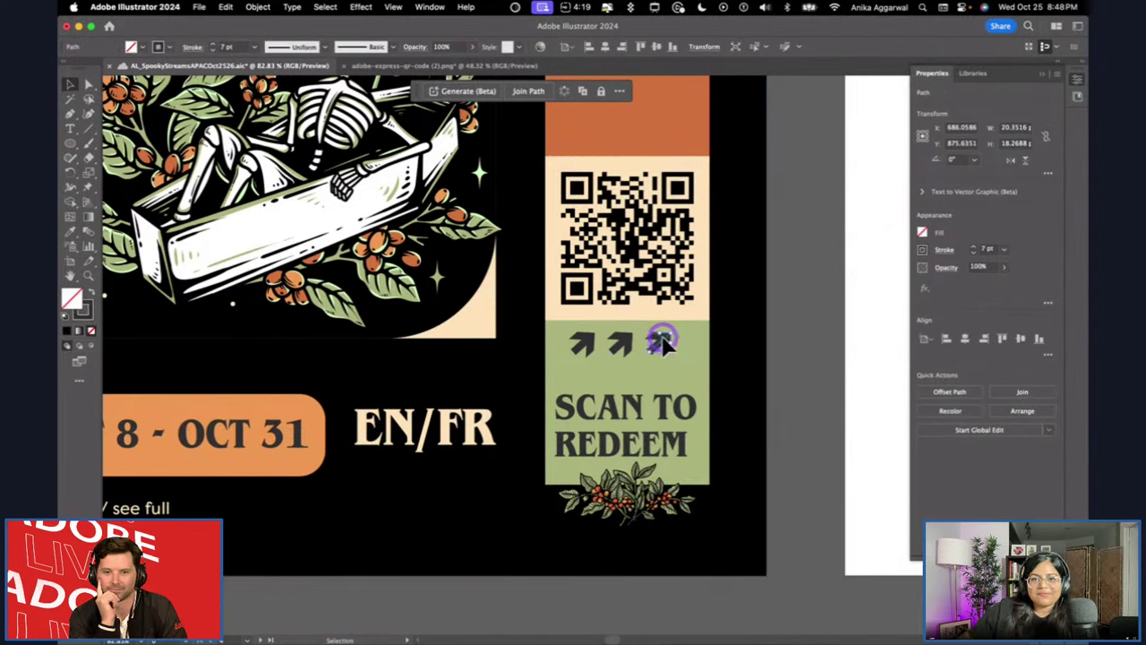
shift+click(620, 343)
shift+click(584, 343)
shift+click(670, 351)
shift+click(690, 363)
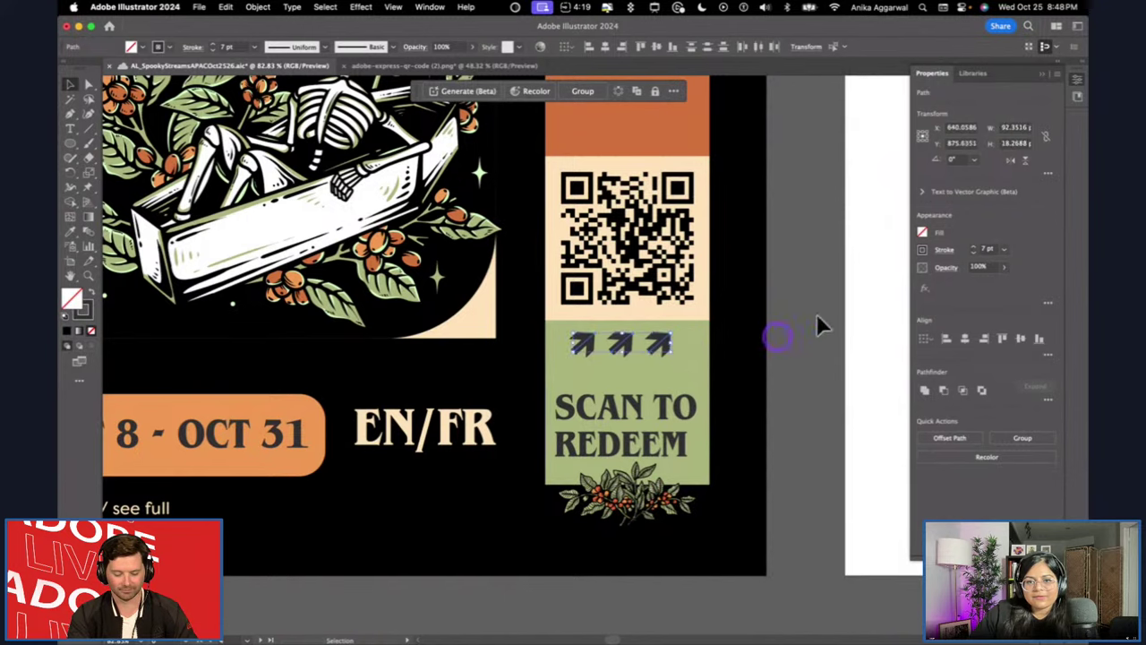
click(815, 351)
Move the SCAN TO REDEEM text slightly up on the green block, closer to the arrows.
scroll(618, 373, up, 3)
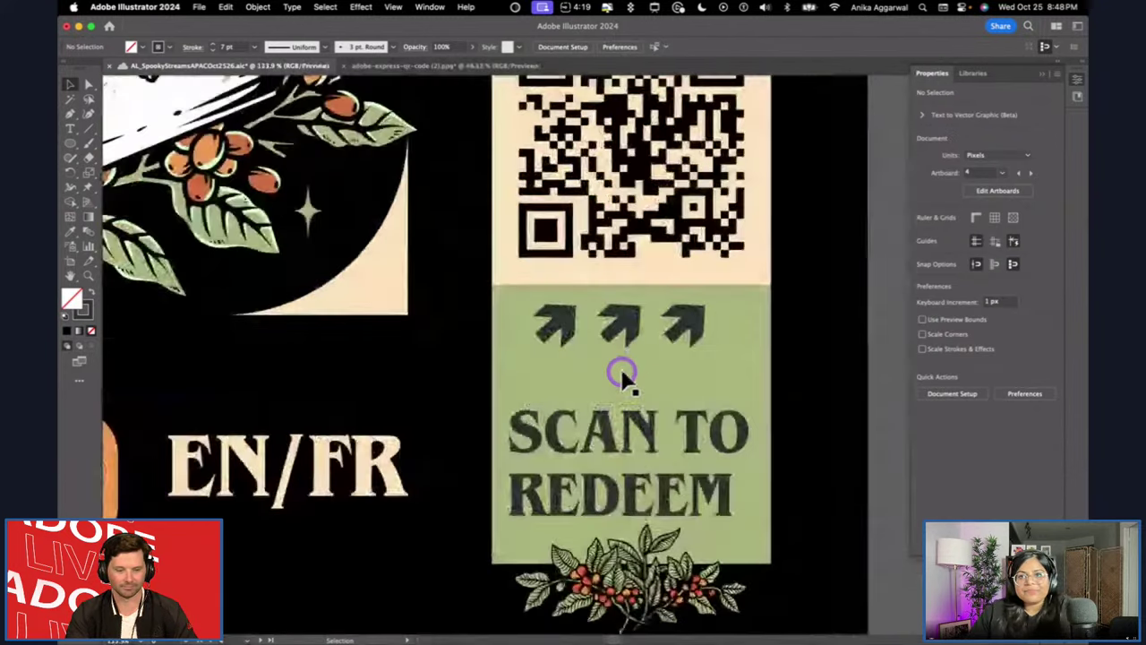
click(562, 397)
drag(608, 425, 609, 415)
click(649, 559)
click(817, 439)
Review the Day 1 task list beside the artboards, then the Ghost Tours poster as a whole.
scroll(817, 439, down, 10)
scroll(840, 417, right, 3)
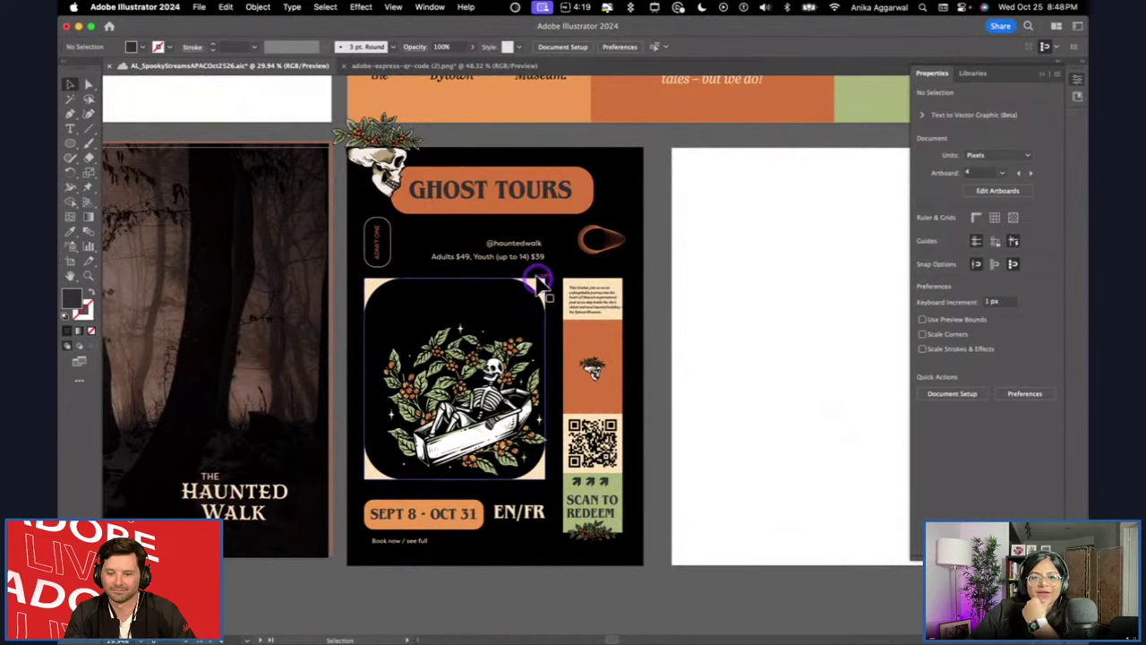
scroll(537, 284, up, 10)
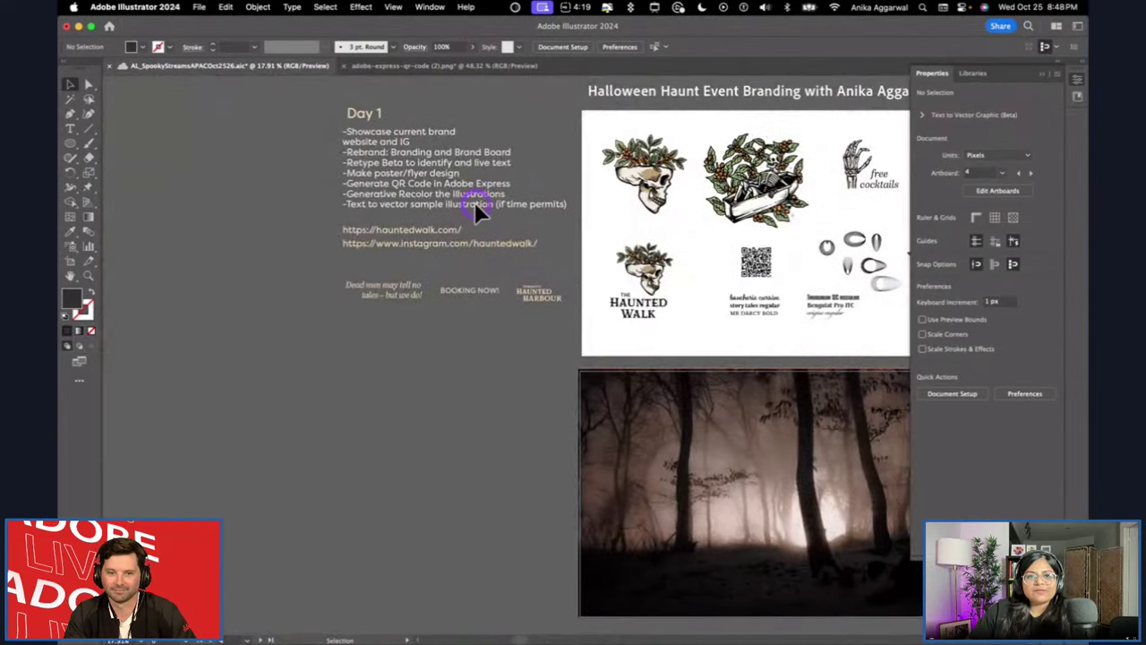
scroll(477, 211, up, 3)
scroll(478, 210, down, 3)
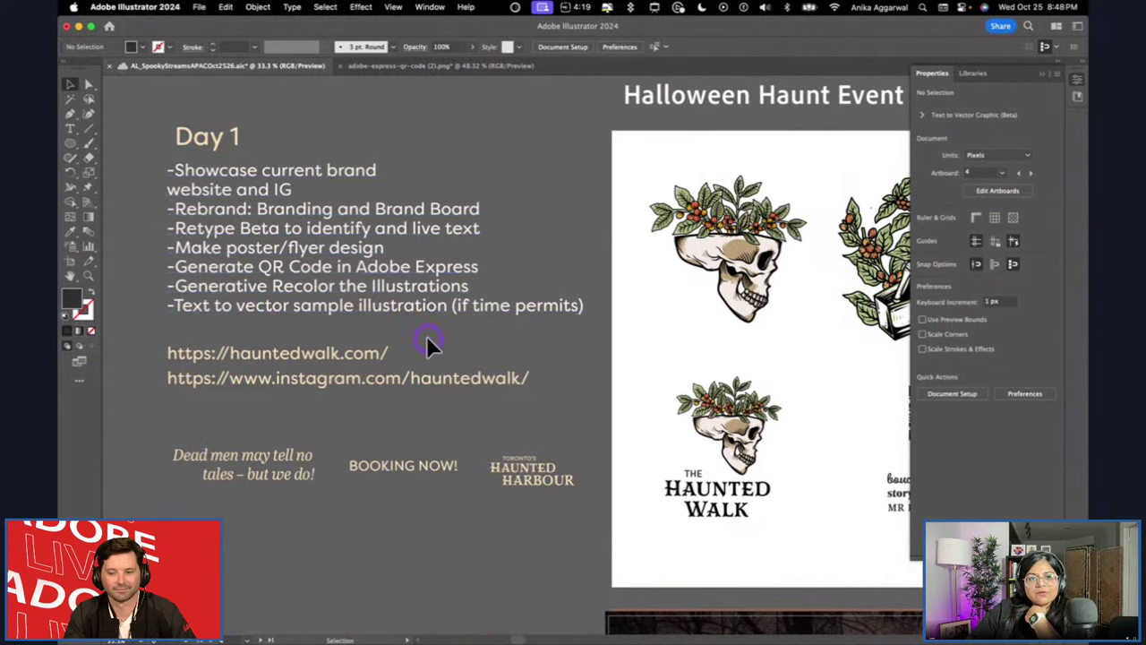
scroll(426, 333, down, 5)
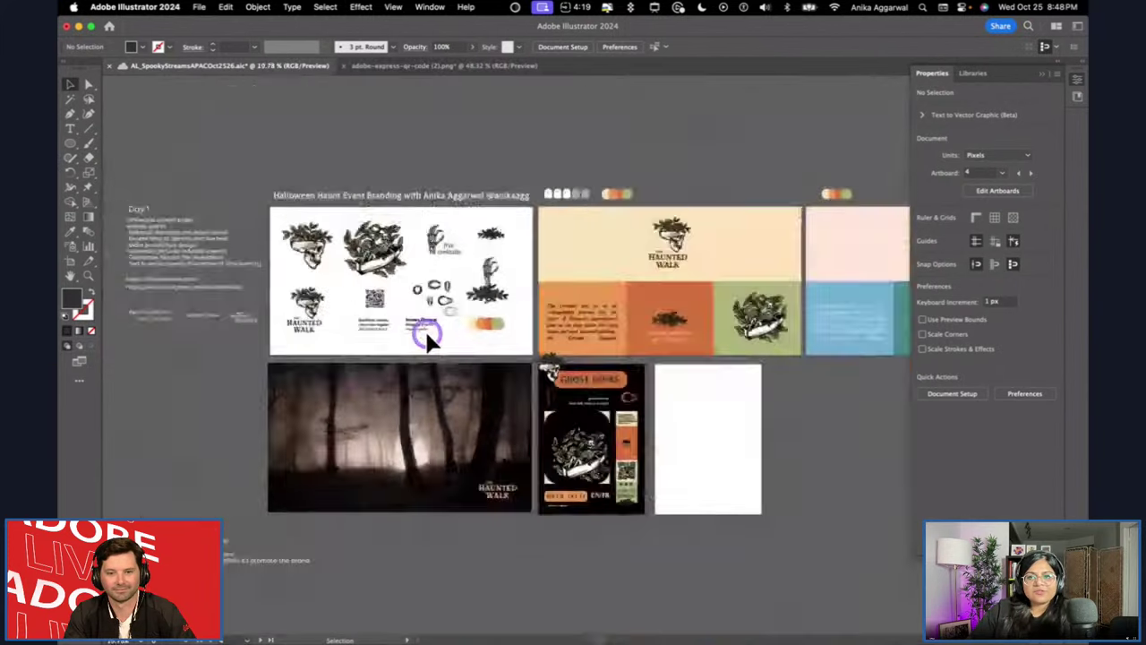
scroll(518, 367, up, 4)
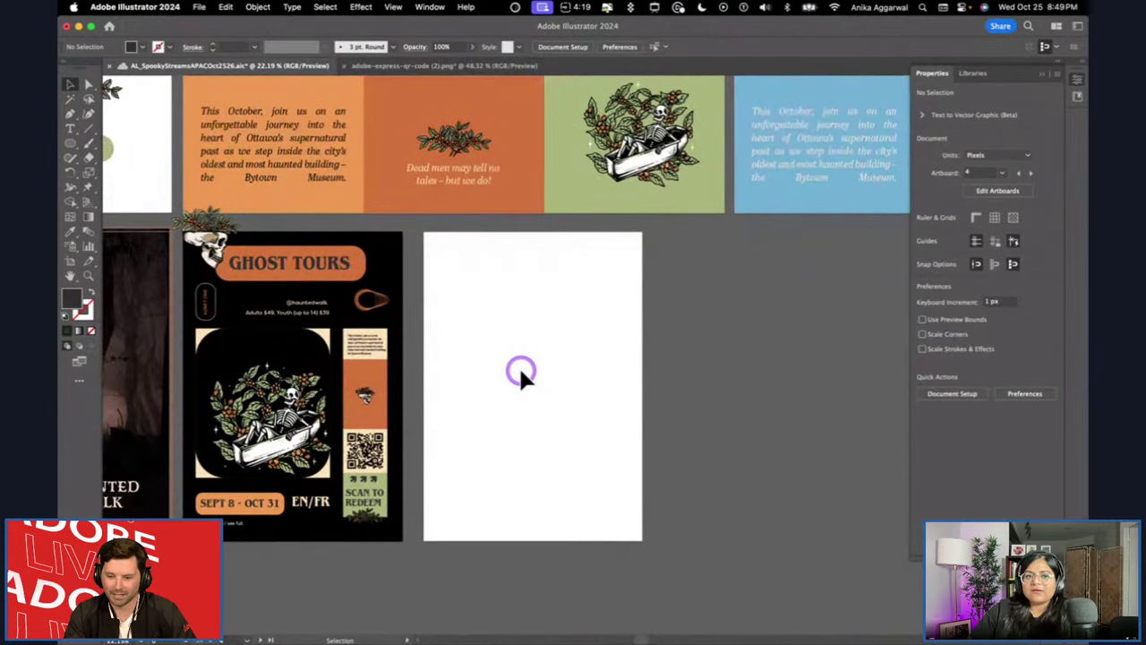
scroll(473, 360, up, 3)
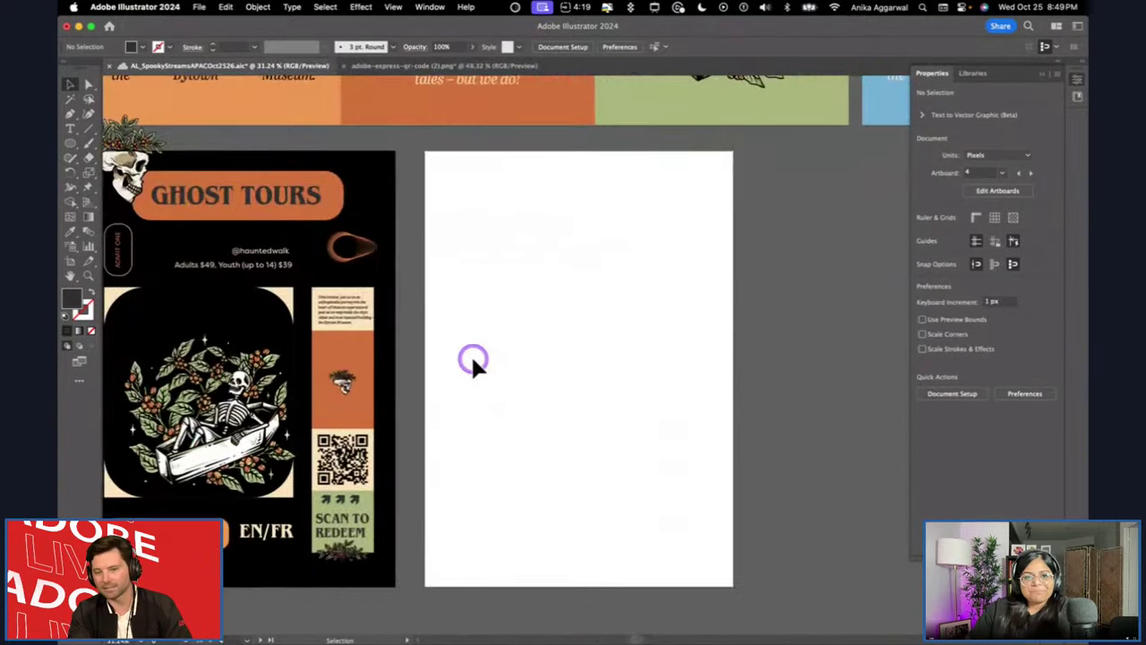
scroll(471, 353, left, 5)
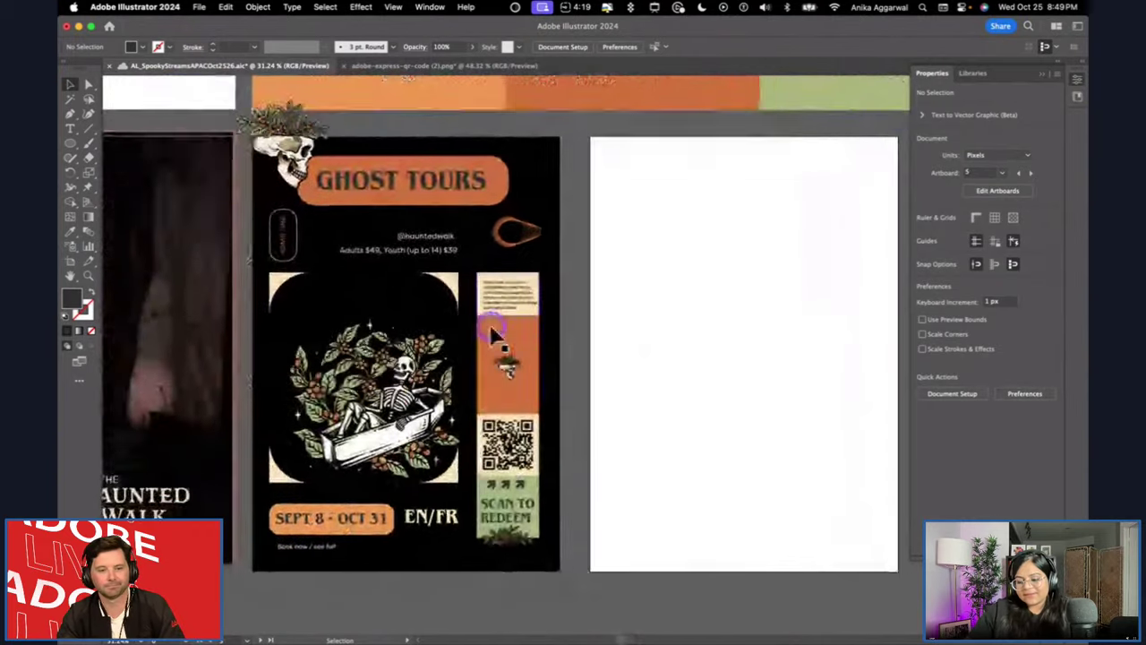
scroll(493, 331, up, 1)
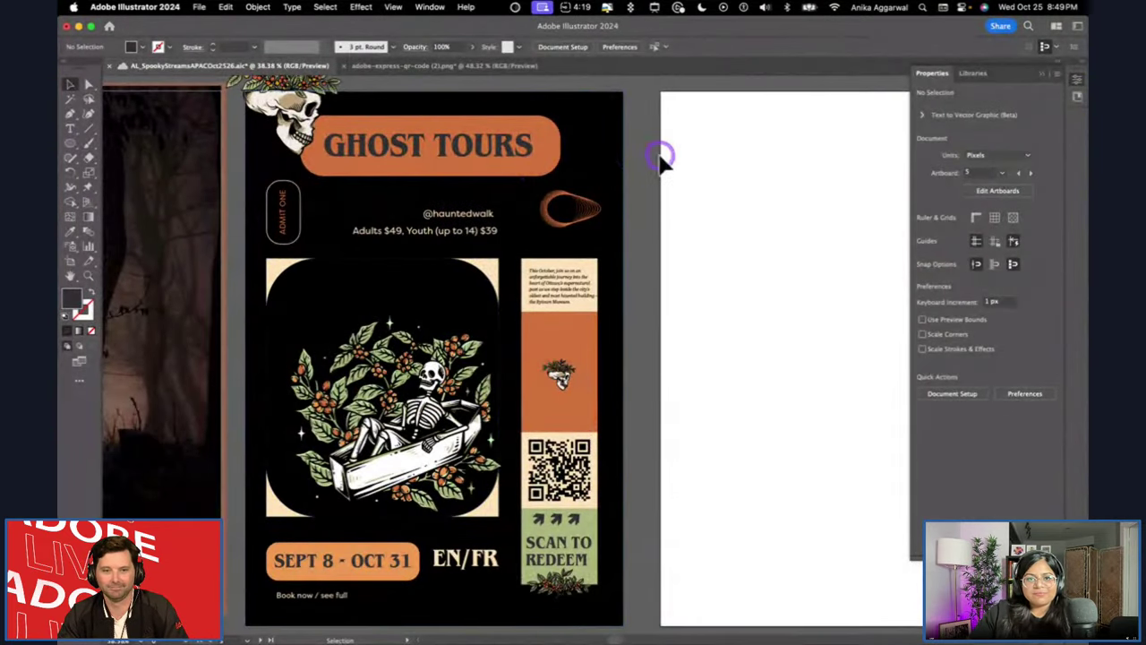
Draw a dark square about 332 × 332 px over the price text and the coffin panel's upper corner.
click(1047, 72)
click(1082, 69)
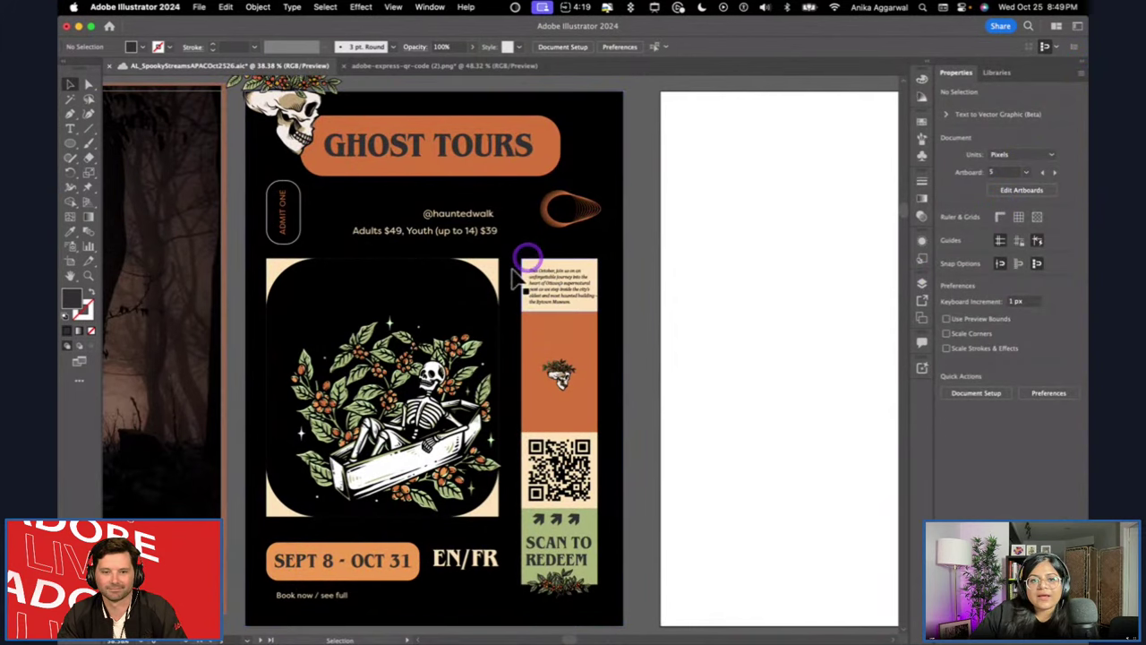
click(411, 340)
click(667, 353)
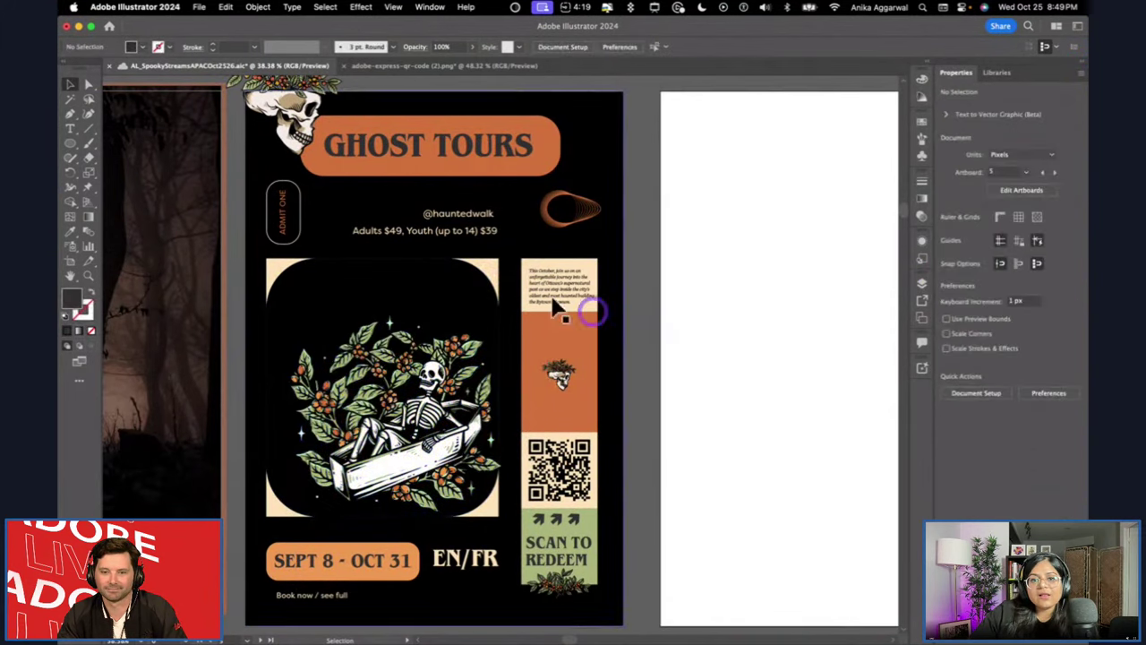
key(m)
drag(415, 187, 576, 321)
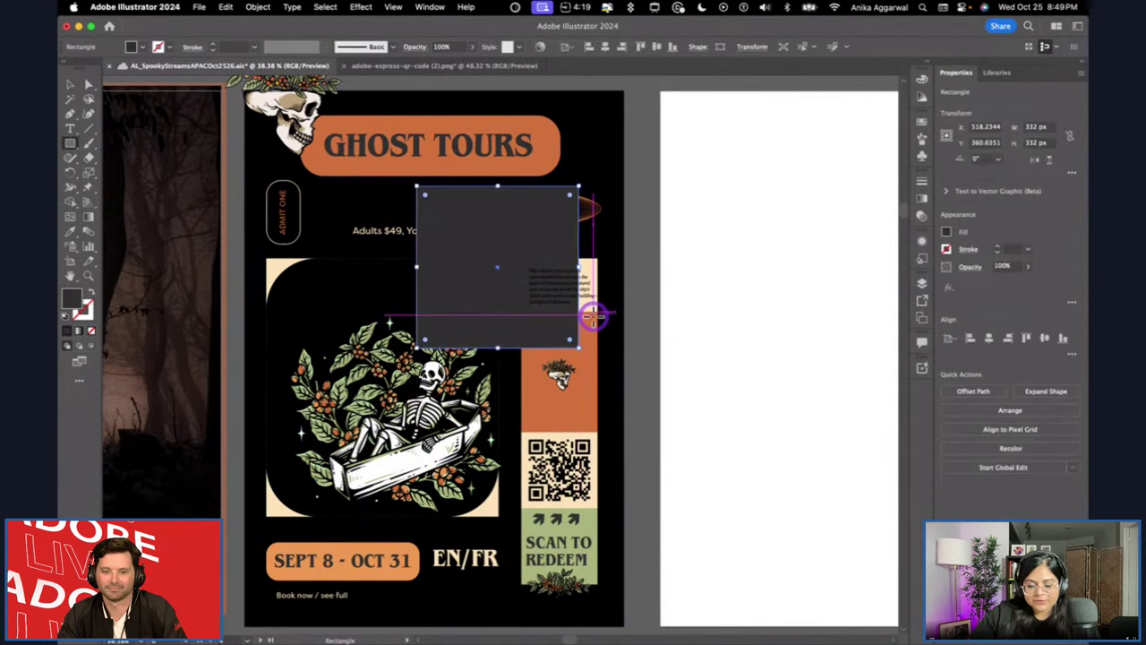
key(v)
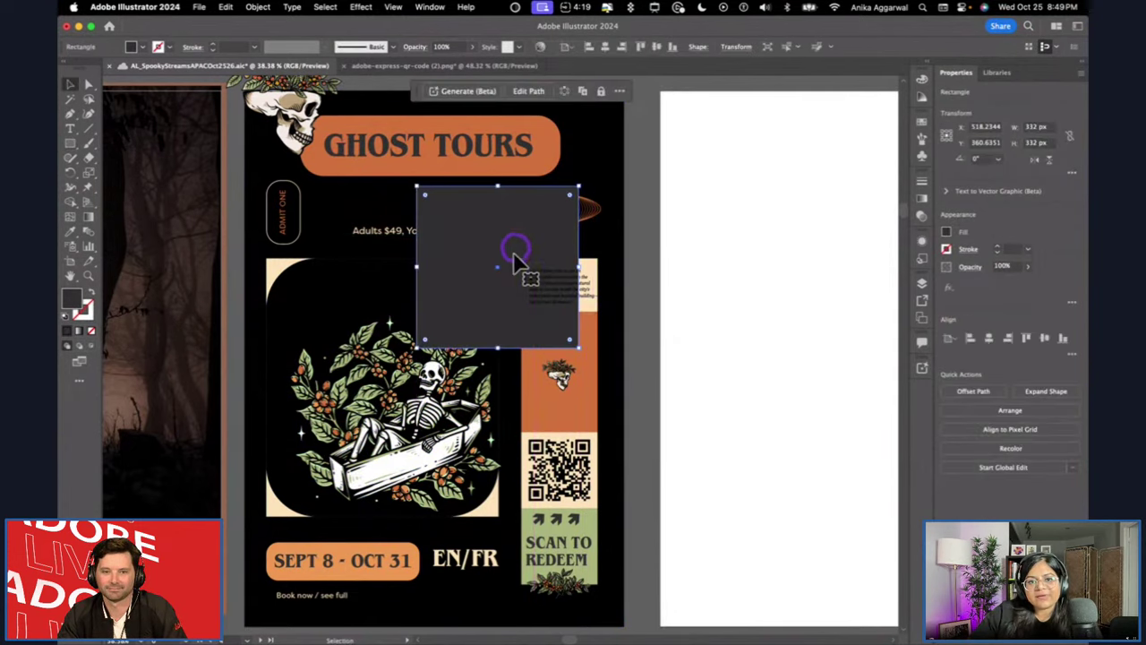
drag(518, 267, 514, 277)
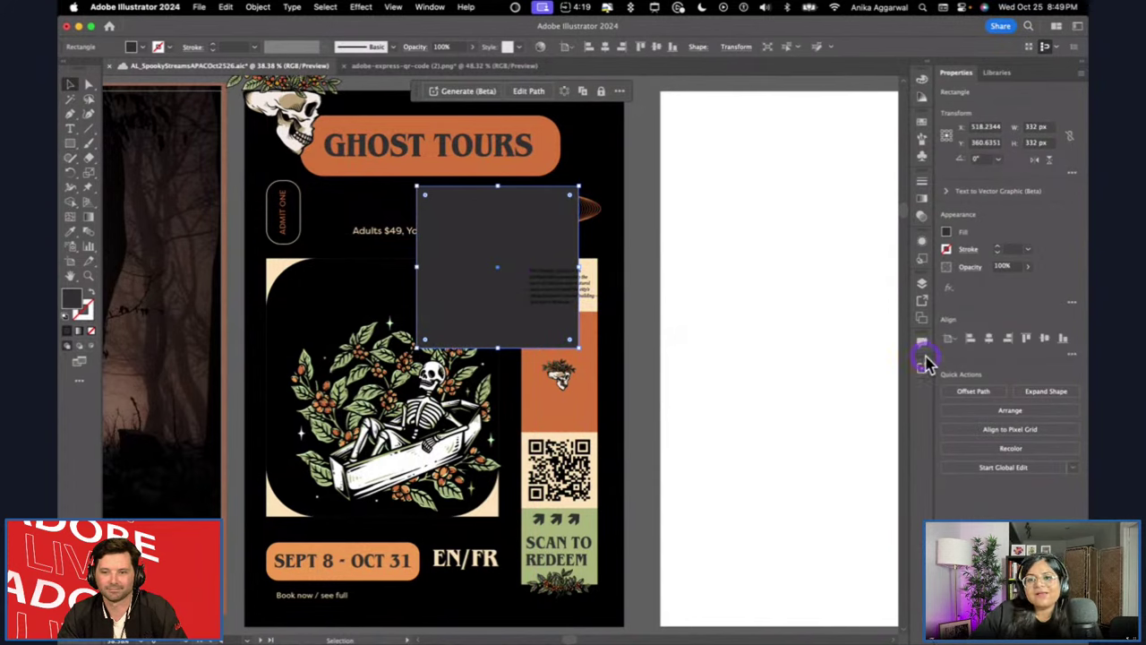
Generate a Subject vector graphic in the square from the prompt "skull", matching the active artboard style.
click(947, 195)
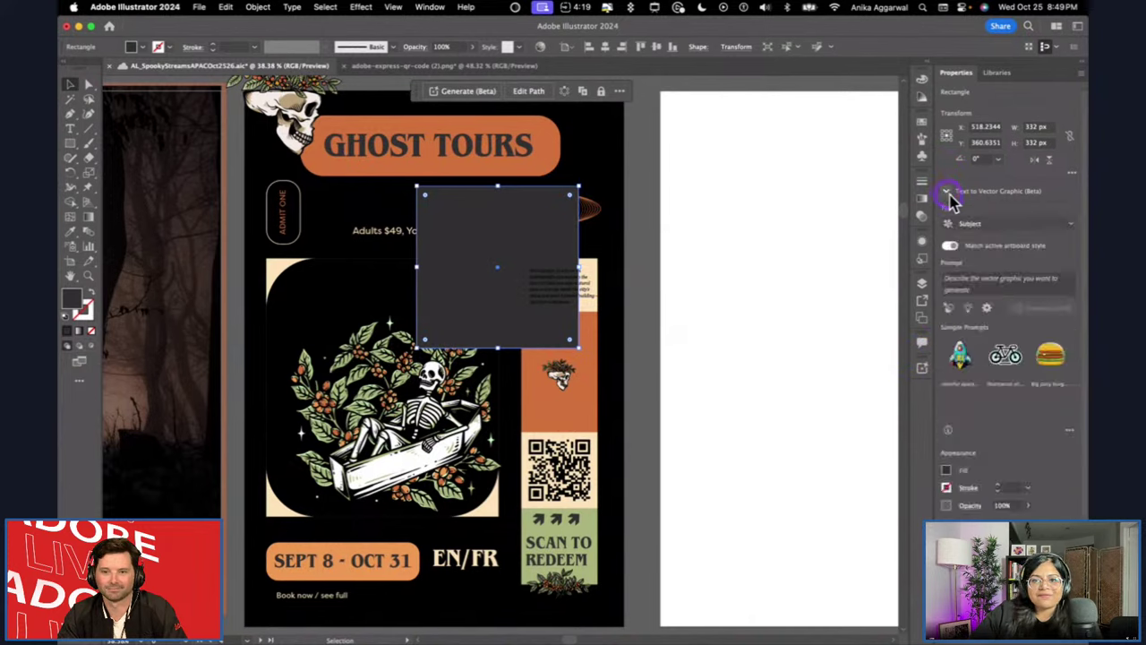
click(1032, 226)
click(1032, 225)
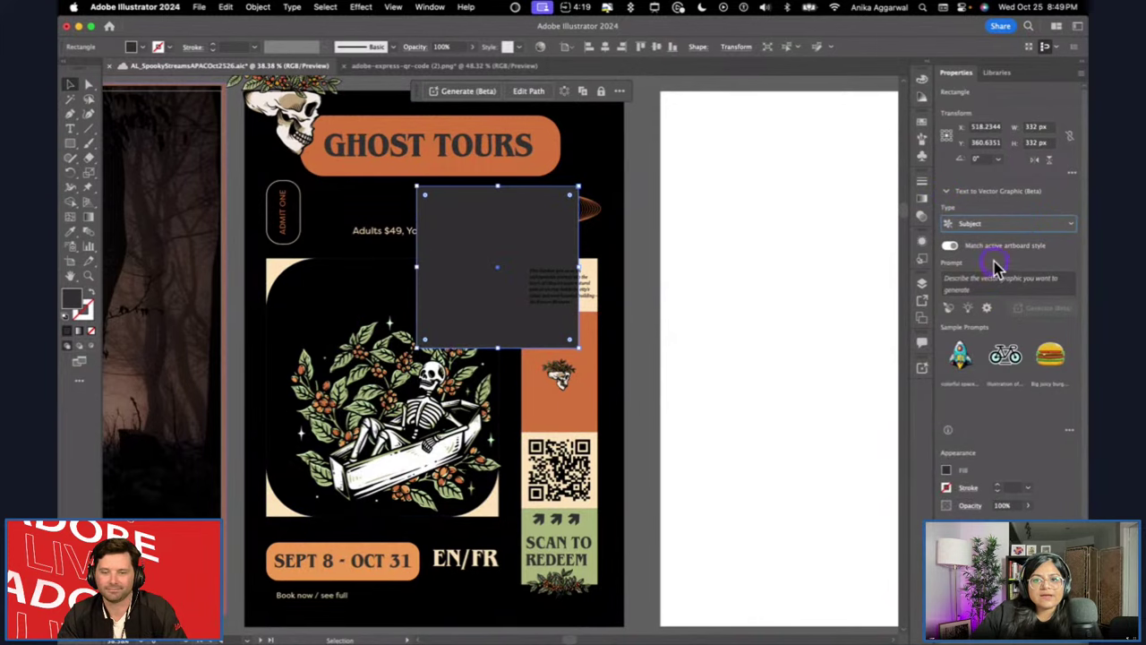
click(949, 248)
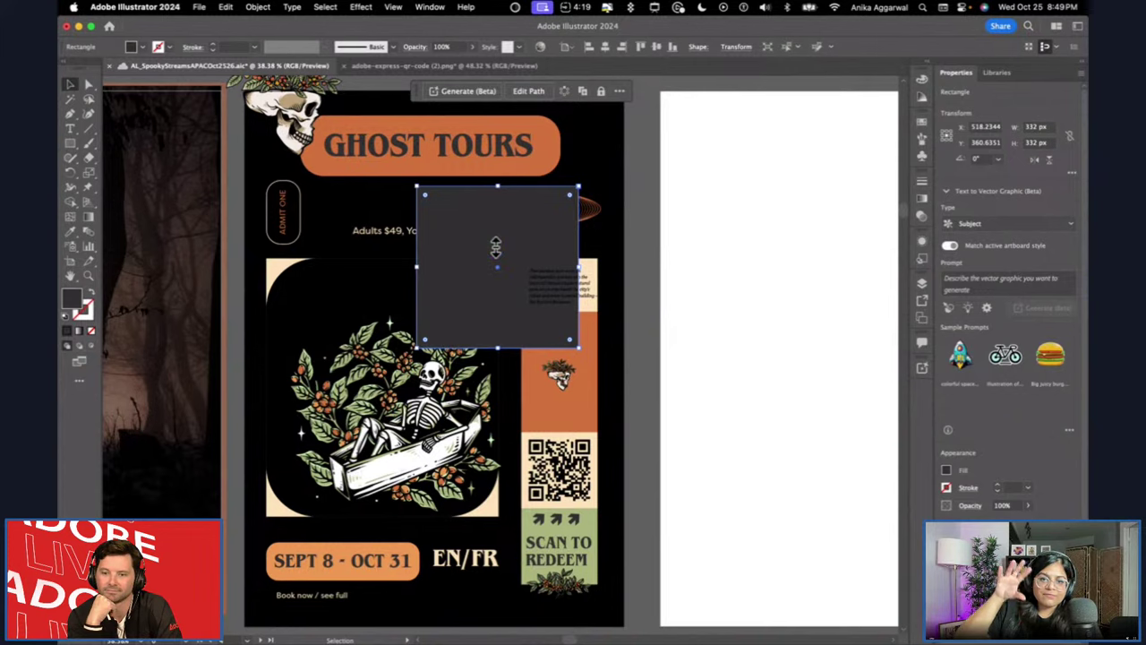
click(978, 285)
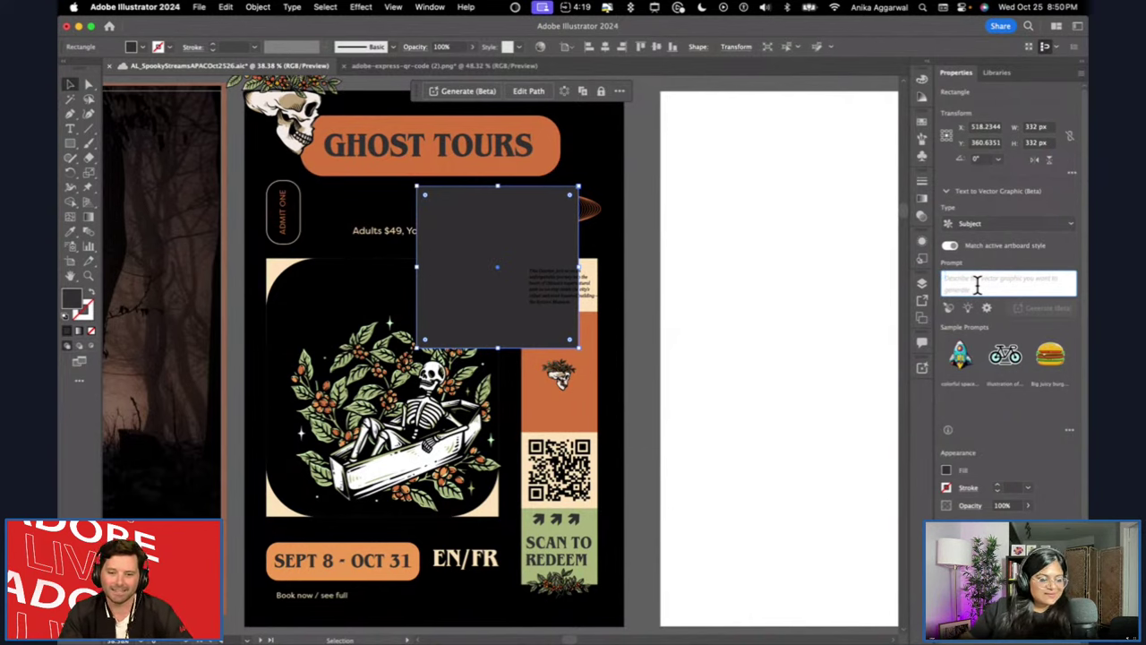
text(skull)
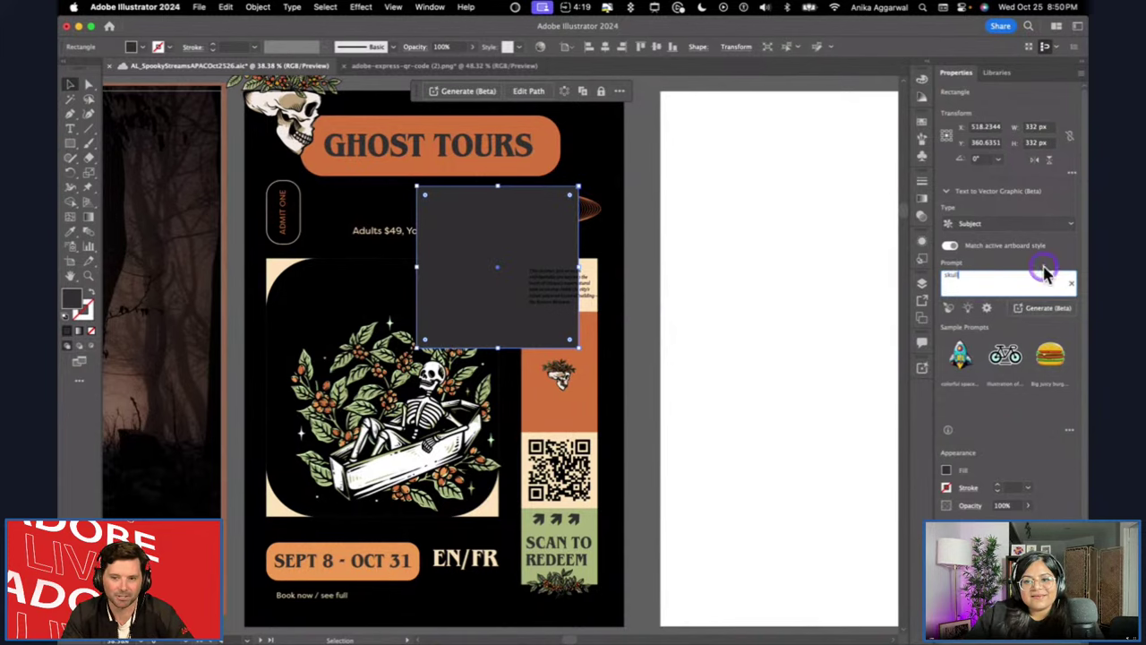
click(1041, 310)
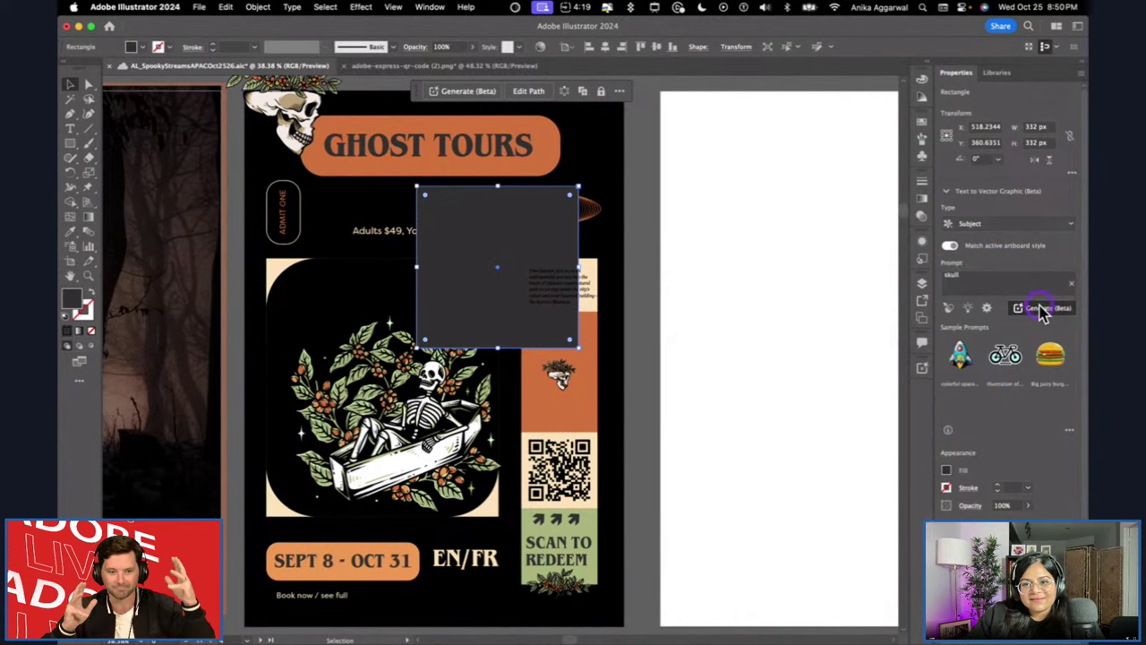
Compare the second generated skull variation on the poster, and settle on the third.
drag(616, 294, 746, 290)
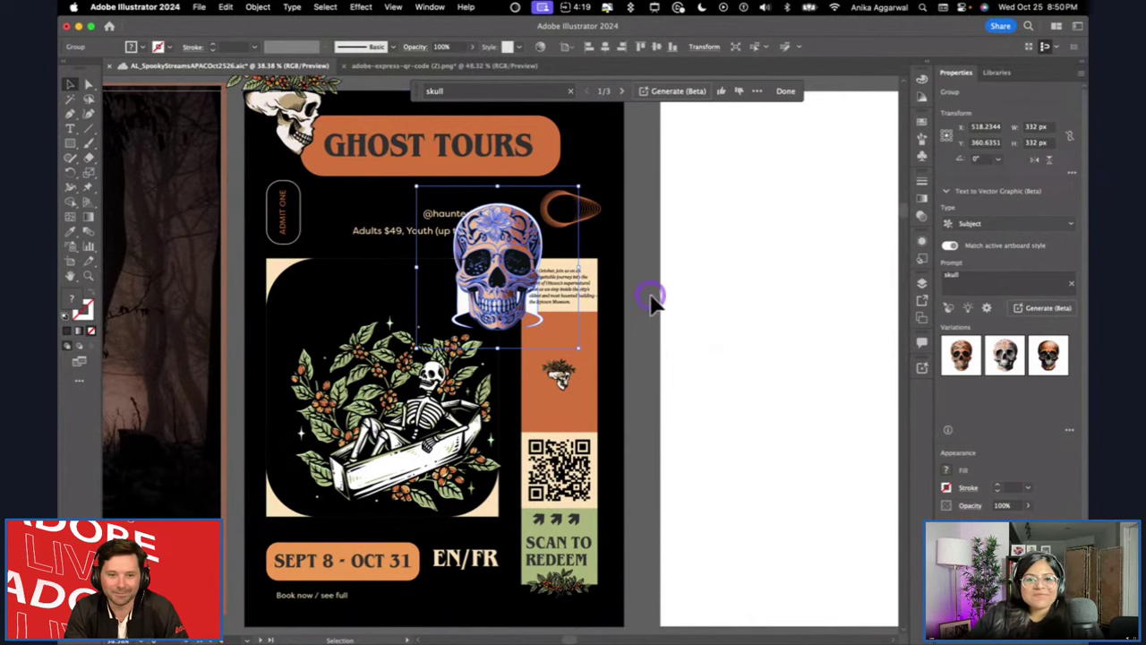
click(680, 328)
click(513, 291)
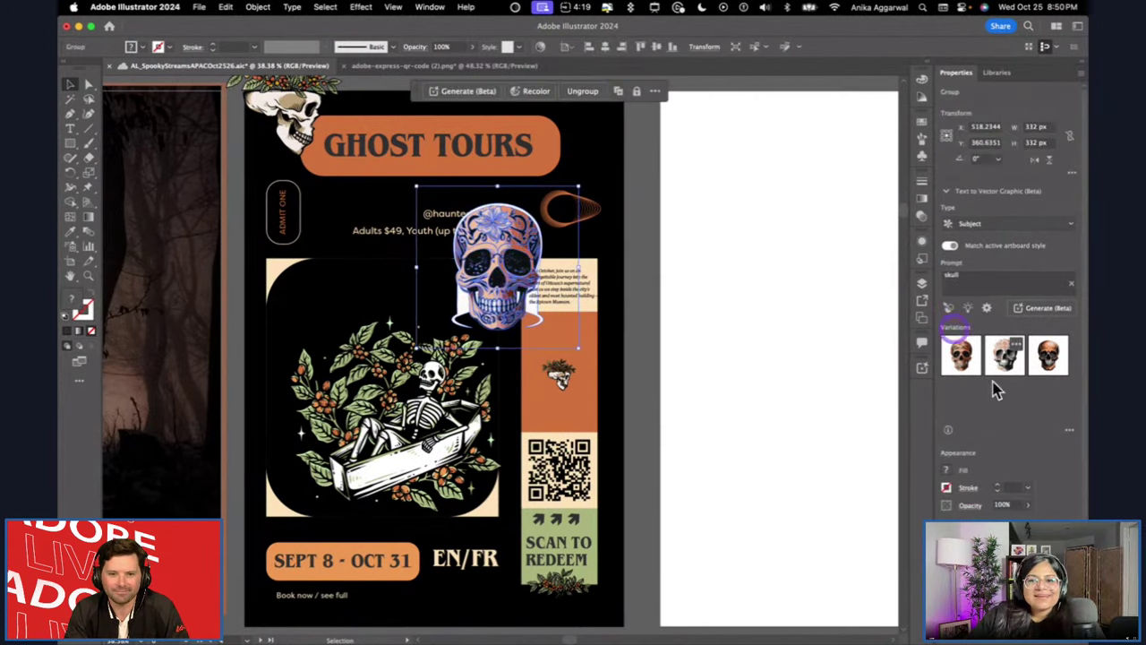
click(1005, 362)
click(772, 396)
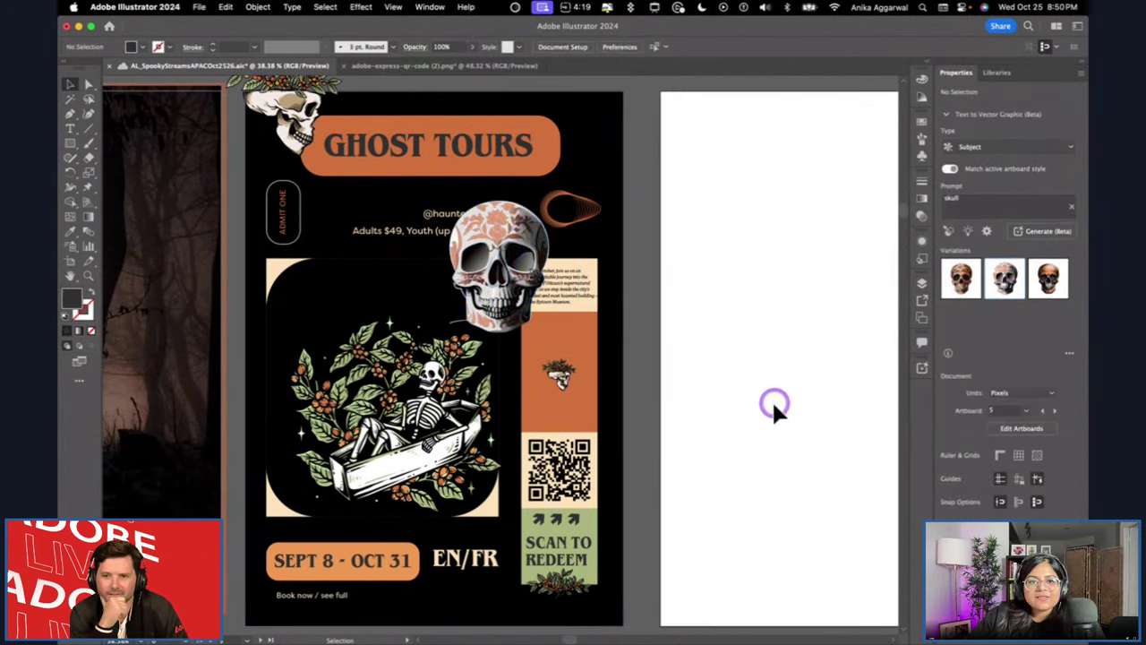
click(524, 302)
click(1018, 348)
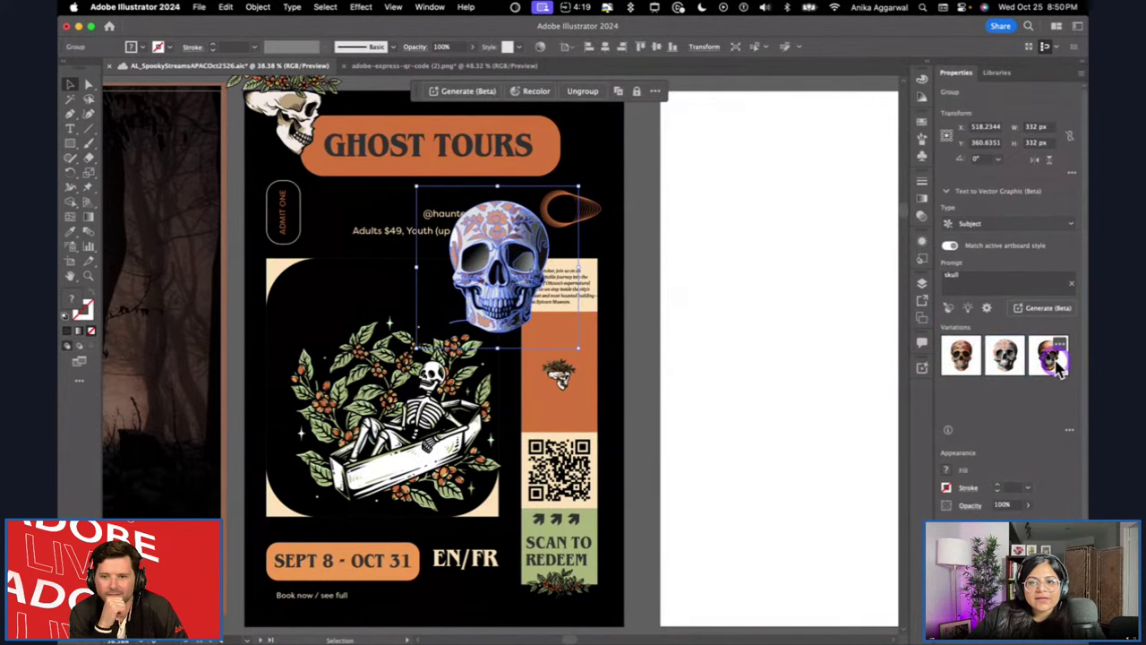
click(844, 346)
click(665, 301)
Reposition the skull just below the price text and generate another set of variations from the same "skull" prompt.
drag(487, 261, 484, 295)
click(568, 289)
click(481, 267)
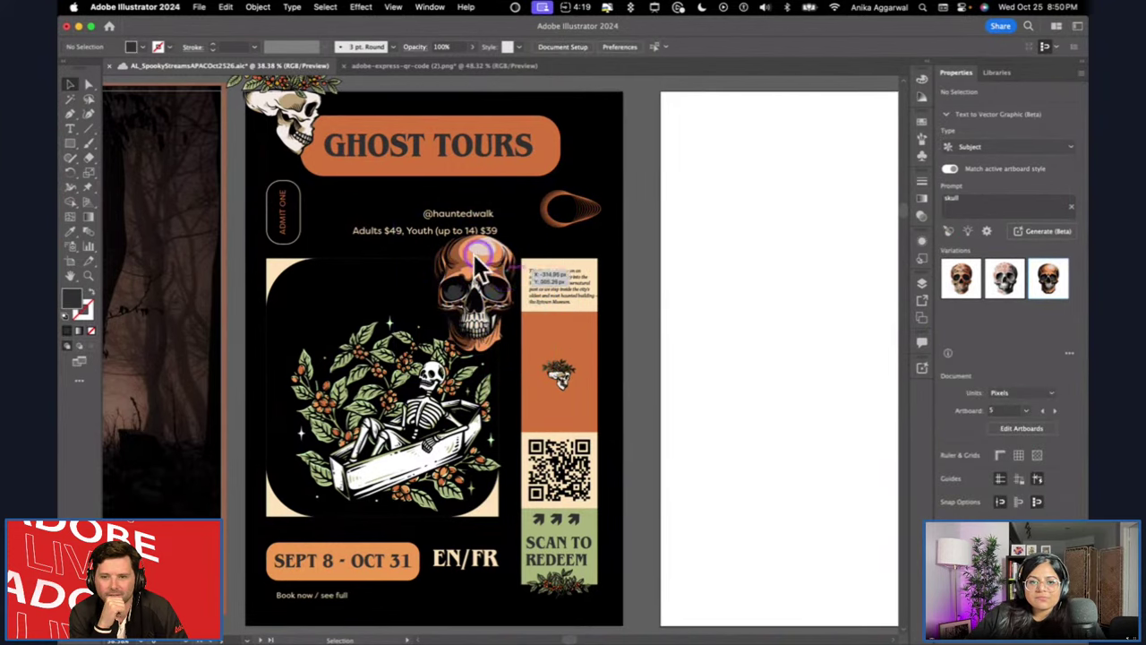
click(1038, 347)
click(1044, 310)
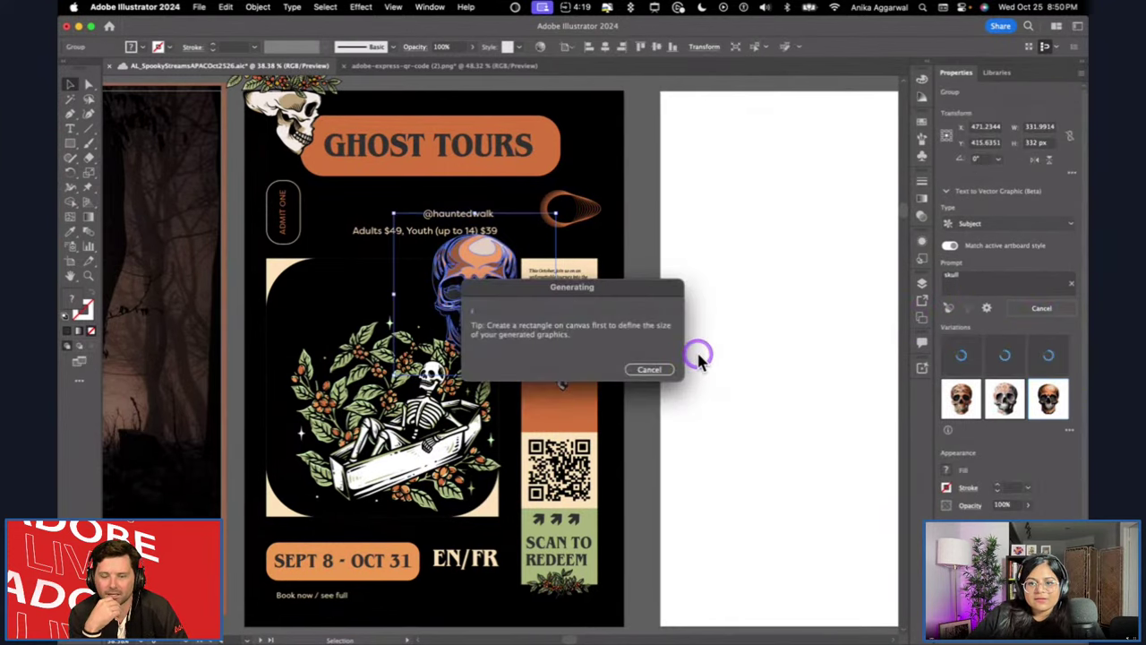
drag(632, 297, 731, 267)
click(727, 342)
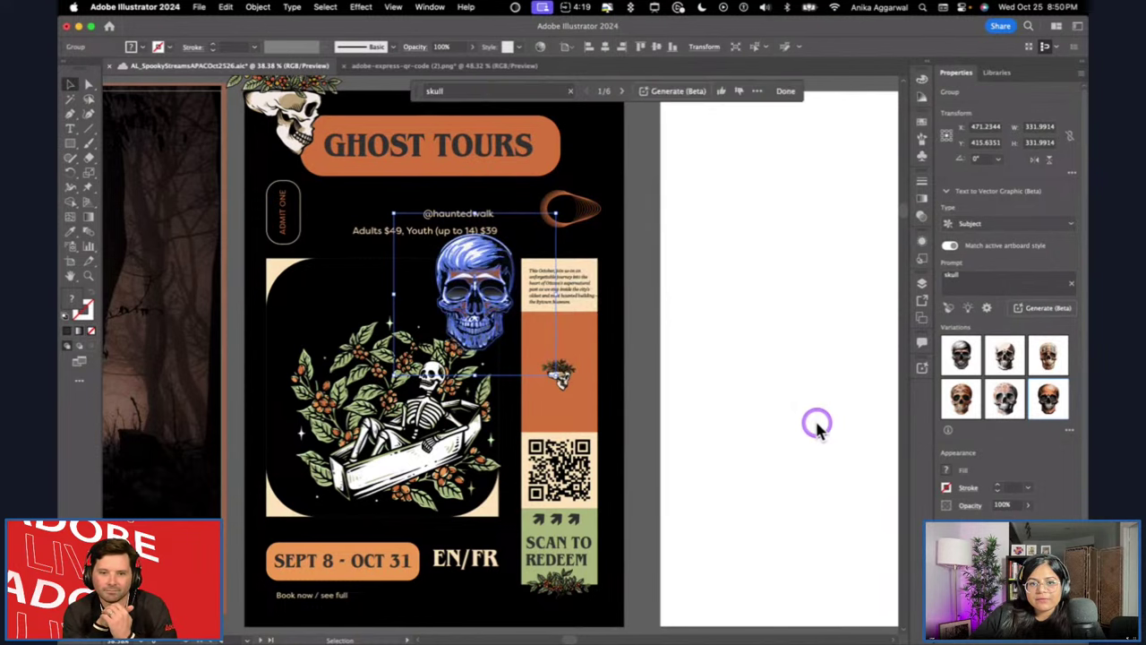
Move the skull onto the blank artboard beside the poster and swap it for the second of the new variations.
click(786, 414)
drag(495, 261, 721, 213)
click(729, 305)
click(729, 256)
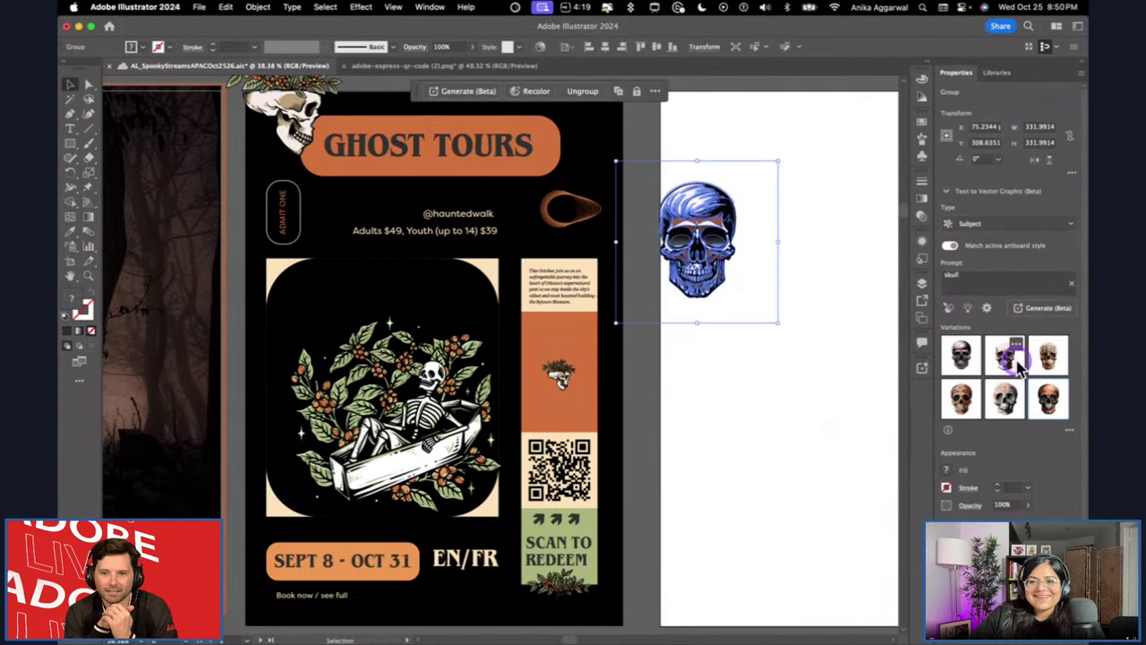
click(1006, 357)
click(782, 325)
click(807, 391)
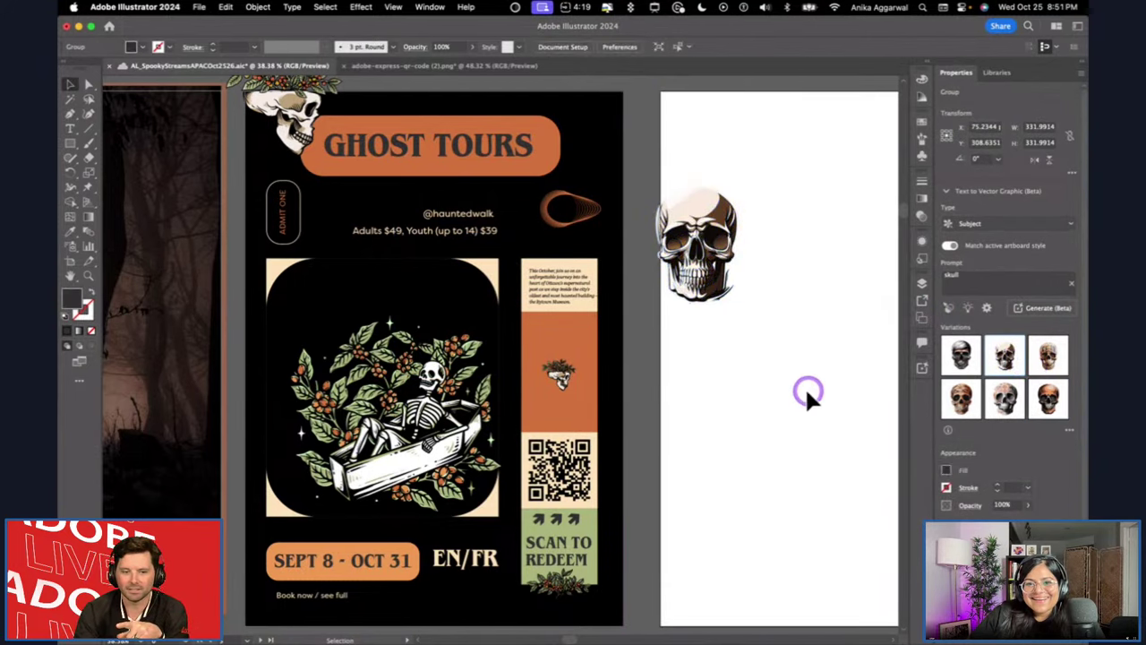
drag(727, 303, 745, 292)
click(730, 362)
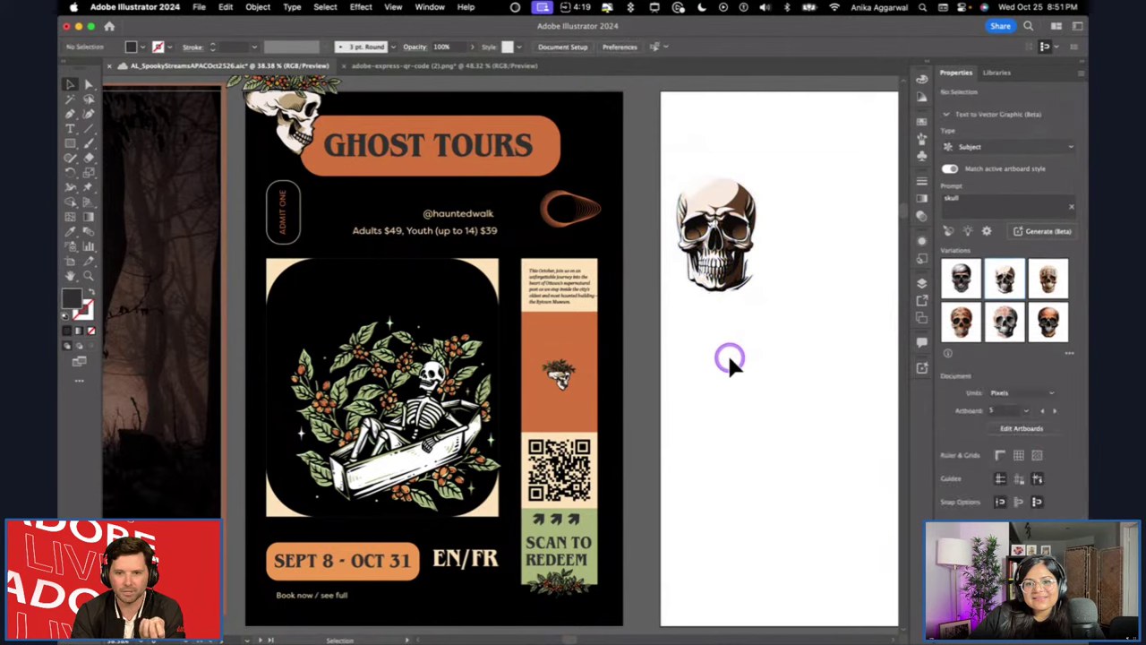
Compare the third skull variation on the blank artboard, and return to the second.
click(731, 293)
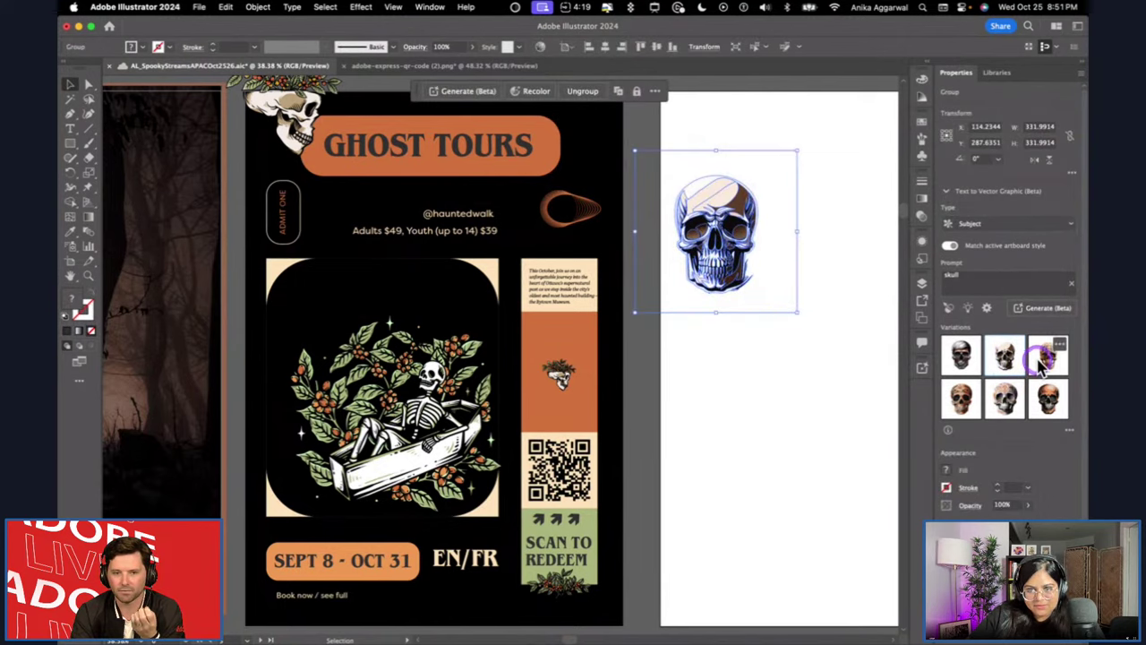
click(1044, 358)
click(777, 333)
click(729, 281)
click(1004, 355)
click(741, 354)
Move the skull back over the coffin panel's upper corner and generate new variations from the prompt "handdrawn skull".
drag(730, 260, 500, 309)
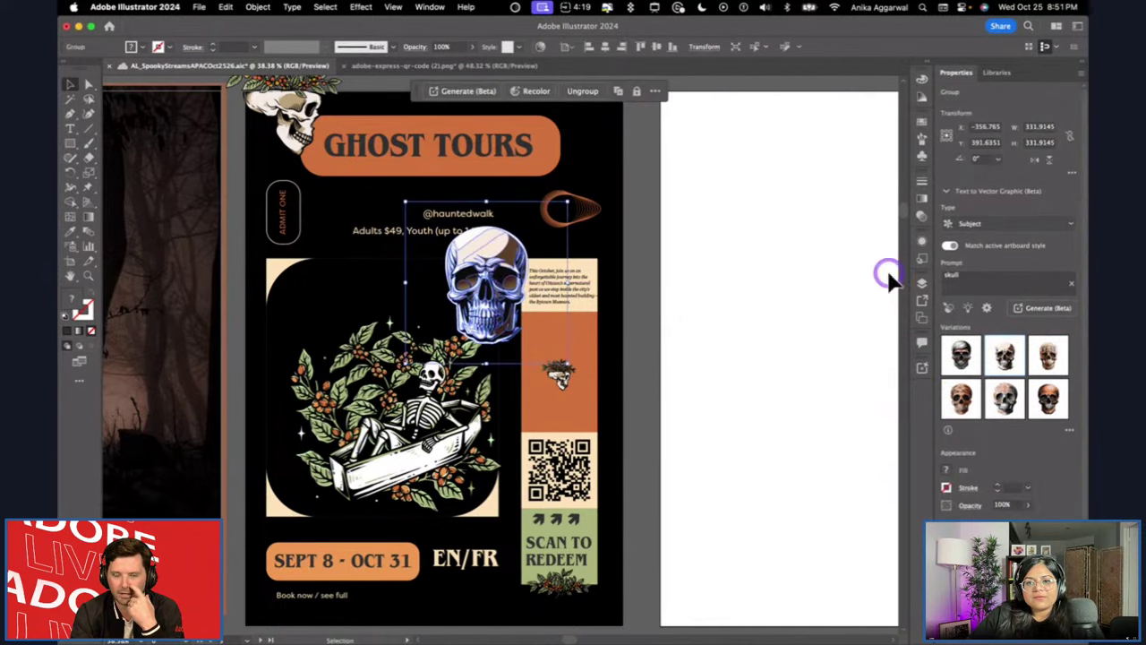
click(1070, 225)
click(1071, 226)
click(989, 282)
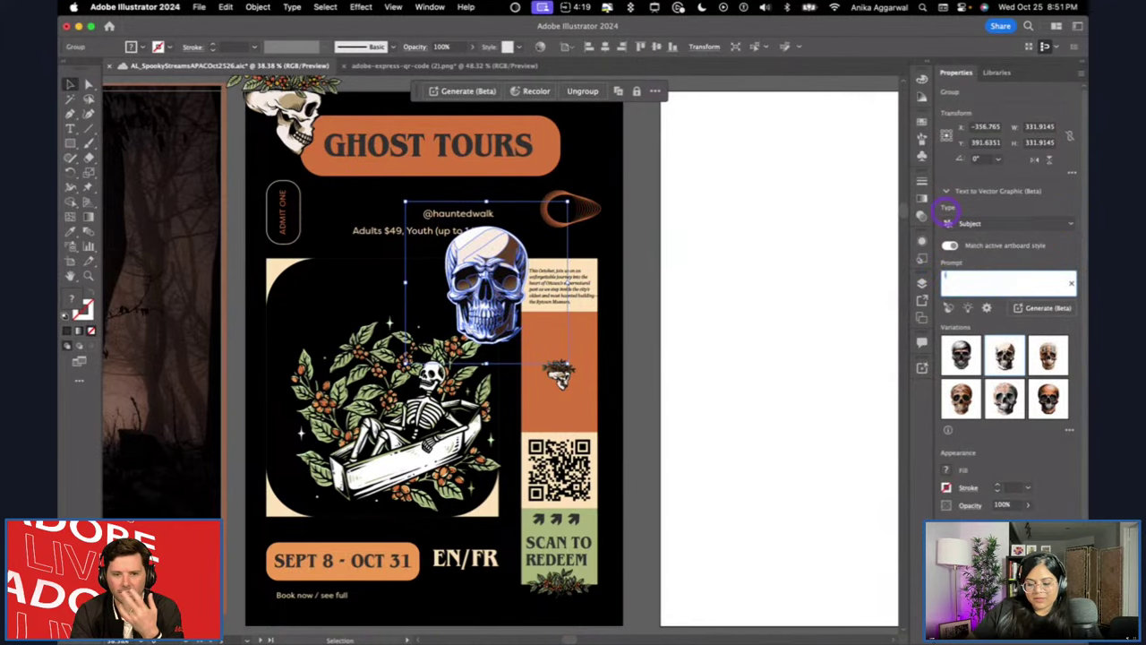
text(t)
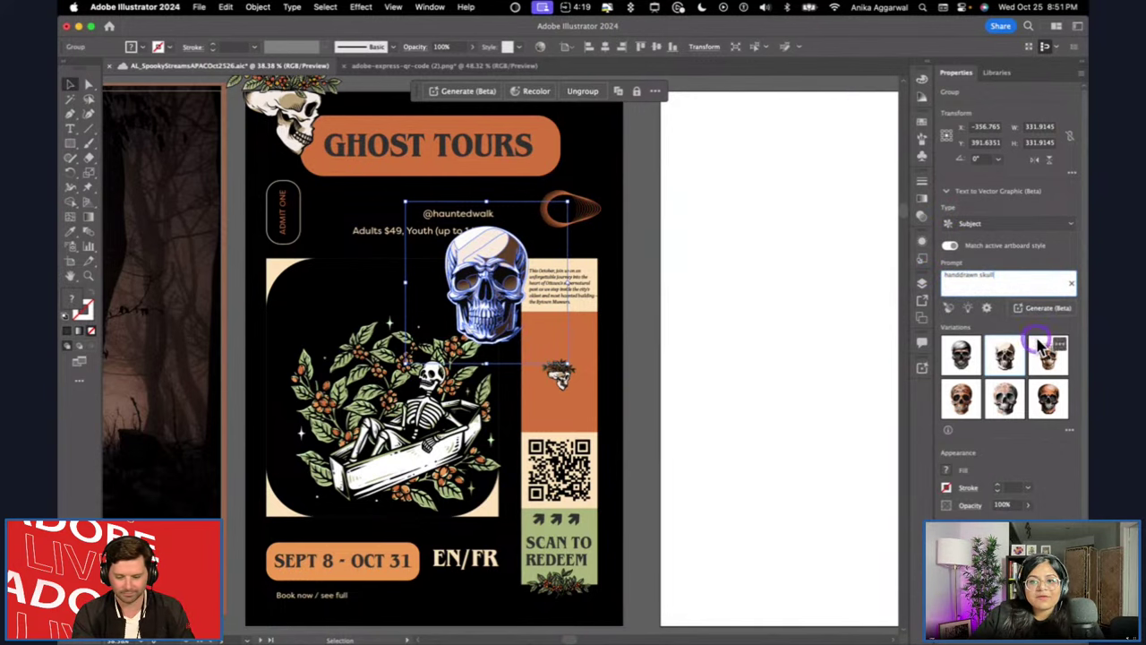
click(1044, 308)
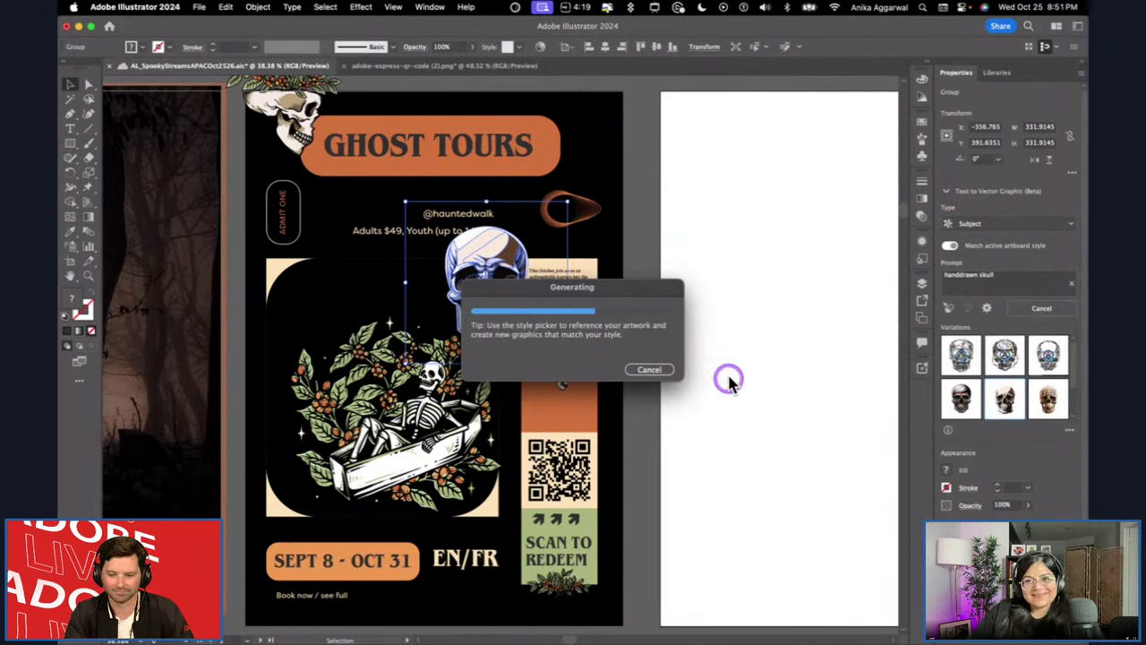
drag(633, 291, 758, 235)
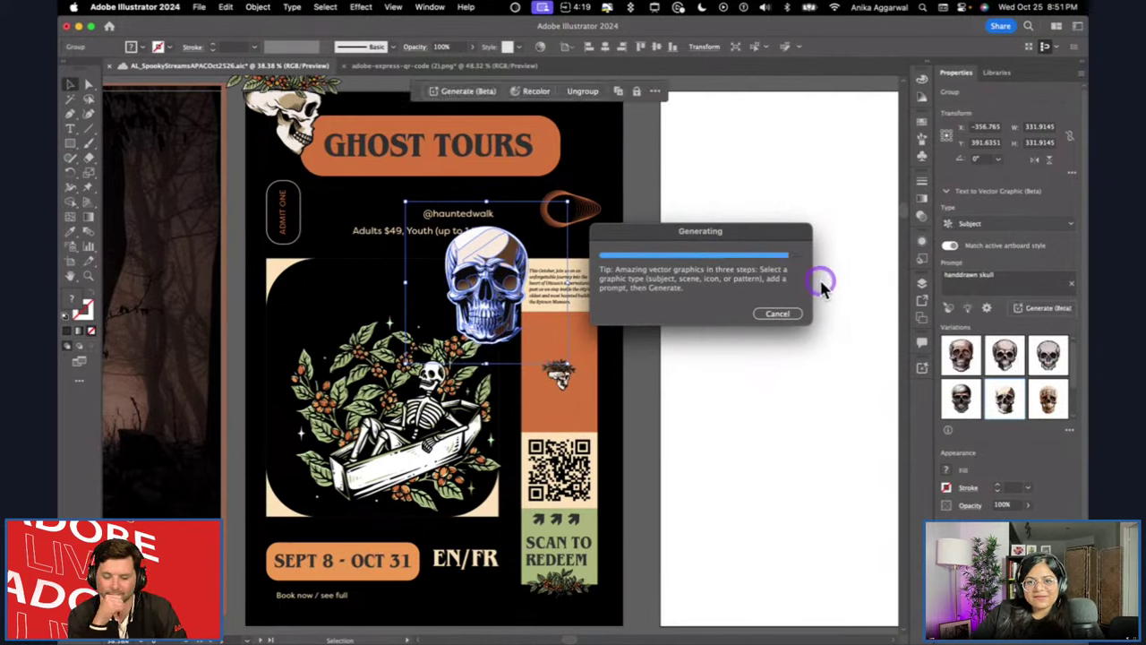
click(684, 271)
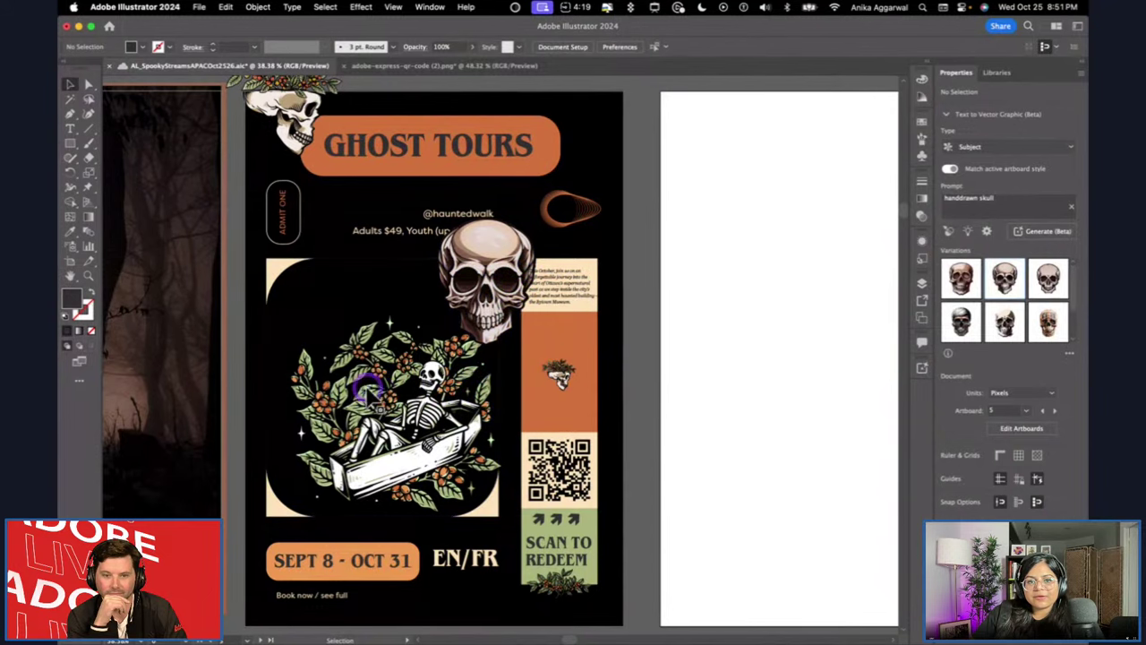
Enlarge the coffin skeleton illustration beyond its panel to compare its drawing style with the generated skull.
click(431, 375)
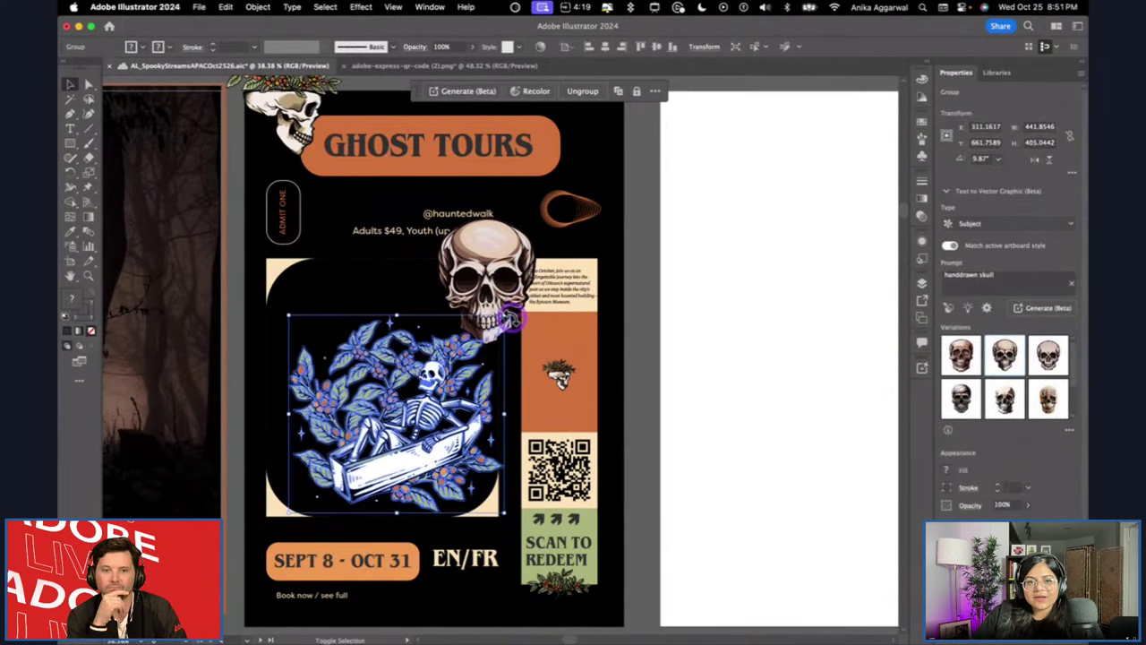
drag(506, 318, 678, 394)
click(678, 394)
click(491, 249)
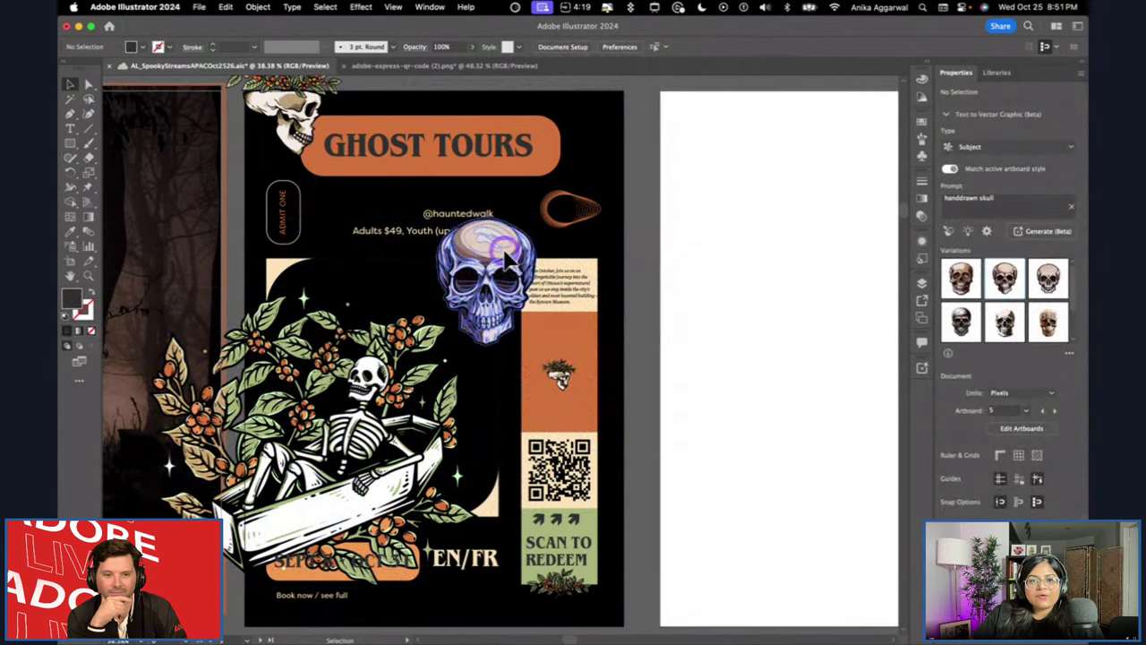
click(654, 266)
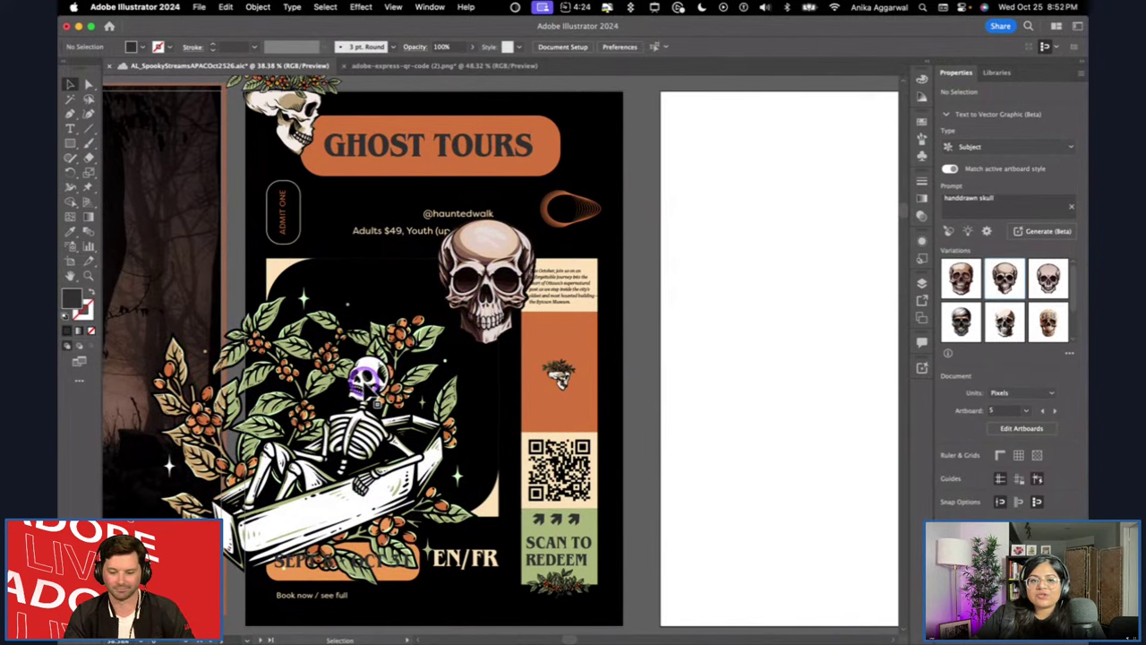
Generate new skull variations on the poster from the prompt "handdrawn skull less detailed".
click(506, 273)
click(1022, 278)
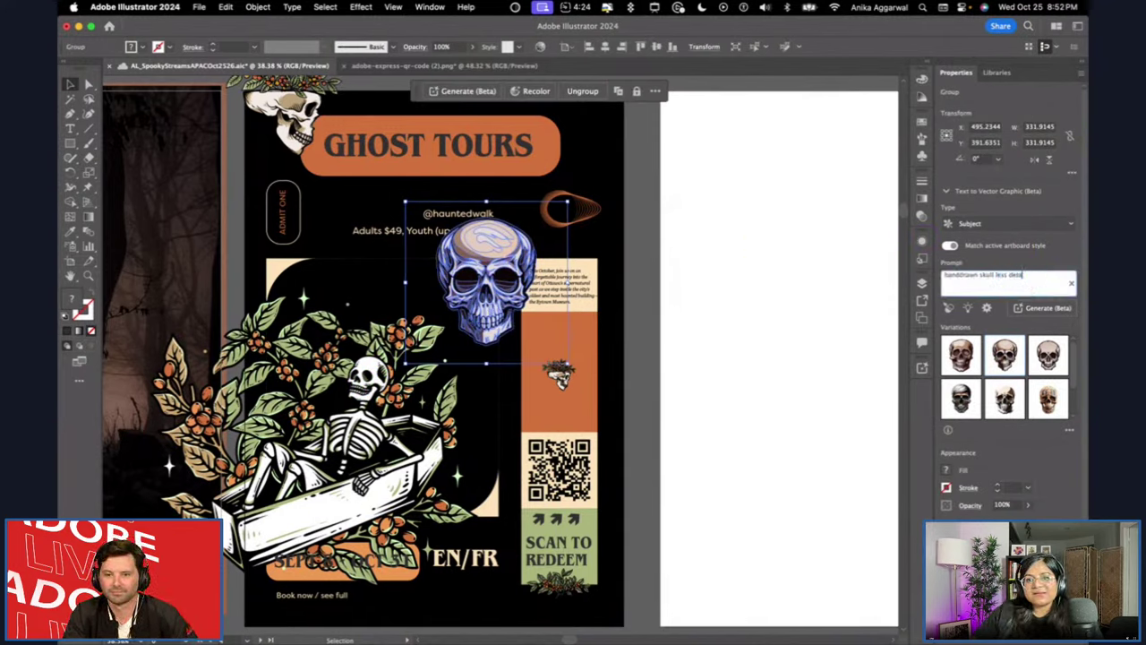
click(1039, 307)
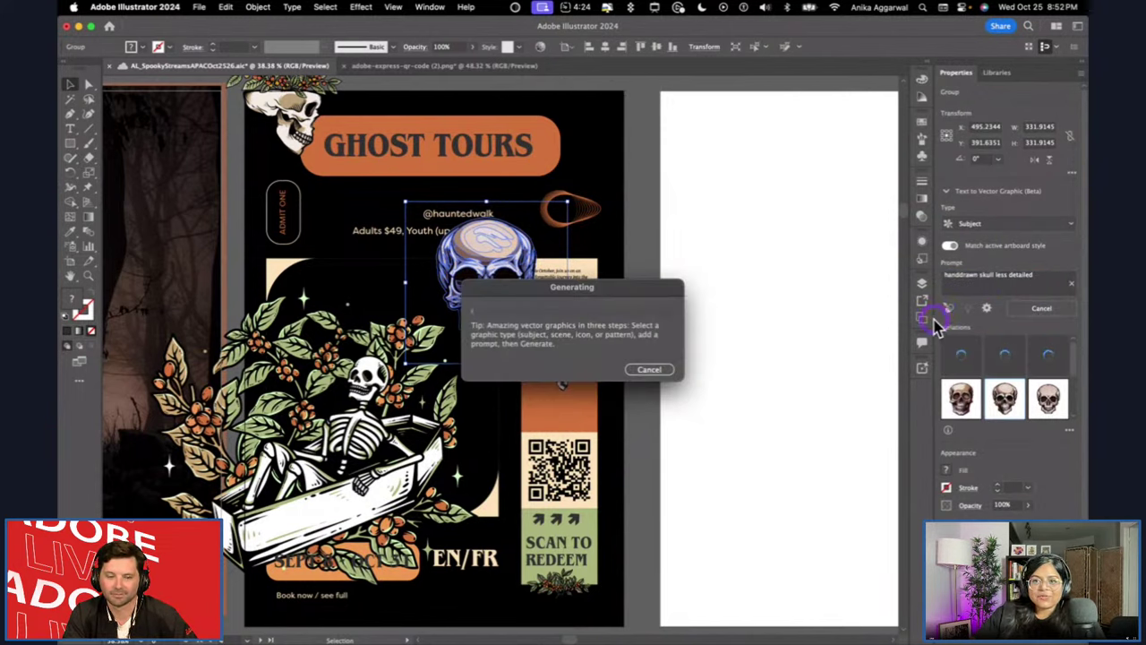
drag(625, 292, 765, 215)
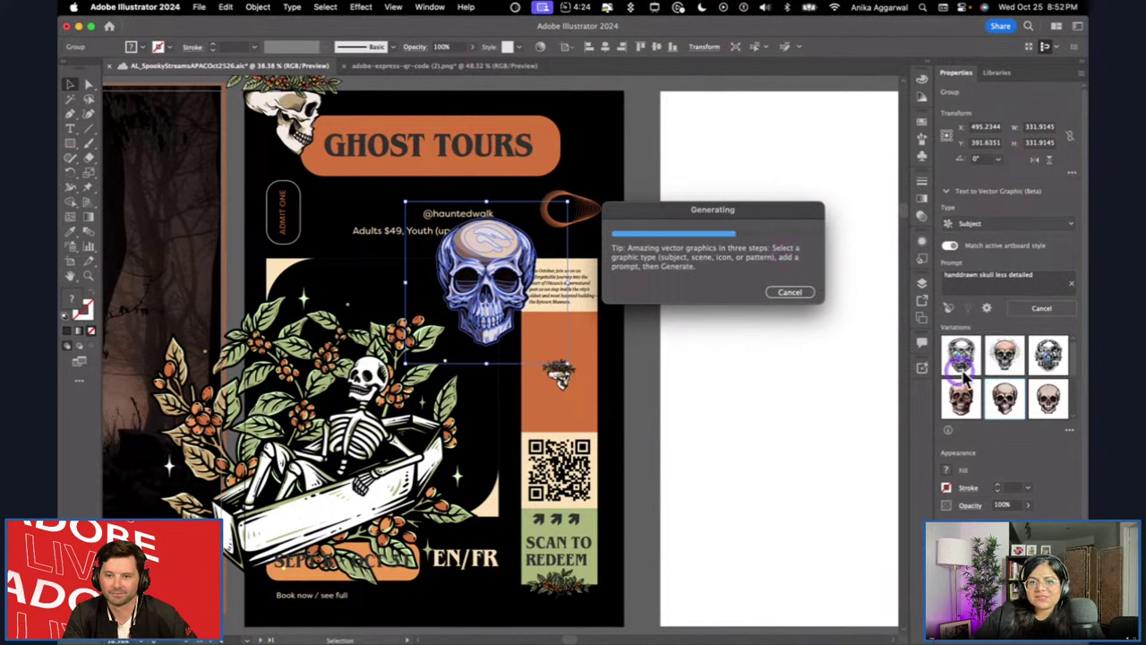
click(765, 318)
click(517, 342)
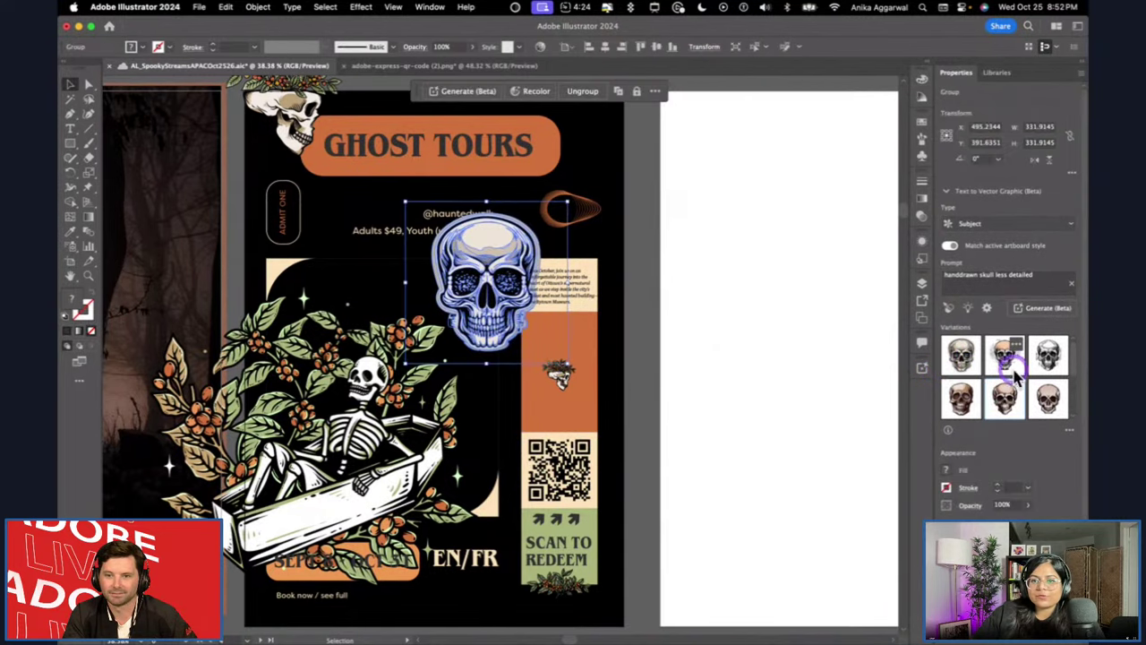
Apply the third of the less detailed skull variations and move the skull onto the blank artboard.
click(1006, 359)
click(1053, 362)
click(800, 324)
click(491, 304)
drag(491, 305, 764, 244)
click(738, 345)
Scale the coffin skeleton illustration back down and reposition it over its black panel on the poster.
click(407, 414)
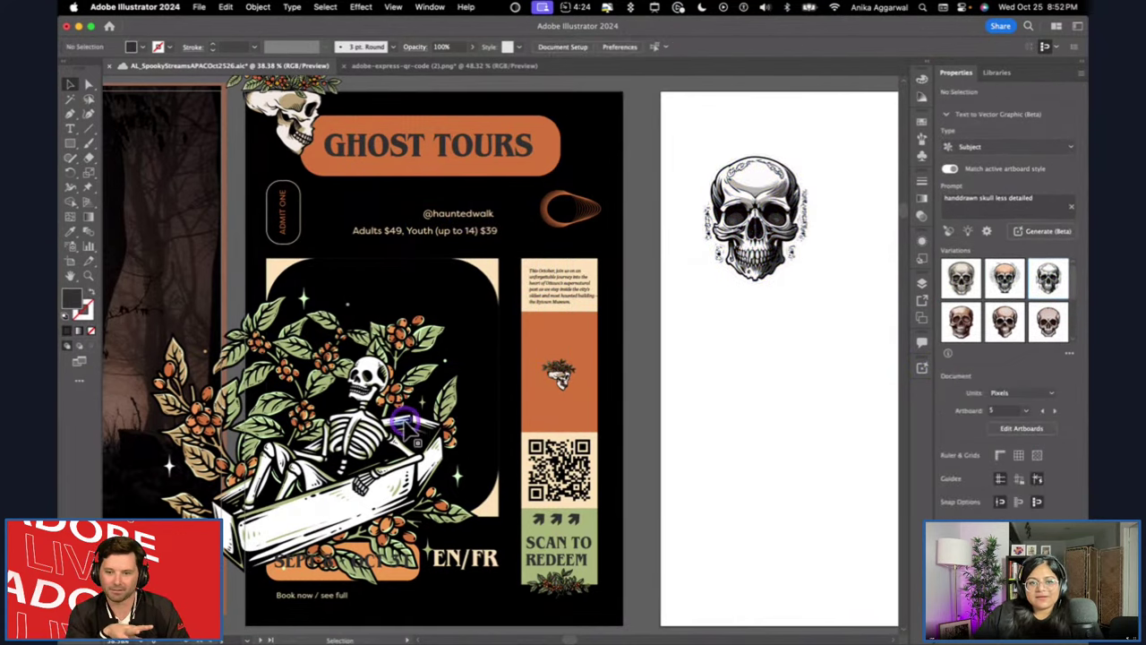
drag(154, 288, 246, 374)
drag(325, 538, 407, 428)
Move the generated skull off the blank artboard onto the empty canvas on its far side.
click(757, 252)
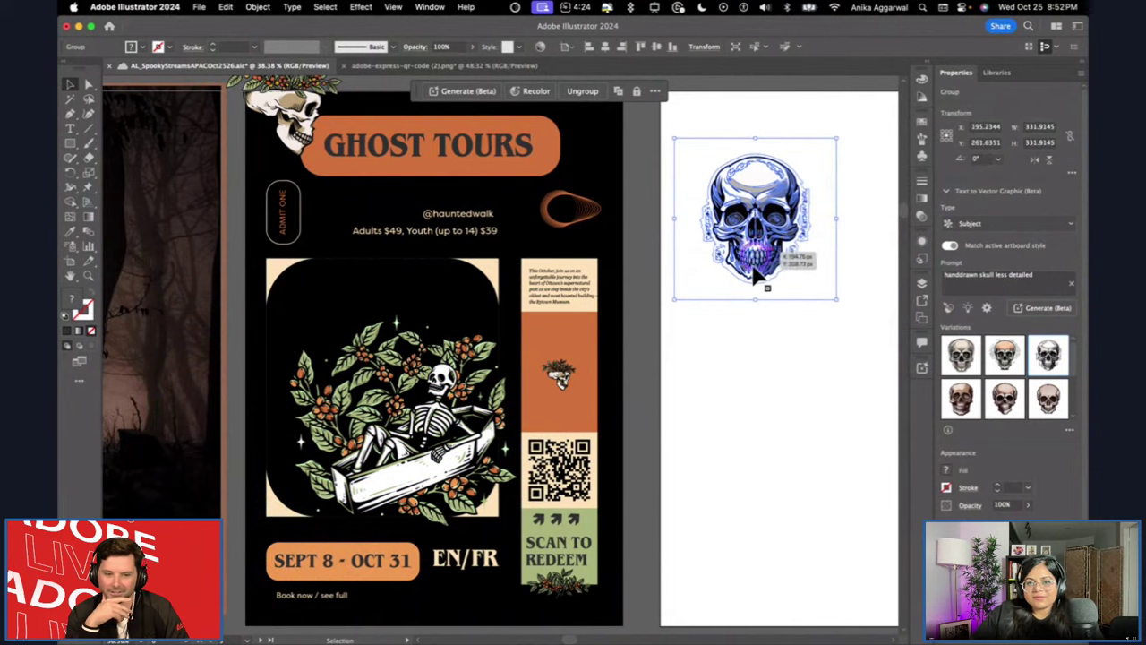
scroll(711, 345, down, 6)
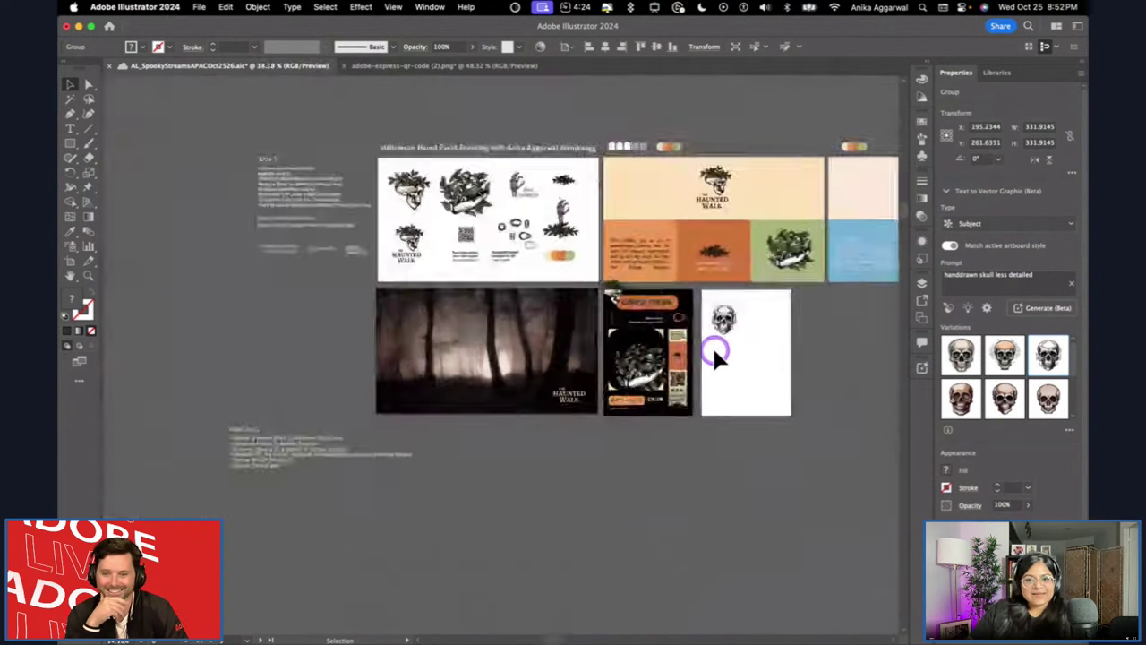
drag(721, 325, 808, 336)
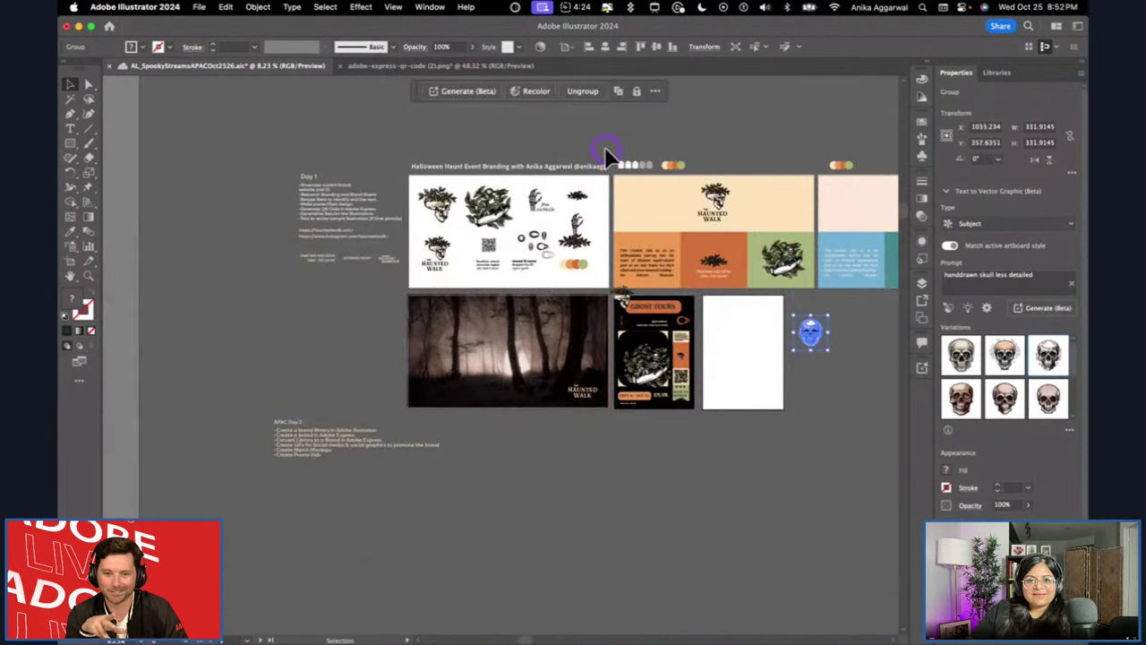
click(604, 153)
Try to move the APAC Day 2 task list up beside the forest image without its heading, and undo it.
scroll(590, 179, up, 3)
scroll(472, 184, up, 5)
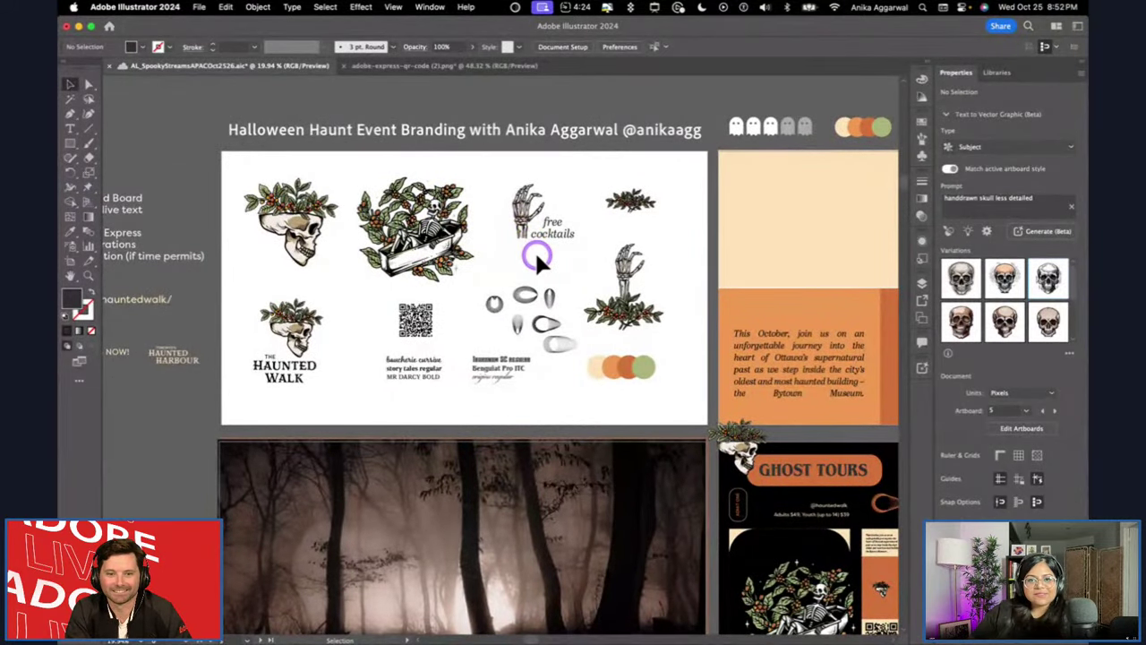
scroll(535, 250, down, 5)
scroll(525, 258, down, 4)
scroll(526, 276, down, 5)
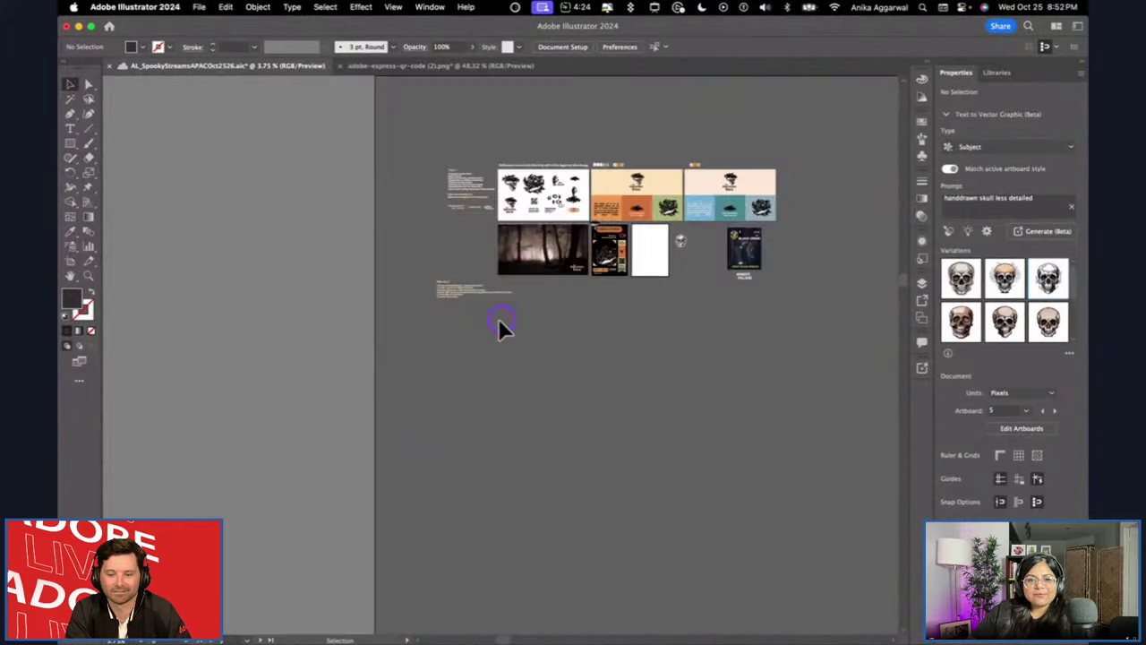
drag(445, 274, 448, 227)
scroll(448, 227, up, 4)
scroll(448, 230, up, 5)
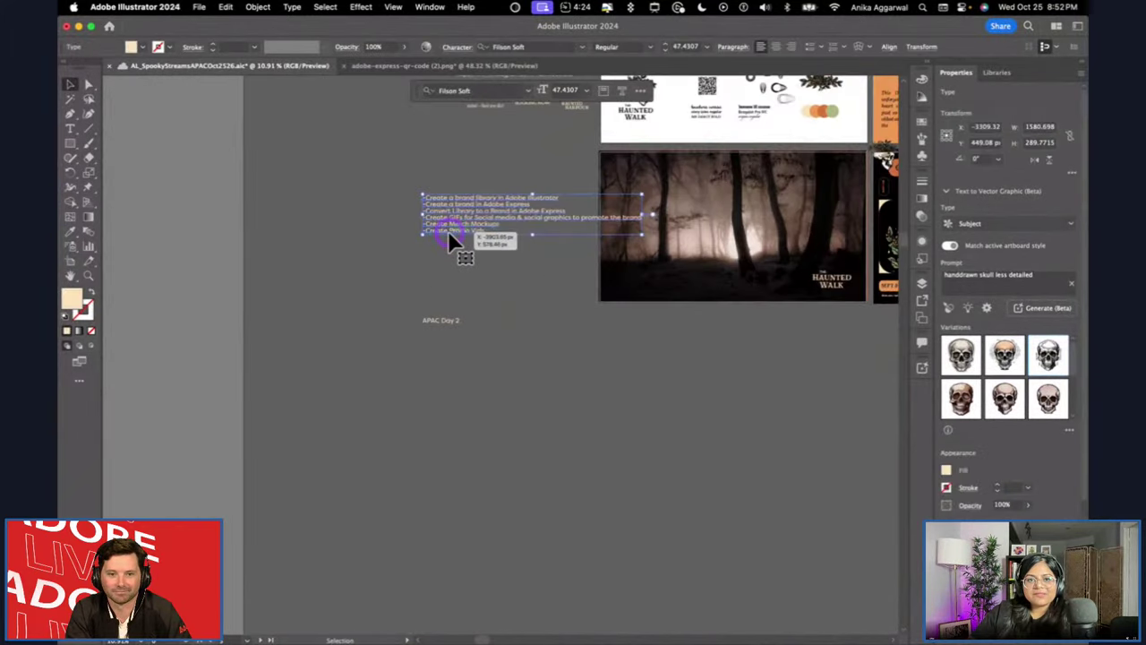
key(super+z)
Move the APAC Day 2 heading and task list together up beside the forest image.
click(349, 377)
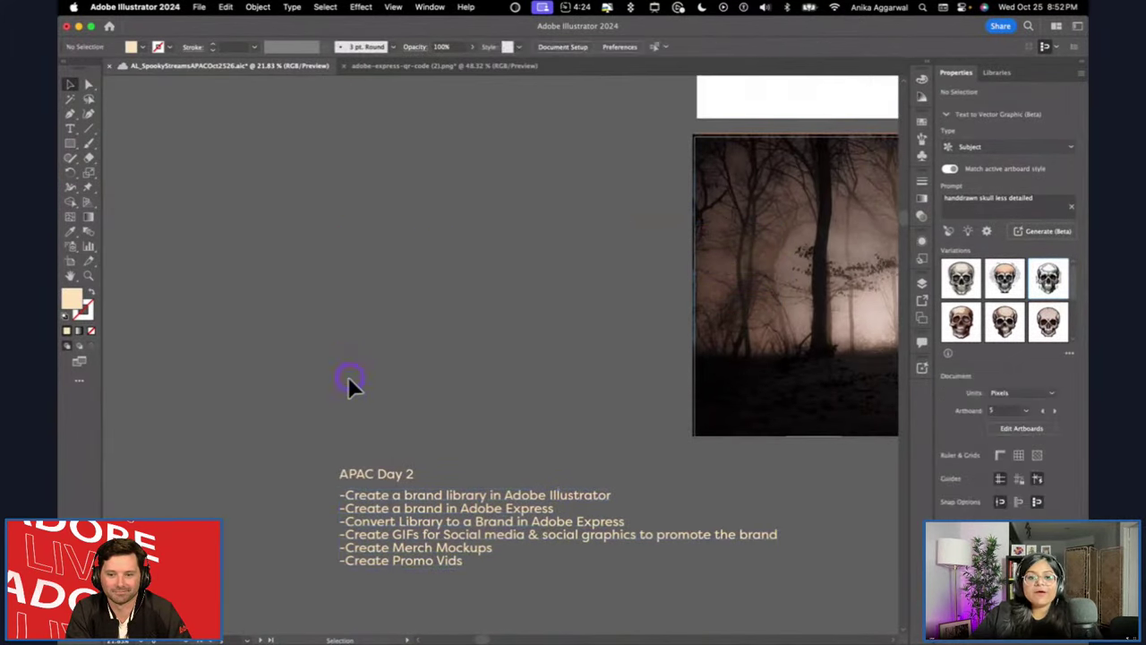
drag(415, 528, 299, 212)
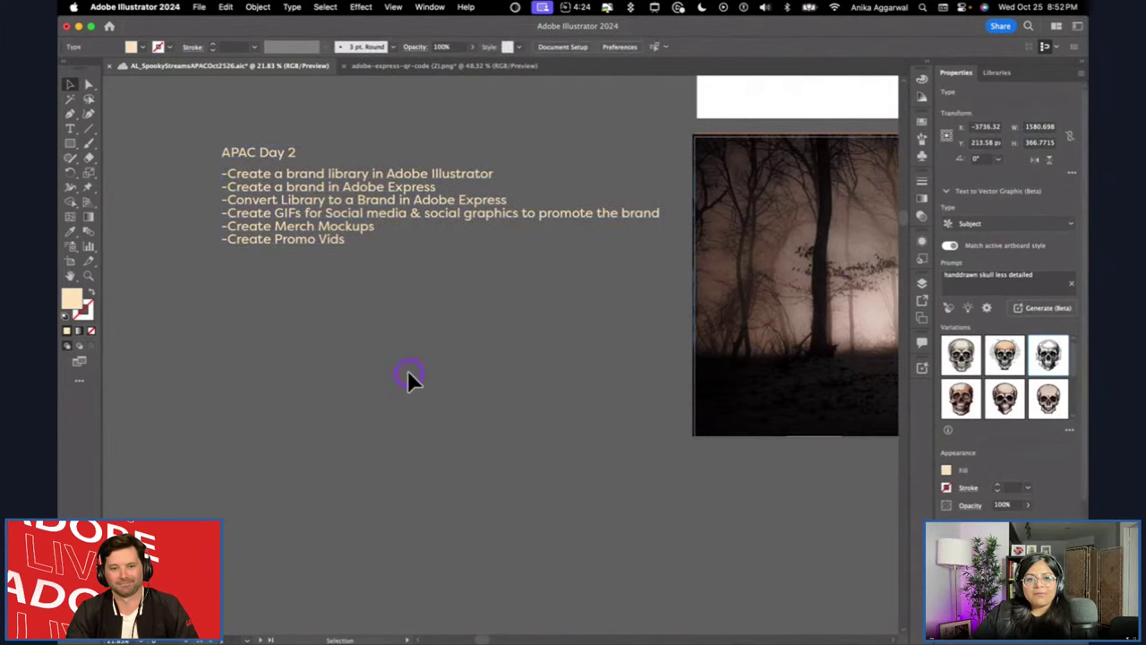
click(409, 378)
Review the finished artboards, the original Black Creek reference poster, and the Day 1 and APAC Day 2 task lists.
scroll(411, 381, down, 3)
scroll(411, 381, up, 3)
scroll(537, 410, right, 10)
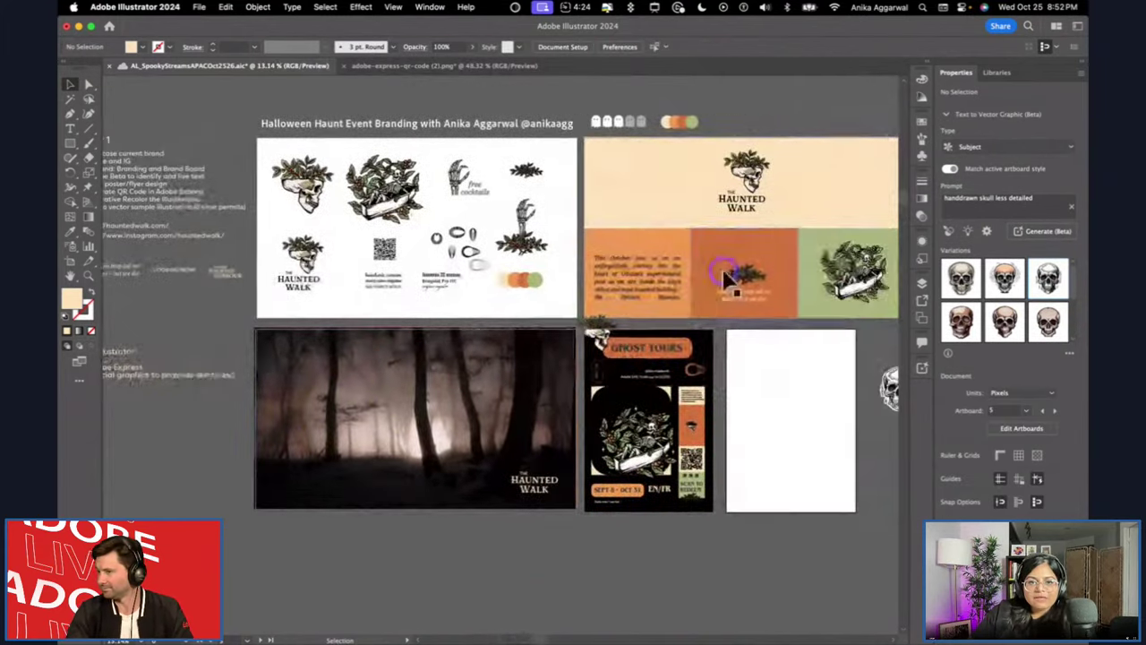
scroll(716, 408, right, 5)
scroll(563, 439, right, 5)
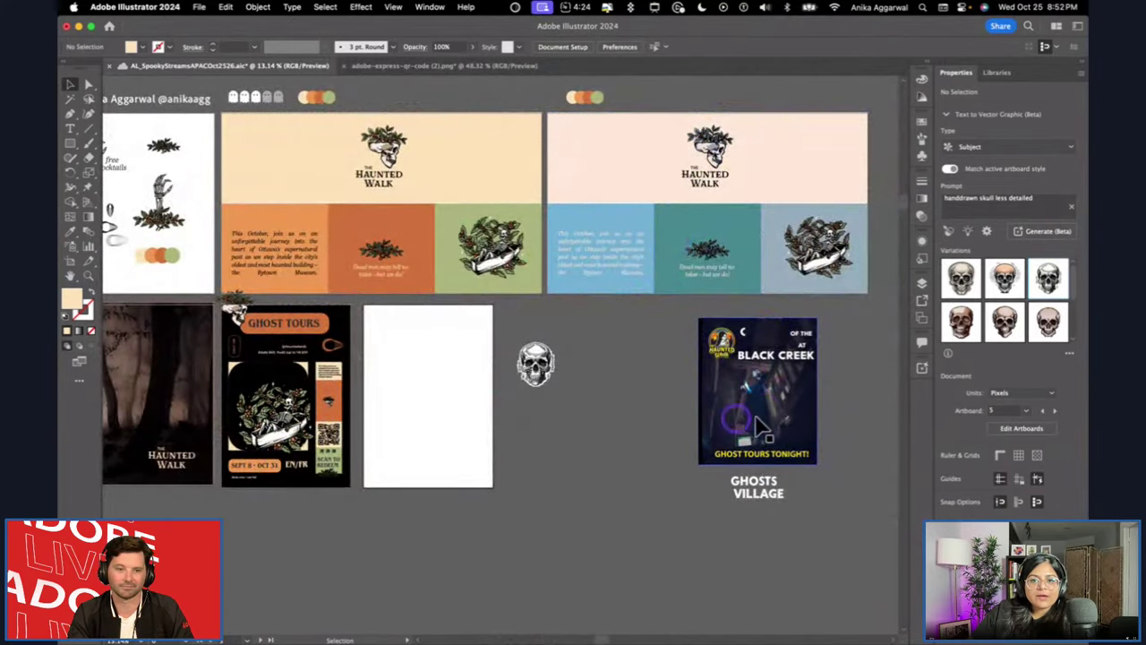
scroll(761, 412, left, 12)
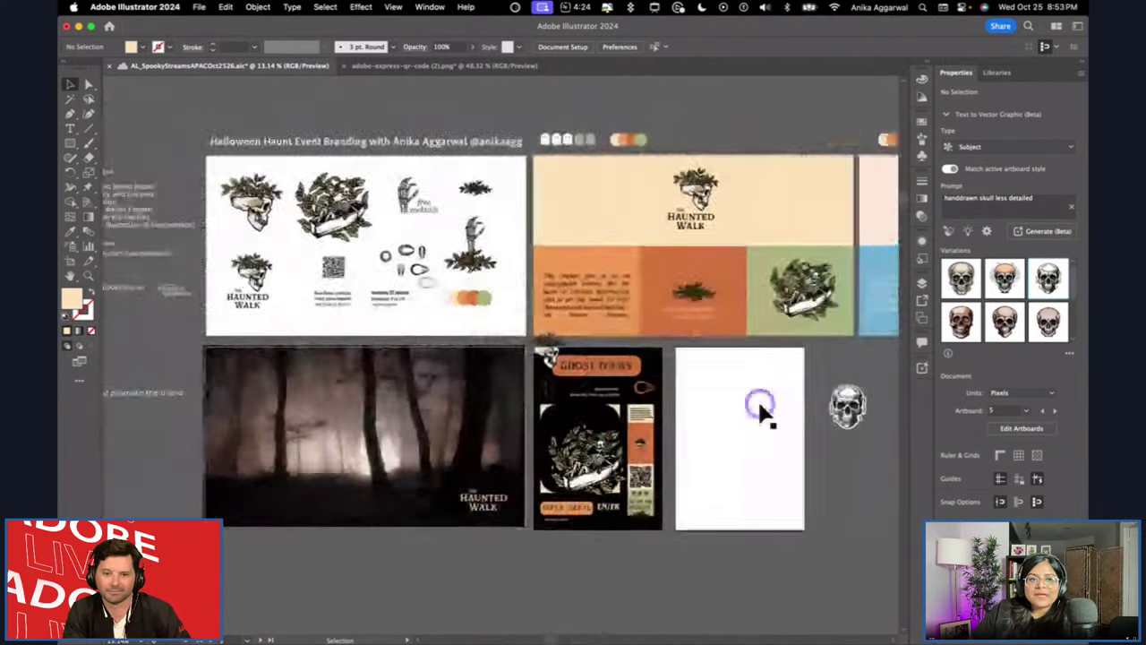
scroll(396, 364, up, 5)
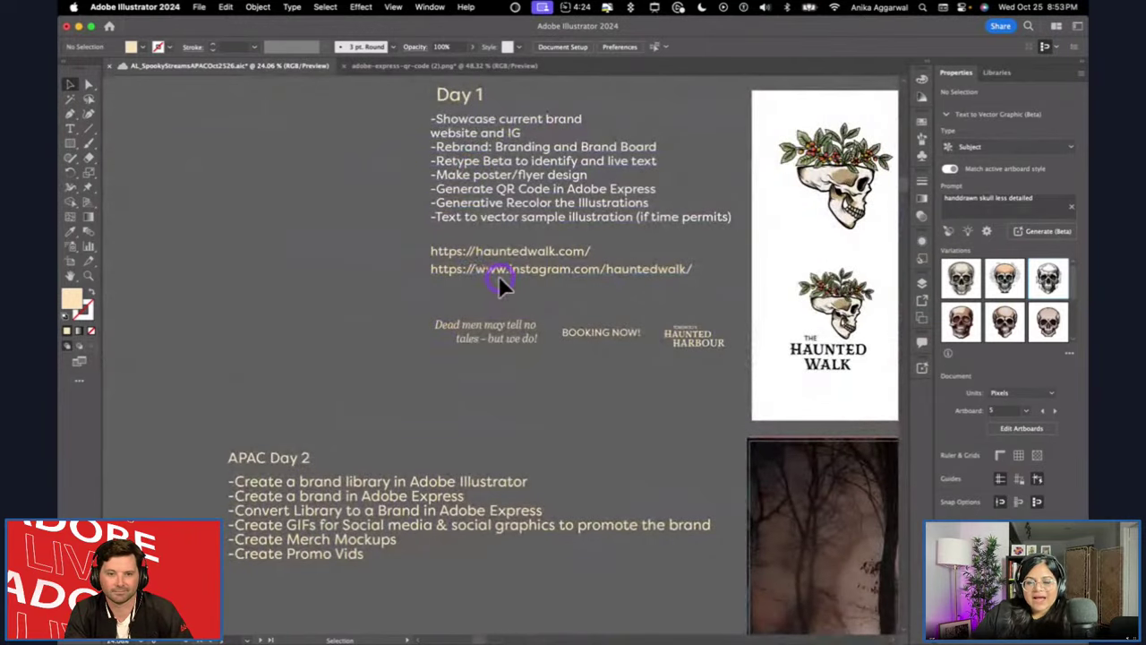
scroll(384, 395, down, 3)
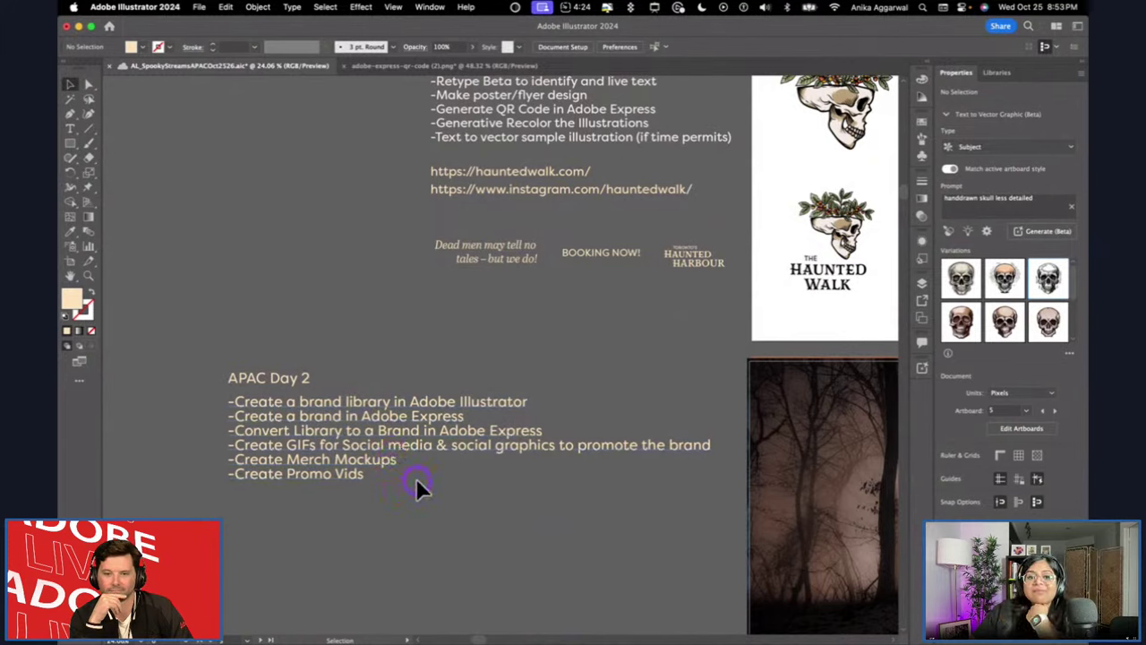
click(843, 235)
click(679, 380)
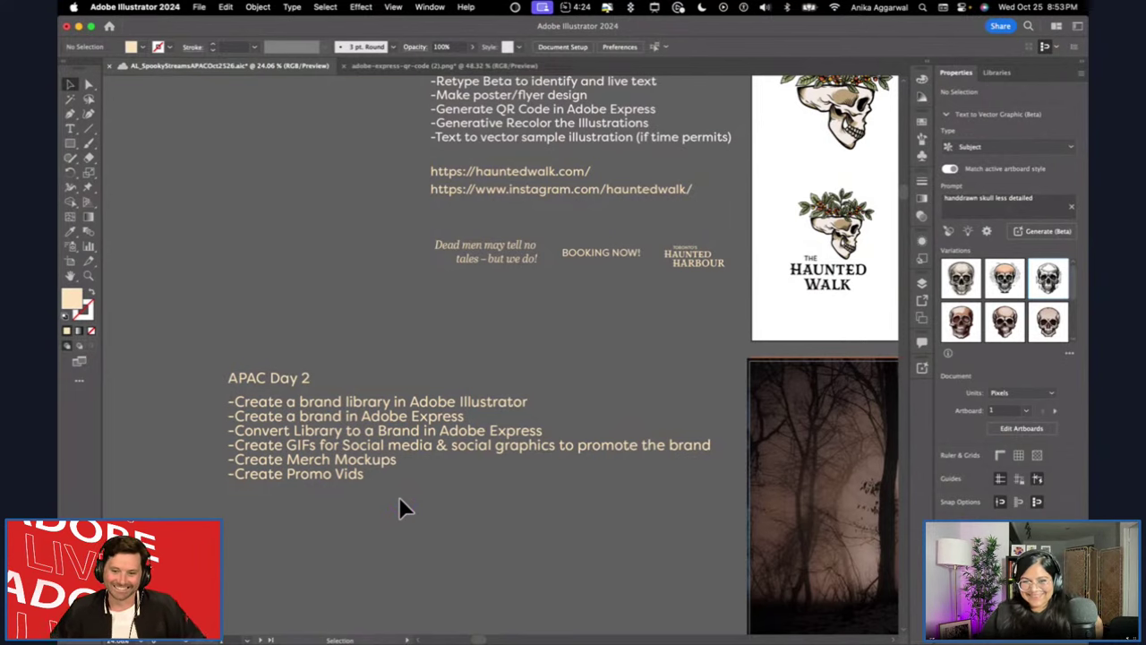
Examine the brand board's illustrations, logo, QR code, font samples and colour palette.
scroll(400, 507, down, 1)
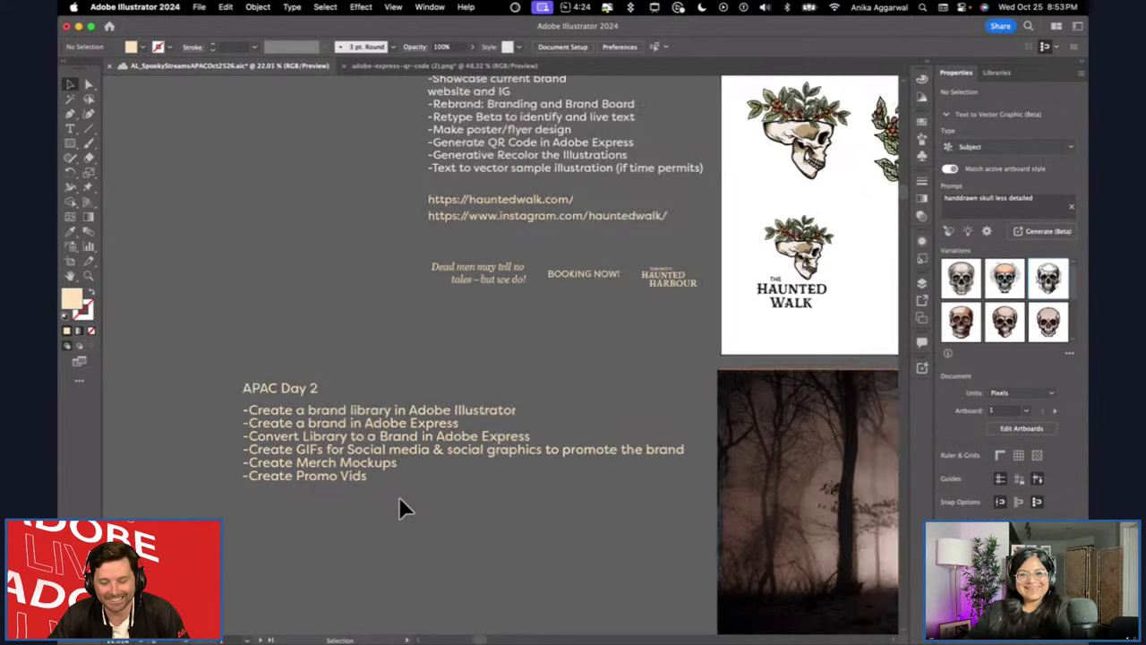
scroll(398, 496, down, 2)
scroll(398, 496, right, 5)
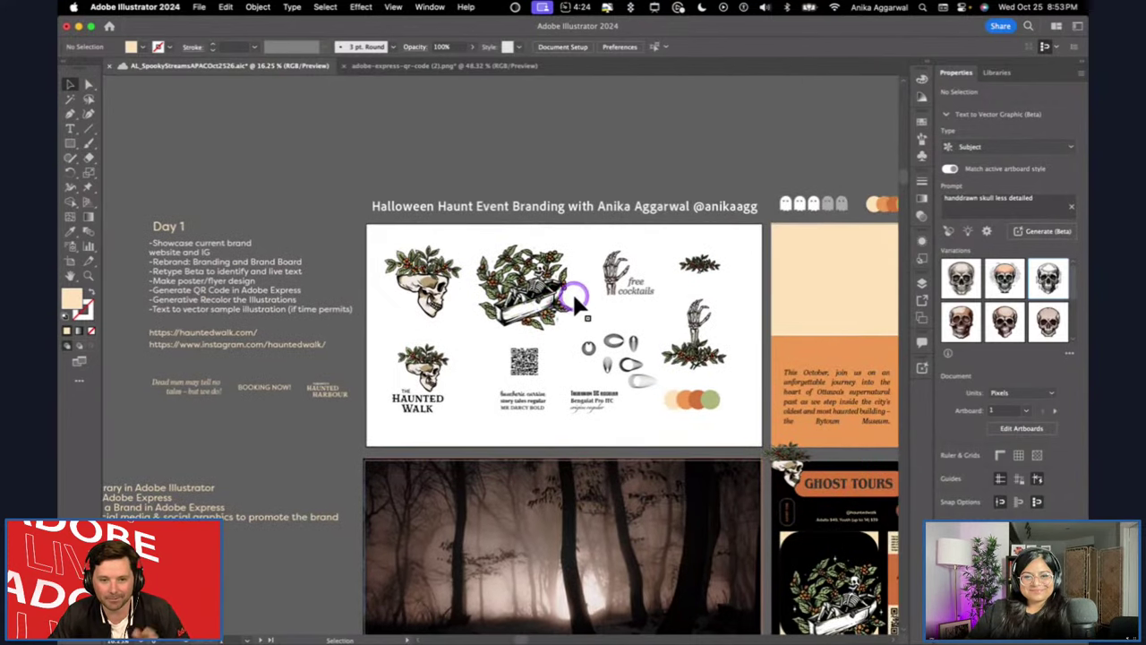
scroll(577, 304, right, 2)
scroll(578, 305, up, 3)
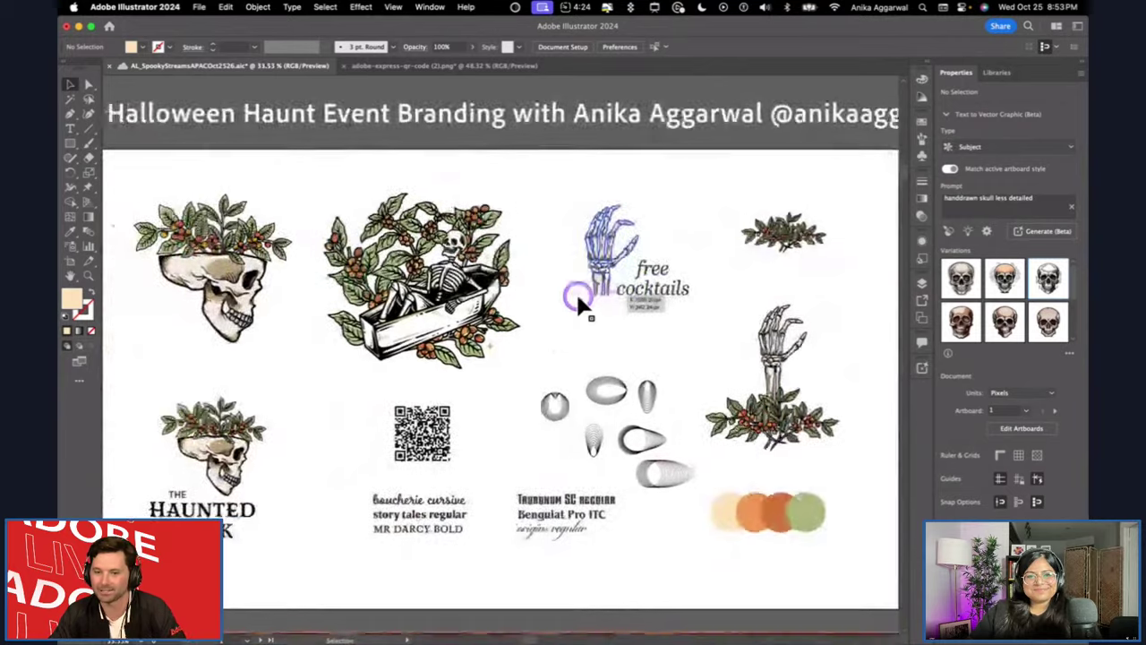
scroll(578, 305, left, 1)
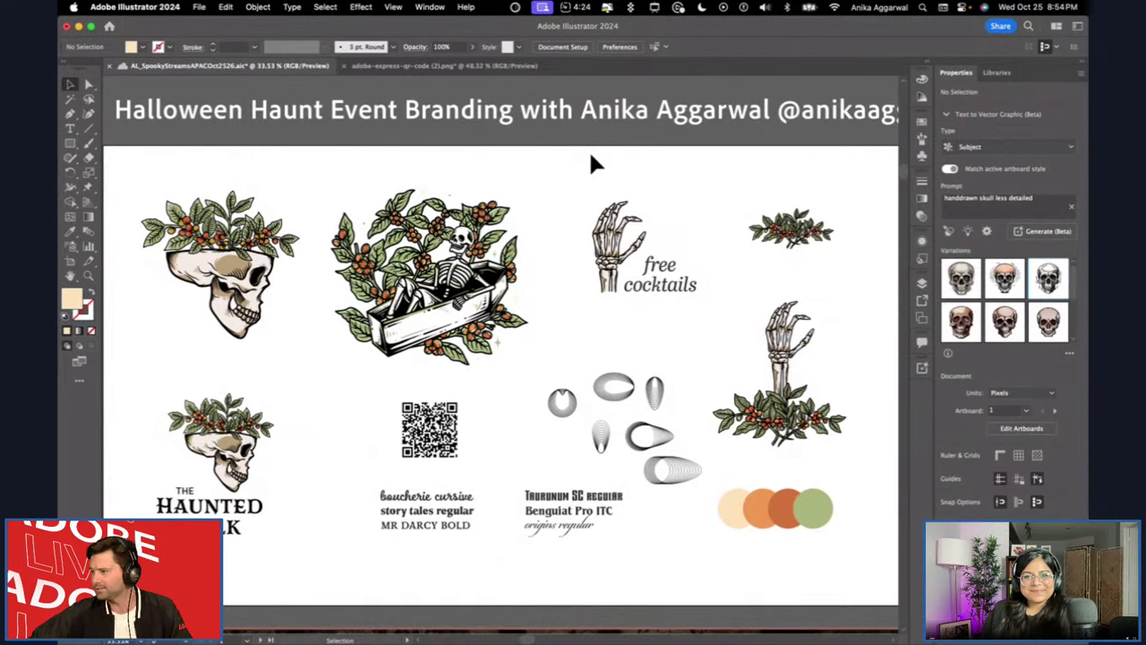
scroll(590, 163, down, 2)
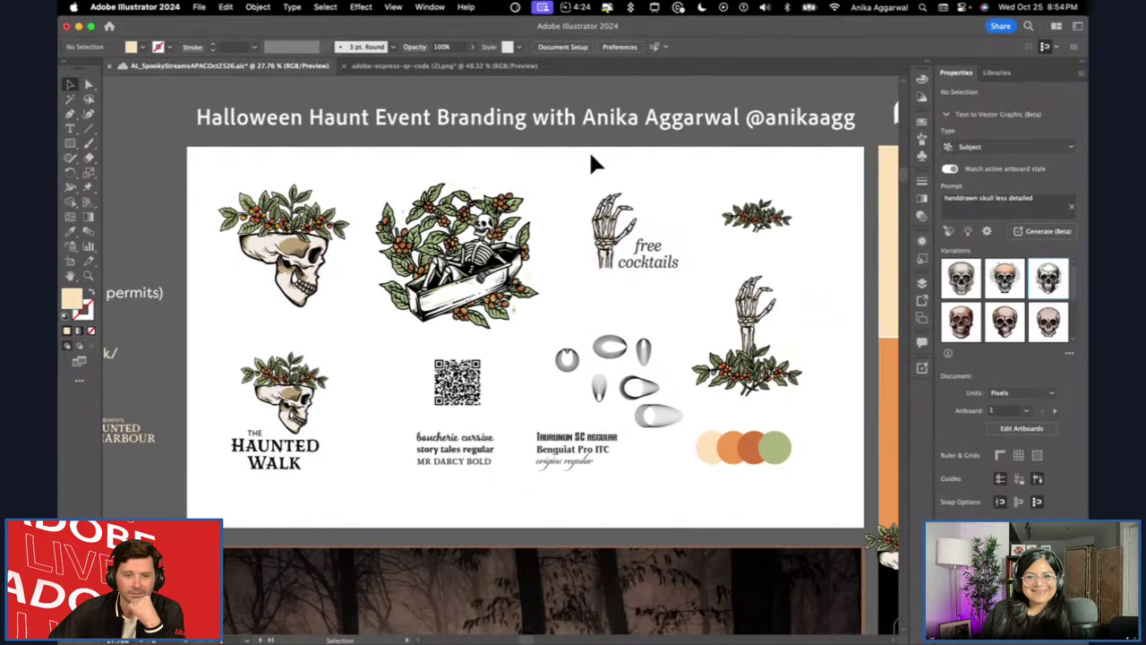